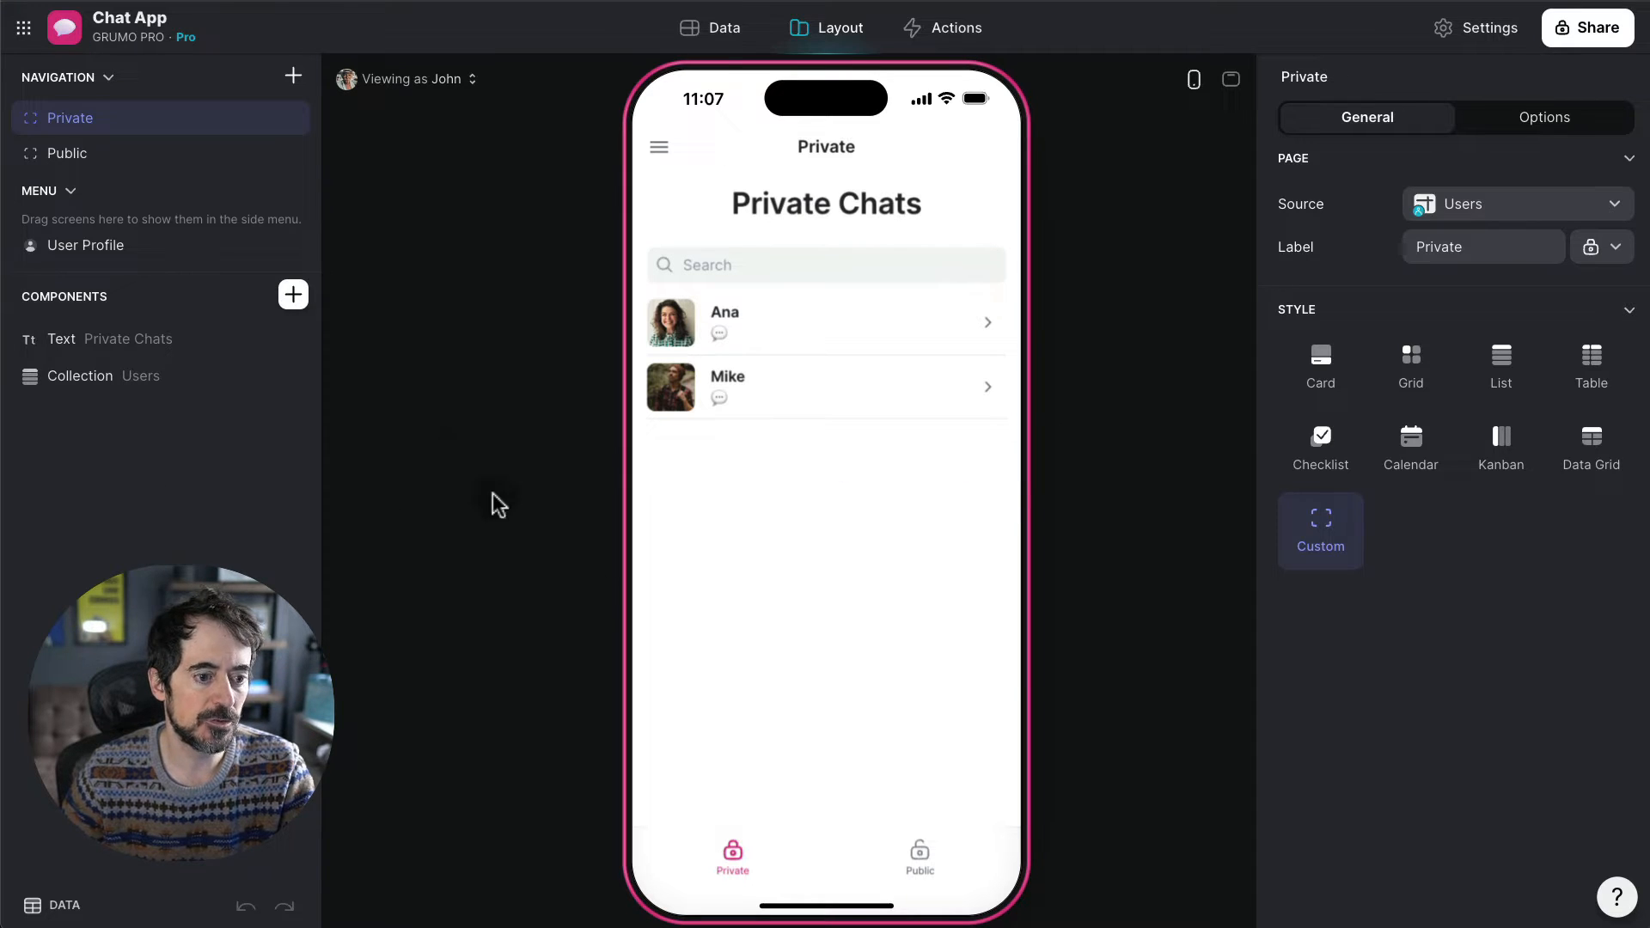
- On the Public page, preview the messages component in the Comments style and return it to the Chat style
left_click(922, 855)
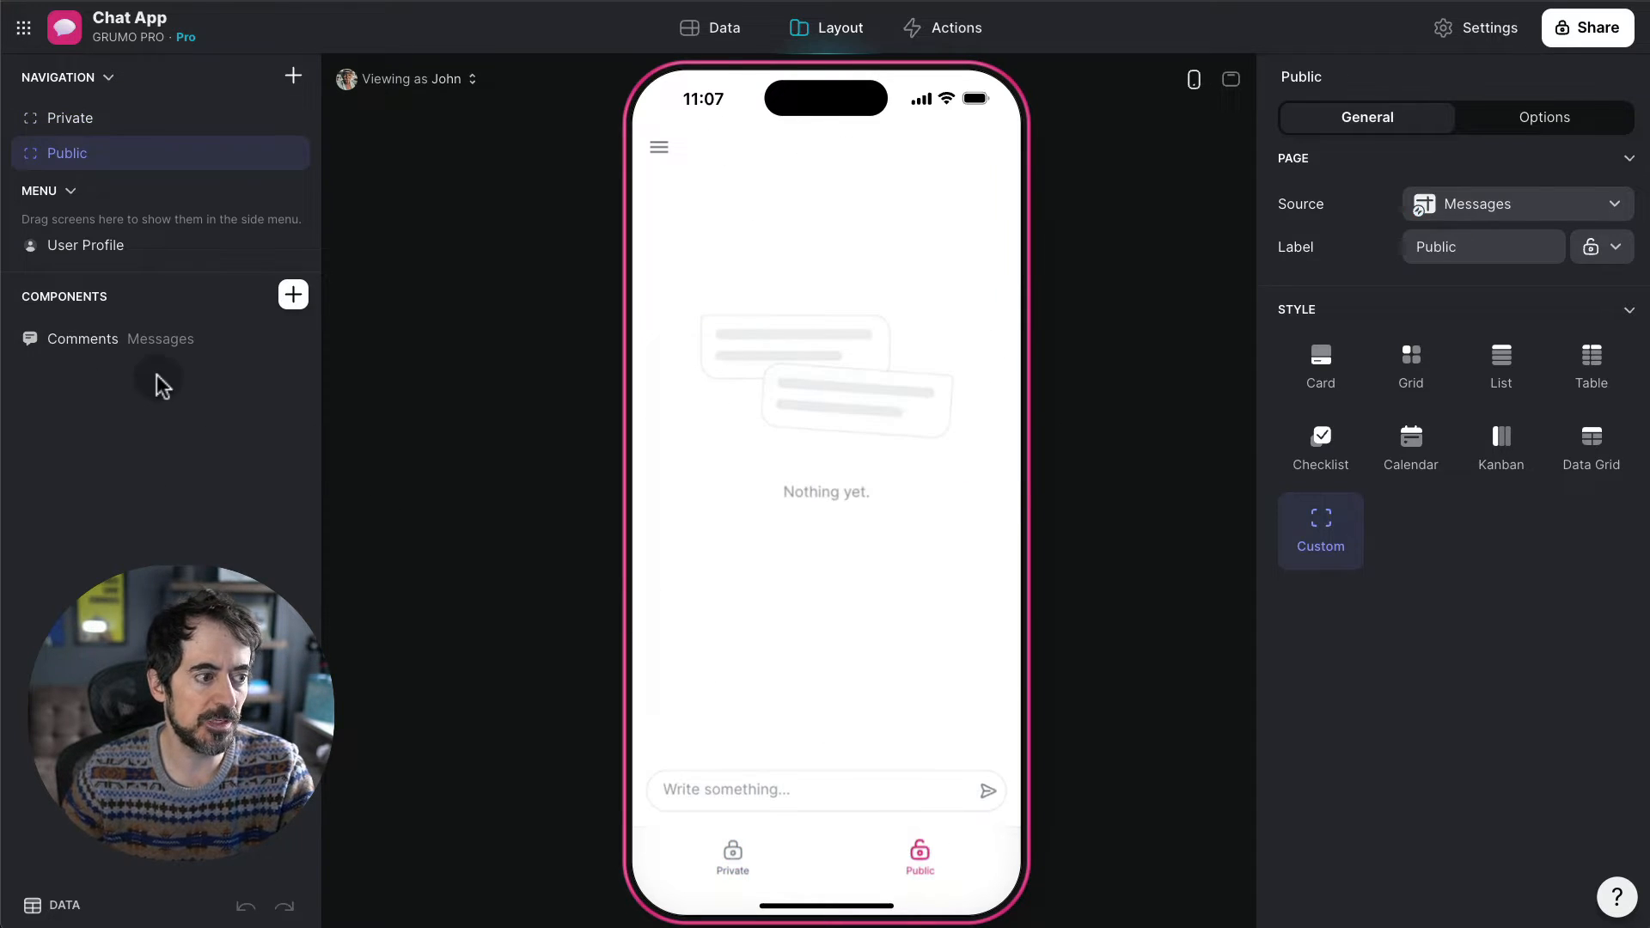
left_click(86, 344)
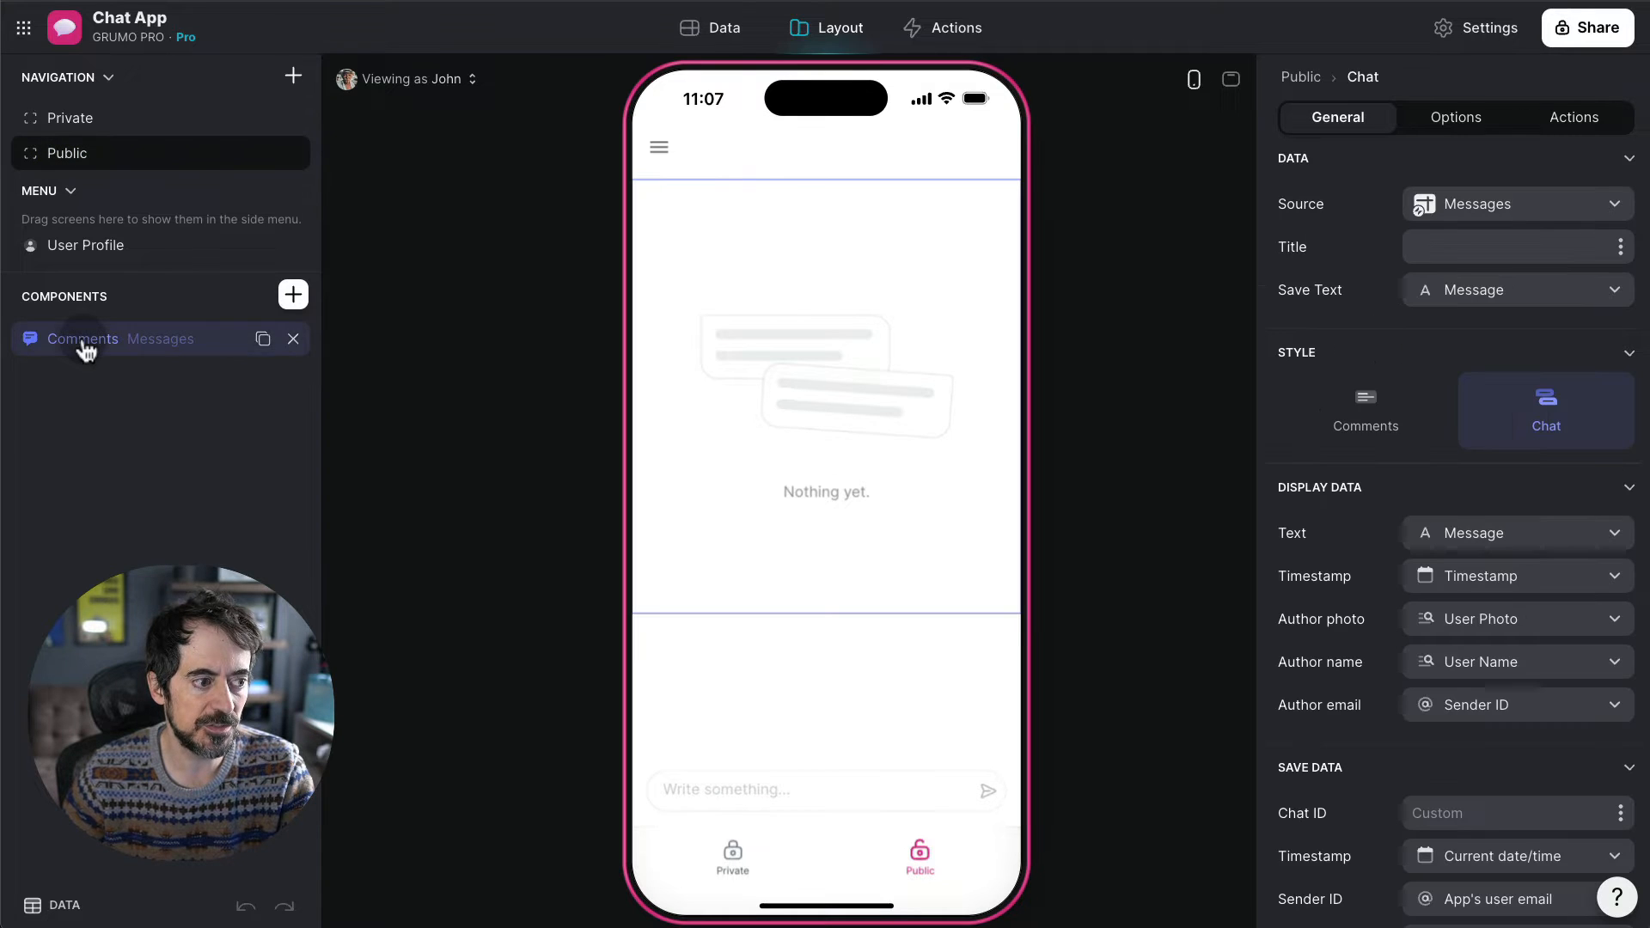
left_click(1391, 410)
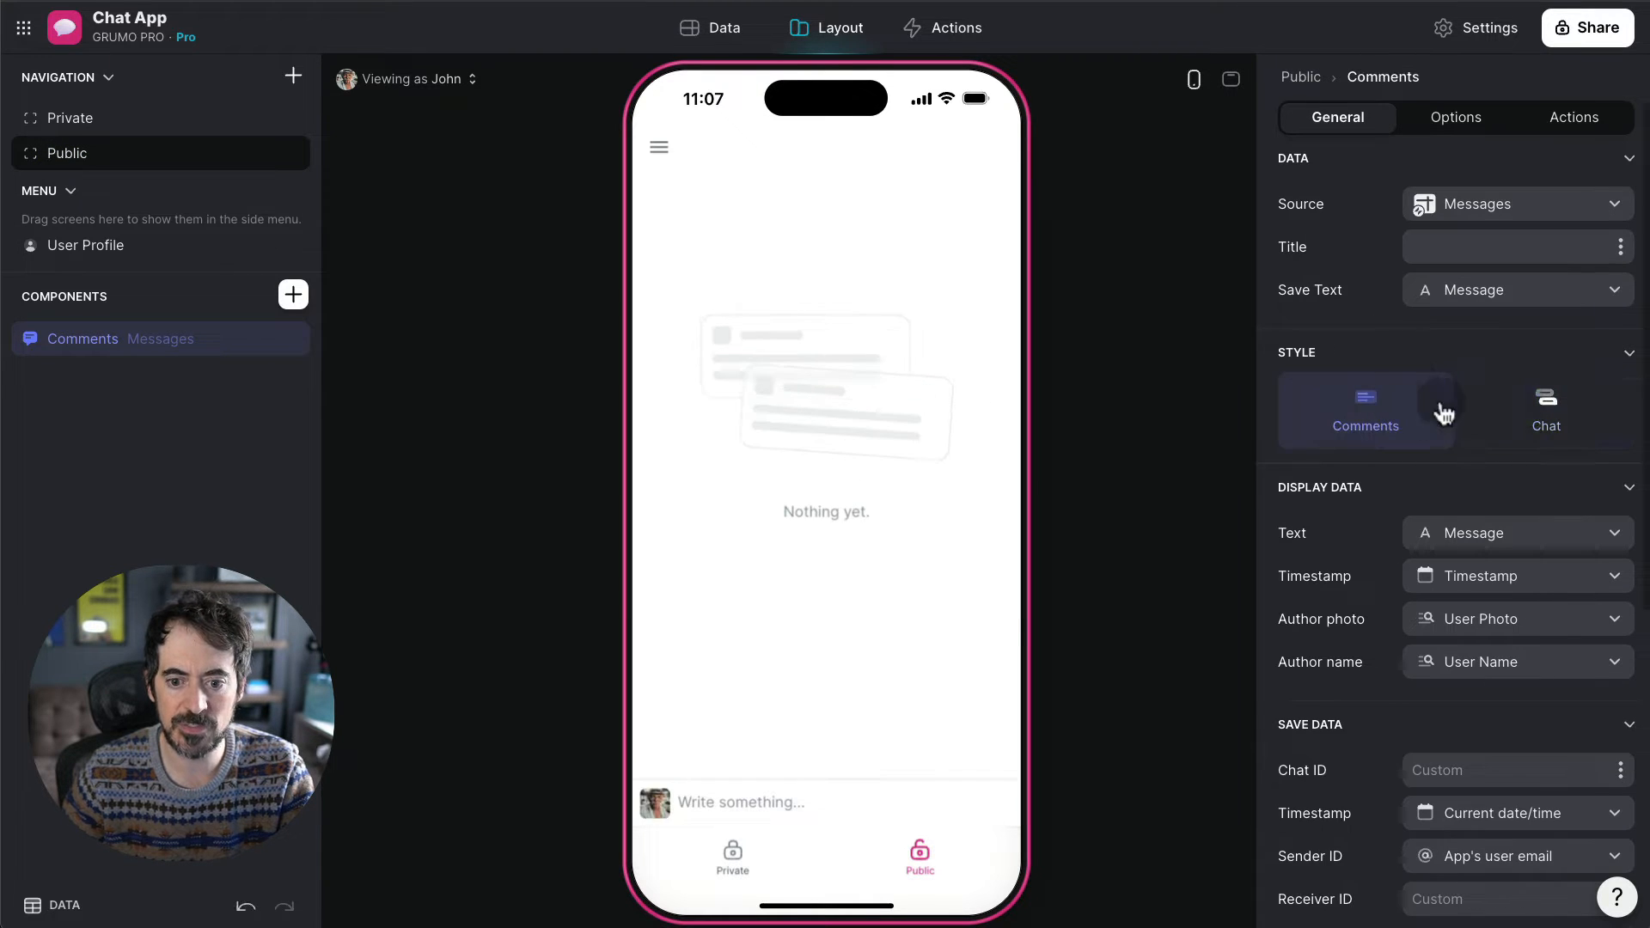
left_click(1528, 414)
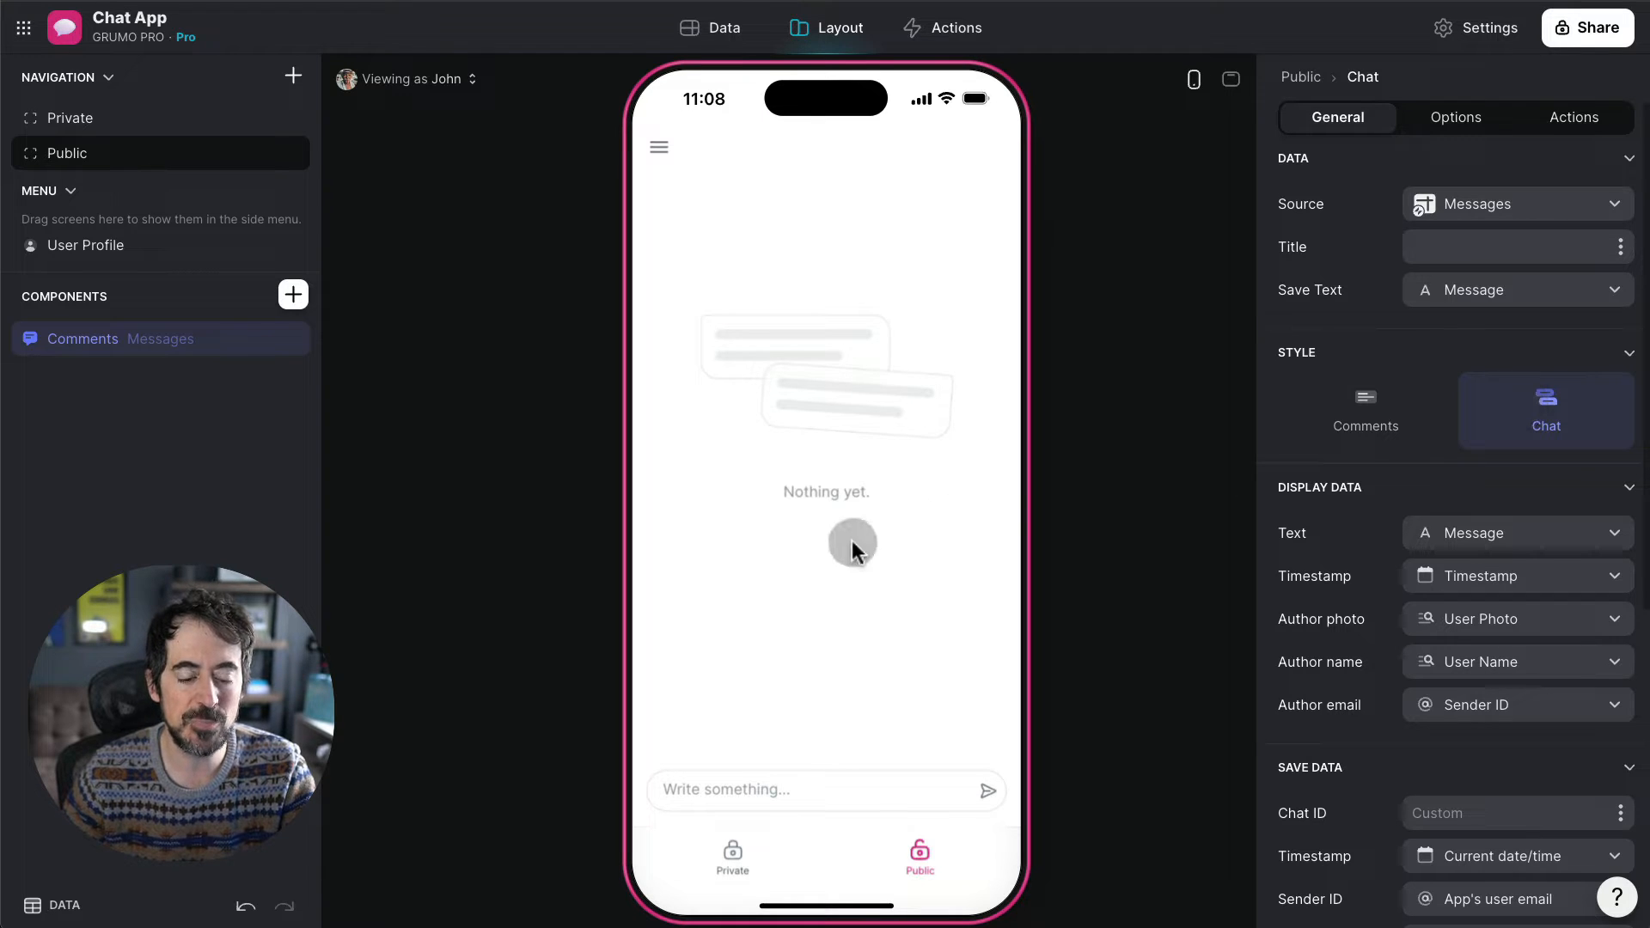
- Post a public chat message reading "I'm" followed by the first name of the user currently being previewed
left_click(720, 790)
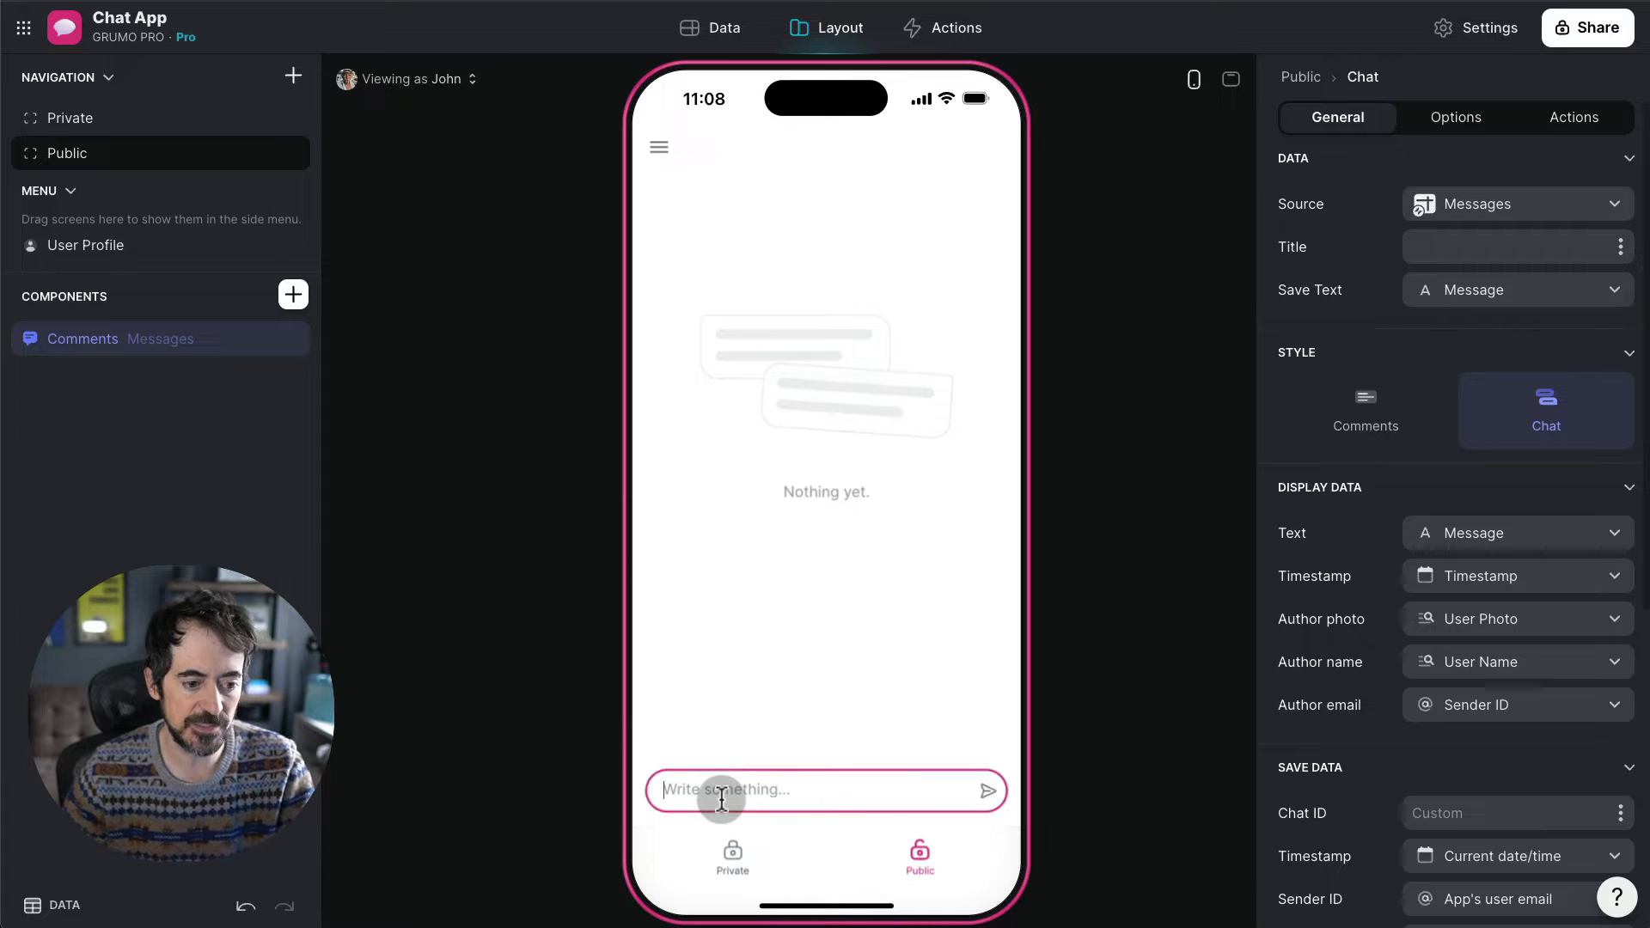
type("I'm John")
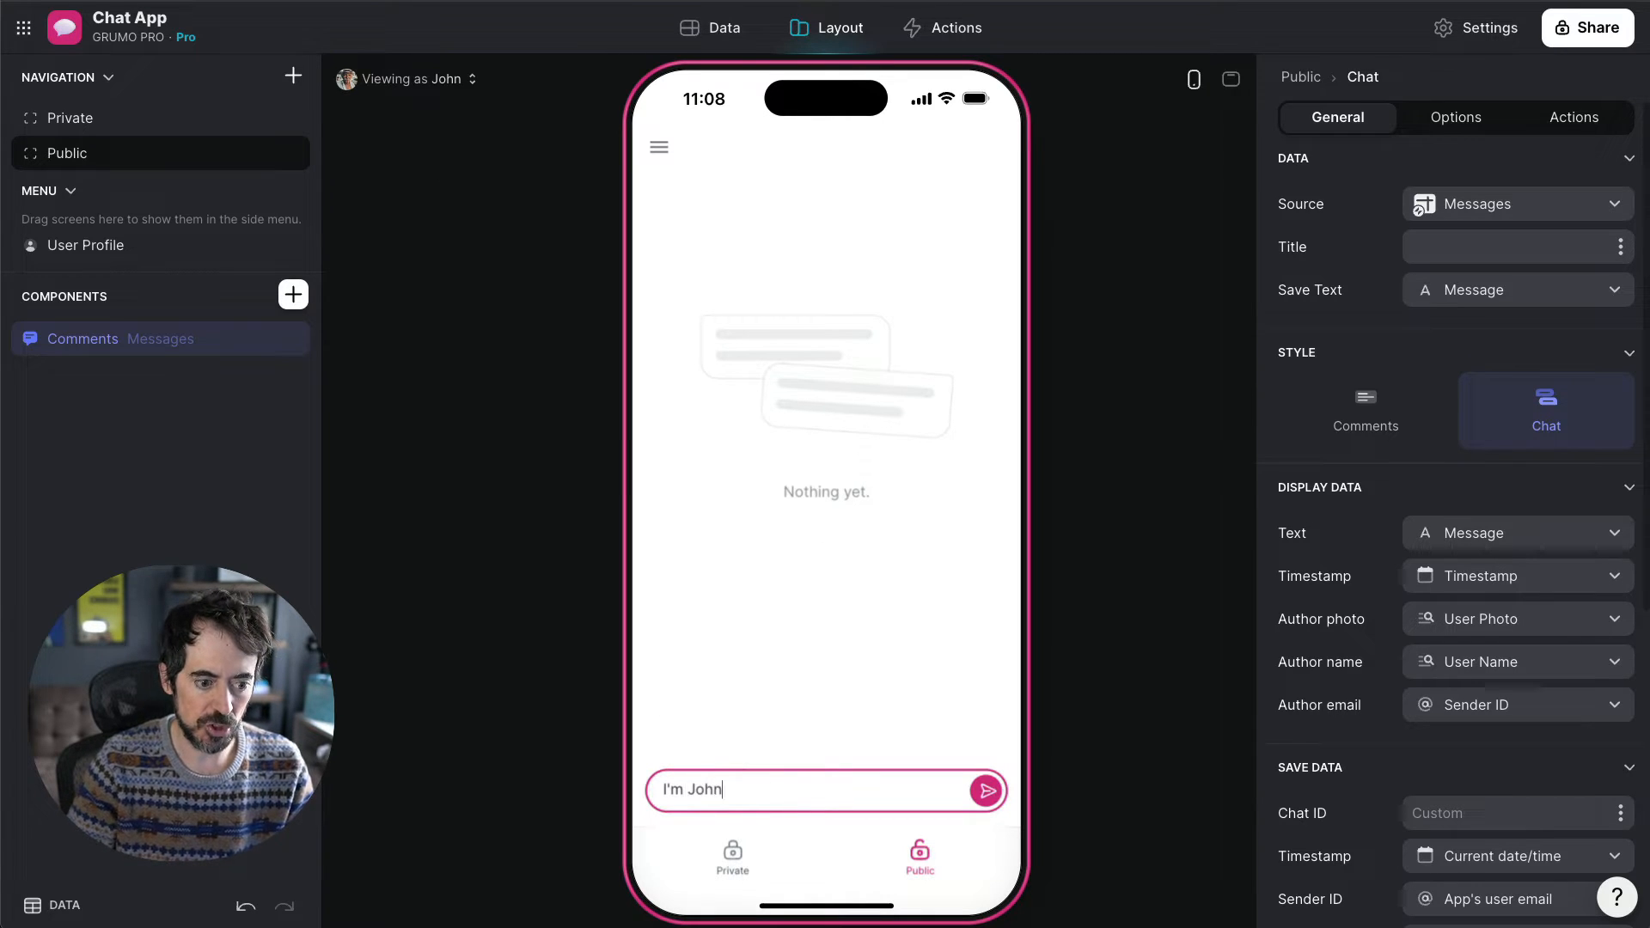
key("Return")
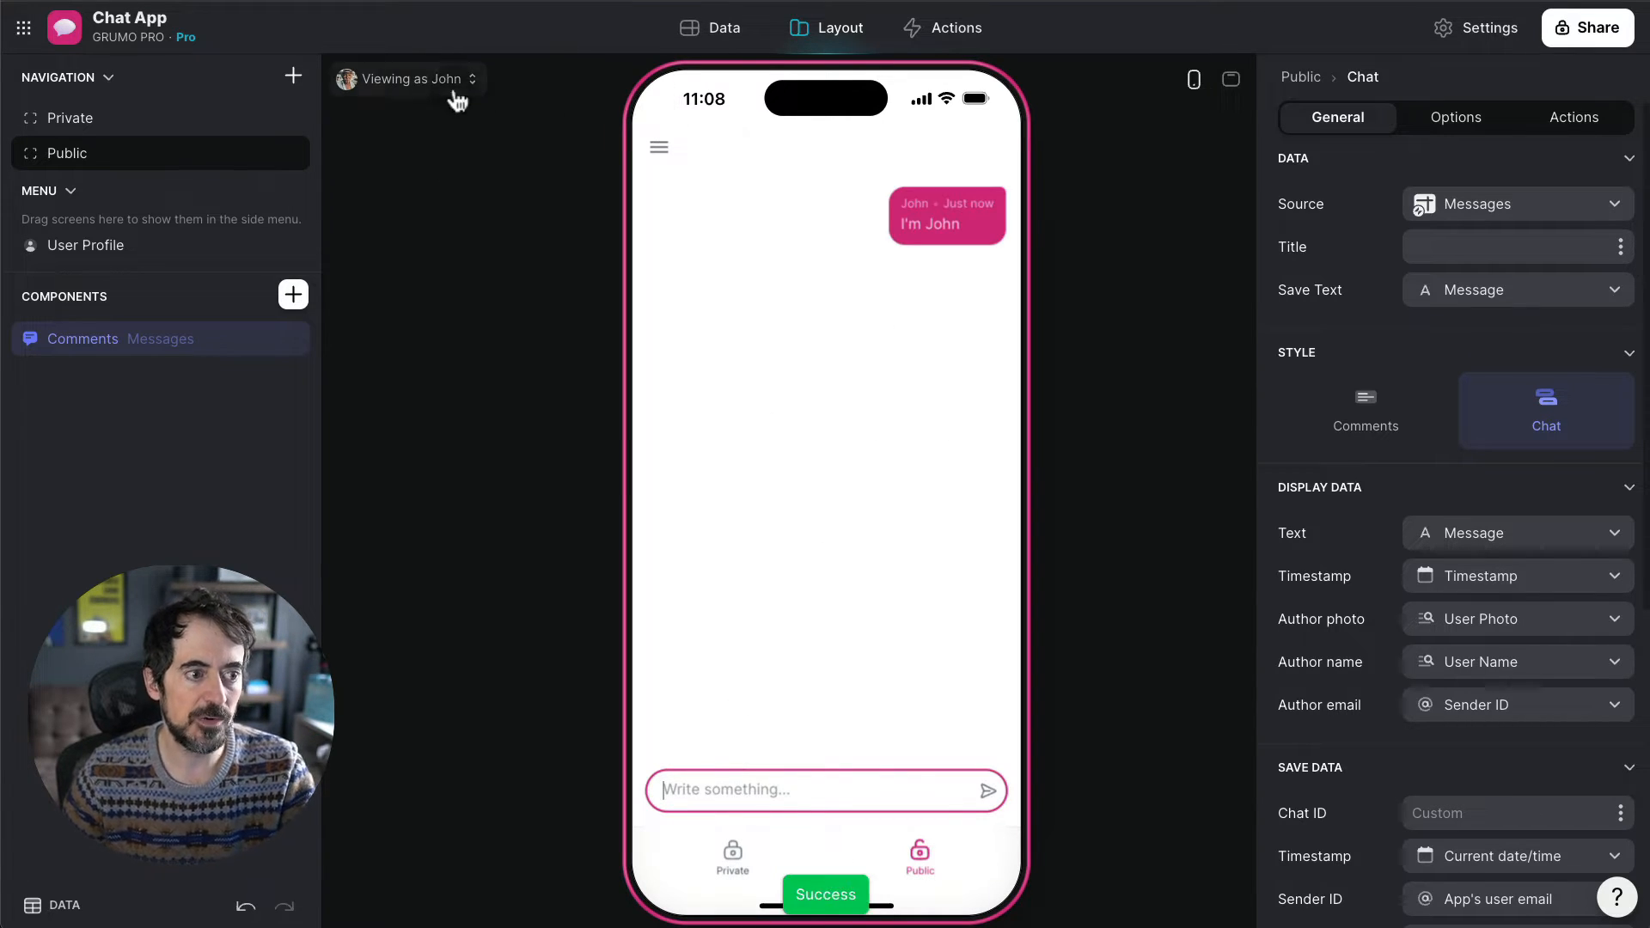
- Preview the app as the first named user listed after Anyone and post "I'm" plus that user's first name in the public chat
left_click(453, 88)
left_click(424, 230)
left_click(720, 790)
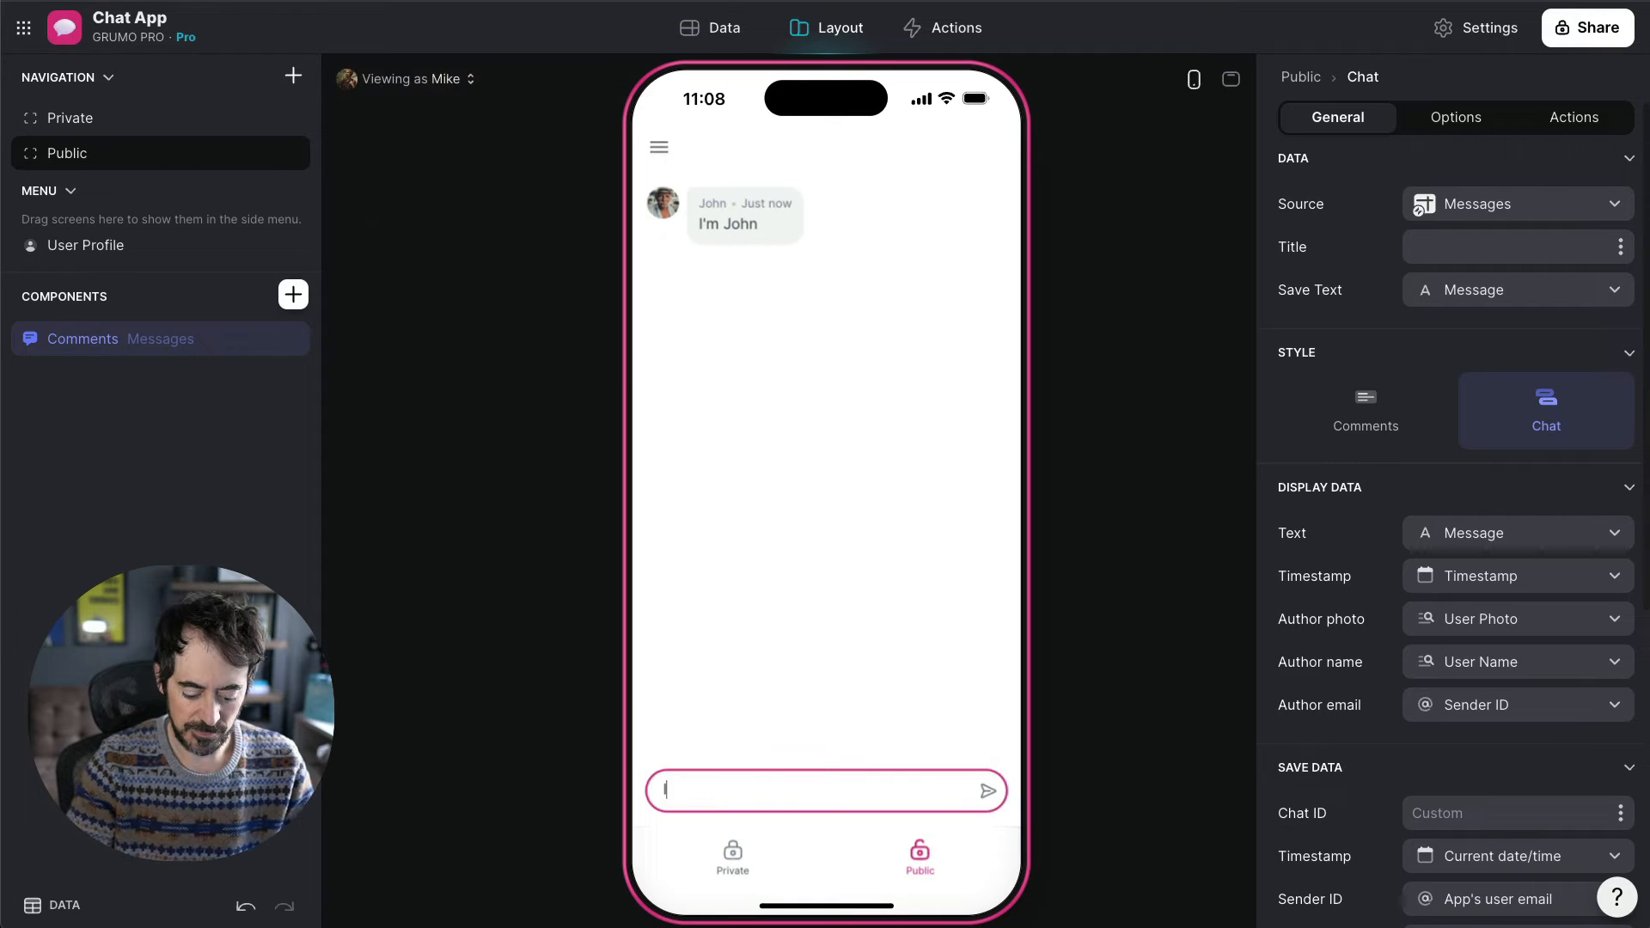
type("I'm Mike")
key("Return")
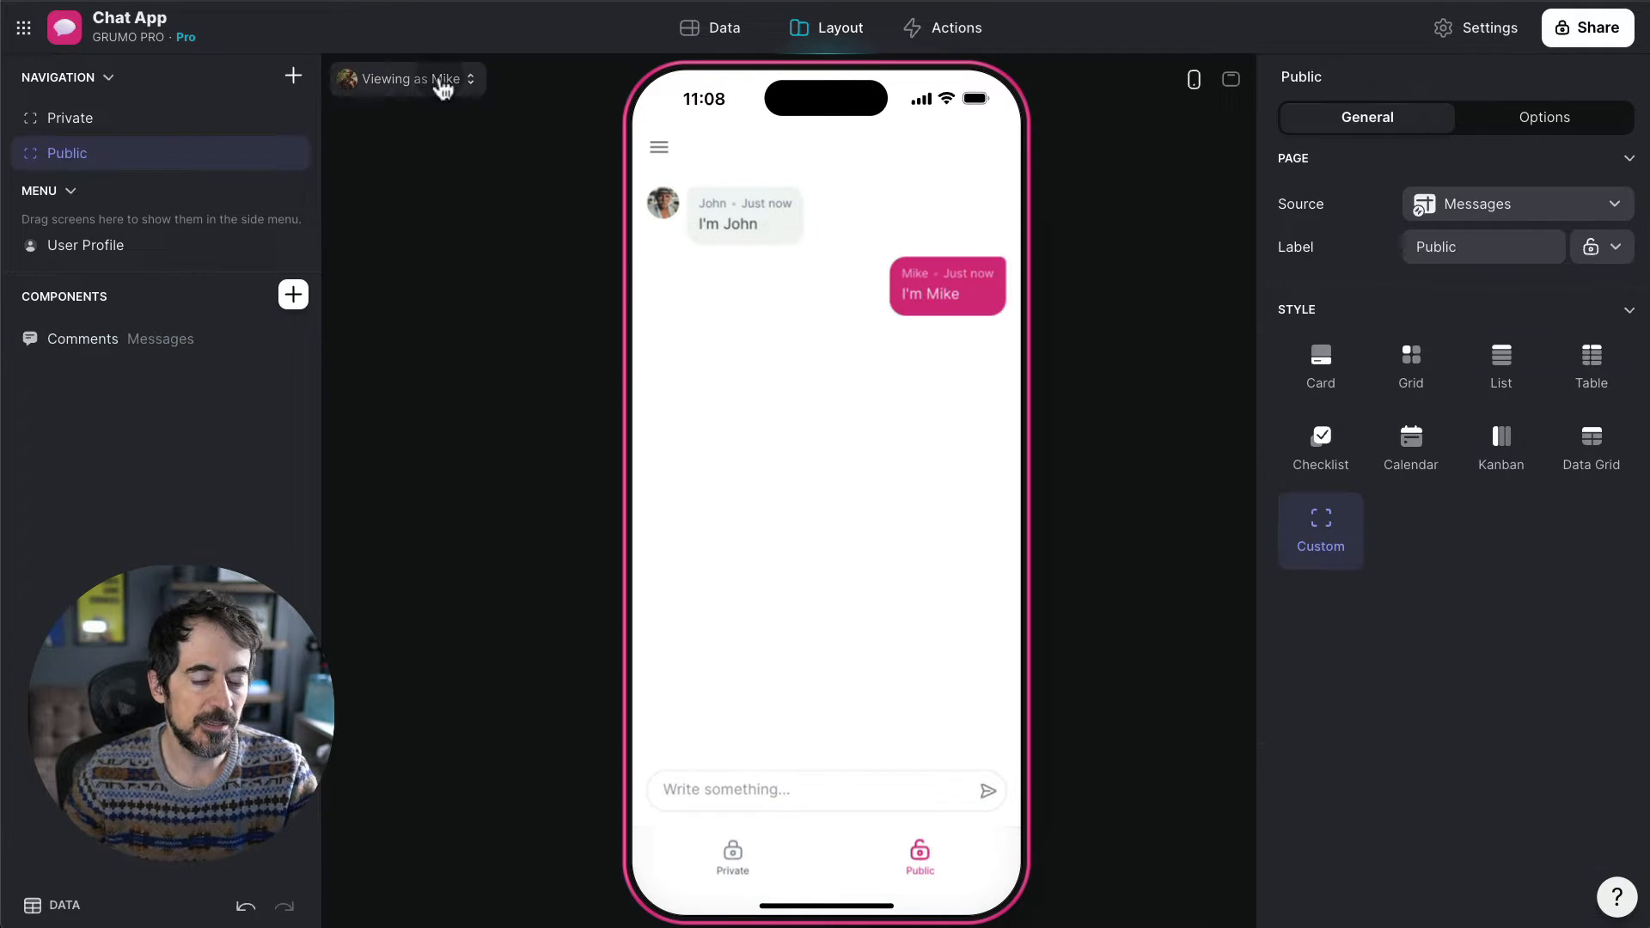
- Preview the app as the last listed user and post "I'm" plus that user's first name and an exclamation mark in the public chat
left_click(434, 79)
left_click(410, 307)
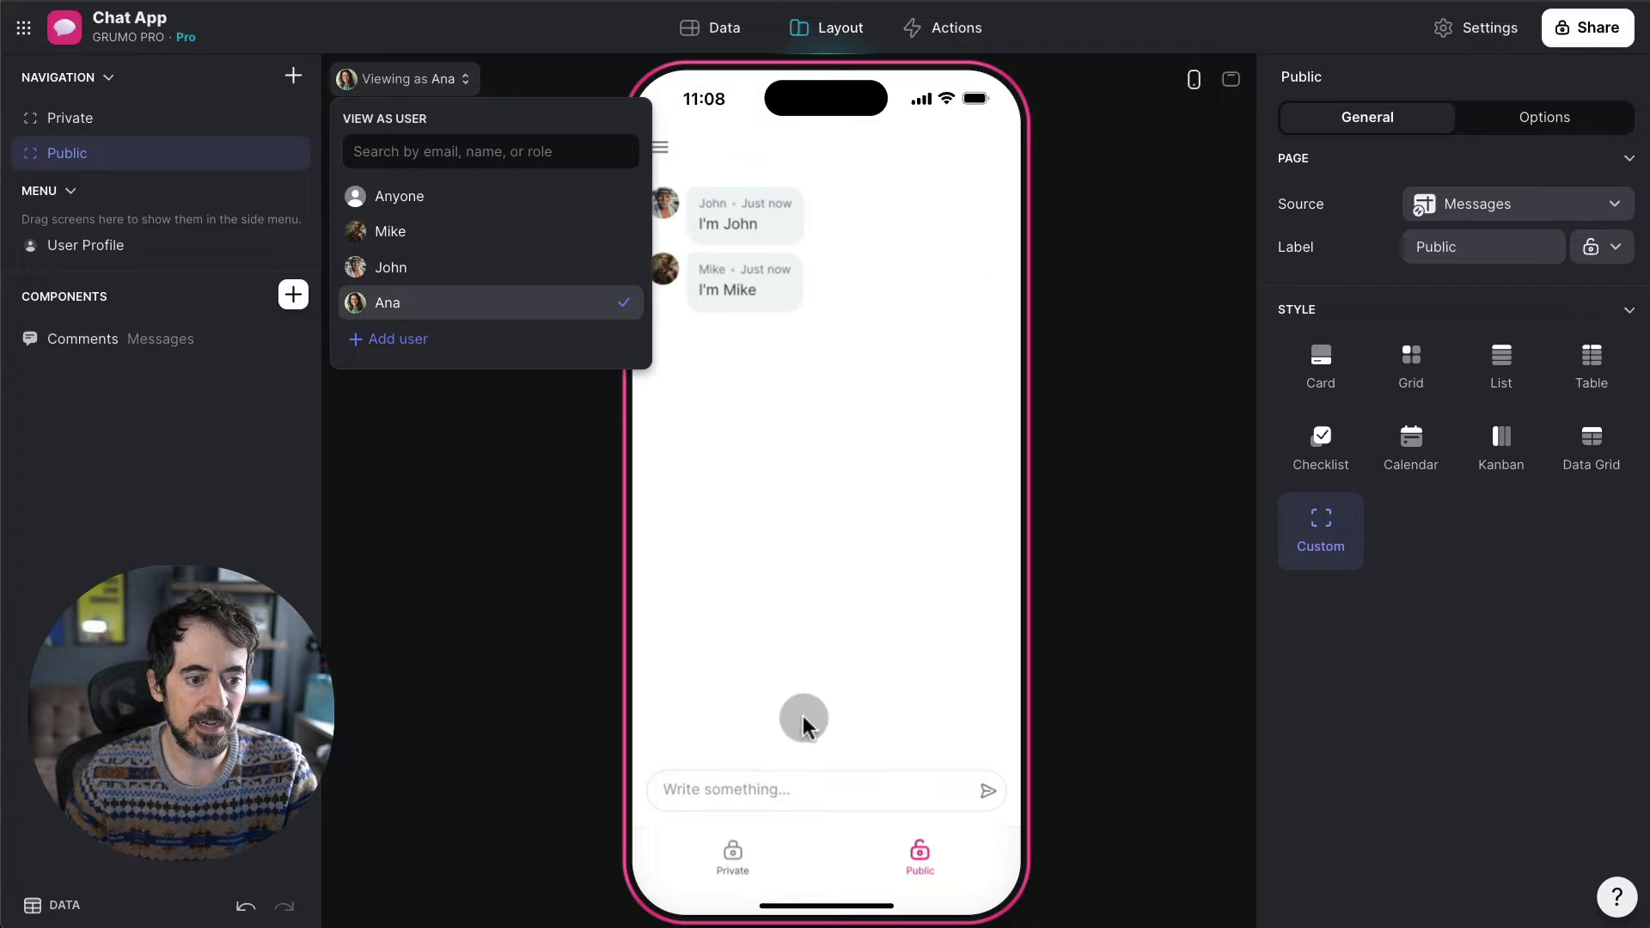
left_click(778, 776)
type("I'm")
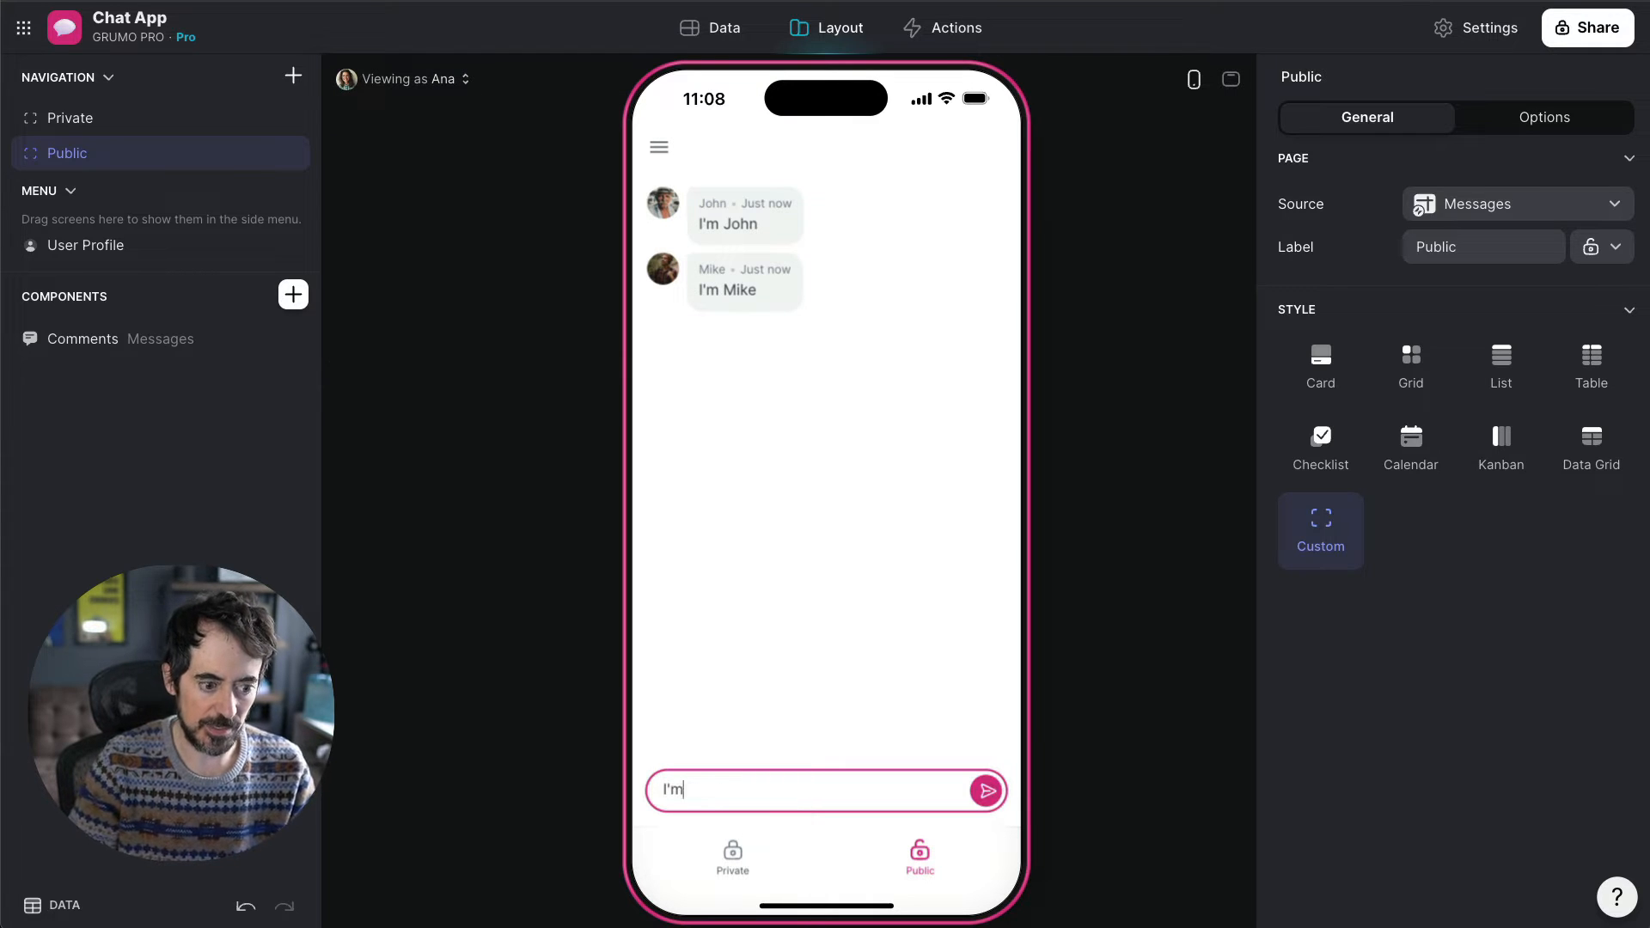
type(" Ana!")
key("Return")
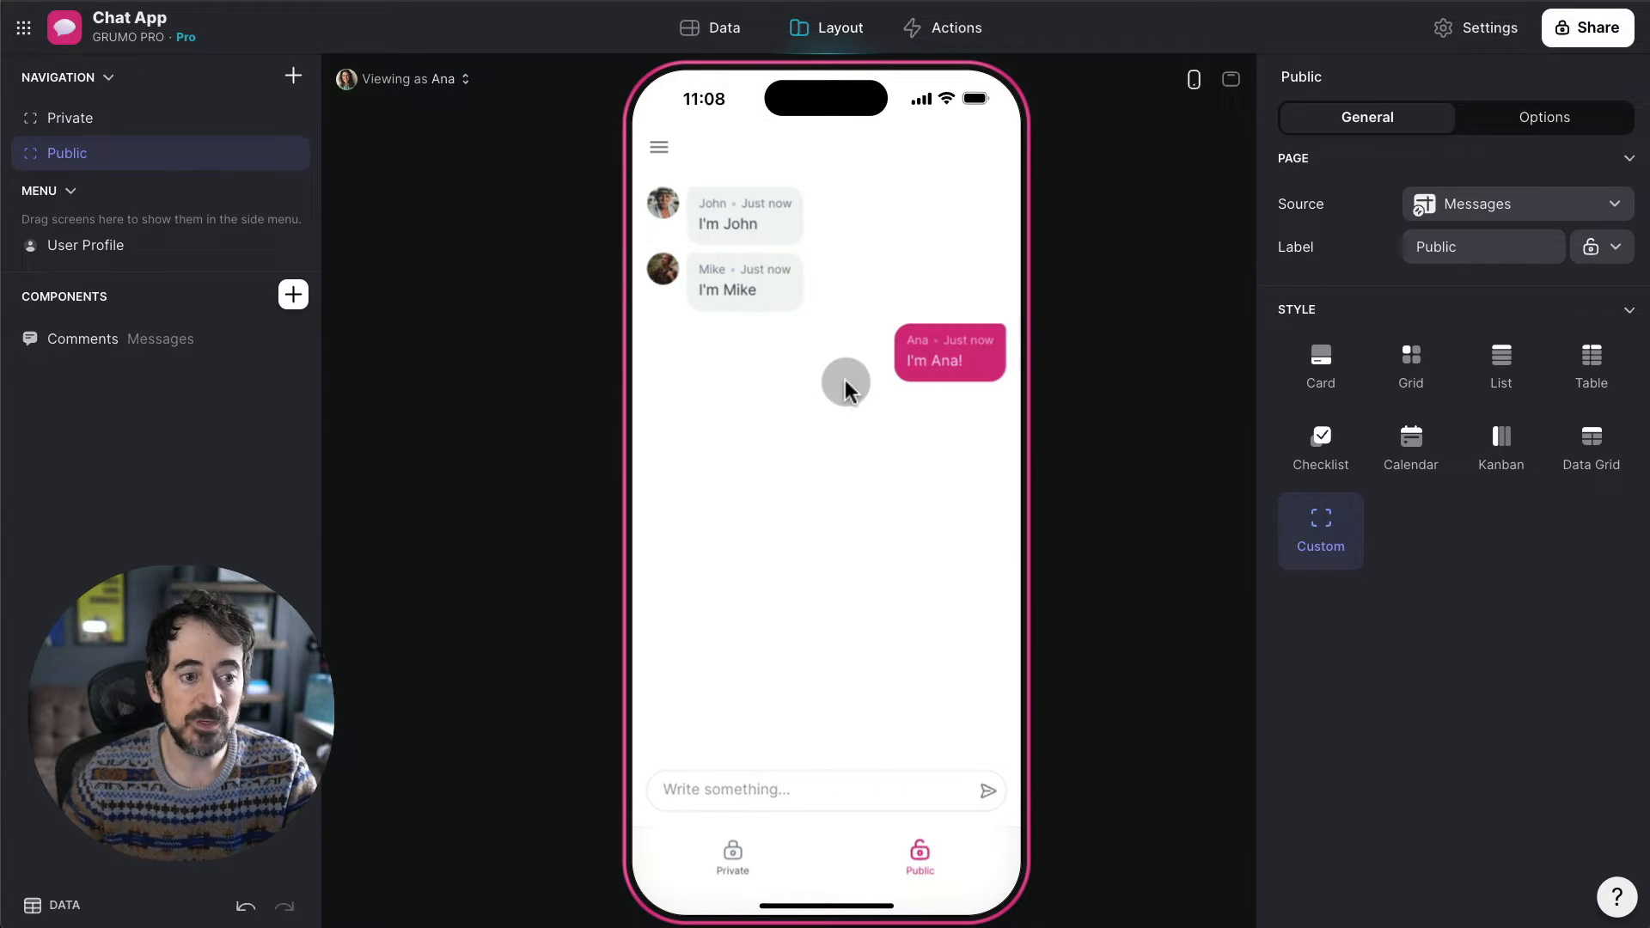
- Compare how the public conversation looks to each of the three named users by switching the previewed user
left_click(417, 80)
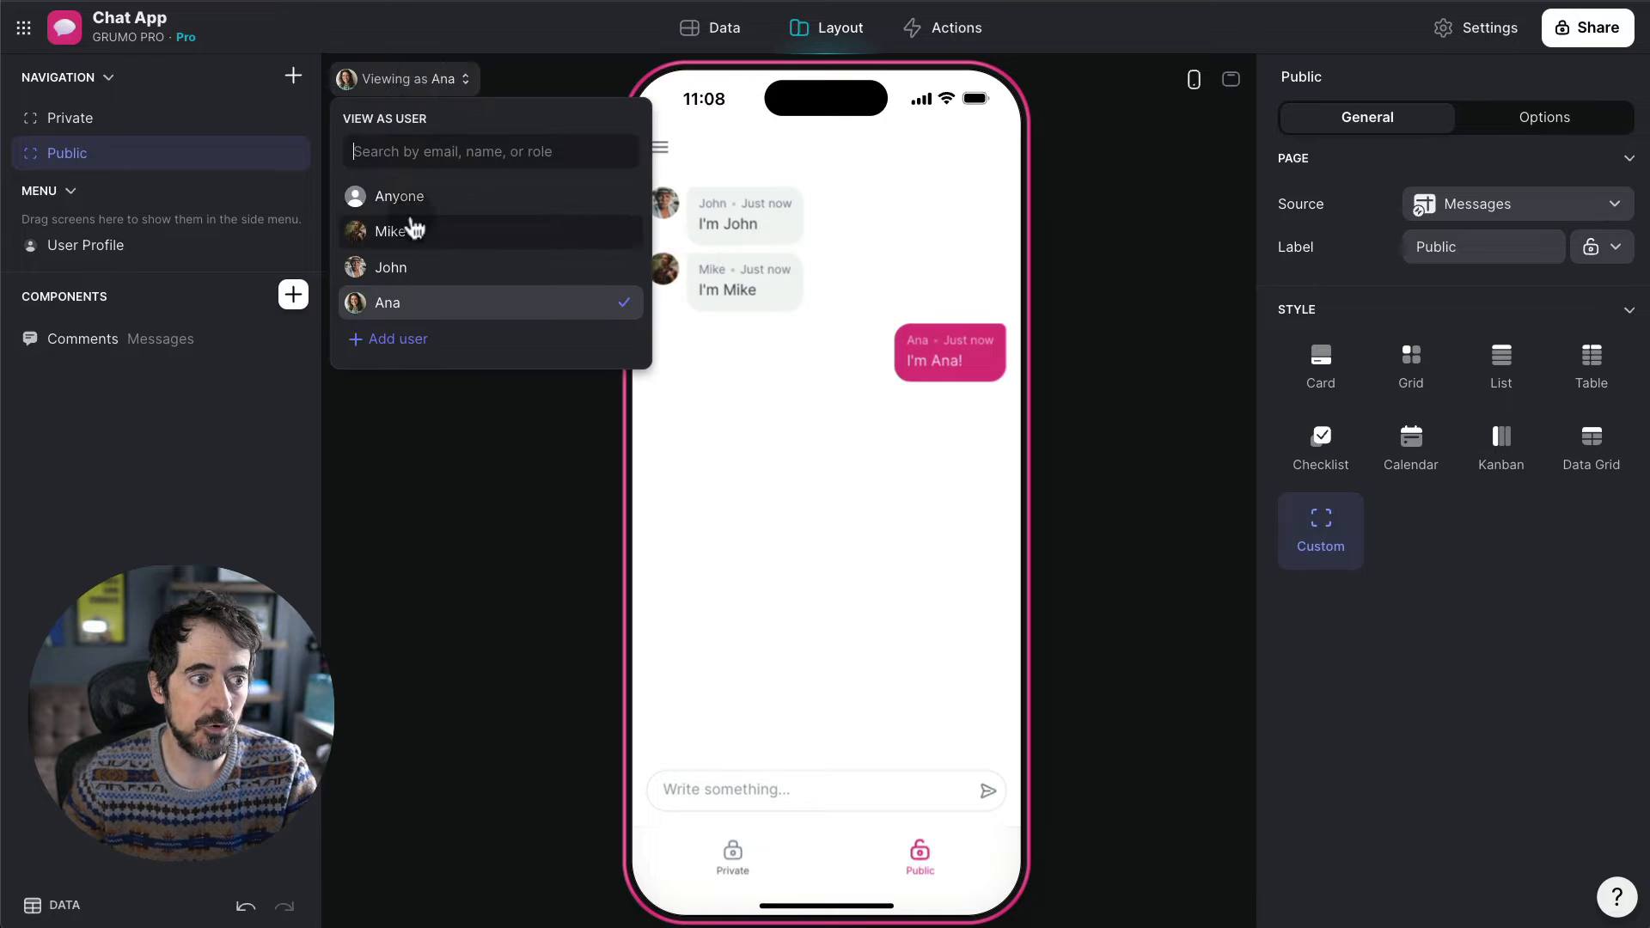
left_click(420, 230)
left_click(460, 268)
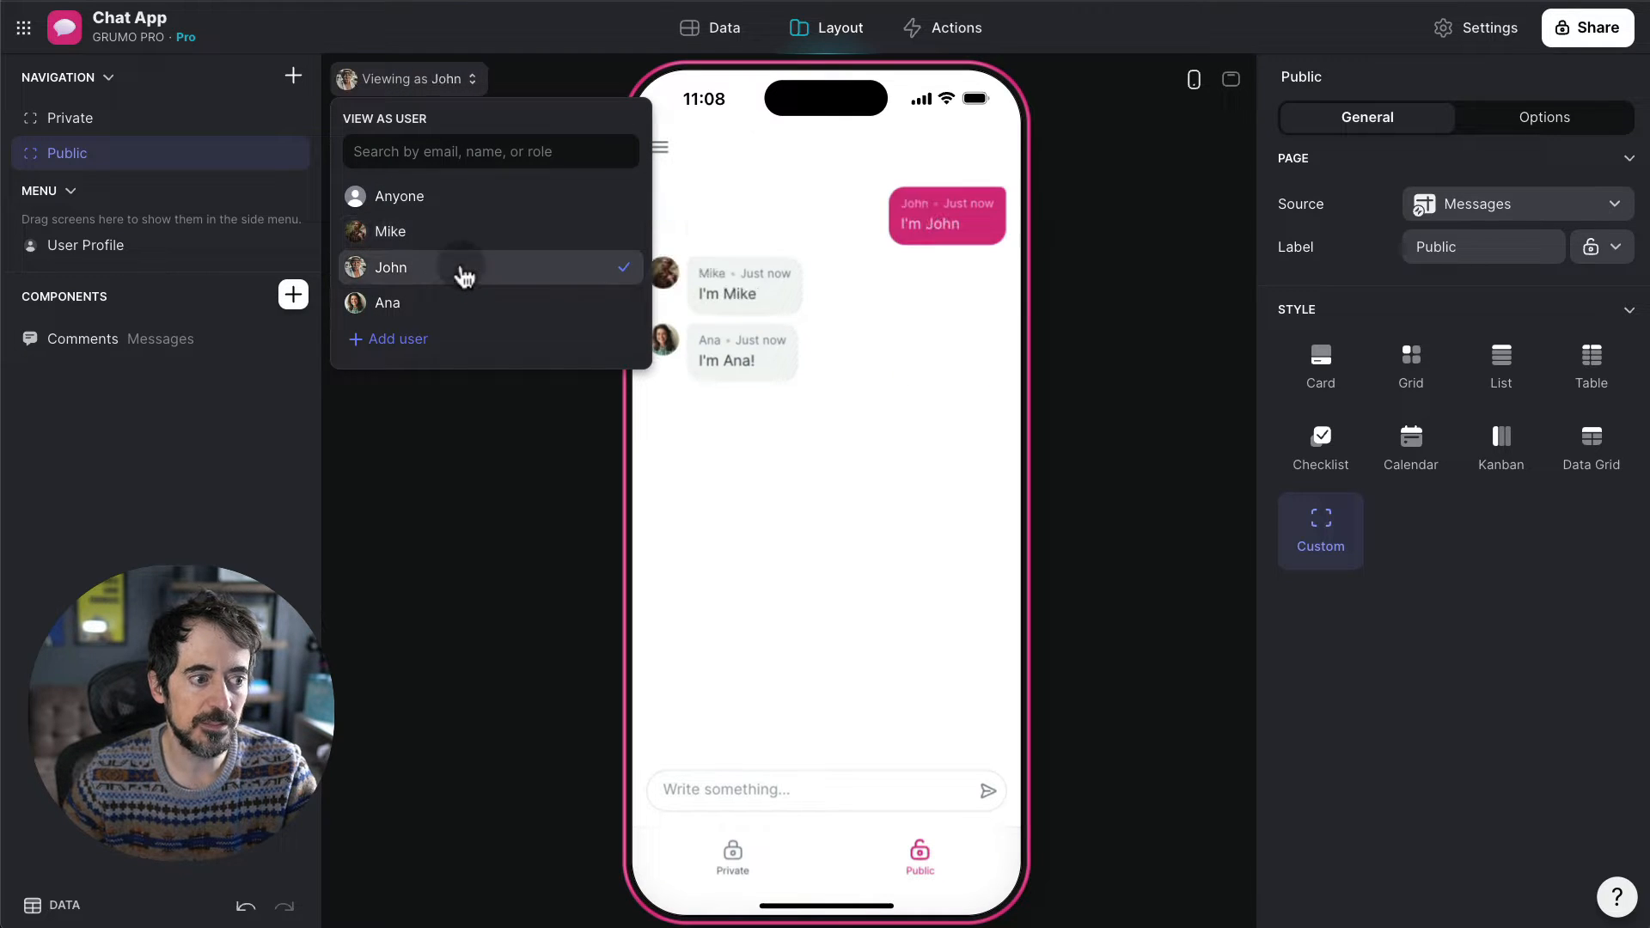
left_click(453, 244)
left_click(446, 277)
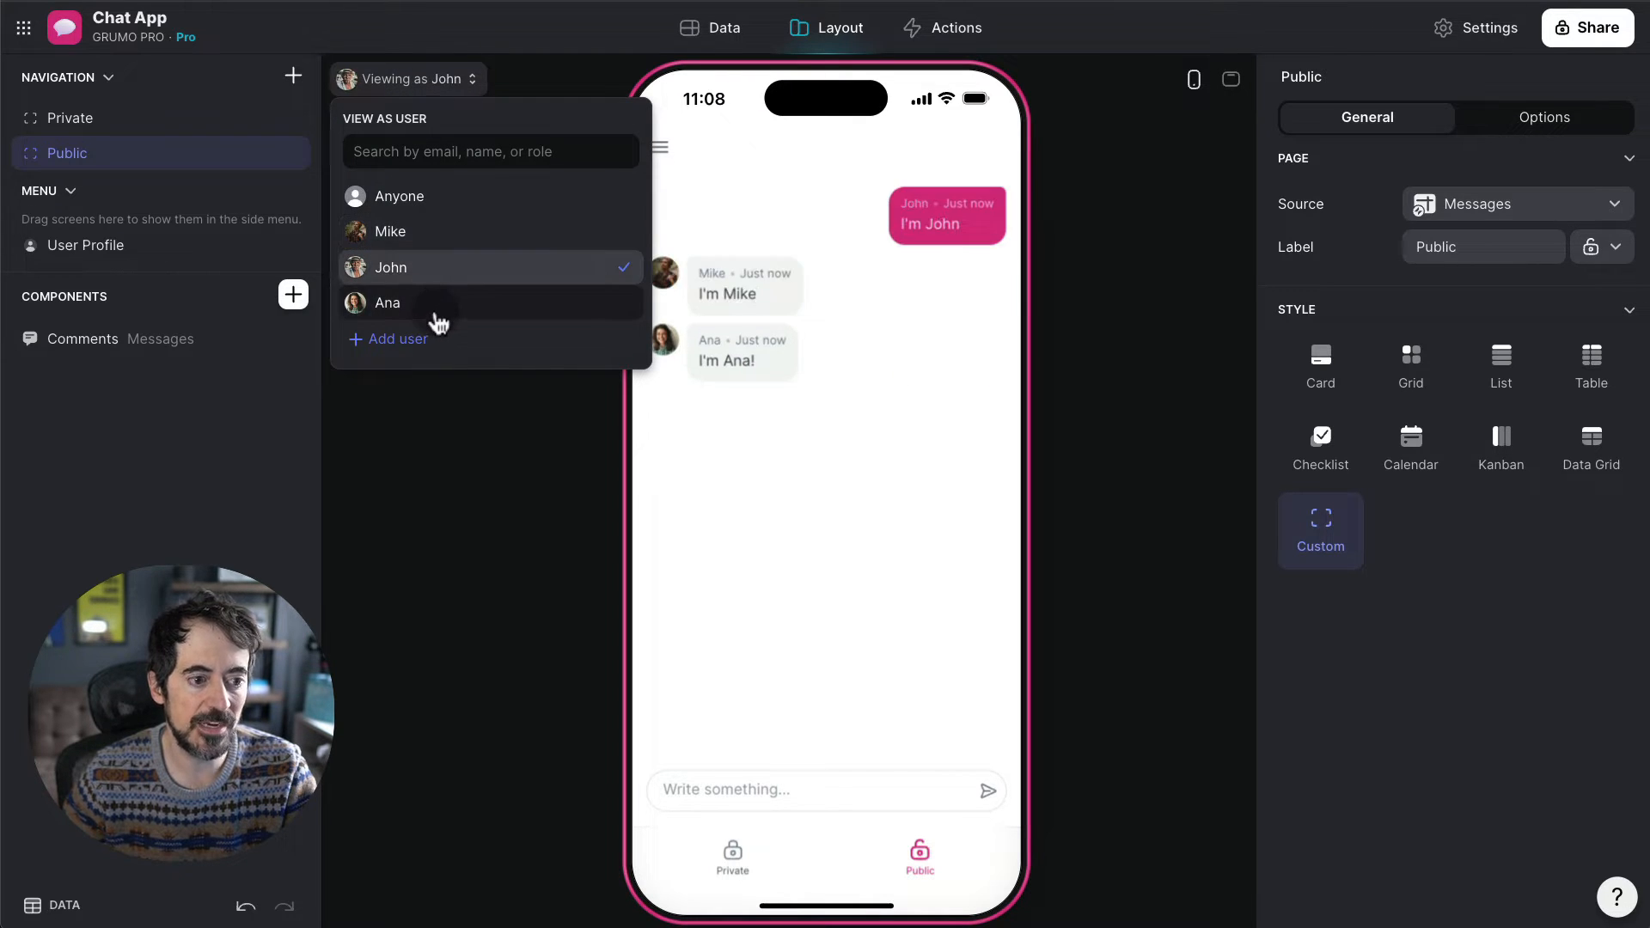
left_click(437, 315)
left_click(838, 433)
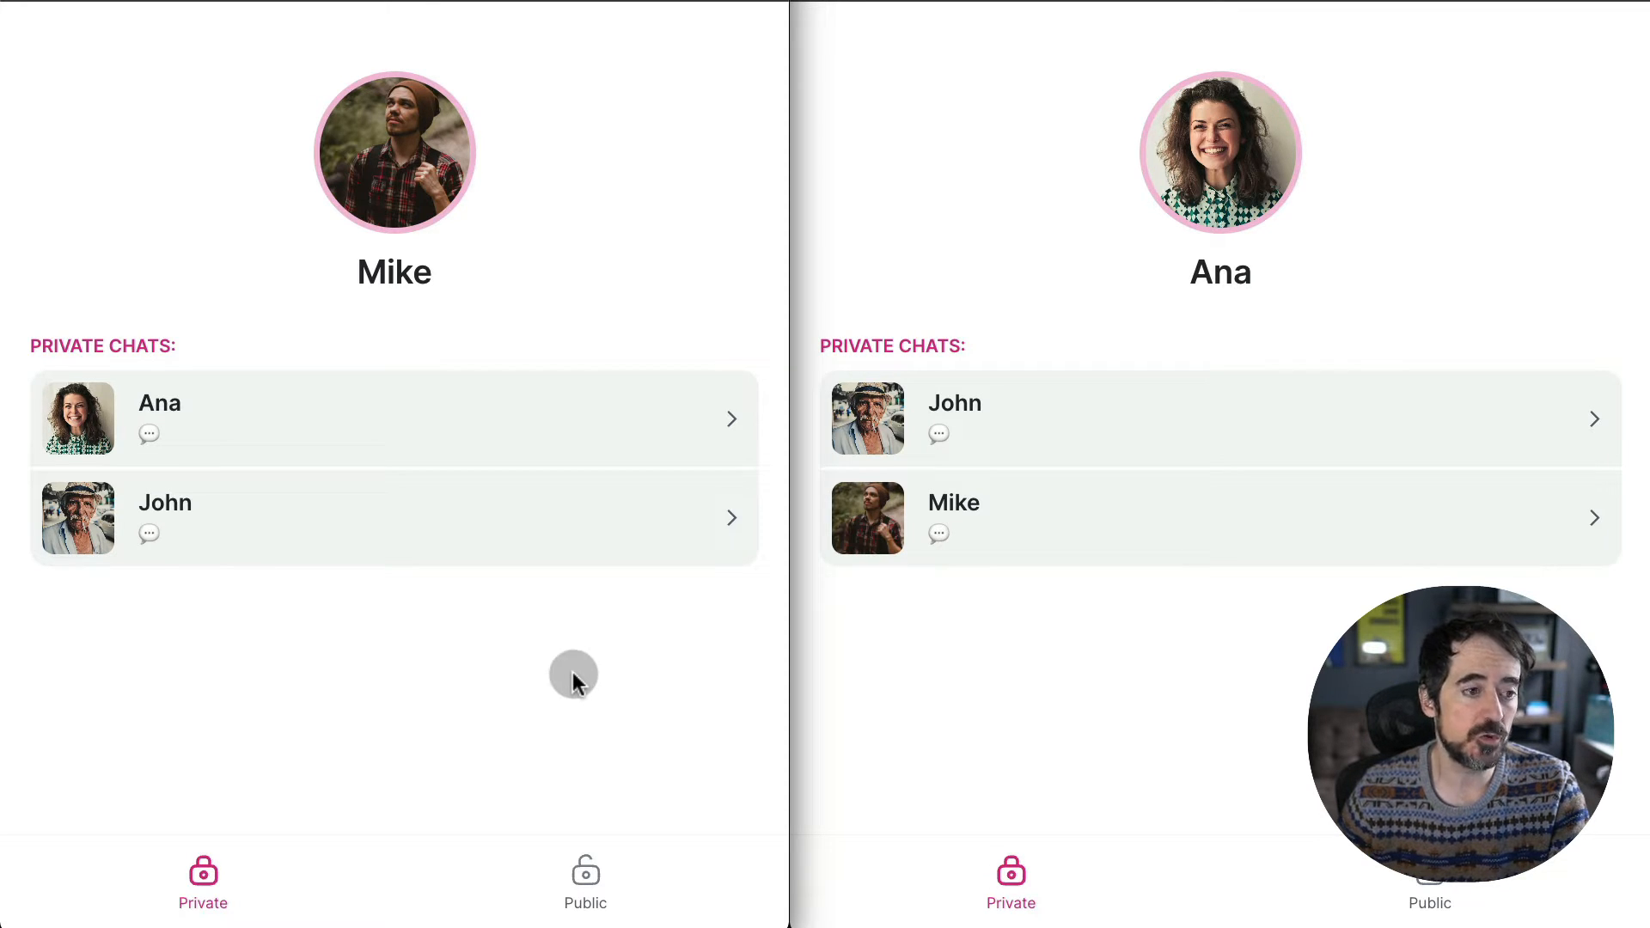
- As the first of the two side-by-side users, open a private chat with the second and send "Hello I'm" plus the sender's first name
left_click(530, 421)
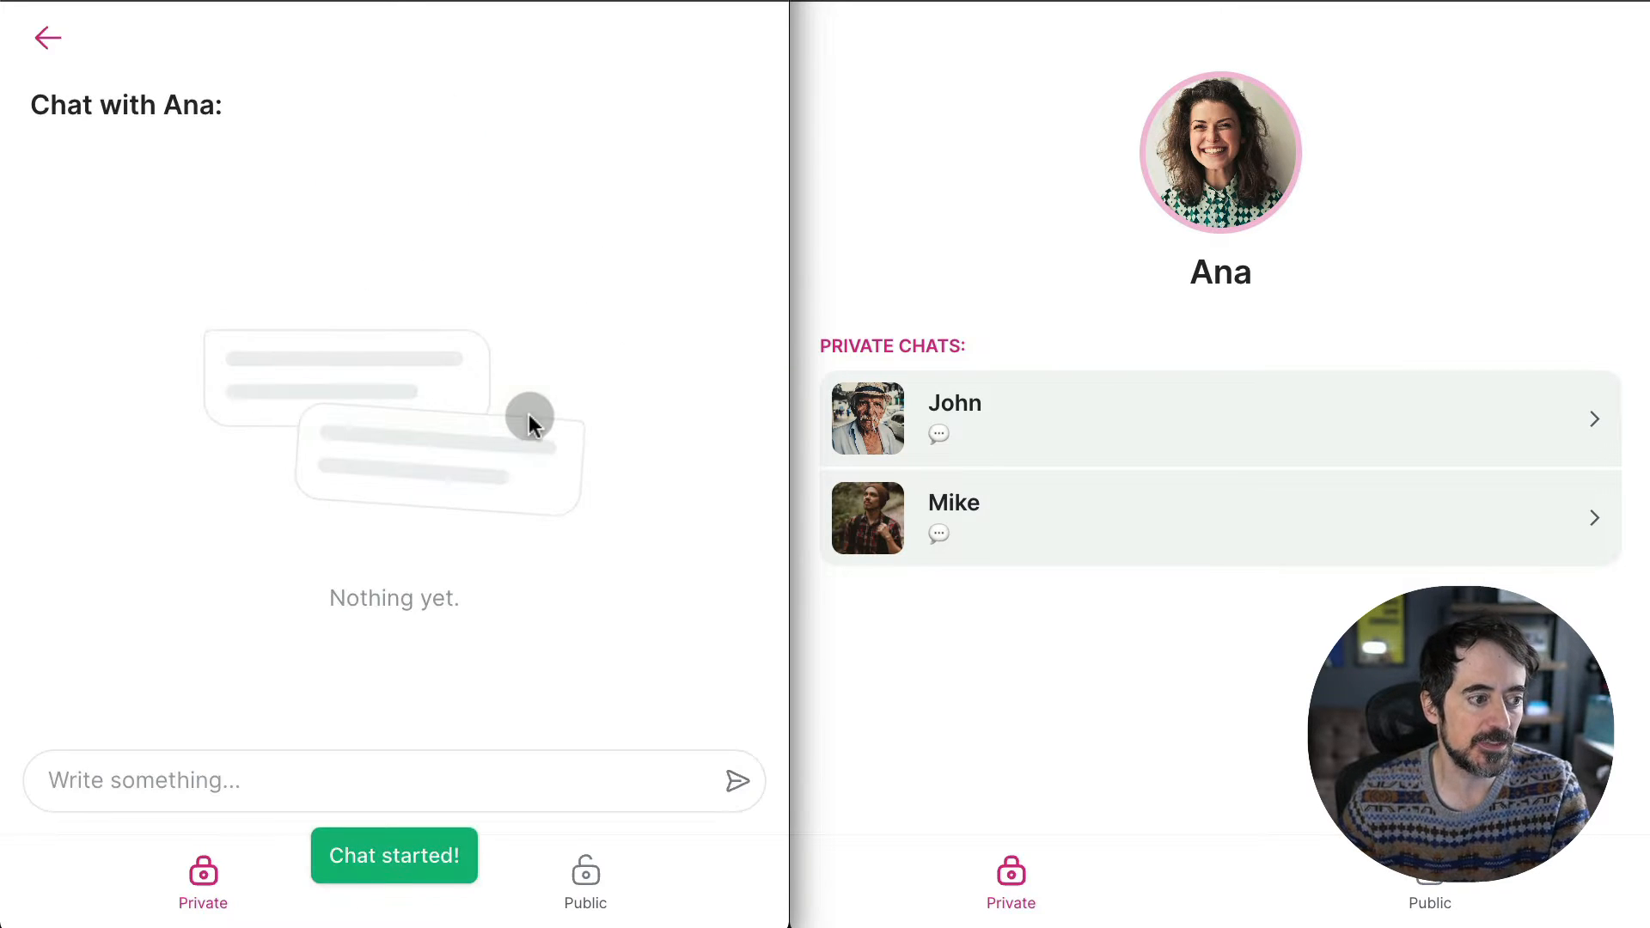
left_click(288, 780)
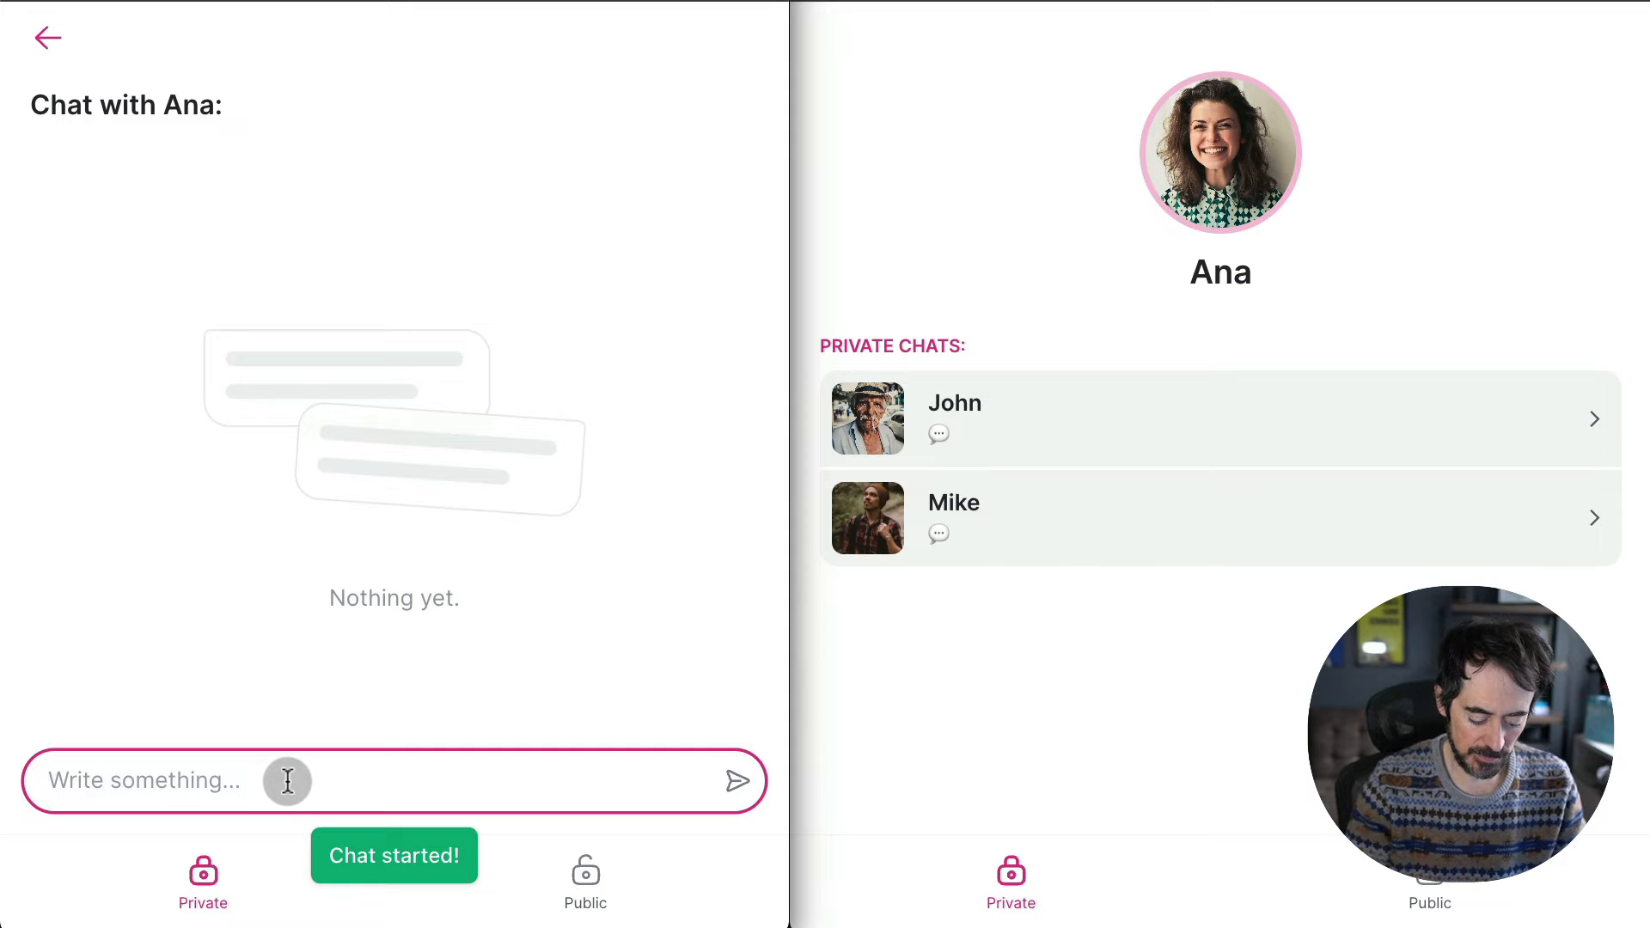
type("Hello I'm Mik")
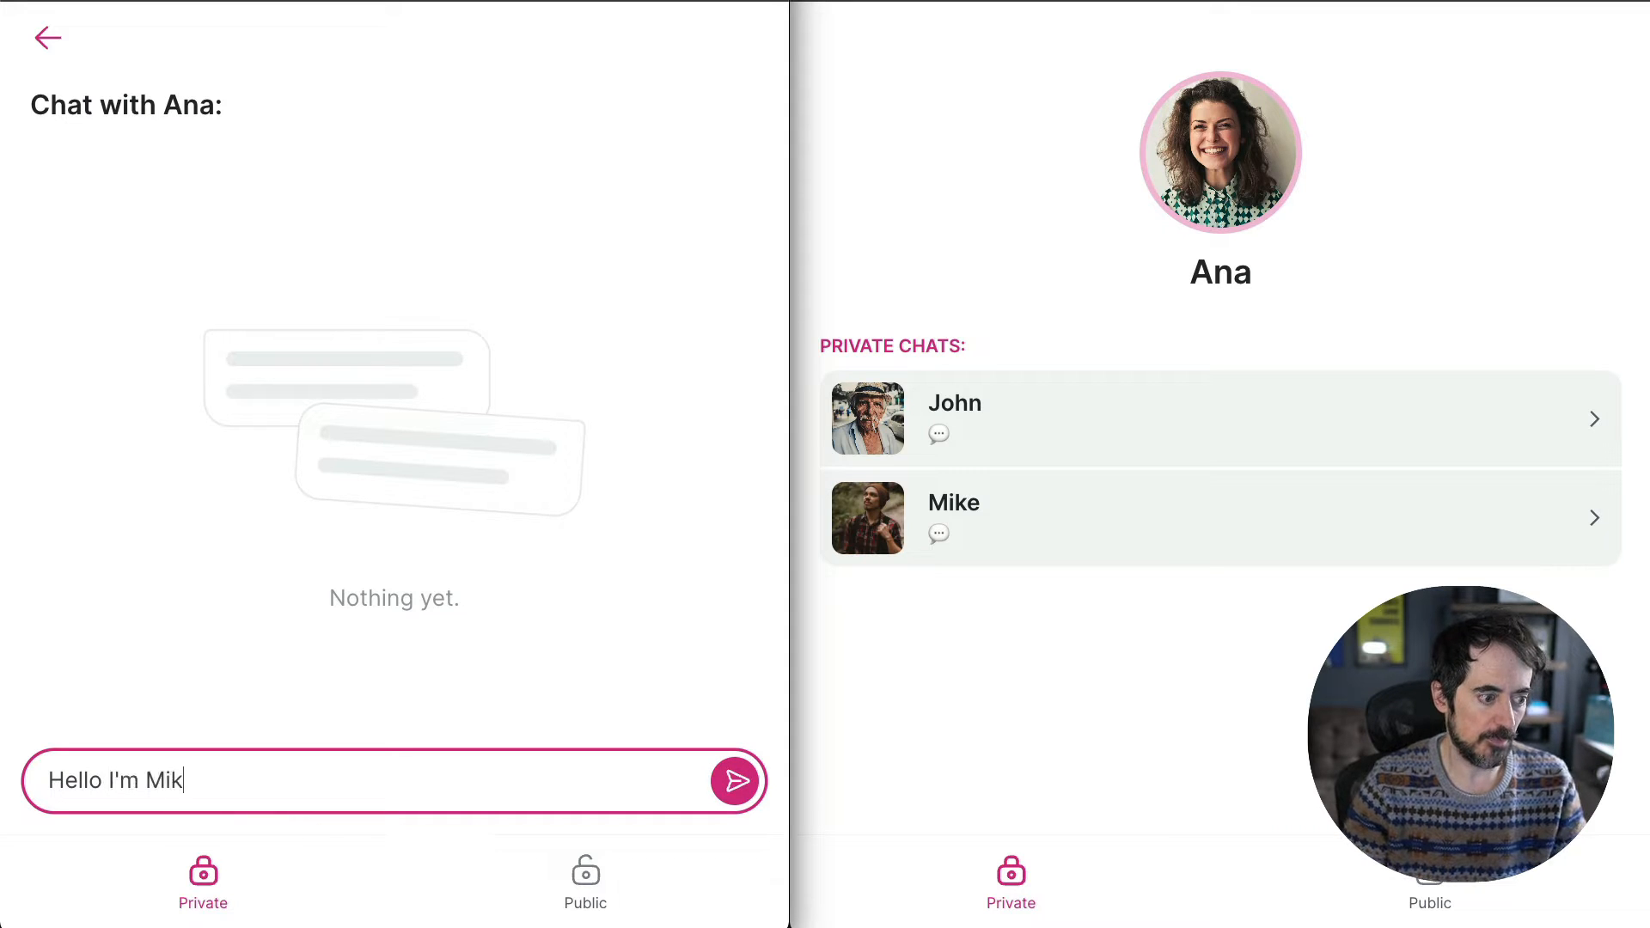
type("e")
left_click(746, 794)
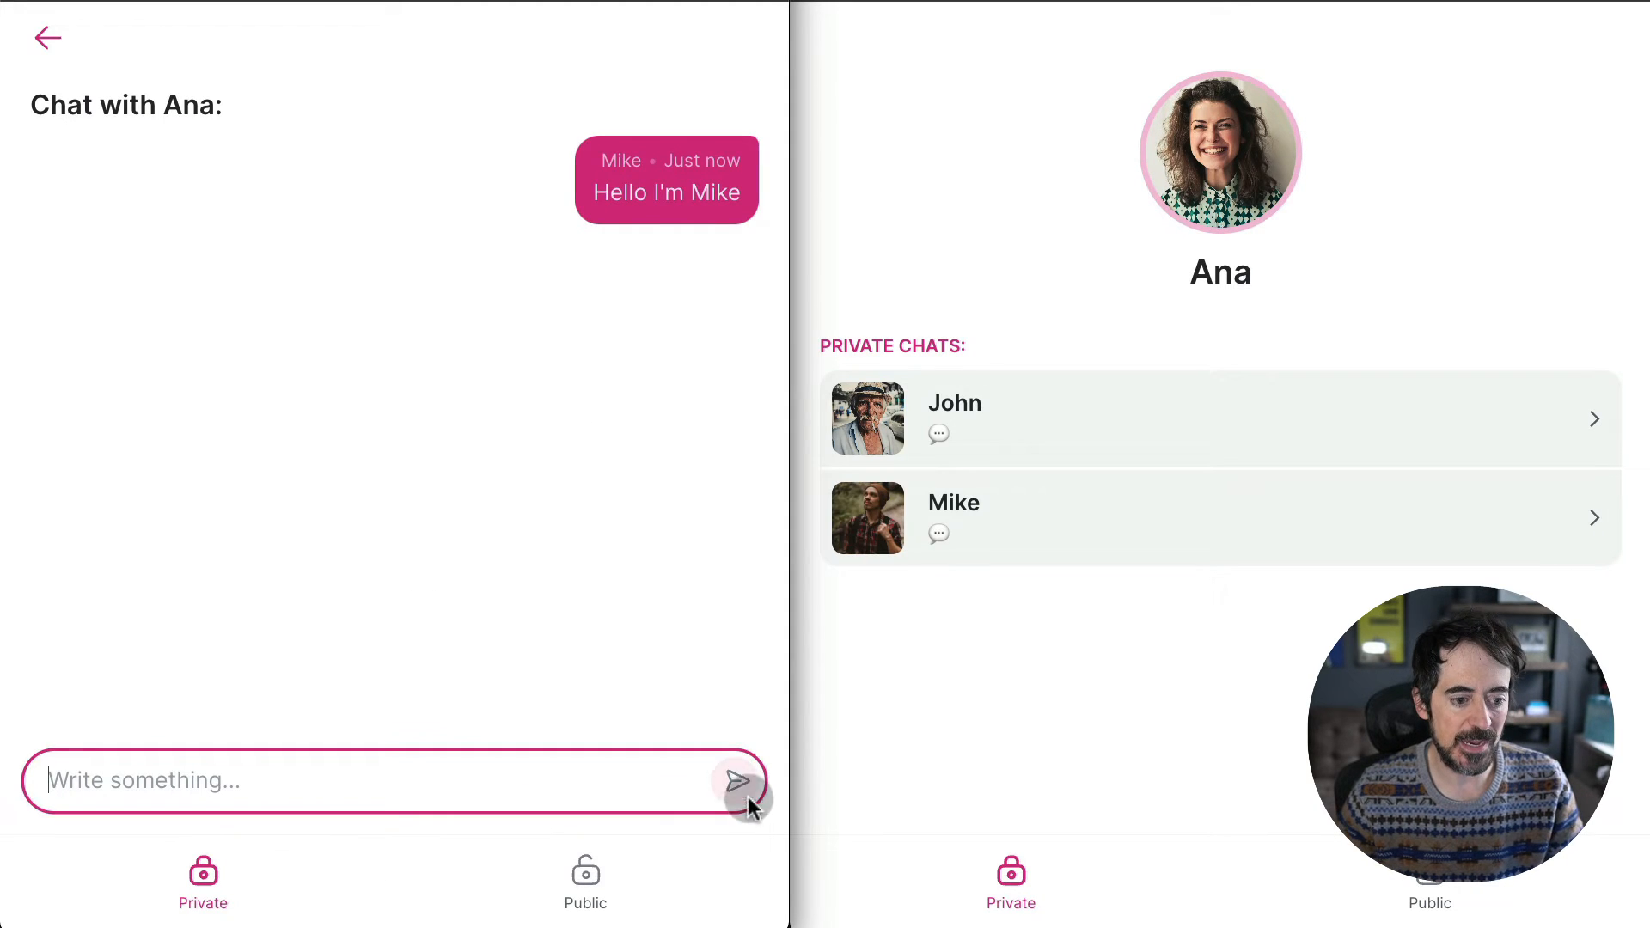
- As the second user, open the private chat containing the new message and reply "Hello I'm" plus the replying user's first name
left_click(1093, 727)
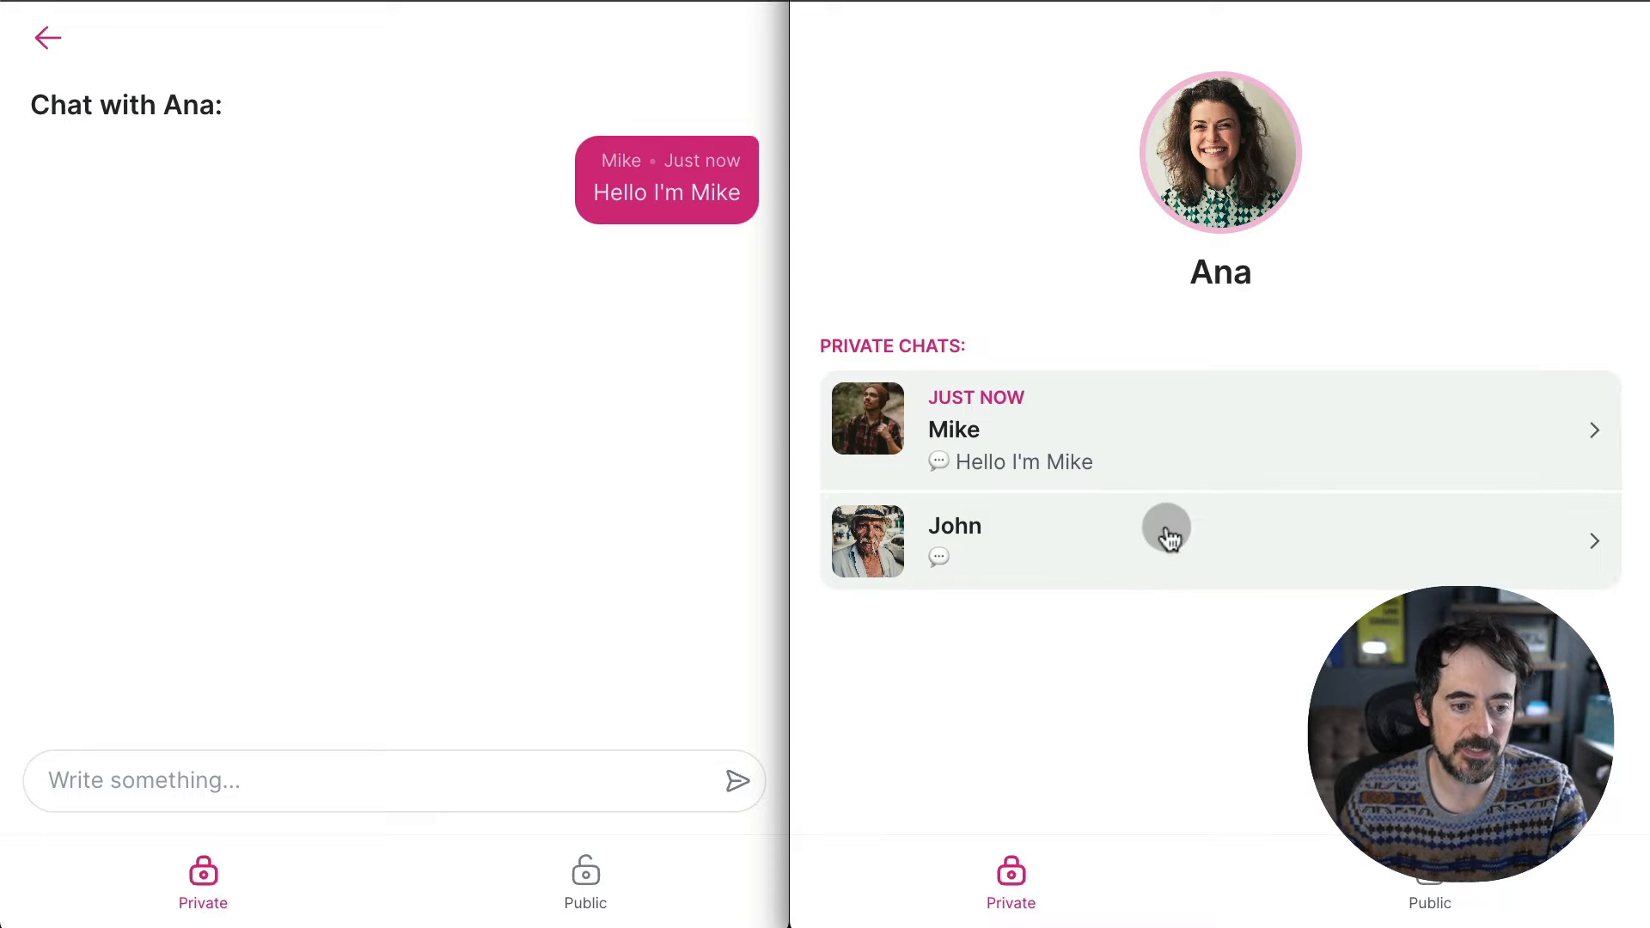
left_click(1239, 465)
left_click(1002, 782)
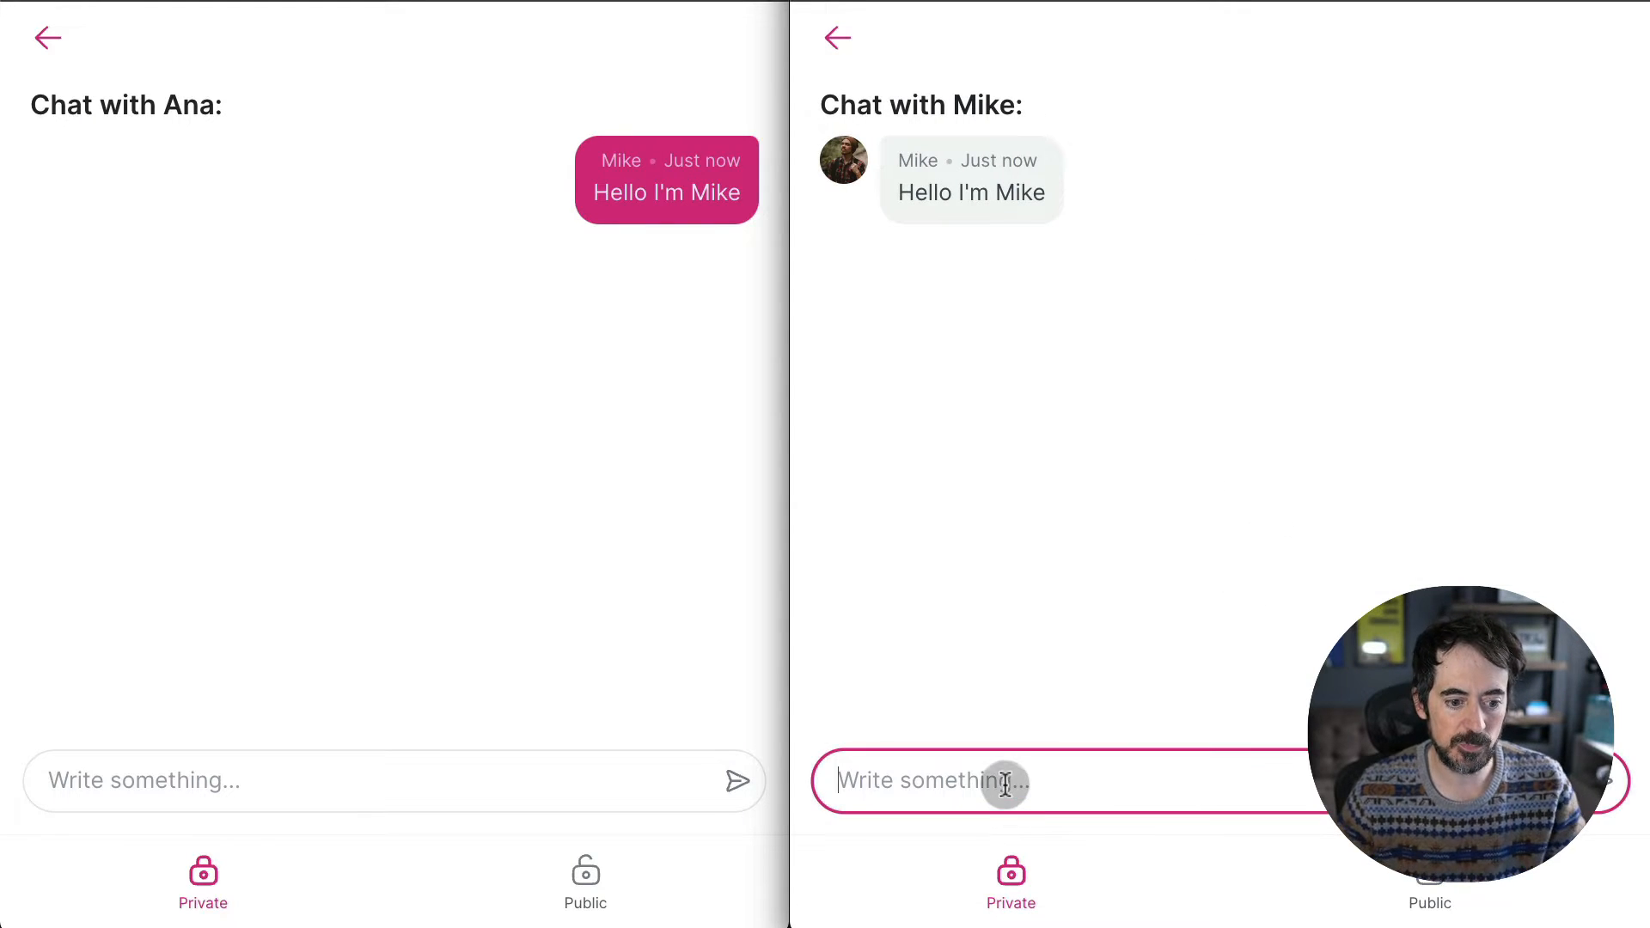
type("Hello I'm Ana")
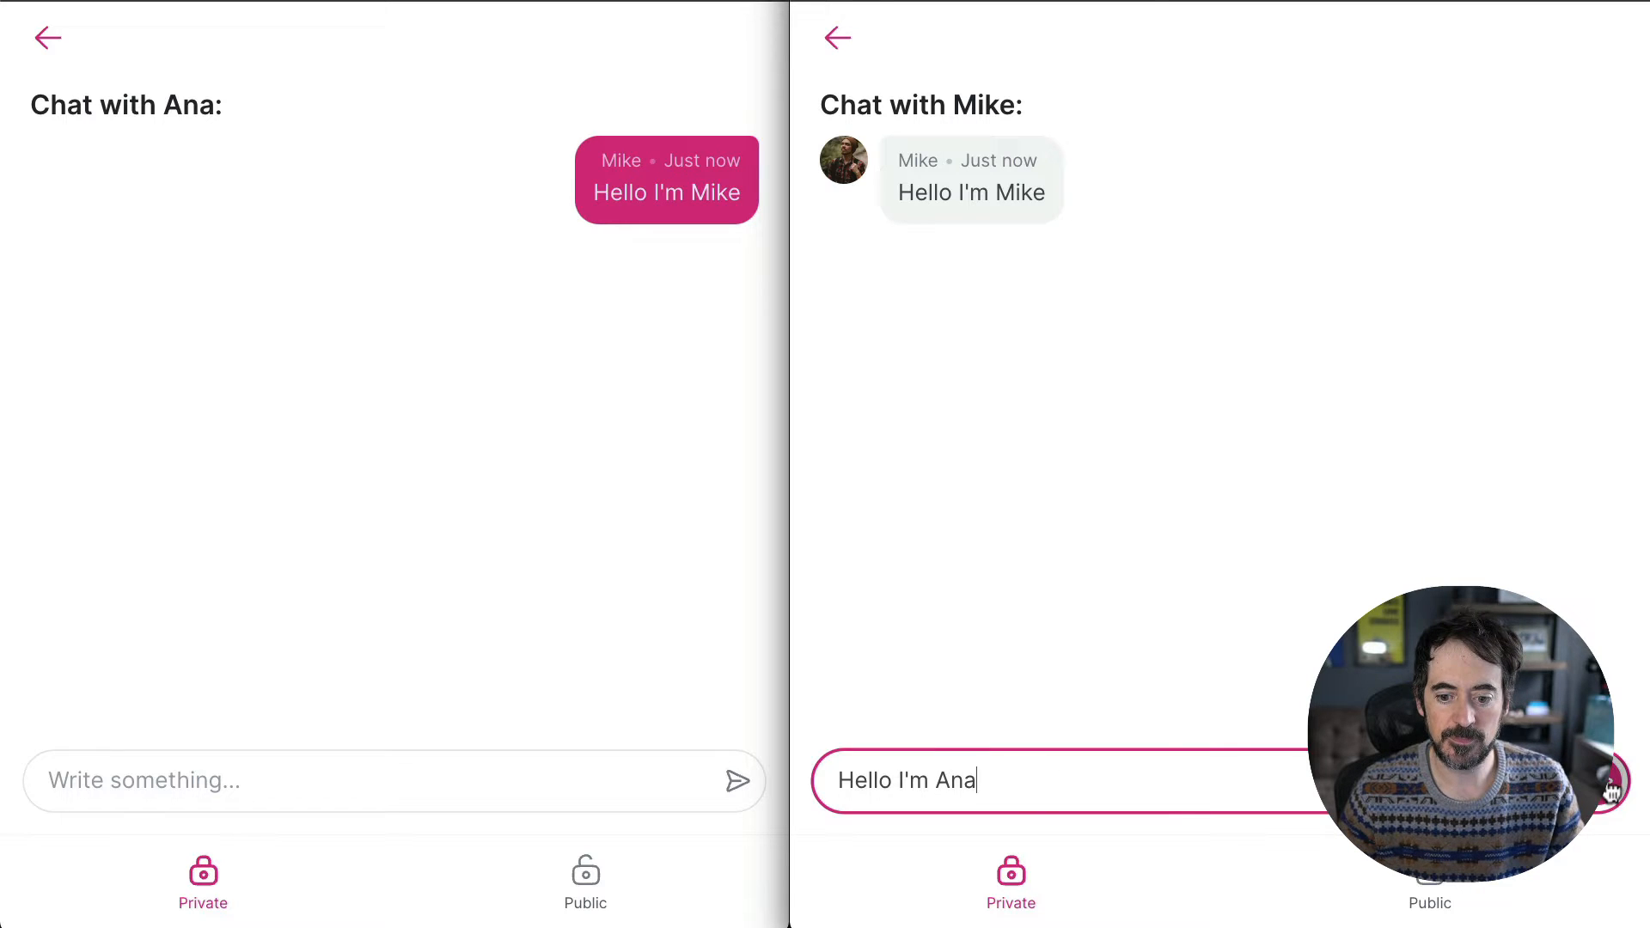
key("Return")
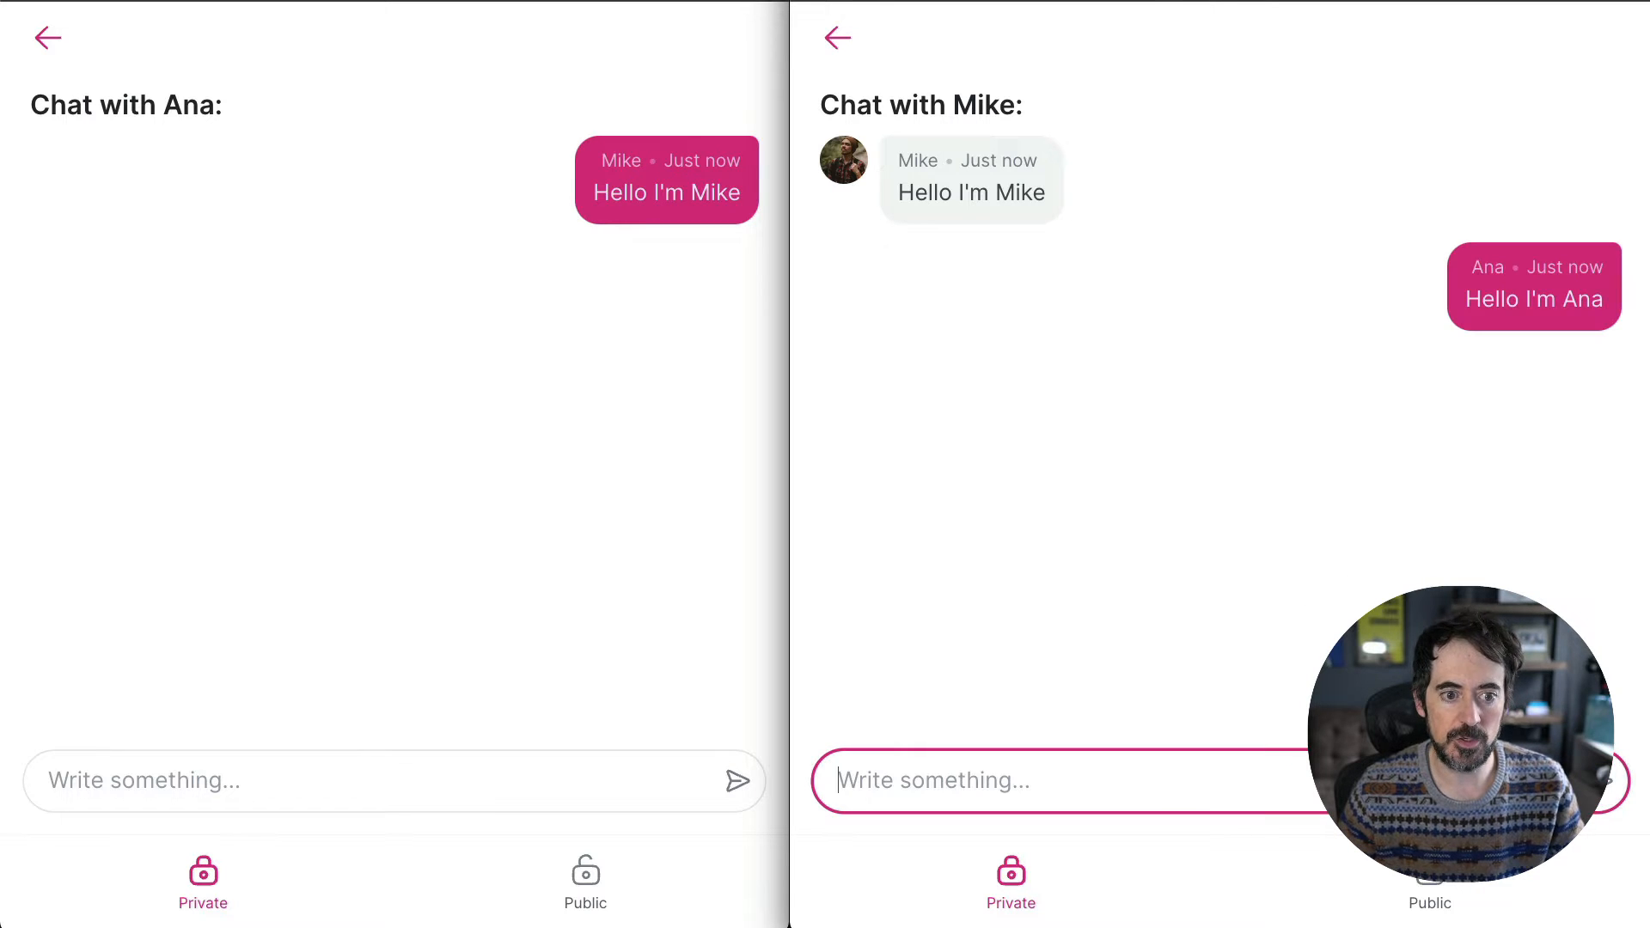
- As the first user, start a private chat with the third user and send "Hello I'm" plus the sender's first name
left_click(50, 37)
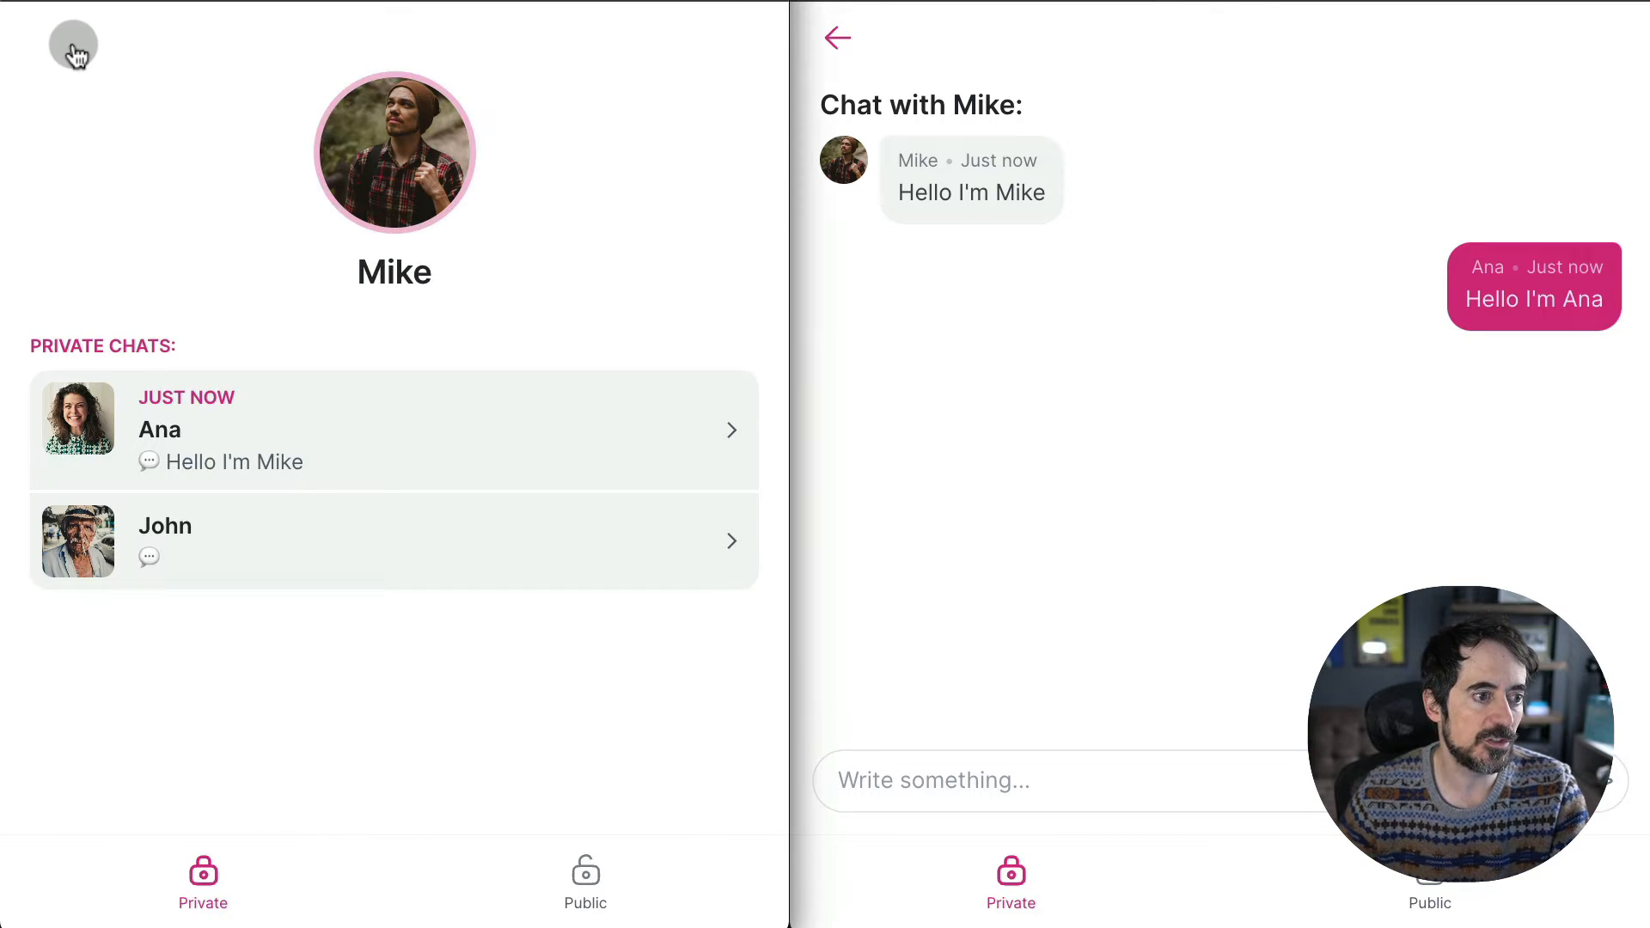
left_click(541, 572)
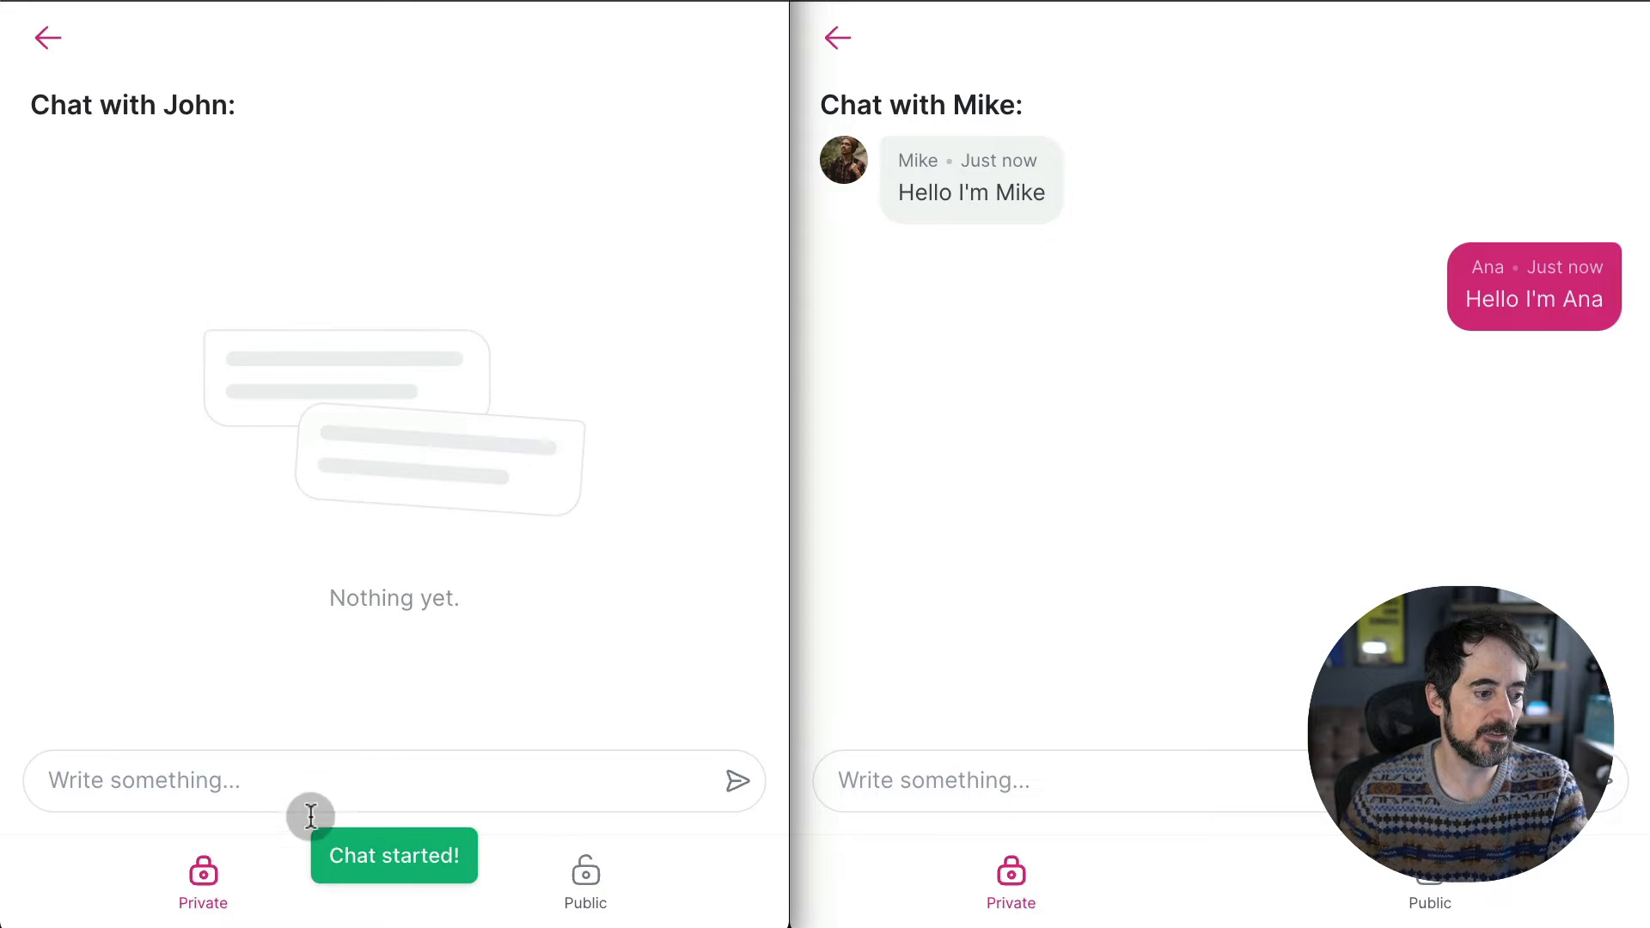
left_click(241, 795)
type("Hell")
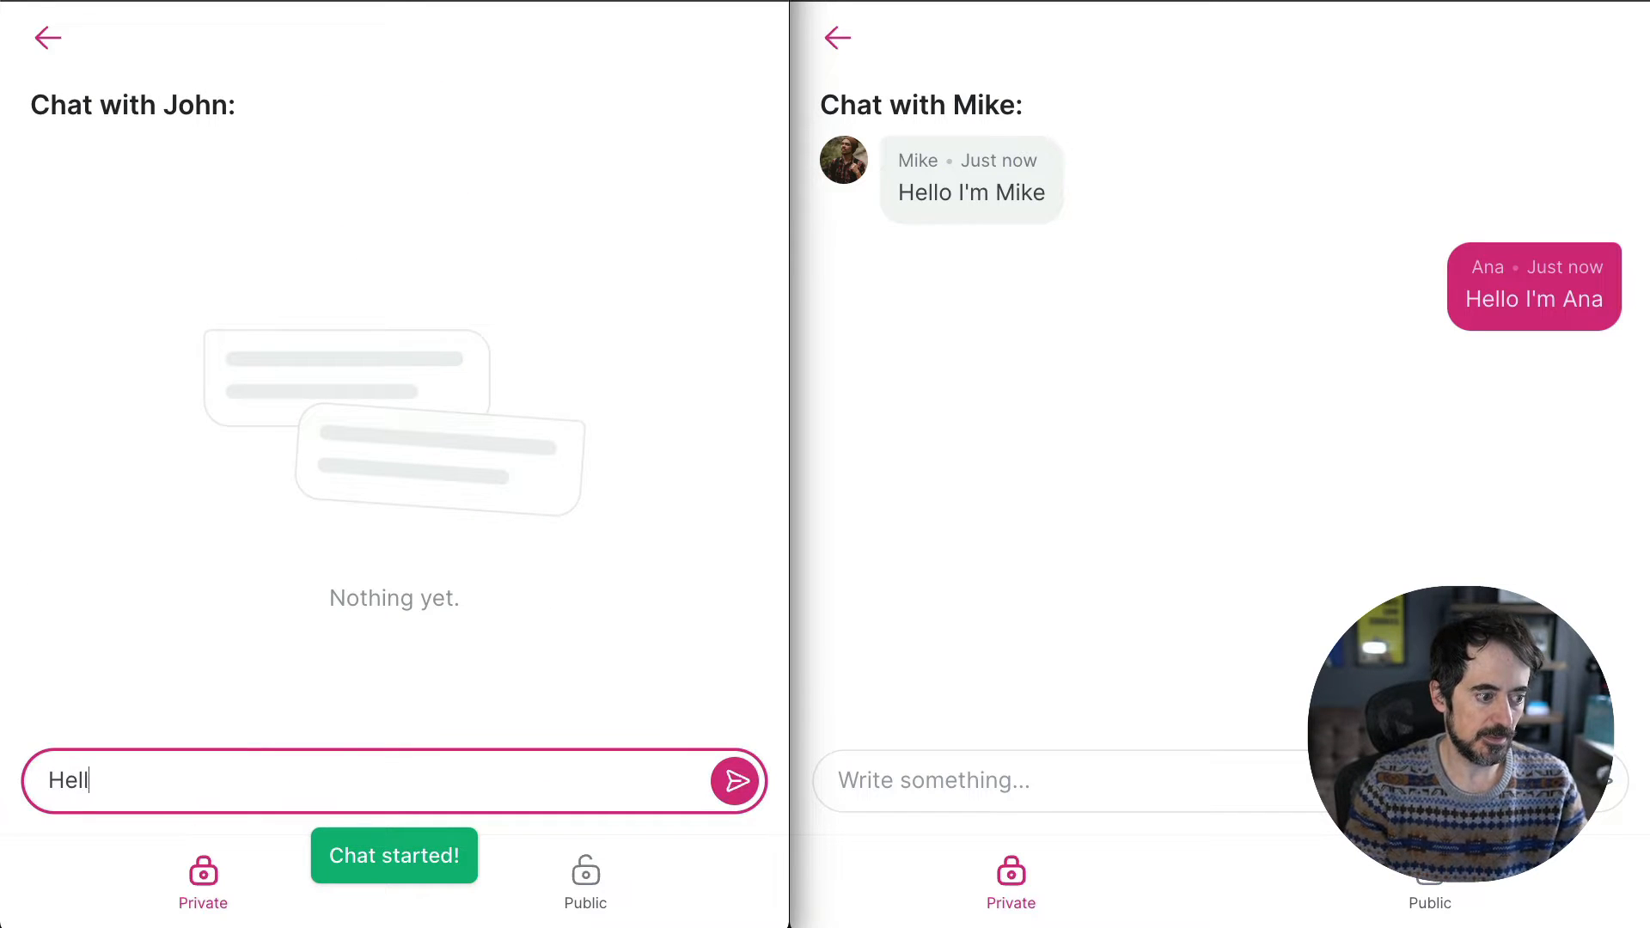
type("o I'm Mike")
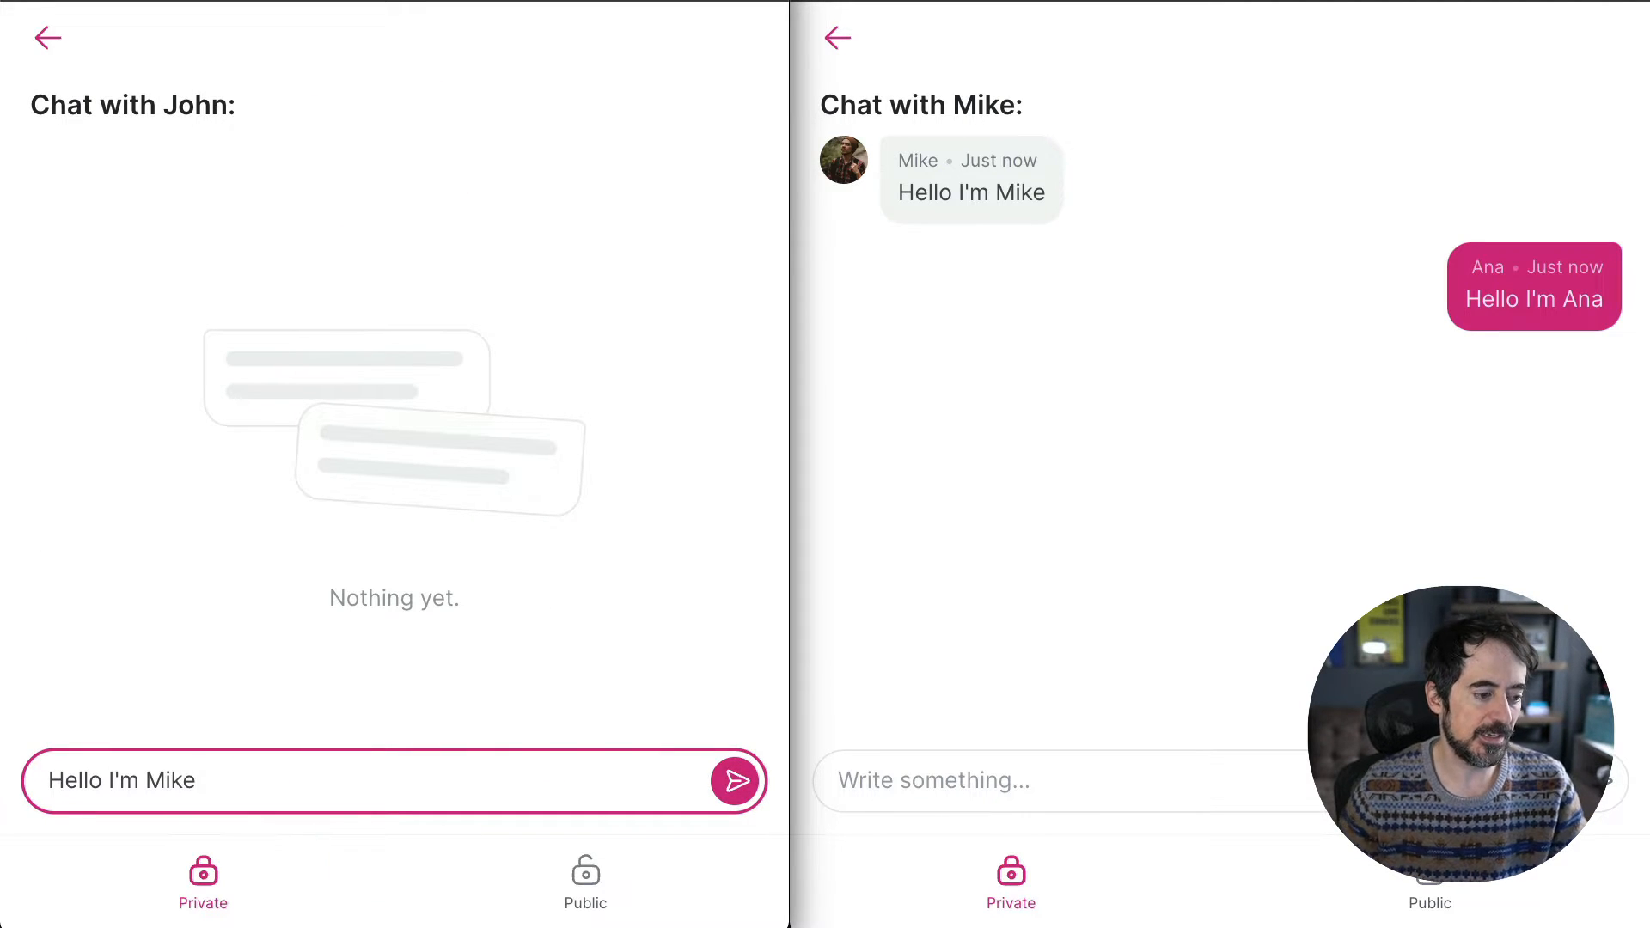
left_click(735, 780)
- As the second user, leave the open chat and send the third user a private "Hello I'm" message with the sender's first name
left_click(843, 45)
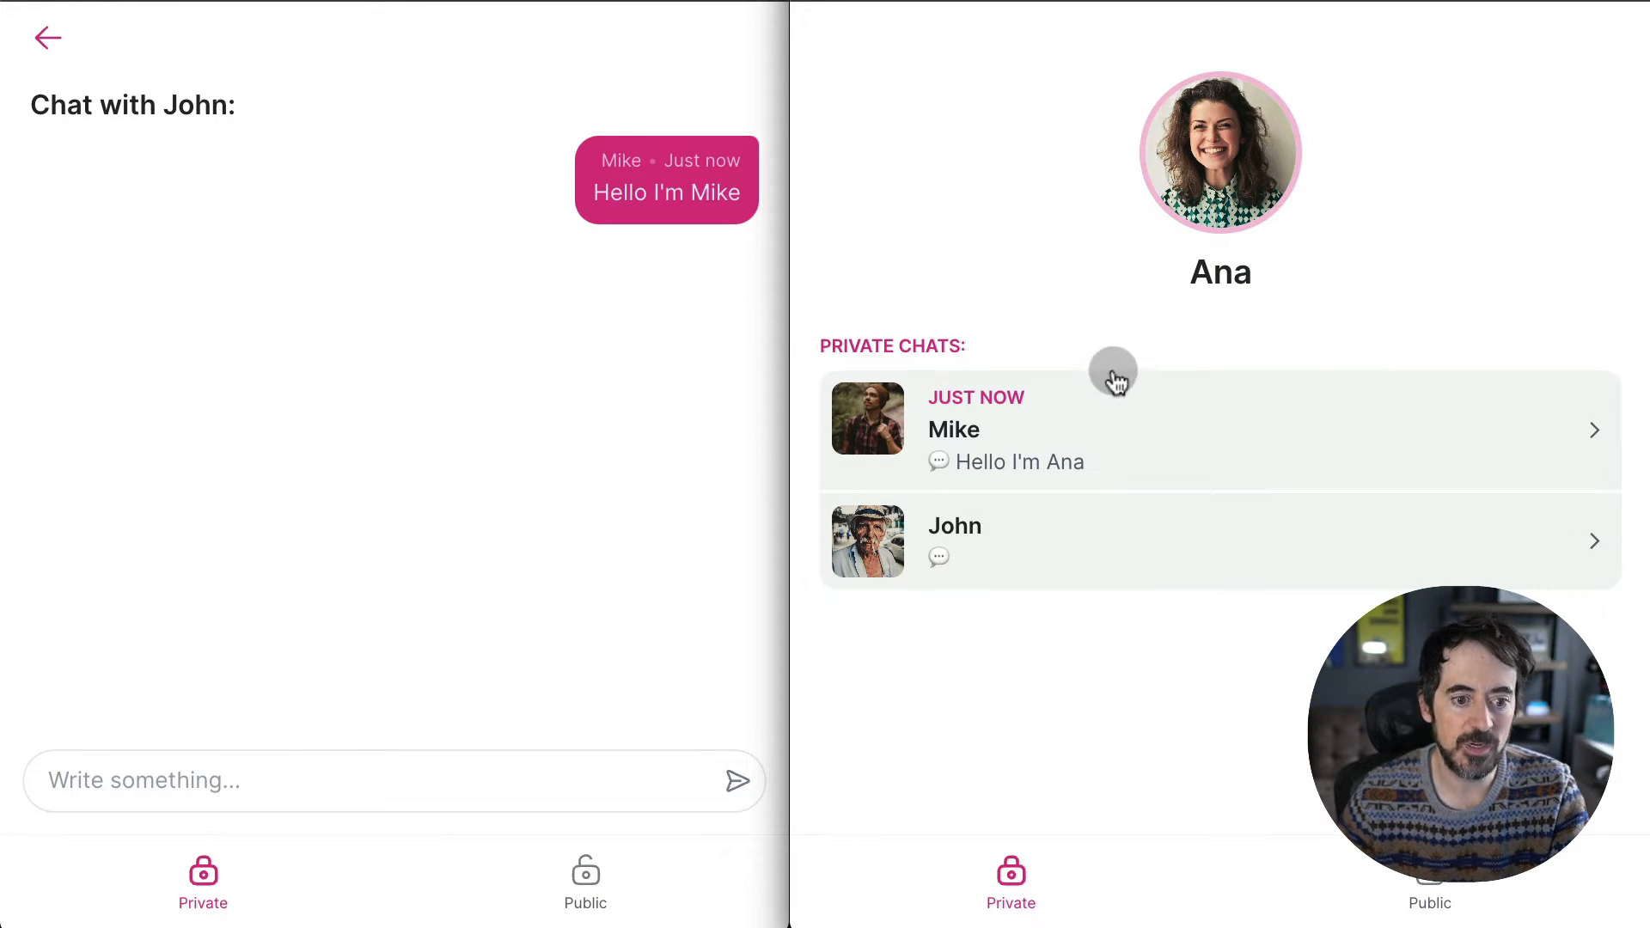
left_click(1141, 533)
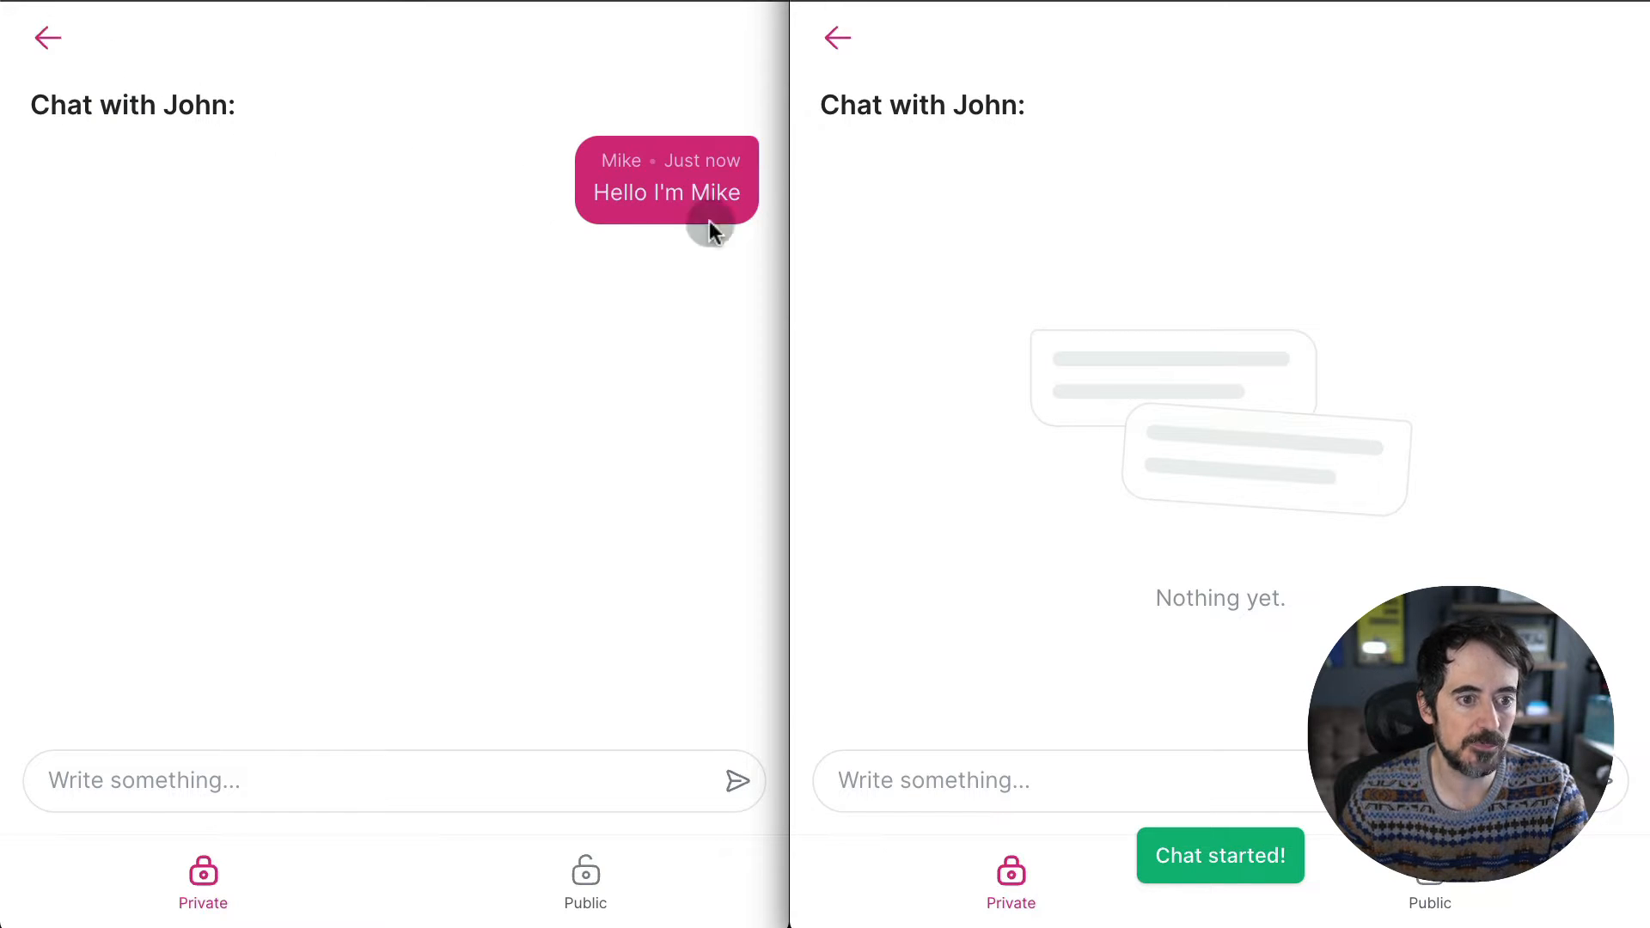
left_click(1029, 789)
type("He")
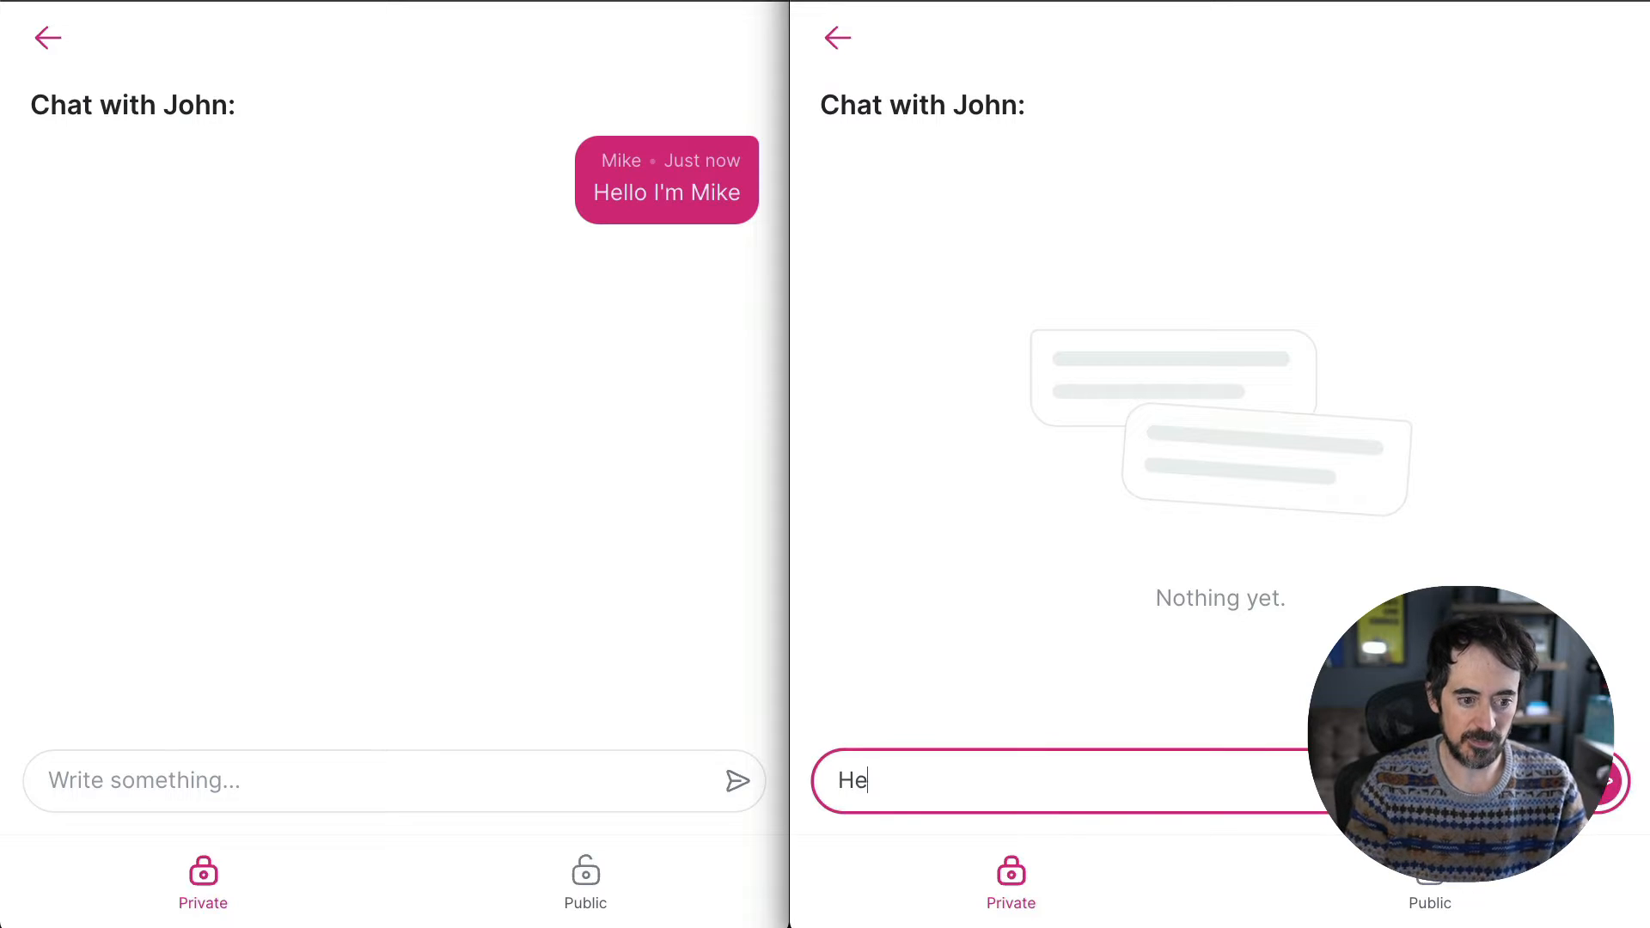
type("llo I'm ")
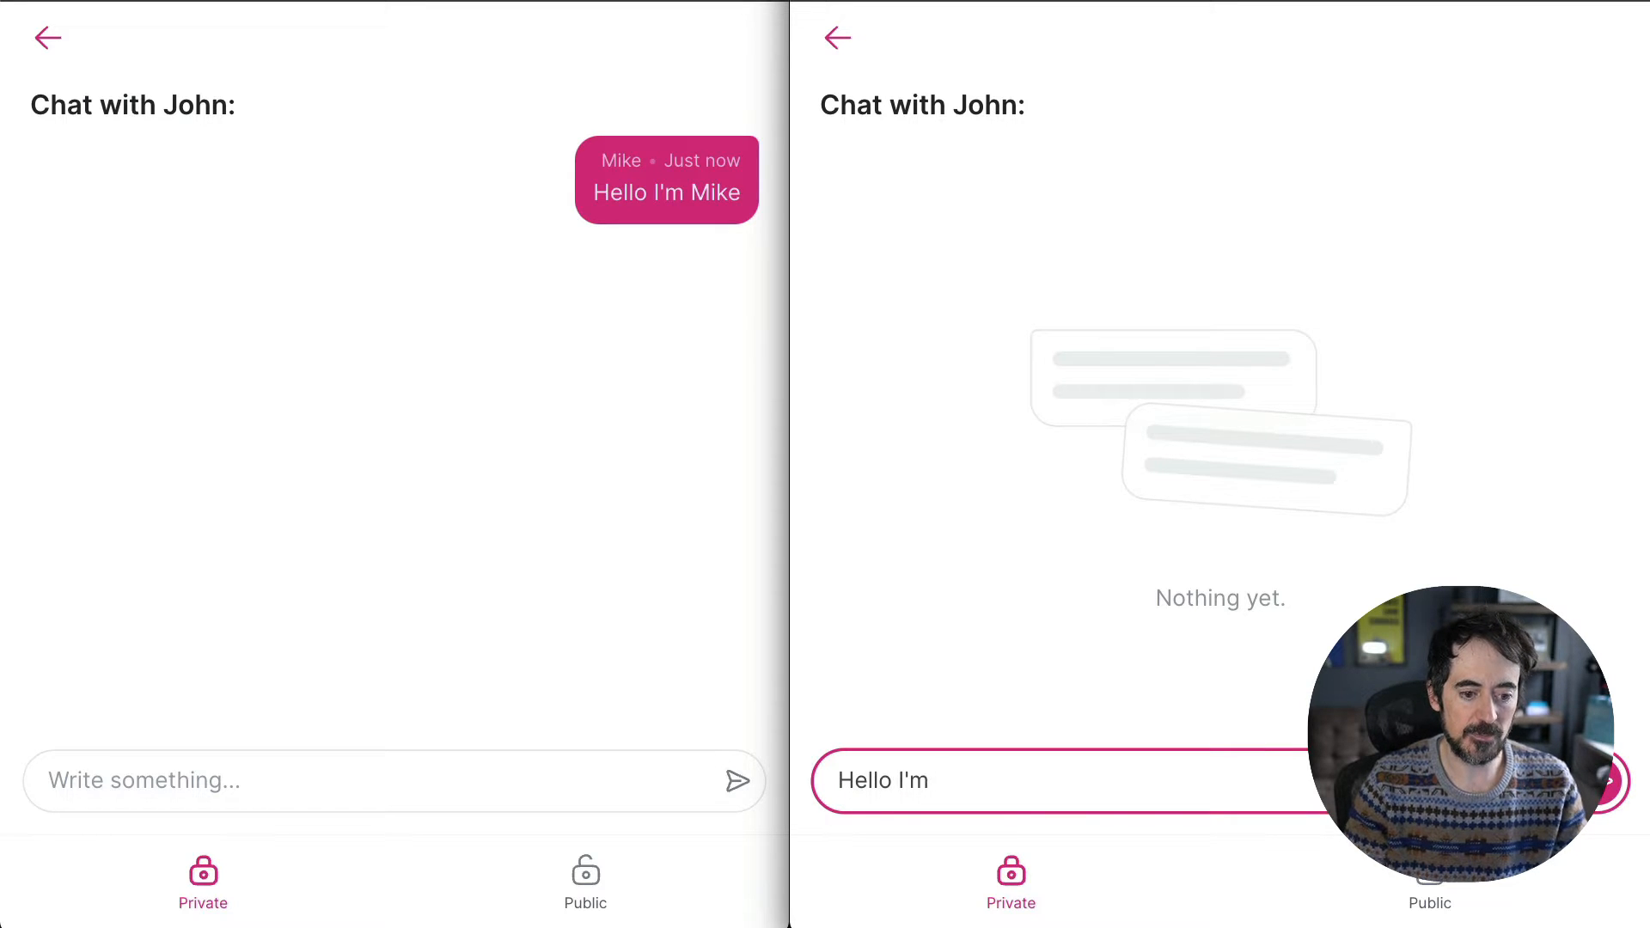
type("Ana")
left_click(1604, 782)
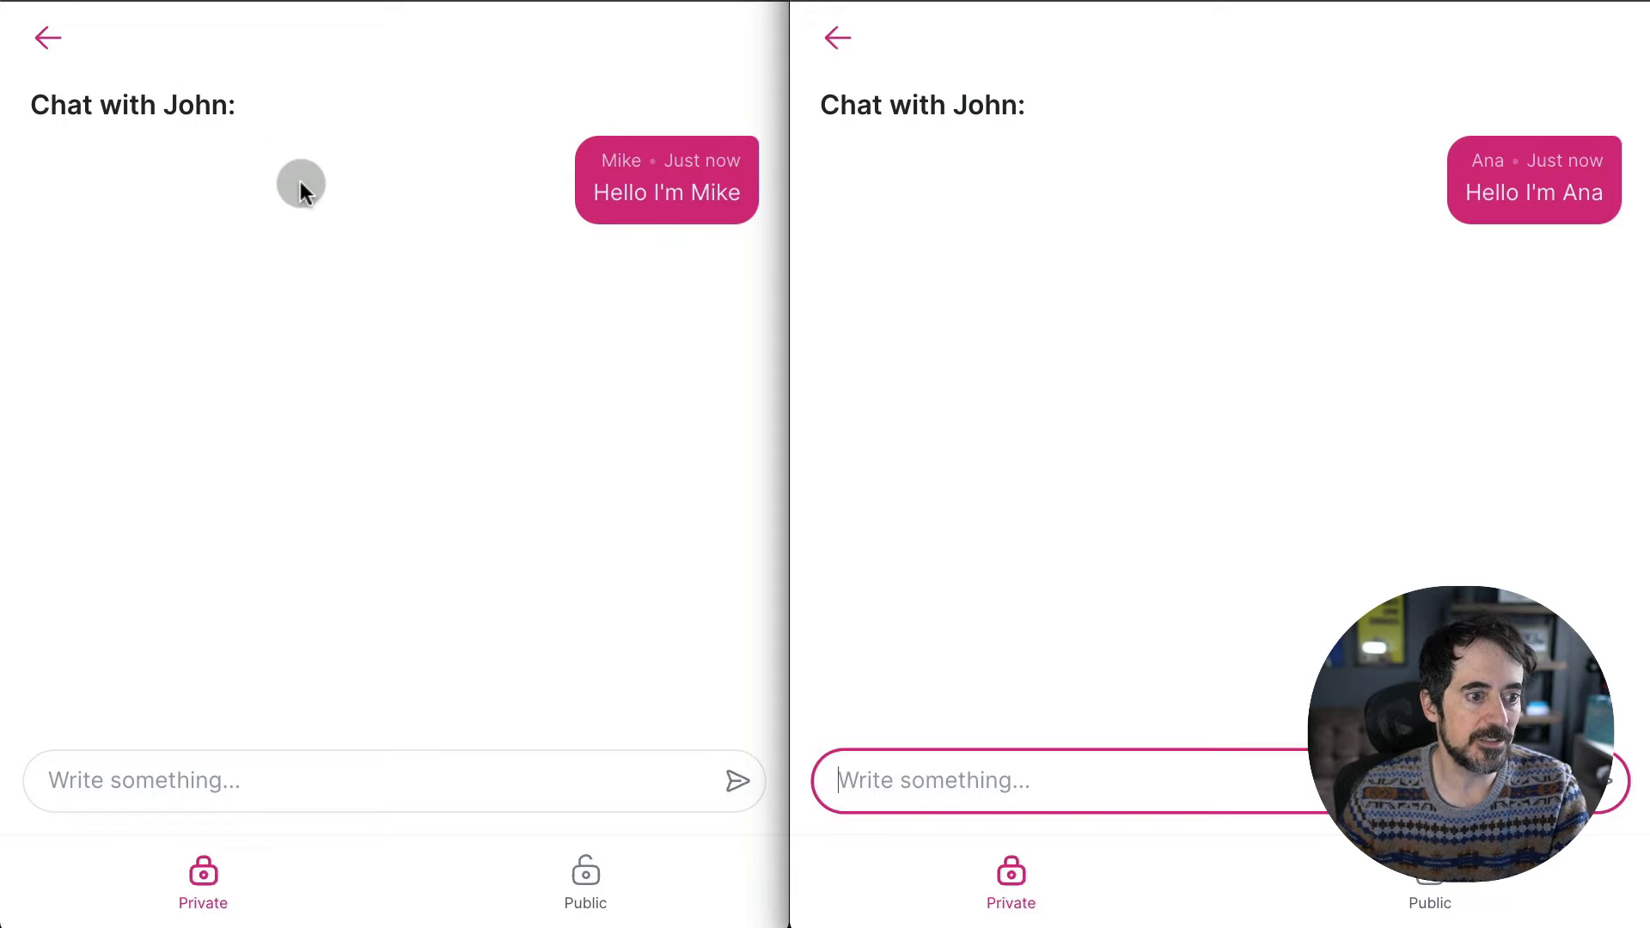
- Go back from the open chats with the third user to review the private chat lists
left_click(62, 52)
left_click(61, 51)
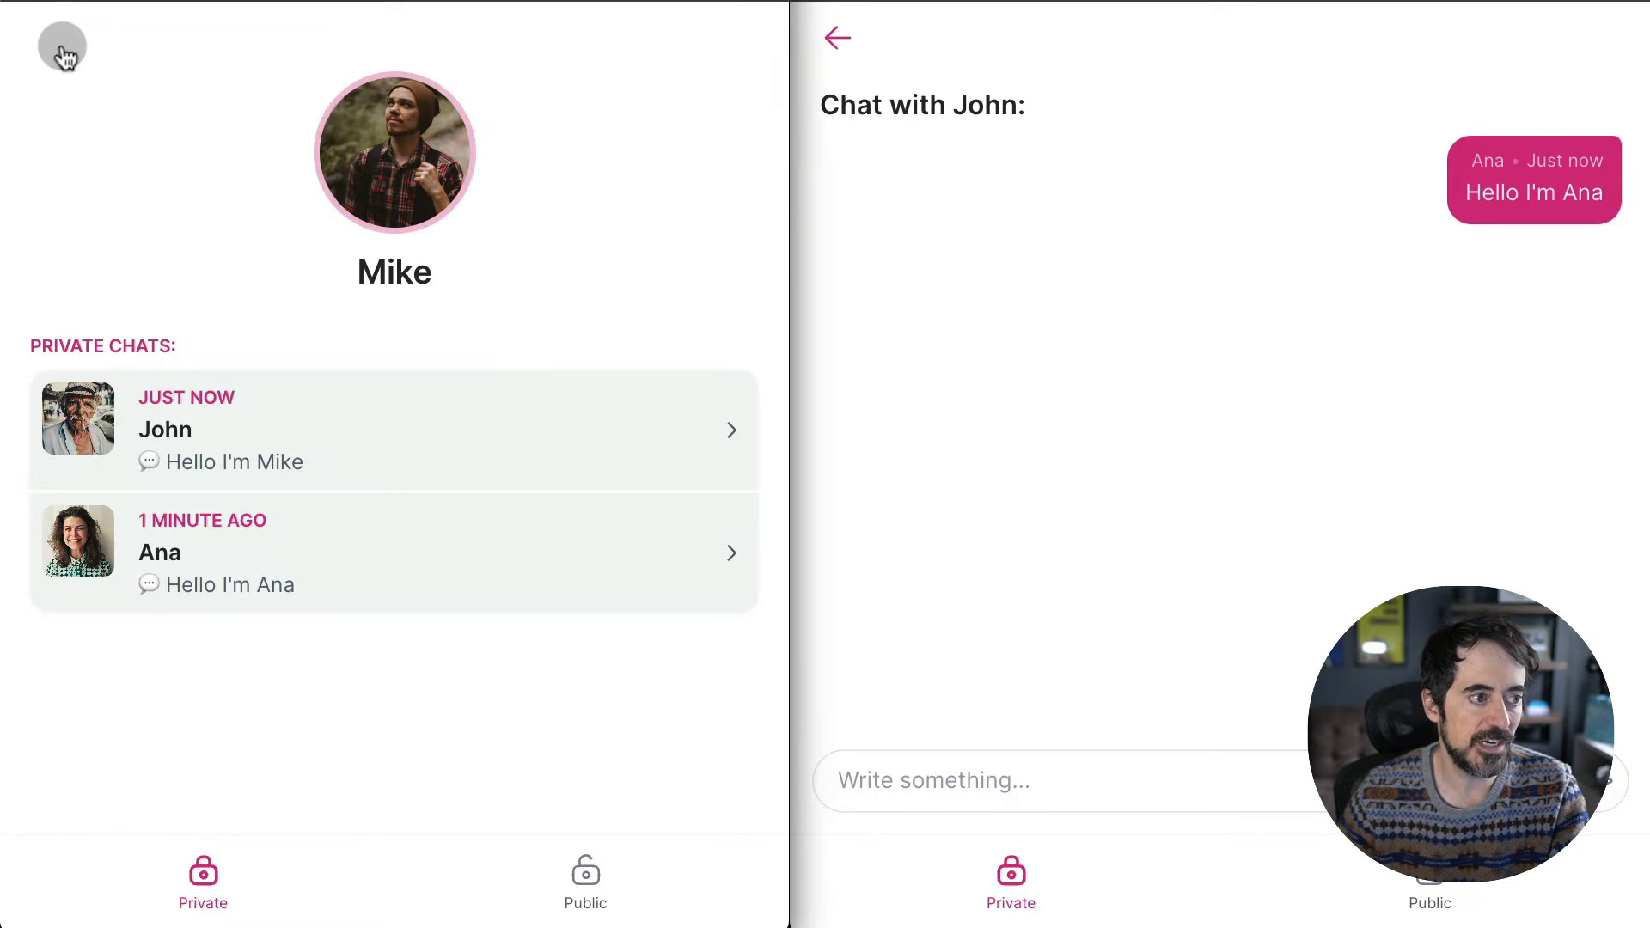
left_click(839, 71)
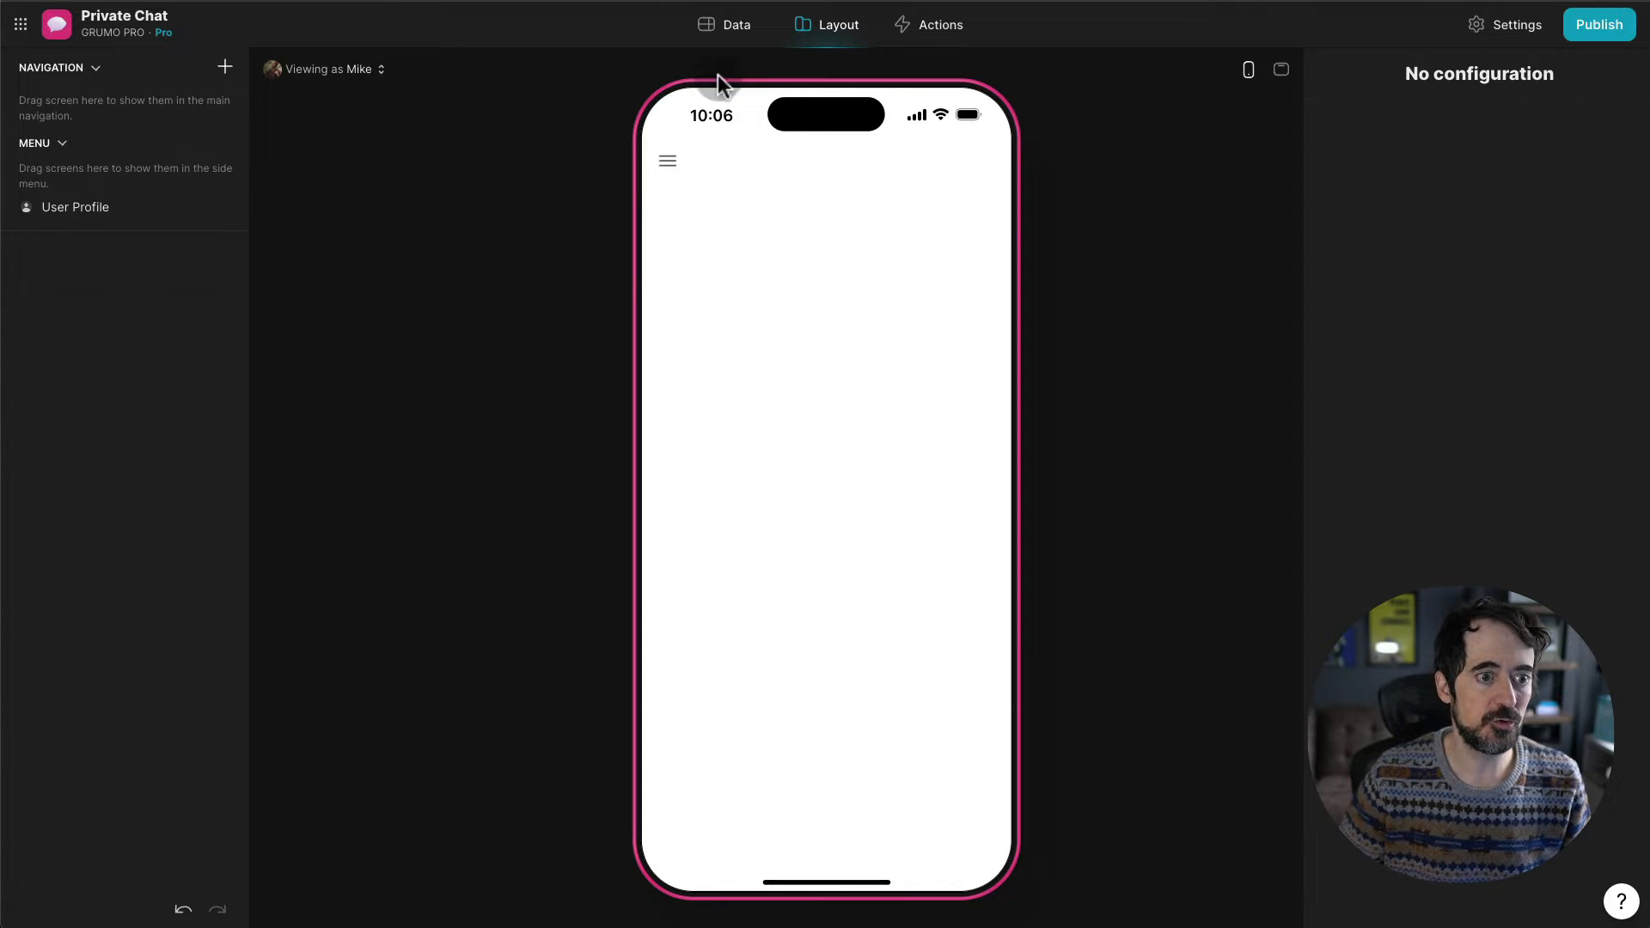
- Add a new table named Messages to the app's data
left_click(738, 39)
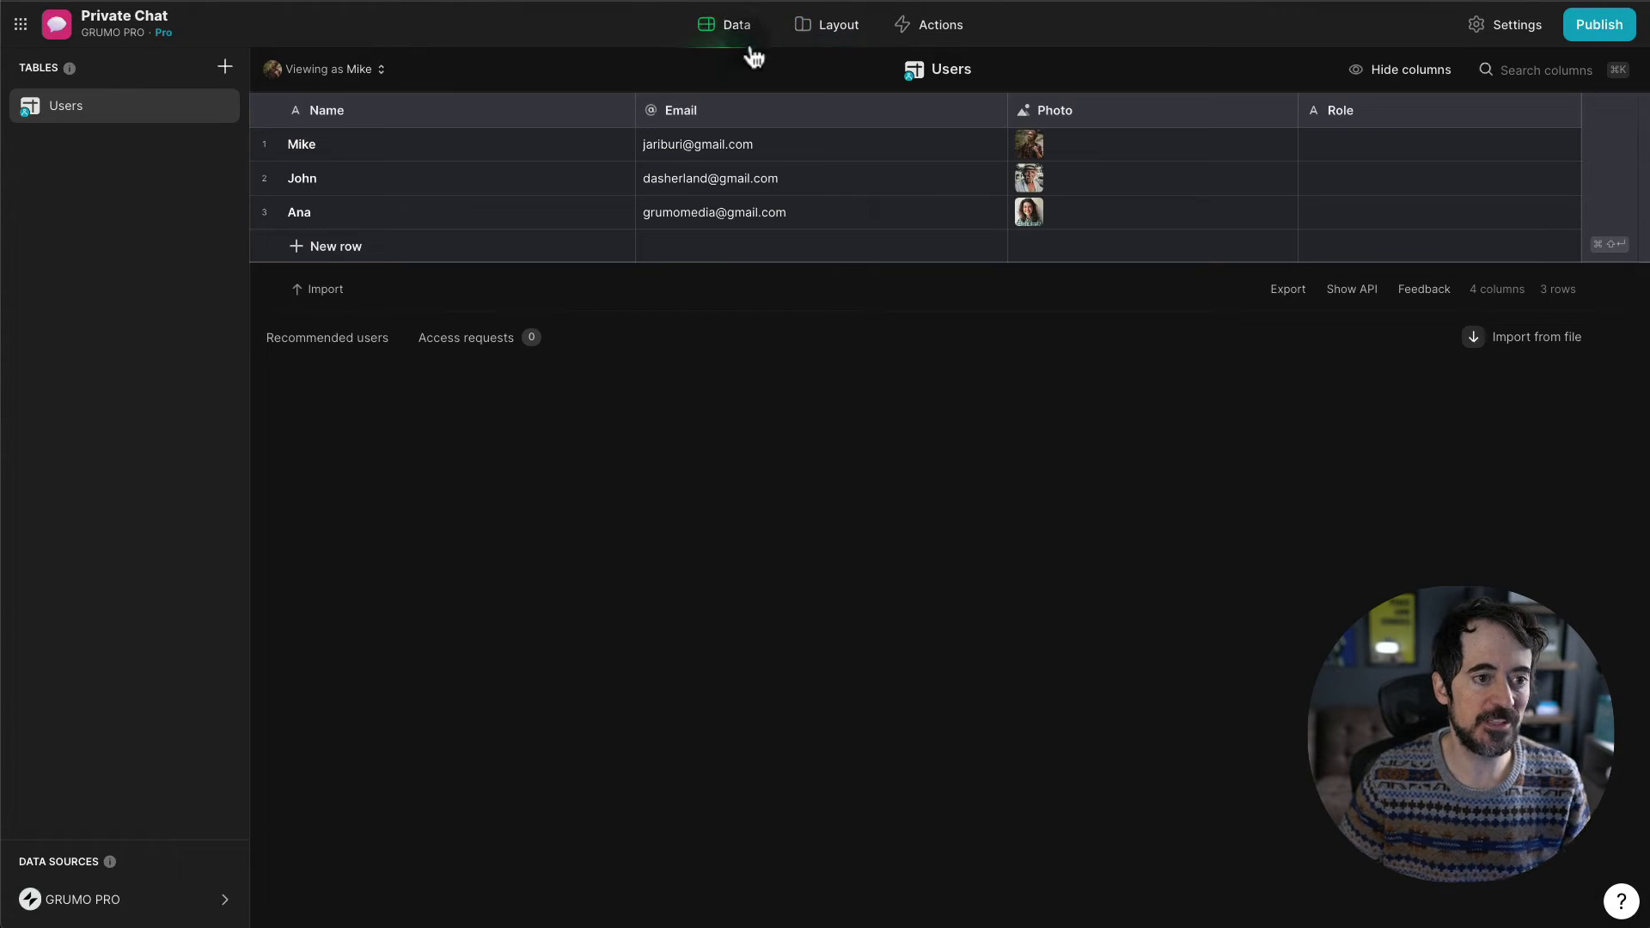
left_click(226, 67)
left_click(239, 93)
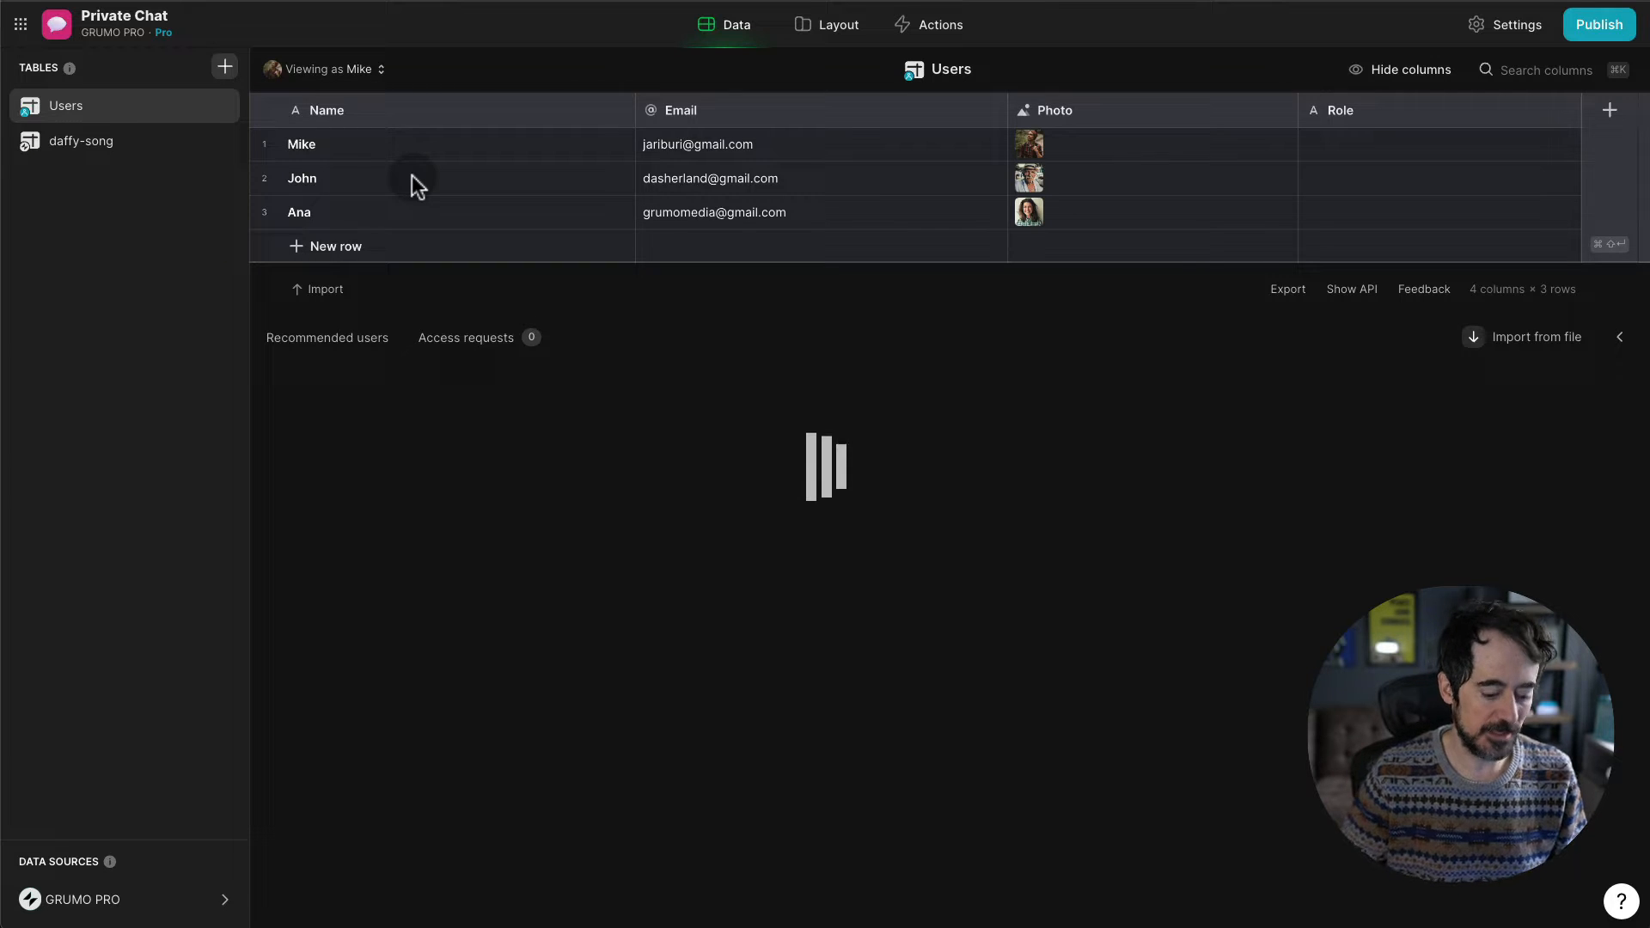
type("Messages")
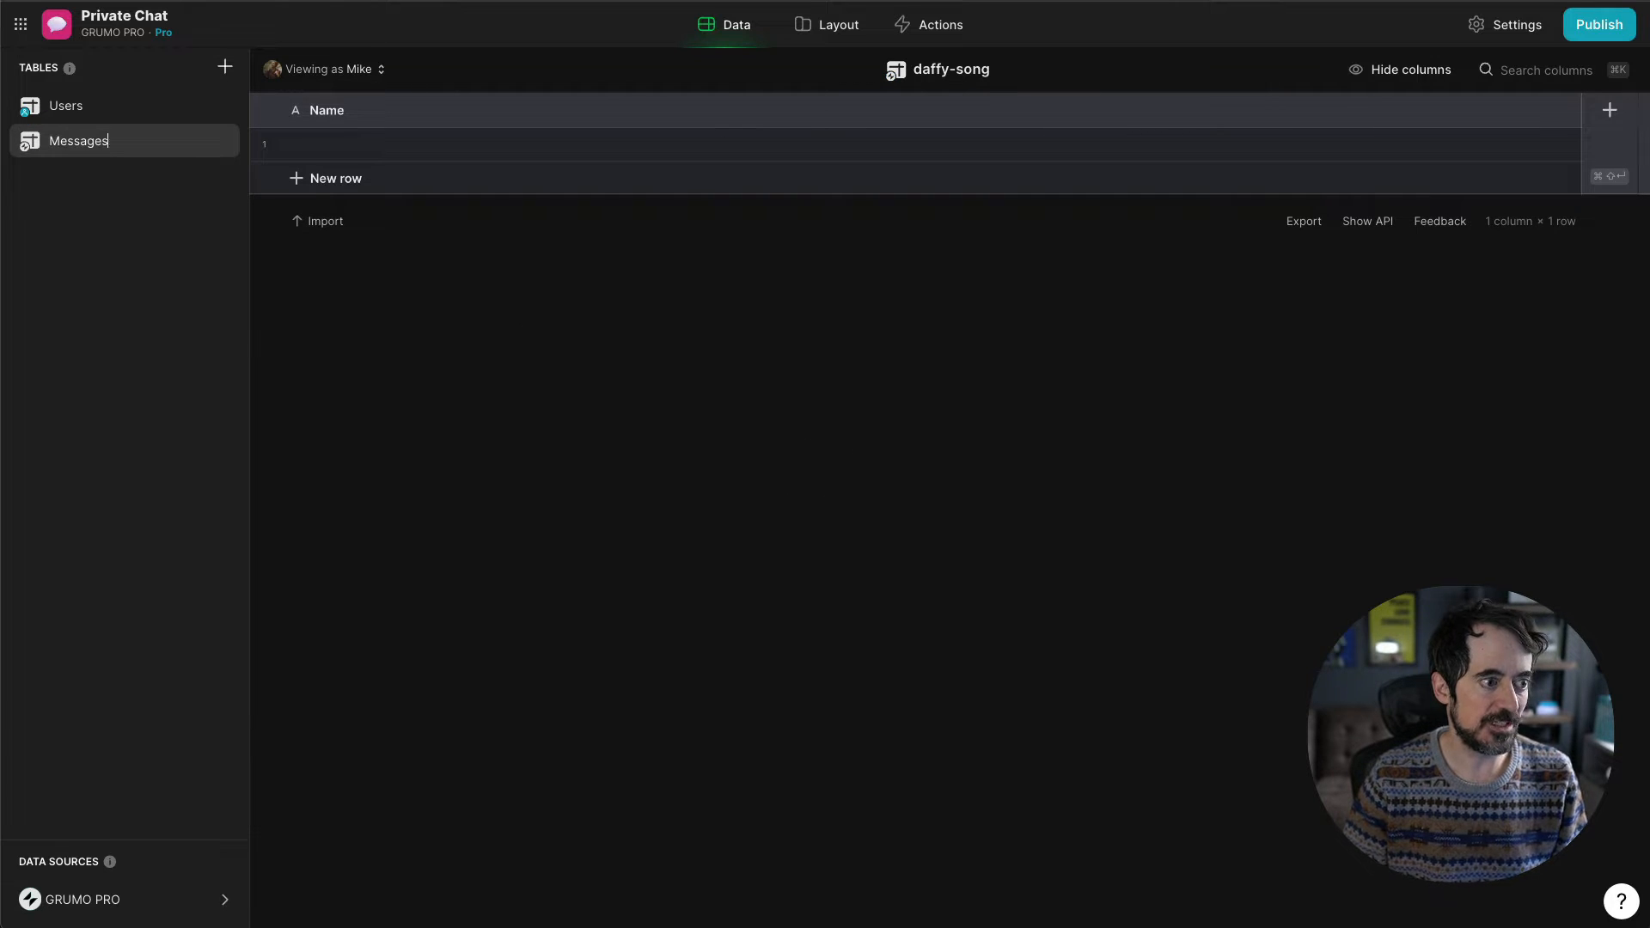
key("Return")
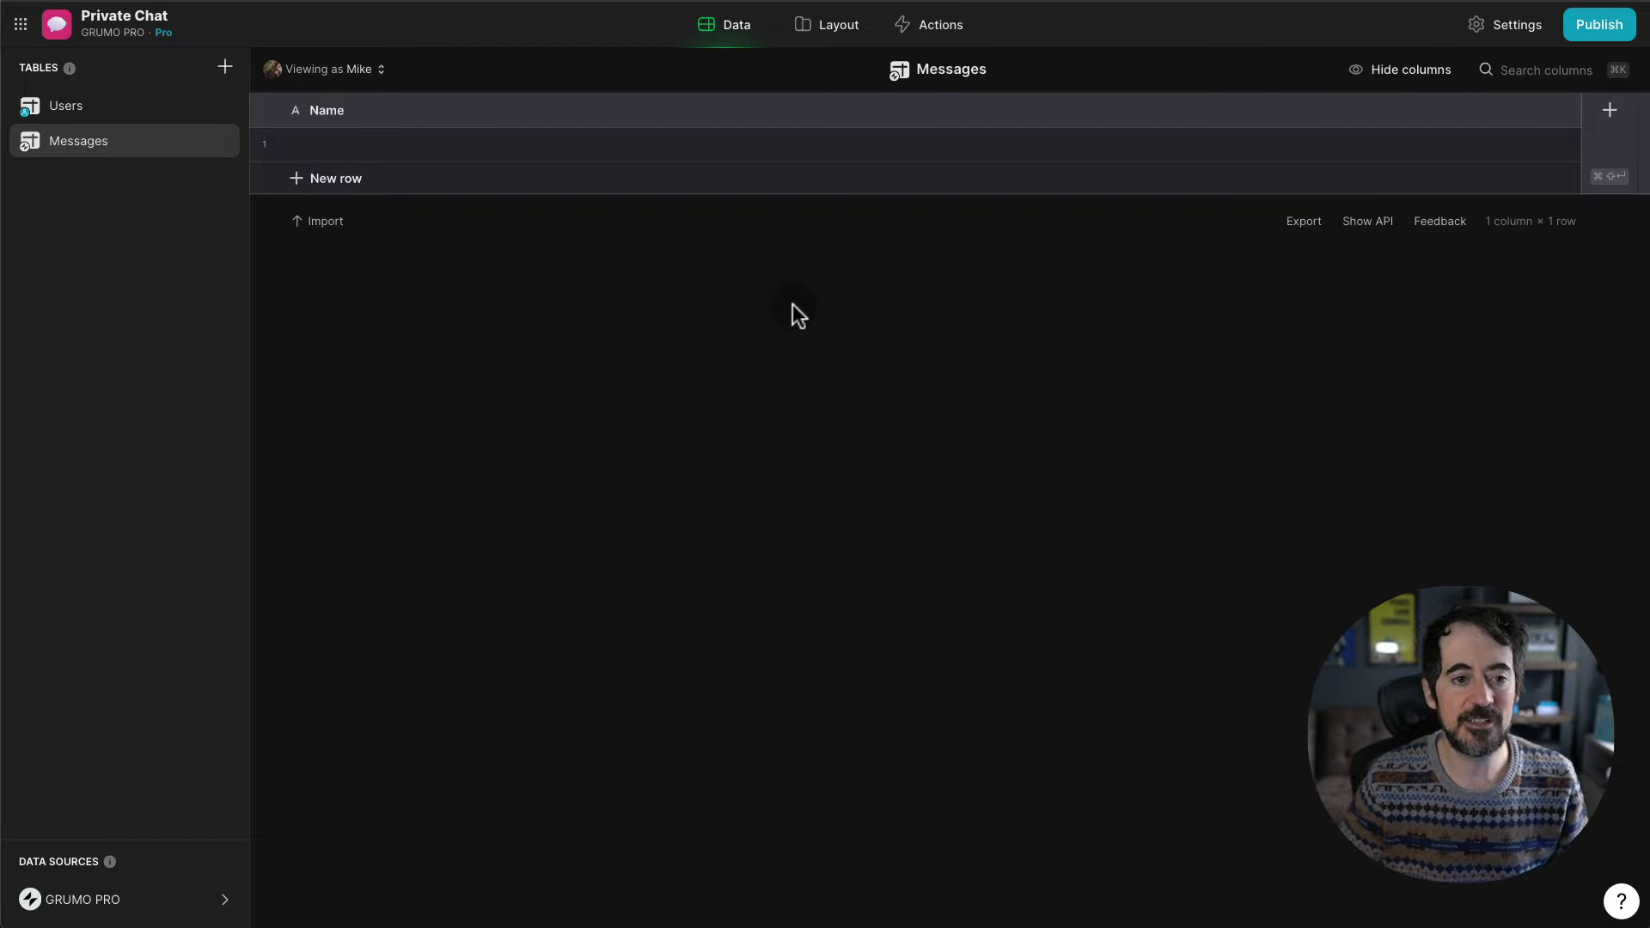
- Add a Date & Time column named Timestamp to the Messages table
left_click(1611, 111)
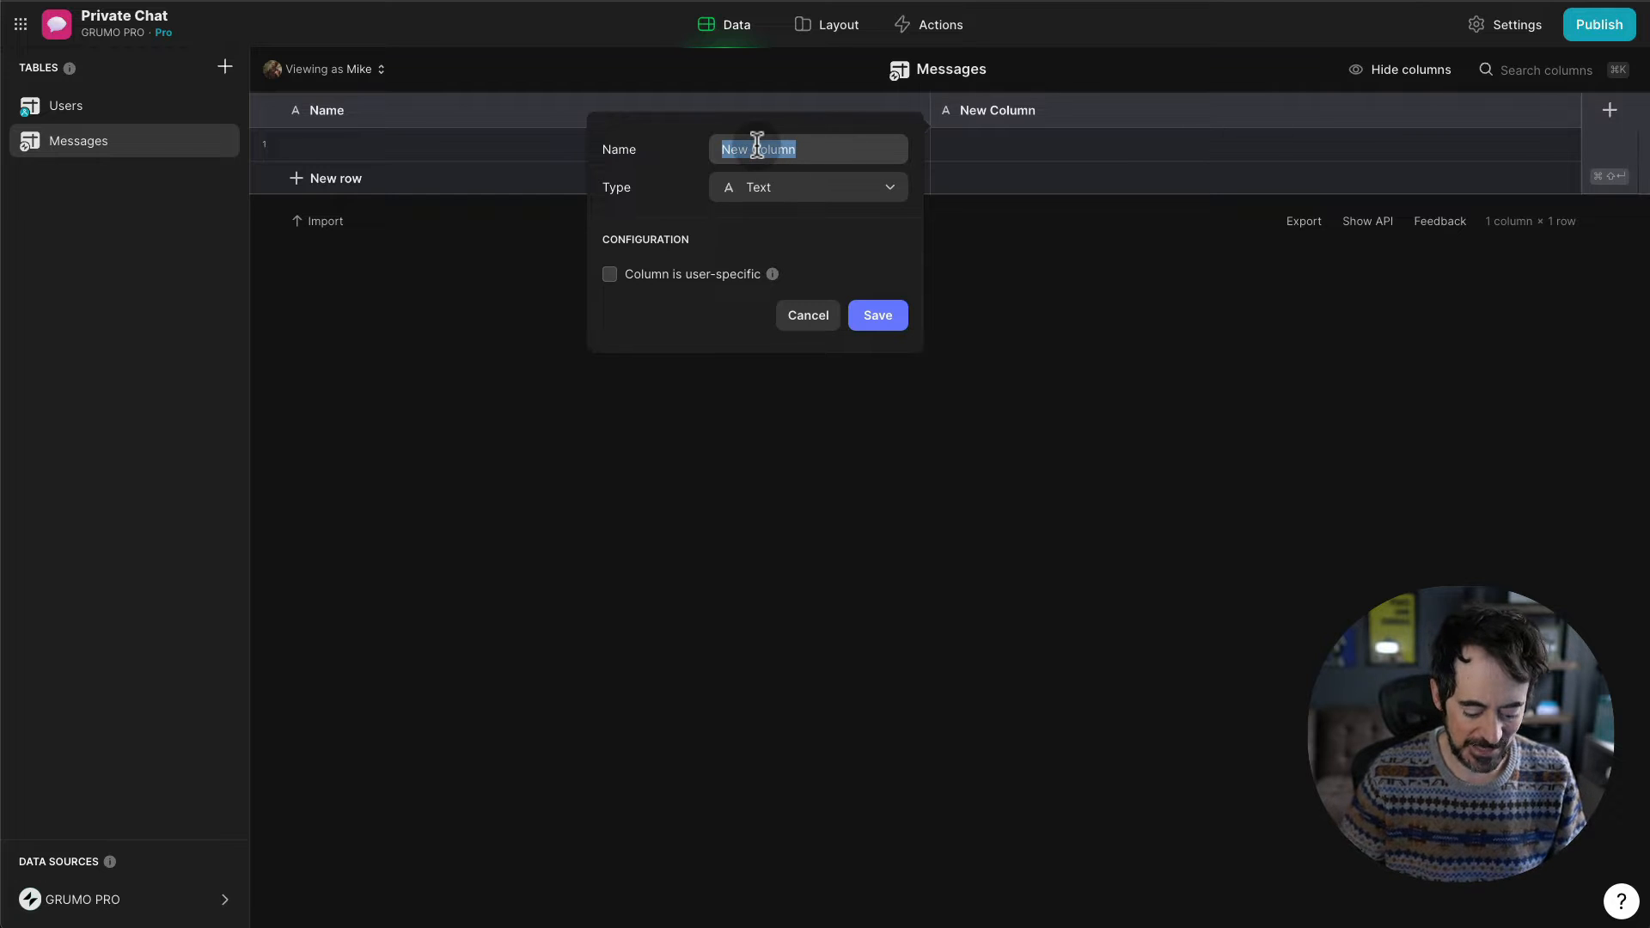
type("Timestamp")
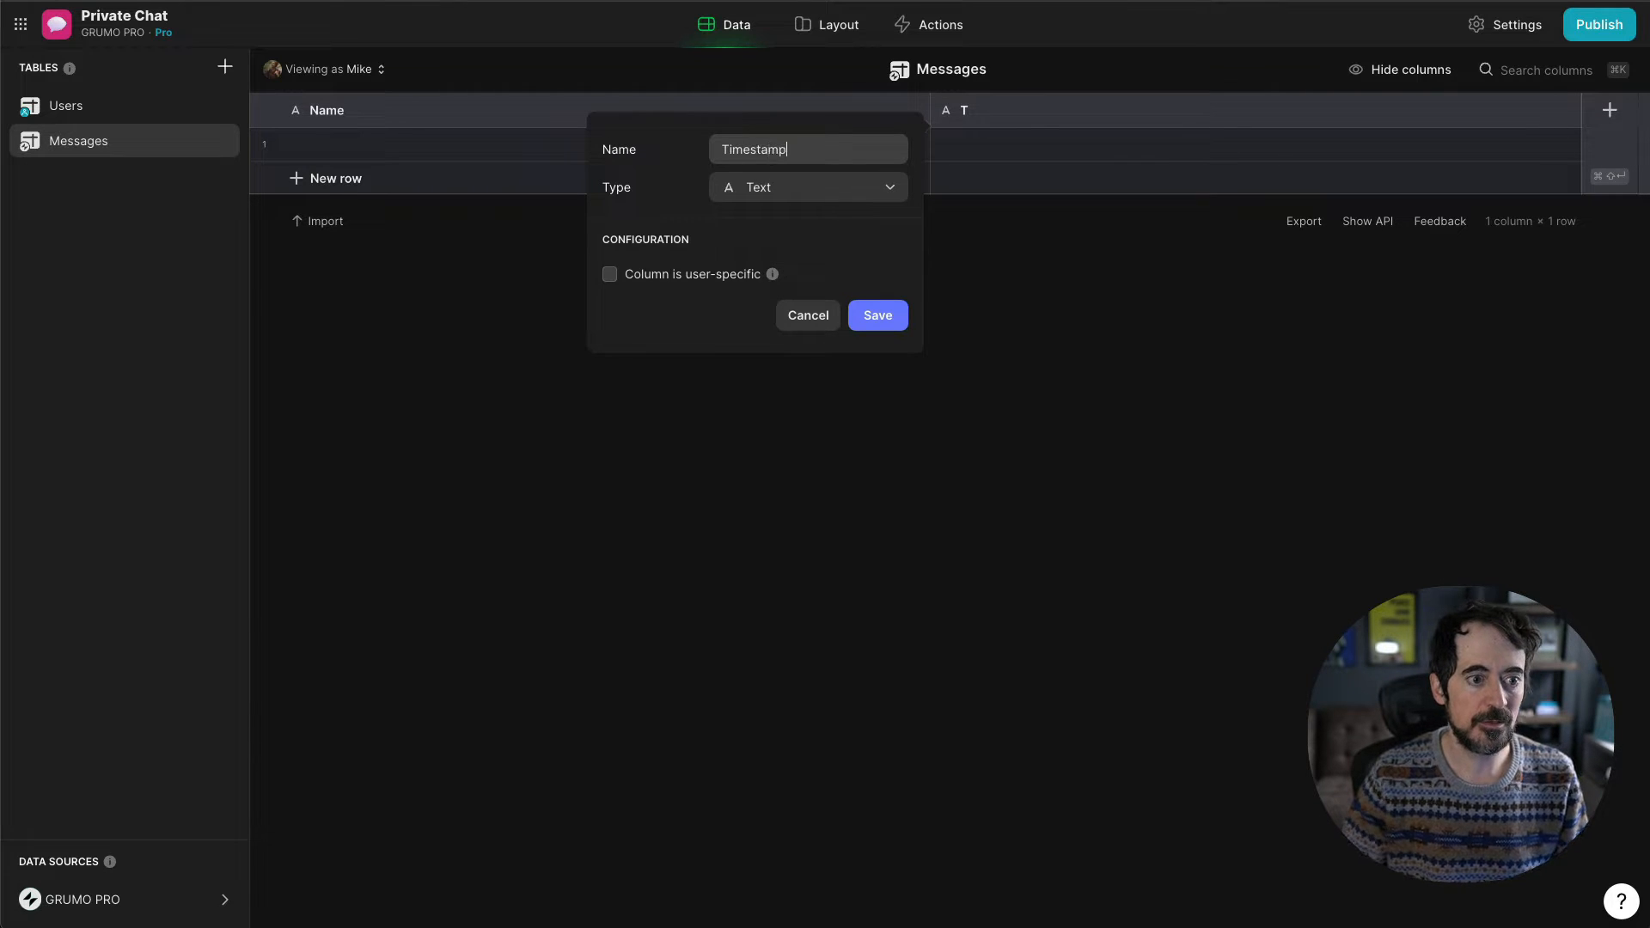
left_click(792, 193)
type("date")
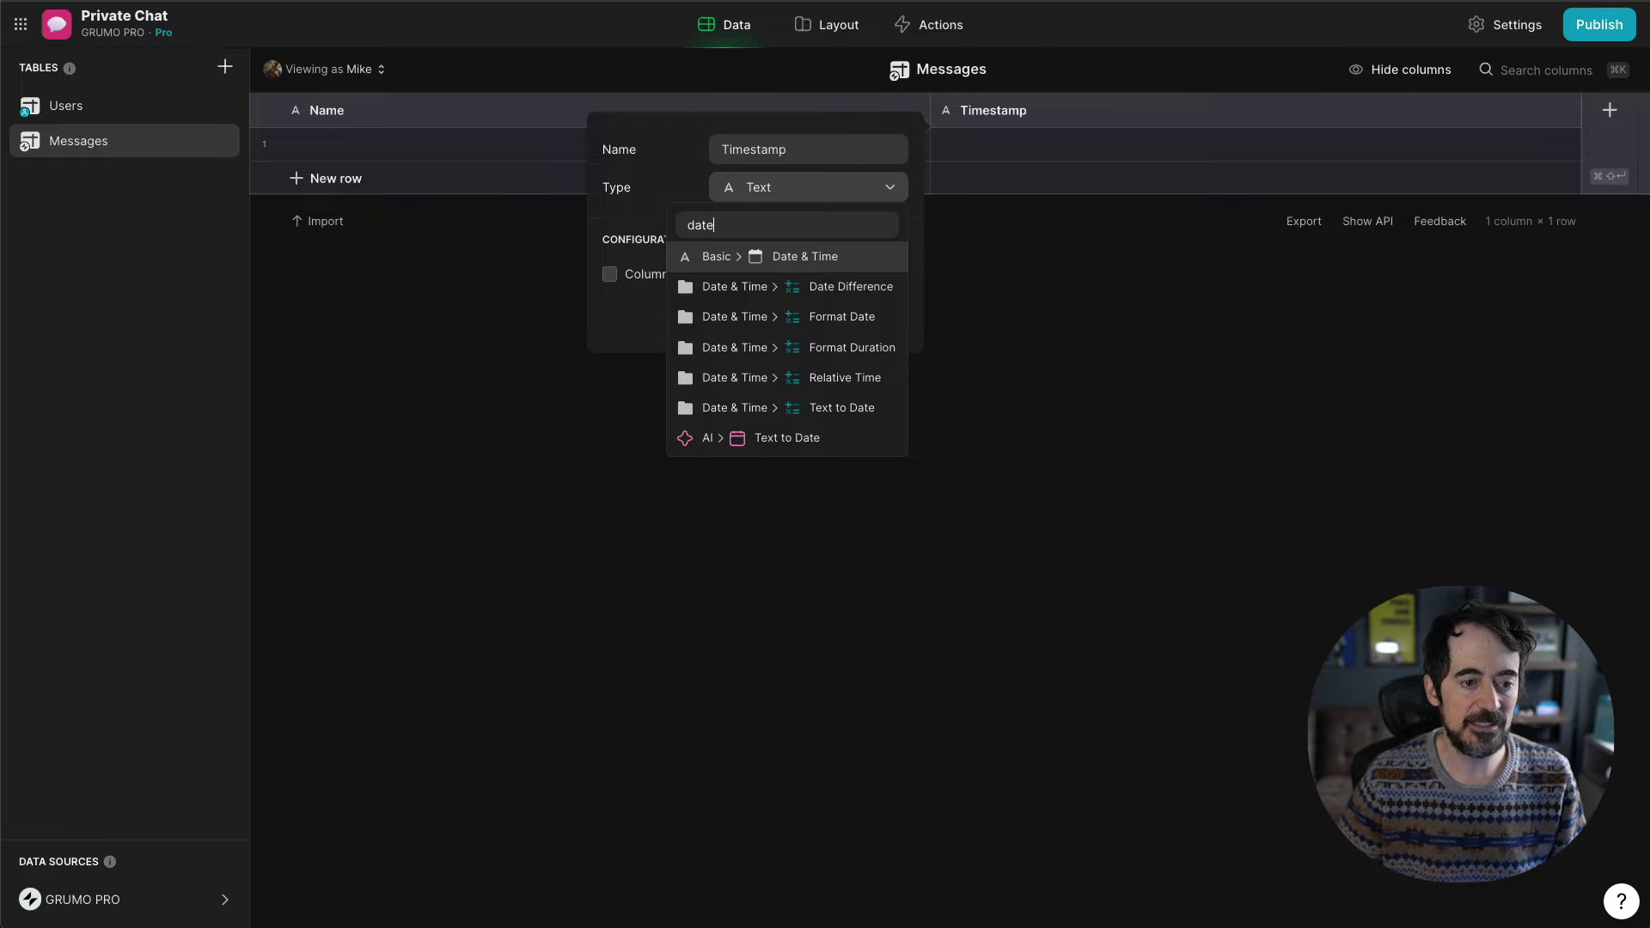
left_click(808, 255)
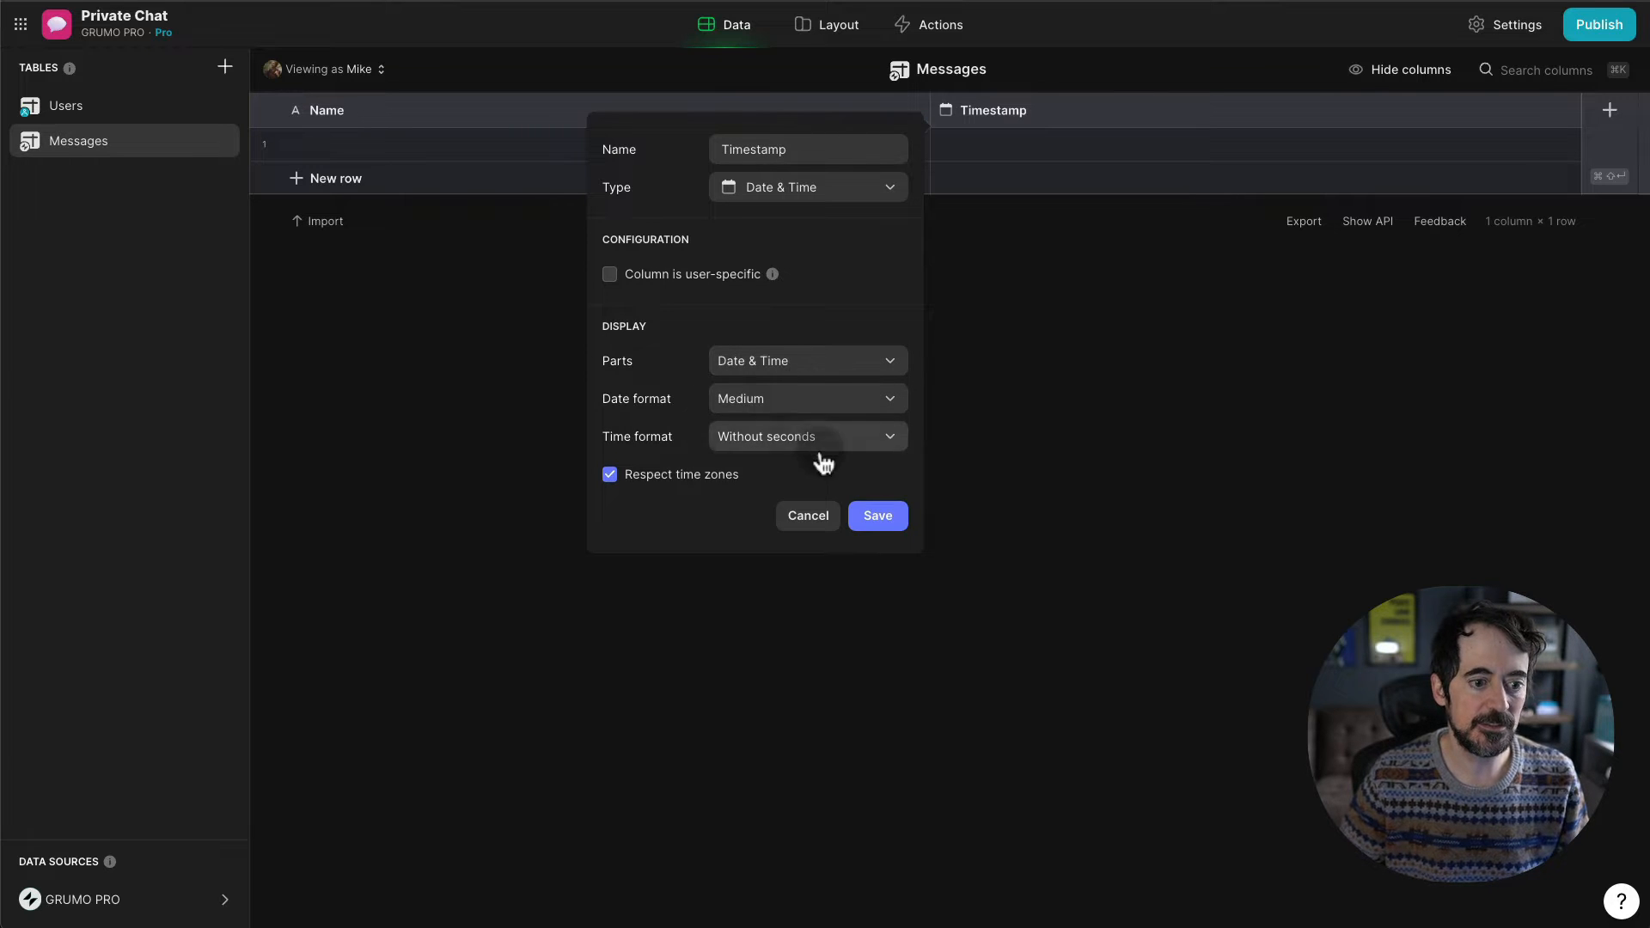
left_click(879, 516)
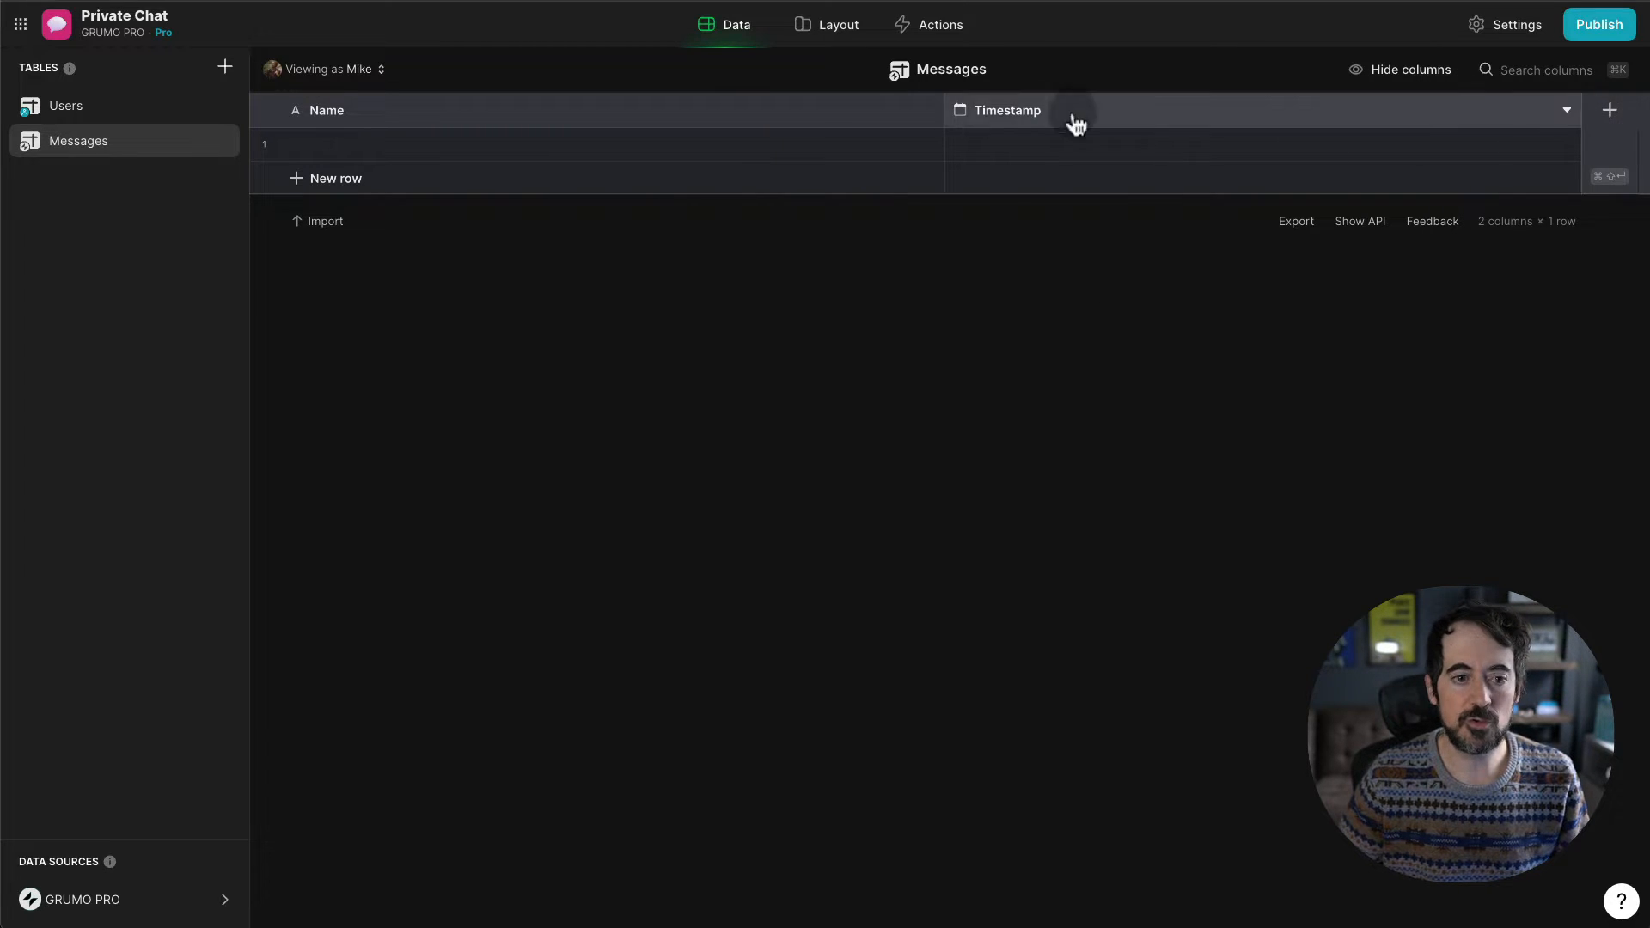
- Turn the Name column into an Email column named Sender ID and move Timestamp in front of it
left_click(928, 114)
left_click(767, 147)
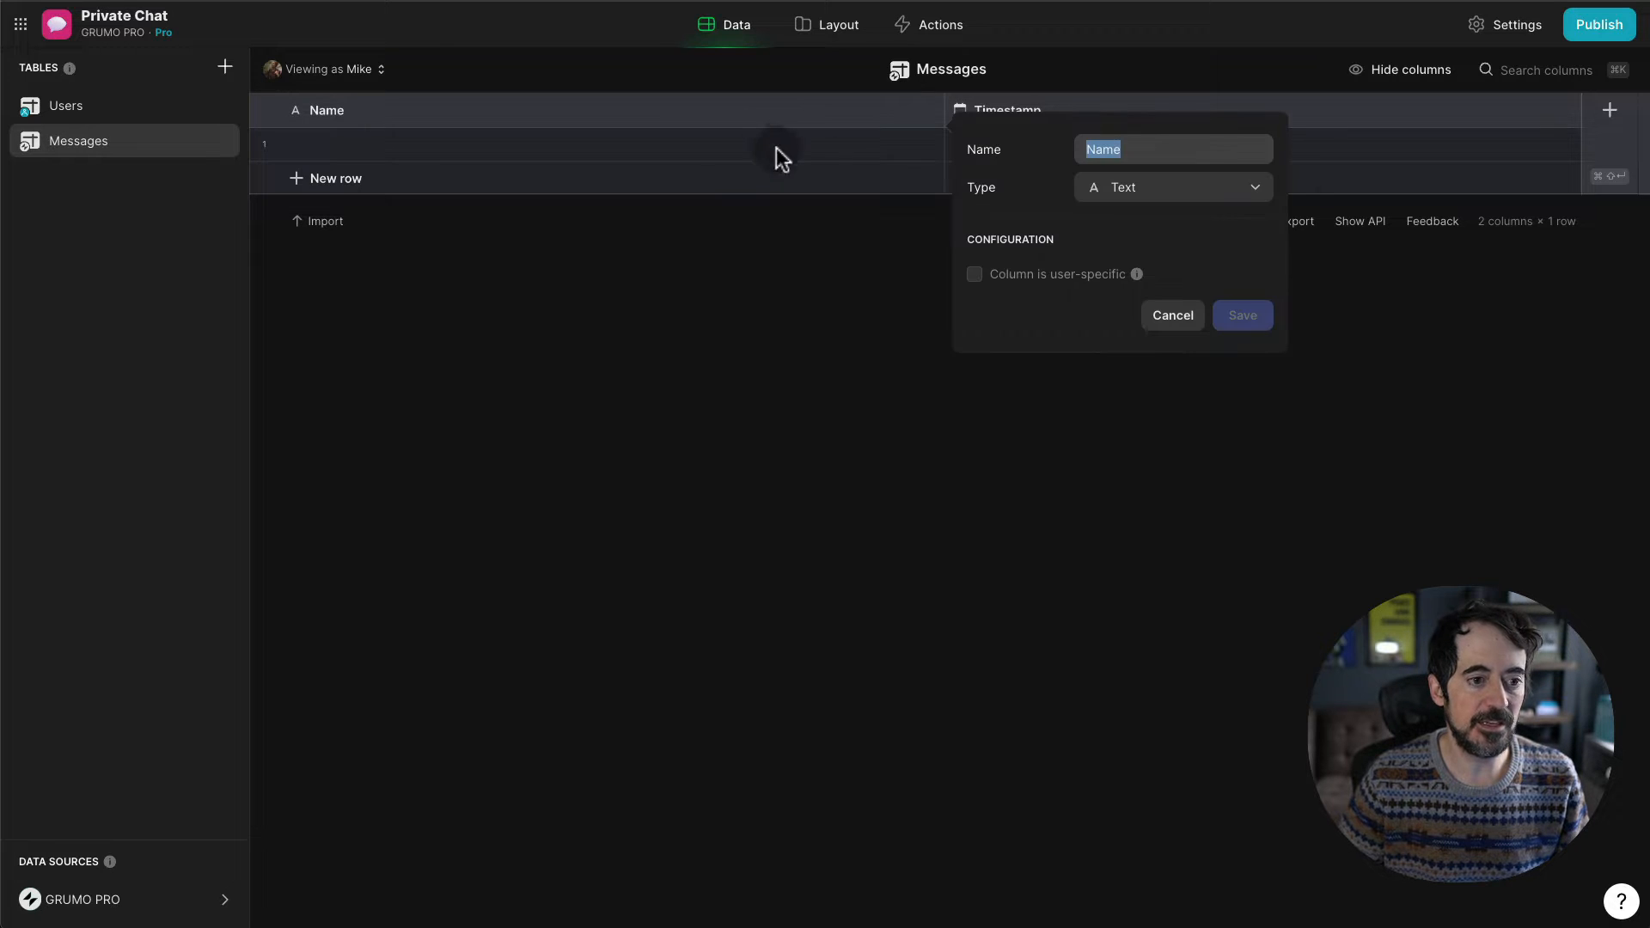
left_click(1153, 149)
double_click(1154, 149)
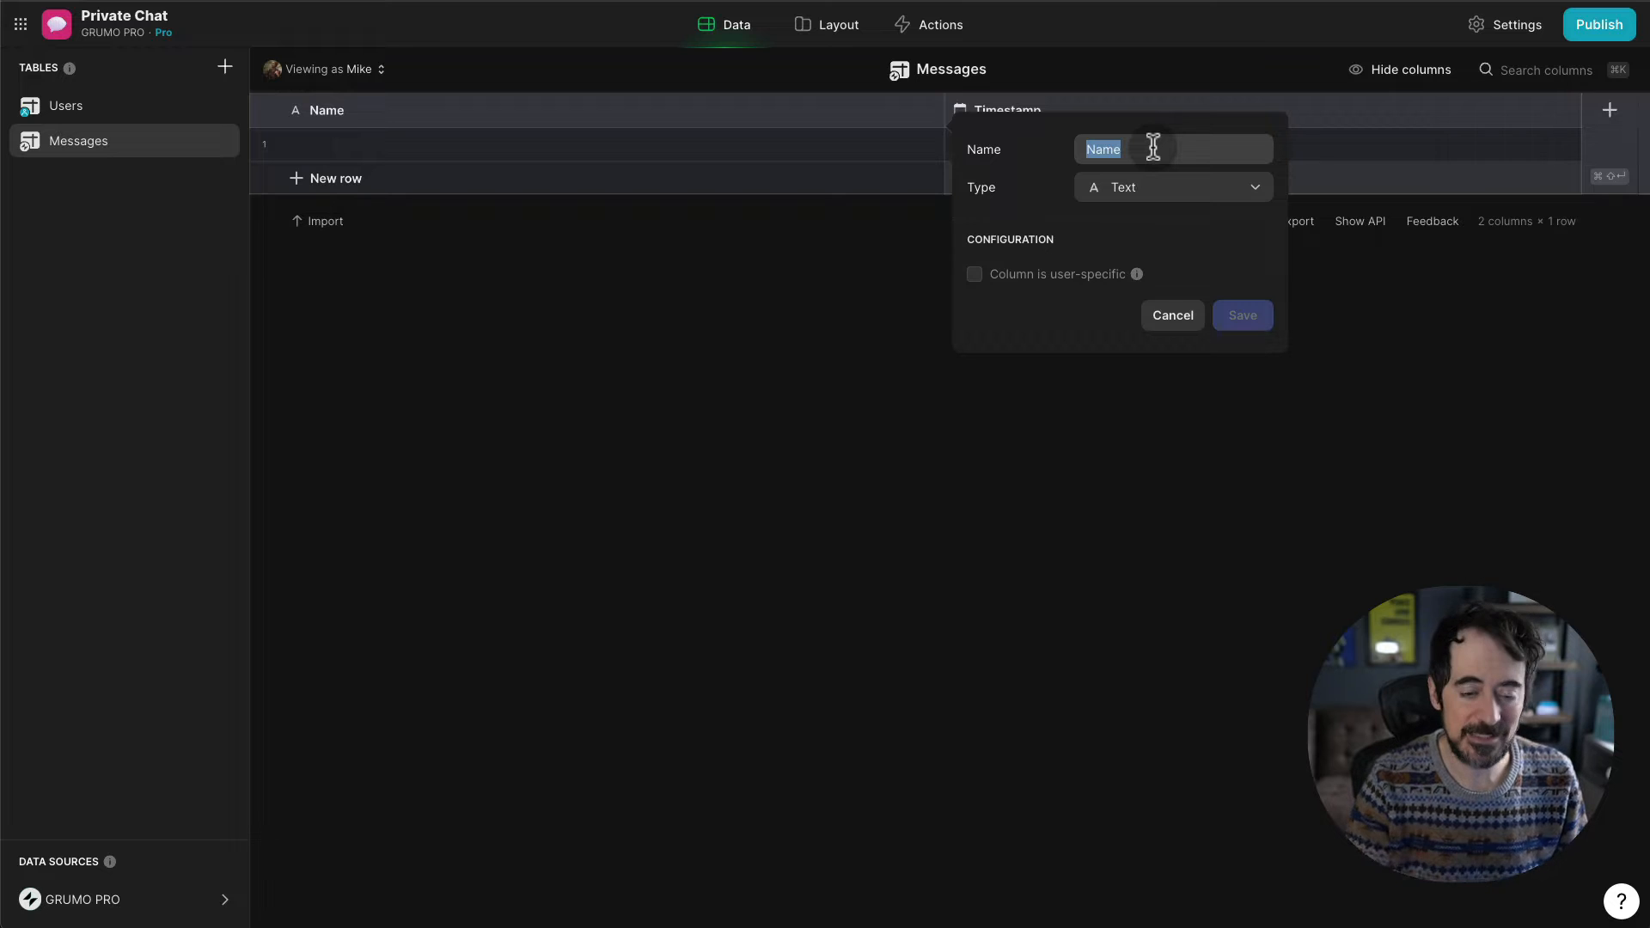
type("Sende")
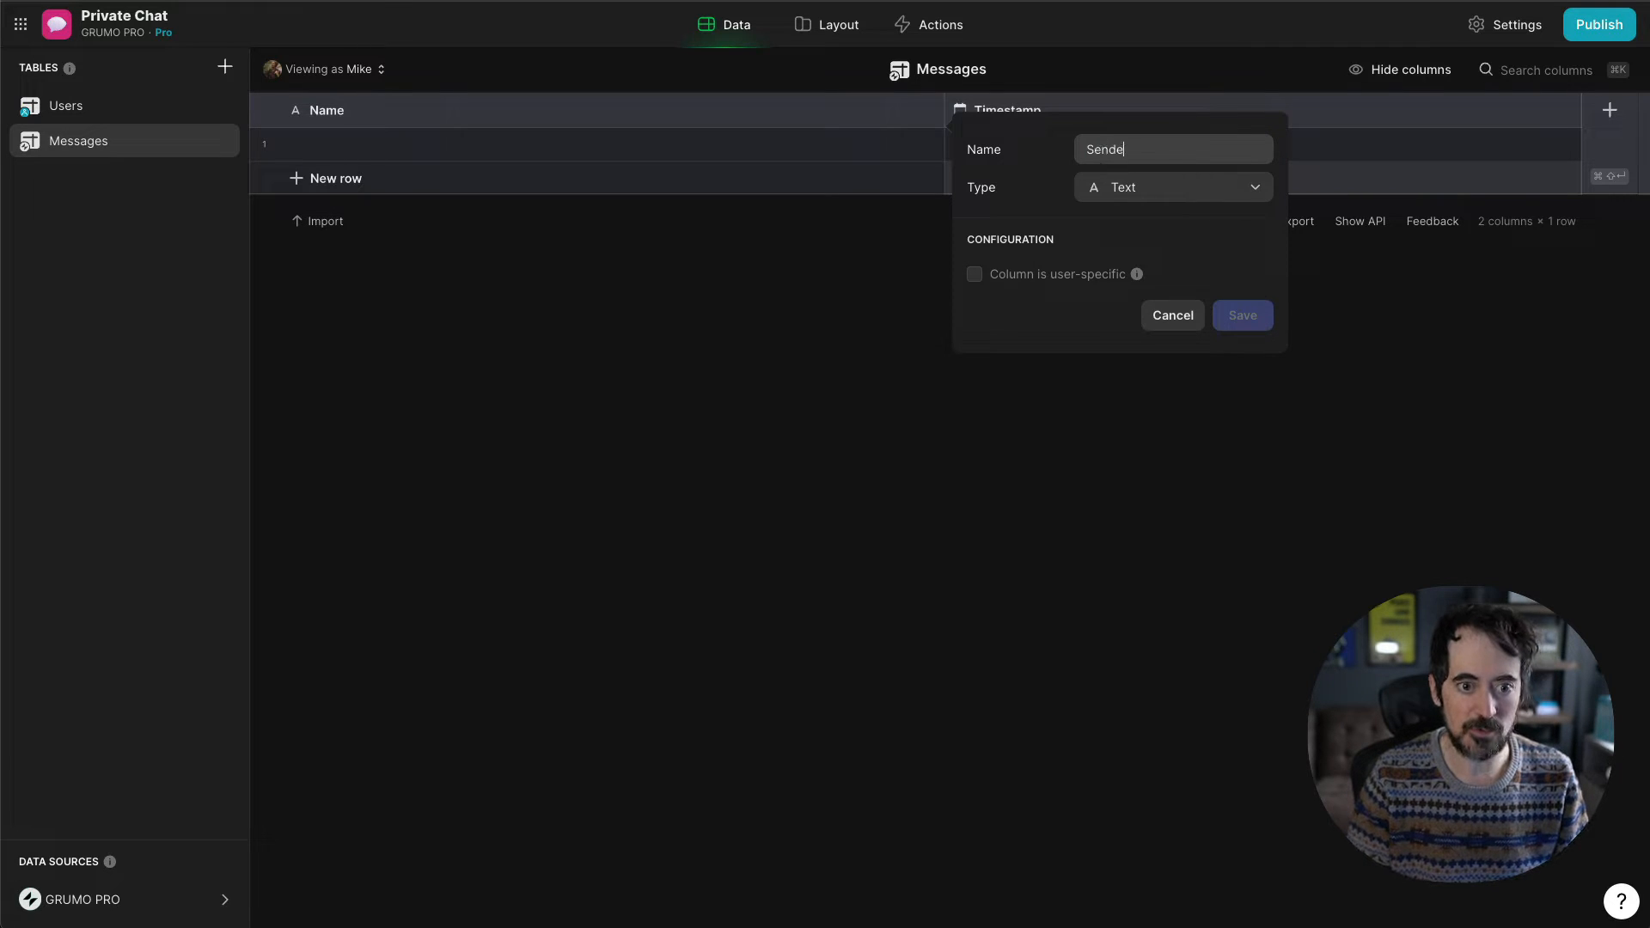
type("r ID")
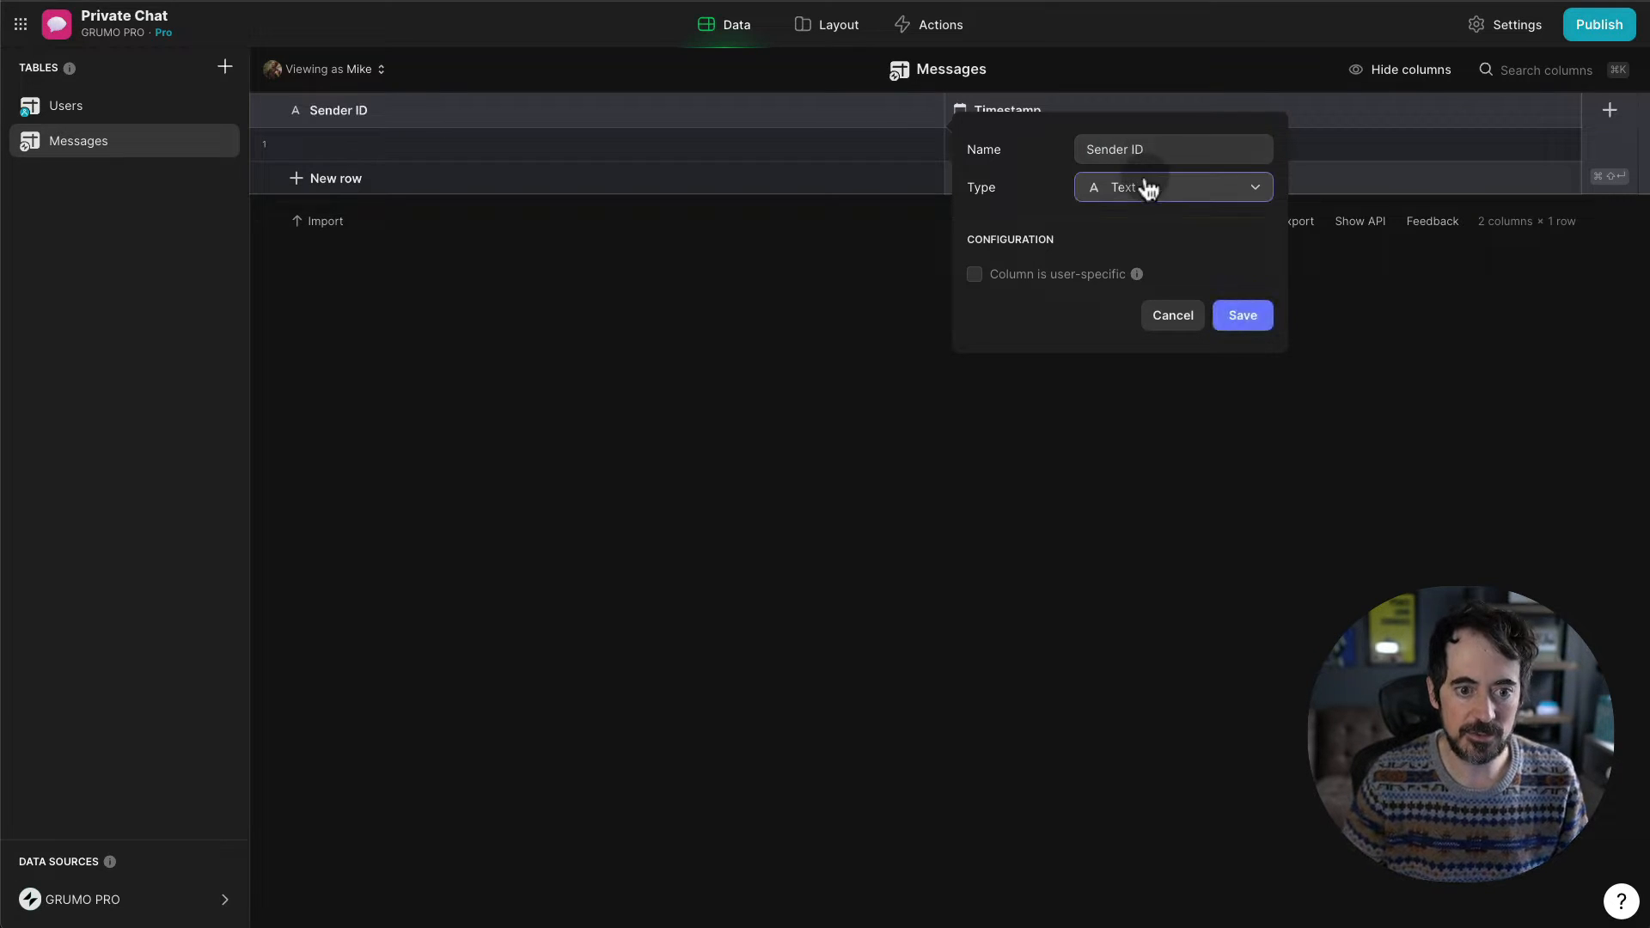
left_click(1147, 188)
type("email")
key("Return")
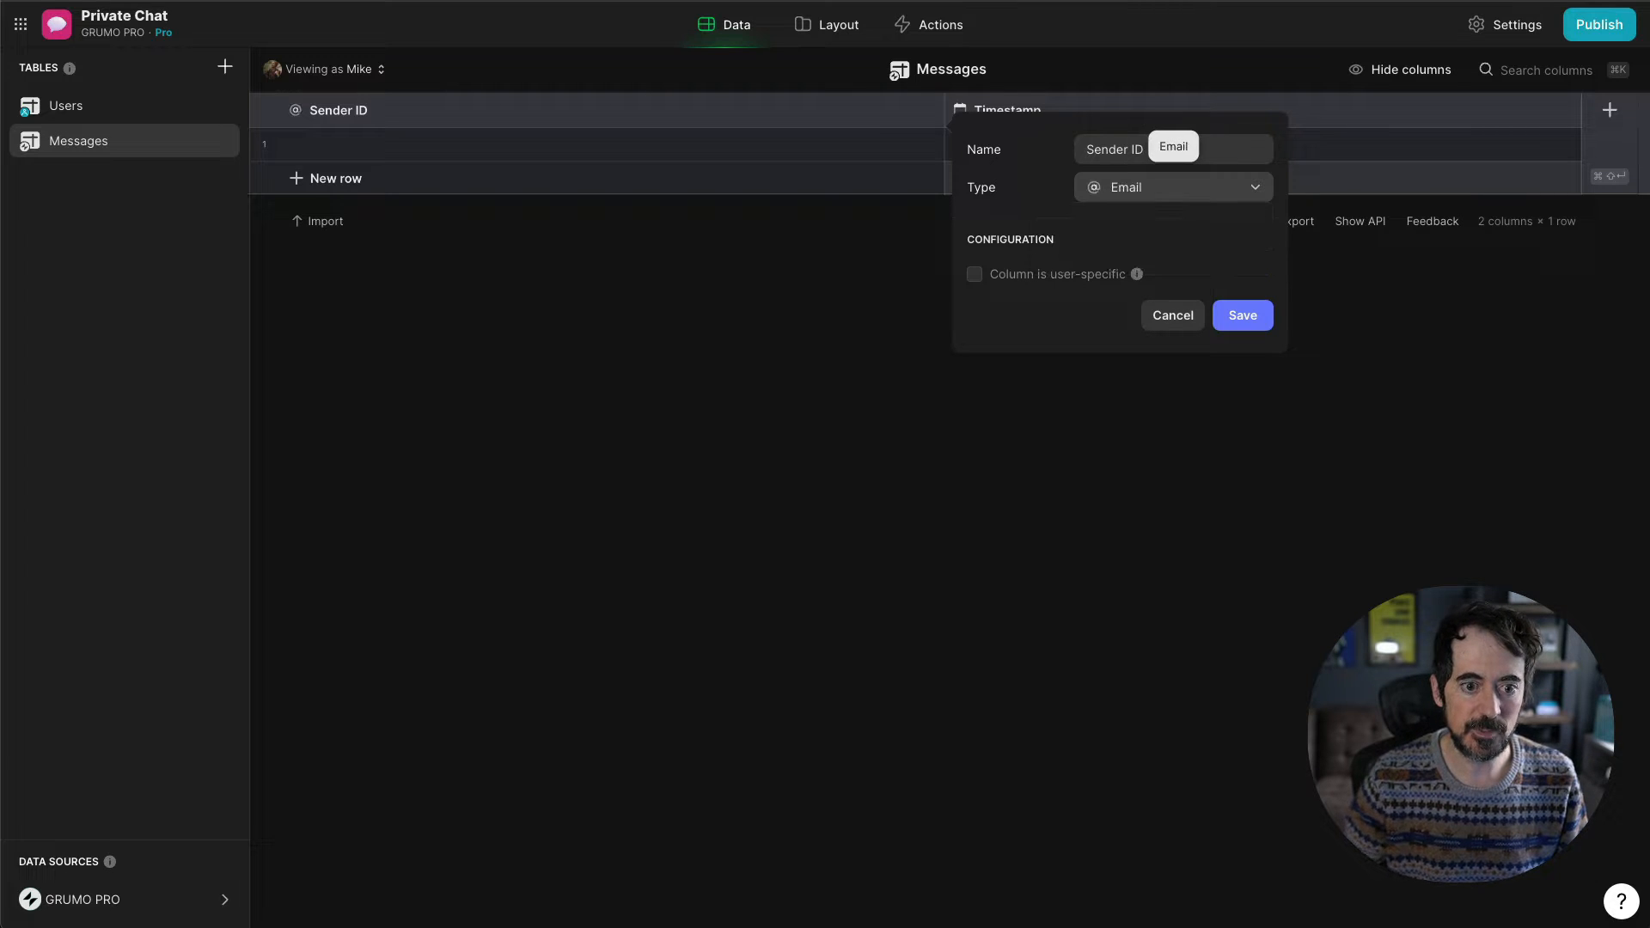
left_click(1260, 322)
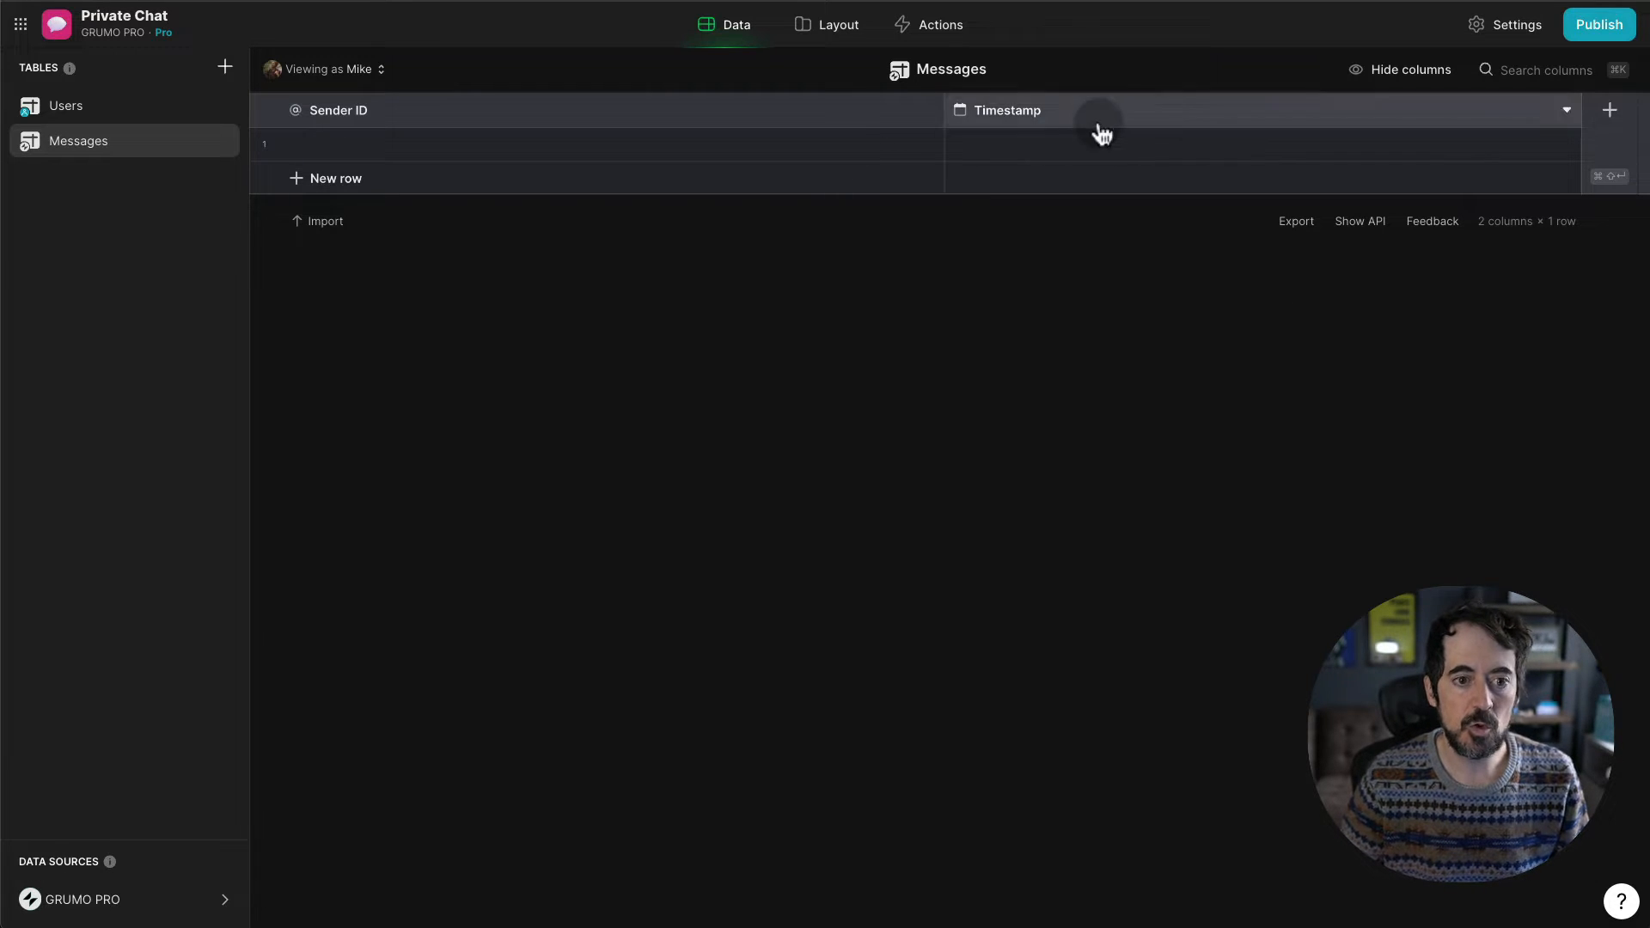
left_click_drag(1094, 116, 812, 117)
- Add a text column named Message and move Sender ID behind it
left_click(1610, 110)
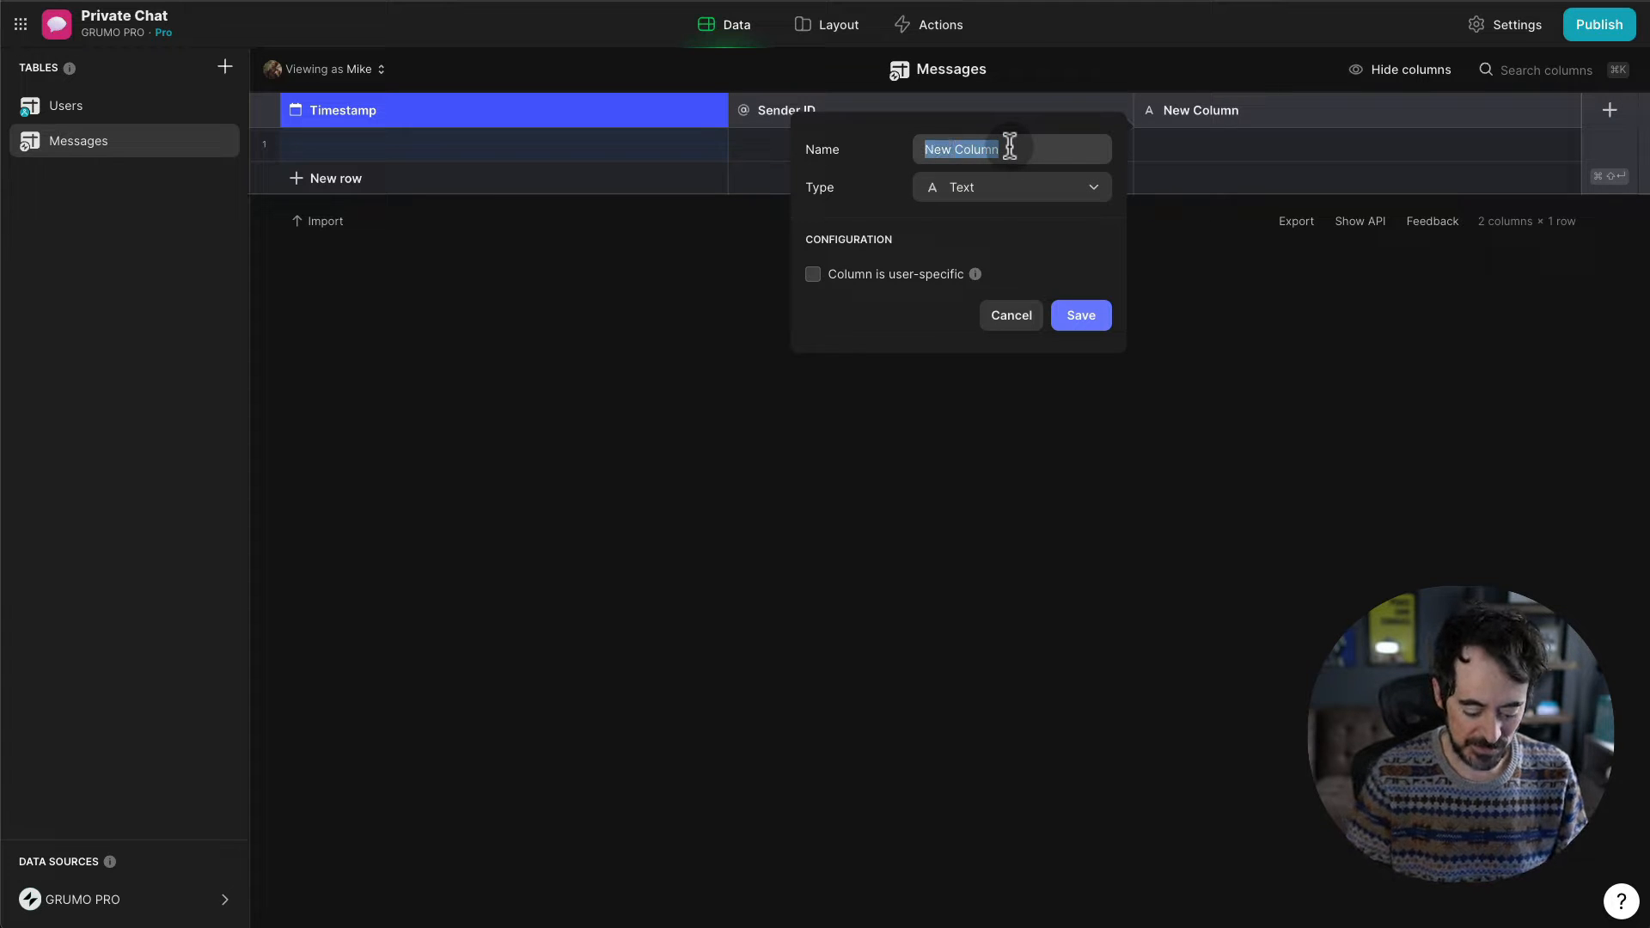
type("Message")
left_click(1090, 319)
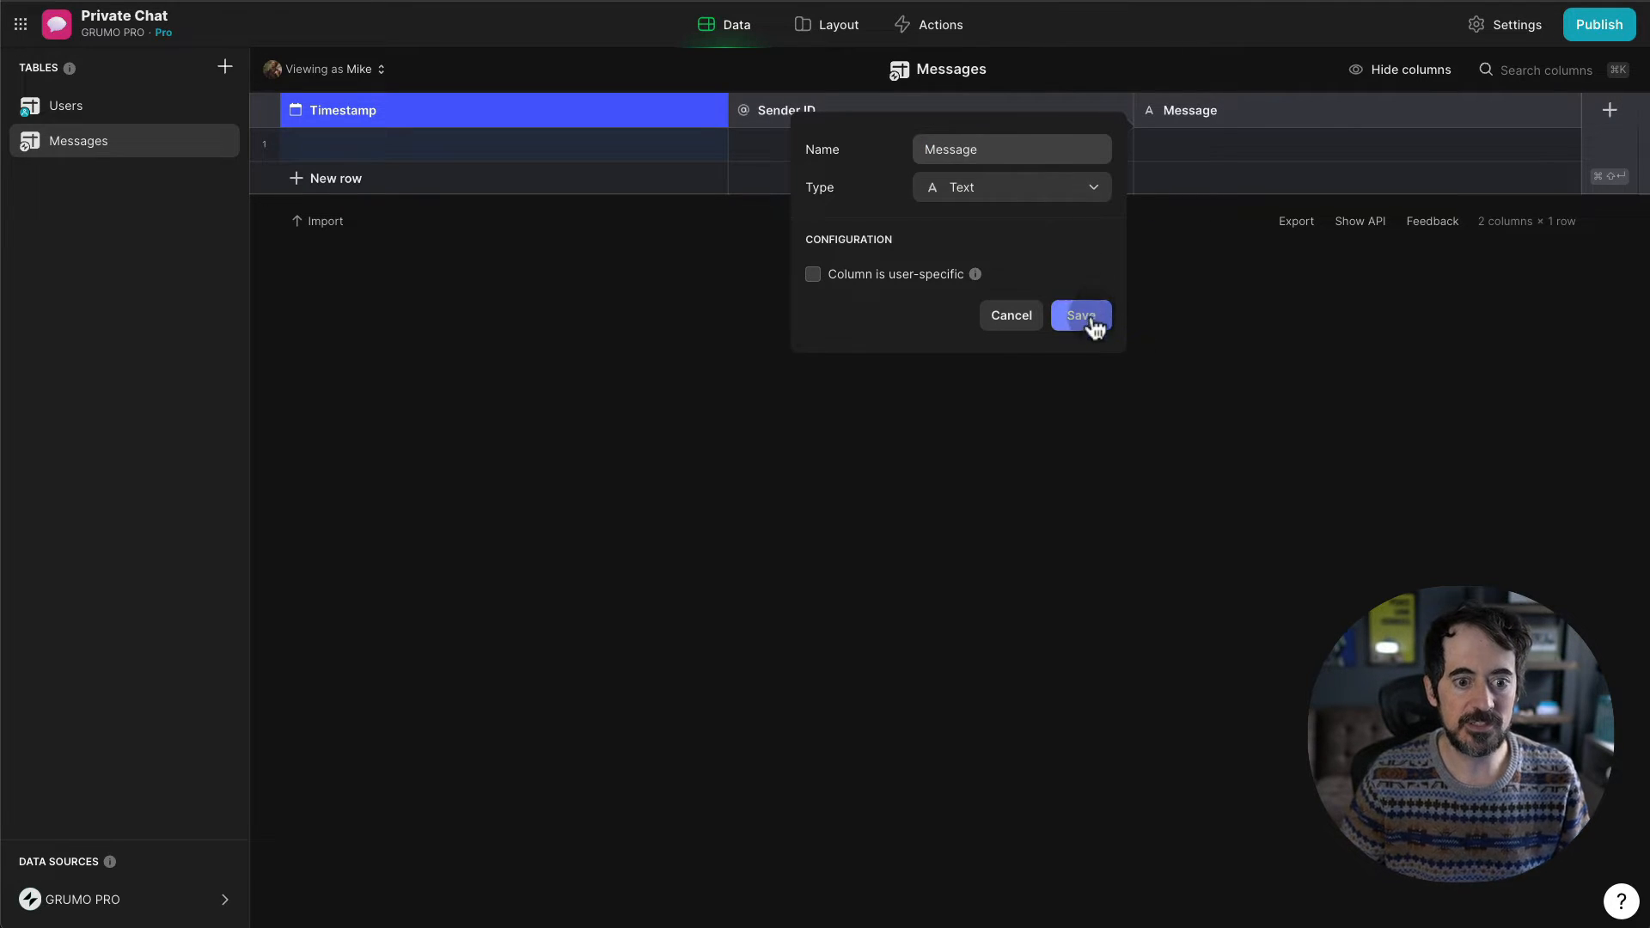
left_click(998, 114)
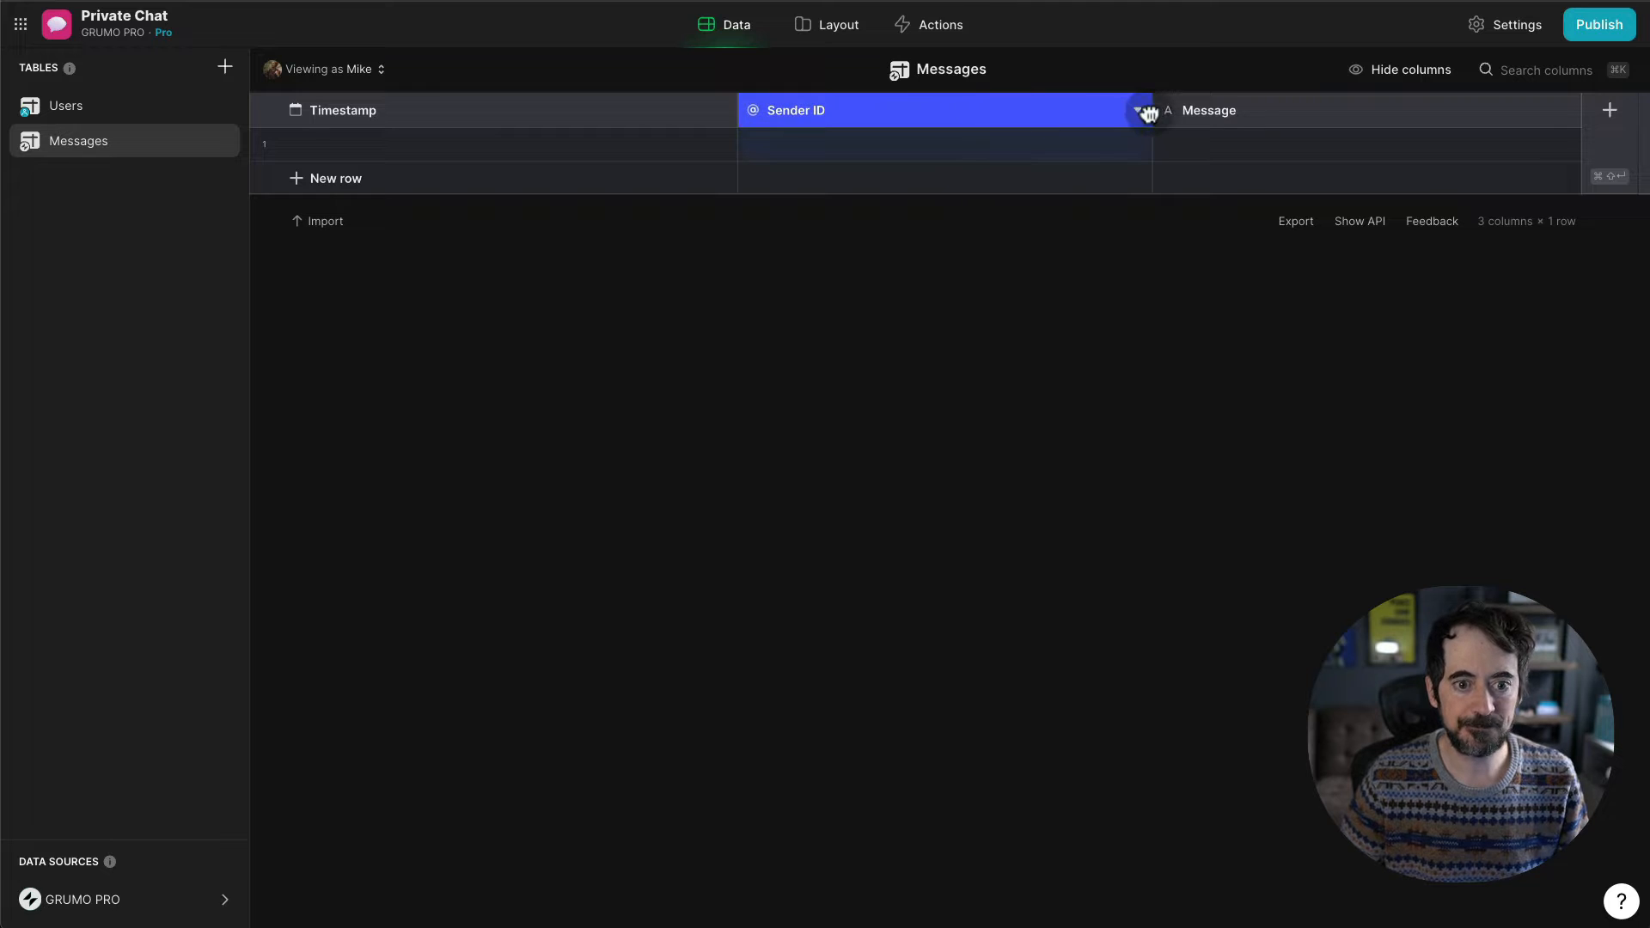
left_click_drag(1149, 113, 1252, 112)
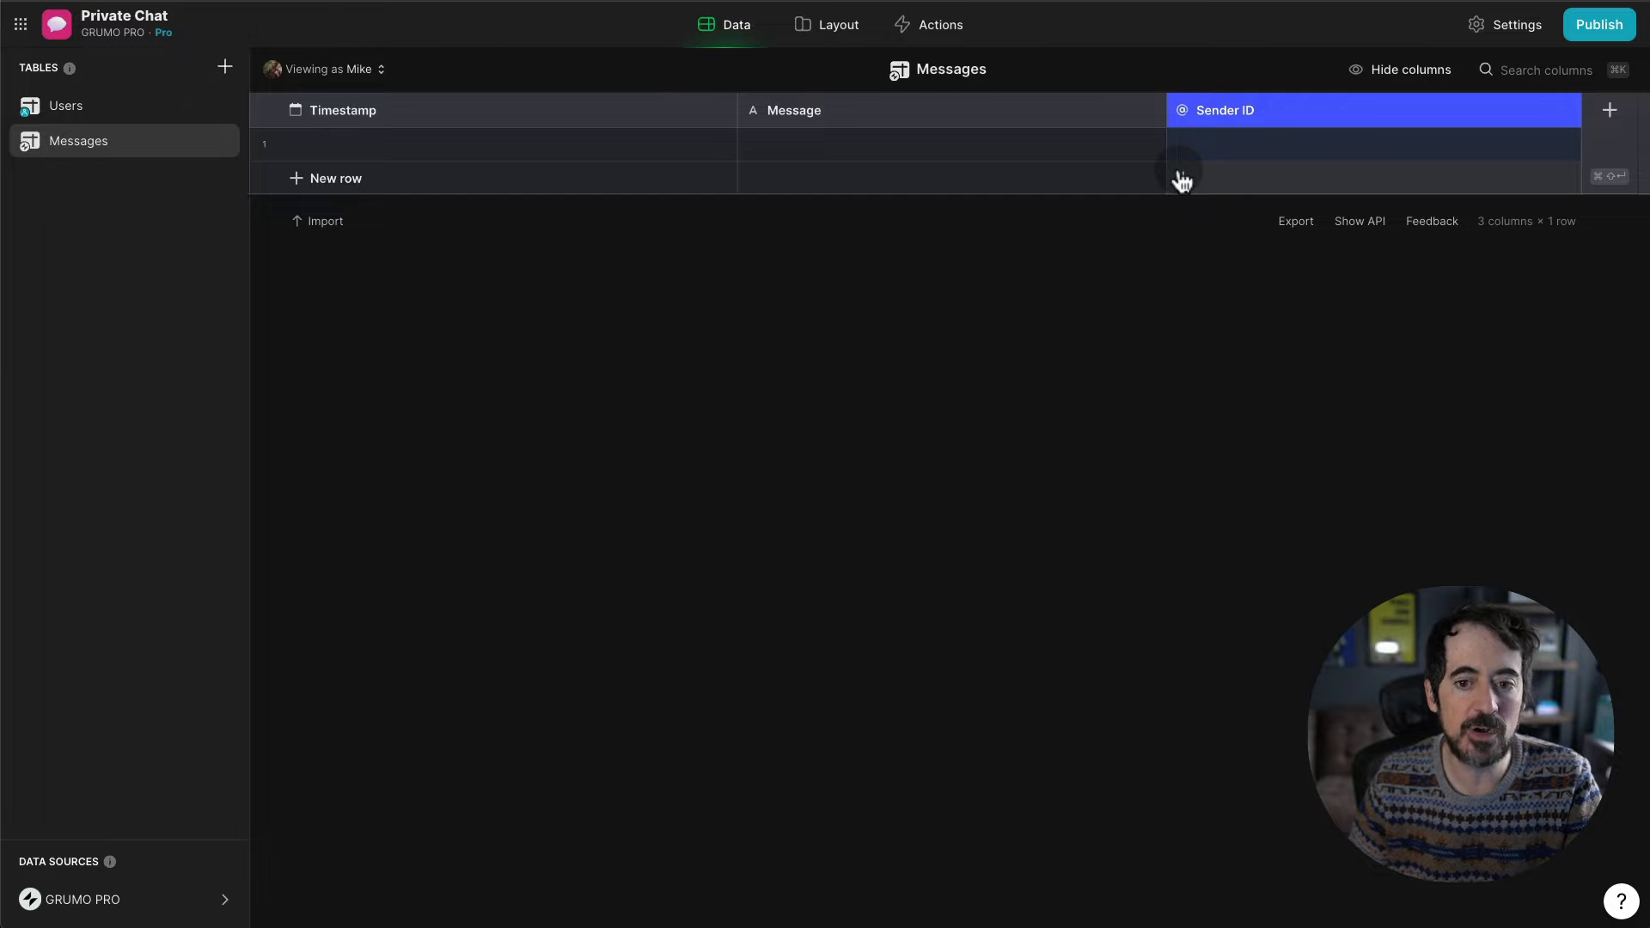
- Add a Relation column named User REL that matches Sender ID to Email in the Users table
left_click(1610, 110)
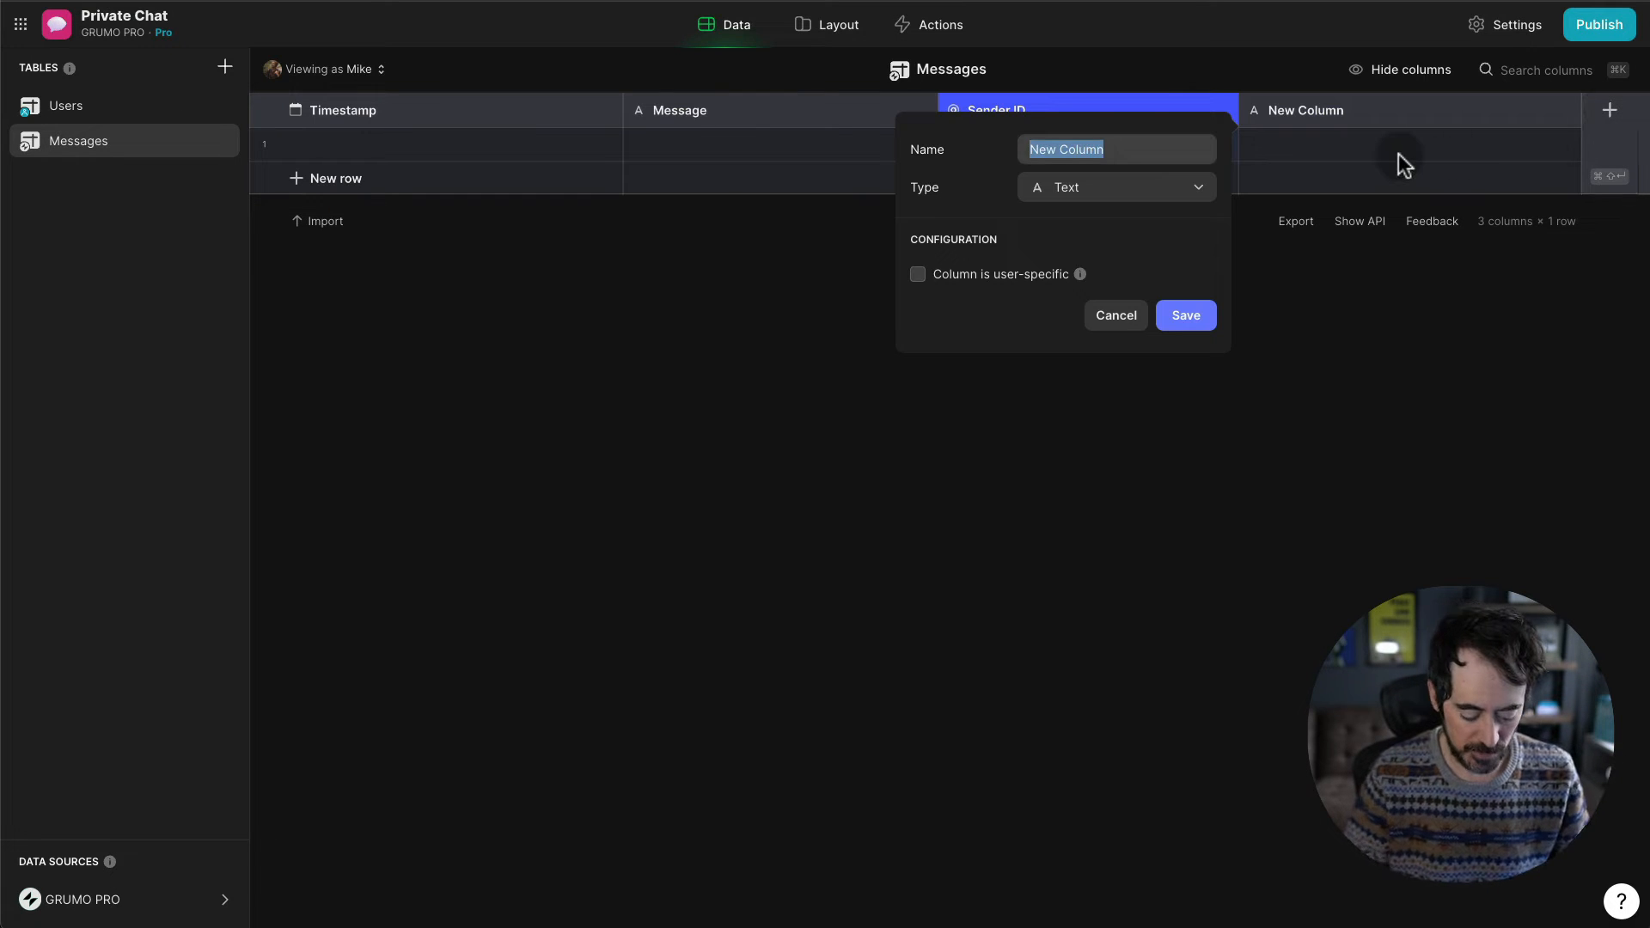
type("User REL")
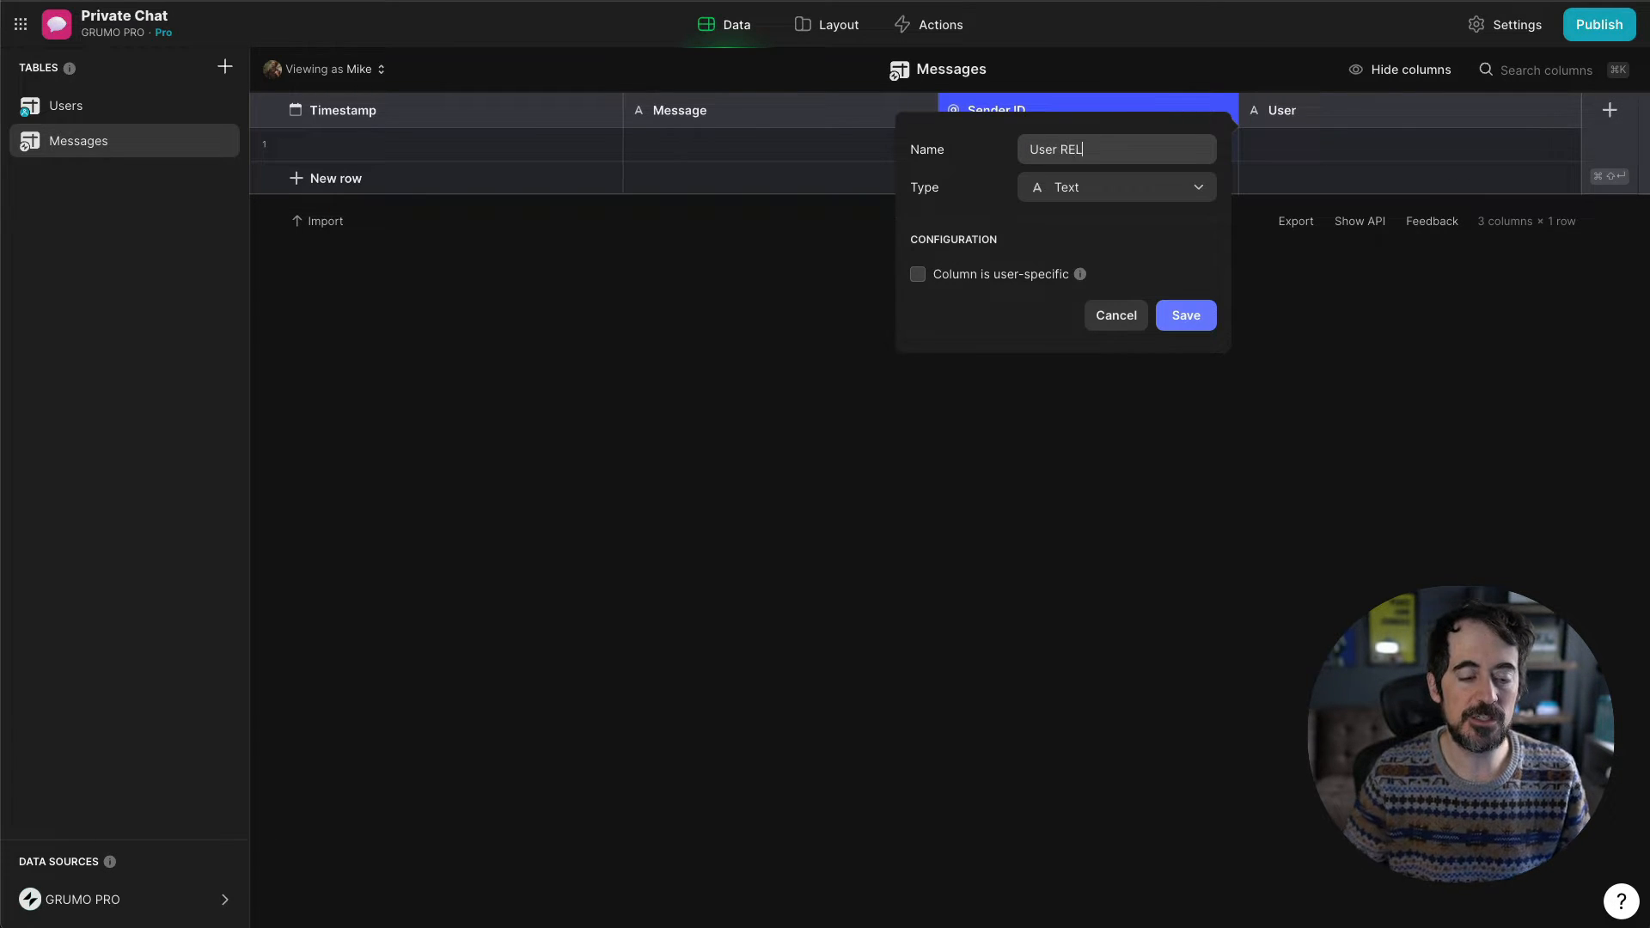
left_click(1177, 184)
left_click(1024, 527)
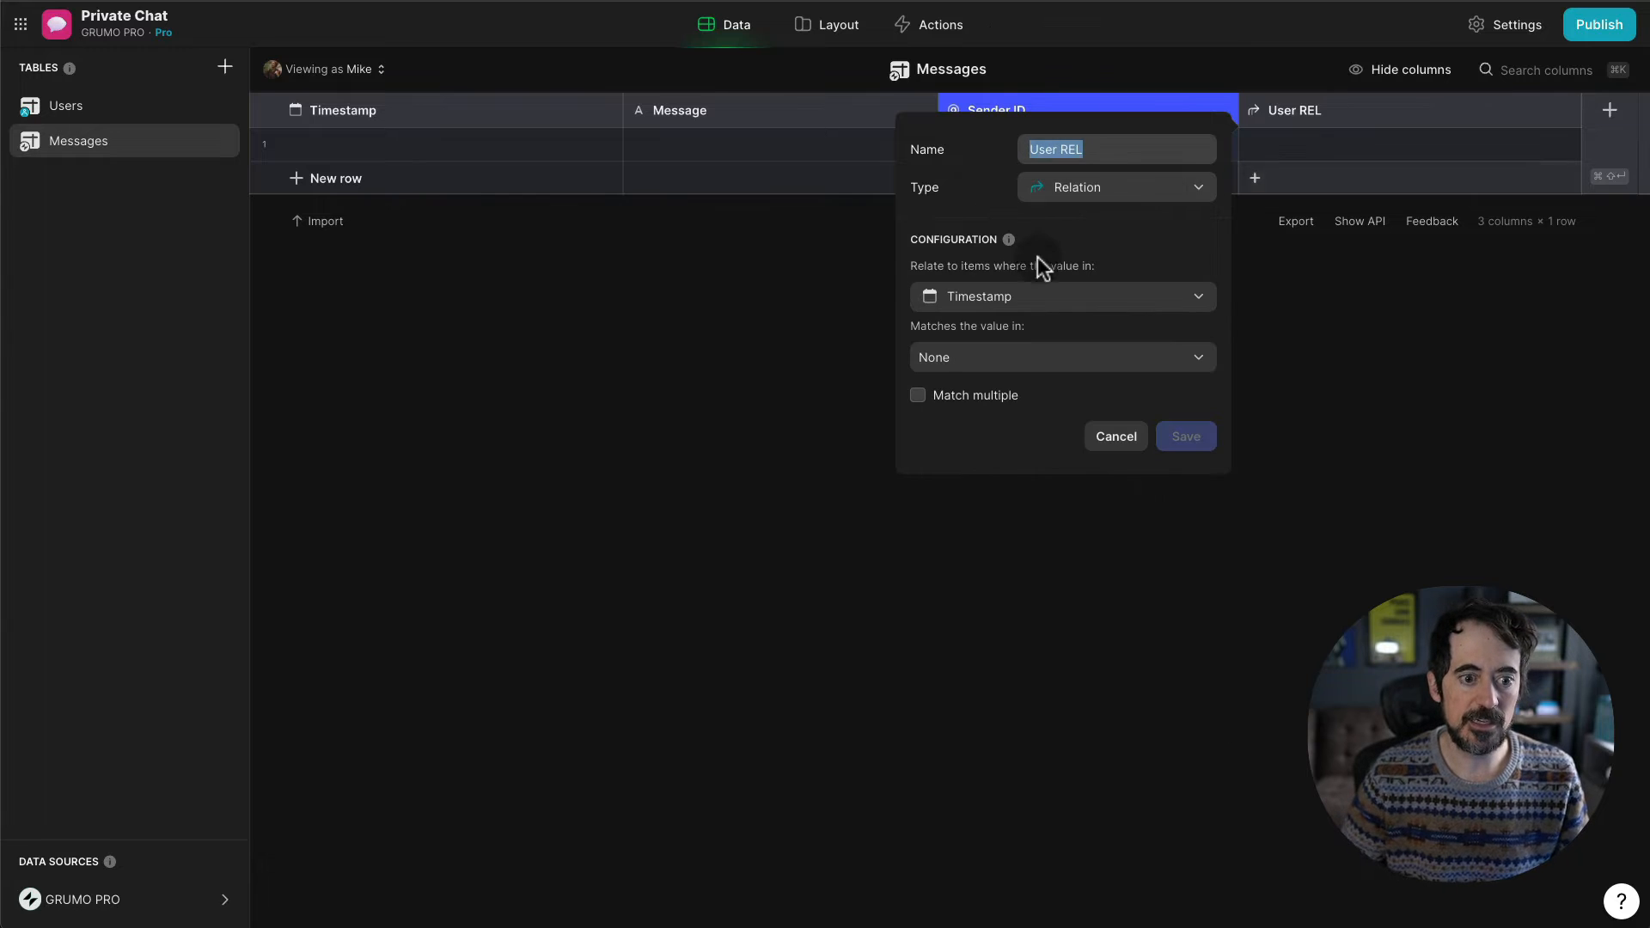
left_click(1013, 302)
left_click(1010, 429)
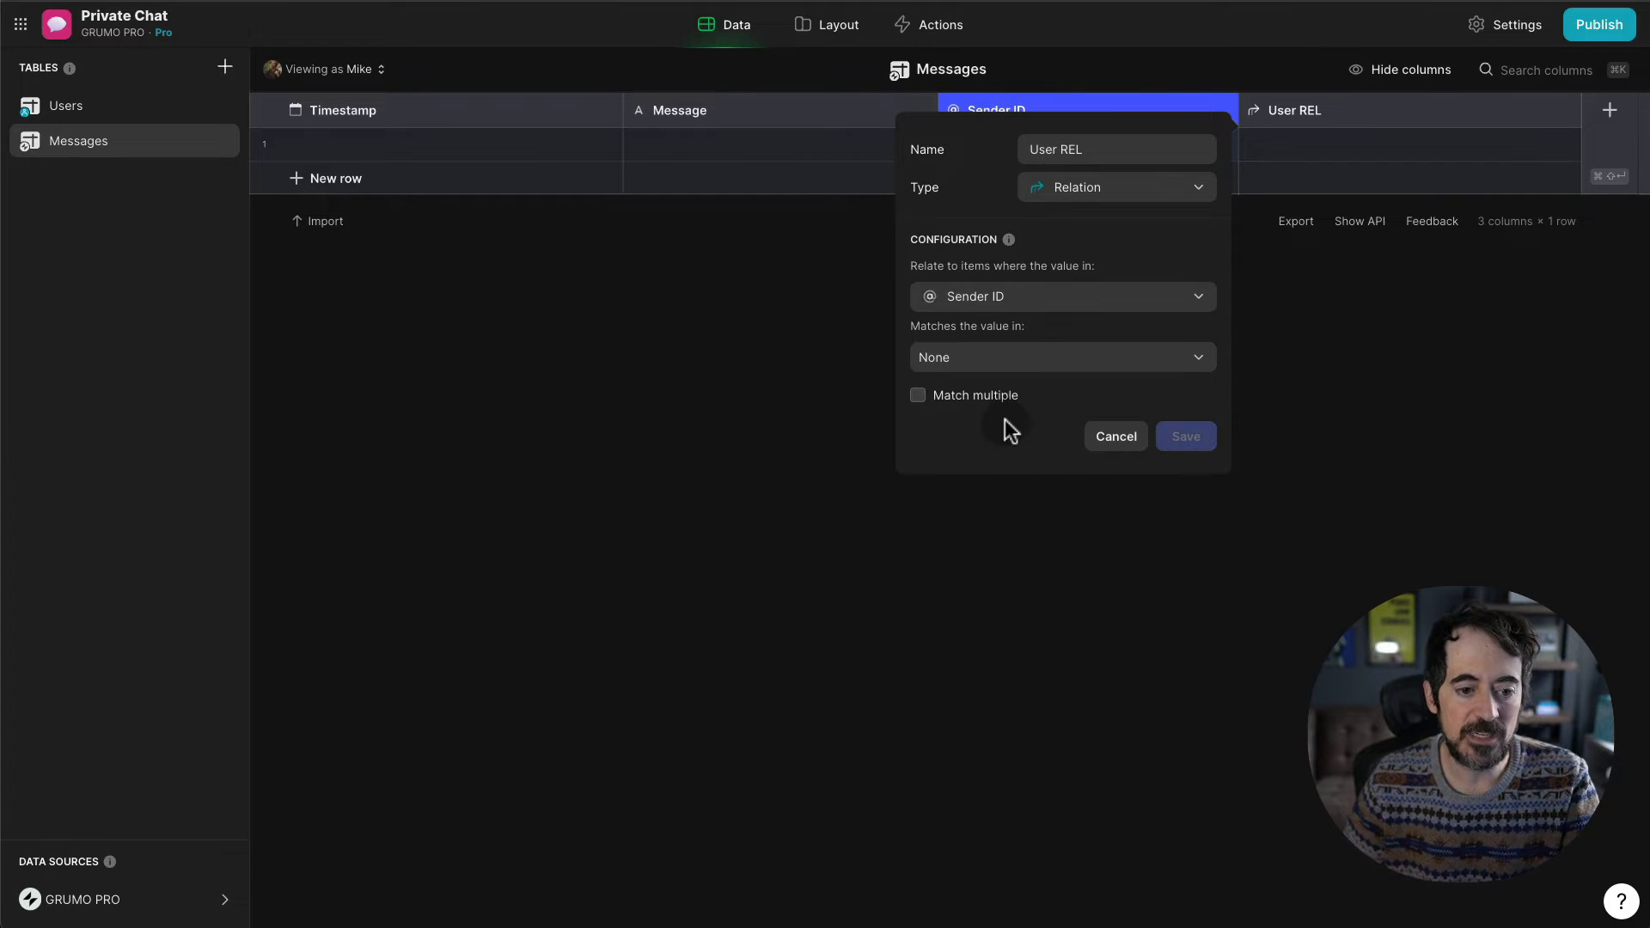
left_click(1047, 356)
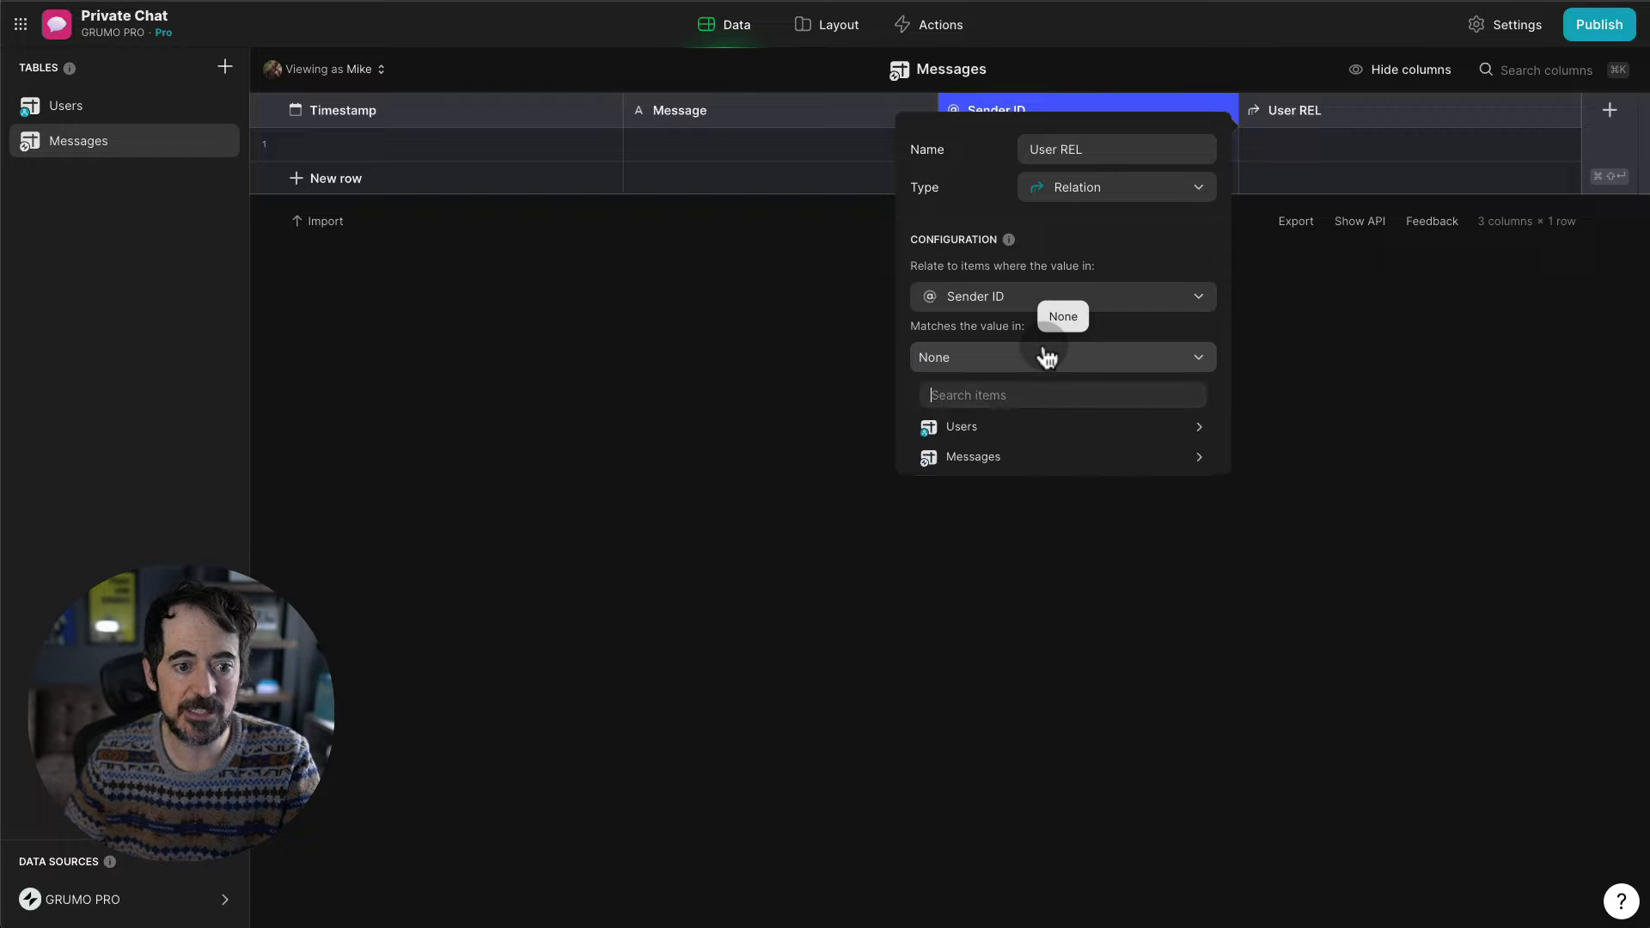
mouse_move(1023, 427)
left_click(1324, 459)
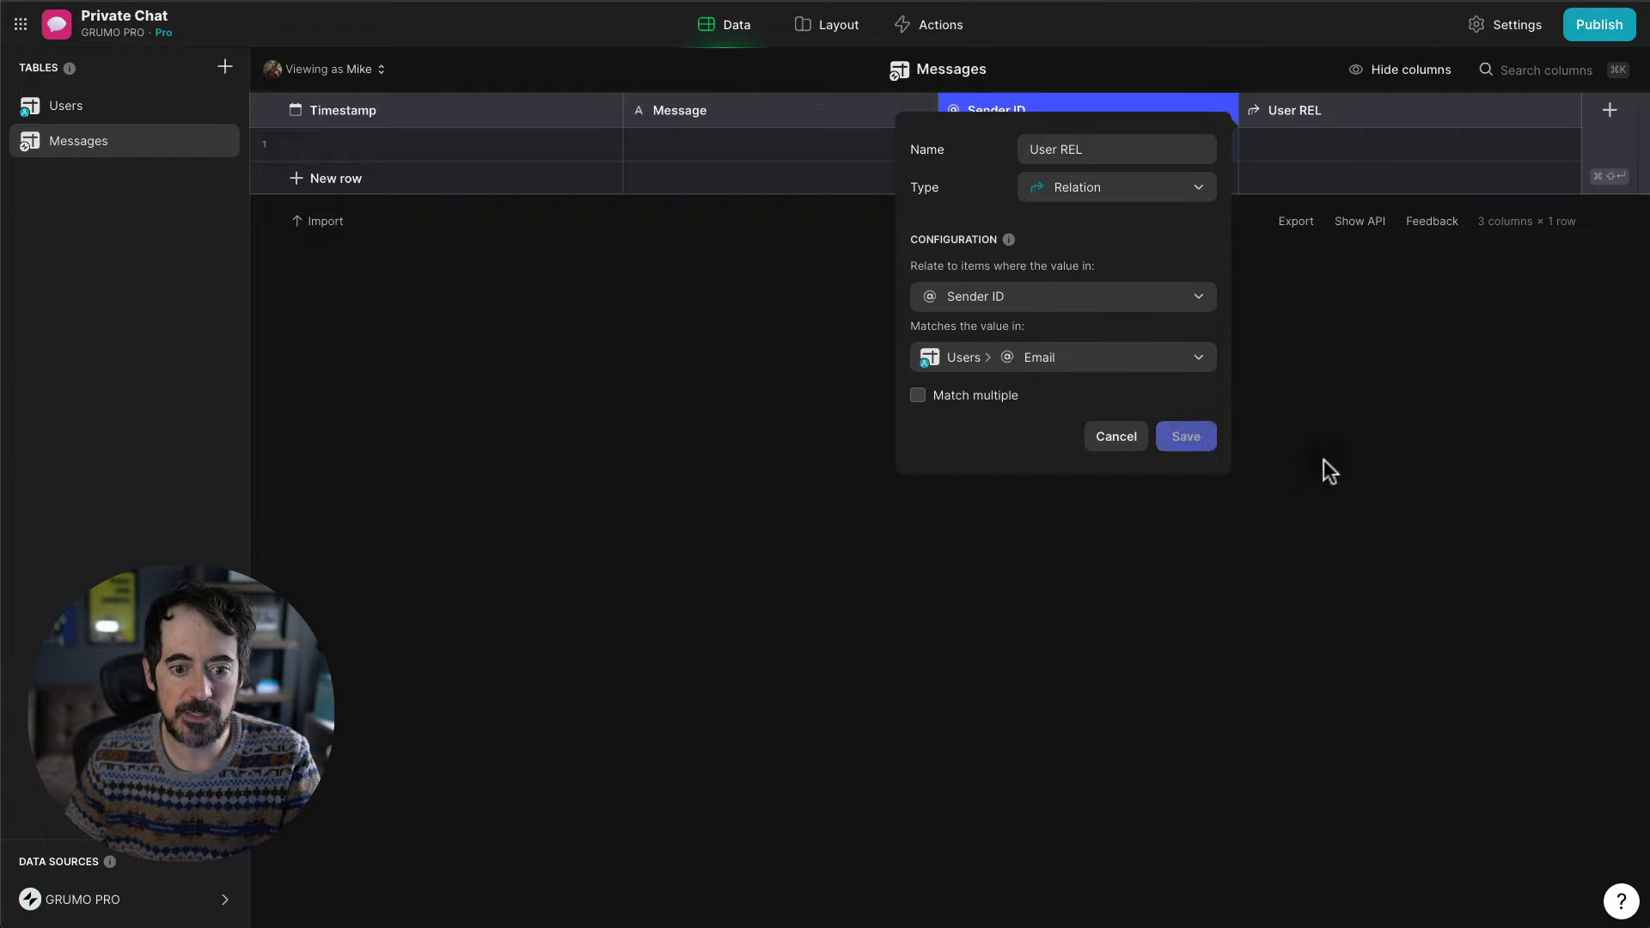
left_click(1188, 440)
- Add a Lookup column named User Name that returns Name through the User REL relation
left_click(1610, 110)
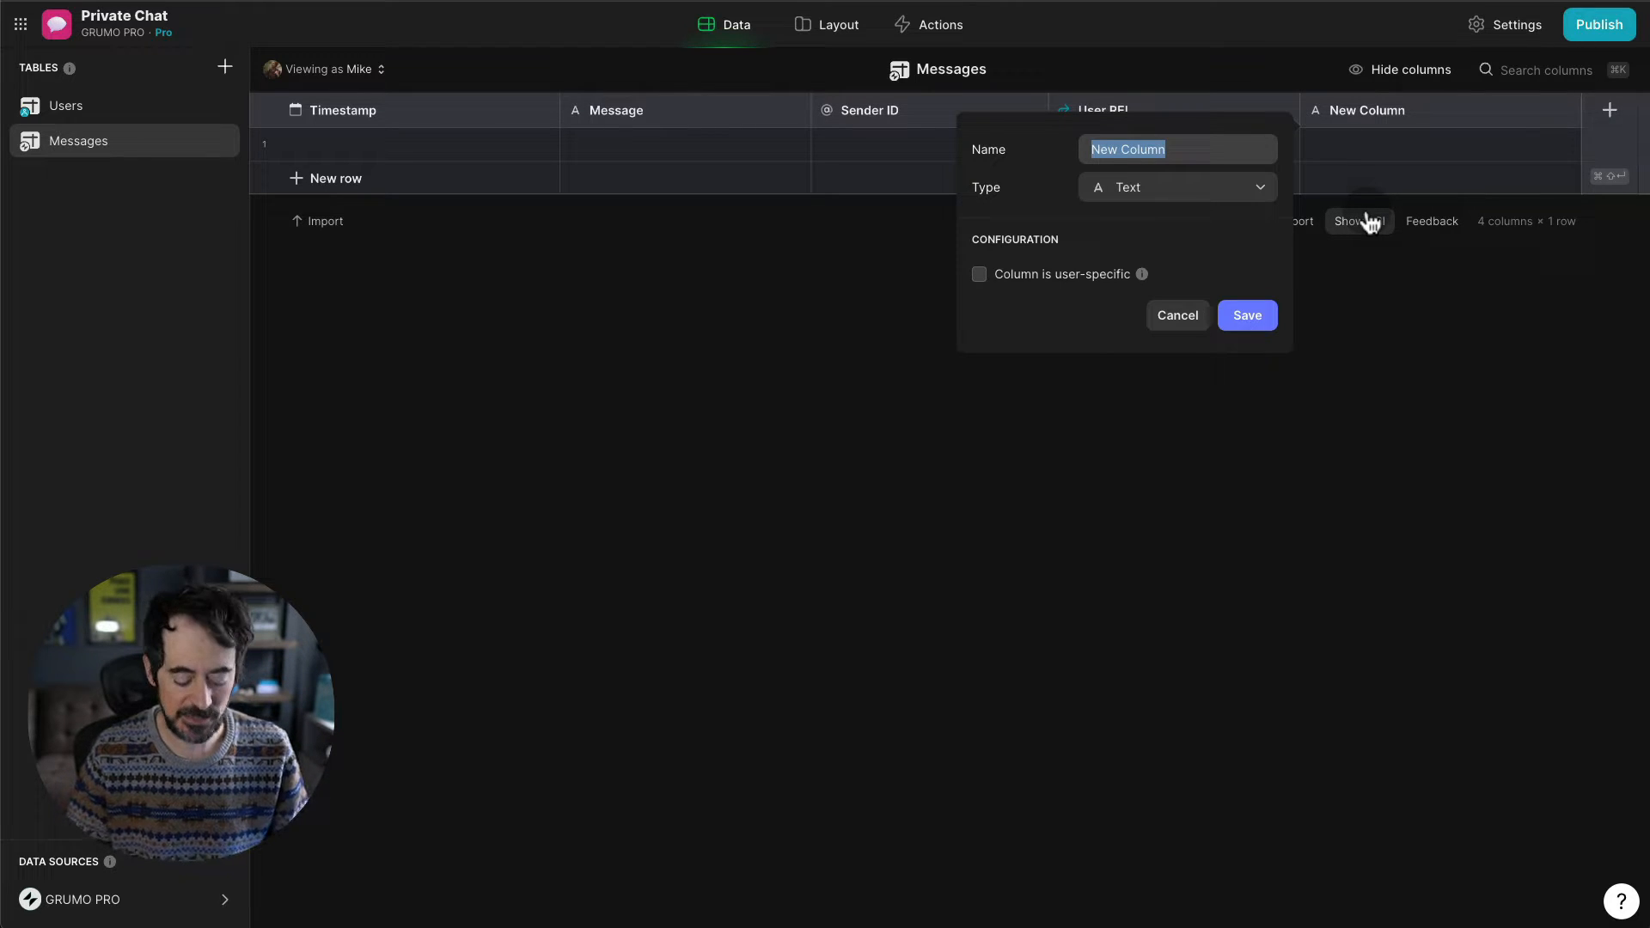
type("User Name")
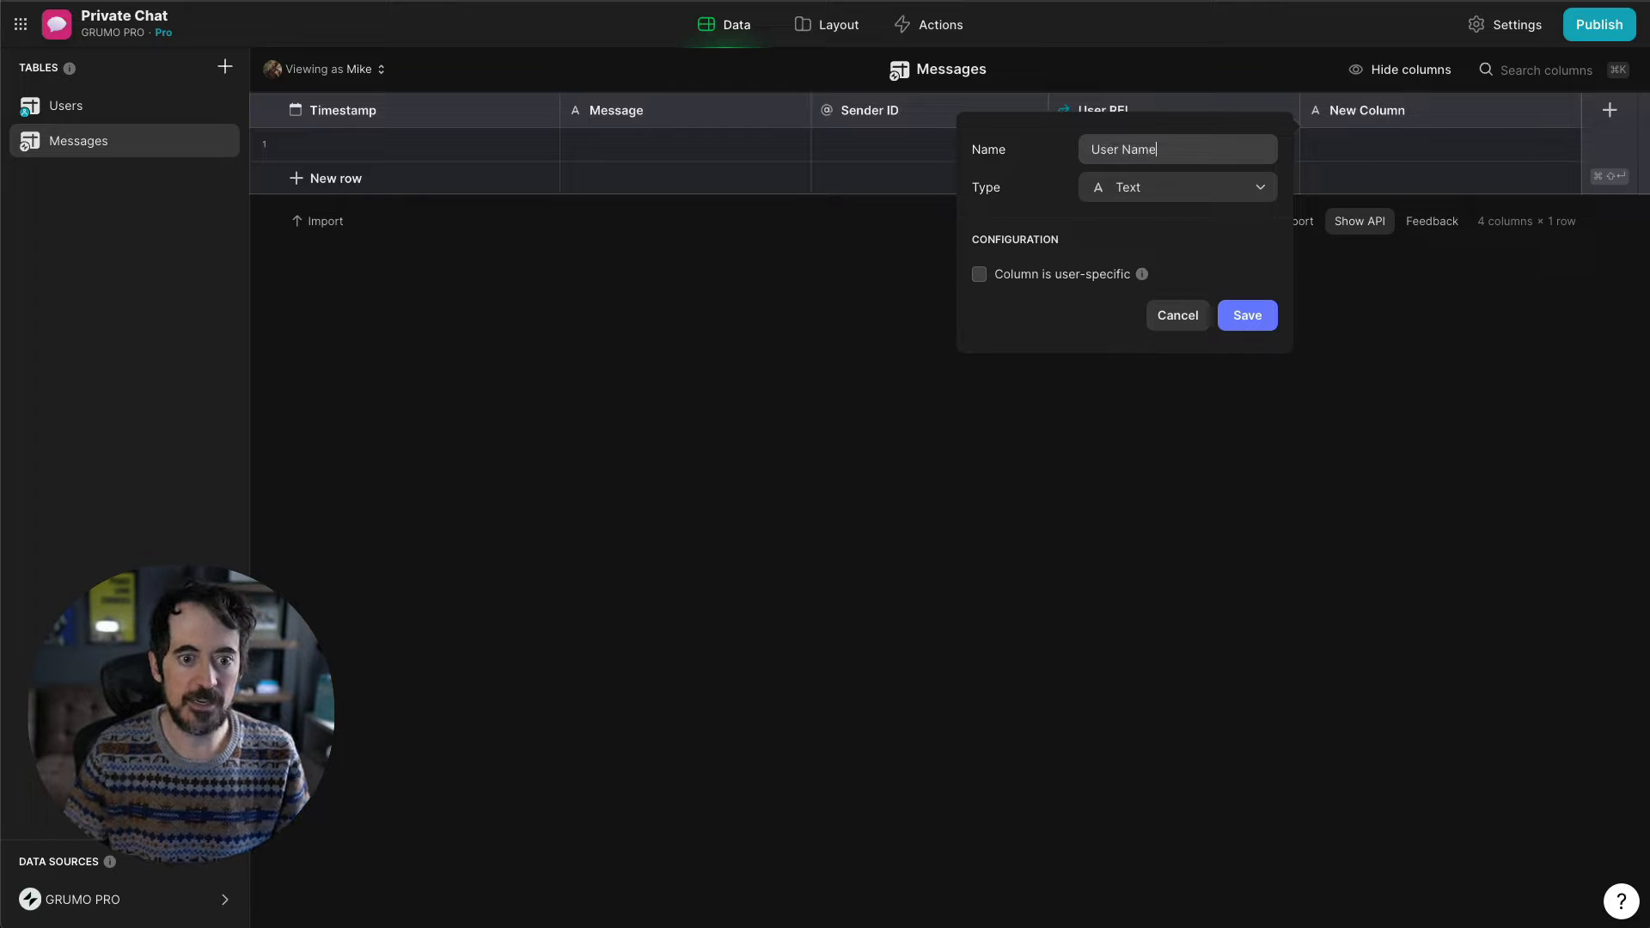
left_click(1152, 201)
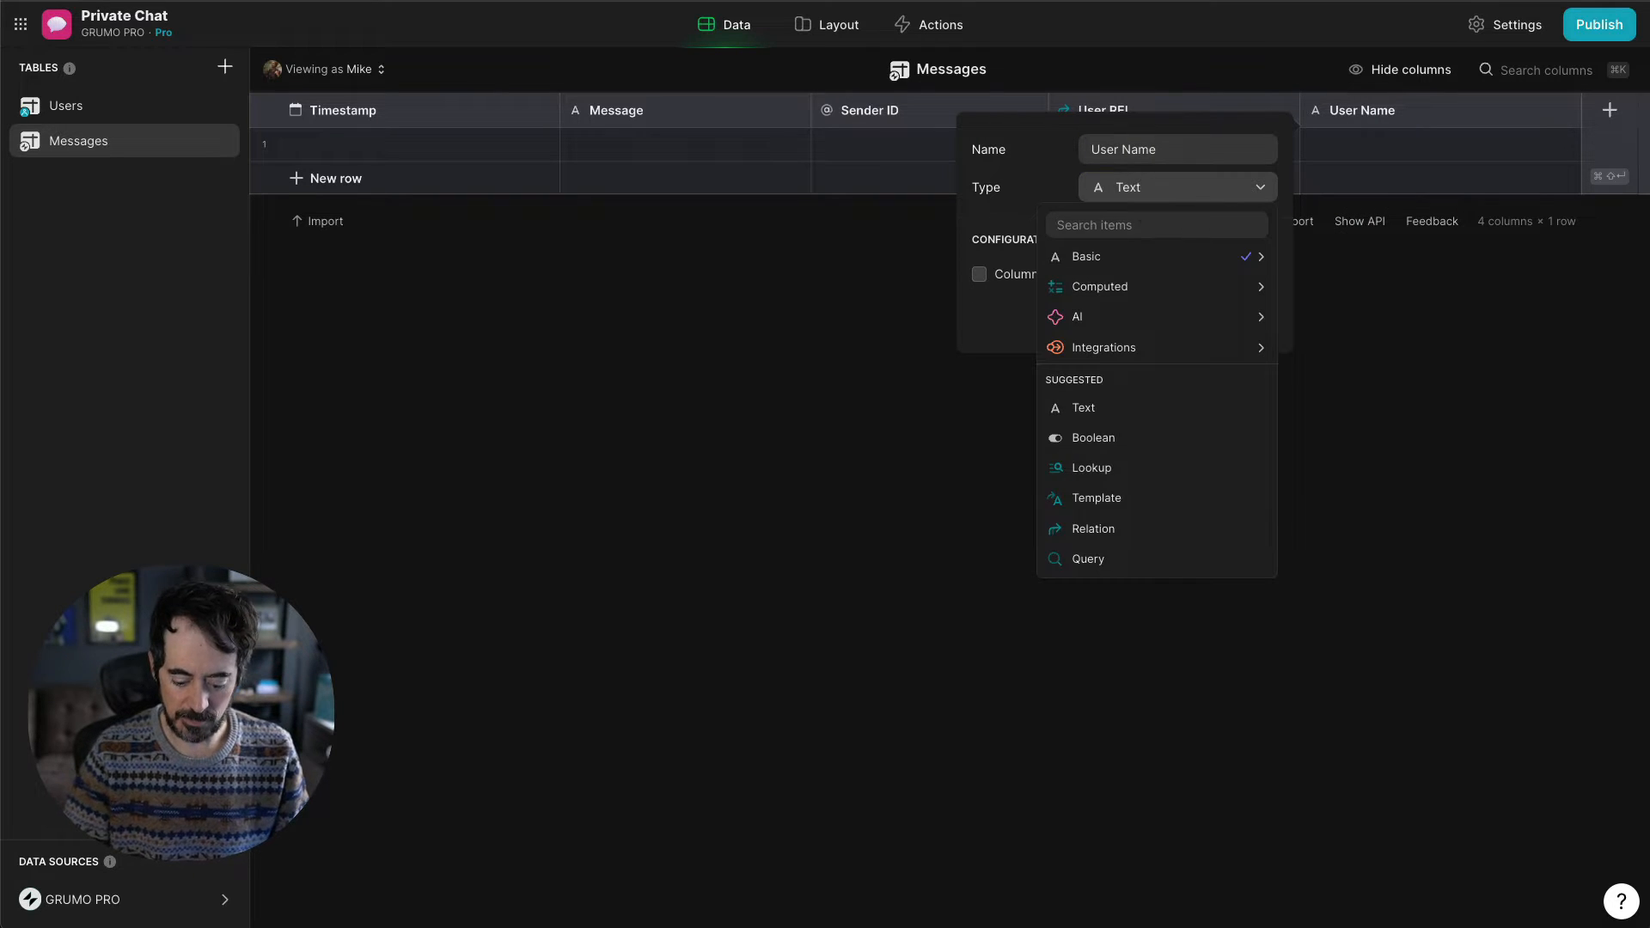
left_click(1109, 464)
left_click(1079, 297)
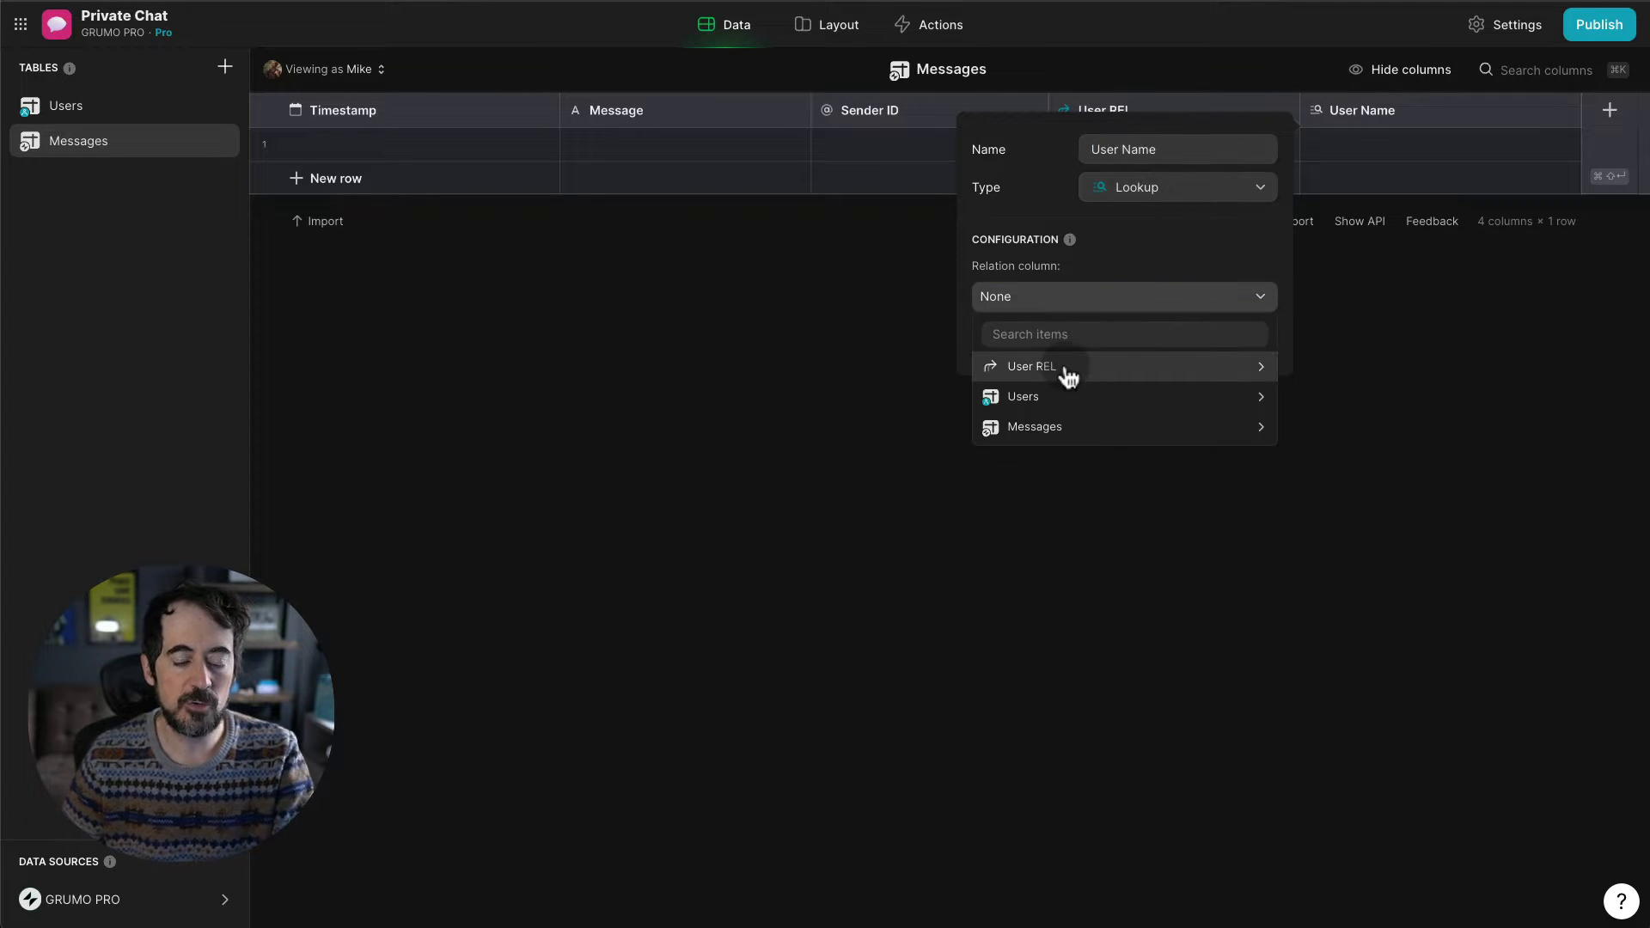
mouse_move(1067, 372)
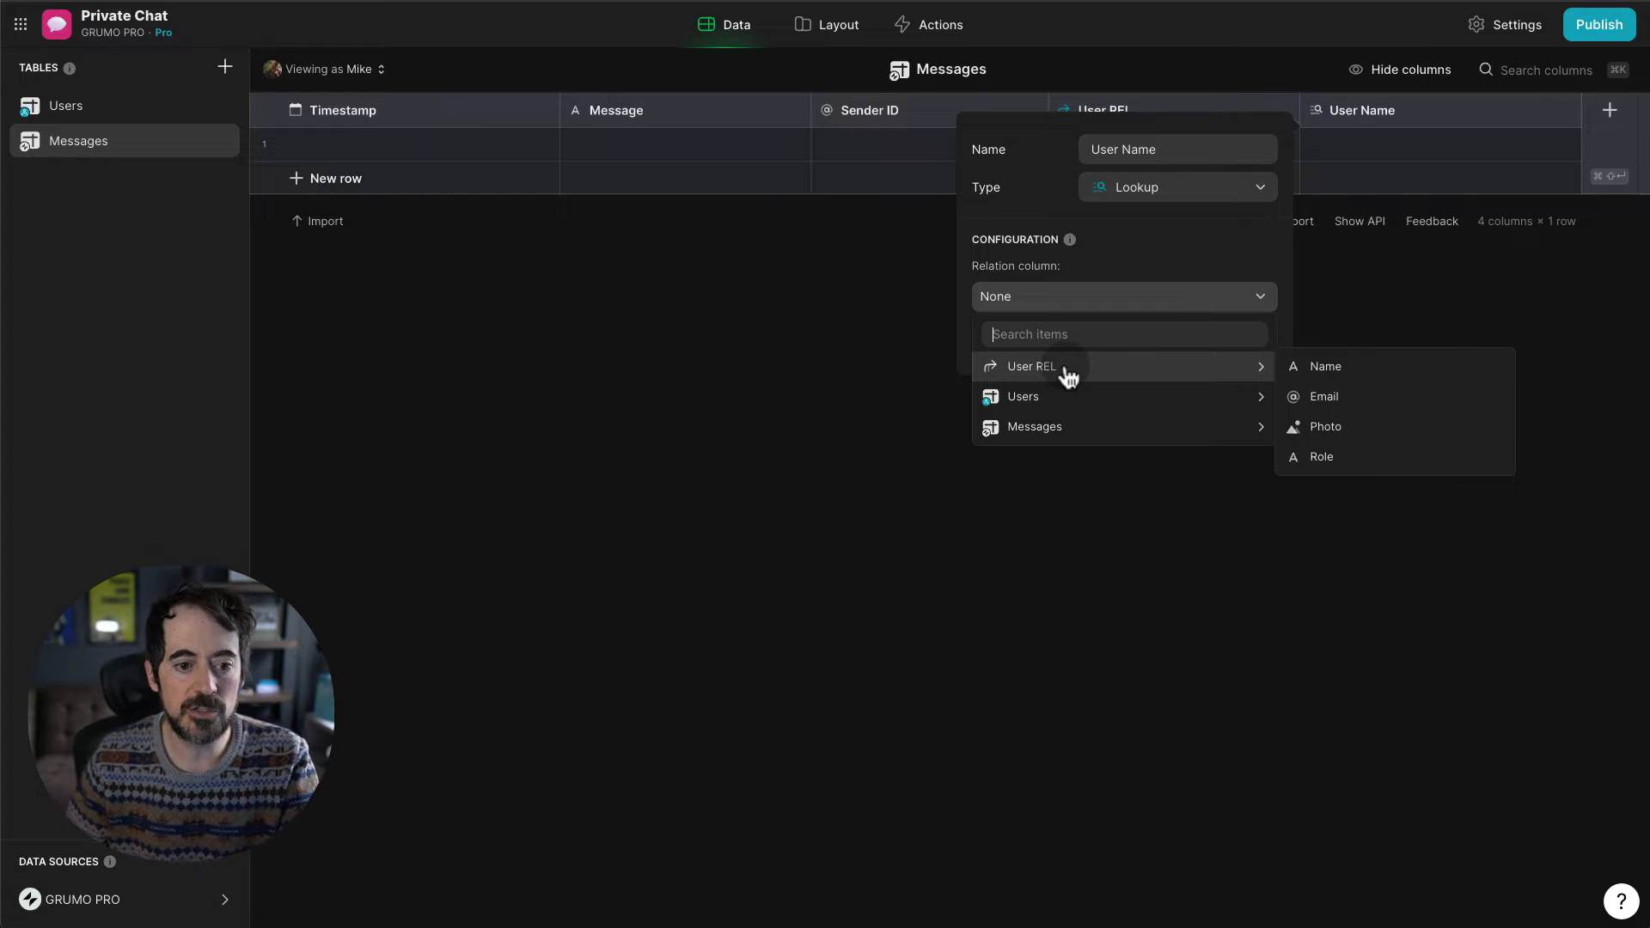
left_click(1380, 372)
left_click(1268, 338)
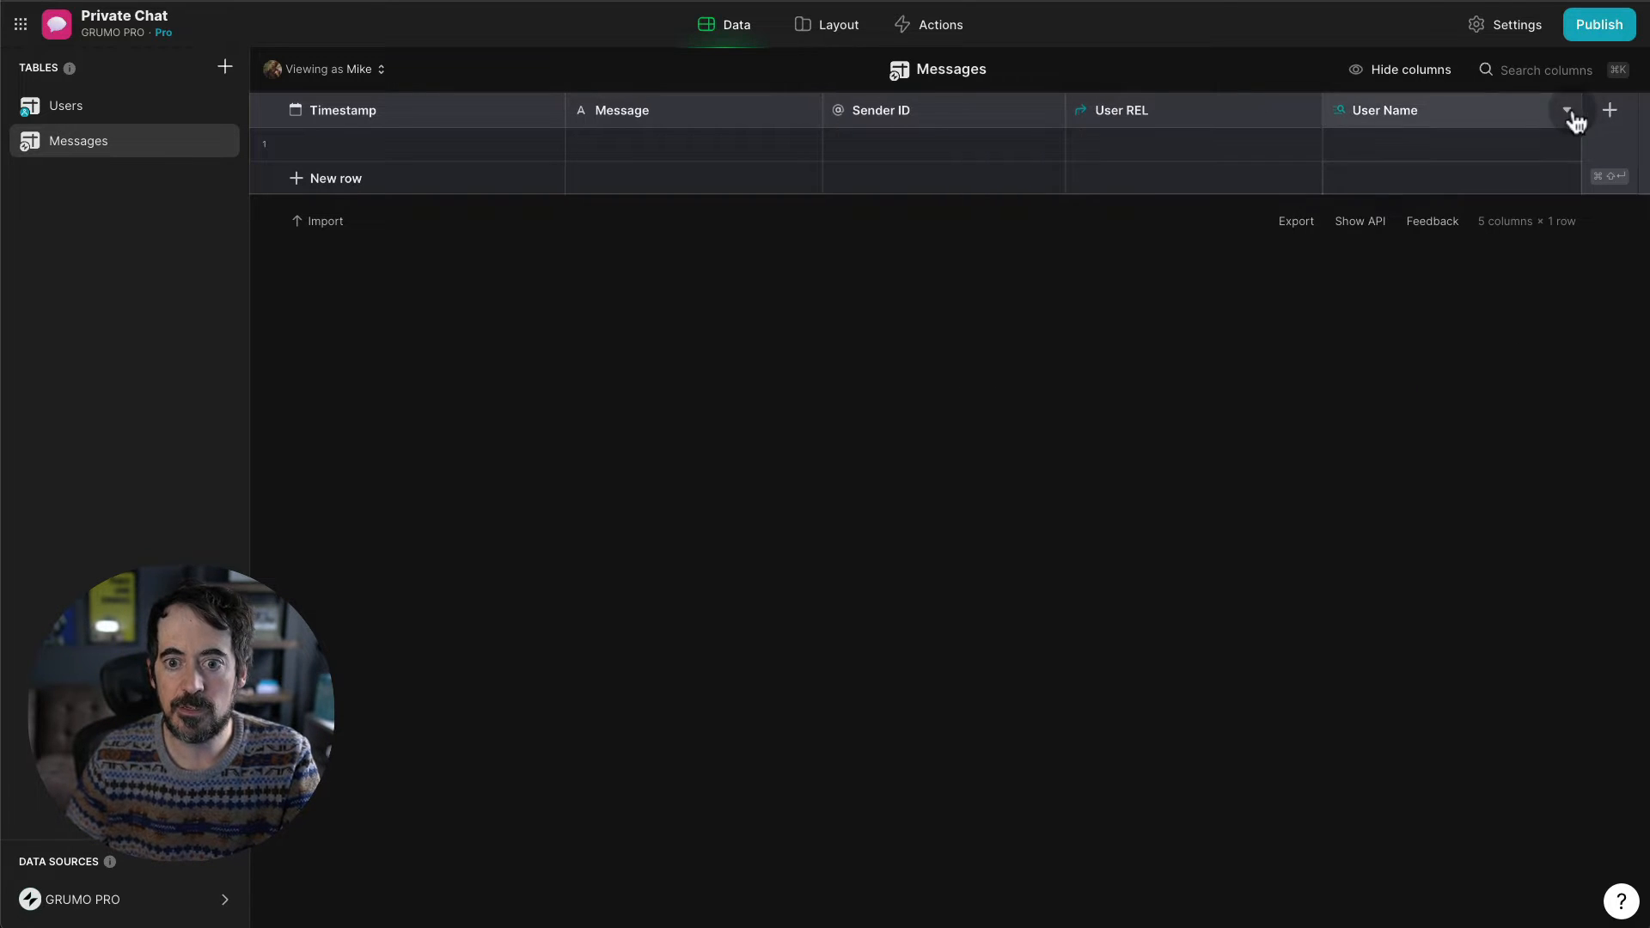
- Duplicate the User Name lookup as User Photo and set it to return Photo through User REL
left_click(1573, 112)
left_click(1471, 172)
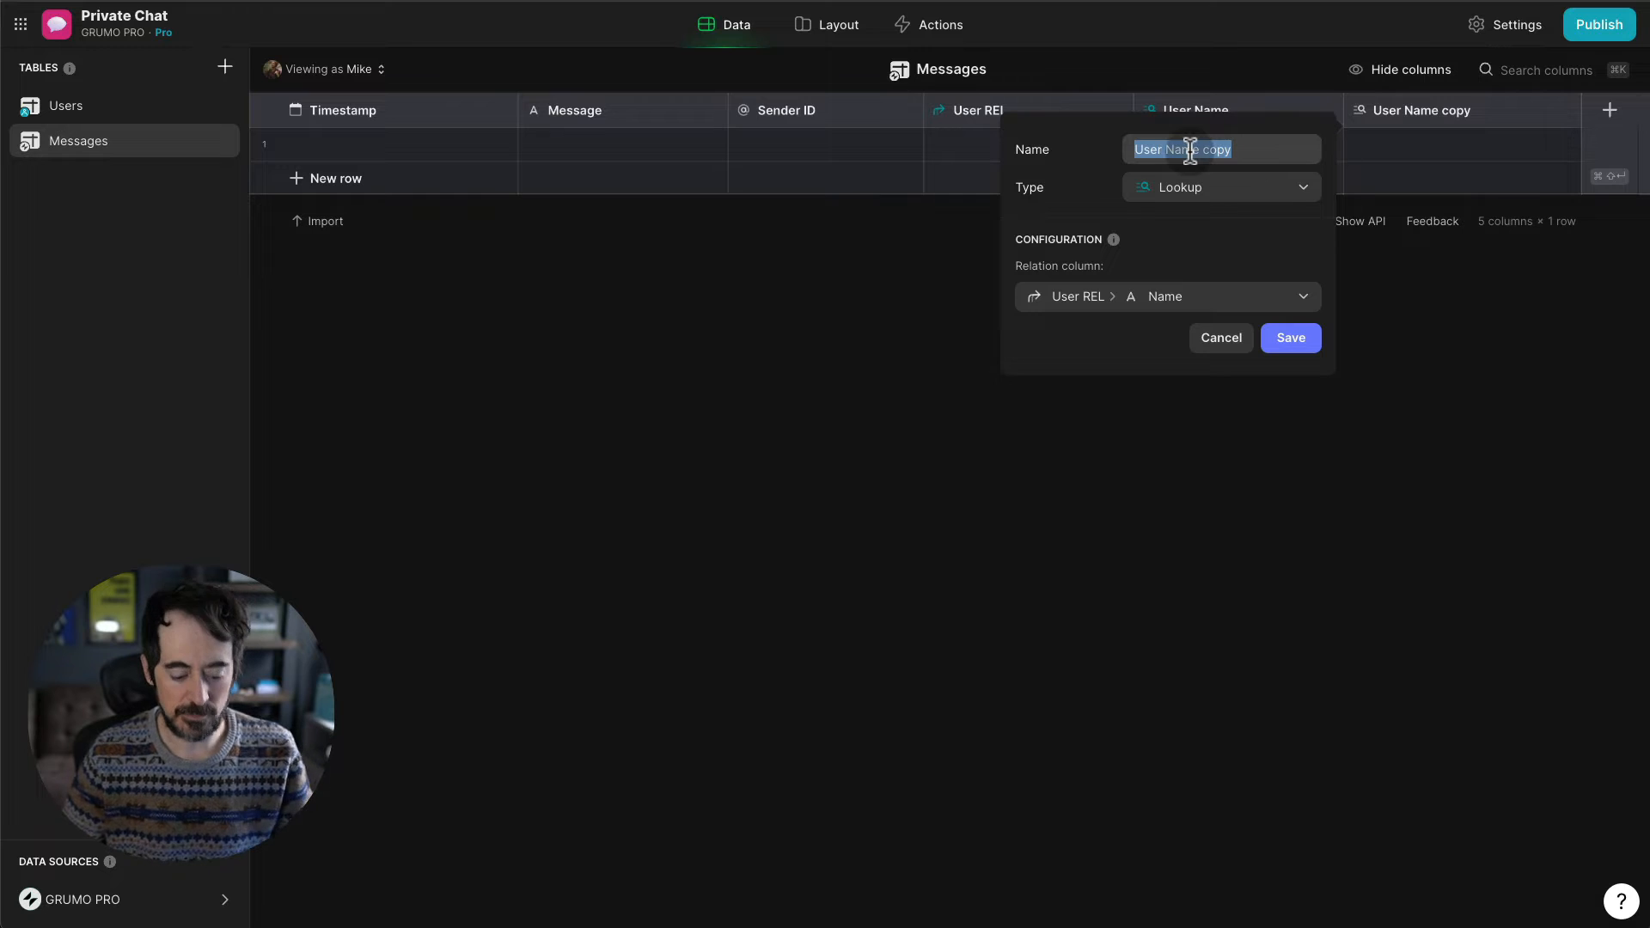
type("User Photo")
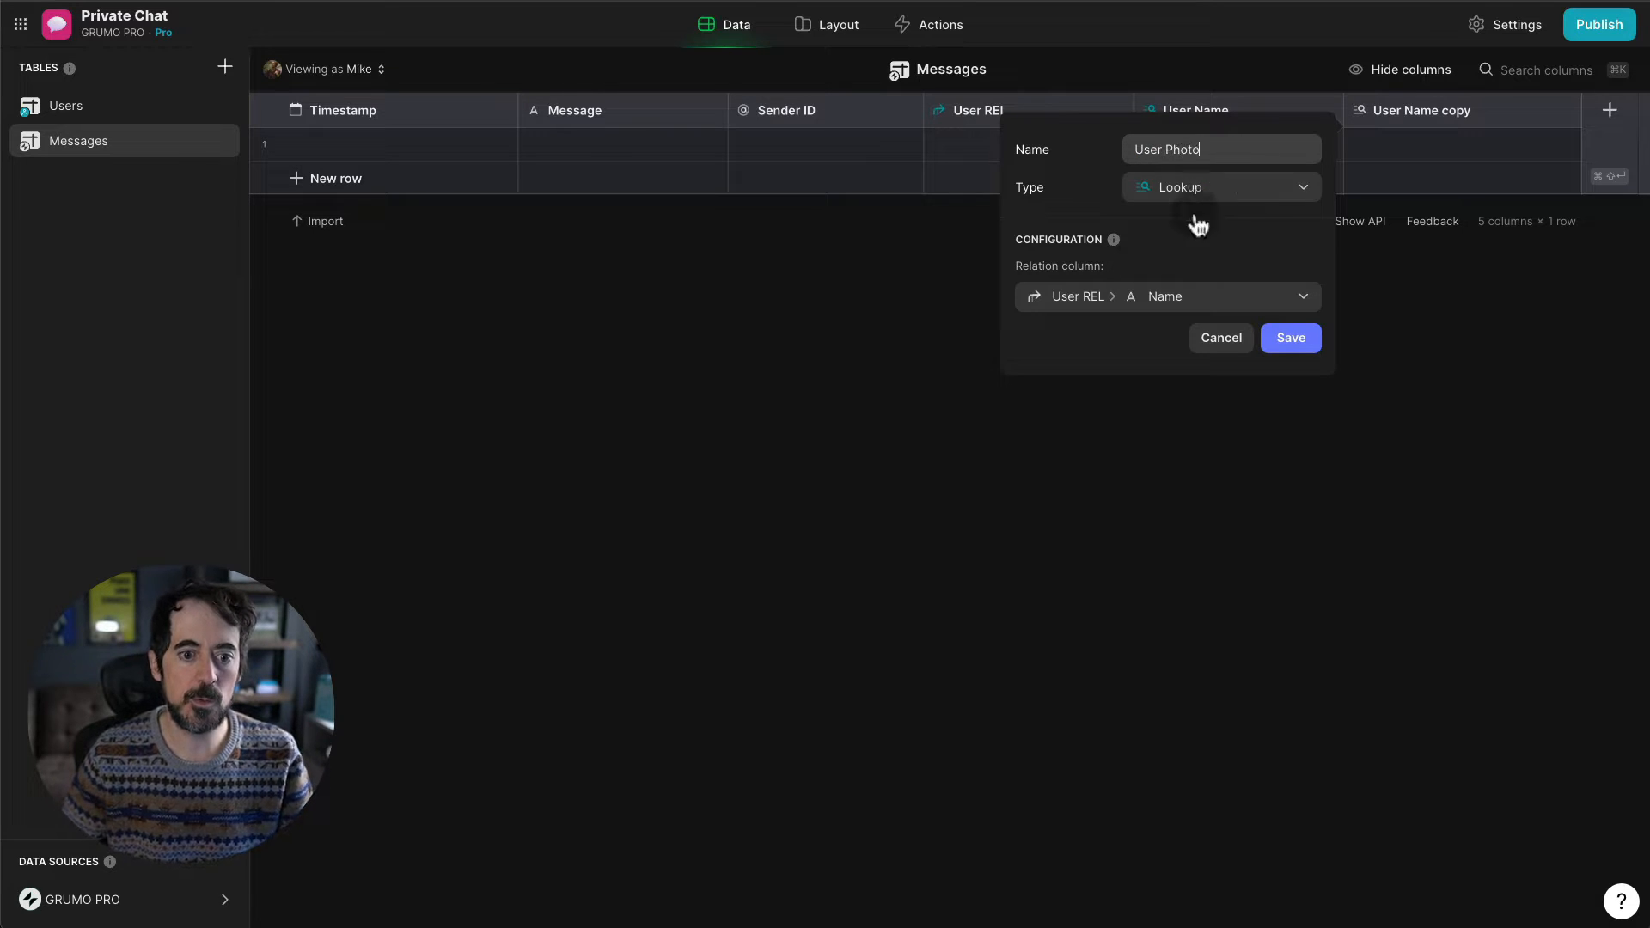
left_click(1168, 303)
mouse_move(1160, 378)
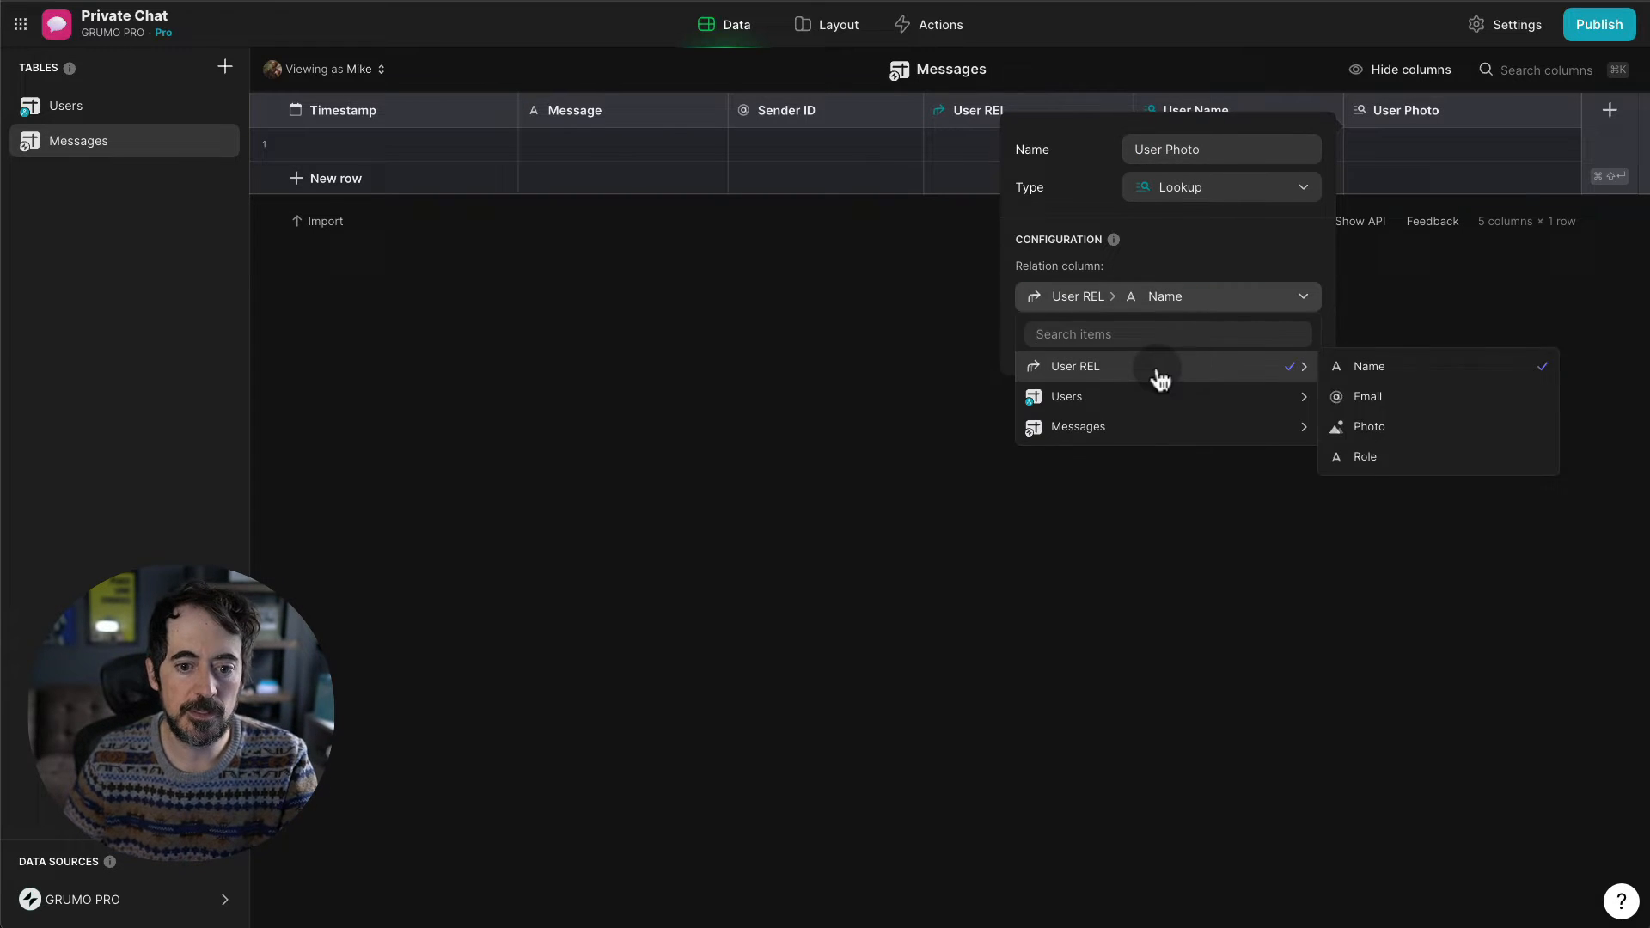
left_click(1370, 428)
left_click(1314, 337)
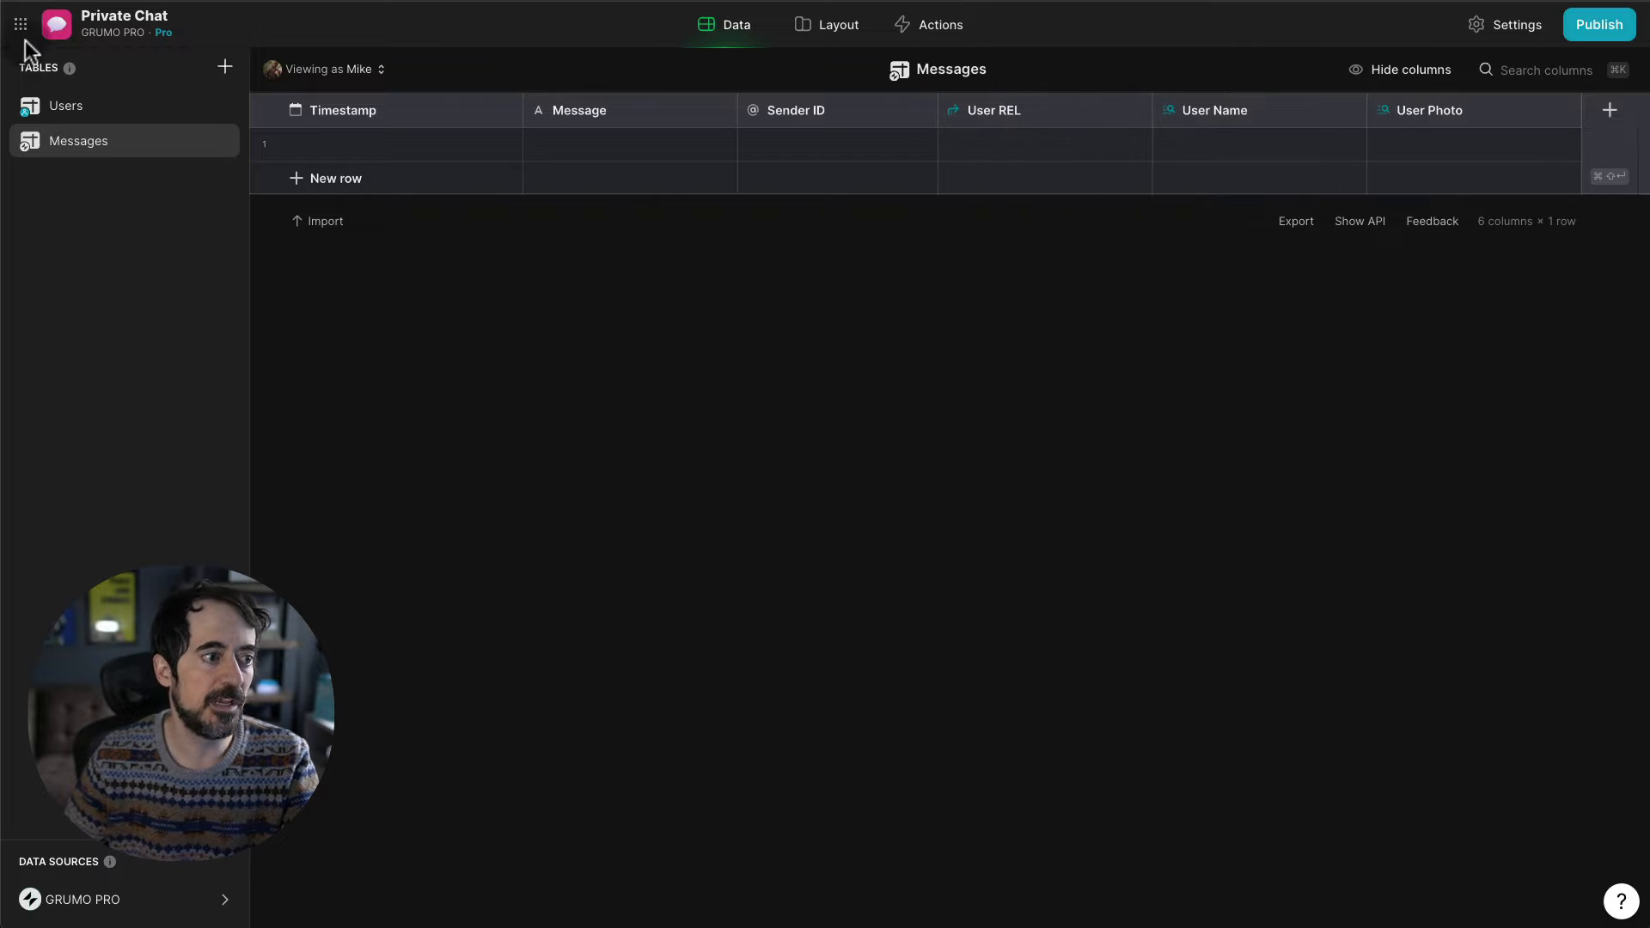
- Copy the first user's email from the Users table into the Sender ID cell of the empty Messages row
left_click(65, 103)
left_click(672, 138)
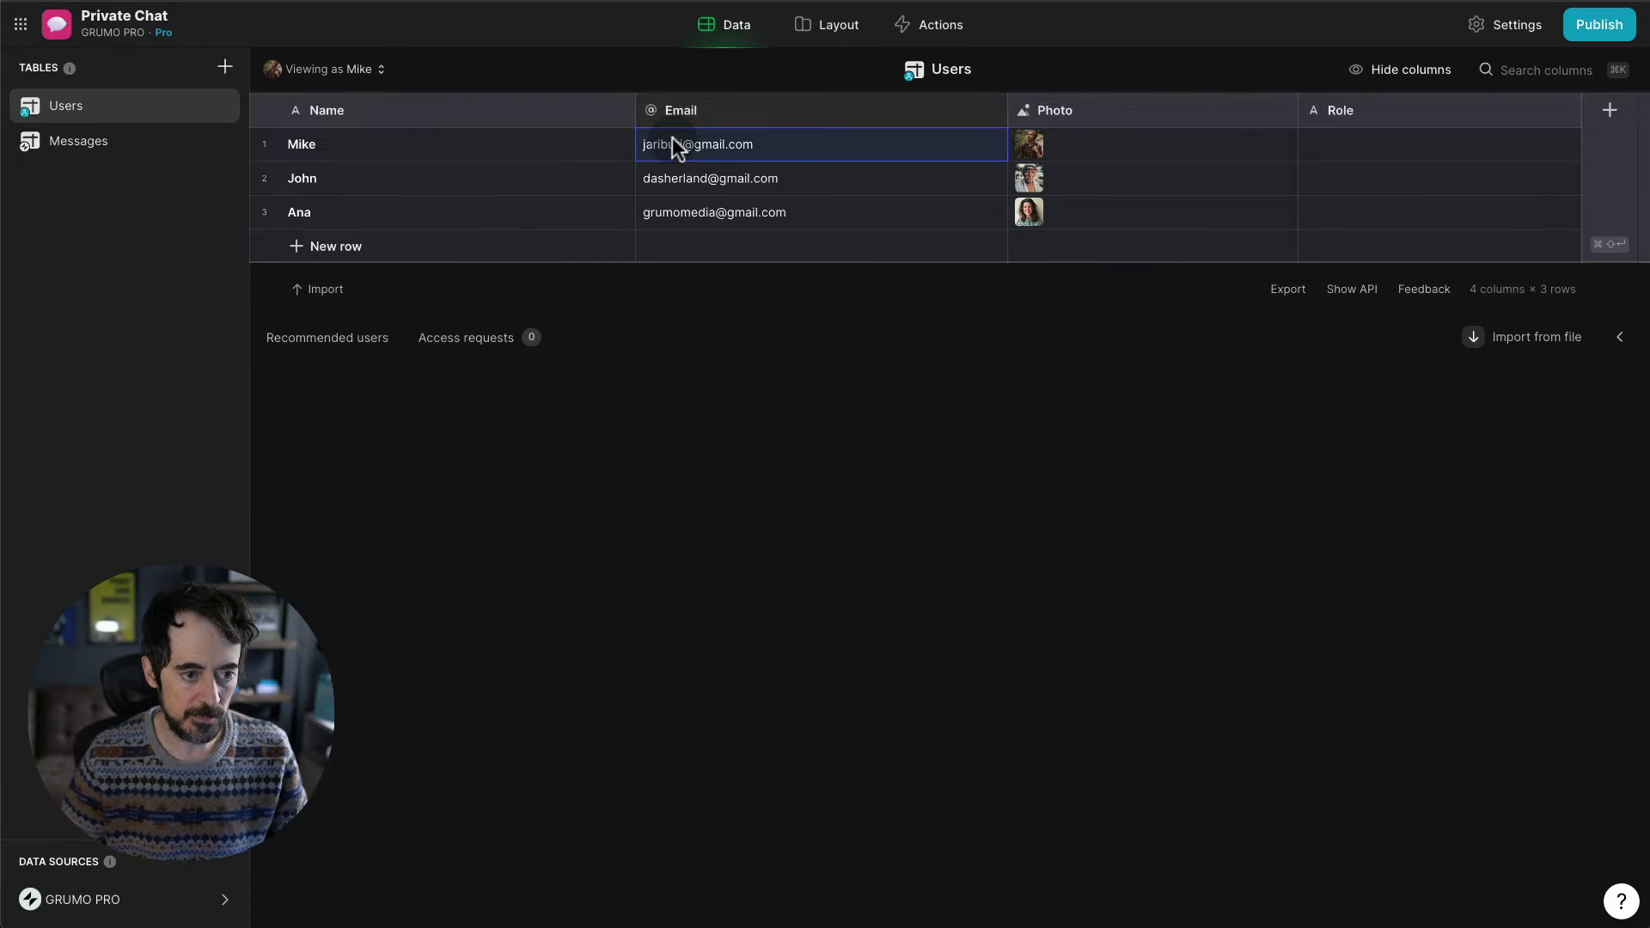
left_click(94, 145)
left_click(821, 144)
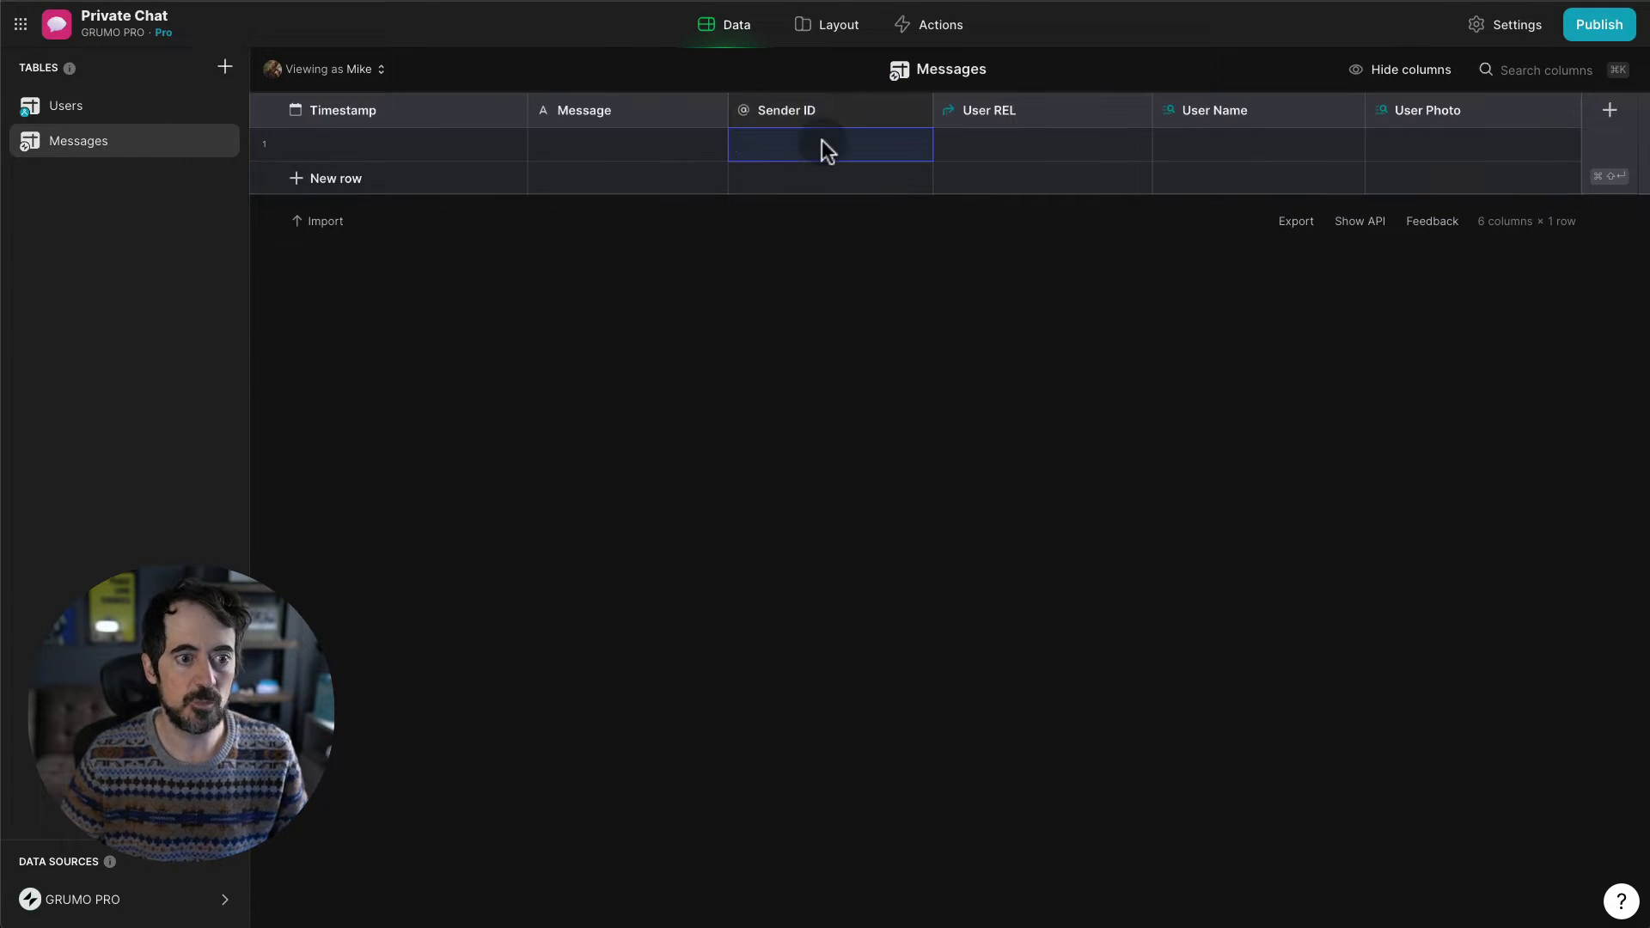
key("ctrl+v")
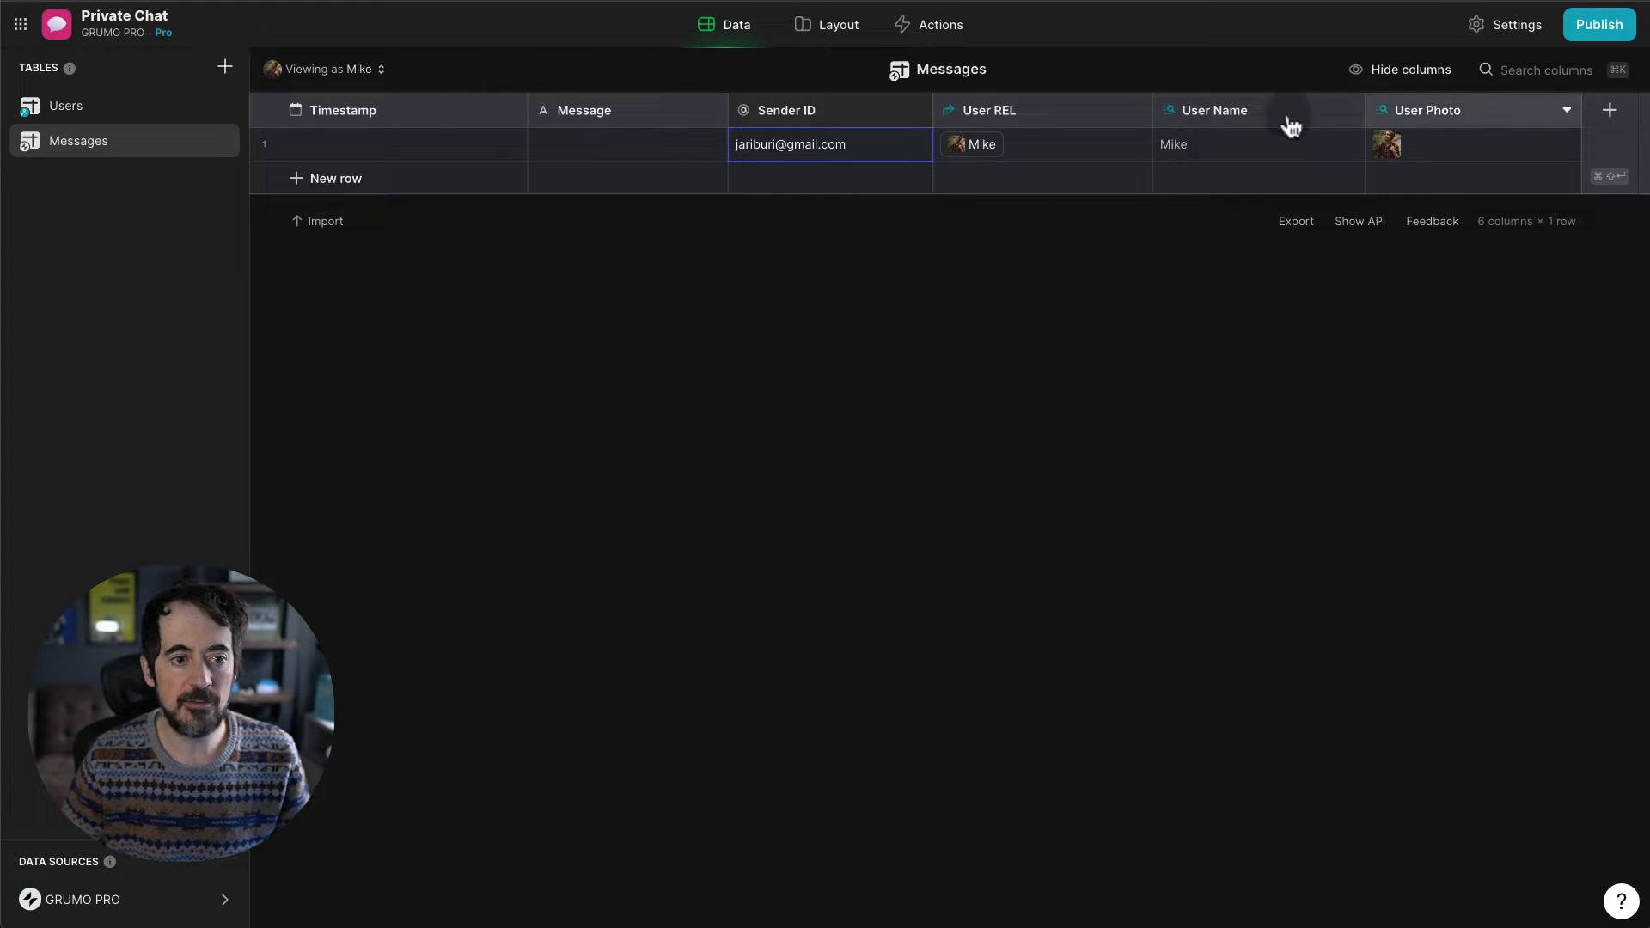
- Delete the only row in the Messages table
double_click(848, 147)
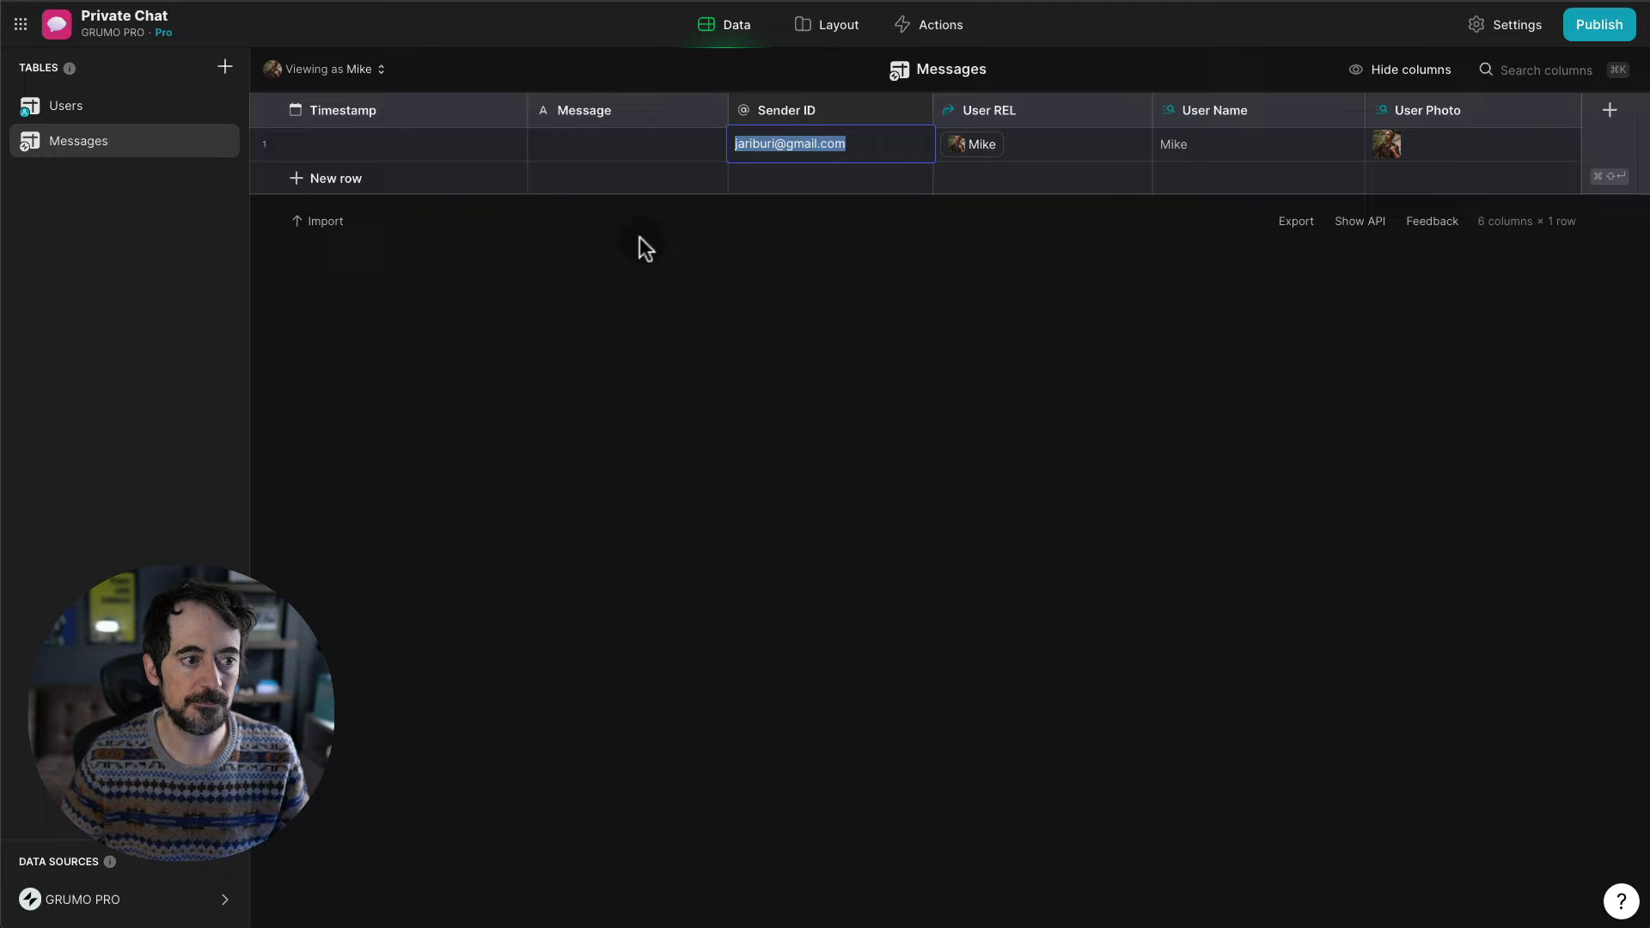
left_click(265, 145)
key("Delete")
key("Return")
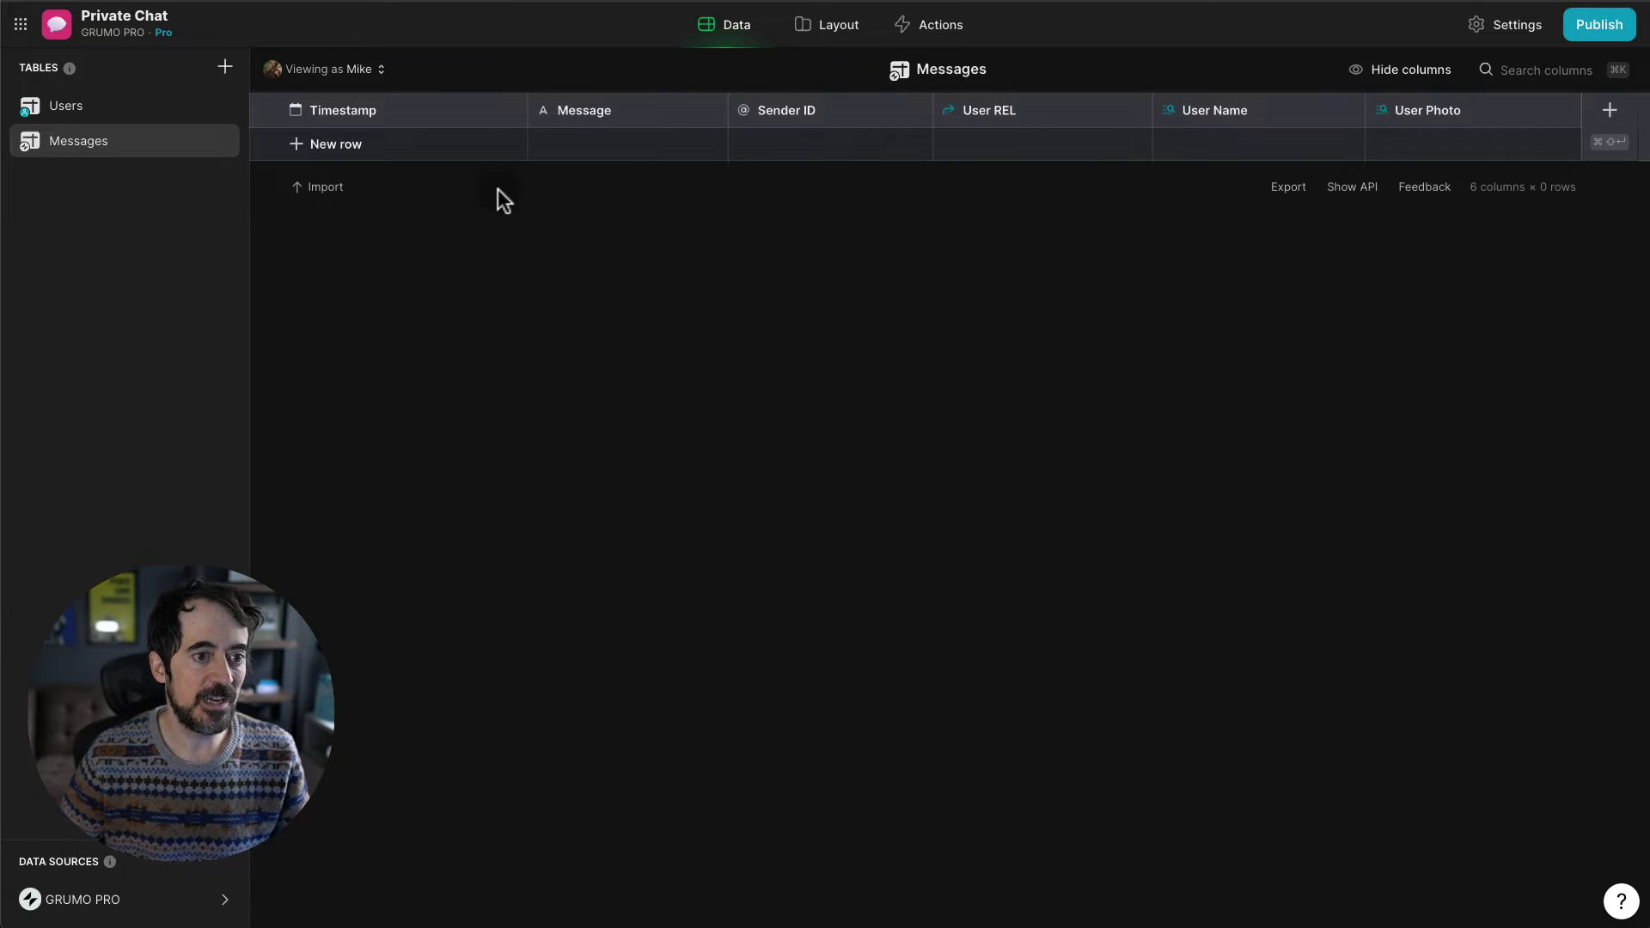
- Add a navigation screen based on the Messages table to the layout and remove its default collection component
left_click(825, 39)
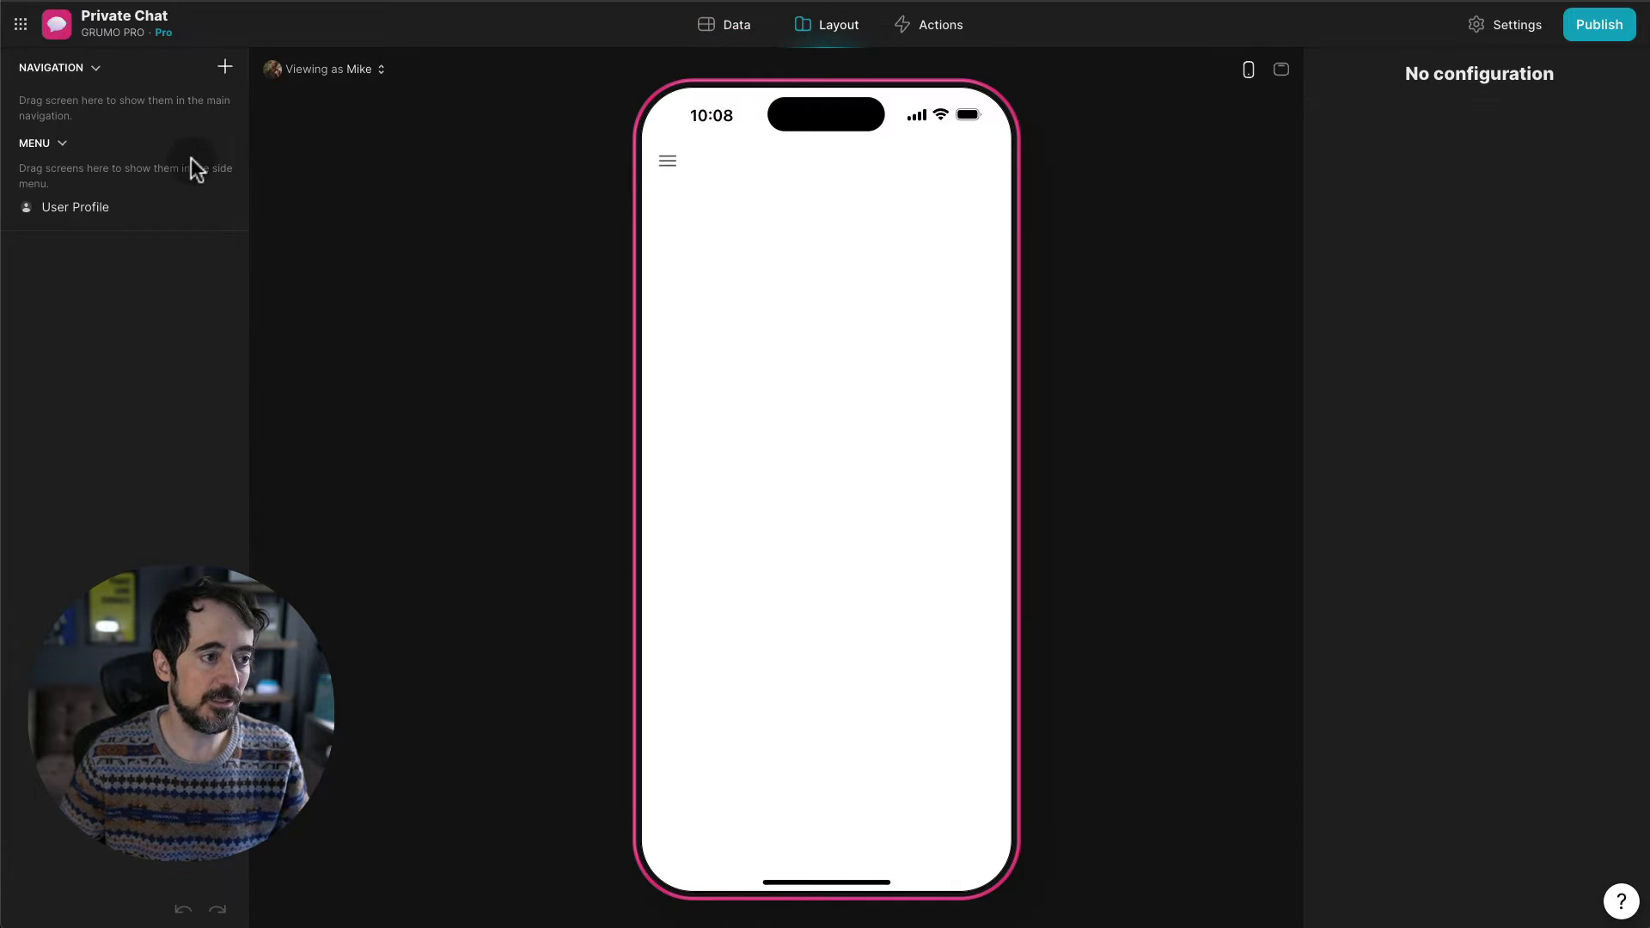
left_click(232, 69)
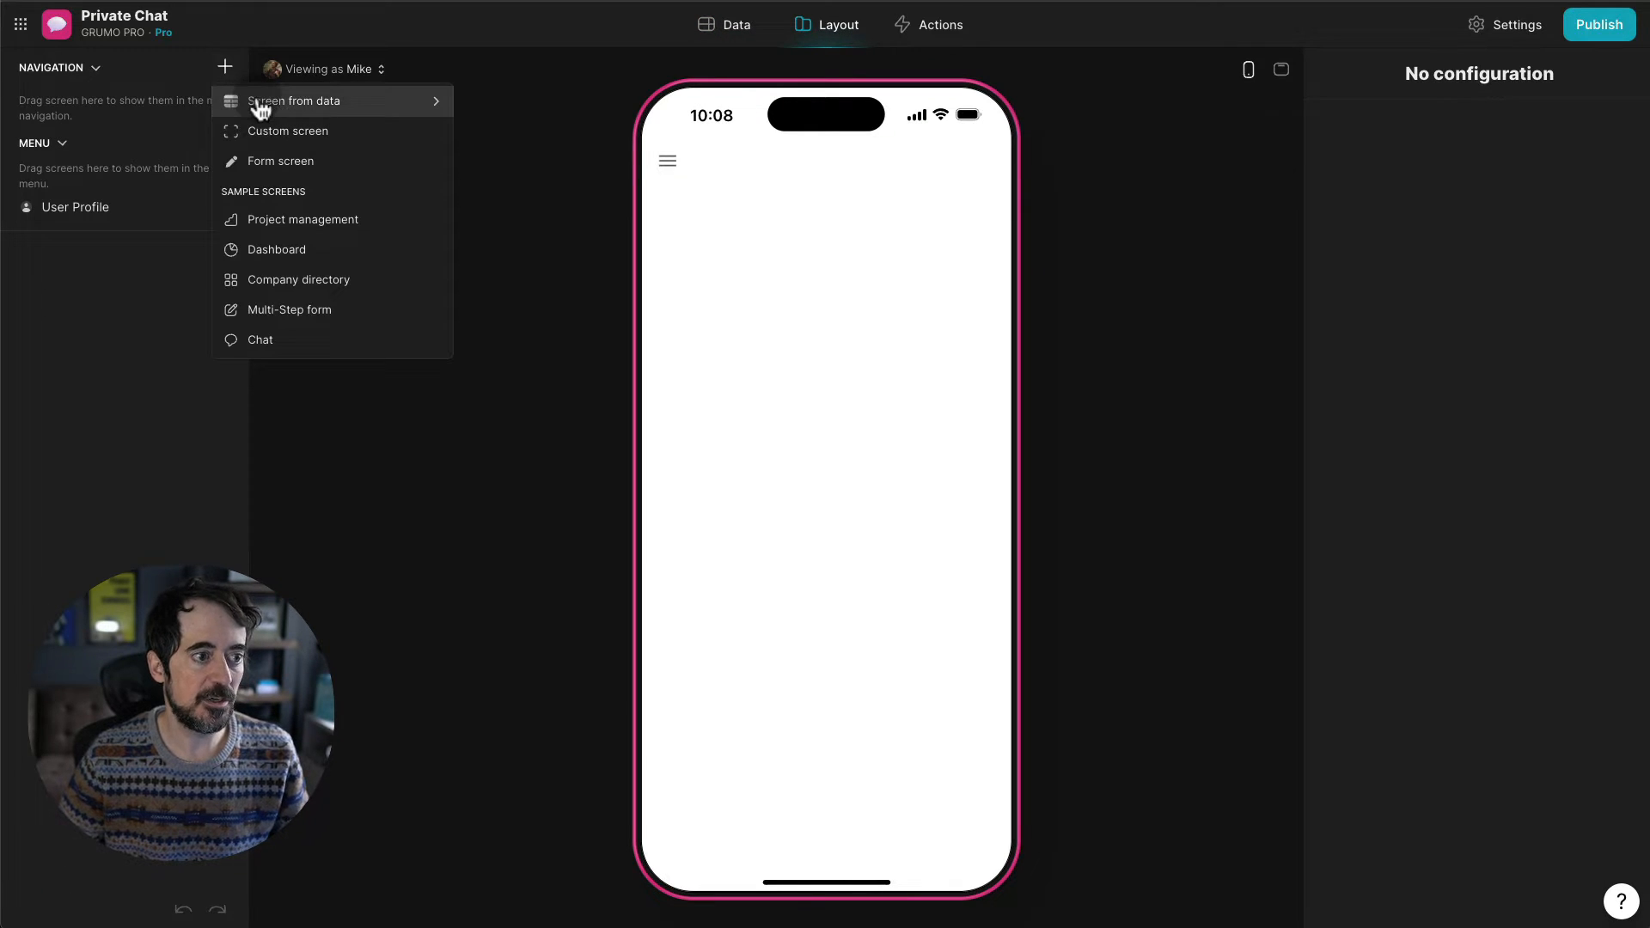
mouse_move(258, 102)
left_click(508, 133)
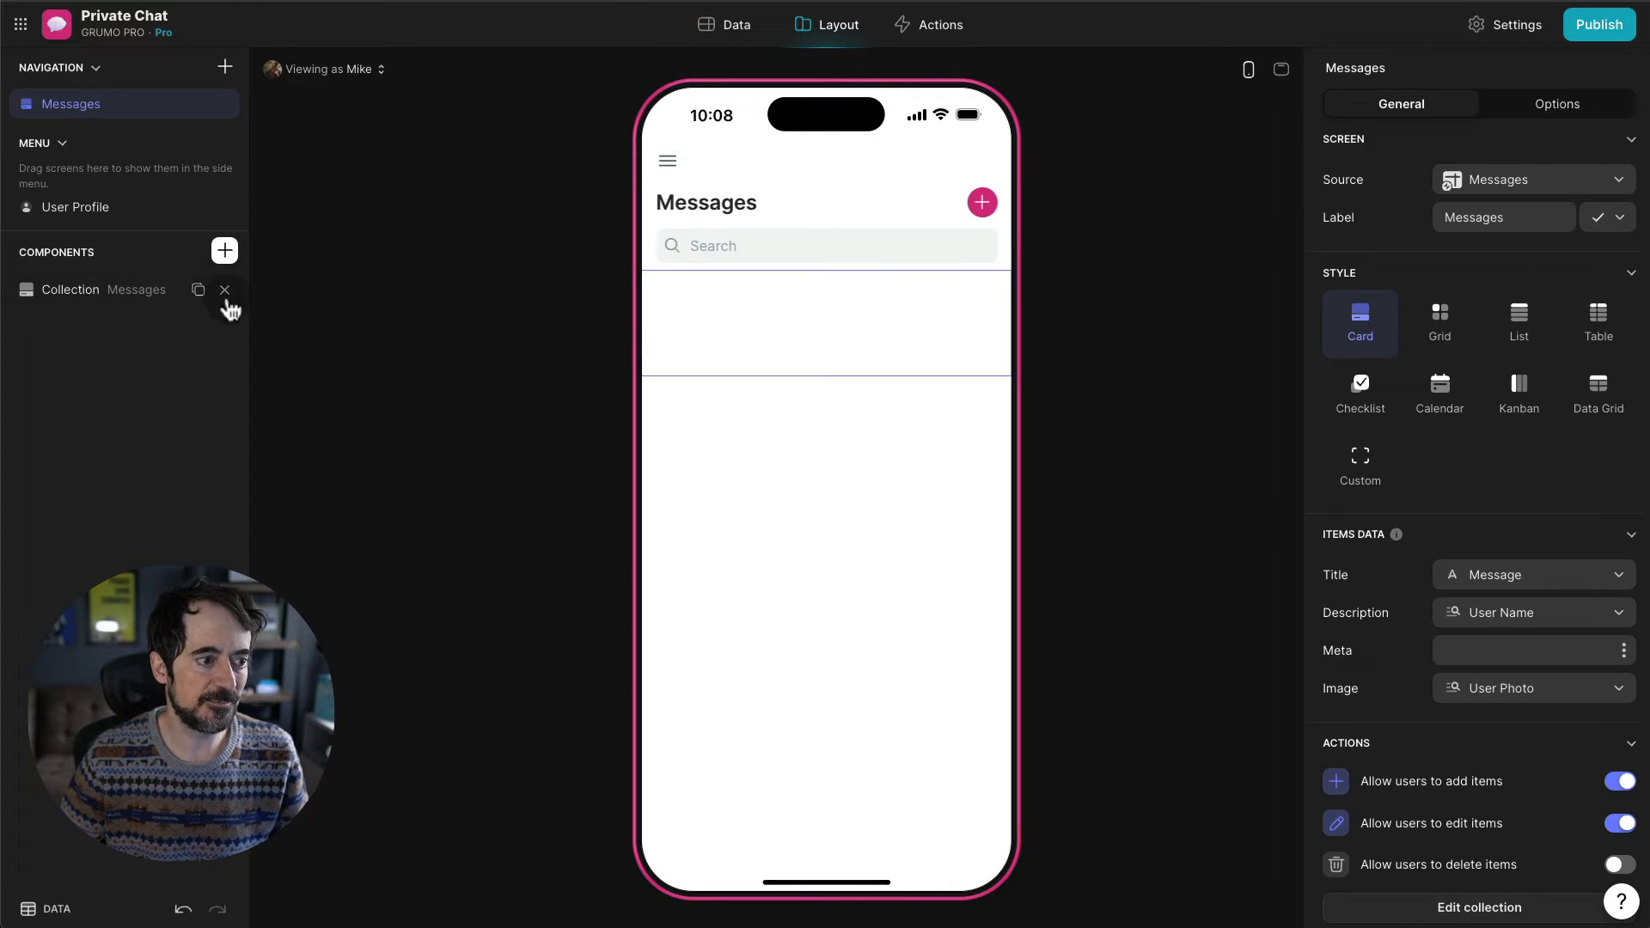
left_click(223, 296)
- Insert a Comments component on the Messages screen and switch its style to Chat
left_click(225, 251)
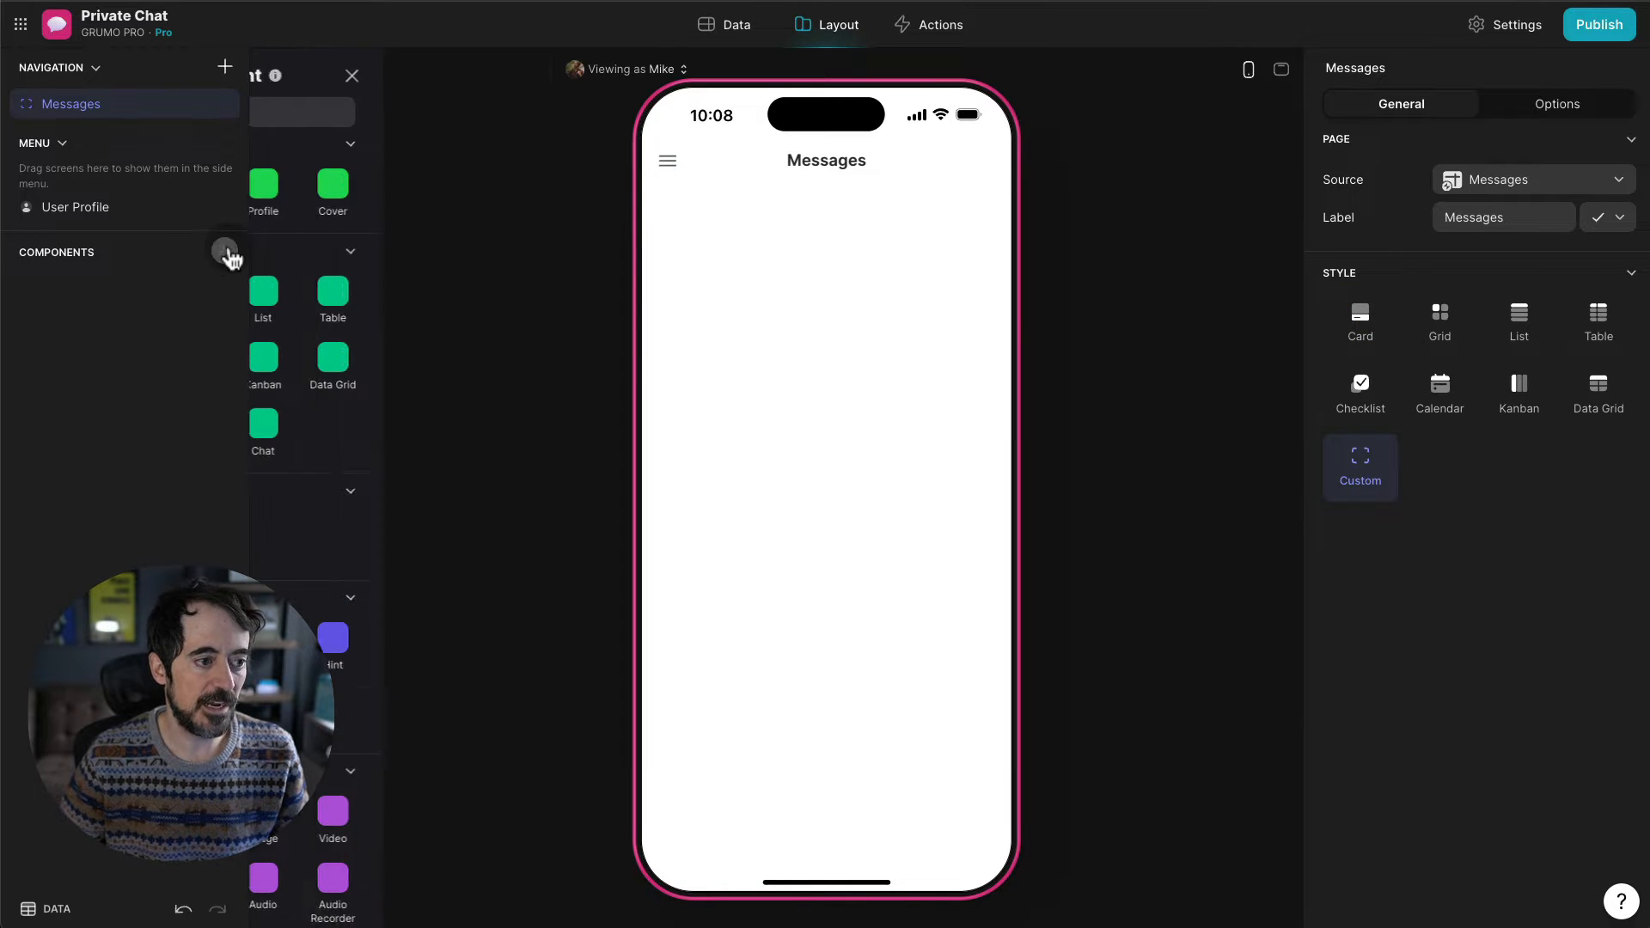
type("comm")
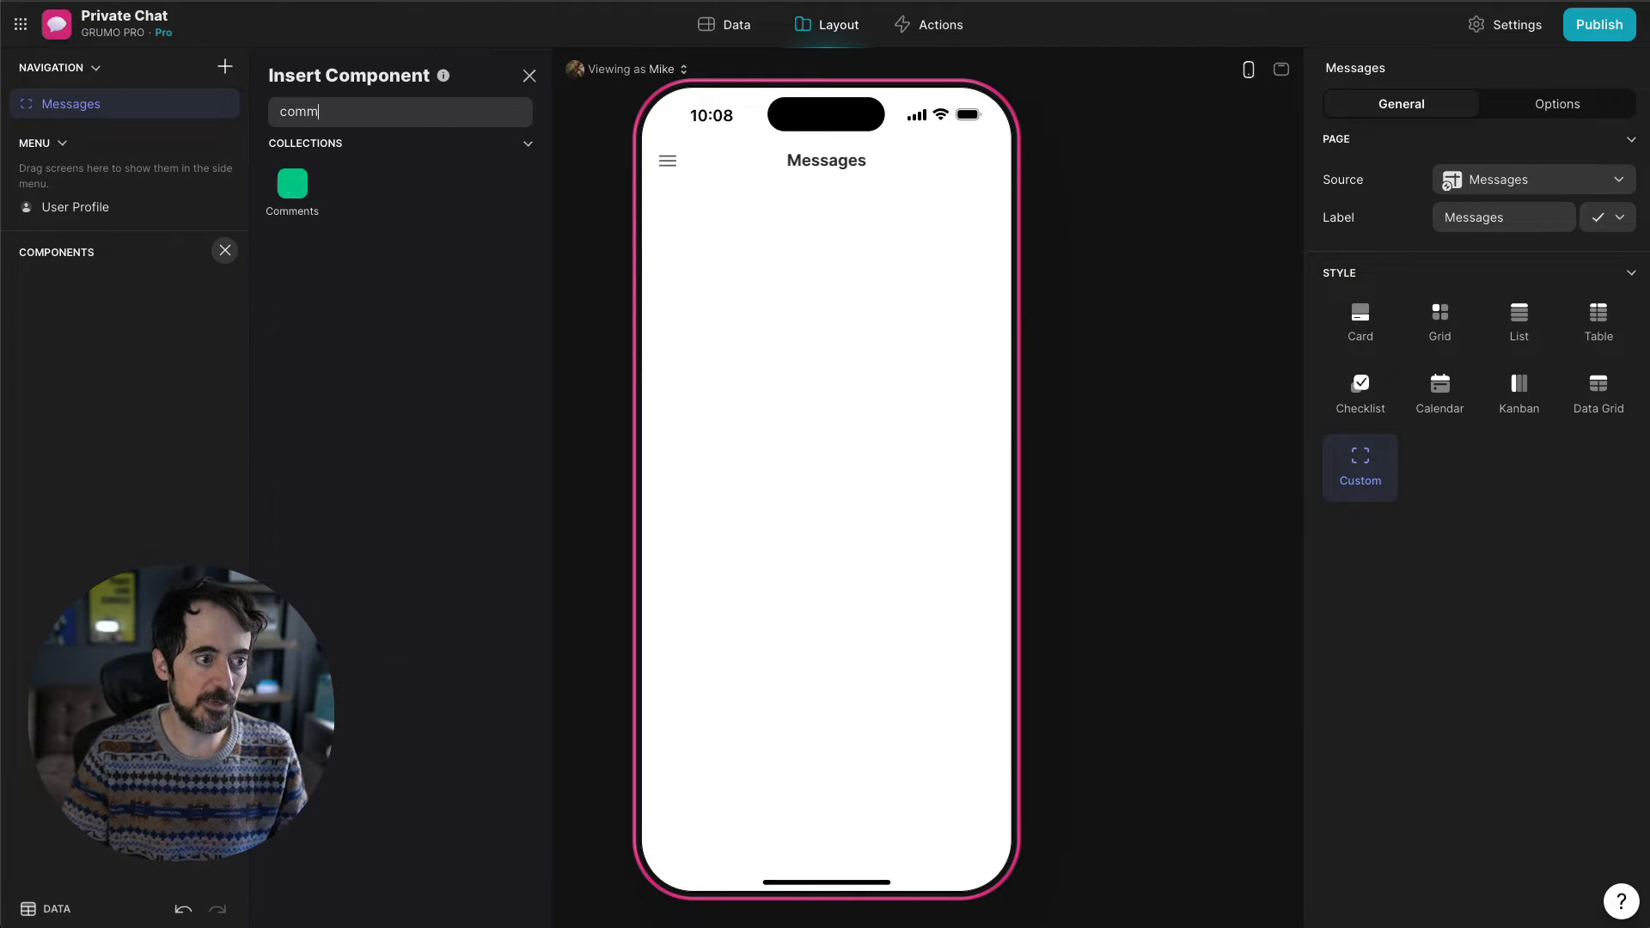
left_click(293, 185)
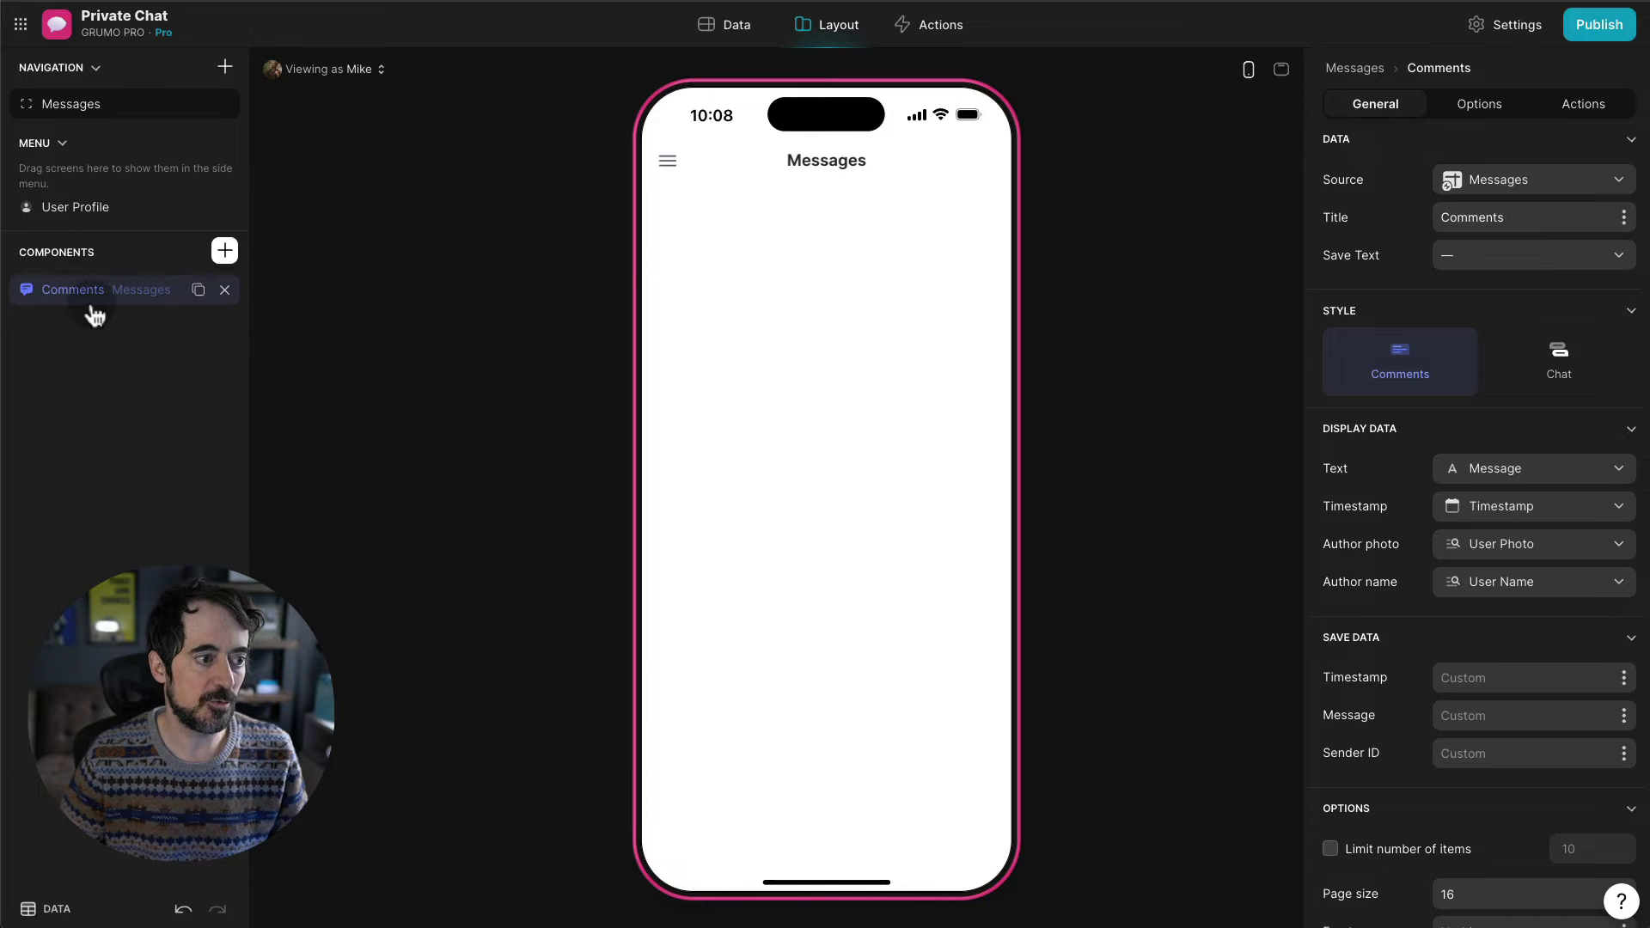
left_click(1554, 368)
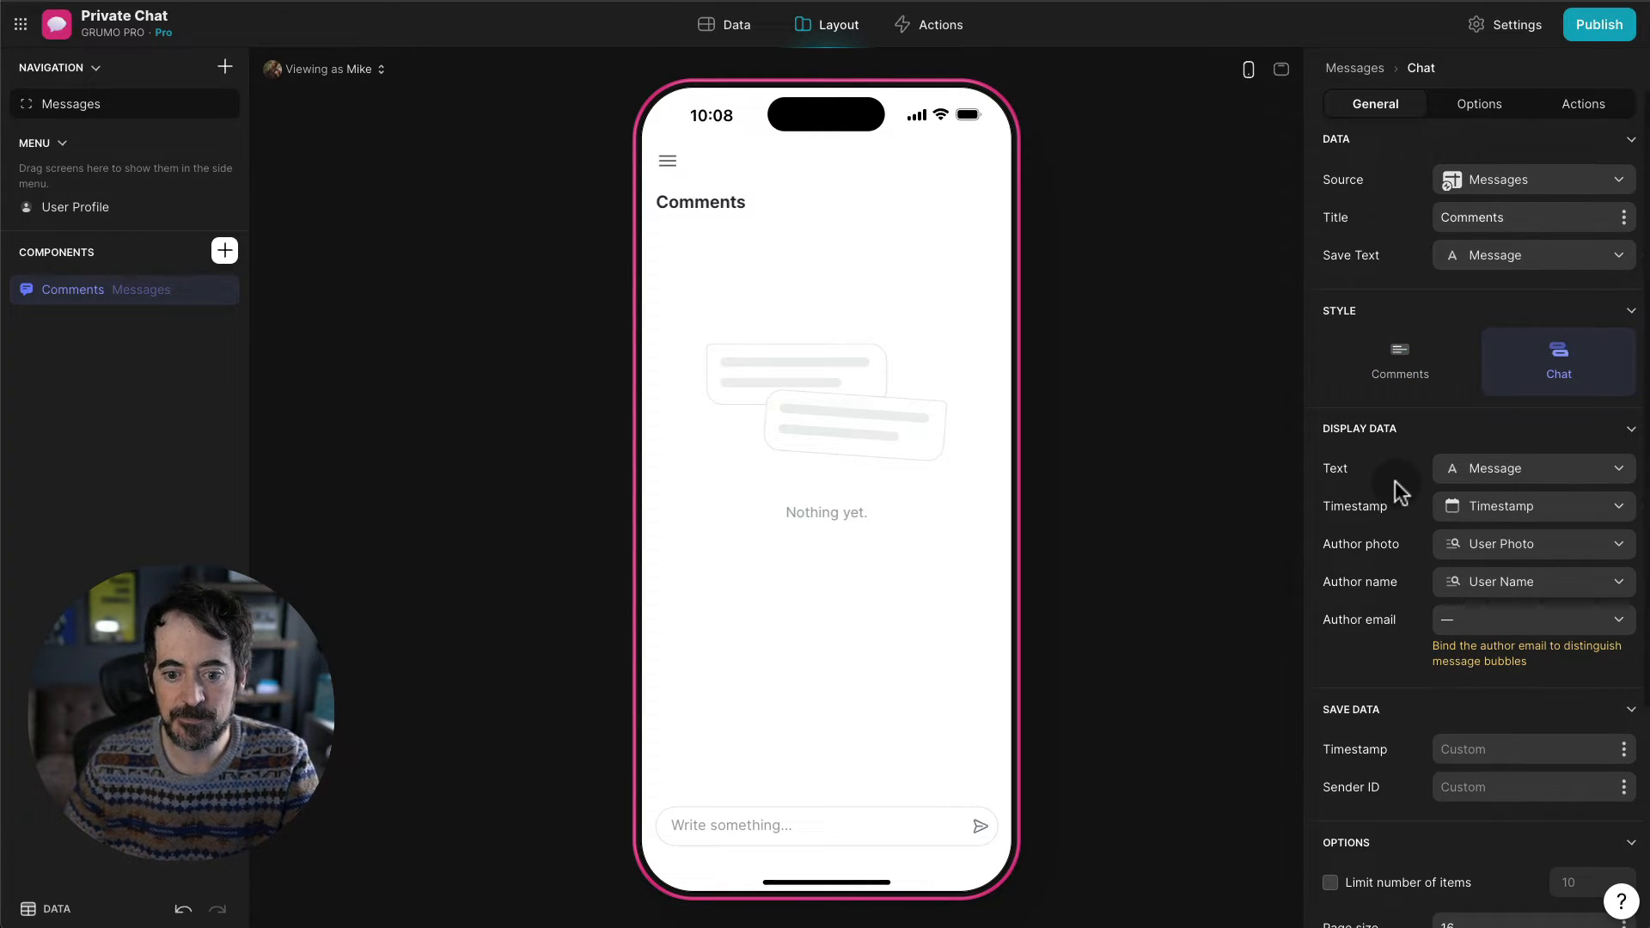
- Choose Message as the Save Text column of the chat component
scroll(1384, 484, "down", 2)
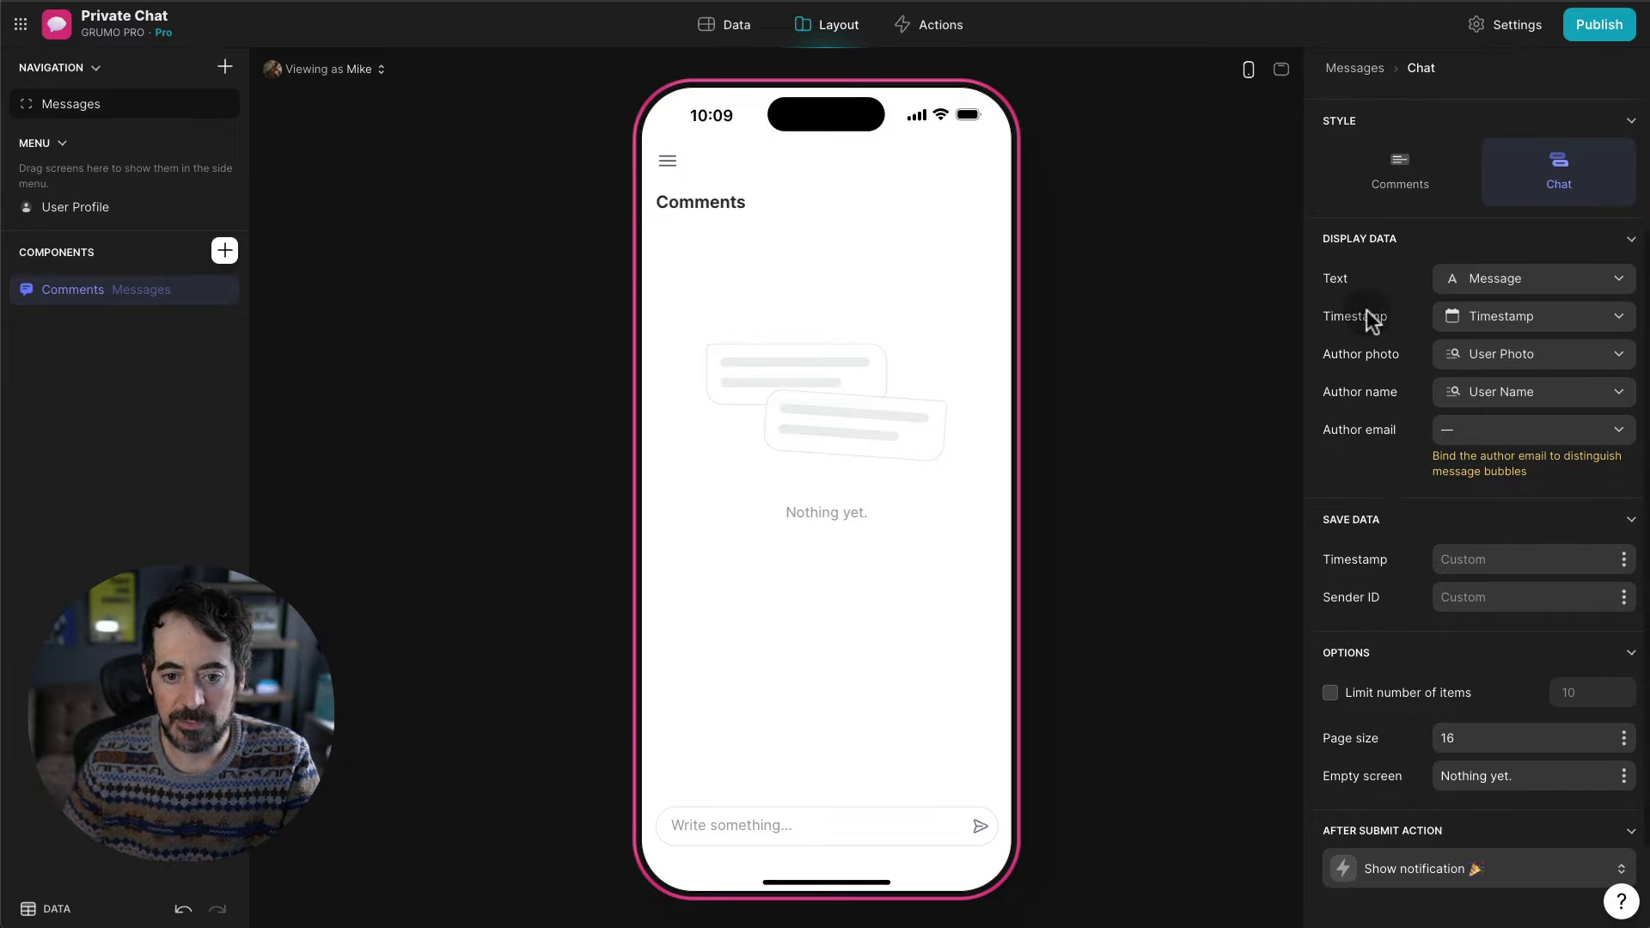
scroll(1369, 318, "up", 2)
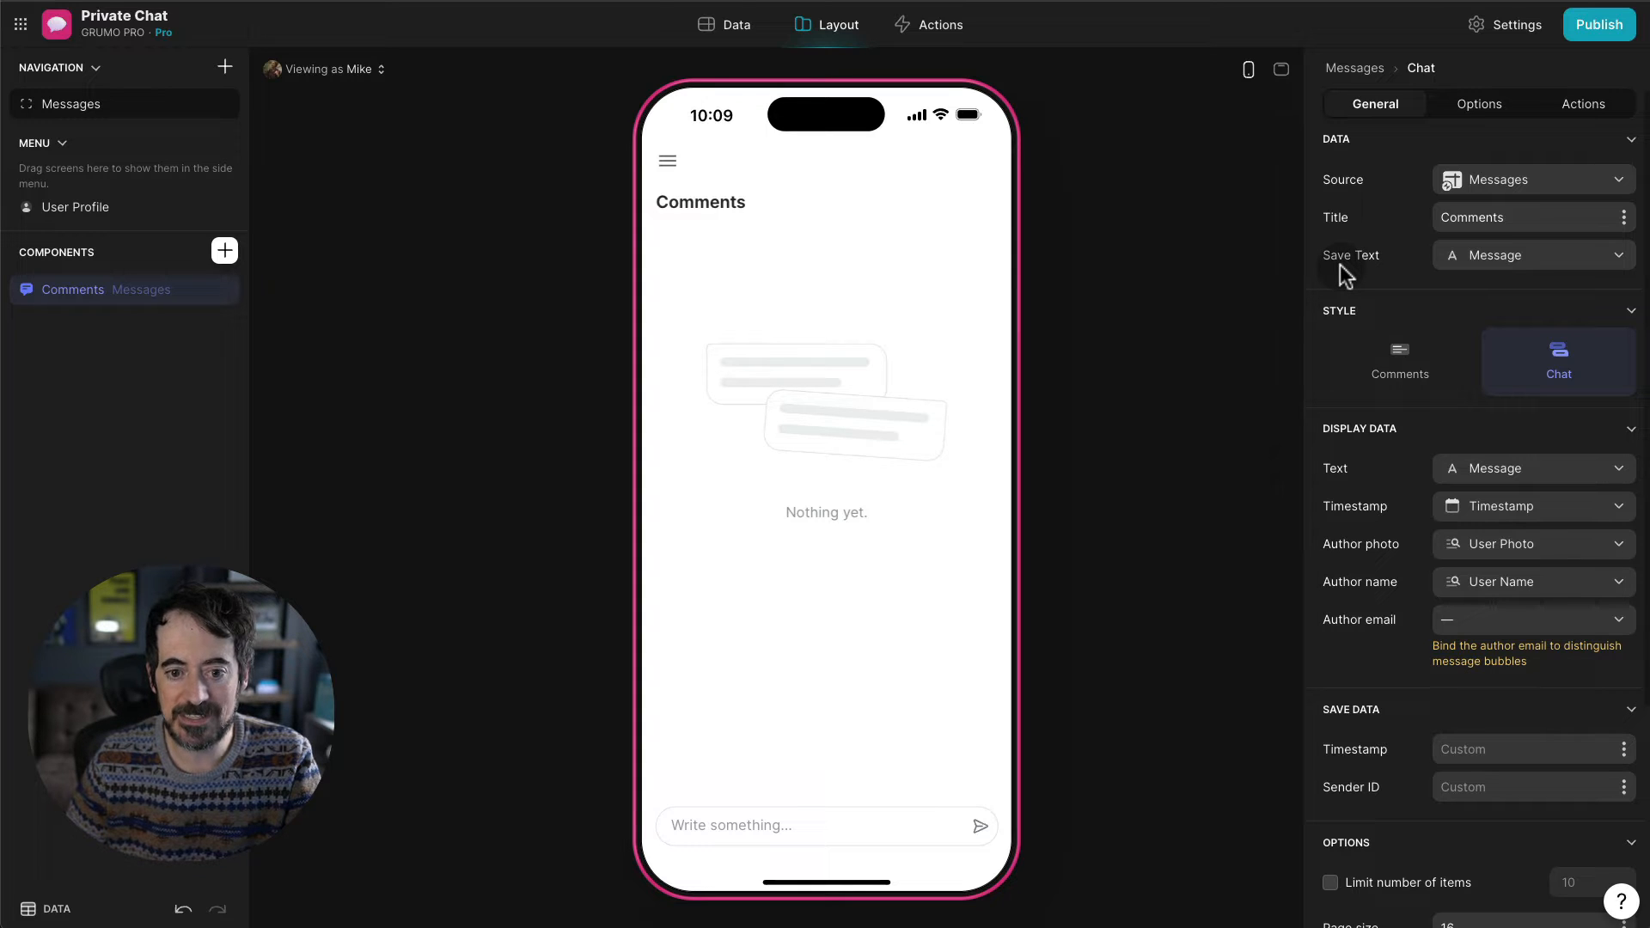
left_click(1539, 256)
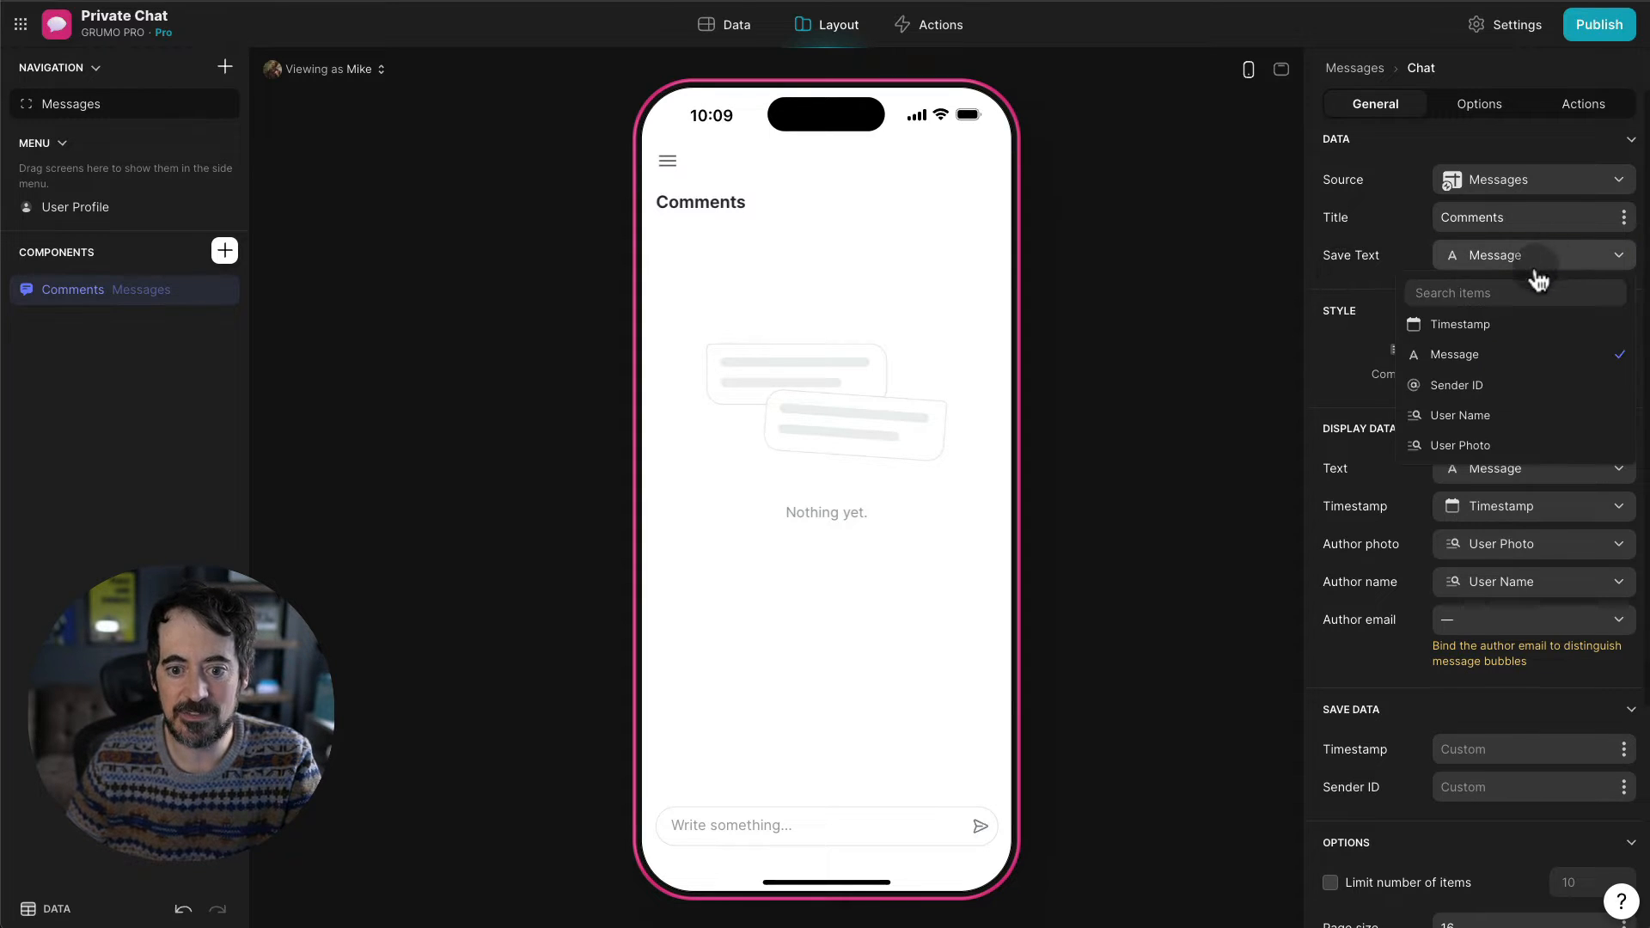
left_click(1492, 355)
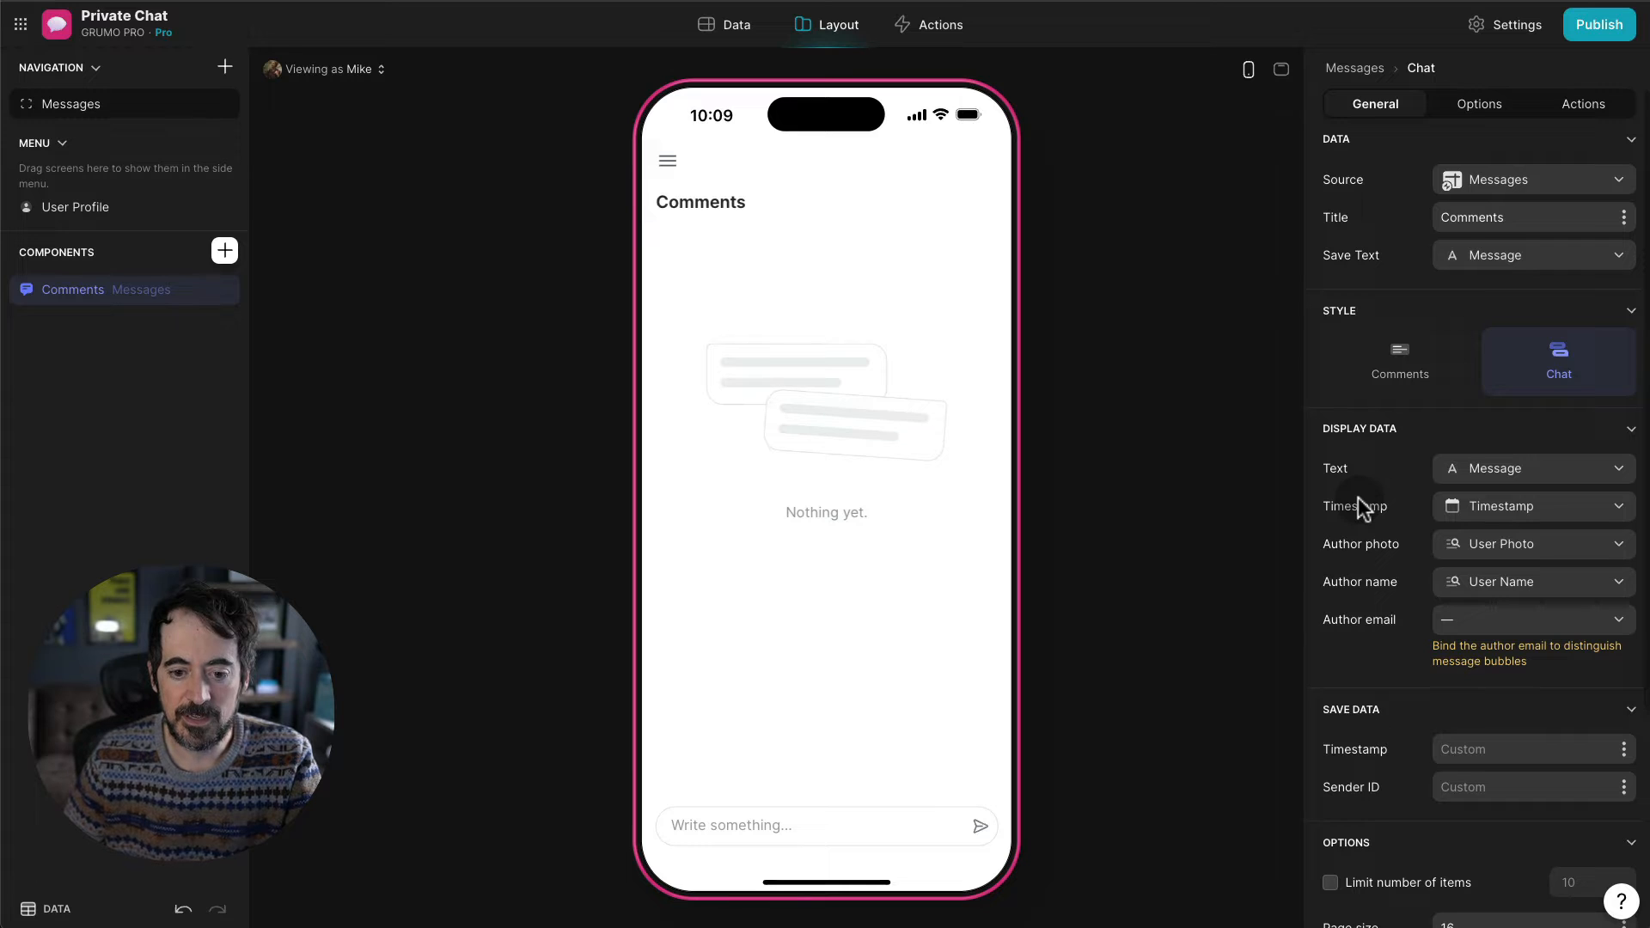
- Bind the chat's Author email to the Sender ID column
scroll(1358, 498, "down", 1)
scroll(1358, 497, "down", 1)
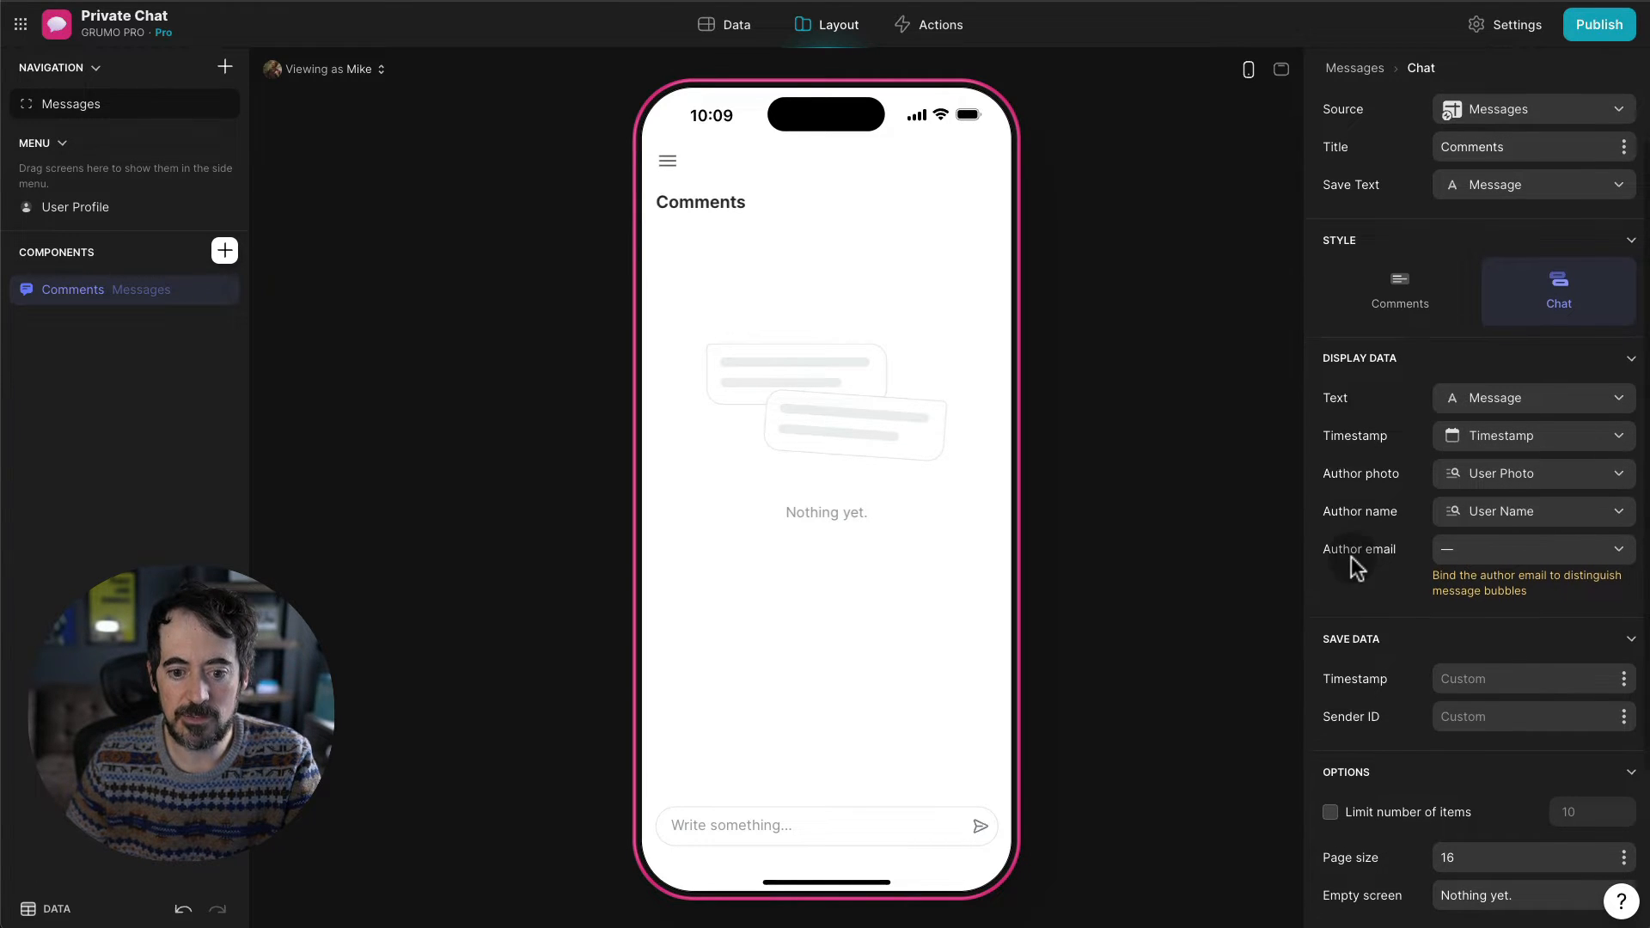
scroll(1352, 557, "down", 1)
scroll(1351, 557, "down", 1)
left_click(1500, 503)
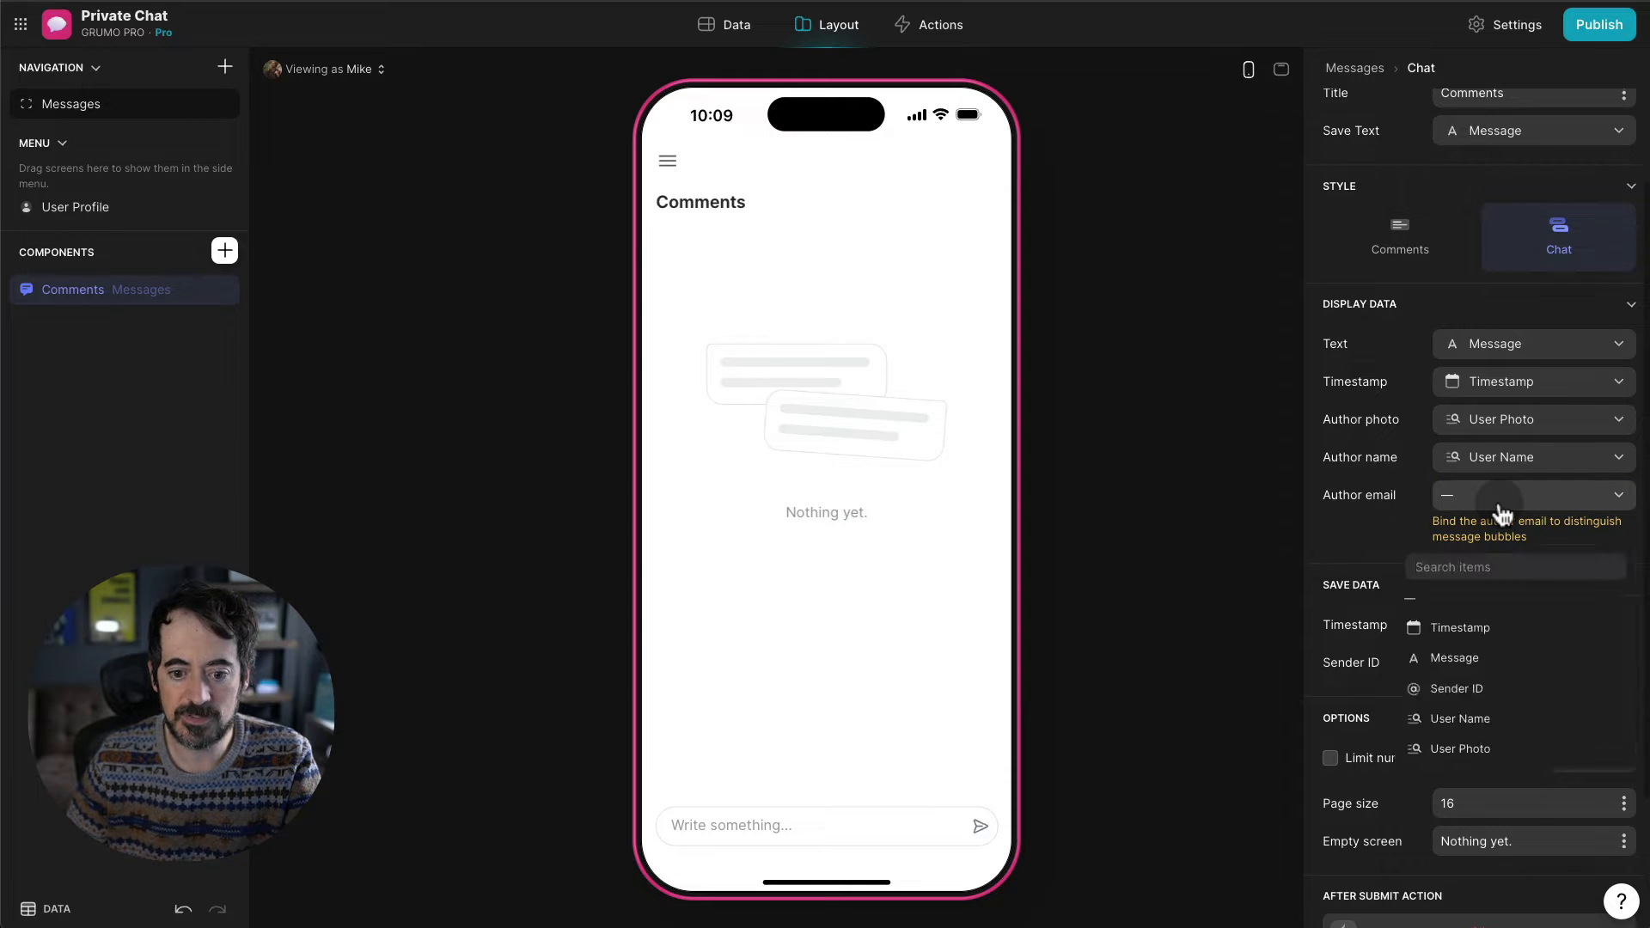
left_click(1478, 688)
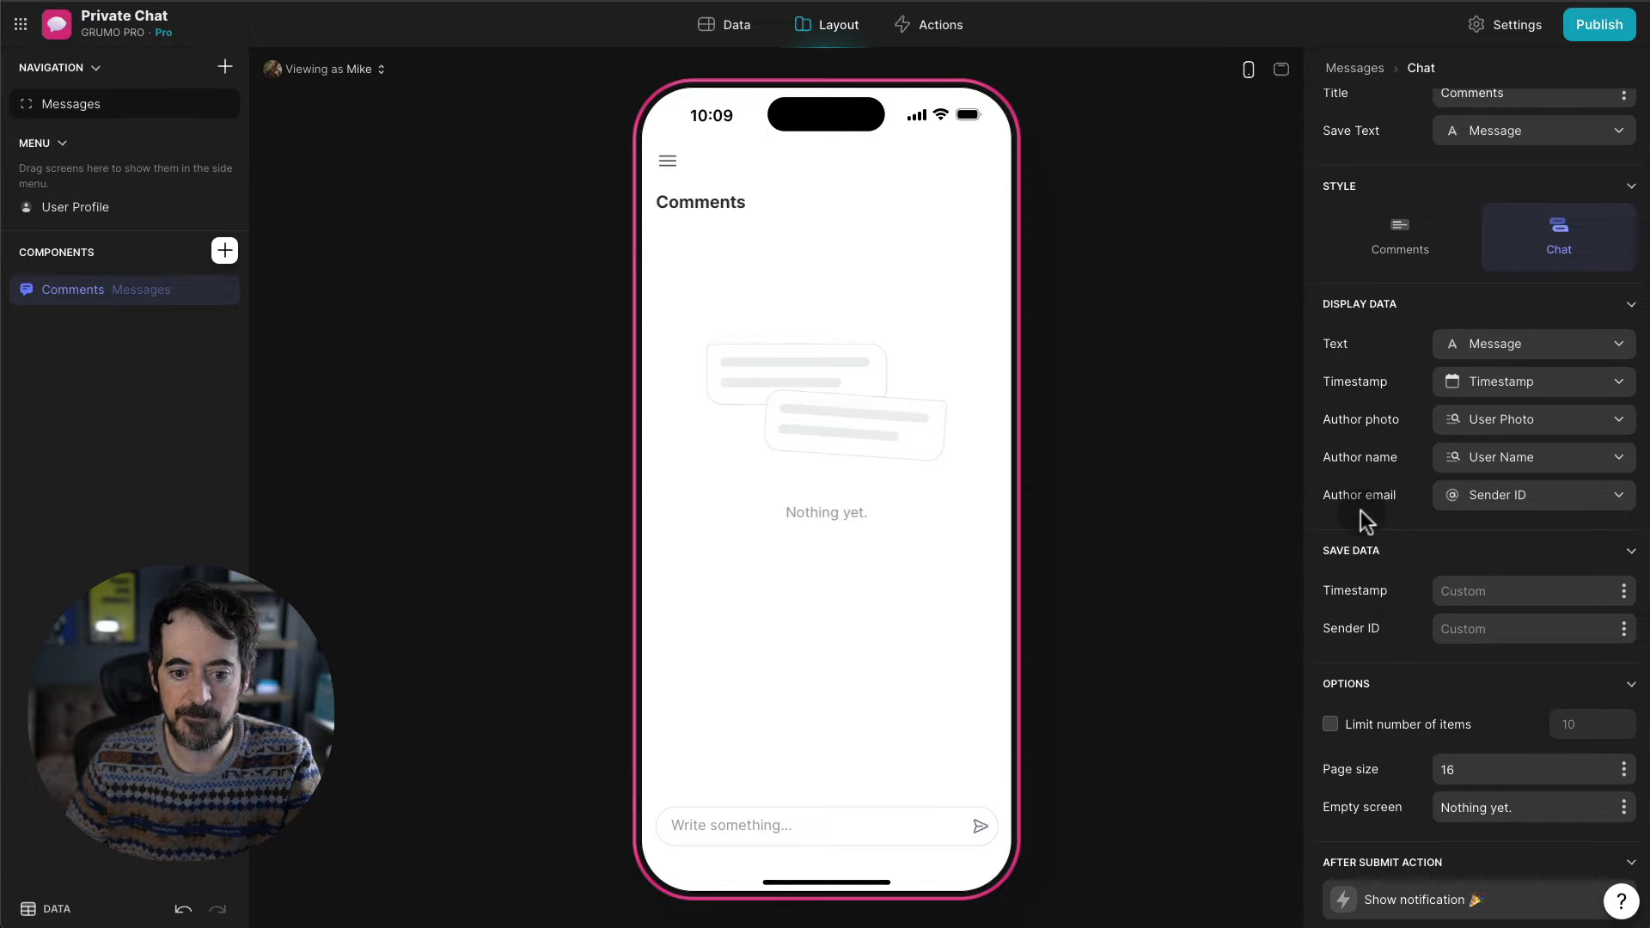
- Configure the chat to save Current date/time as Timestamp and App's user email as Sender ID
scroll(1360, 515, "down", 1)
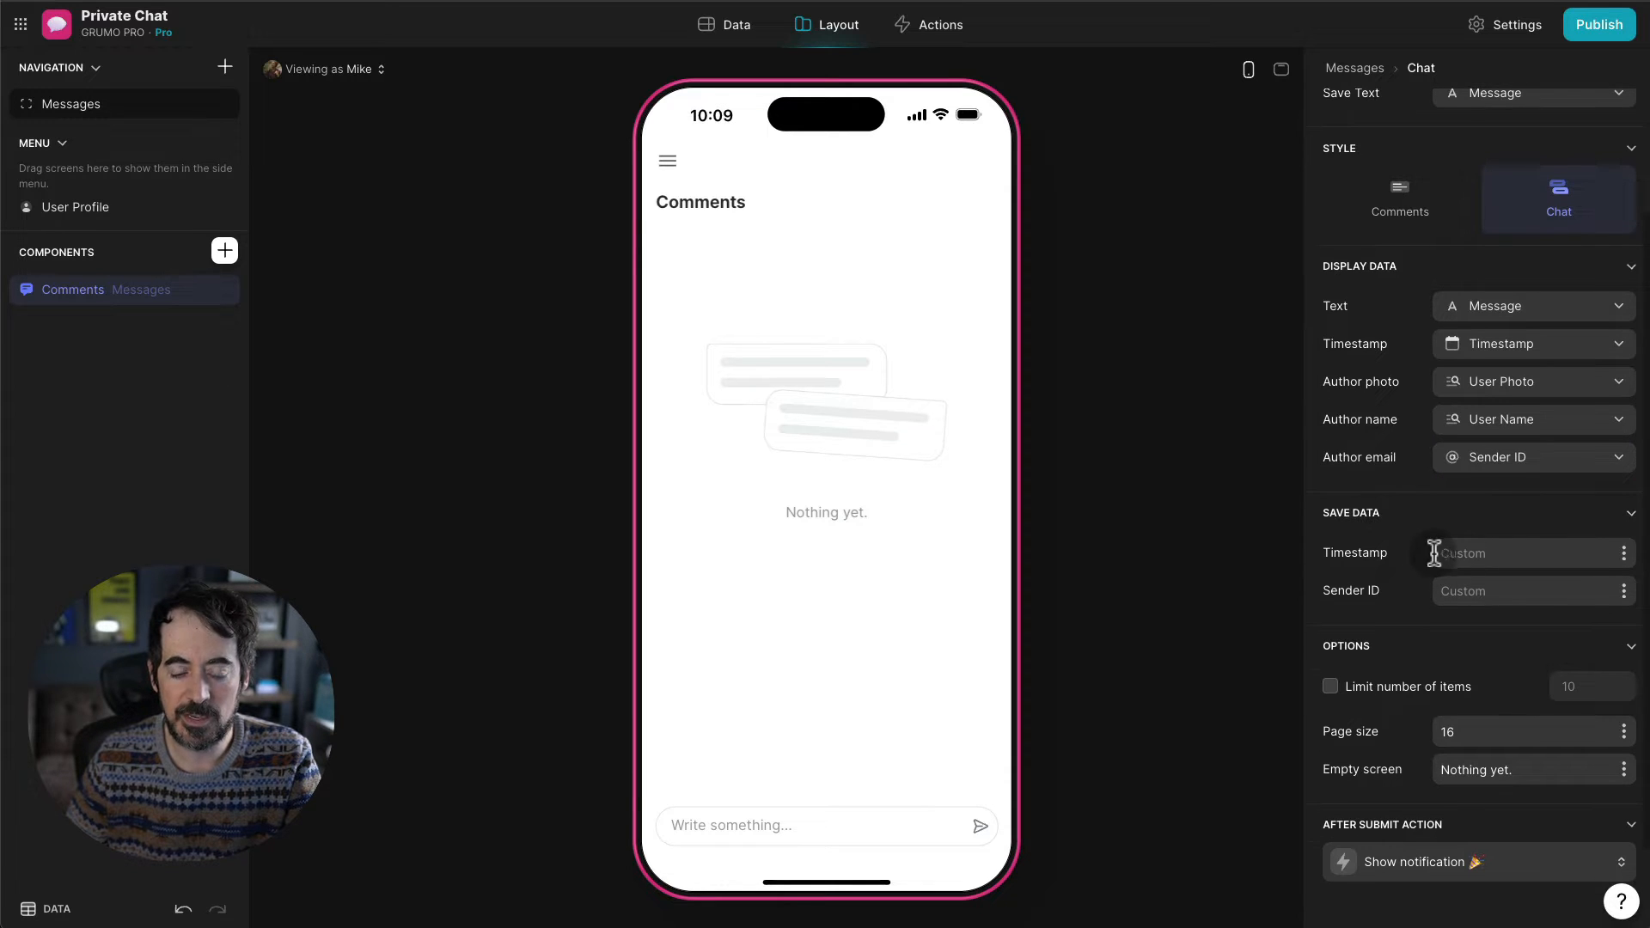
left_click(1624, 554)
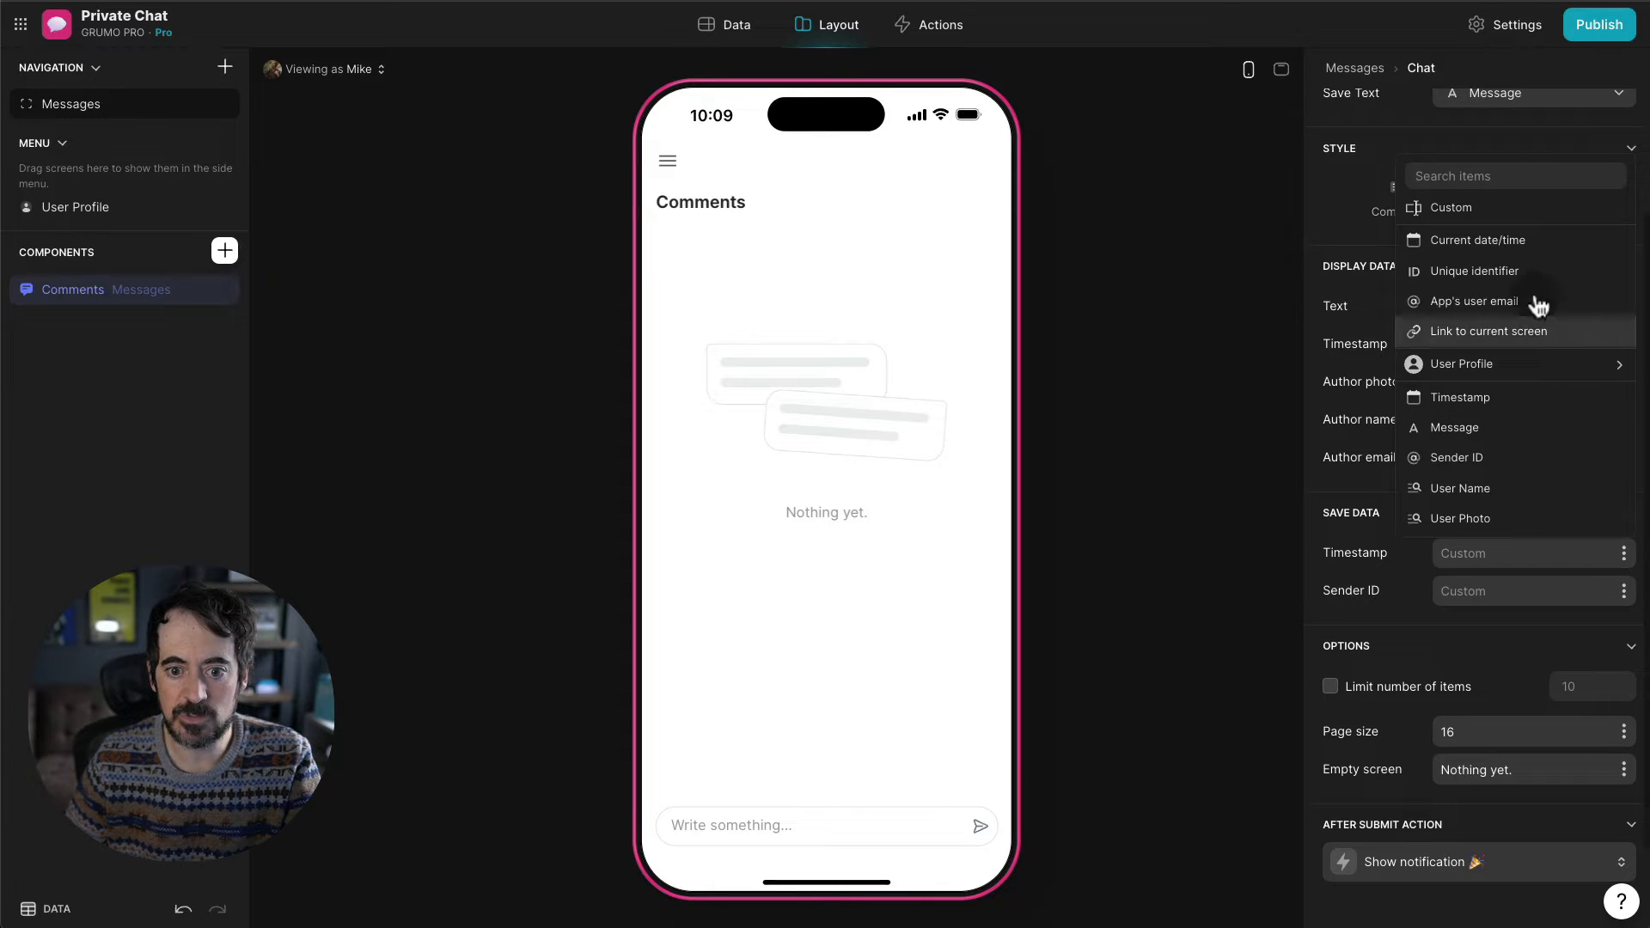
left_click(1513, 241)
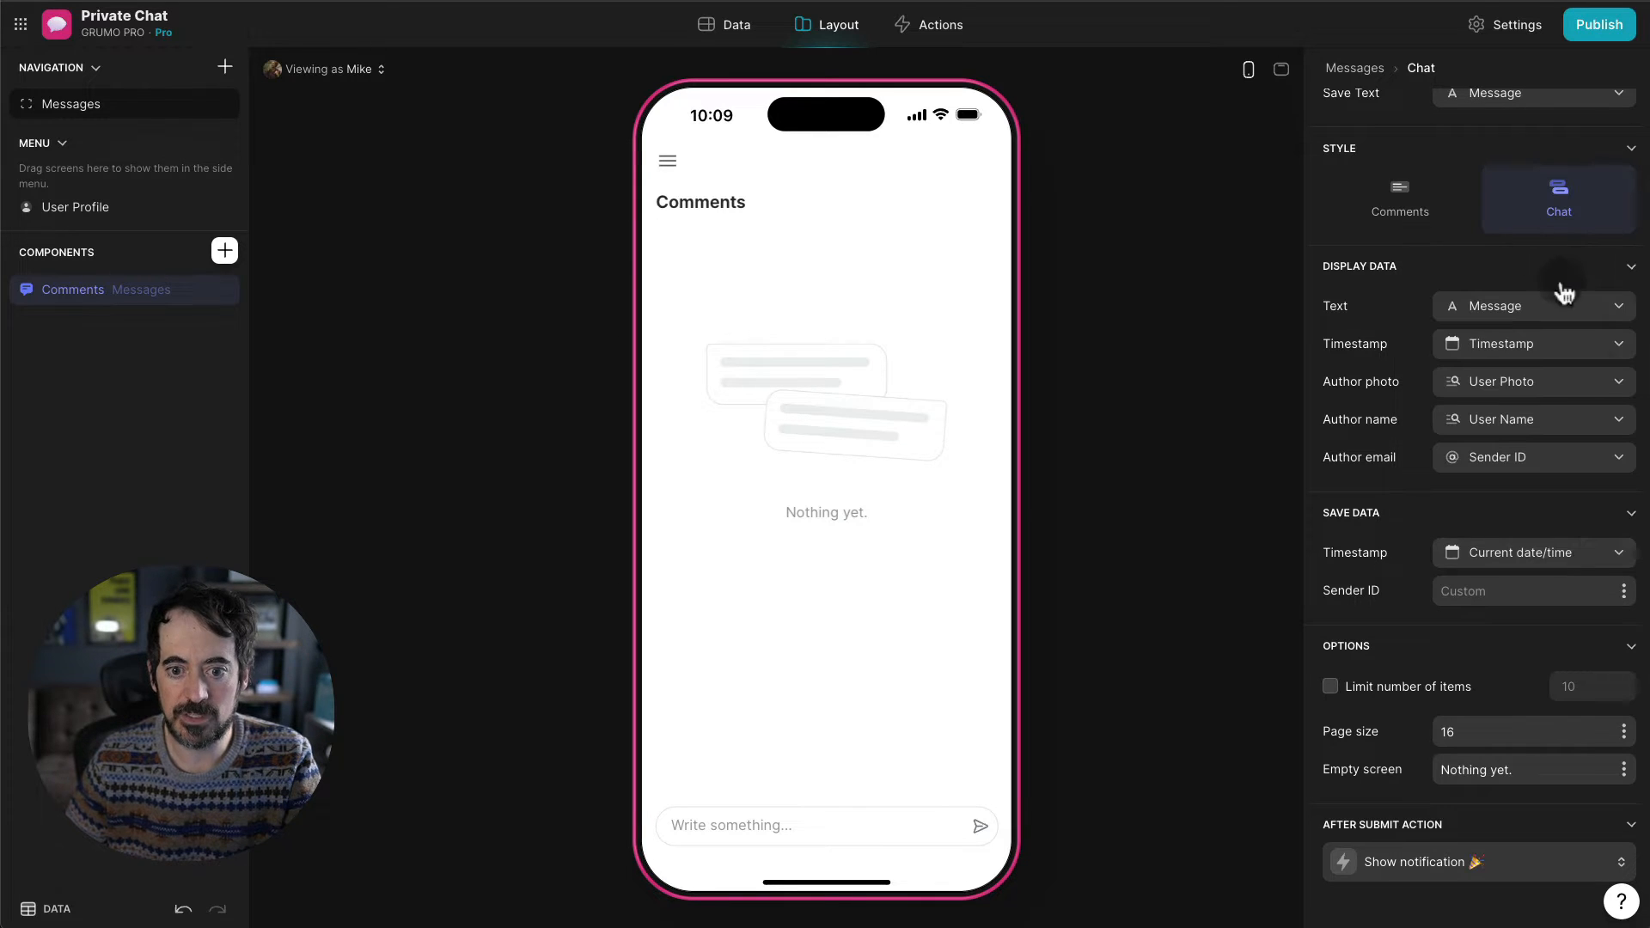
left_click(1623, 593)
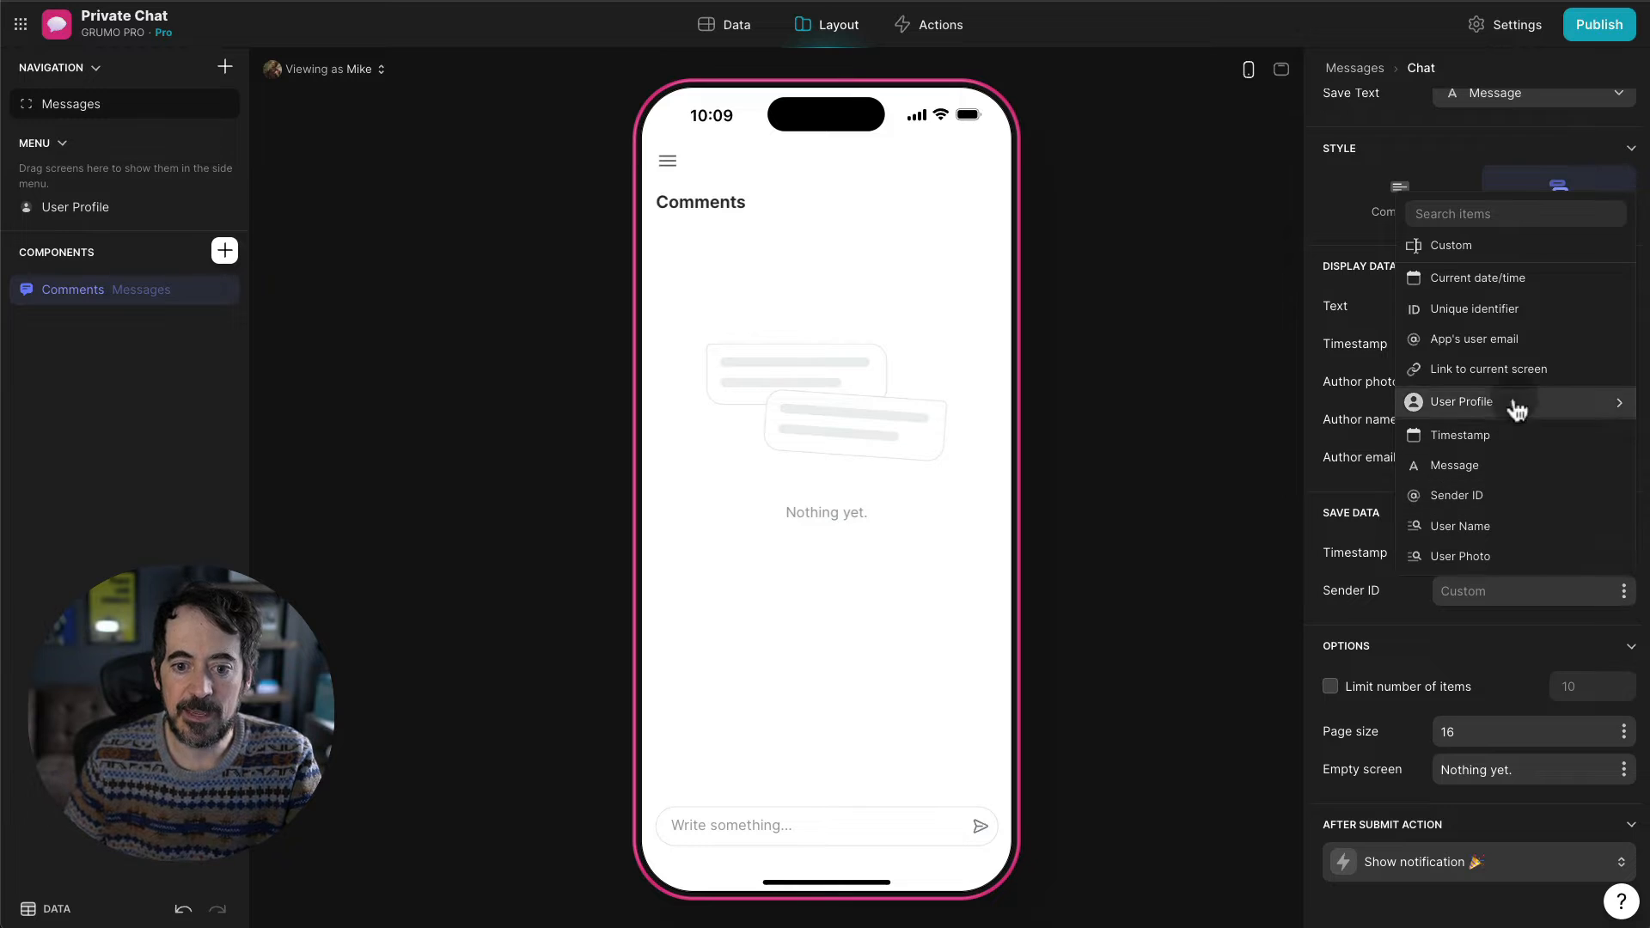
left_click(1504, 344)
scroll(1434, 623, "down", 2)
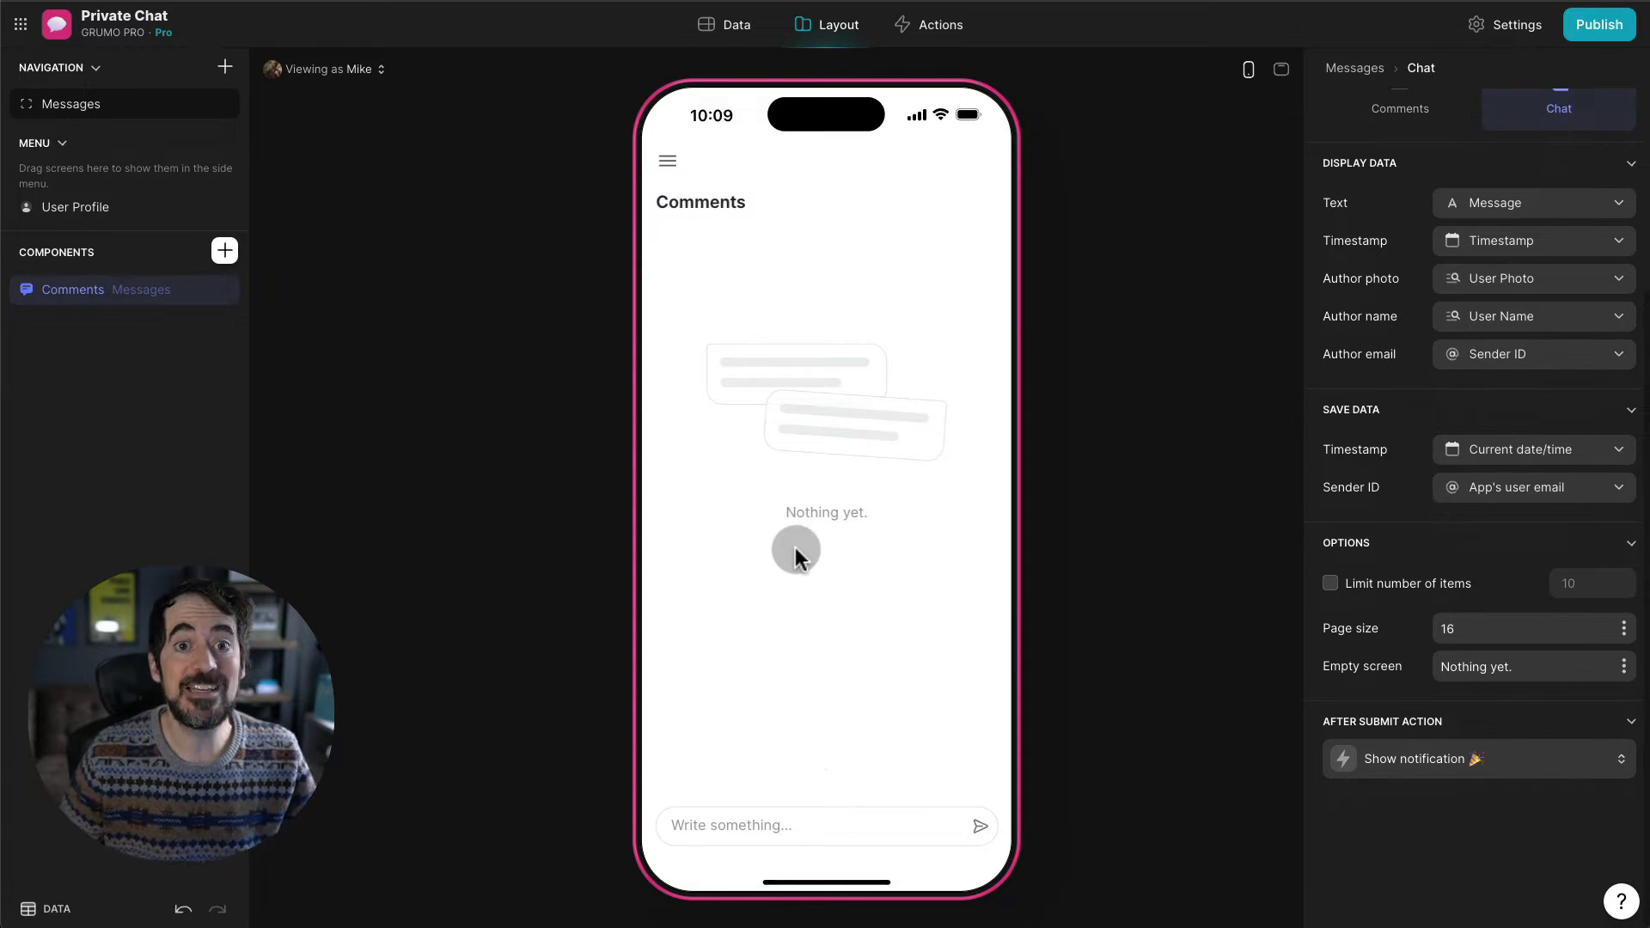
- Send a test message in the chat preview that starts with "Hello I'm" and the first user's name
left_click(780, 822)
type("He")
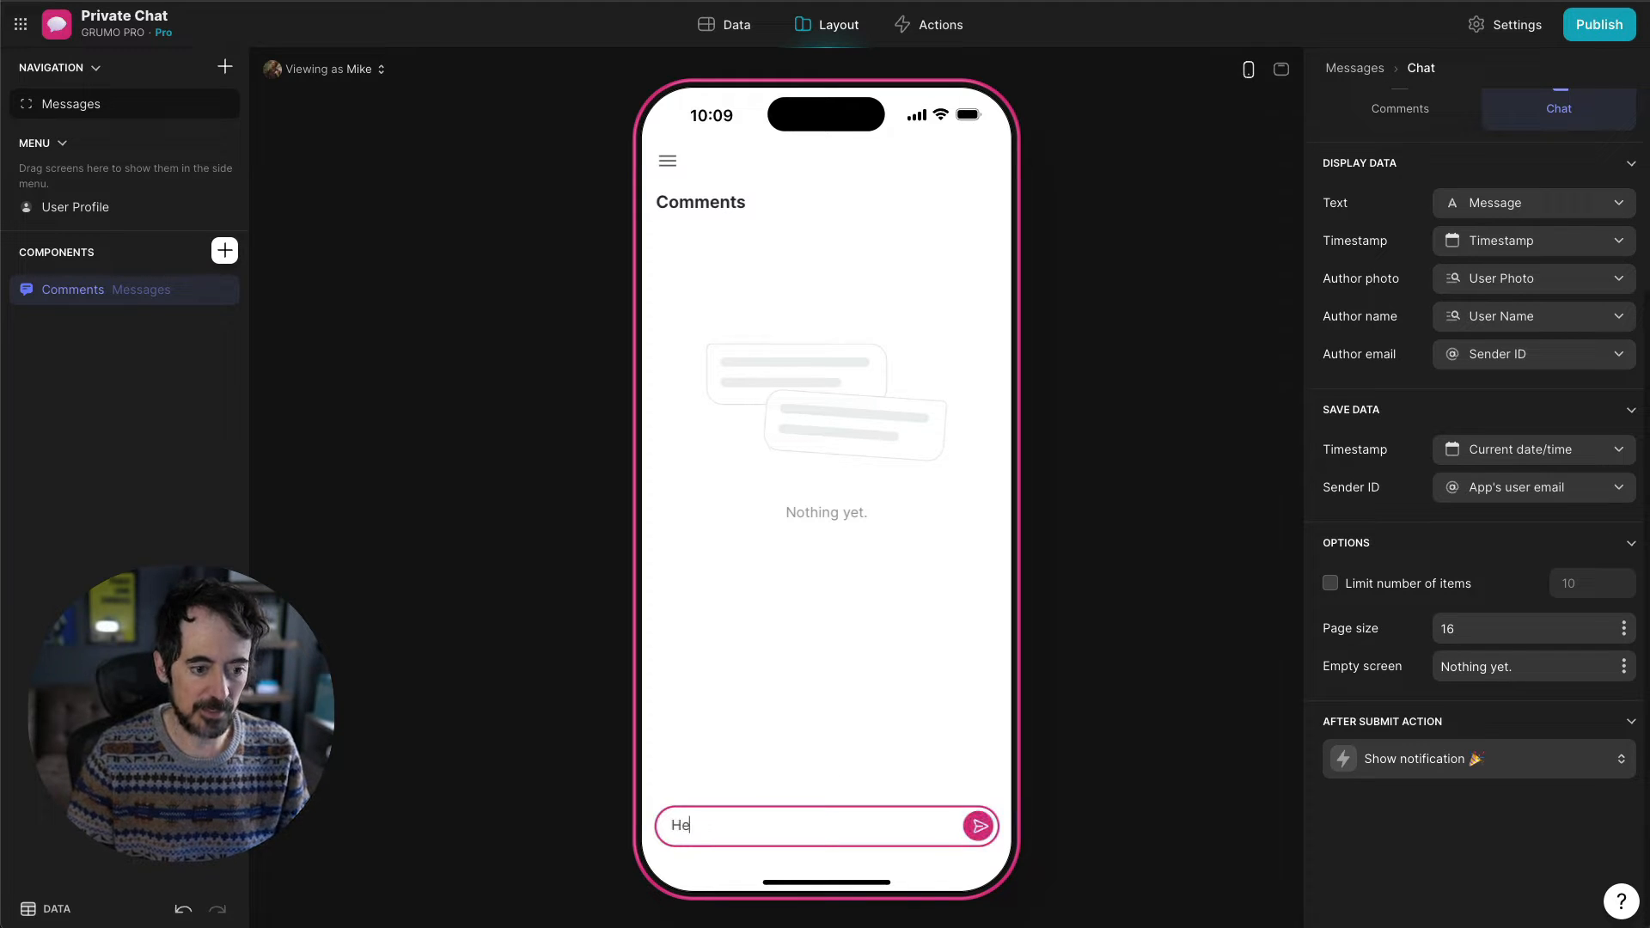
type("llo I'm Mike")
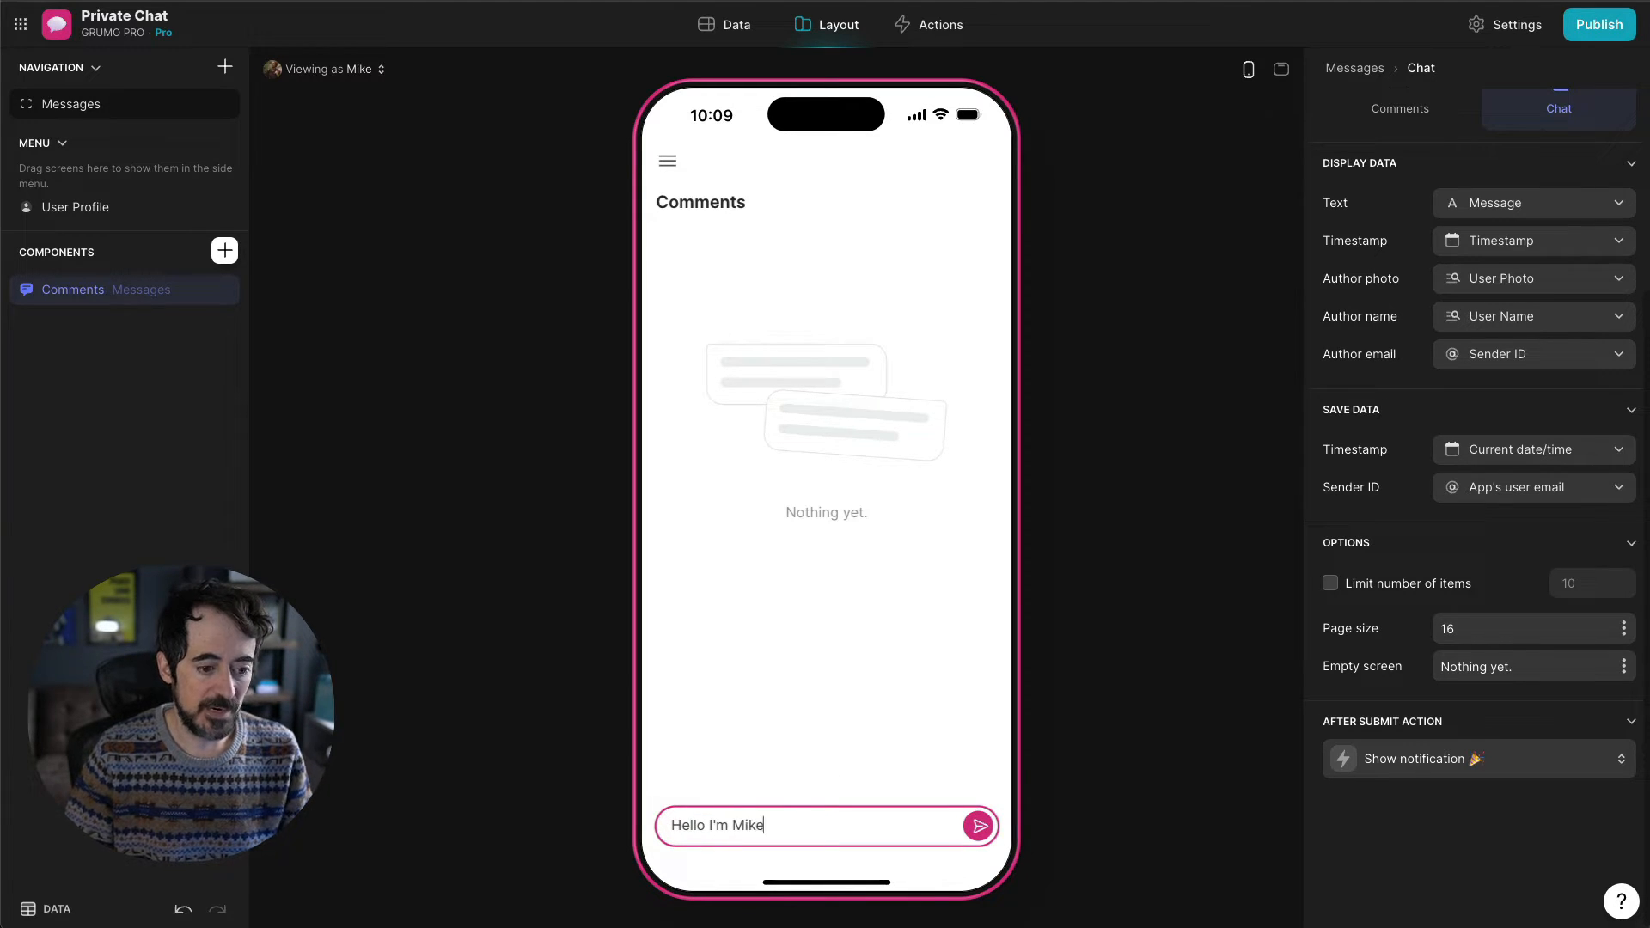
key("Return")
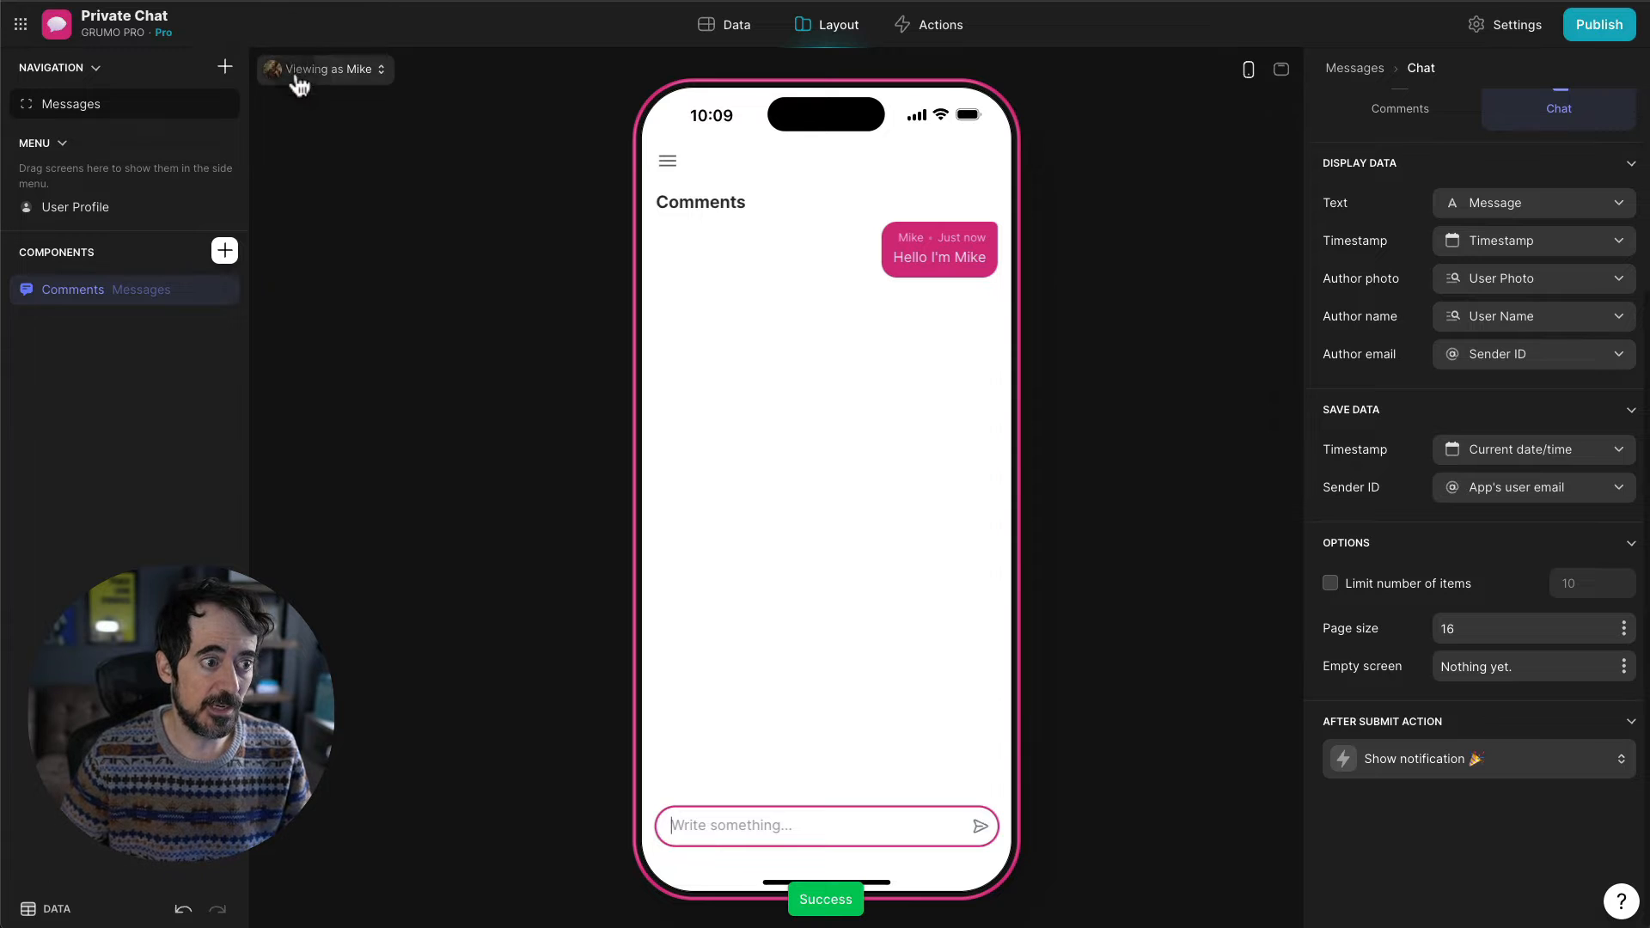
- Preview the app as the second user and send "Hello I'm" followed by that user's name
left_click(318, 69)
left_click(335, 234)
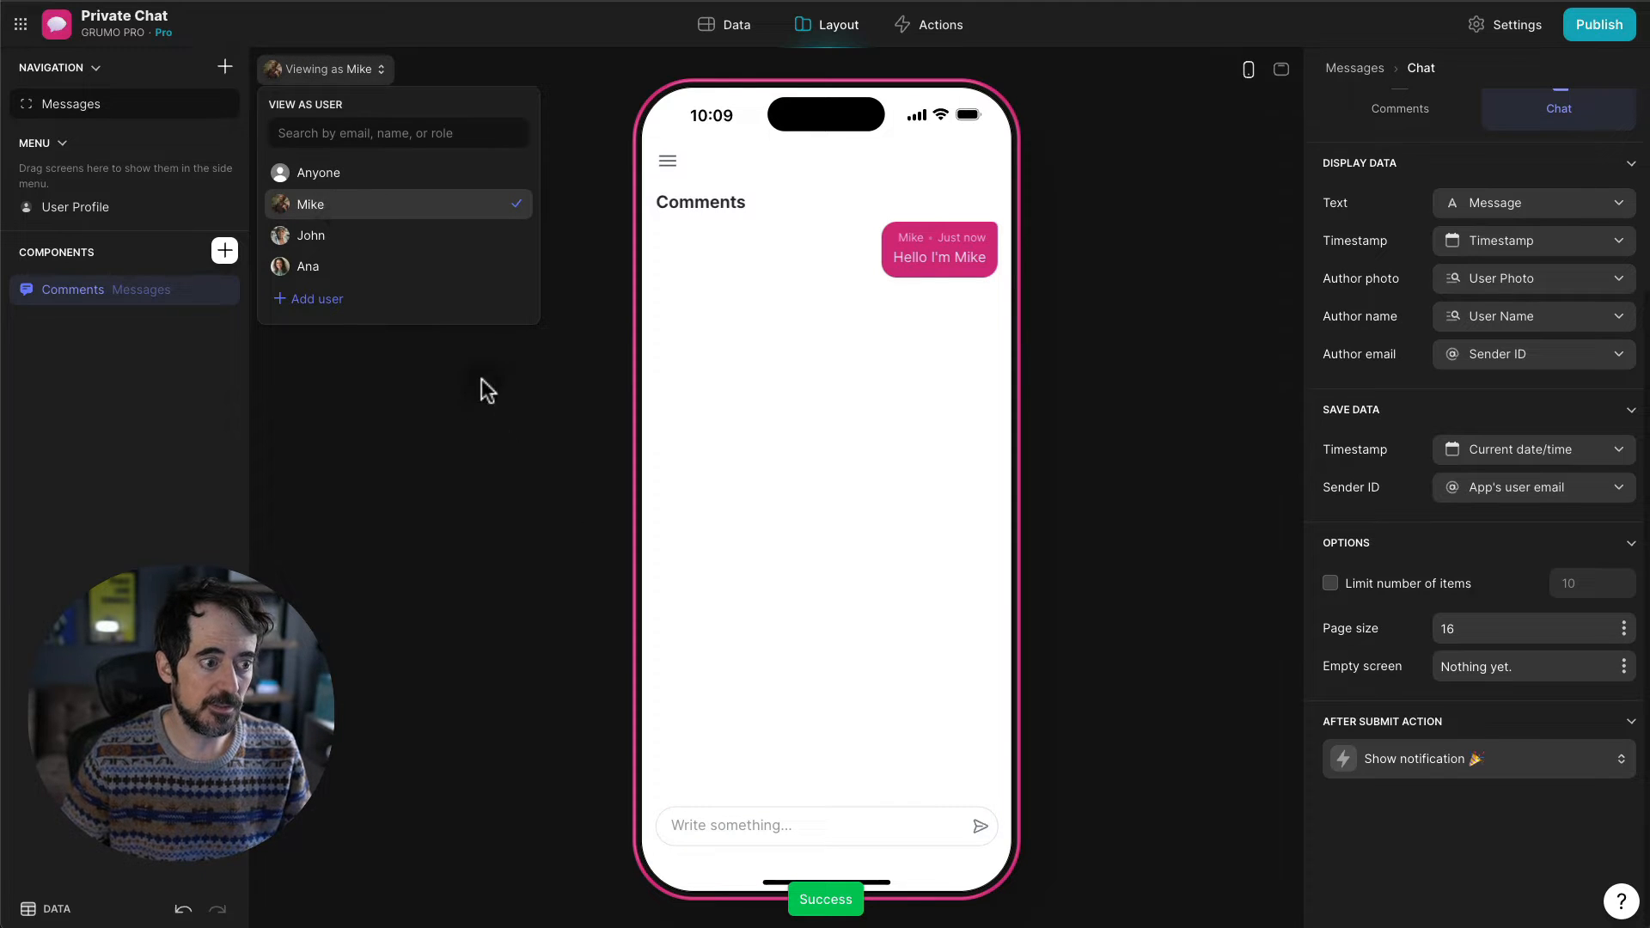
left_click(735, 827)
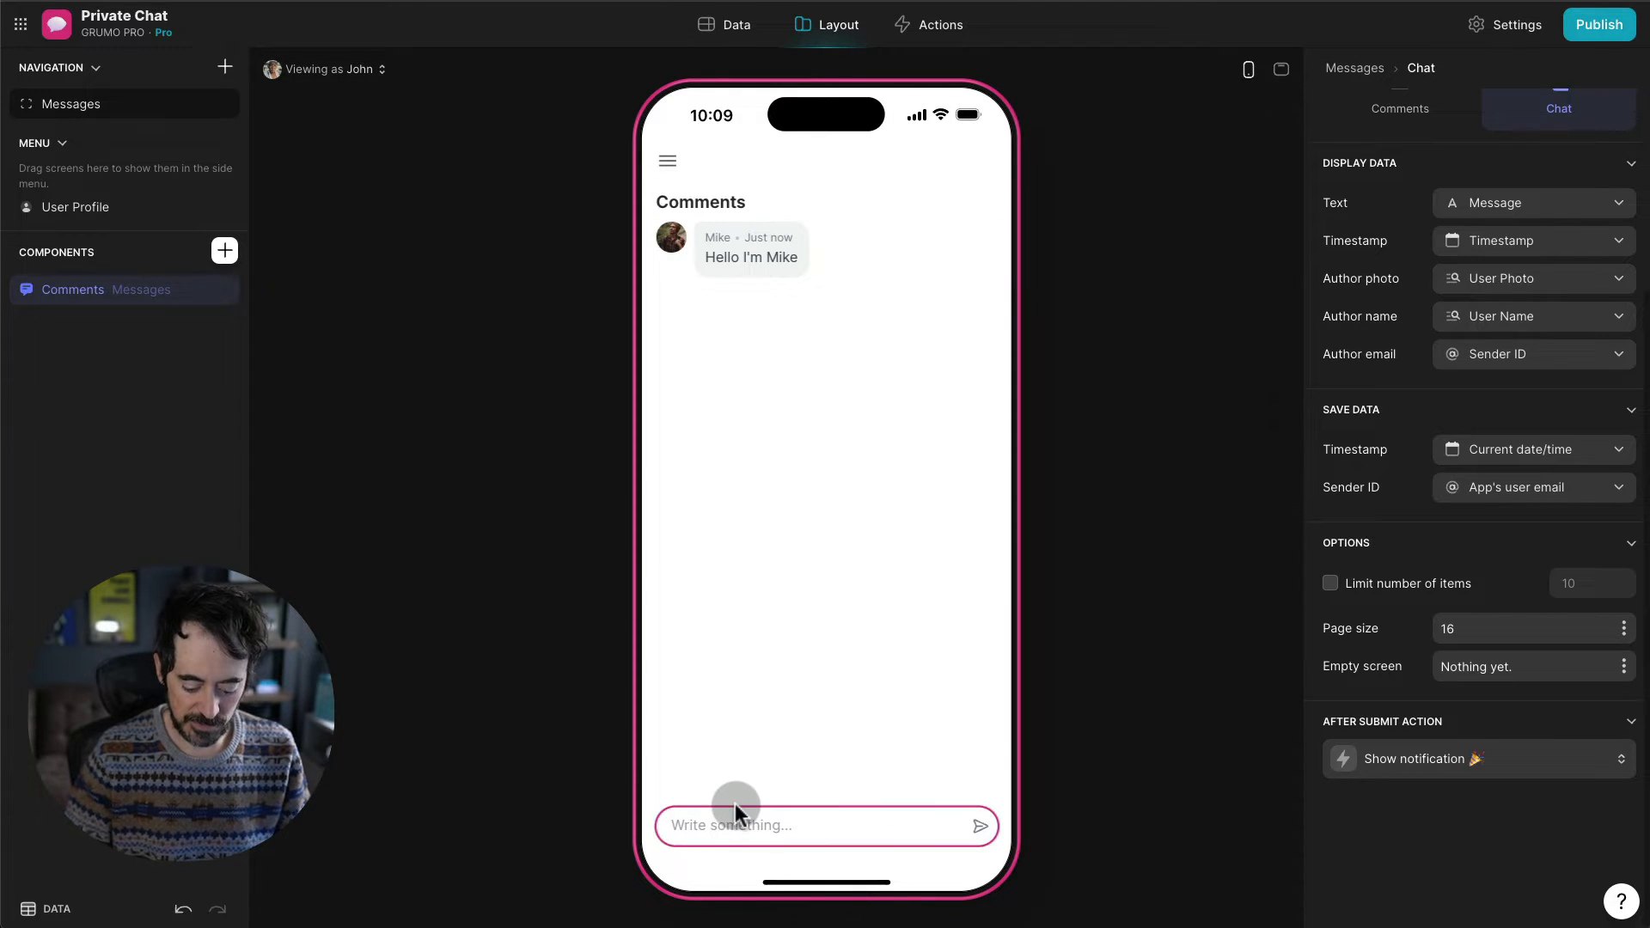
type("Hello I'")
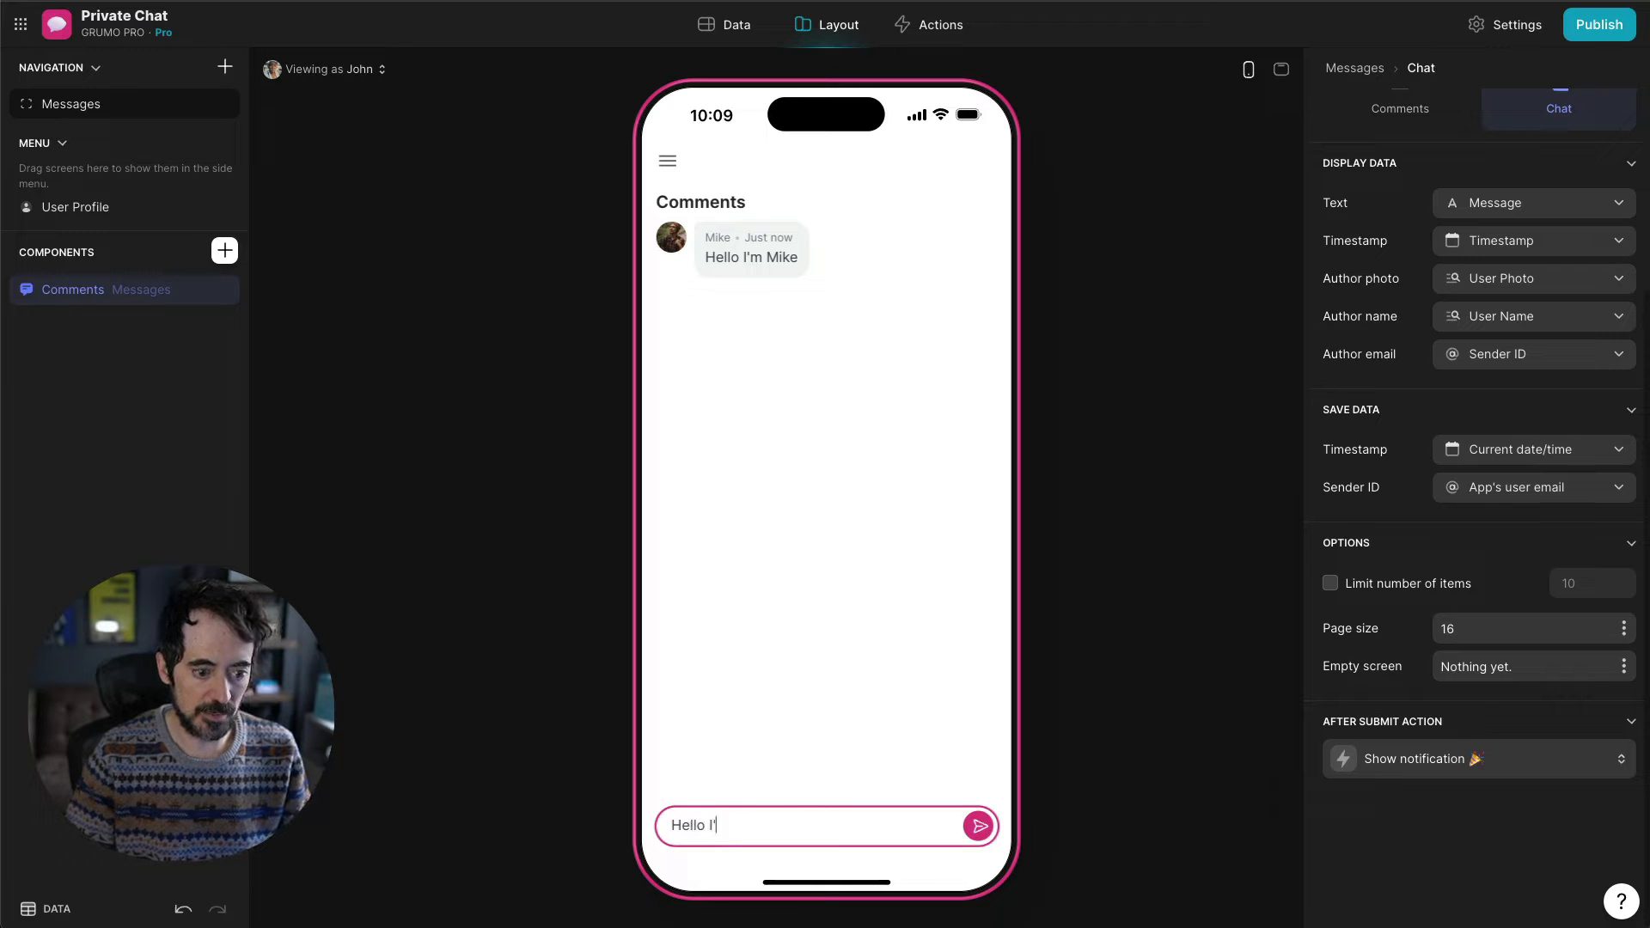
type("m John")
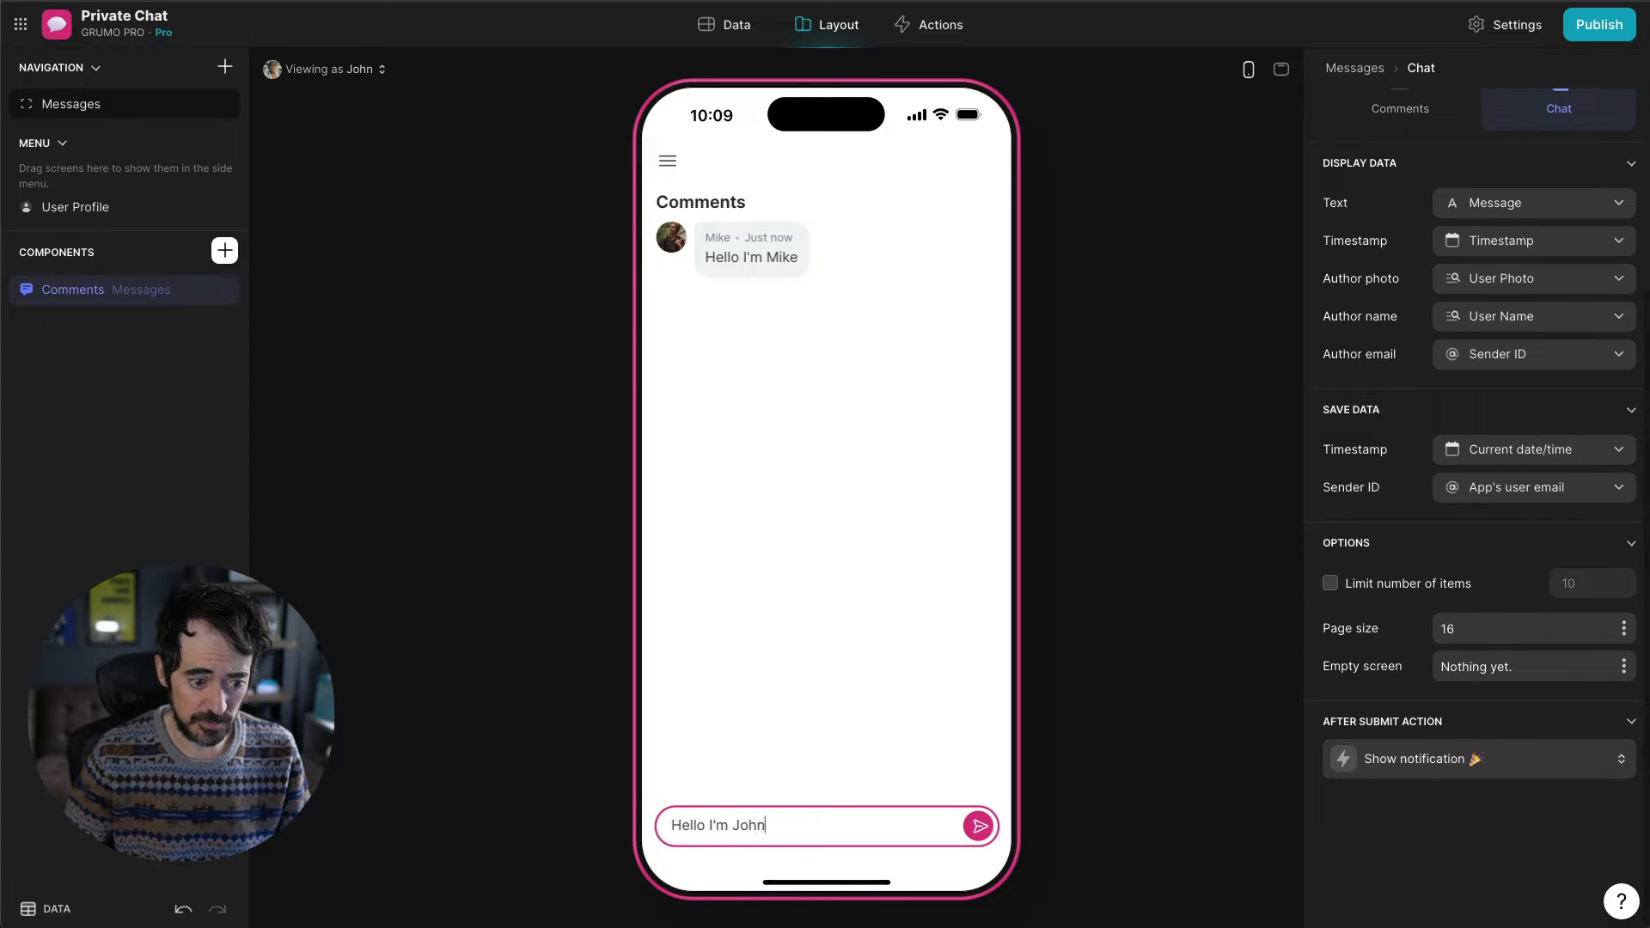
key("Return")
- Preview the app as the third user and send "Hello I'm" followed by that user's name
left_click(375, 68)
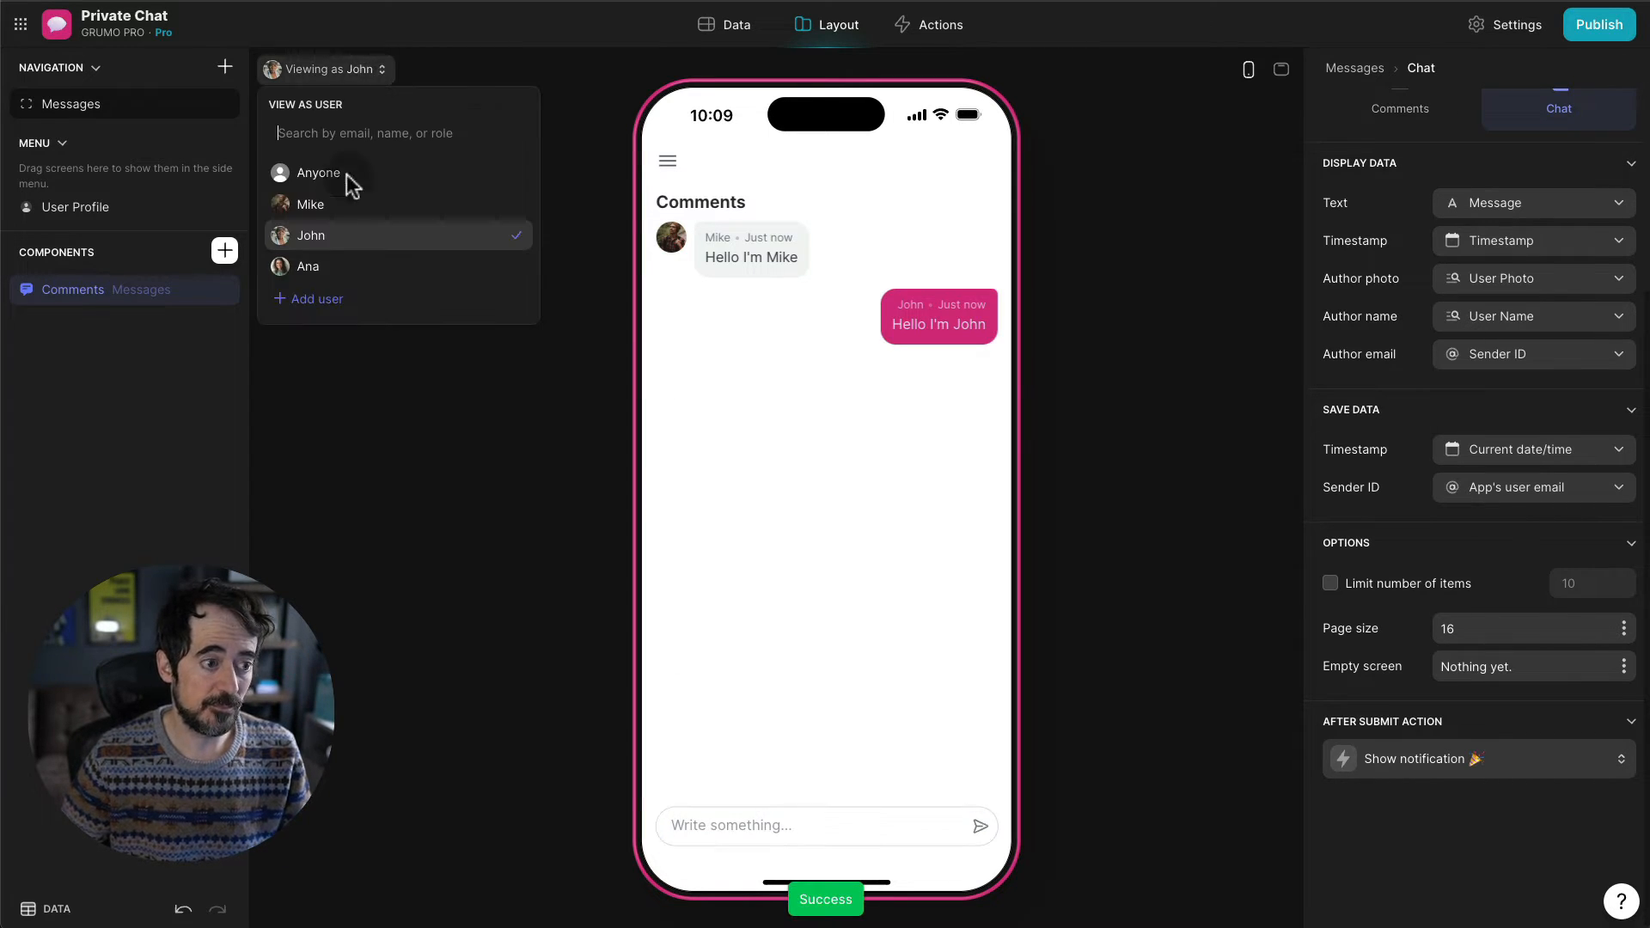
left_click(335, 273)
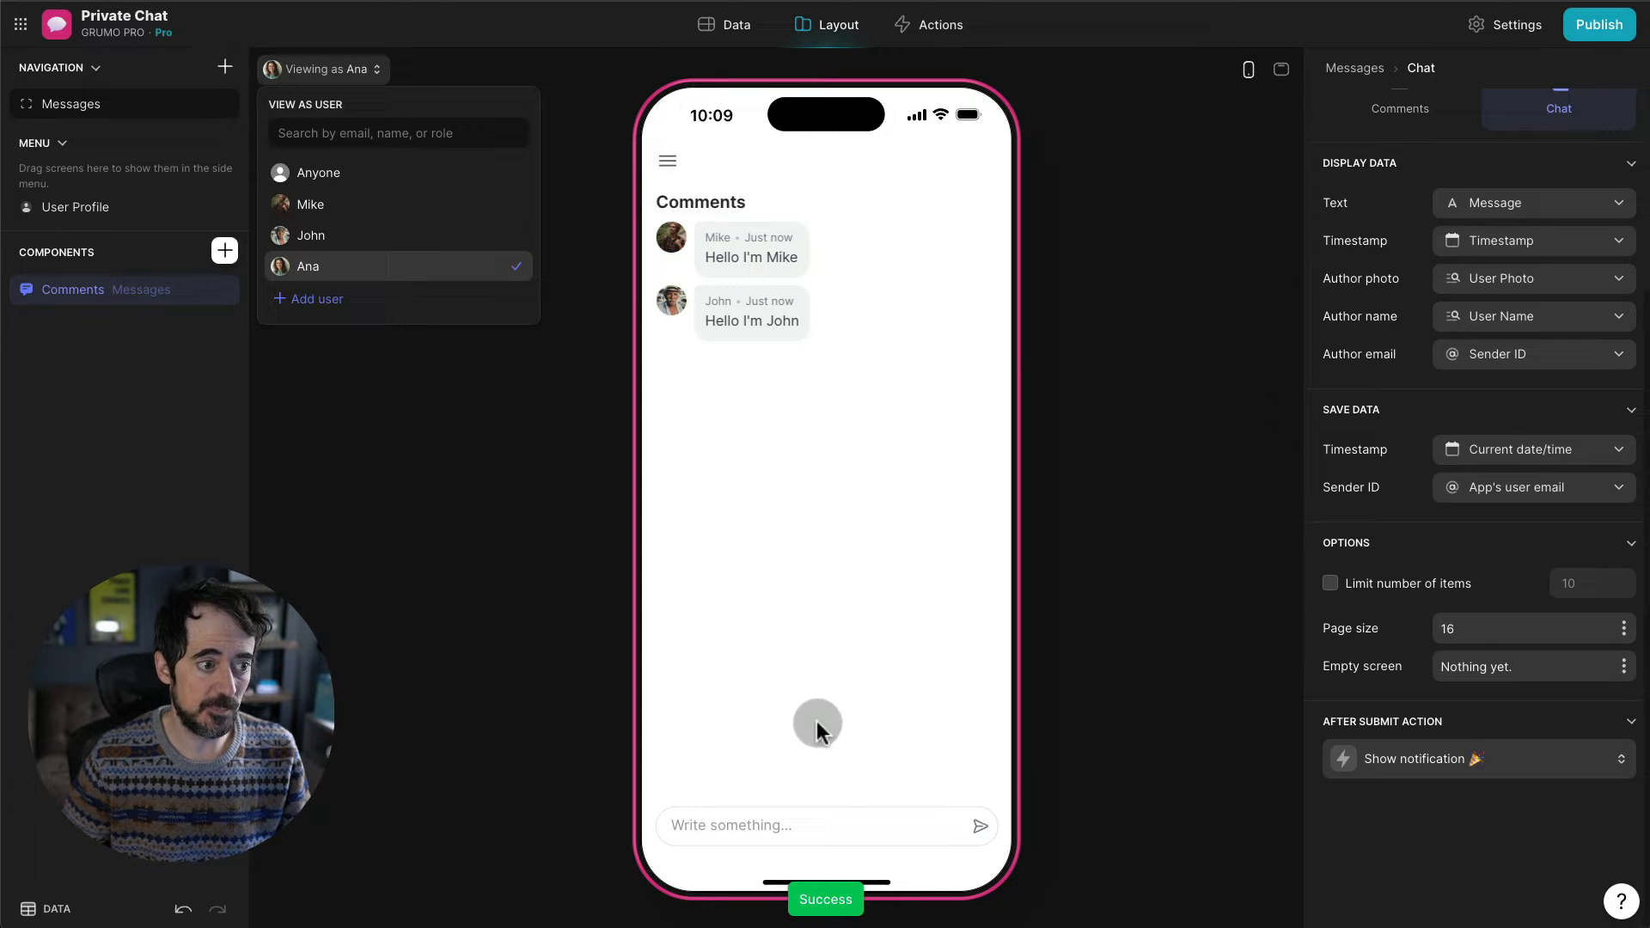
left_click(759, 822)
type("Hello ")
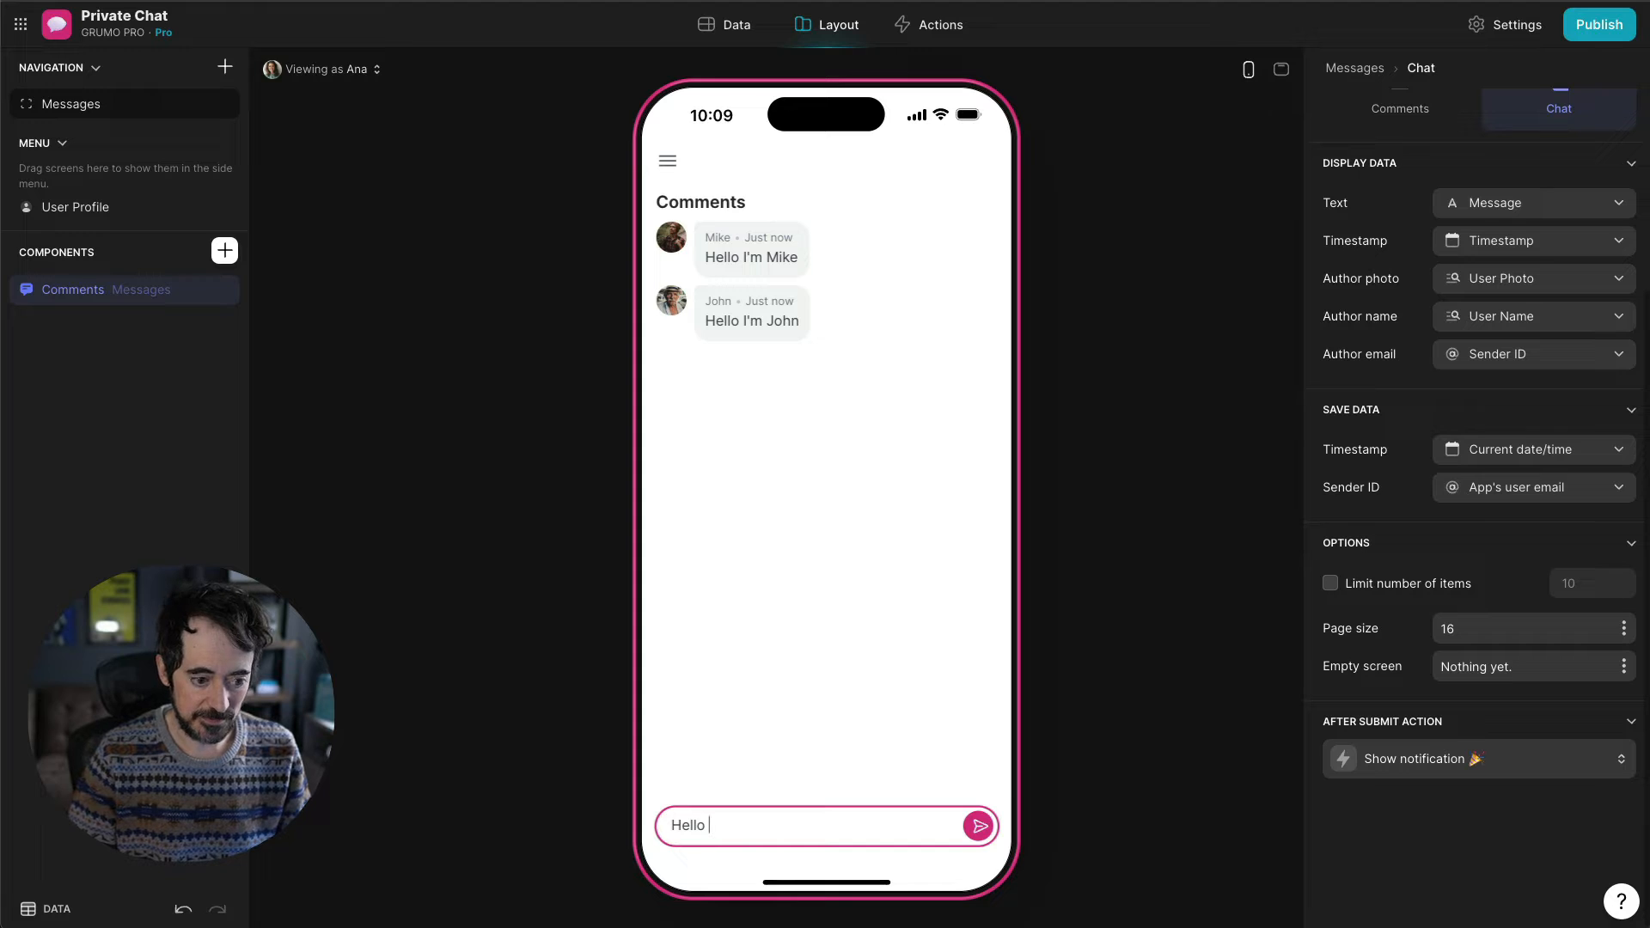
type("I'm")
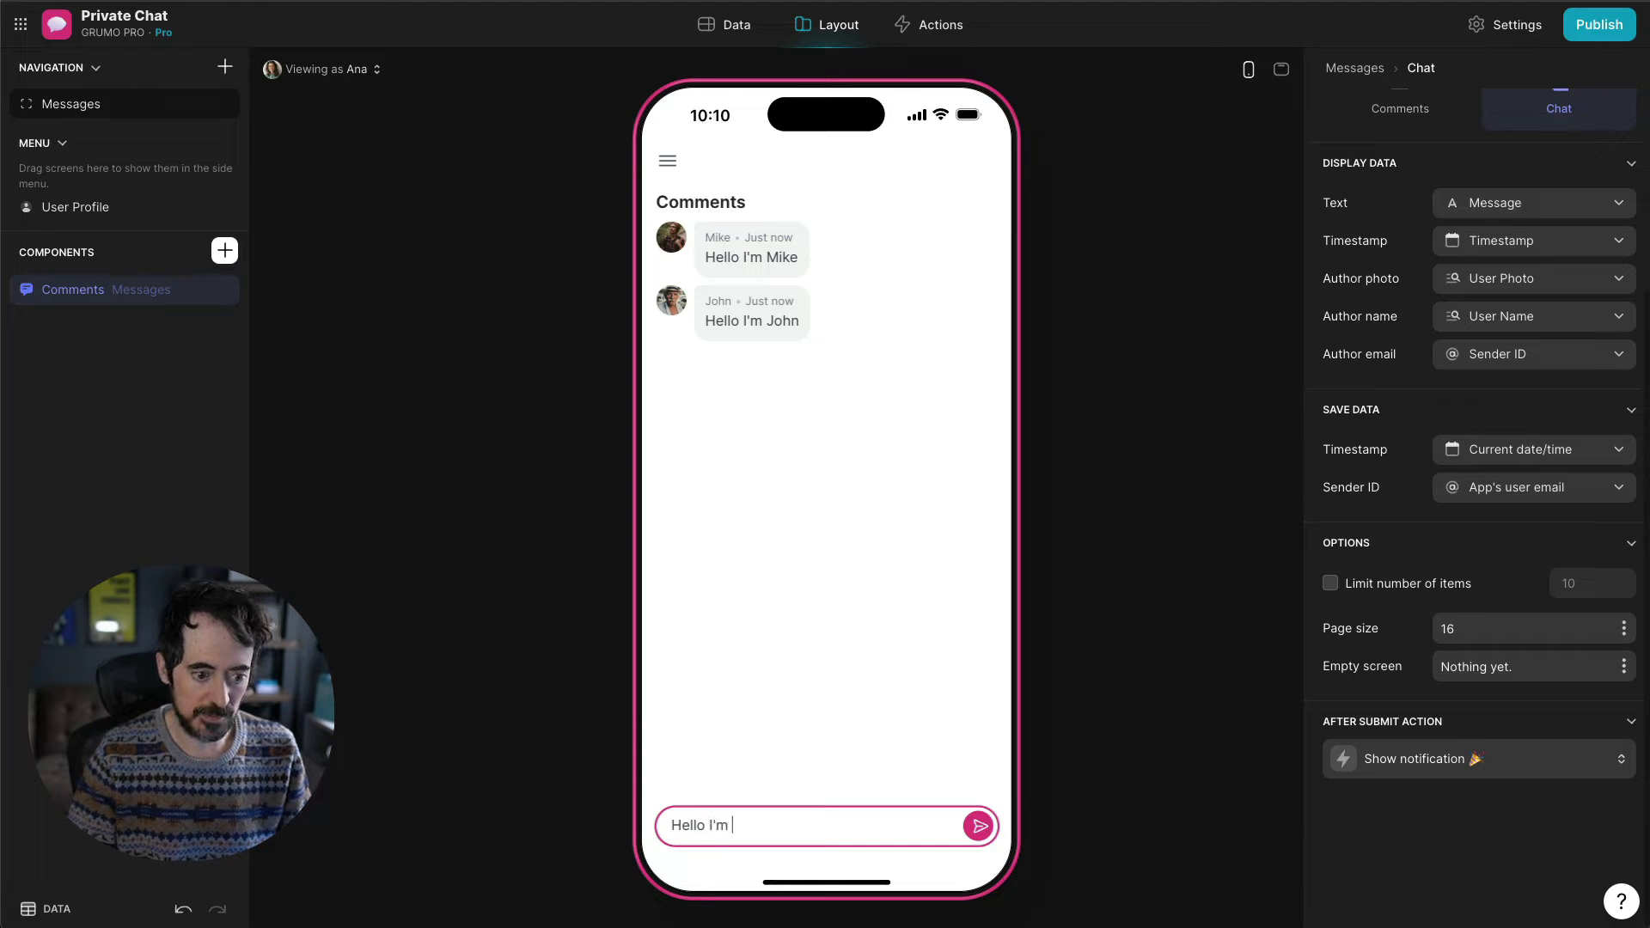
type(" Ana")
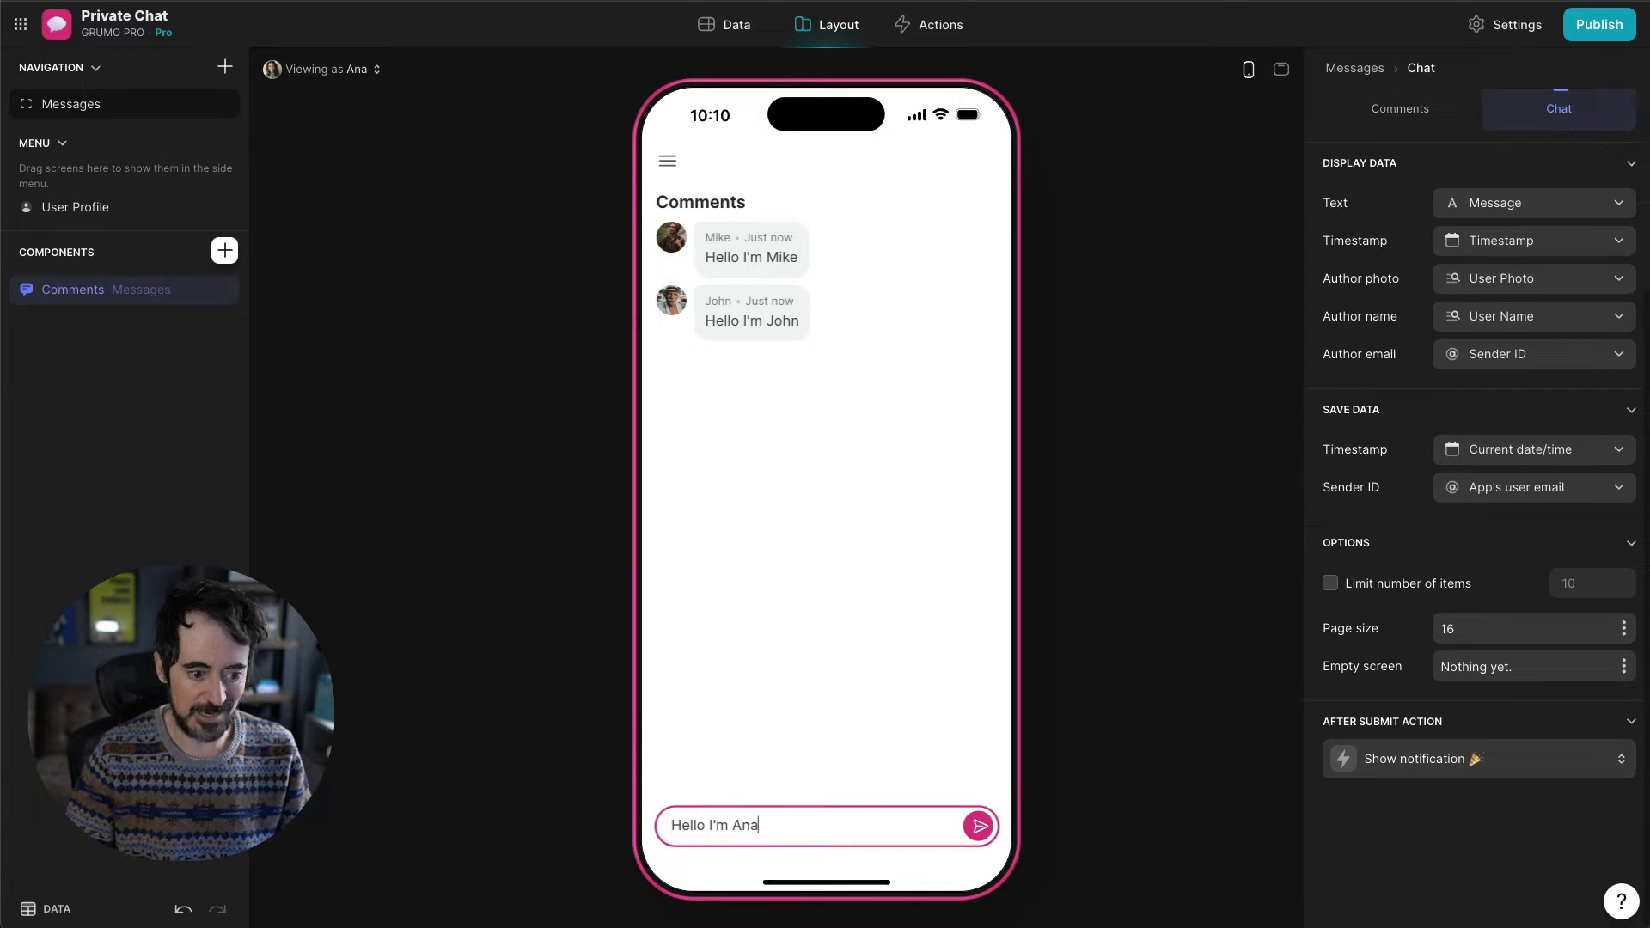
key("Return")
left_click(806, 398)
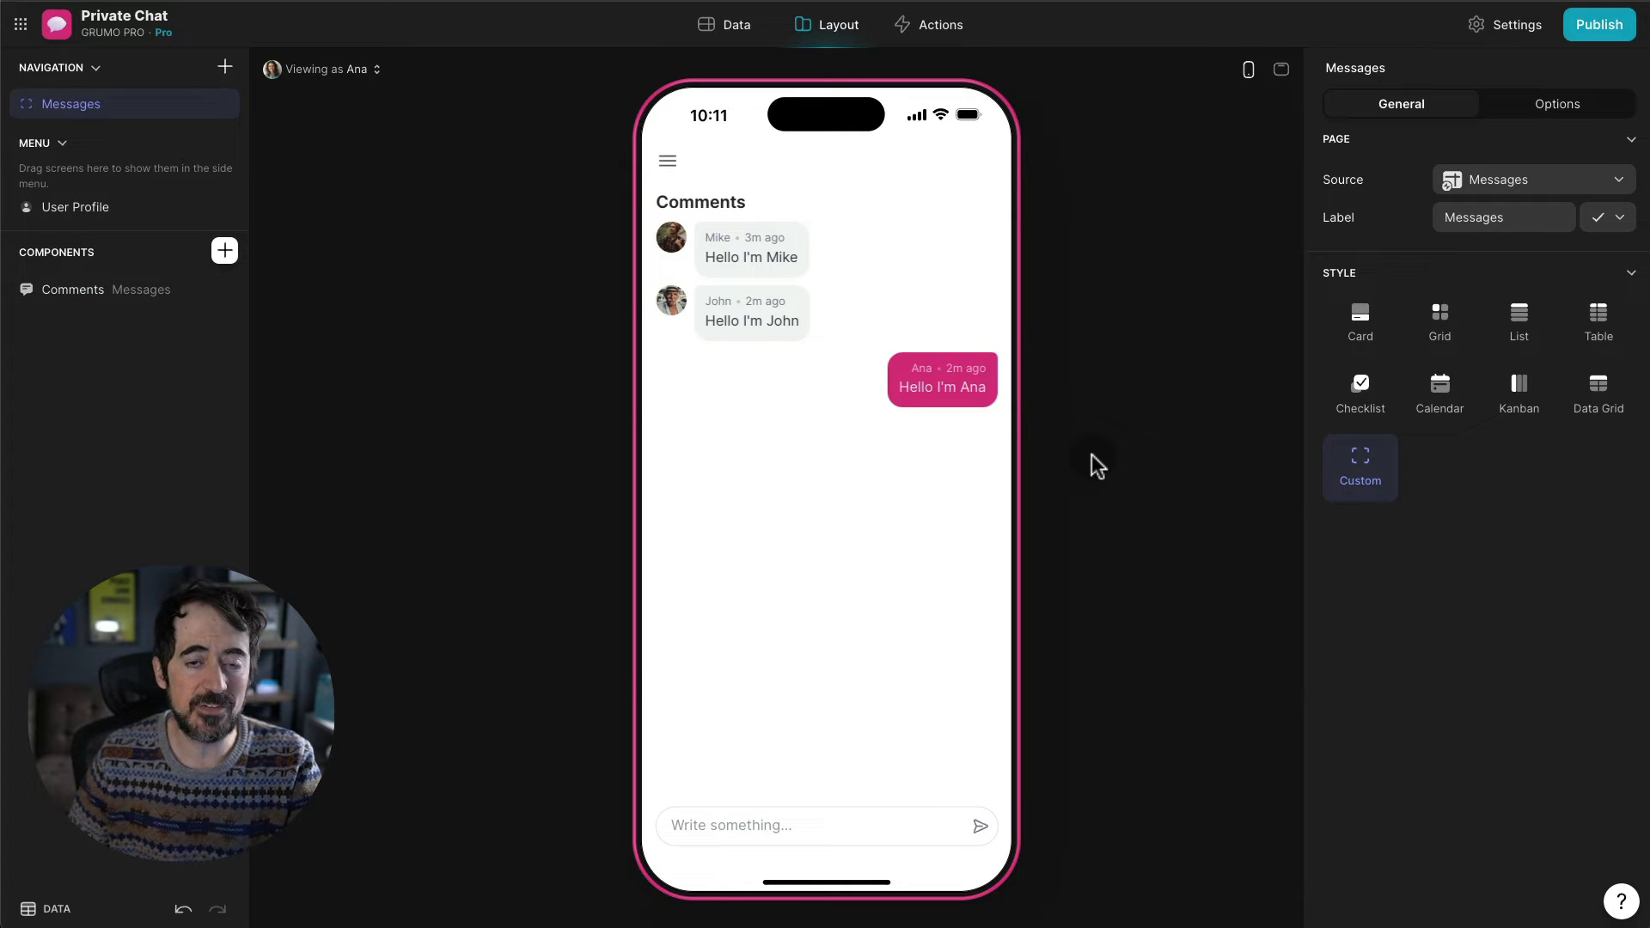
- Create a new data table named Chats and place it between Users and Messages
left_click(736, 27)
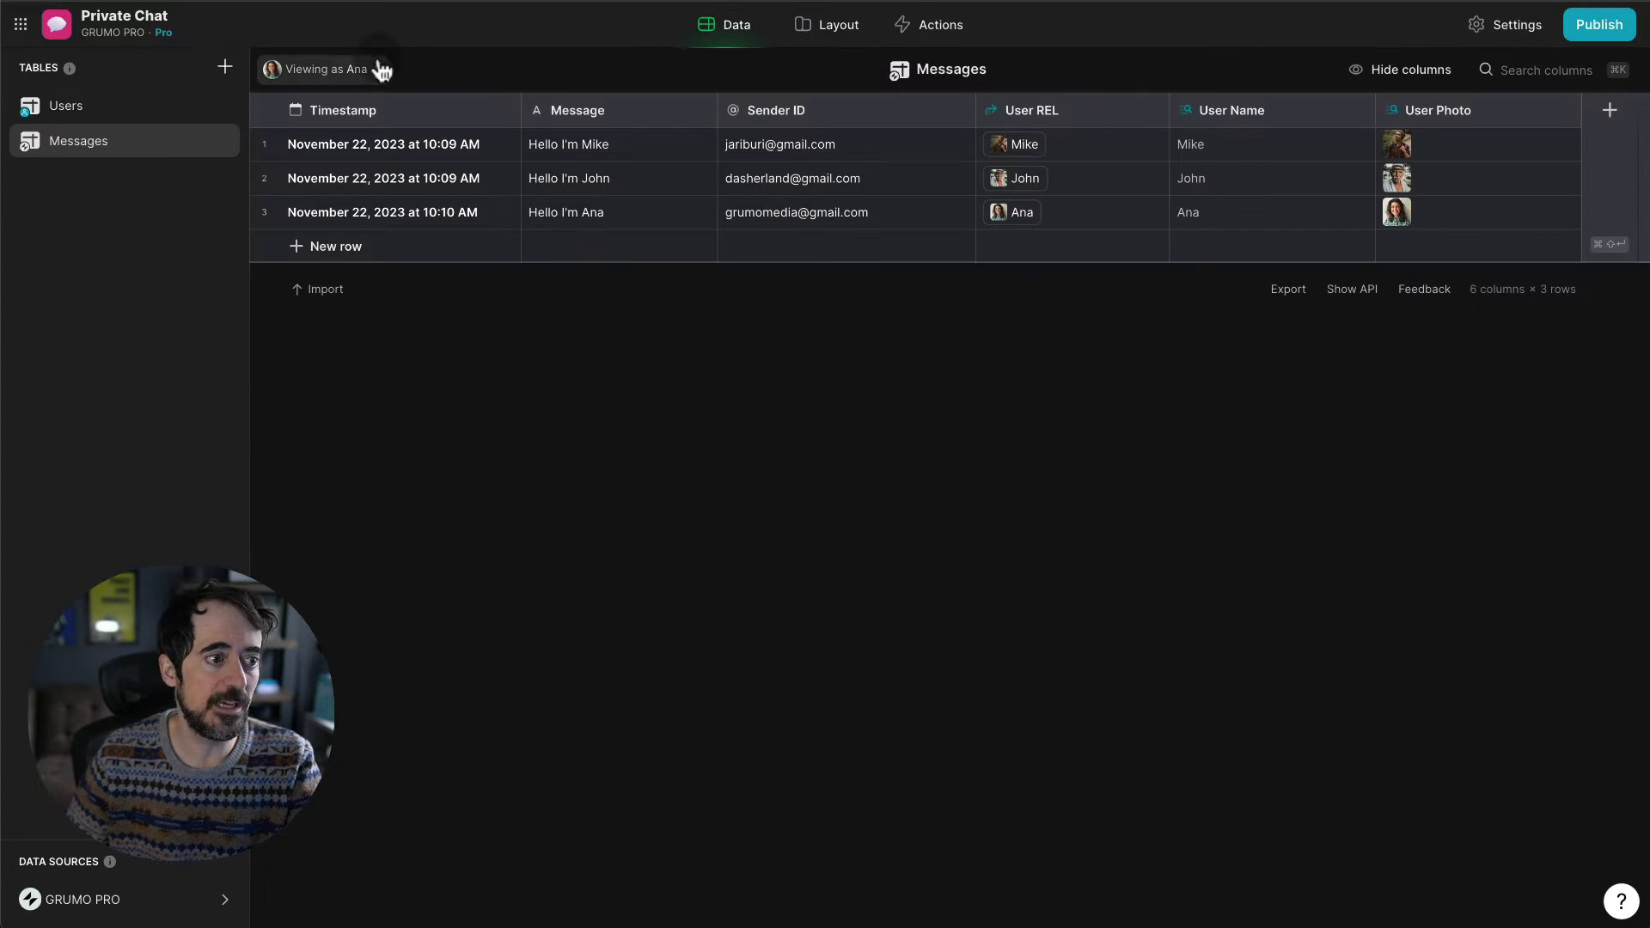
left_click(228, 68)
left_click(273, 99)
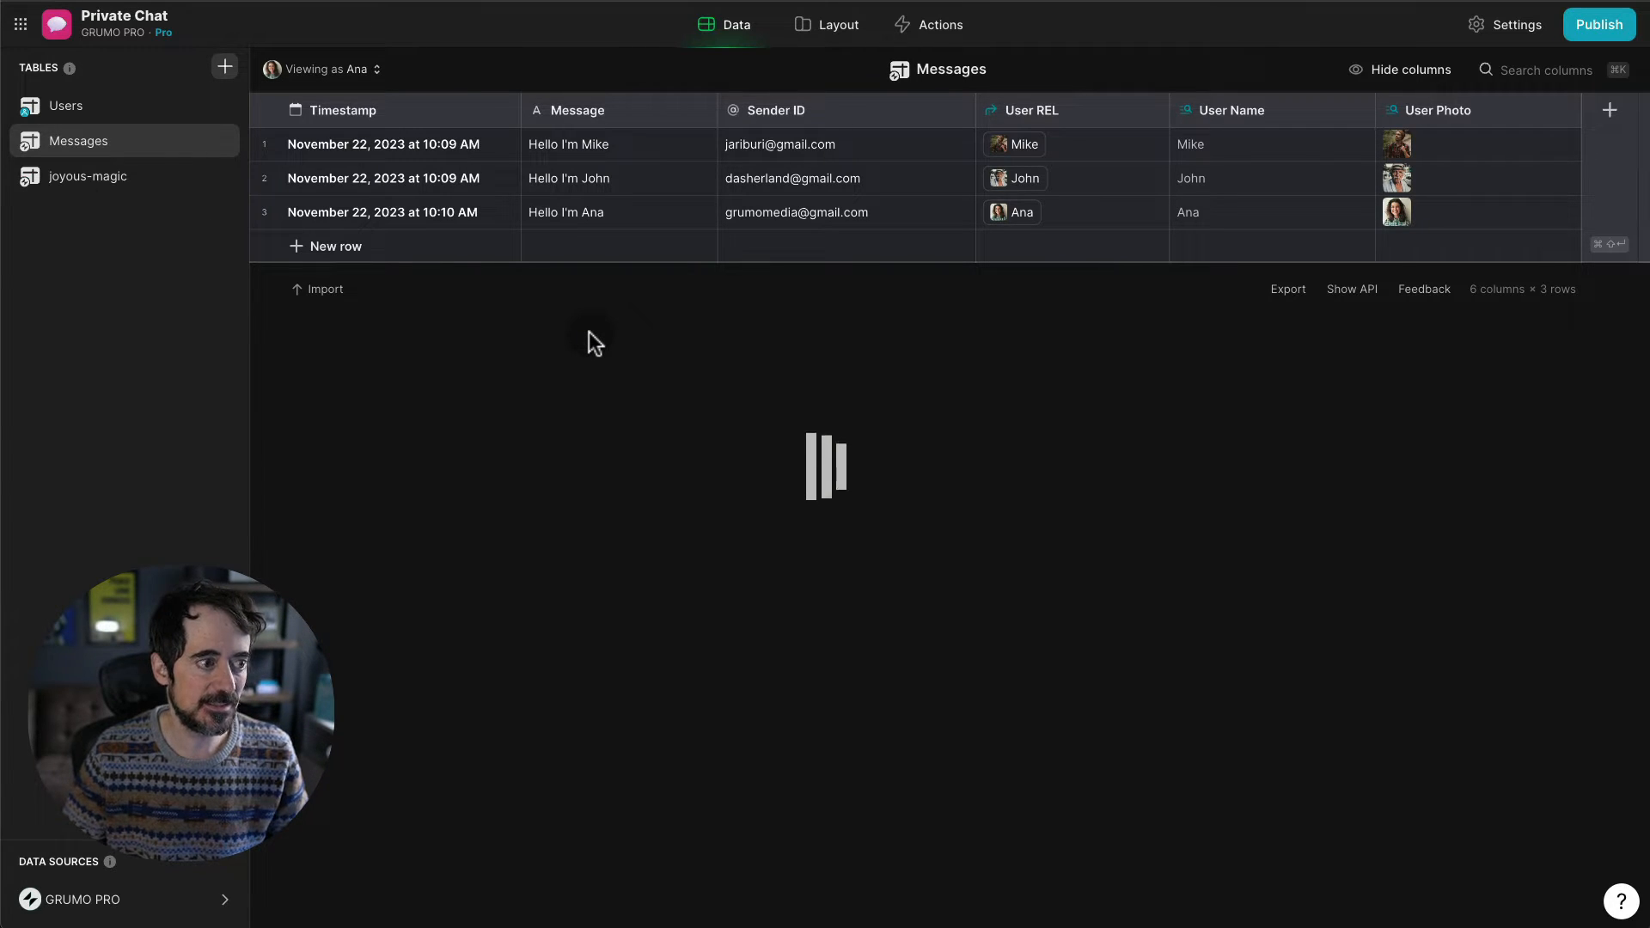
type("Chatgs")
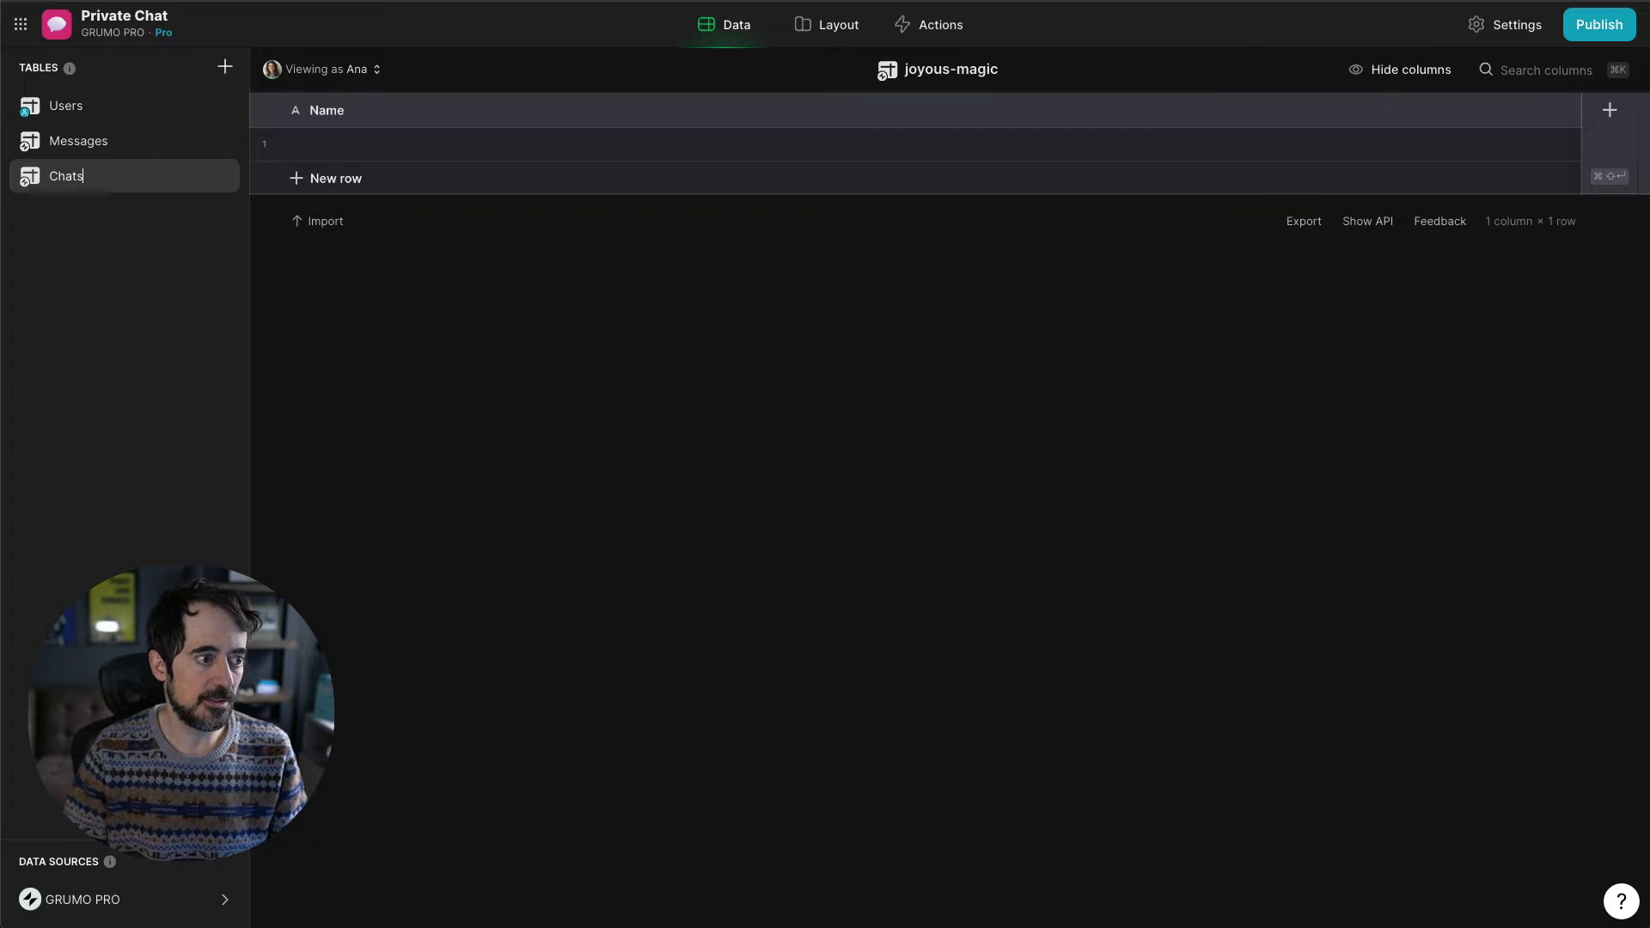
key("Return")
left_click_drag(115, 183, 116, 141)
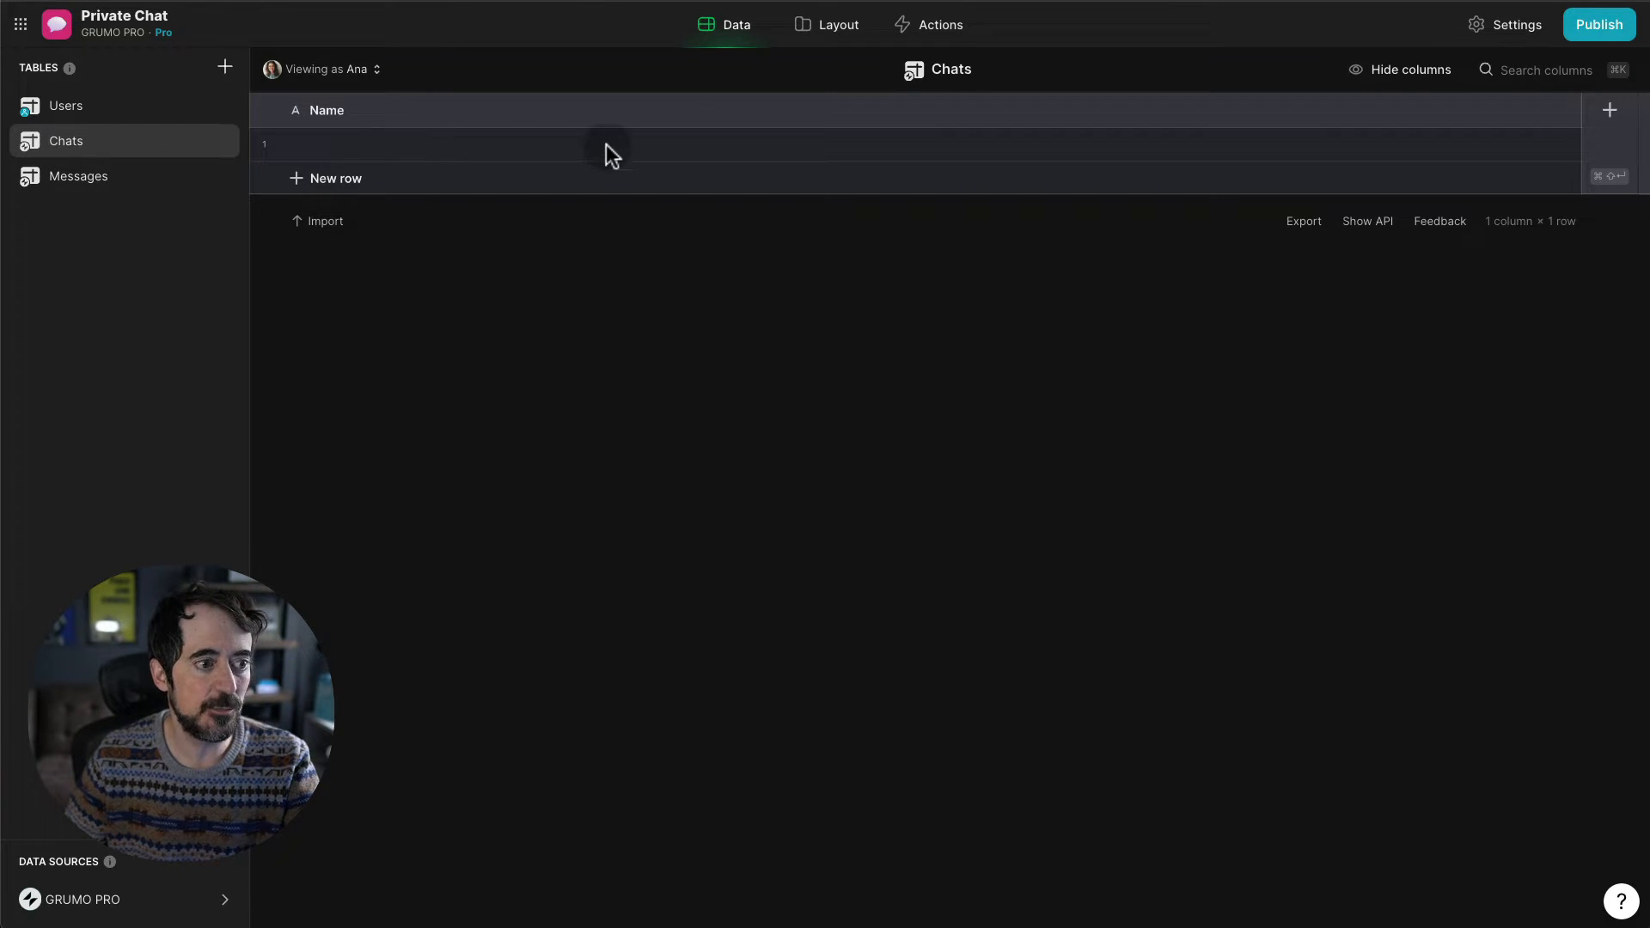
- Rename the Chats table's Name column to User A and set its type to Email
left_click(1572, 114)
left_click(1388, 147)
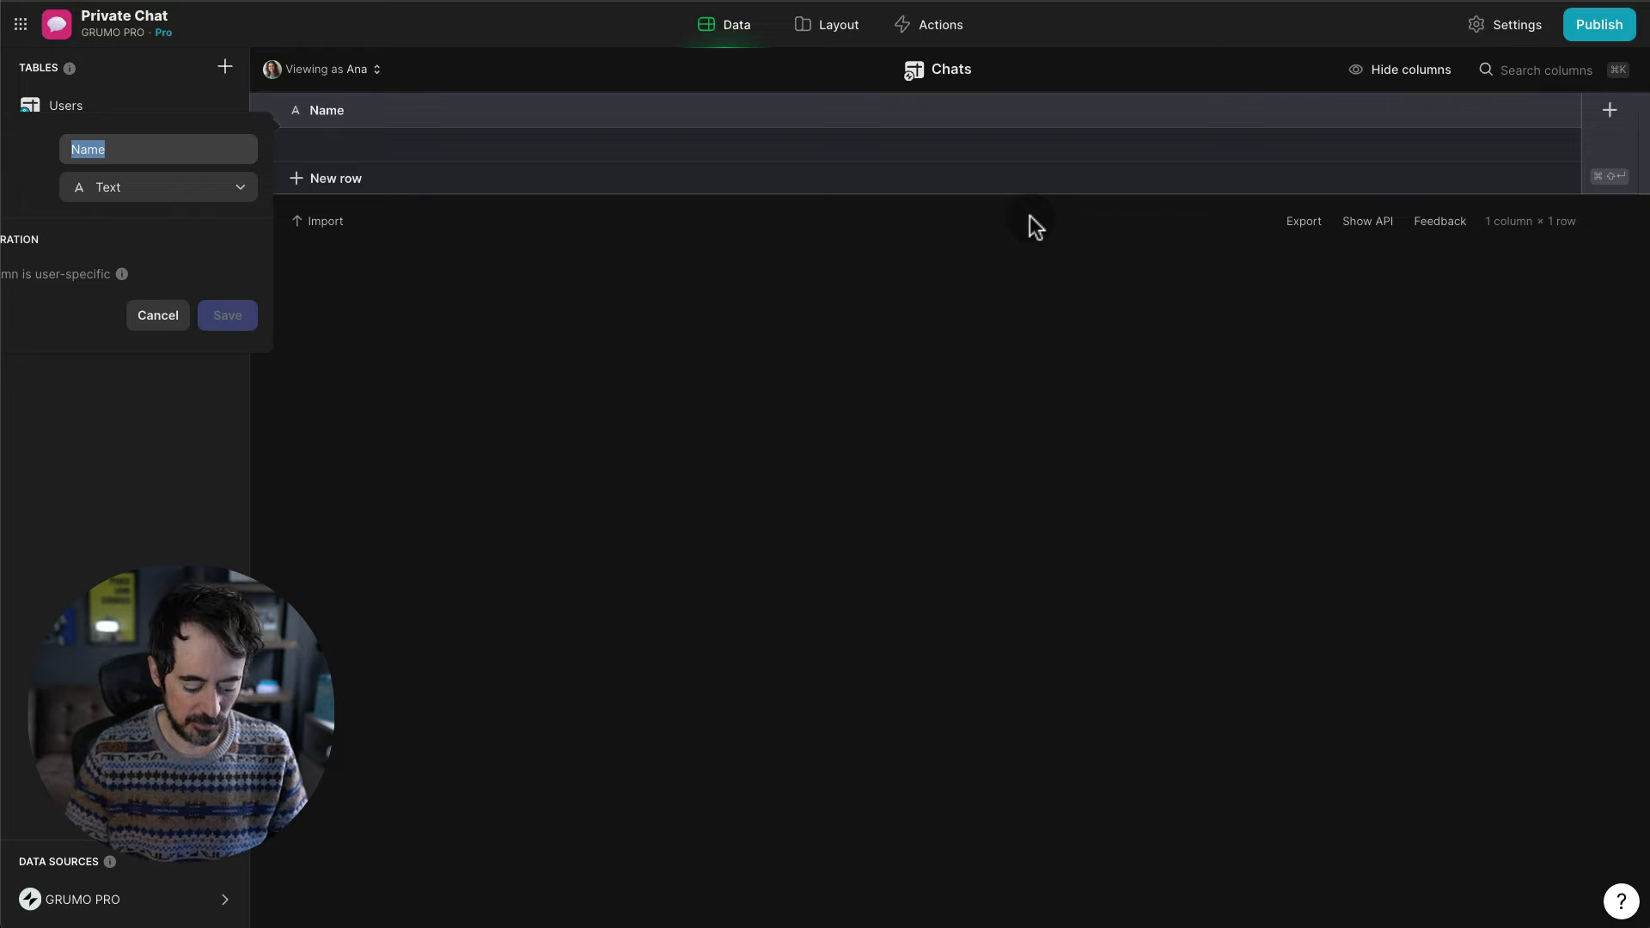
type("User A")
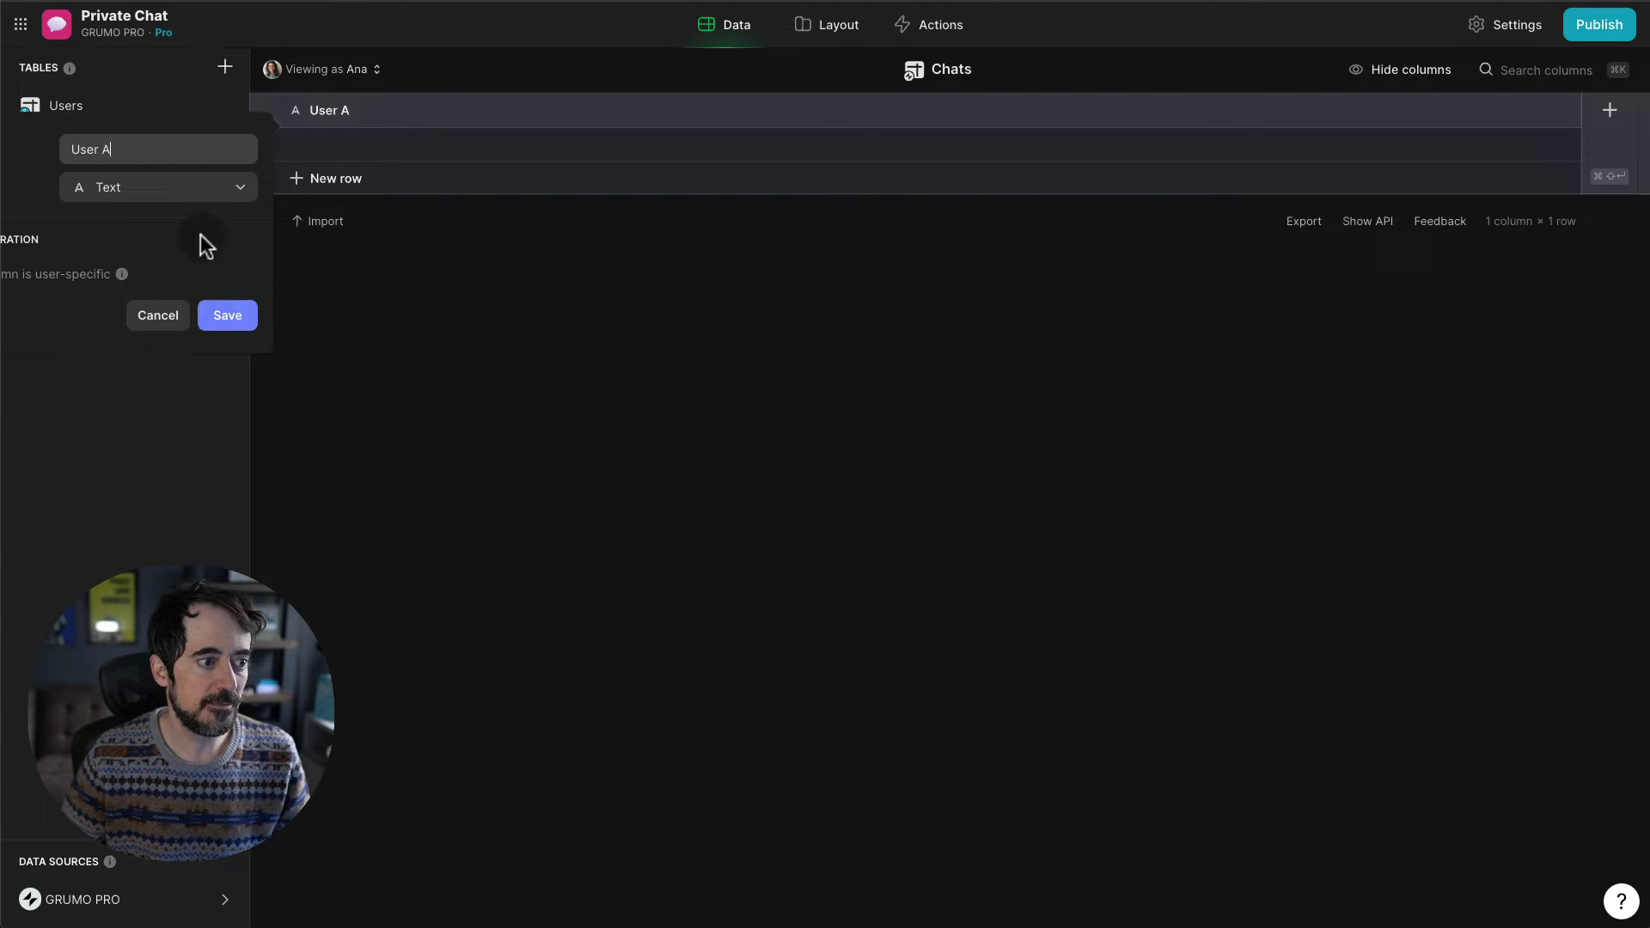
left_click(153, 191)
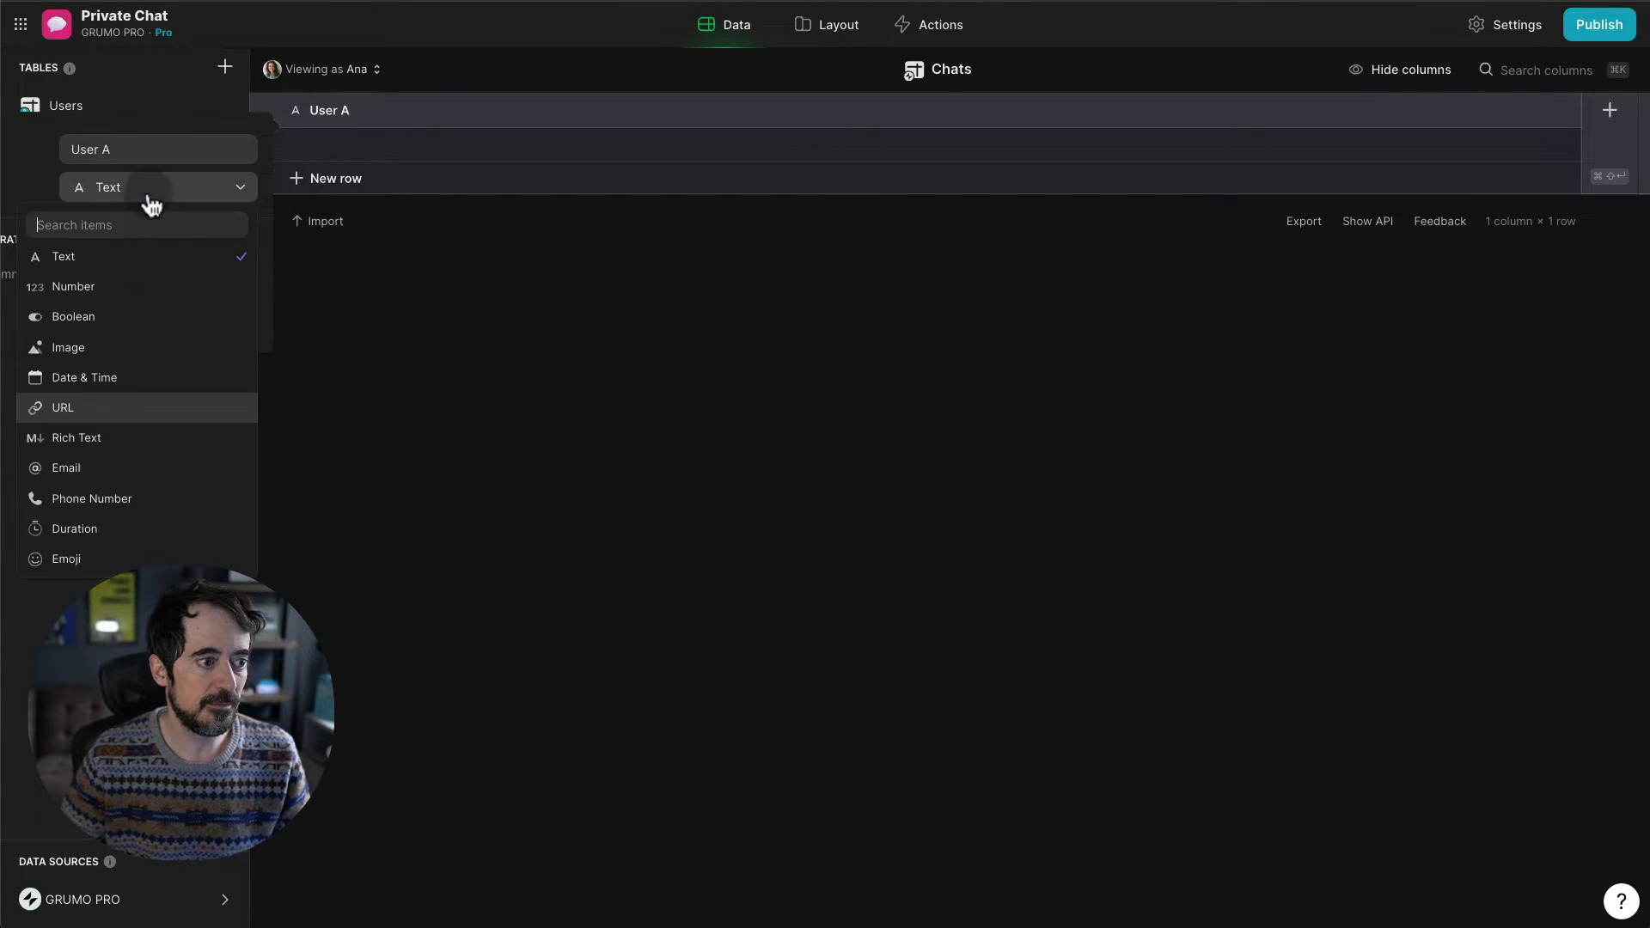
type("email")
key("Return")
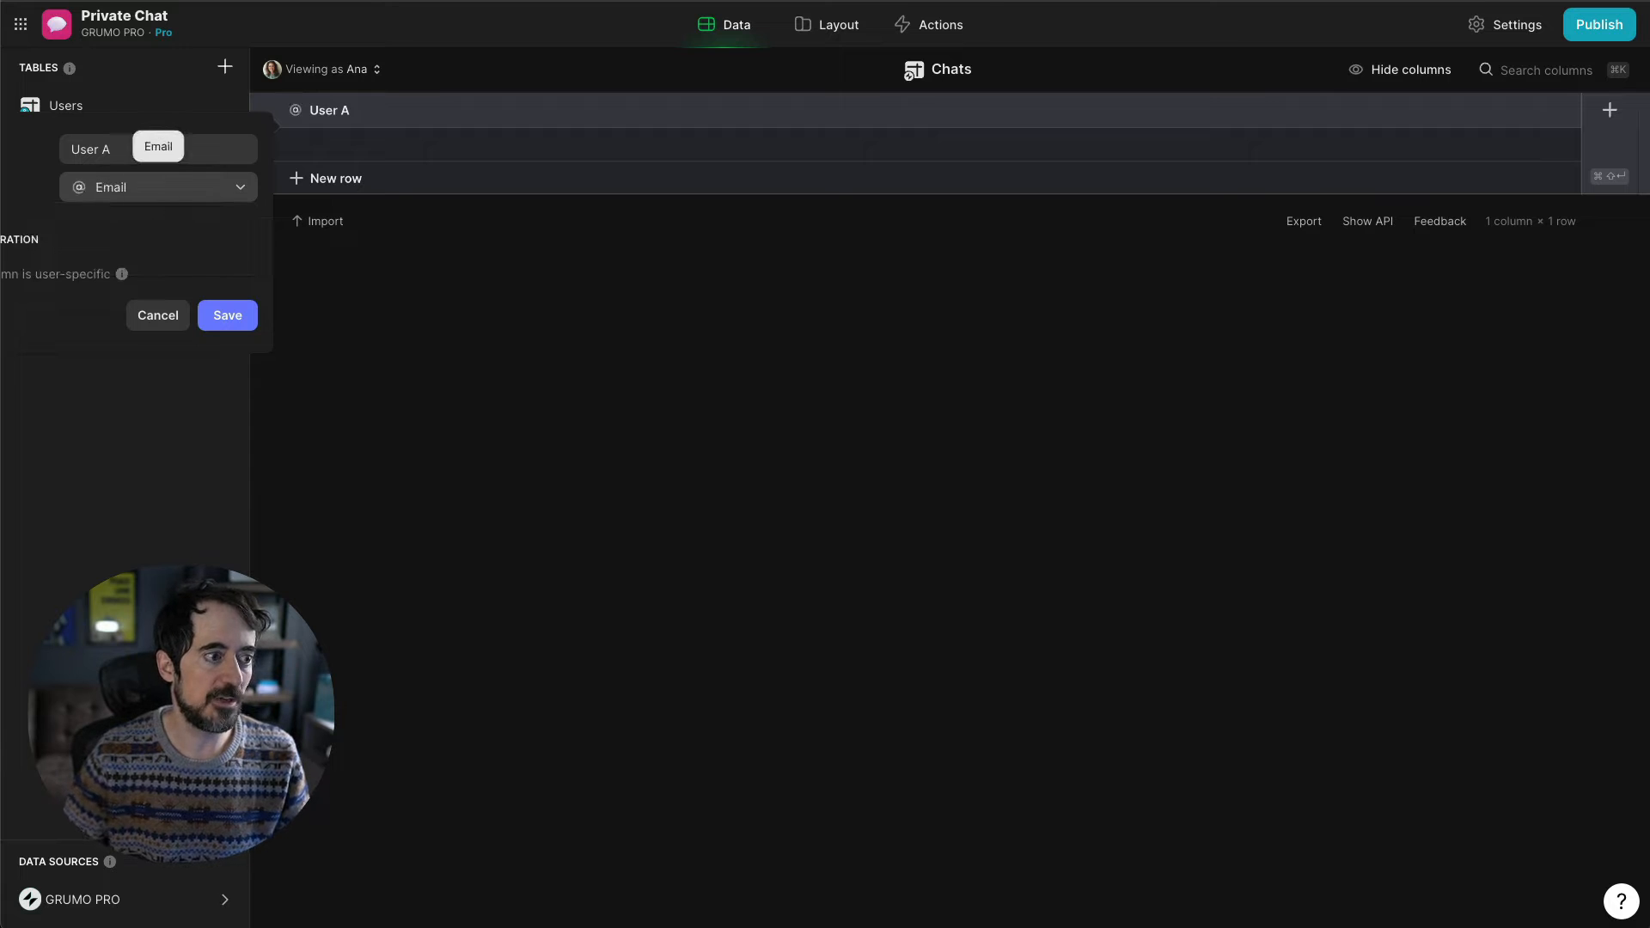
left_click(225, 315)
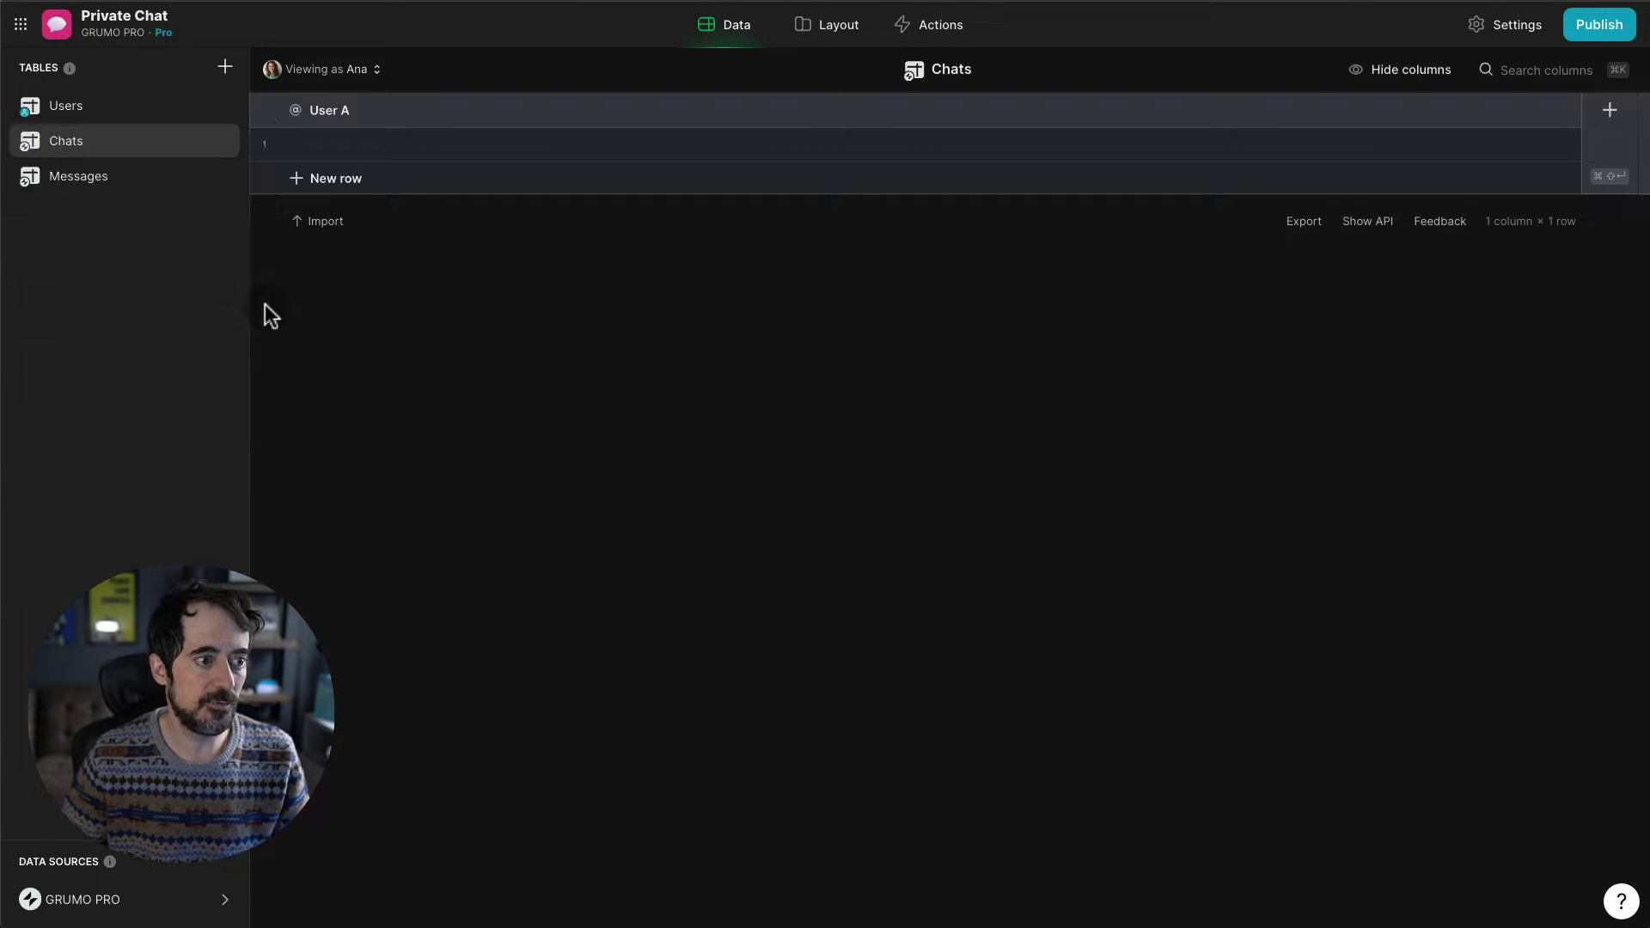
- Duplicate the User A column and name the copy User B
left_click(1560, 110)
left_click(1487, 173)
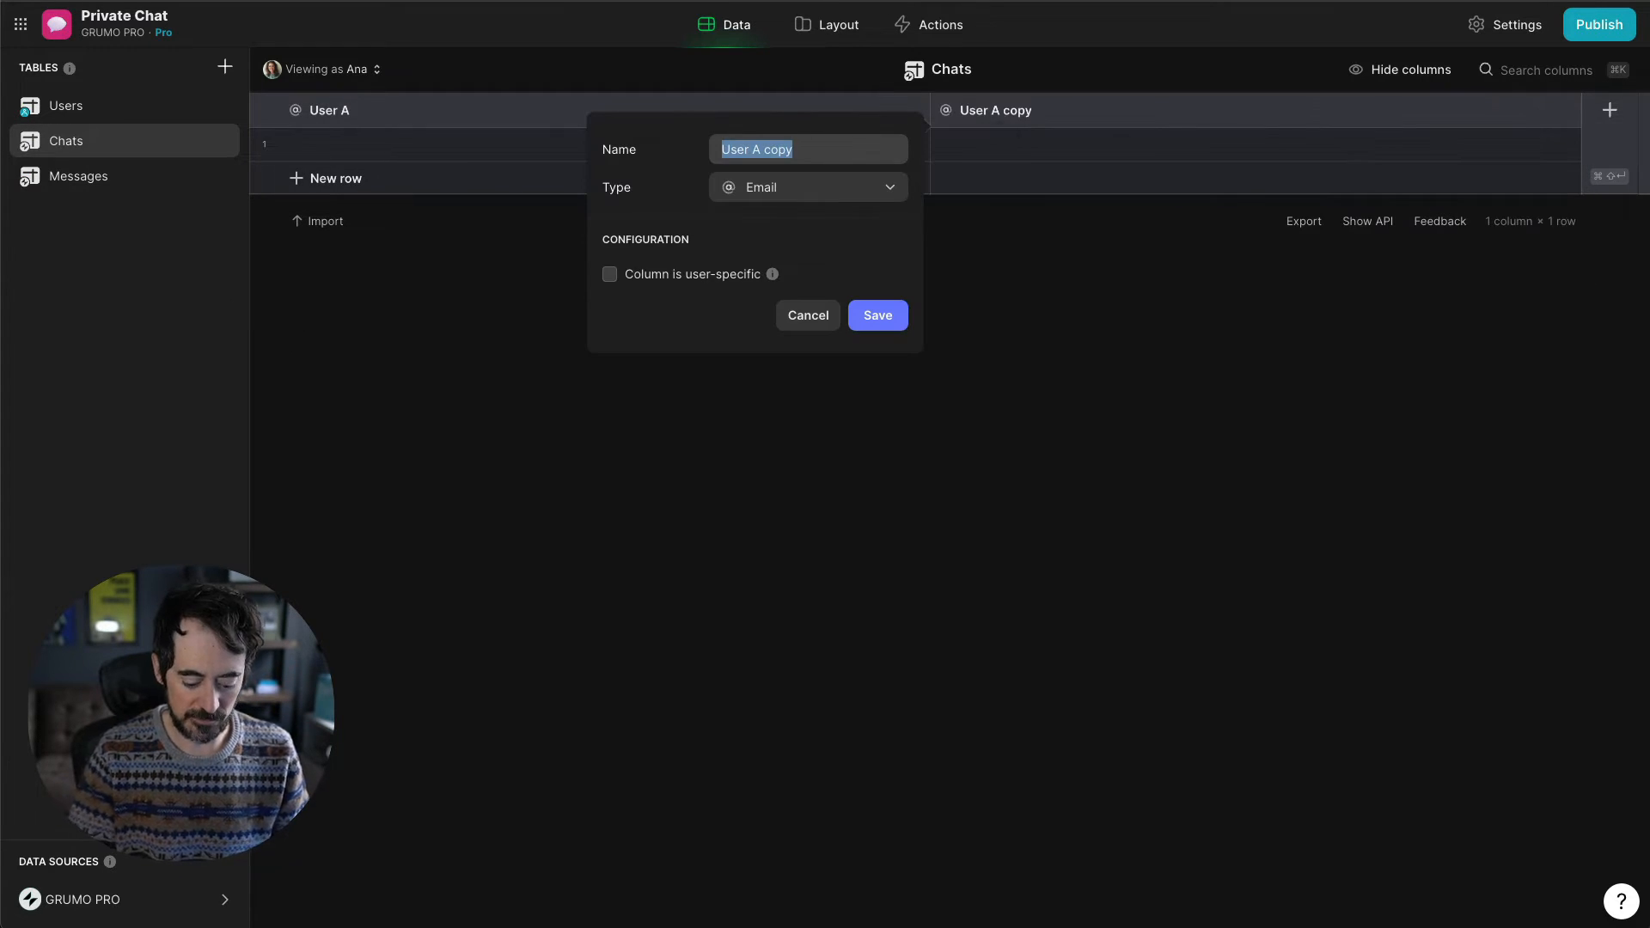
type("User B")
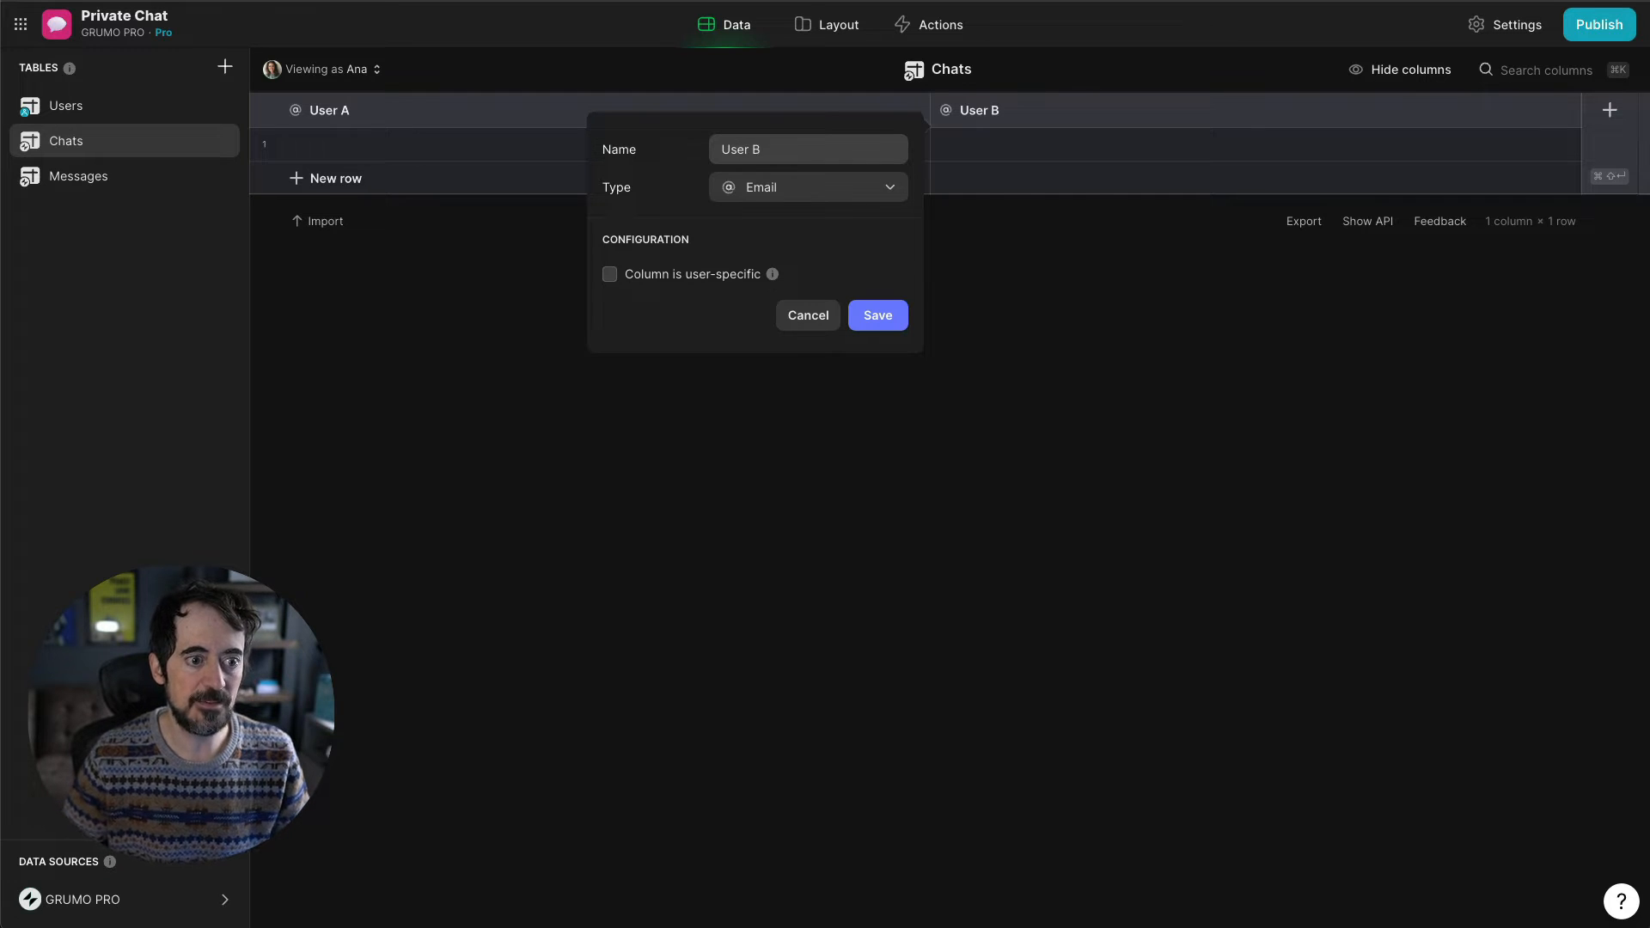
left_click(901, 318)
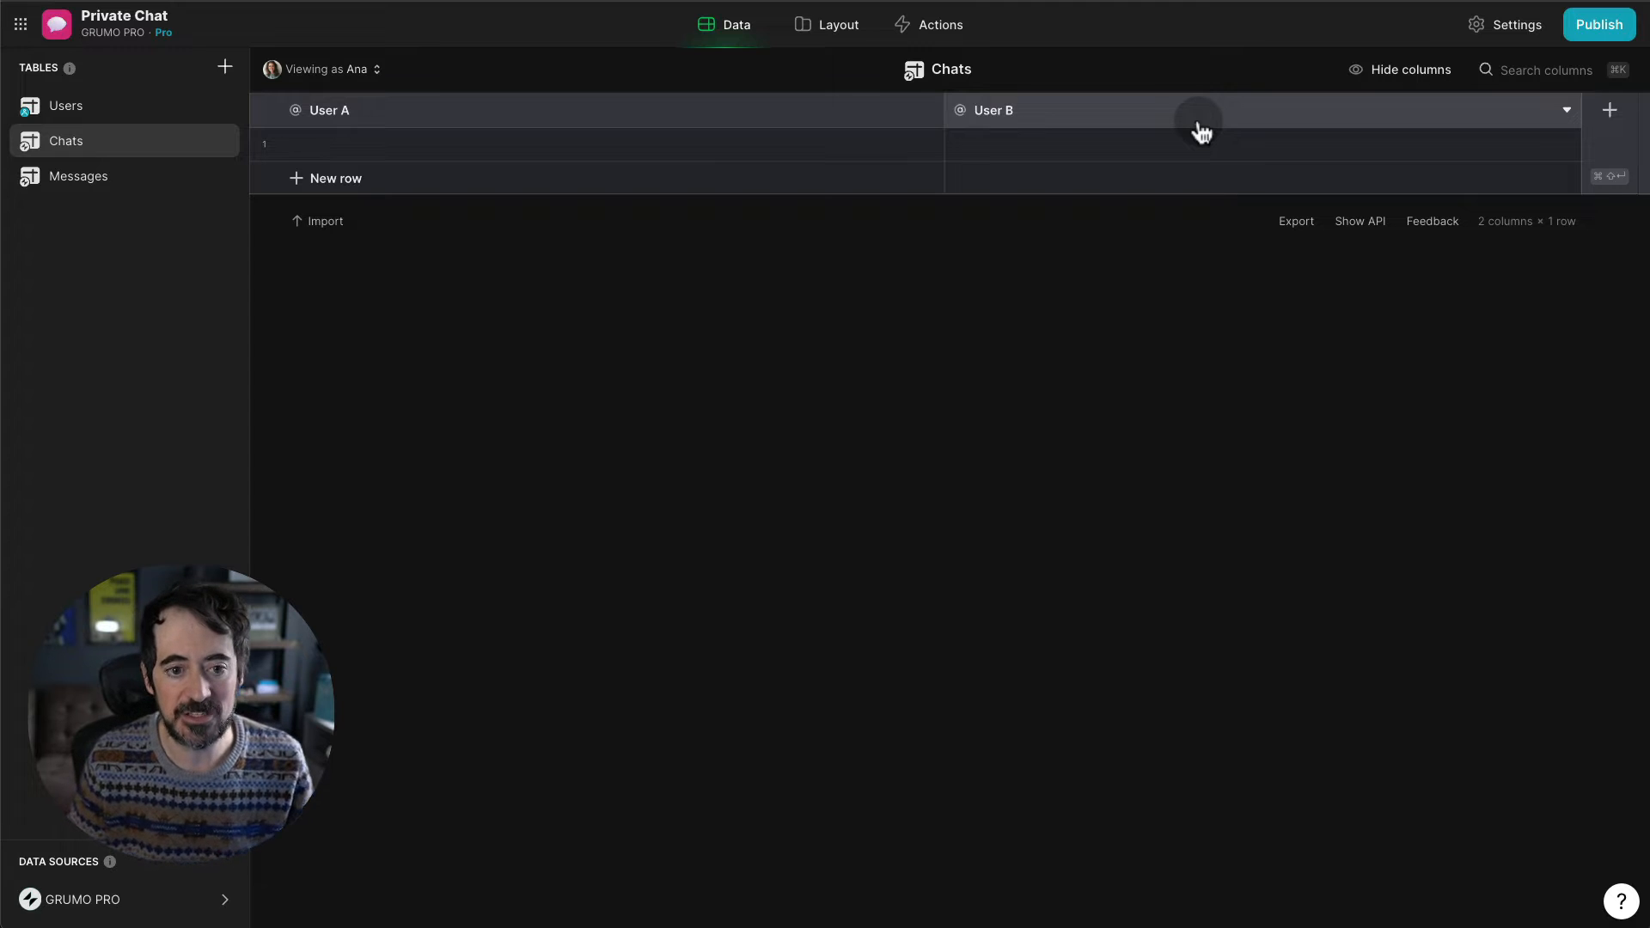
- Add a Row ID column to the Chats table
left_click(1610, 110)
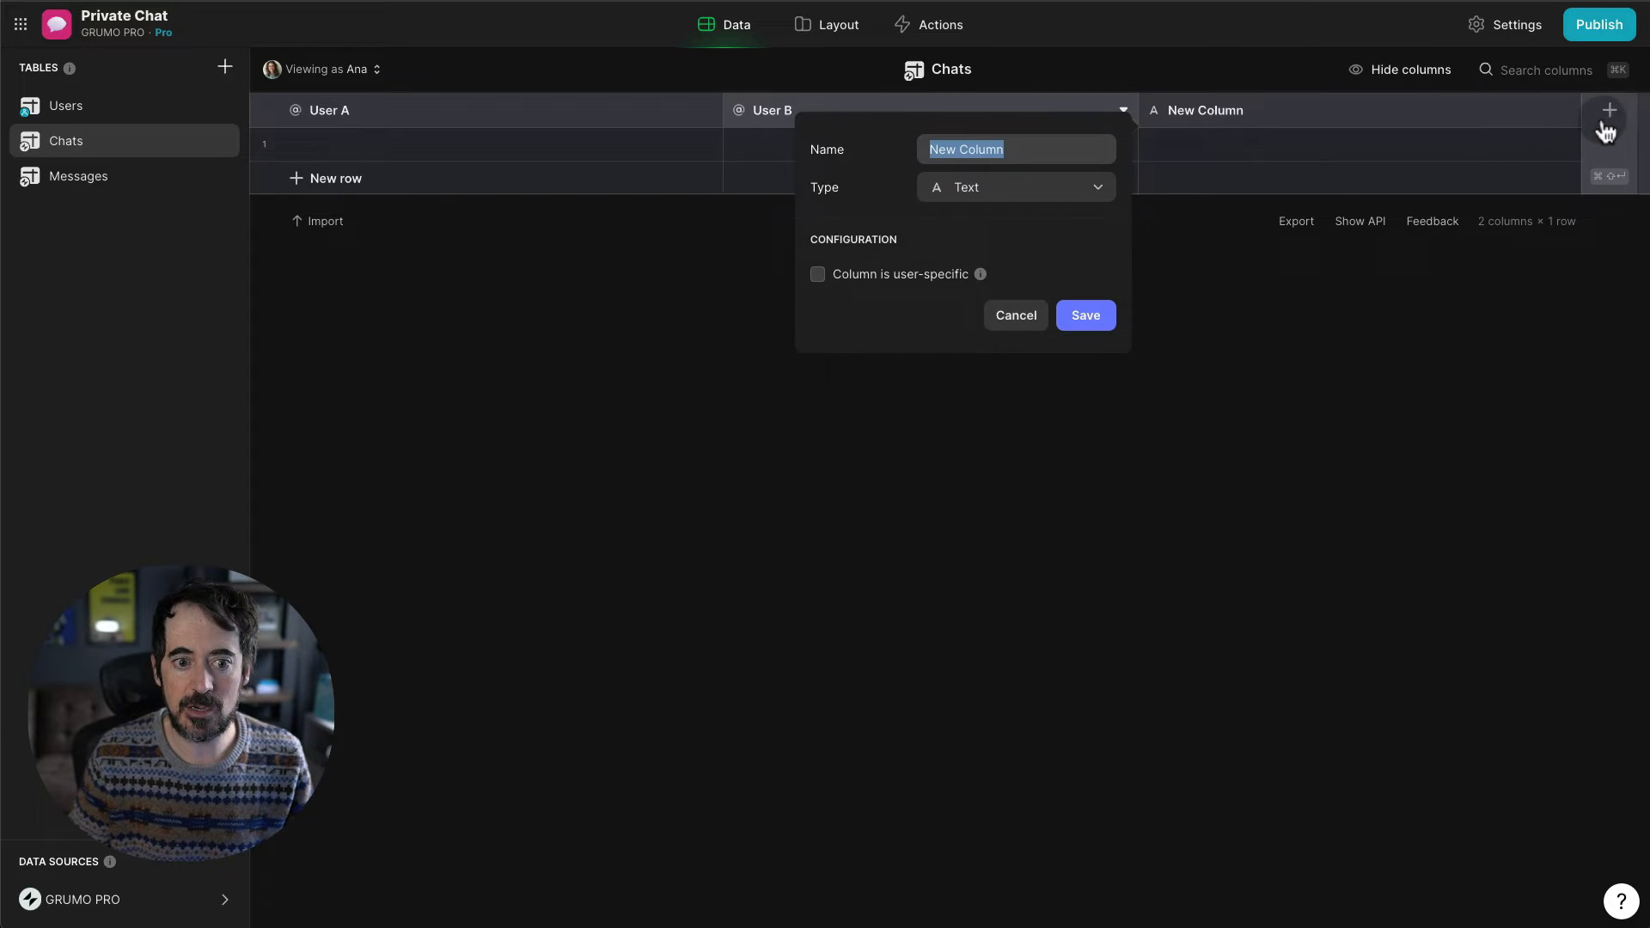
left_click(1019, 198)
type("row")
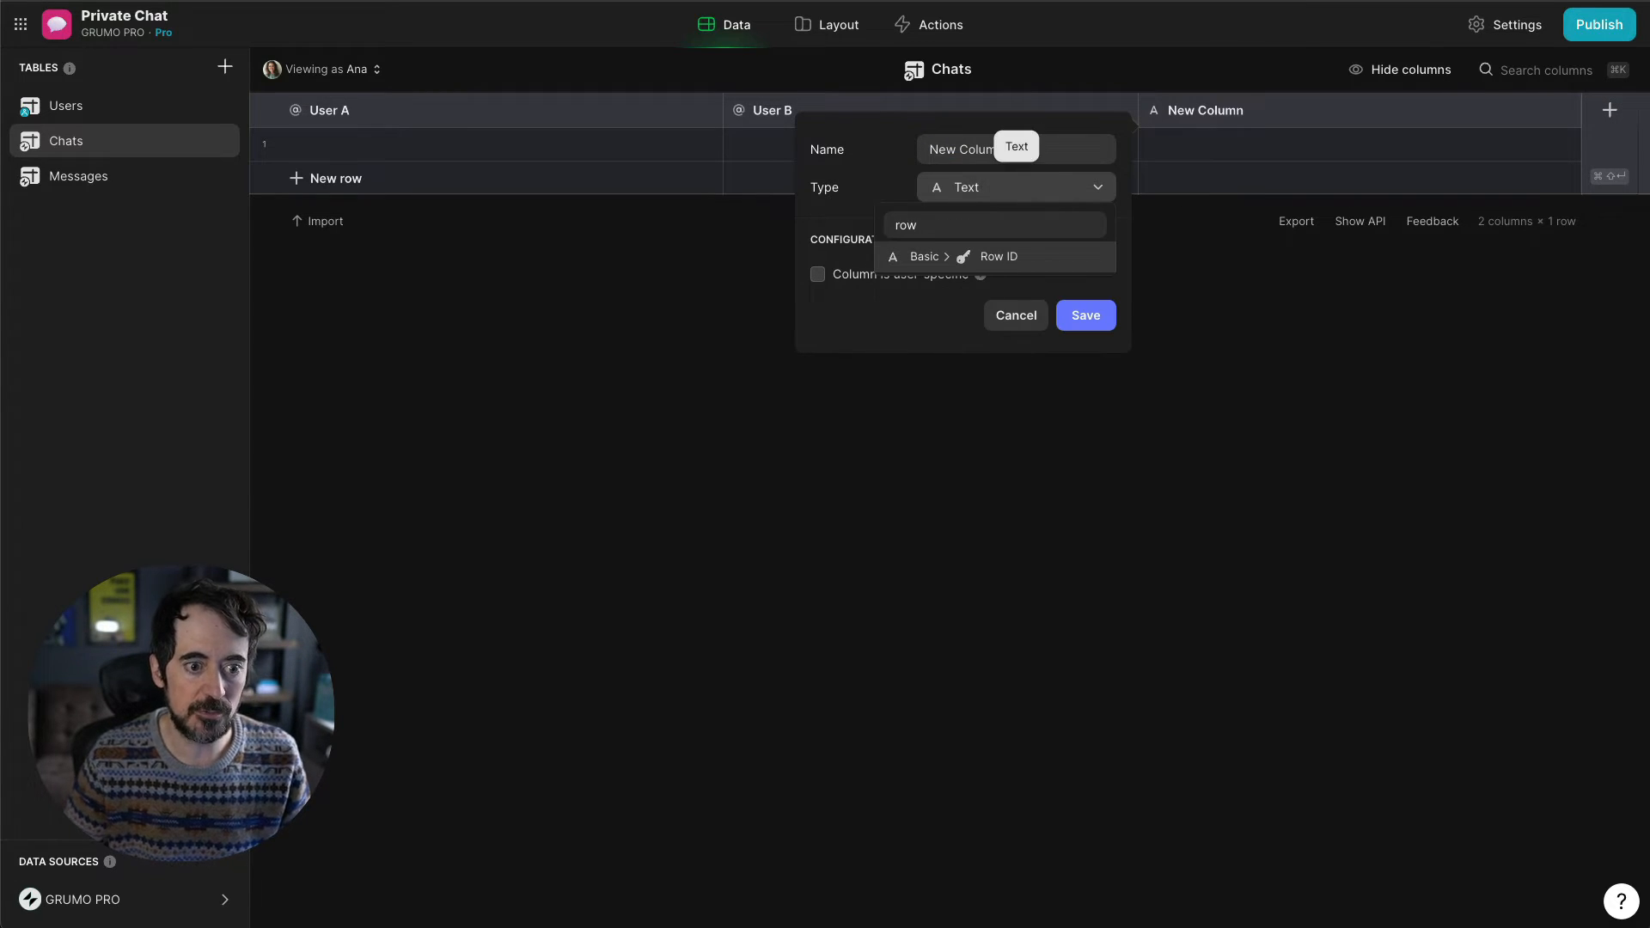
key("Return")
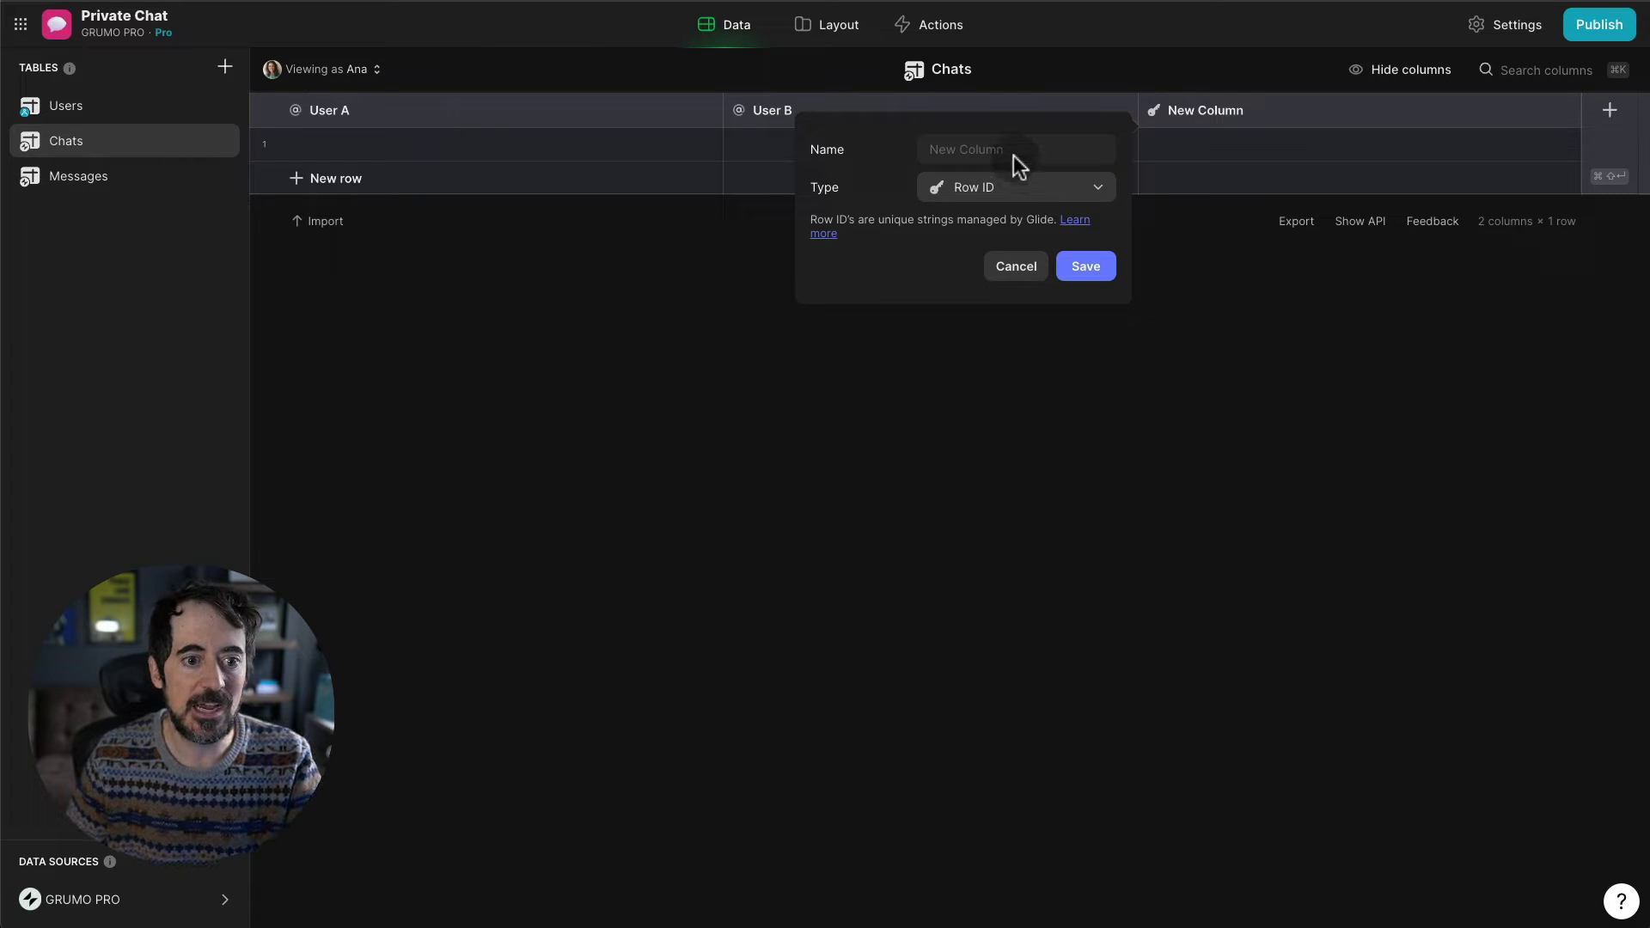
left_click(1073, 267)
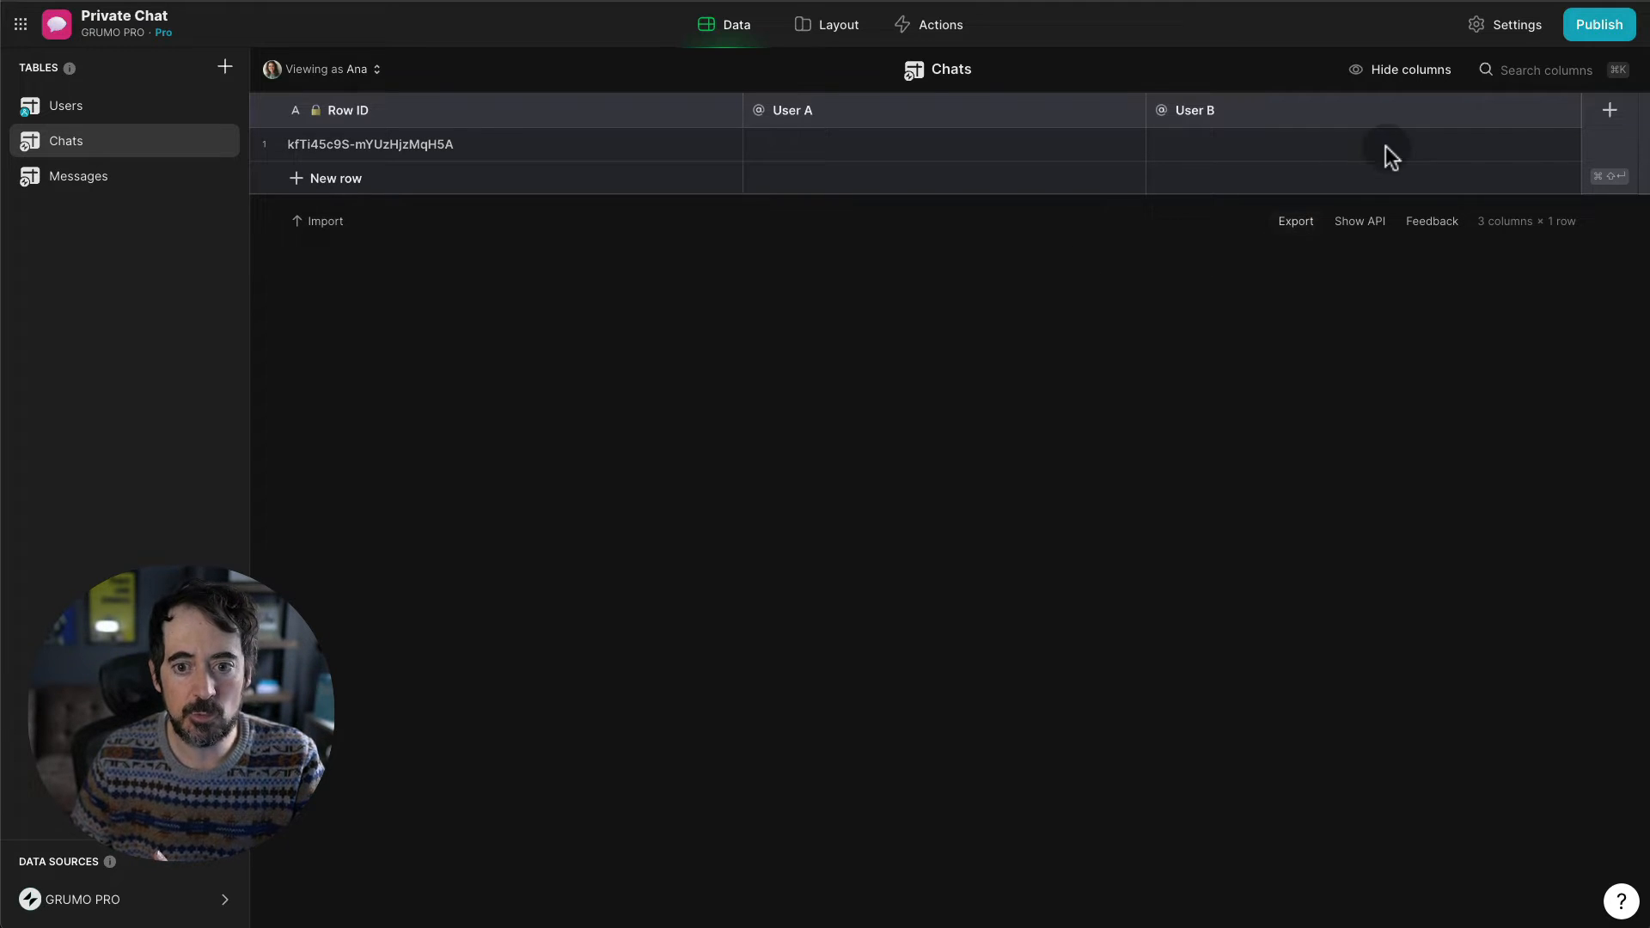
- Add a Chats column named A-B ARR with the Make Array type
left_click(1610, 114)
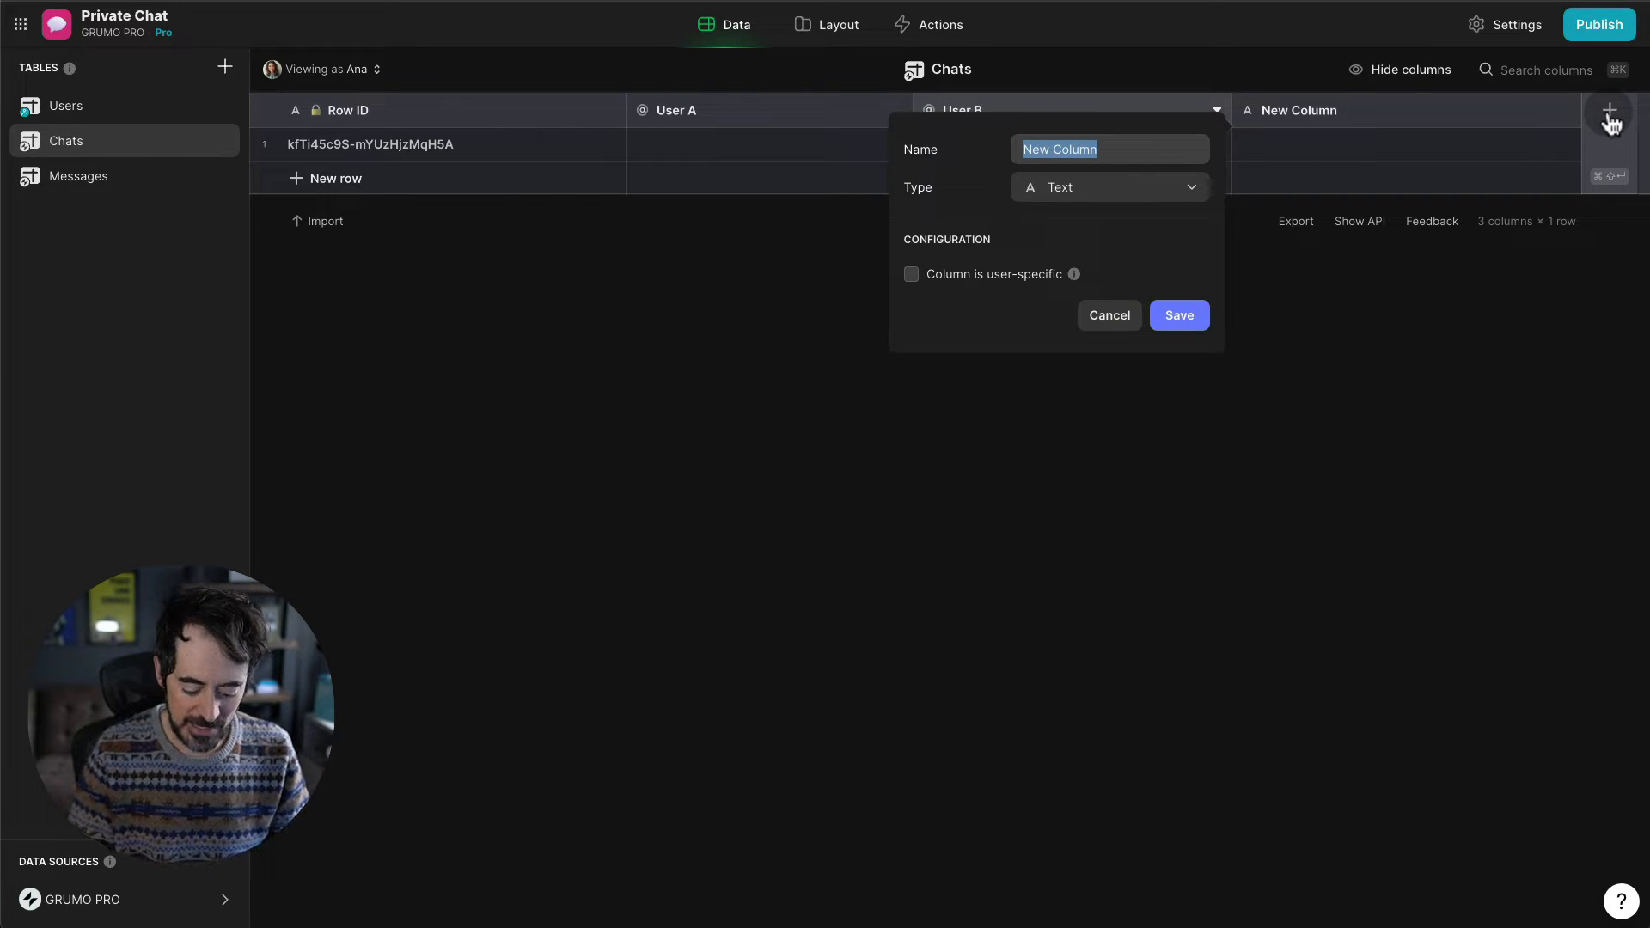
type("A-B")
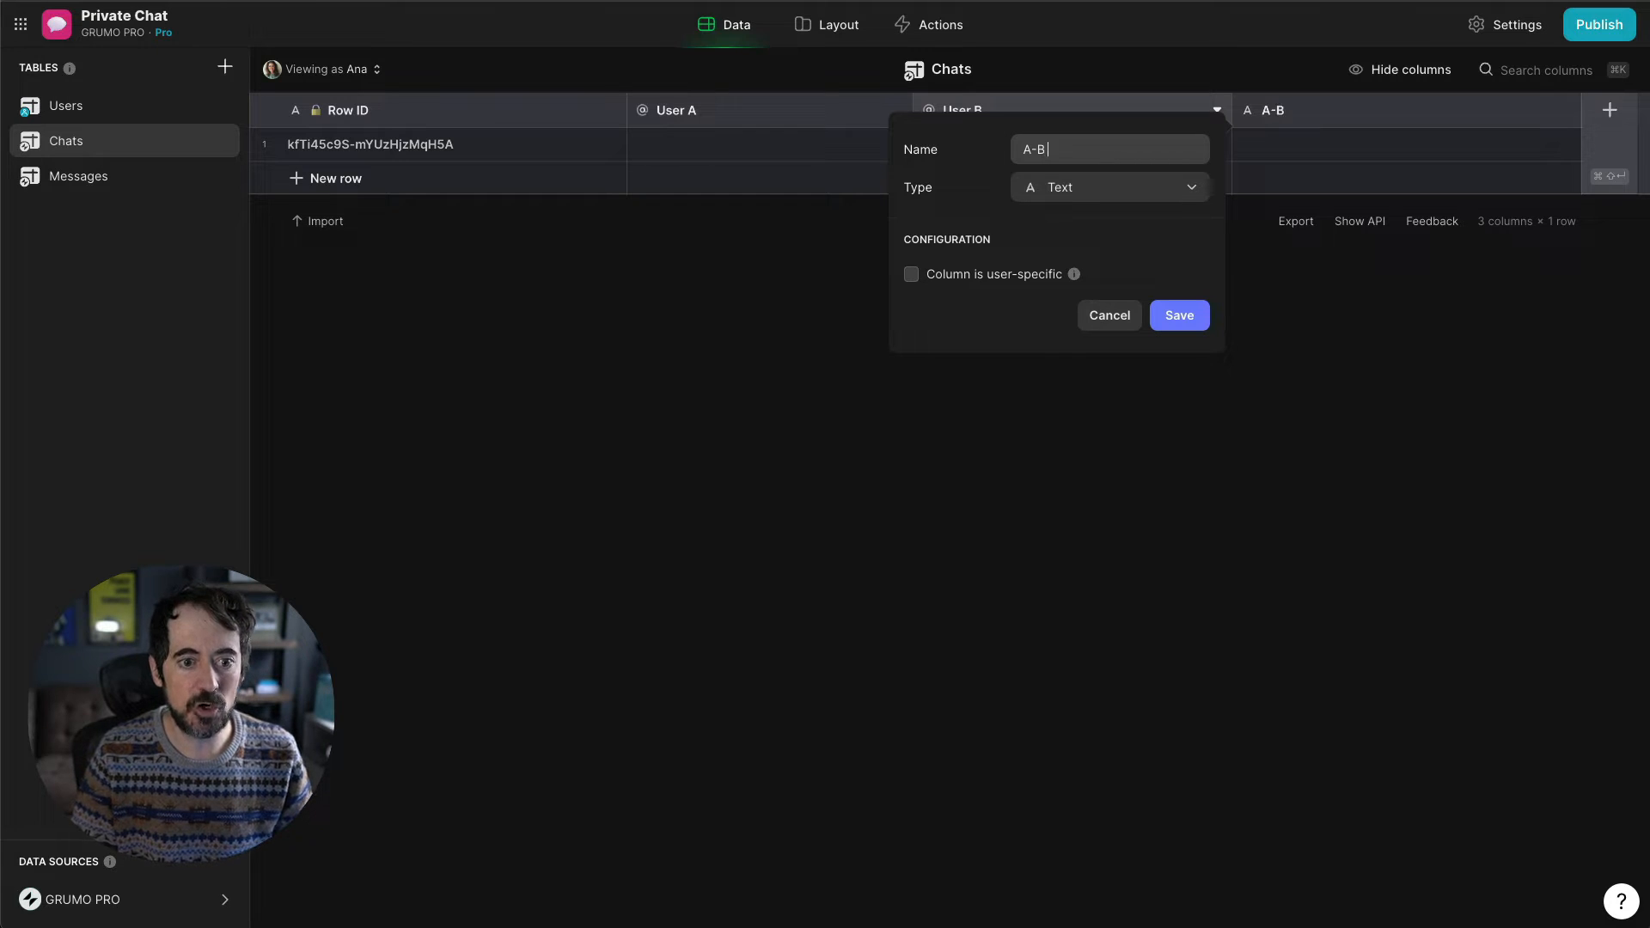
type(" ARR")
left_click(1118, 191)
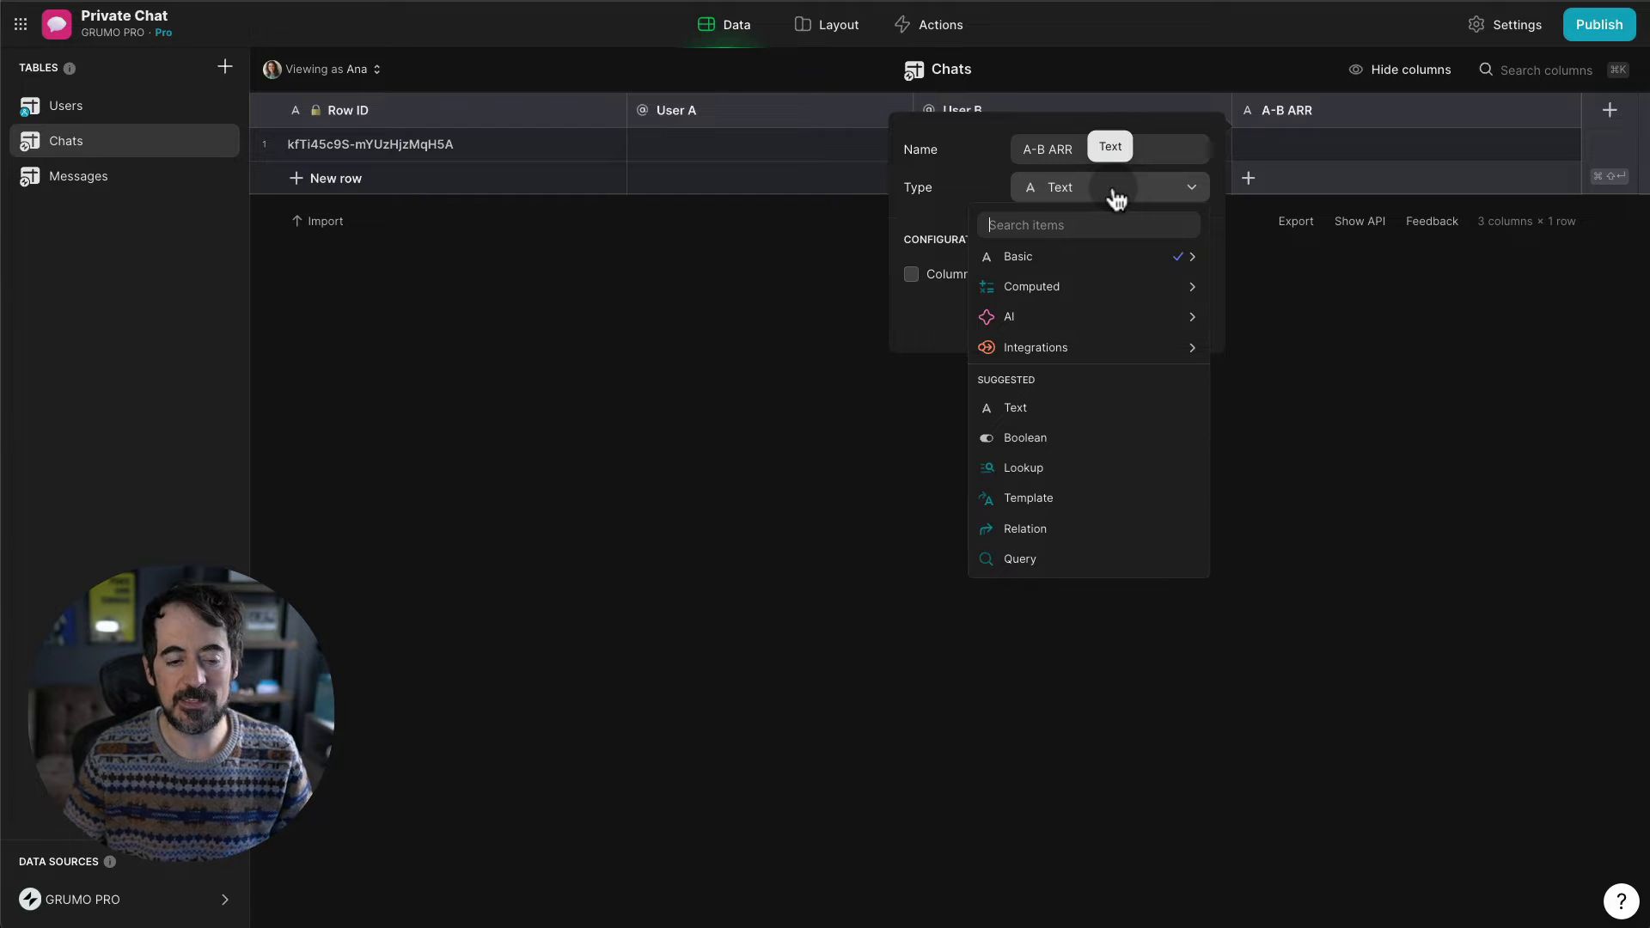
type("make")
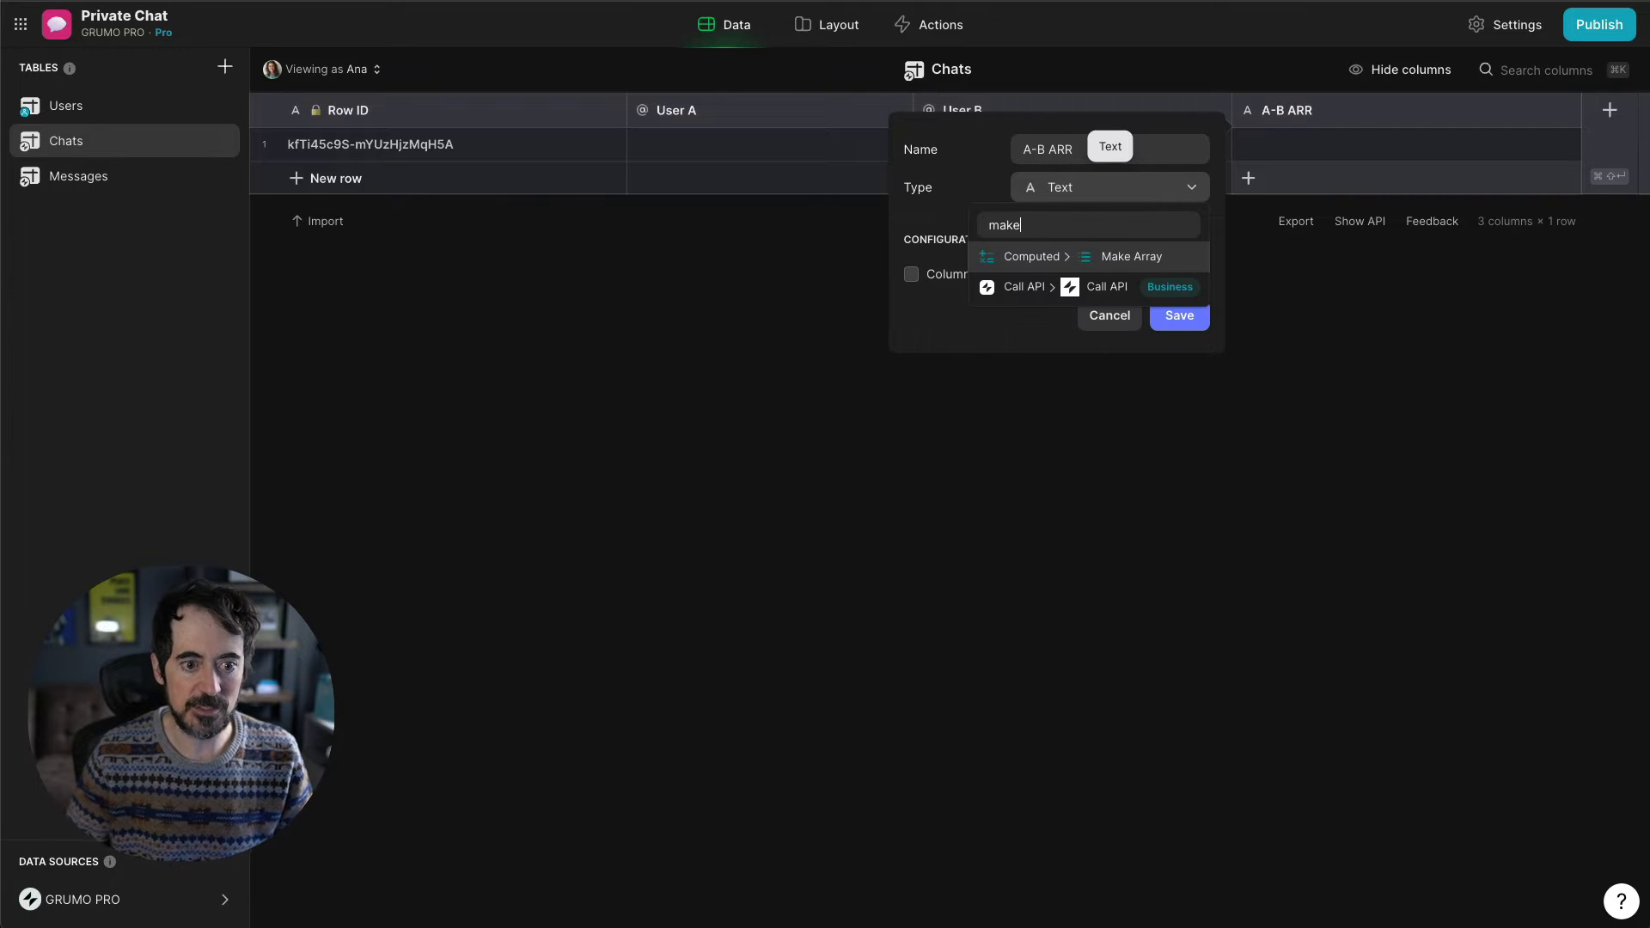
key("Return")
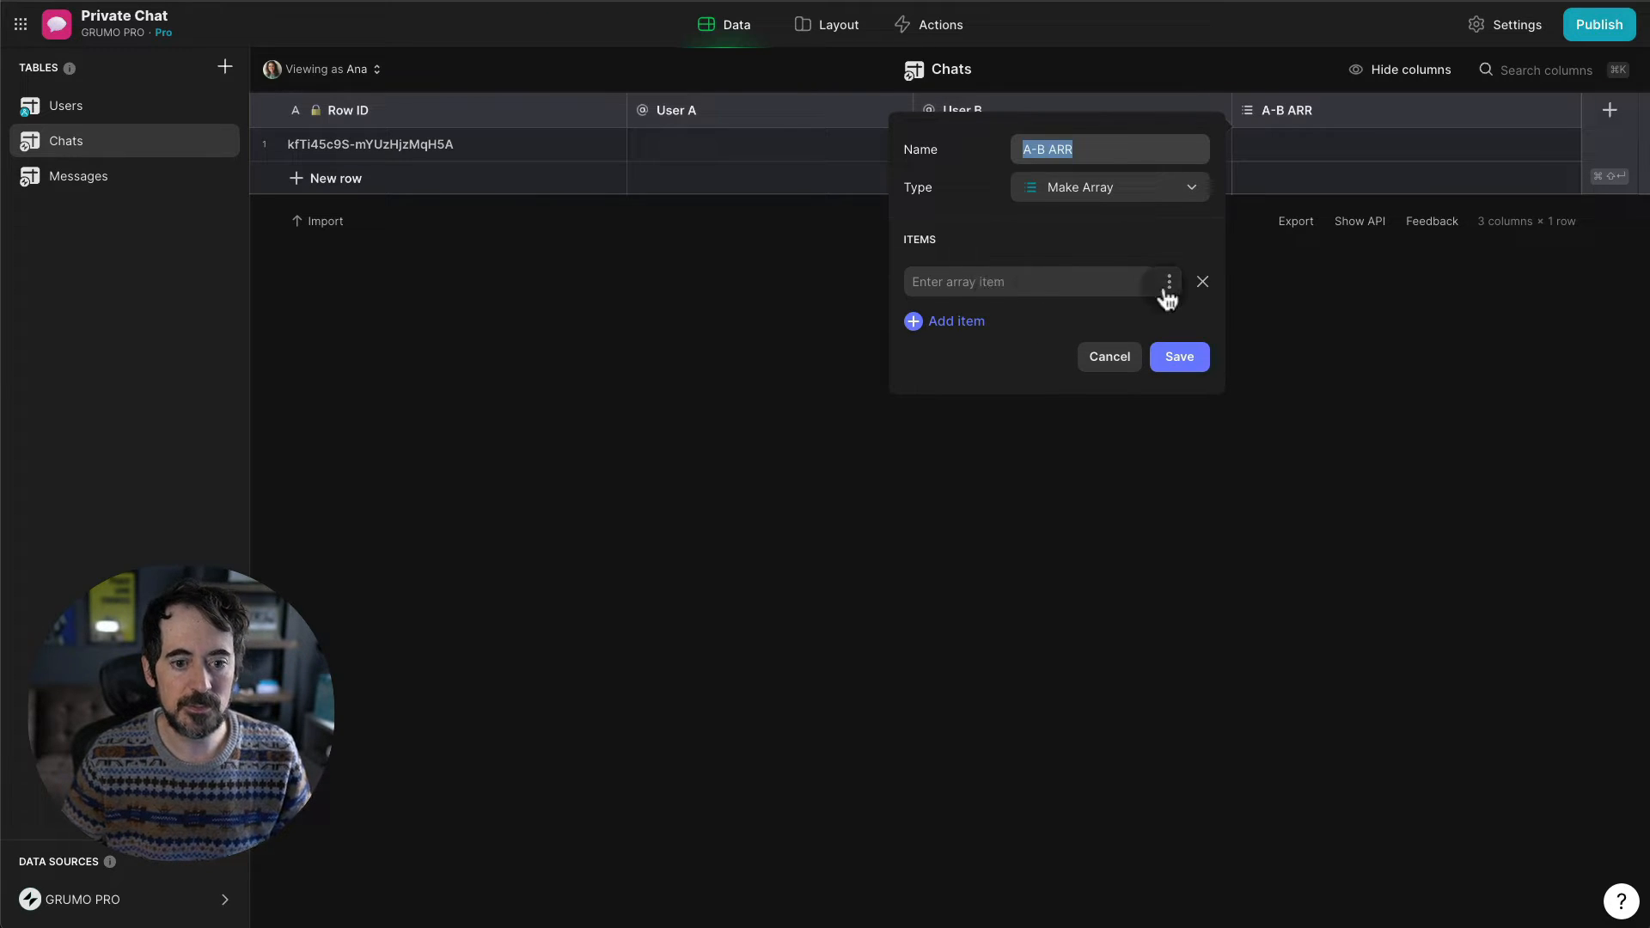
- Set User A and User B as the array's items and save the column
left_click(1176, 281)
left_click(1174, 282)
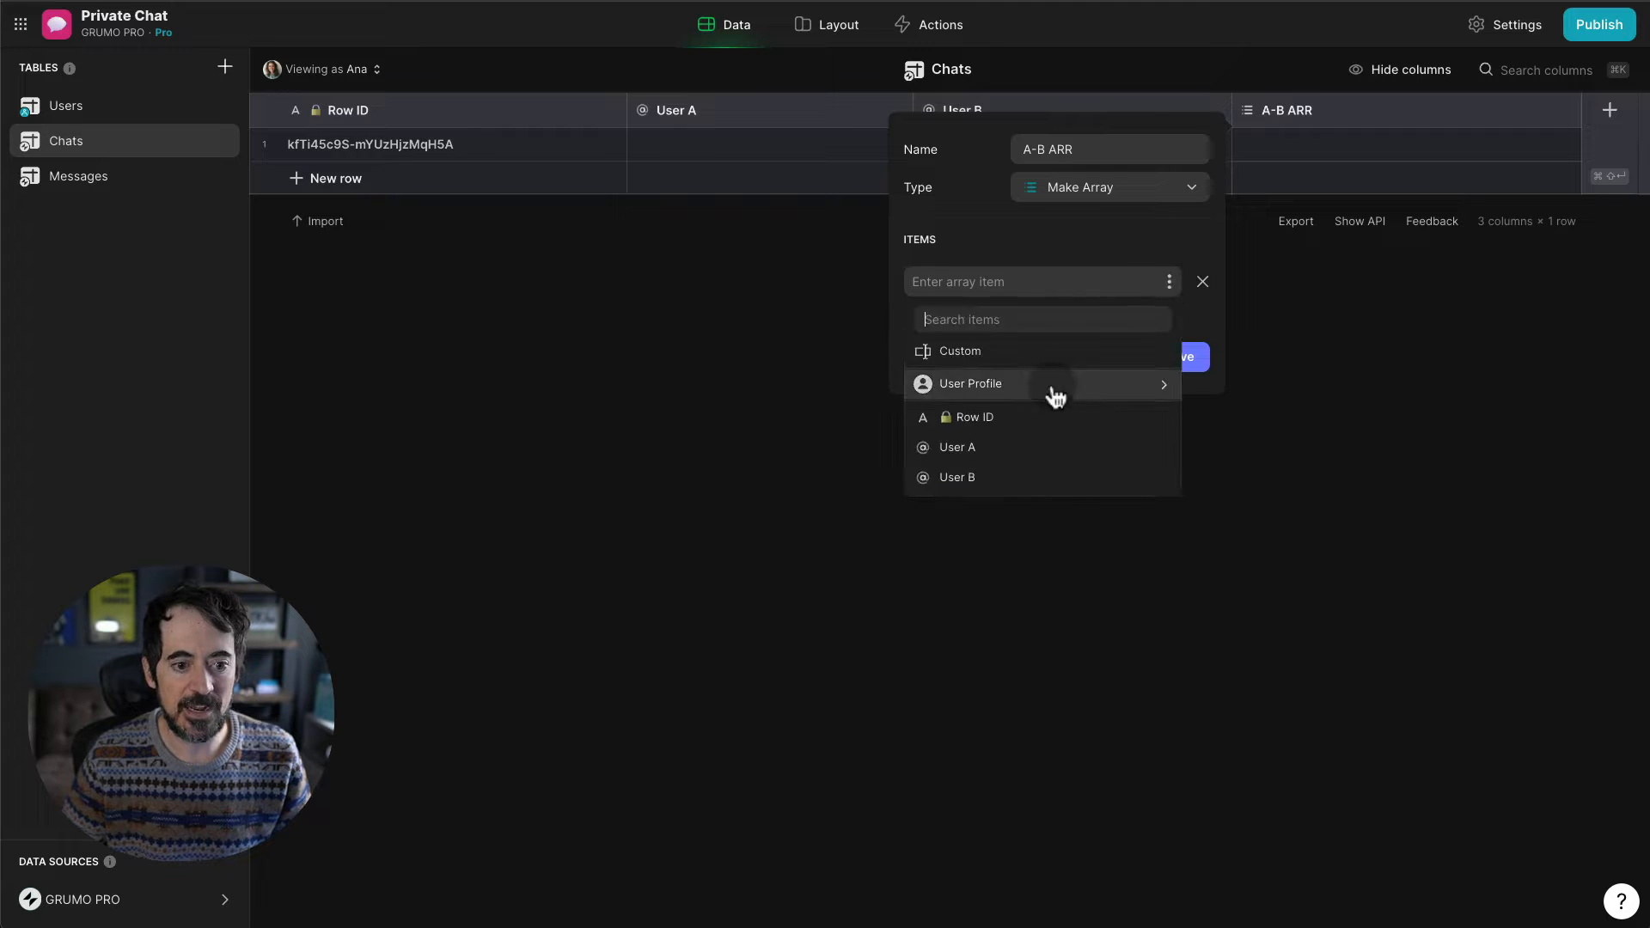
left_click(1015, 448)
left_click(970, 332)
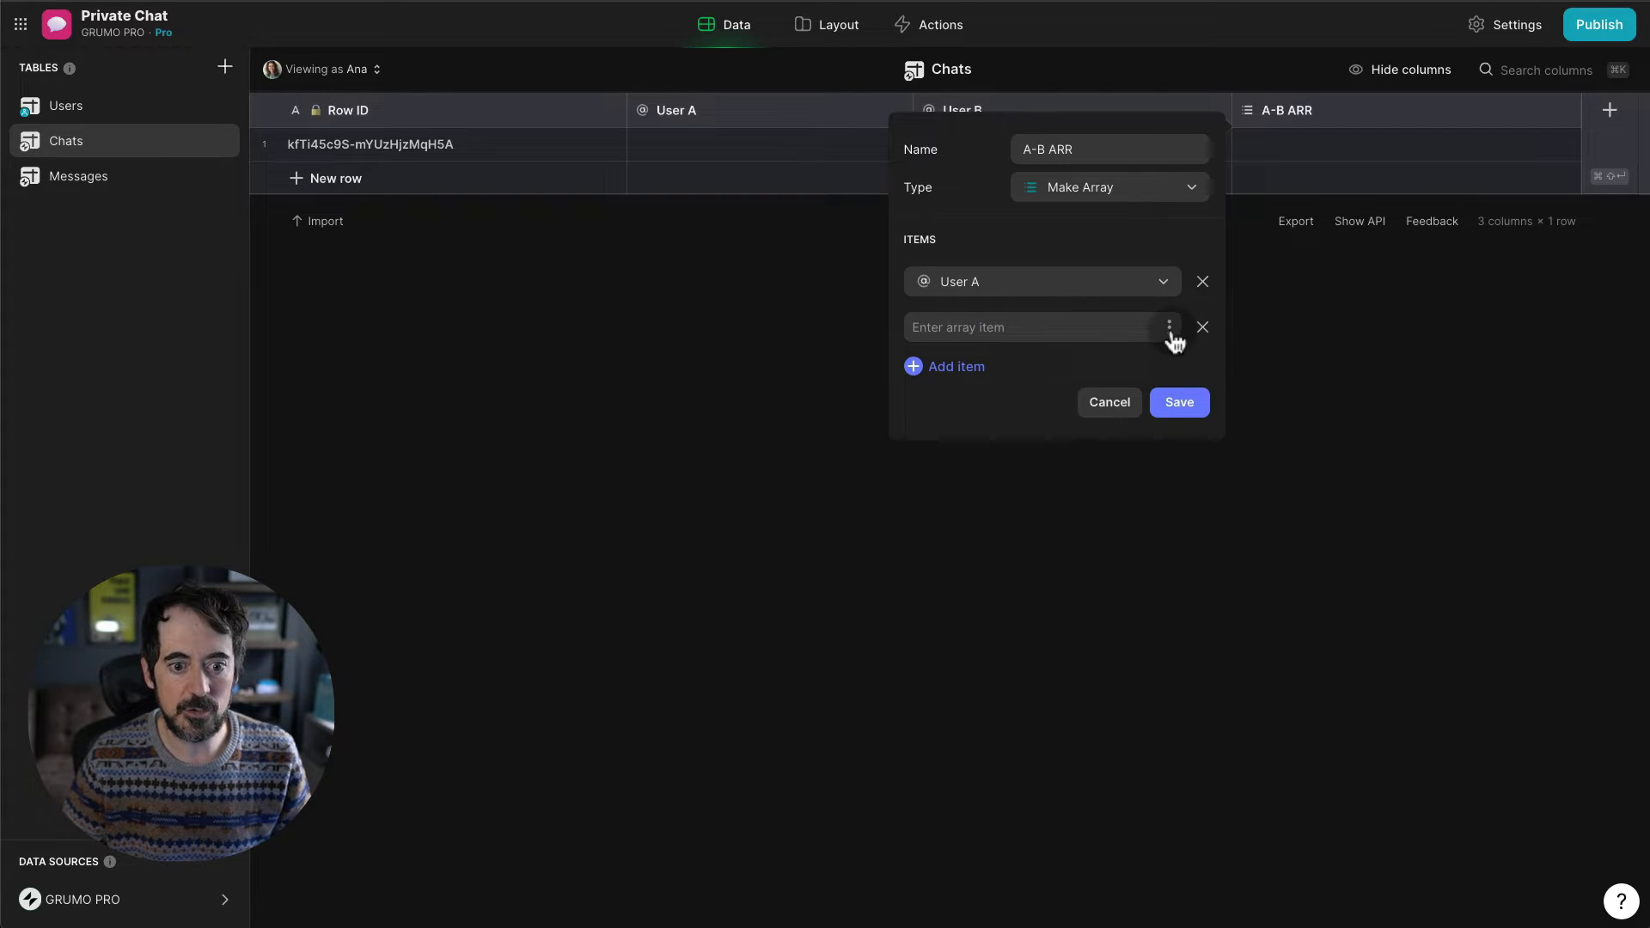
left_click(1169, 331)
left_click(971, 525)
left_click(1195, 403)
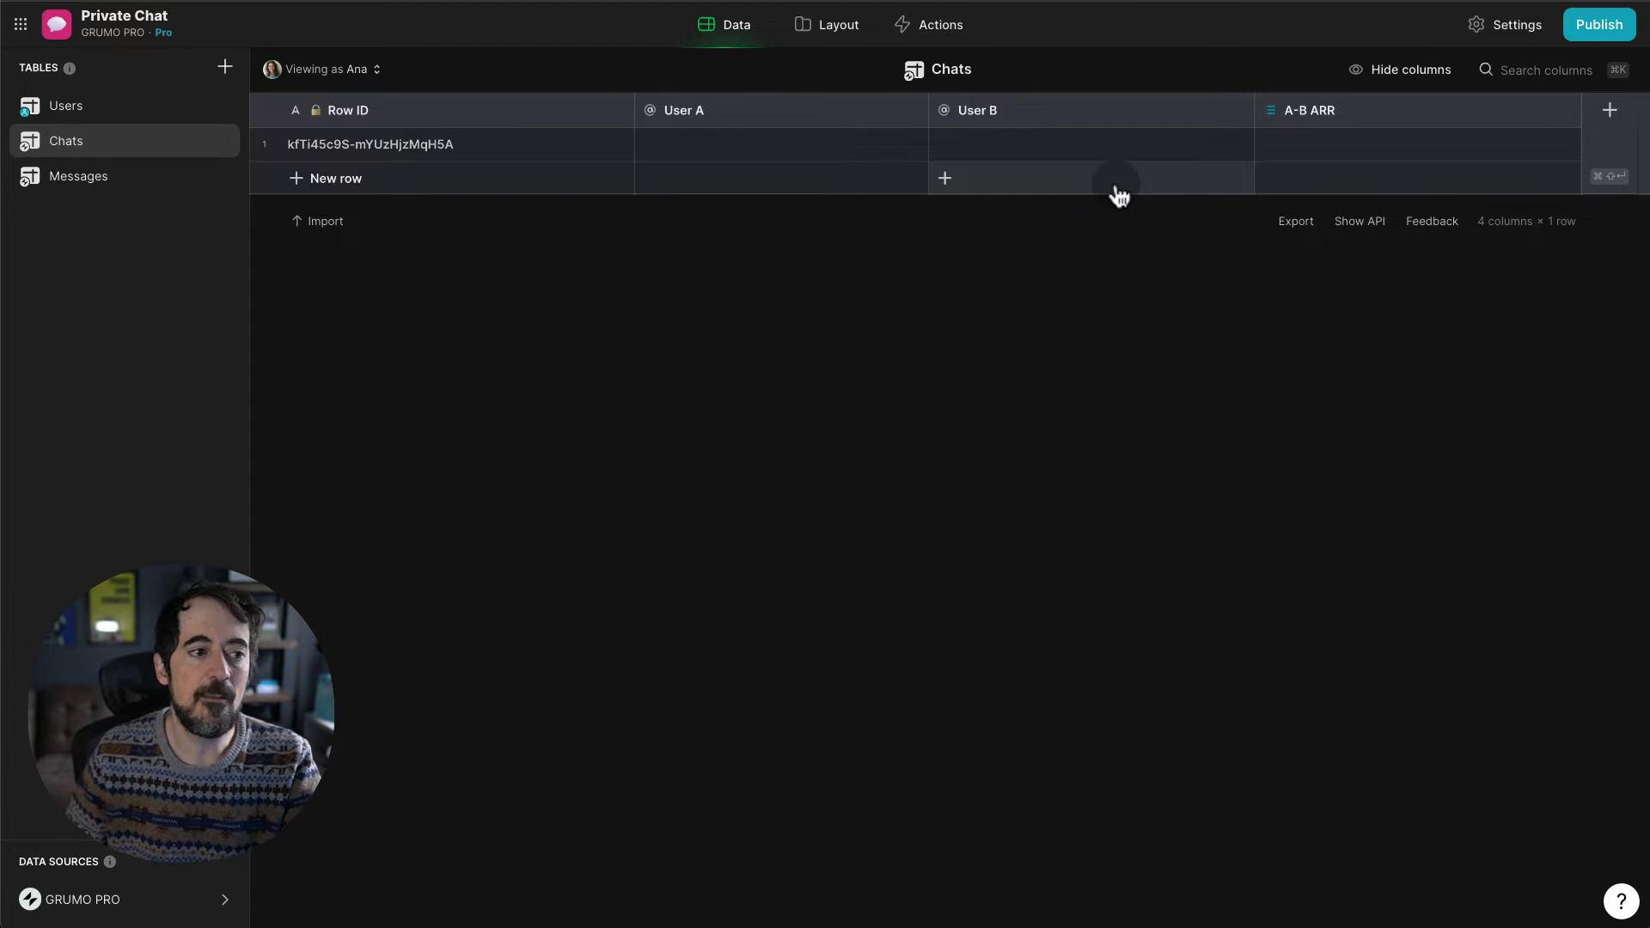
- Copy the first user's email from the Users table into User A of the first Chats row
left_click(101, 112)
left_click(722, 142)
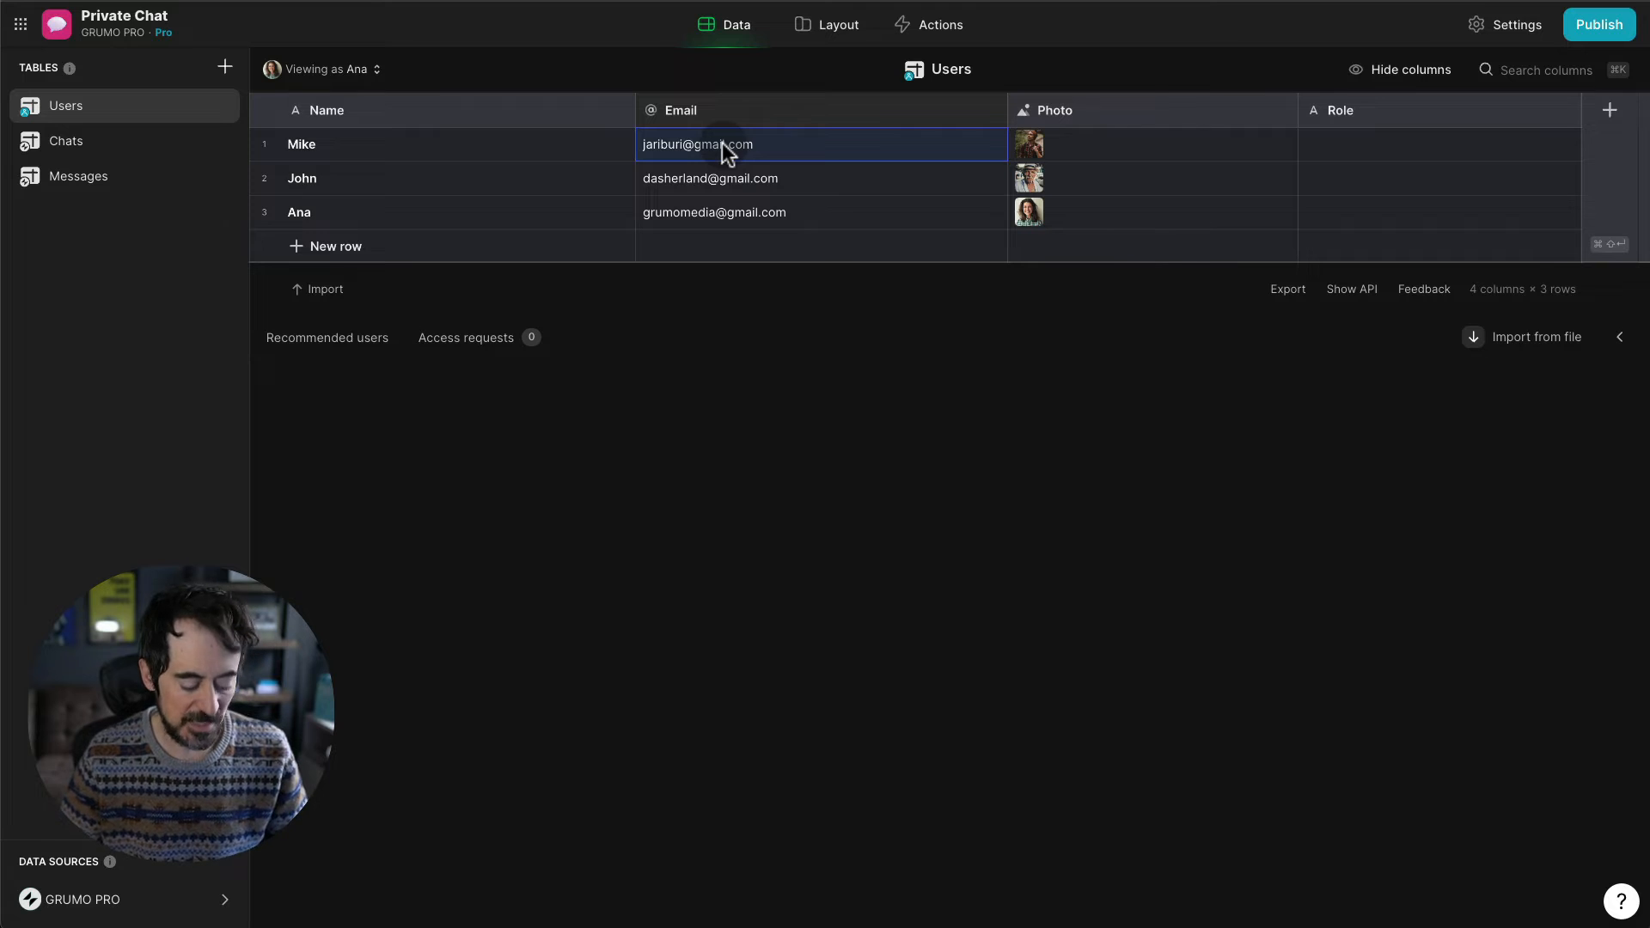
left_click(101, 141)
left_click(811, 143)
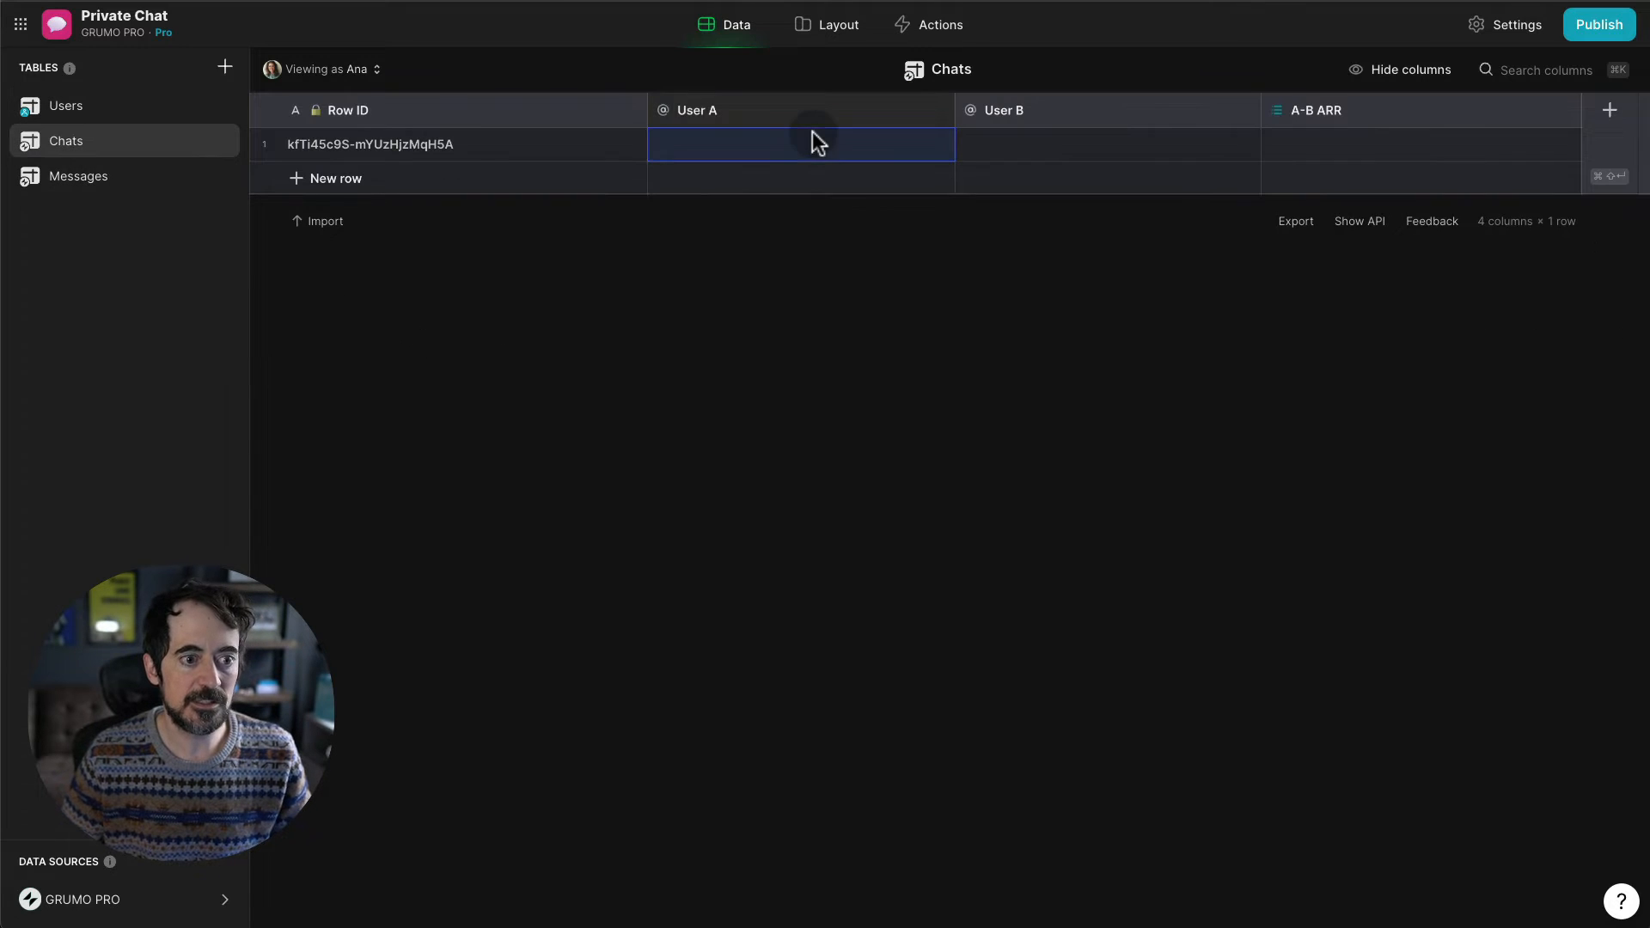
key("ctrl+v")
- Copy the third user's email from the Users table into User B of the first Chats row
left_click(120, 107)
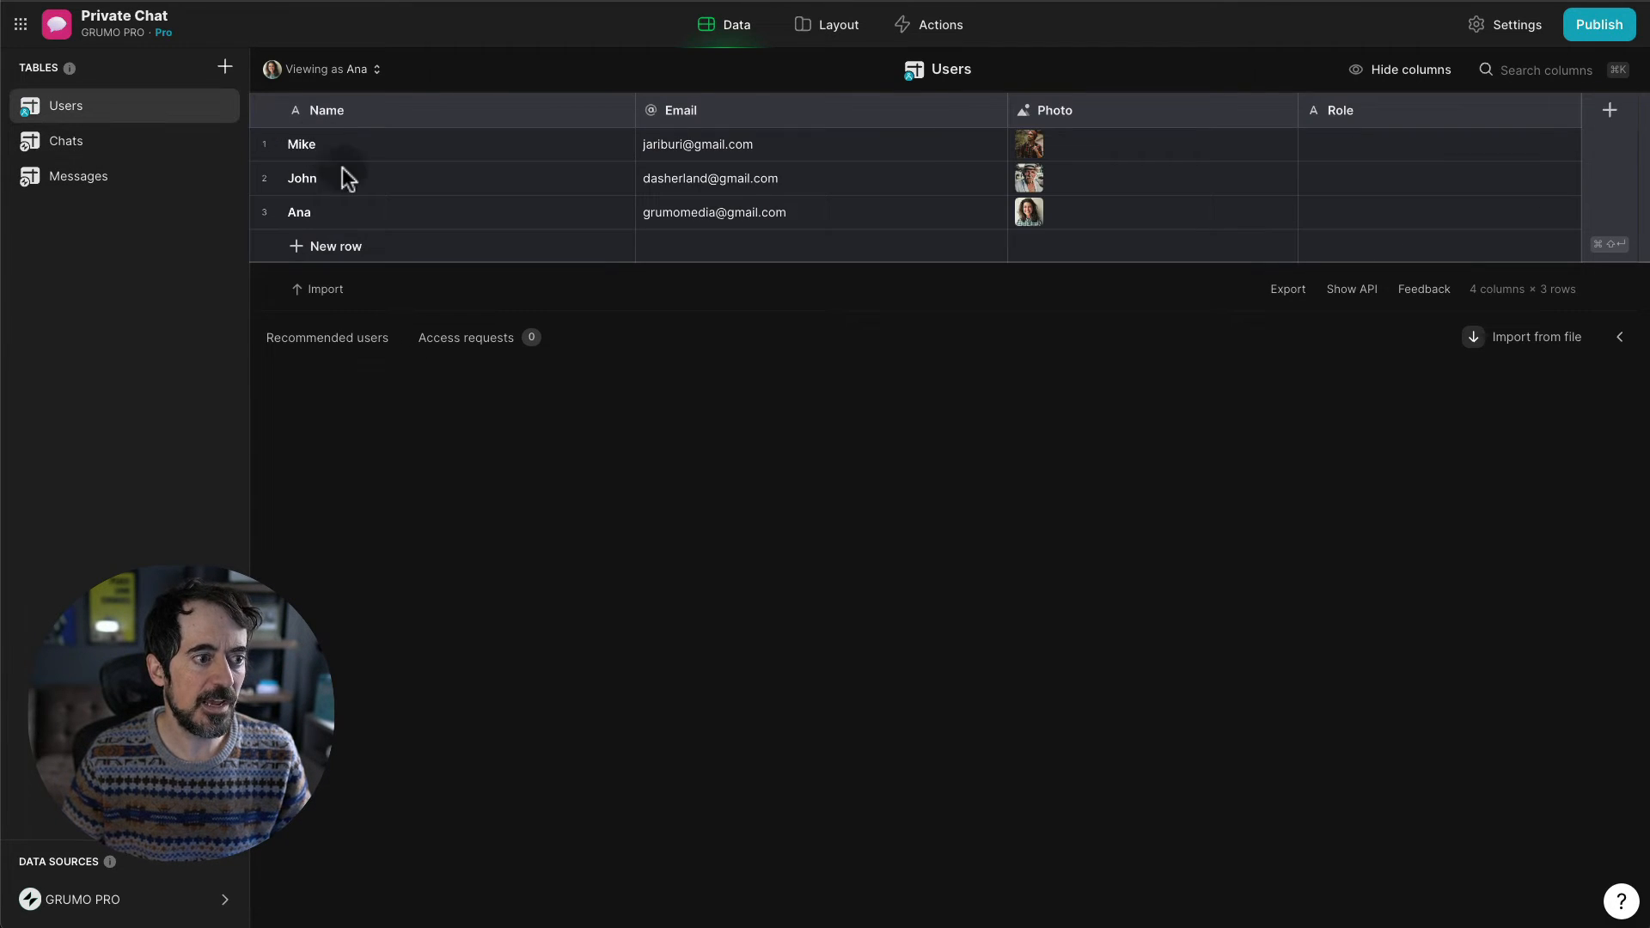
left_click(702, 210)
key("ctrl+c")
left_click(190, 143)
left_click(1057, 144)
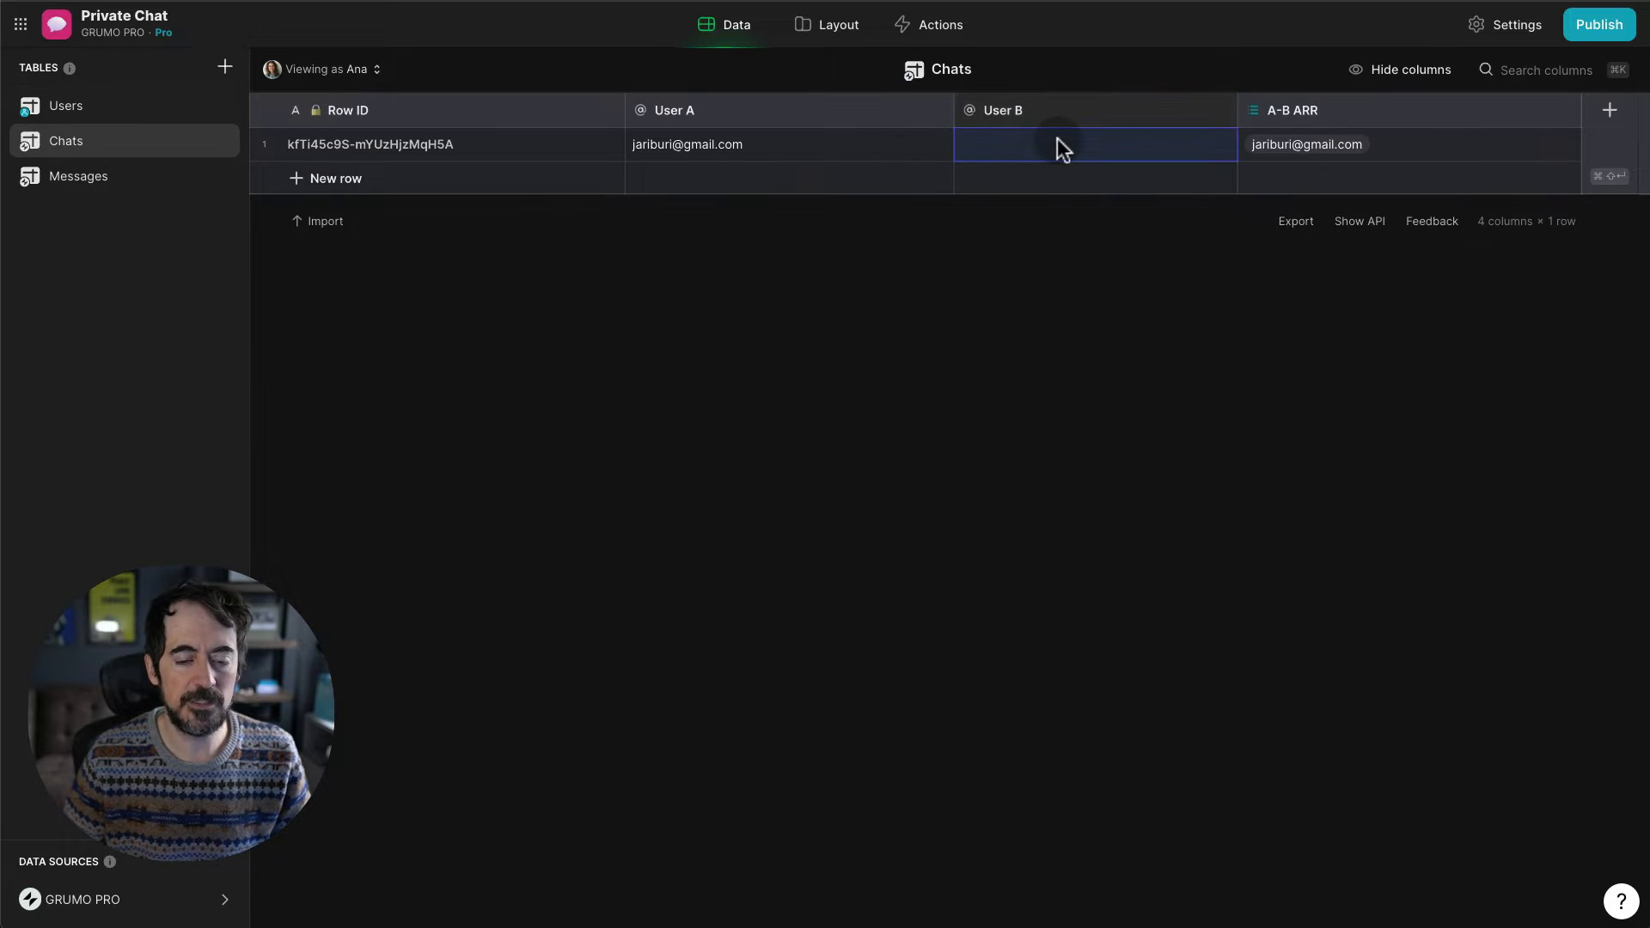
key("ctrl+v")
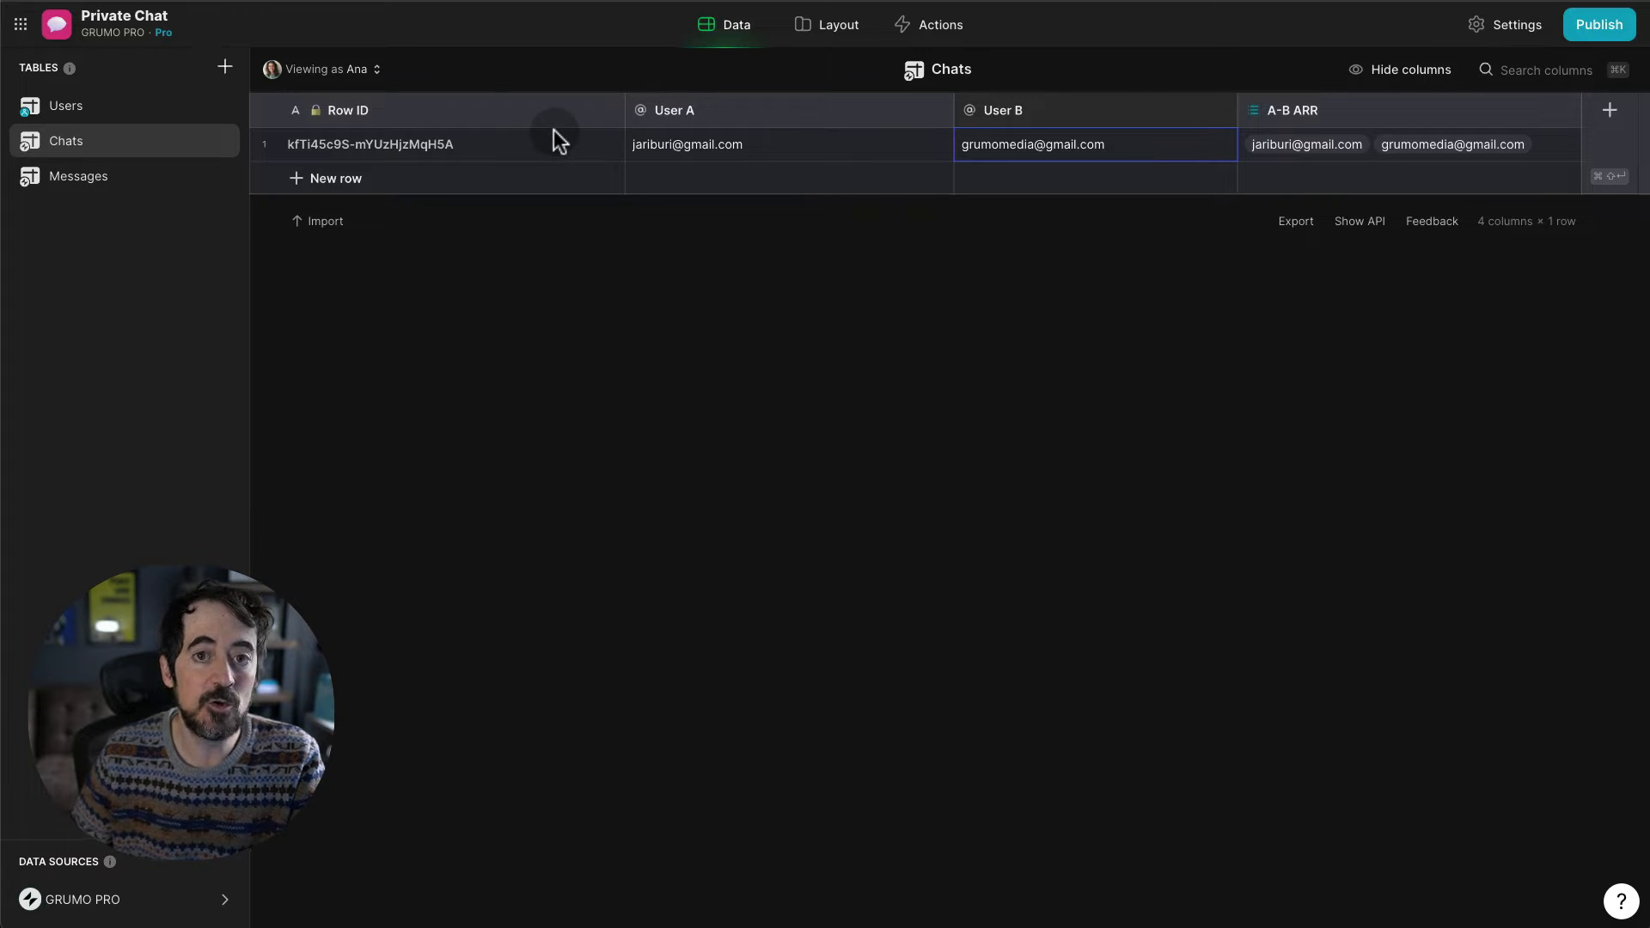
- Add a Find Chats column of the Query type to the Users table, with Chats as its source
left_click(151, 104)
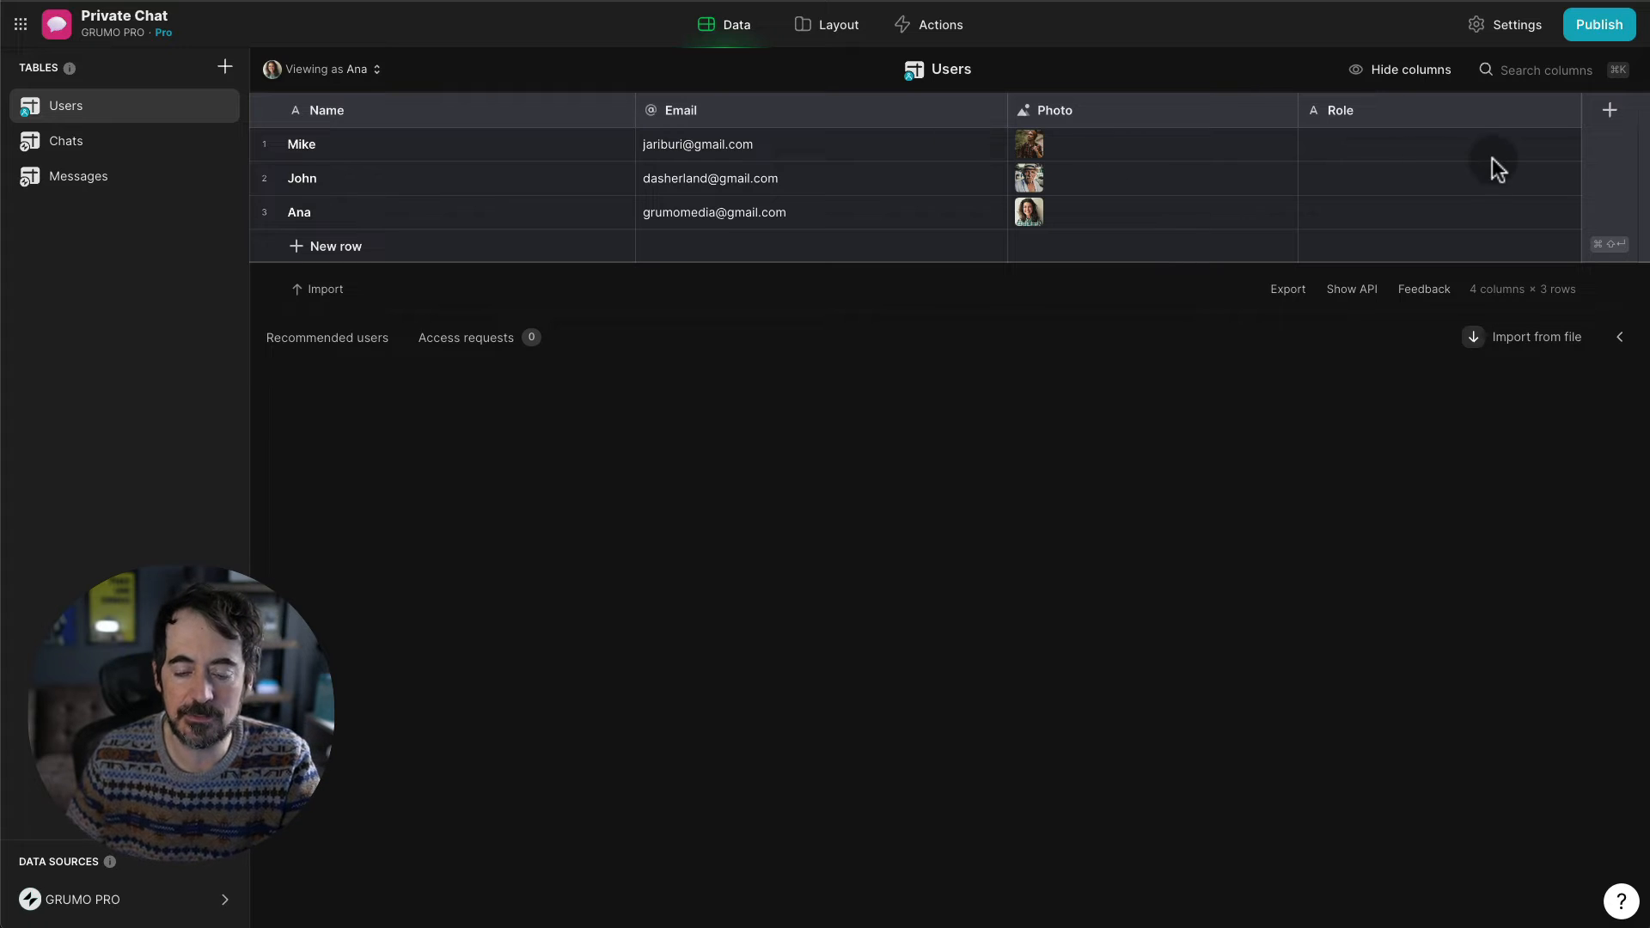
left_click(1611, 113)
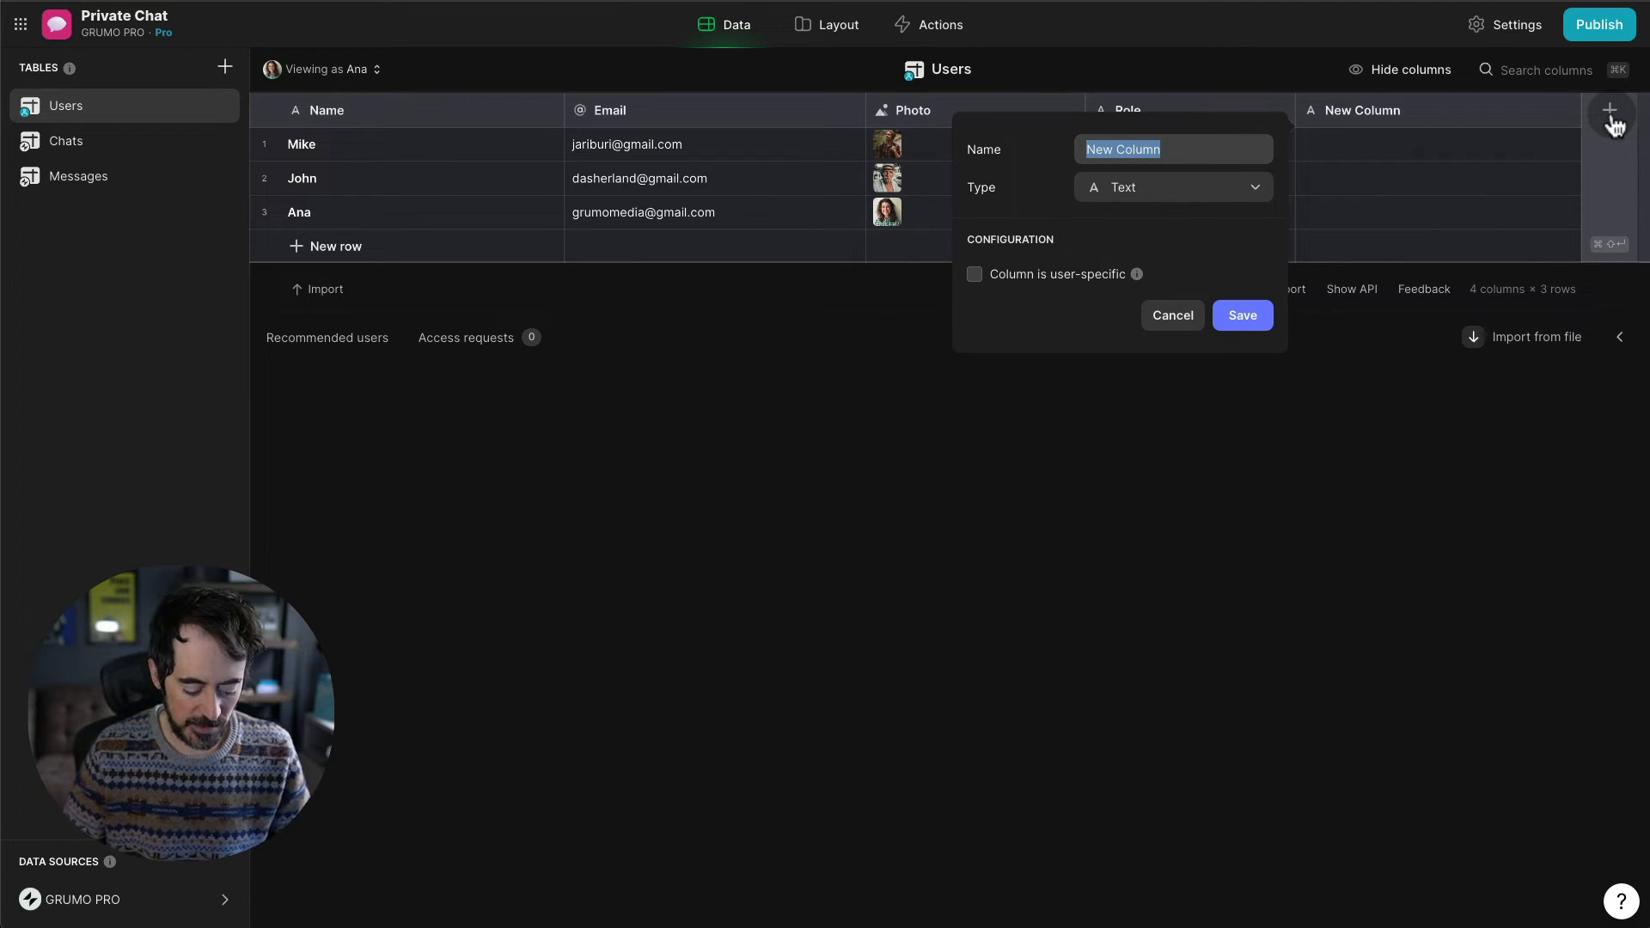
type("Find Chats")
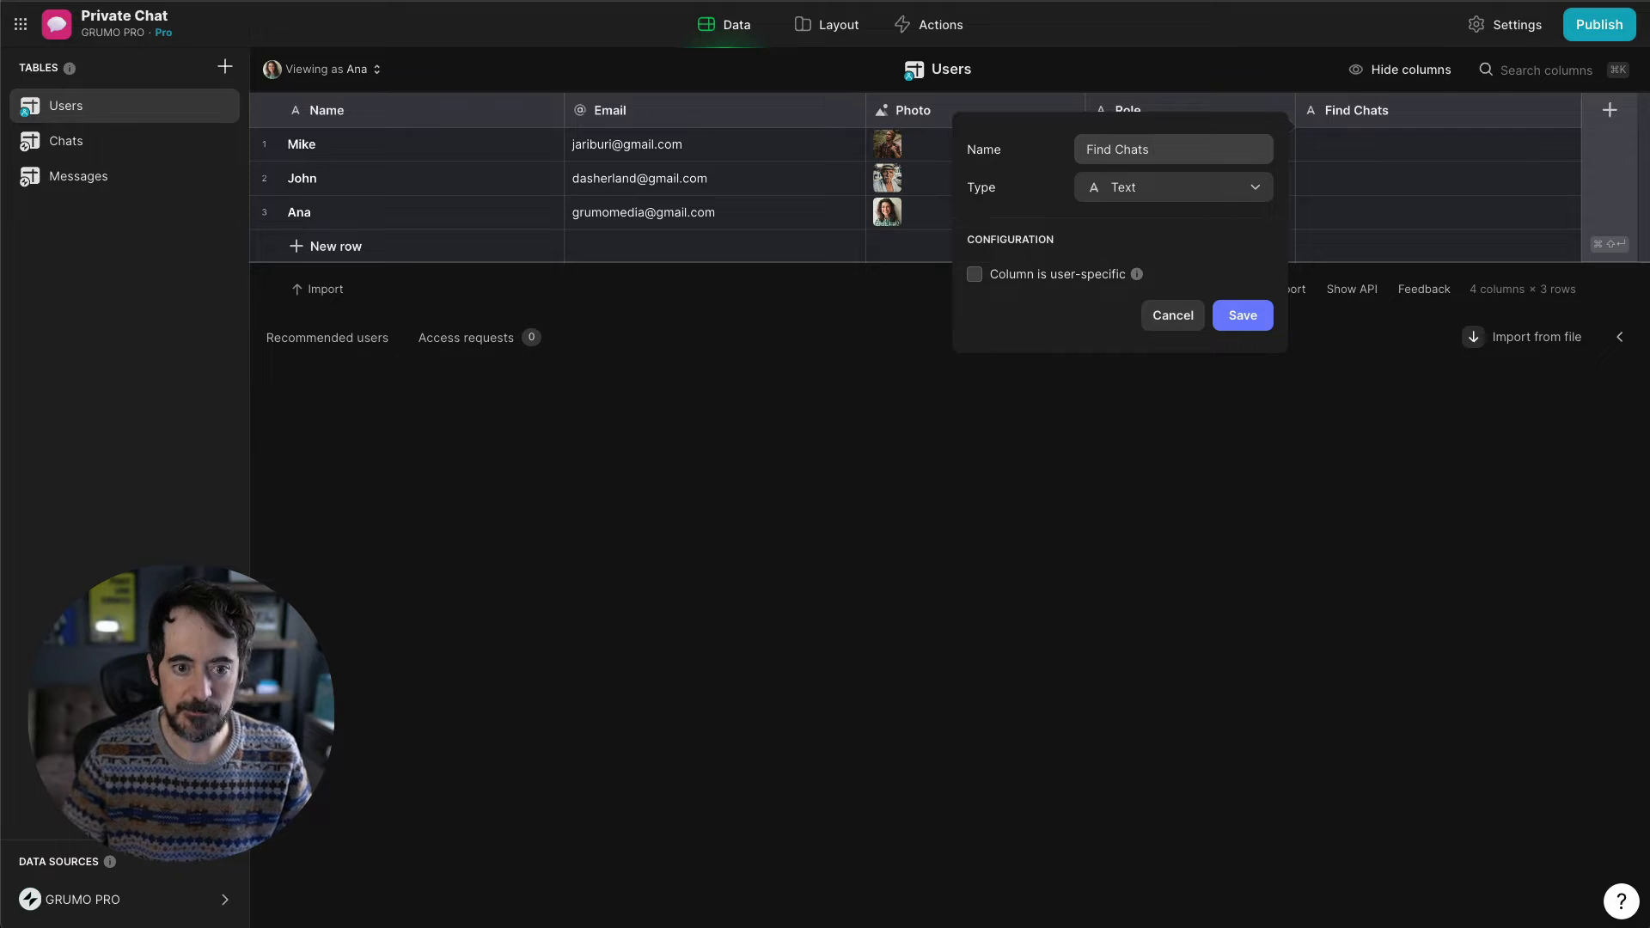
left_click(1186, 189)
type("qu")
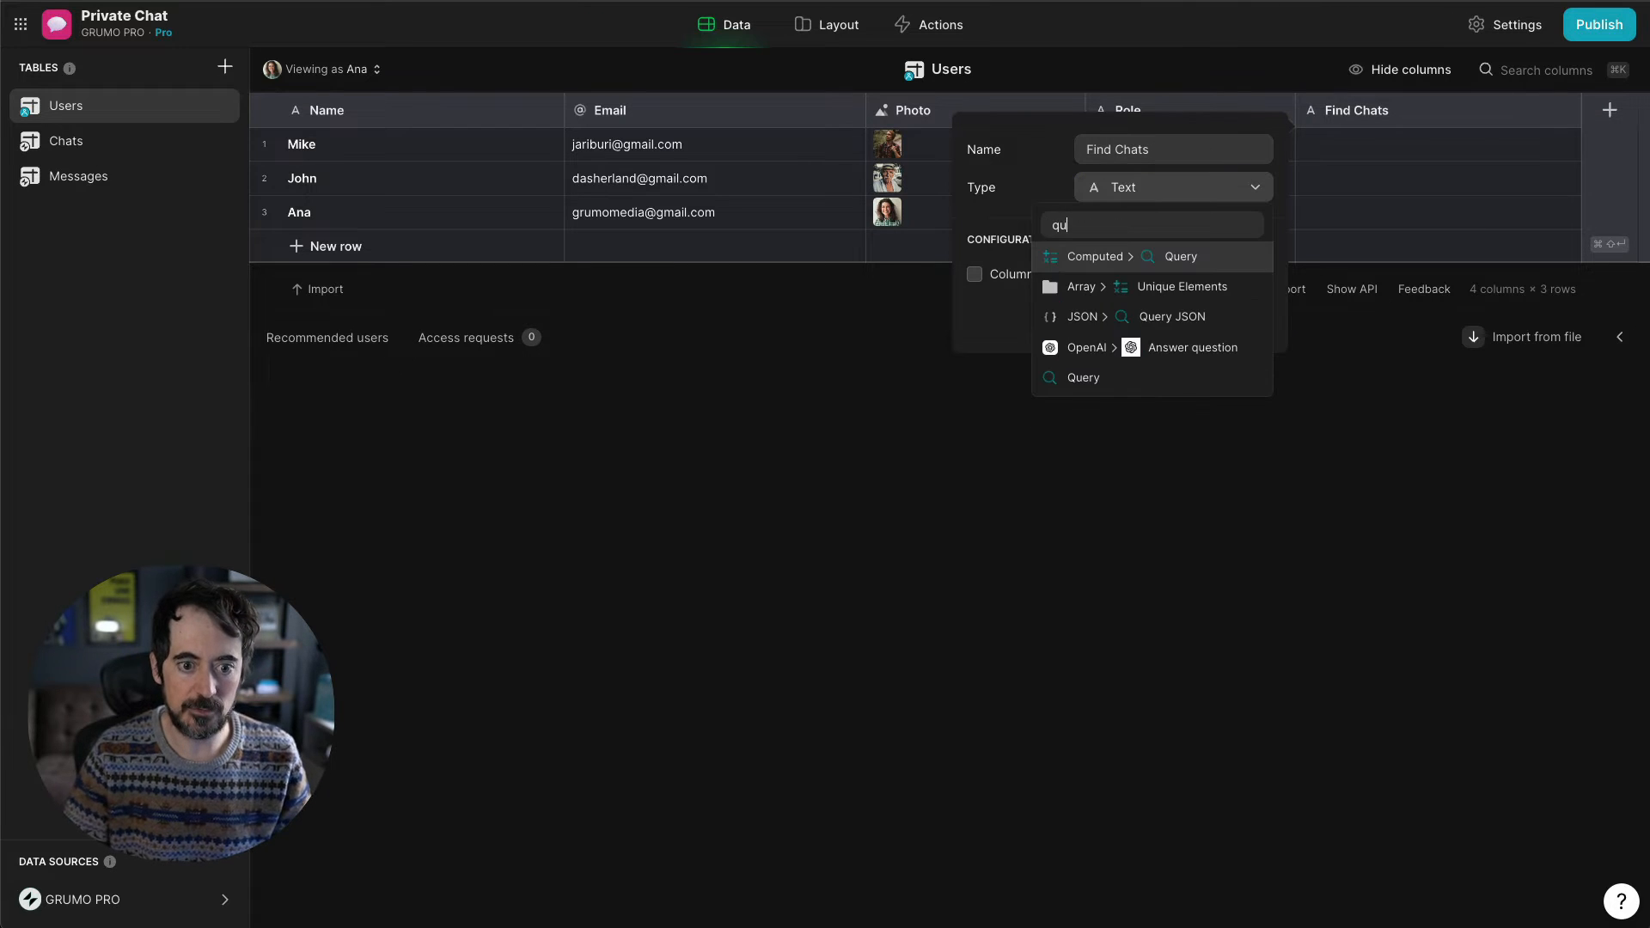
key("Return")
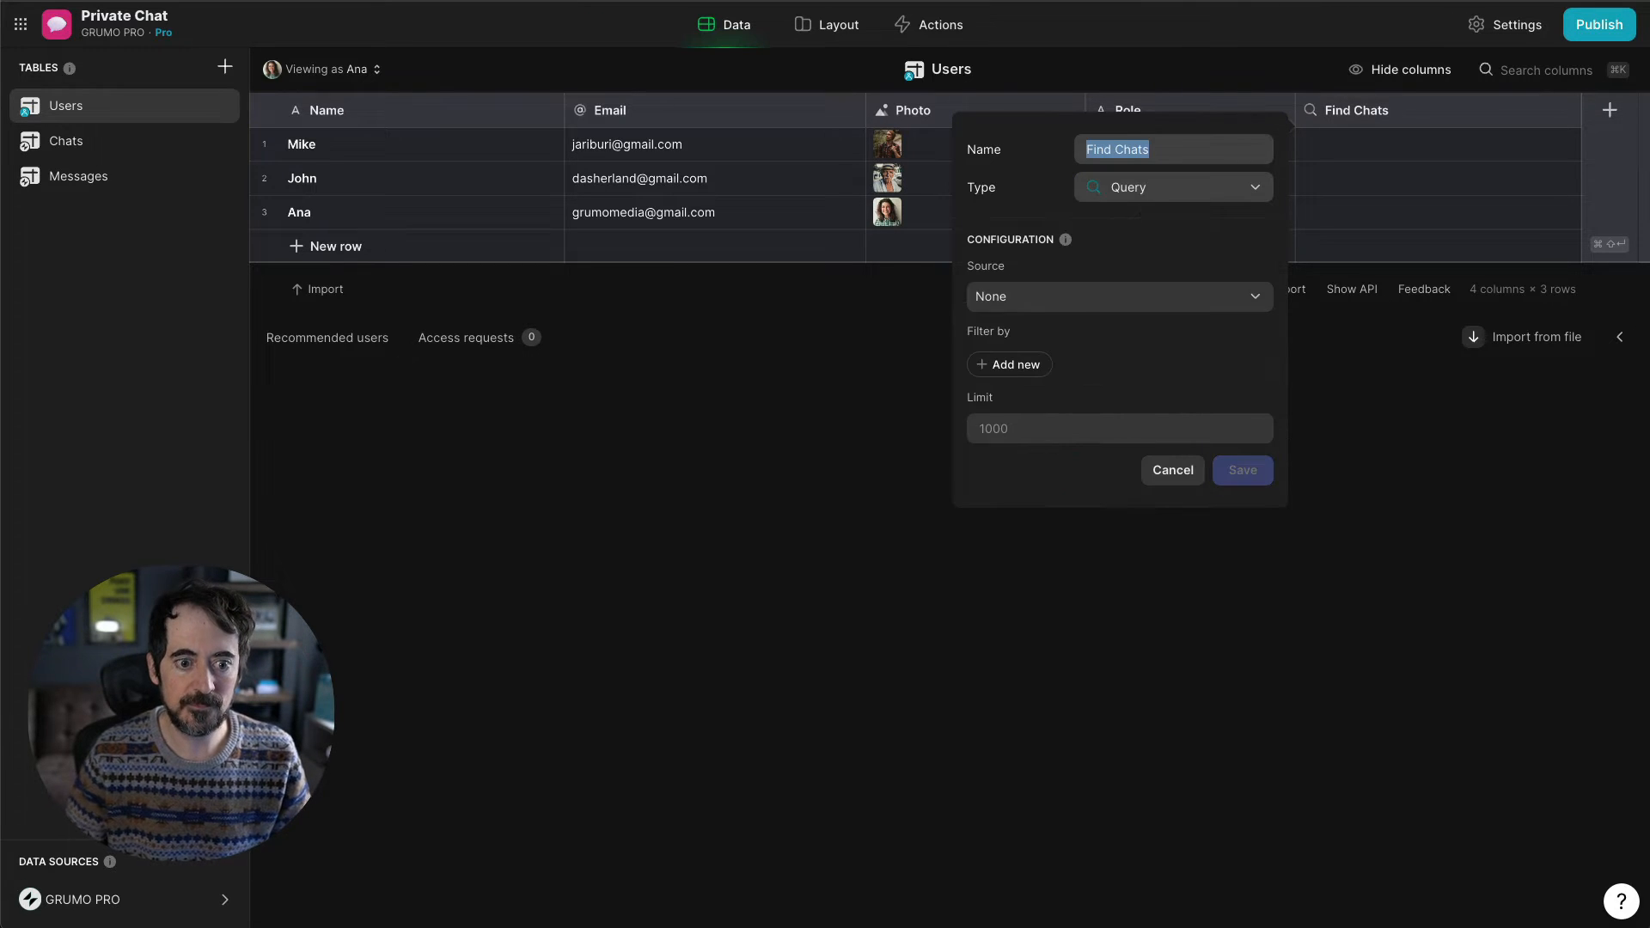
left_click(1077, 296)
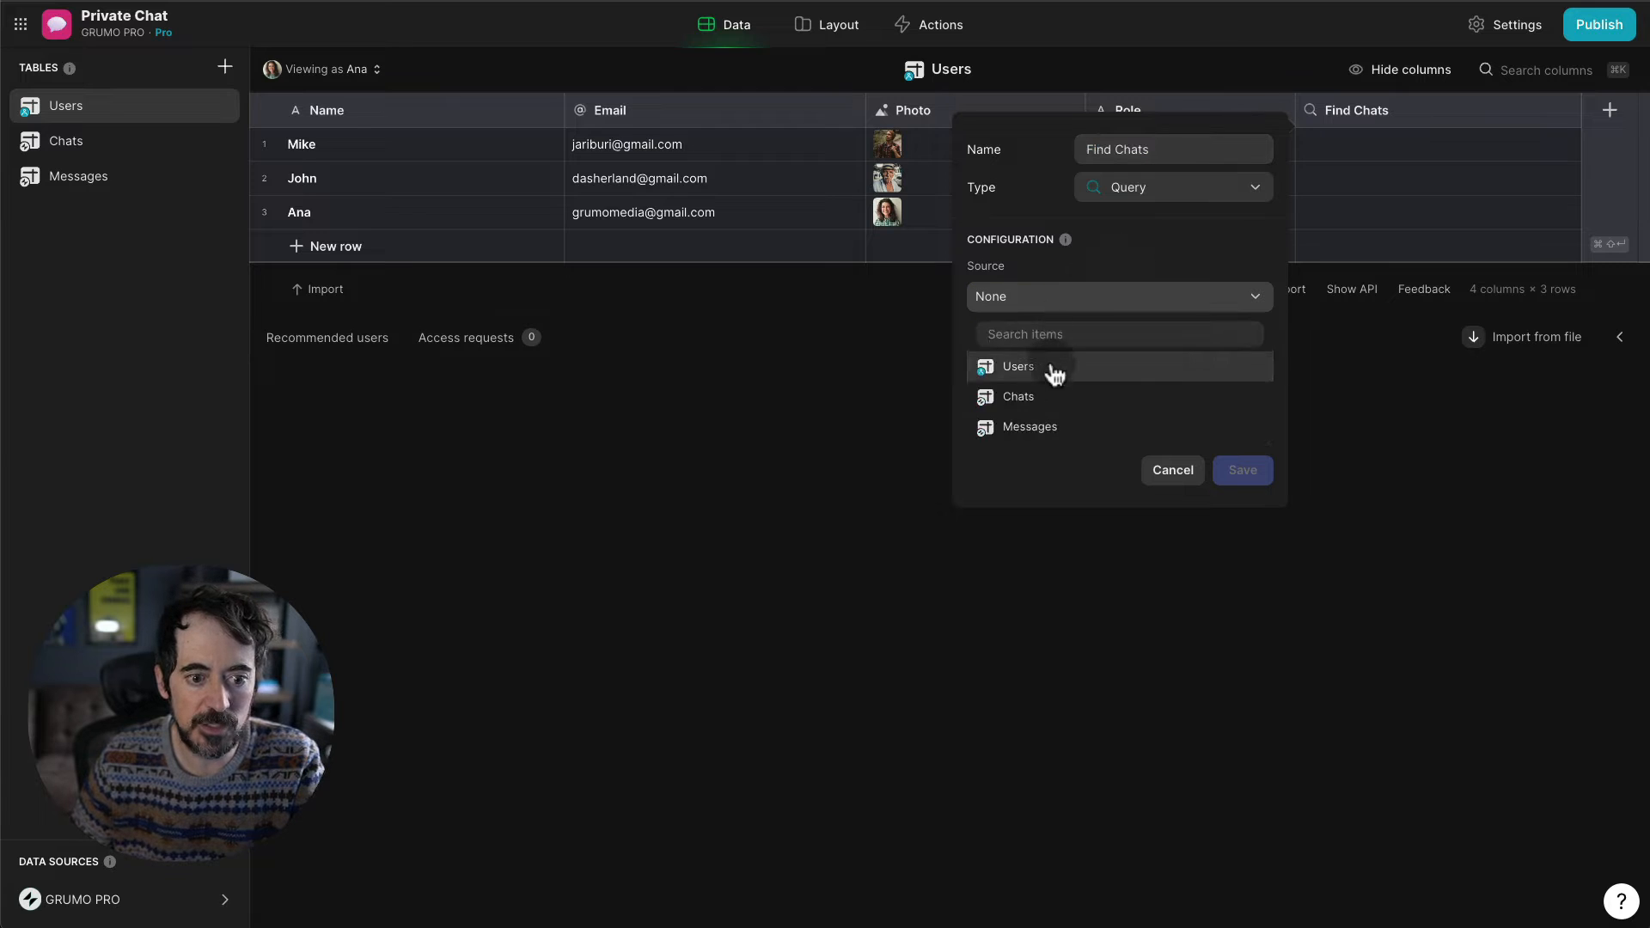
left_click(1046, 397)
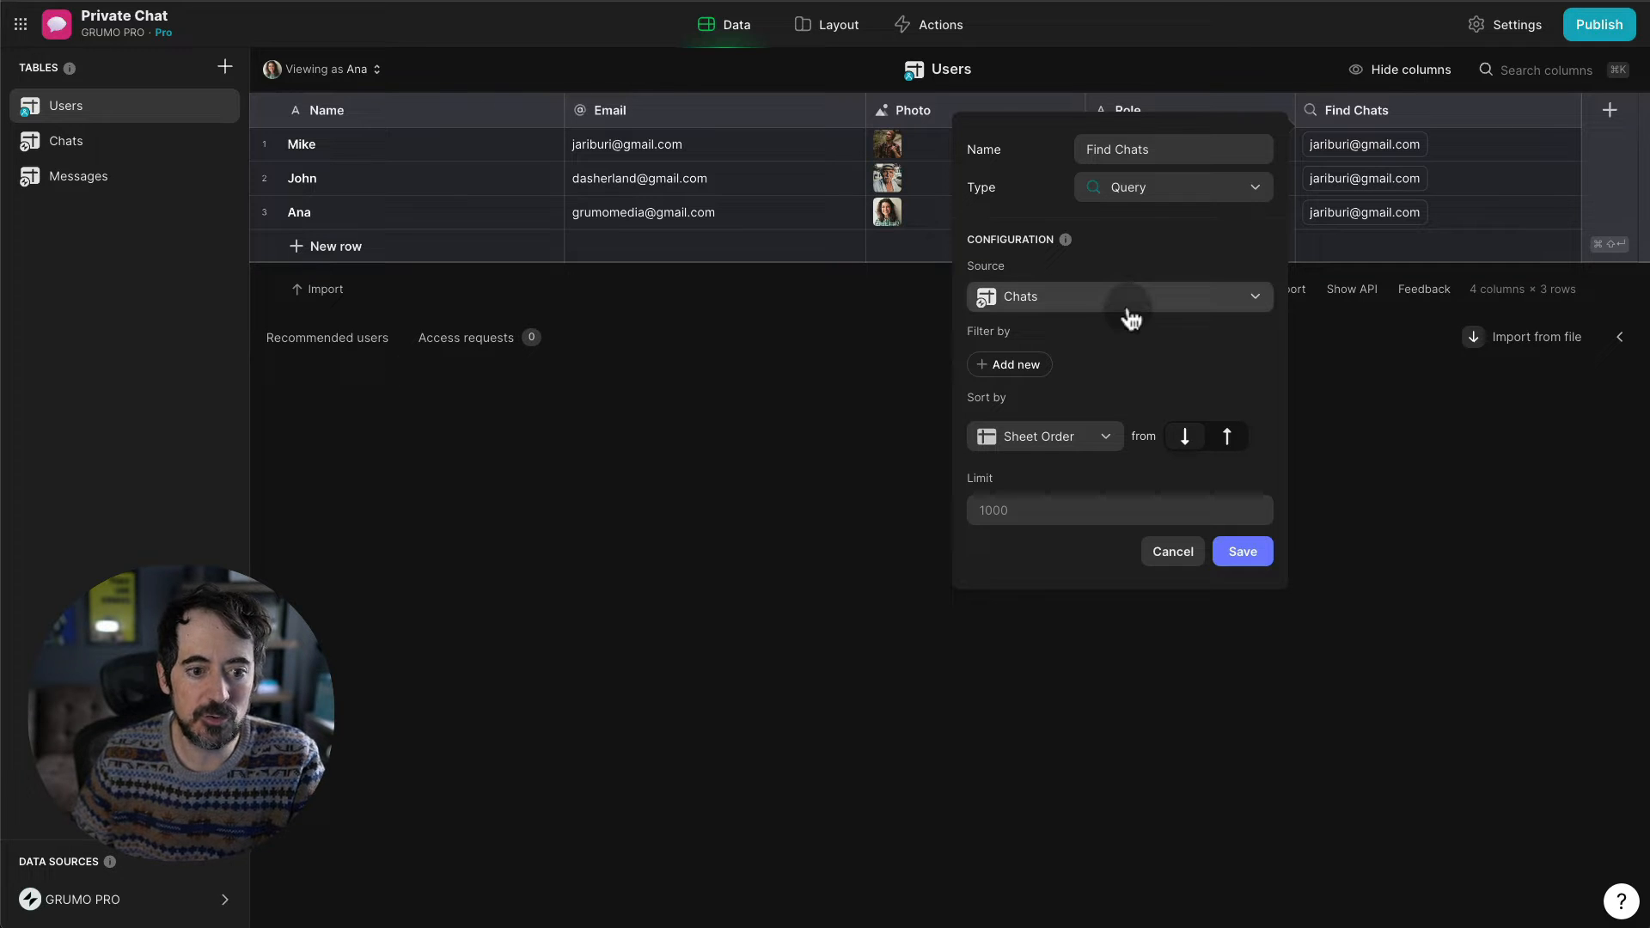
- Filter the Find Chats query to rows where A-B ARR contains the User Profile's Email
left_click(1040, 366)
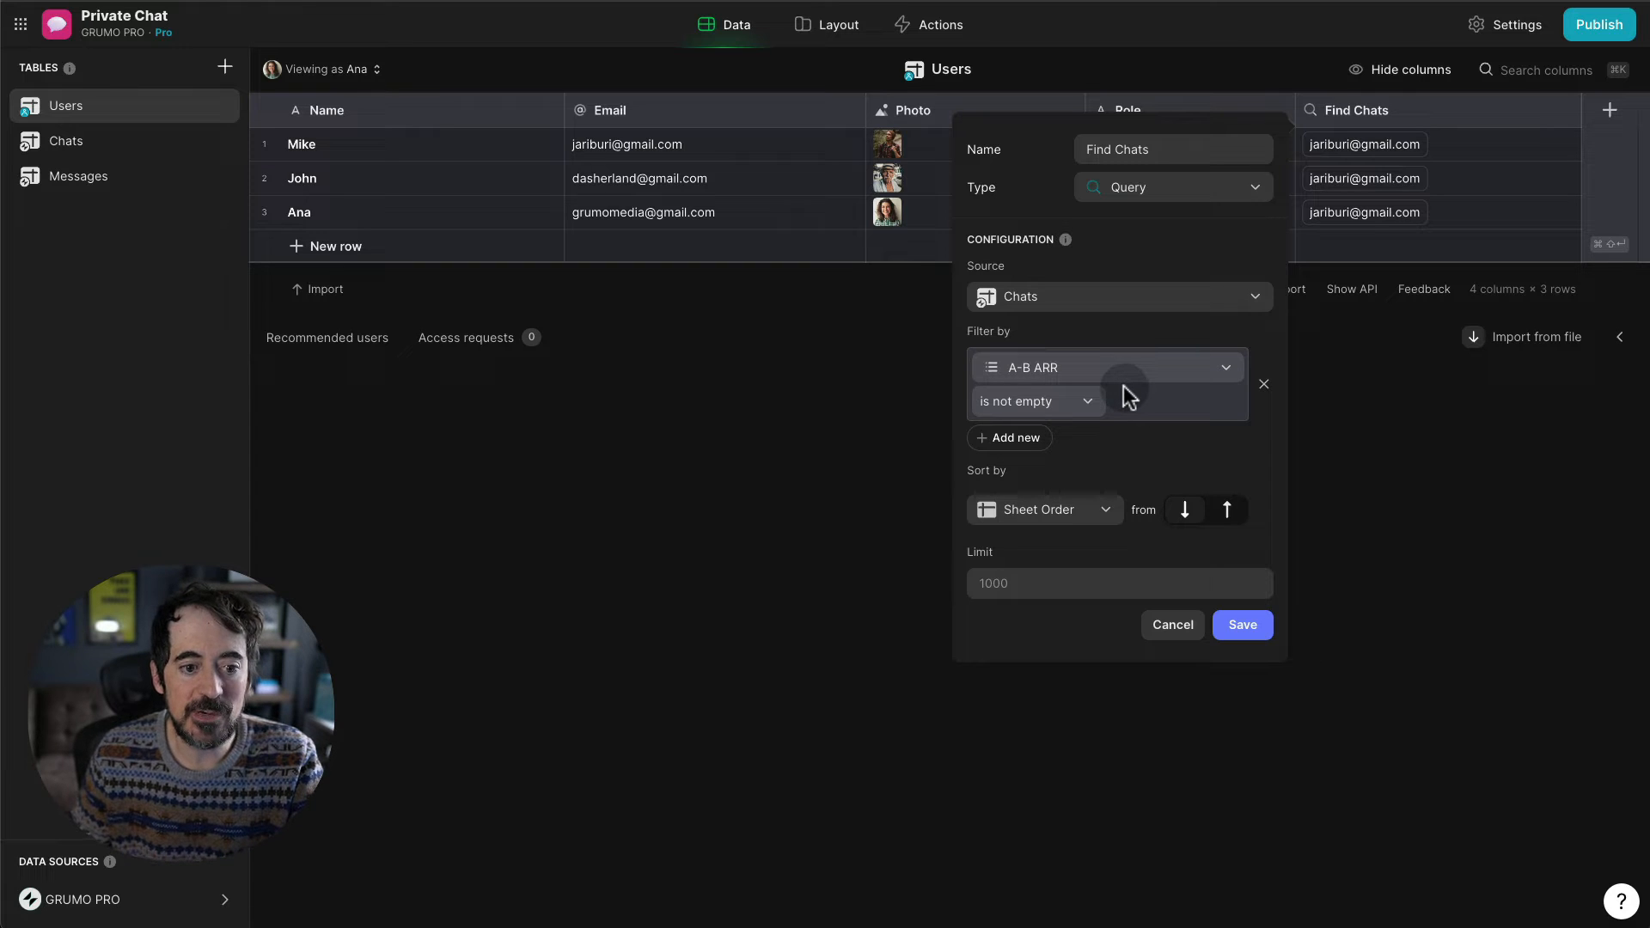
left_click(1080, 402)
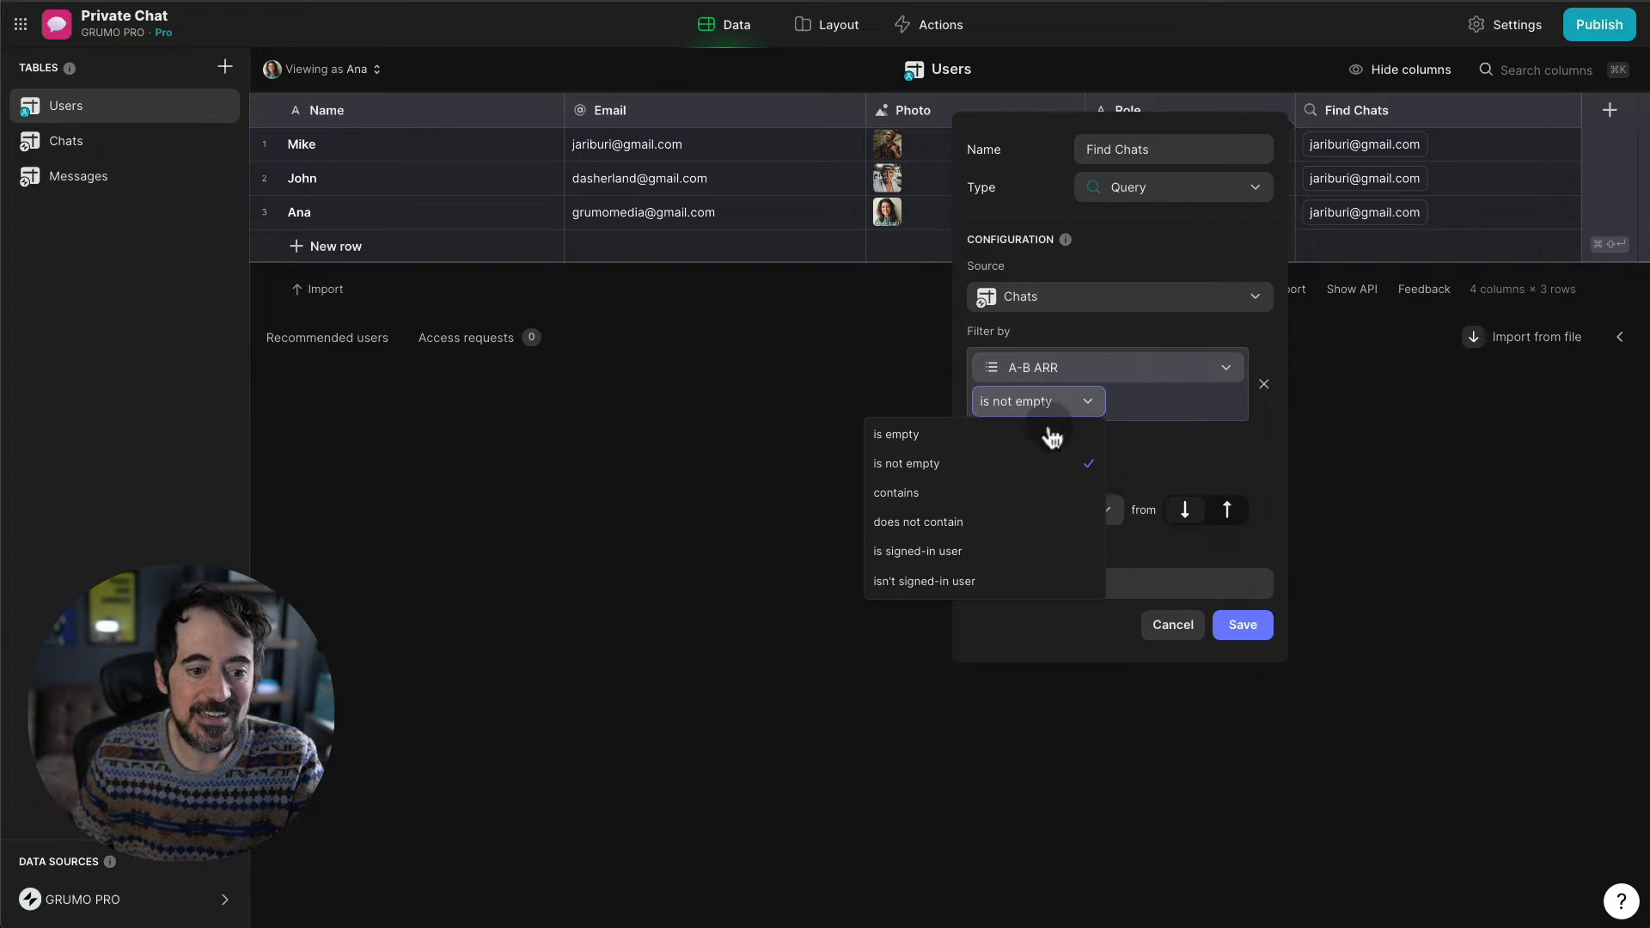
left_click(999, 507)
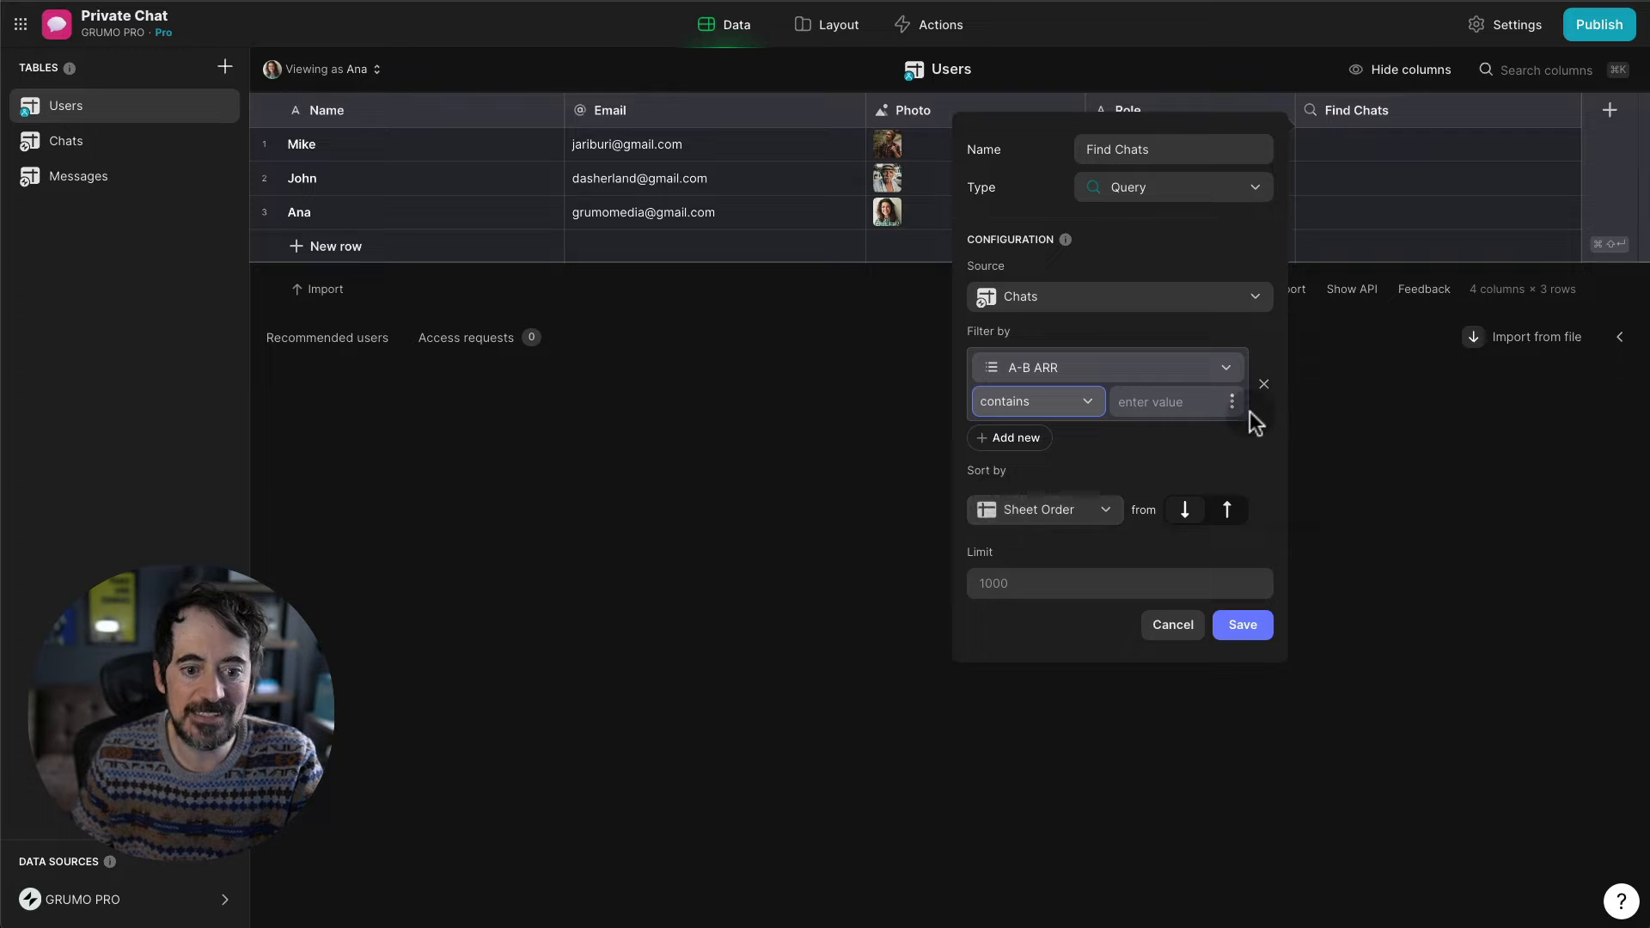
left_click(1230, 403)
mouse_move(1161, 509)
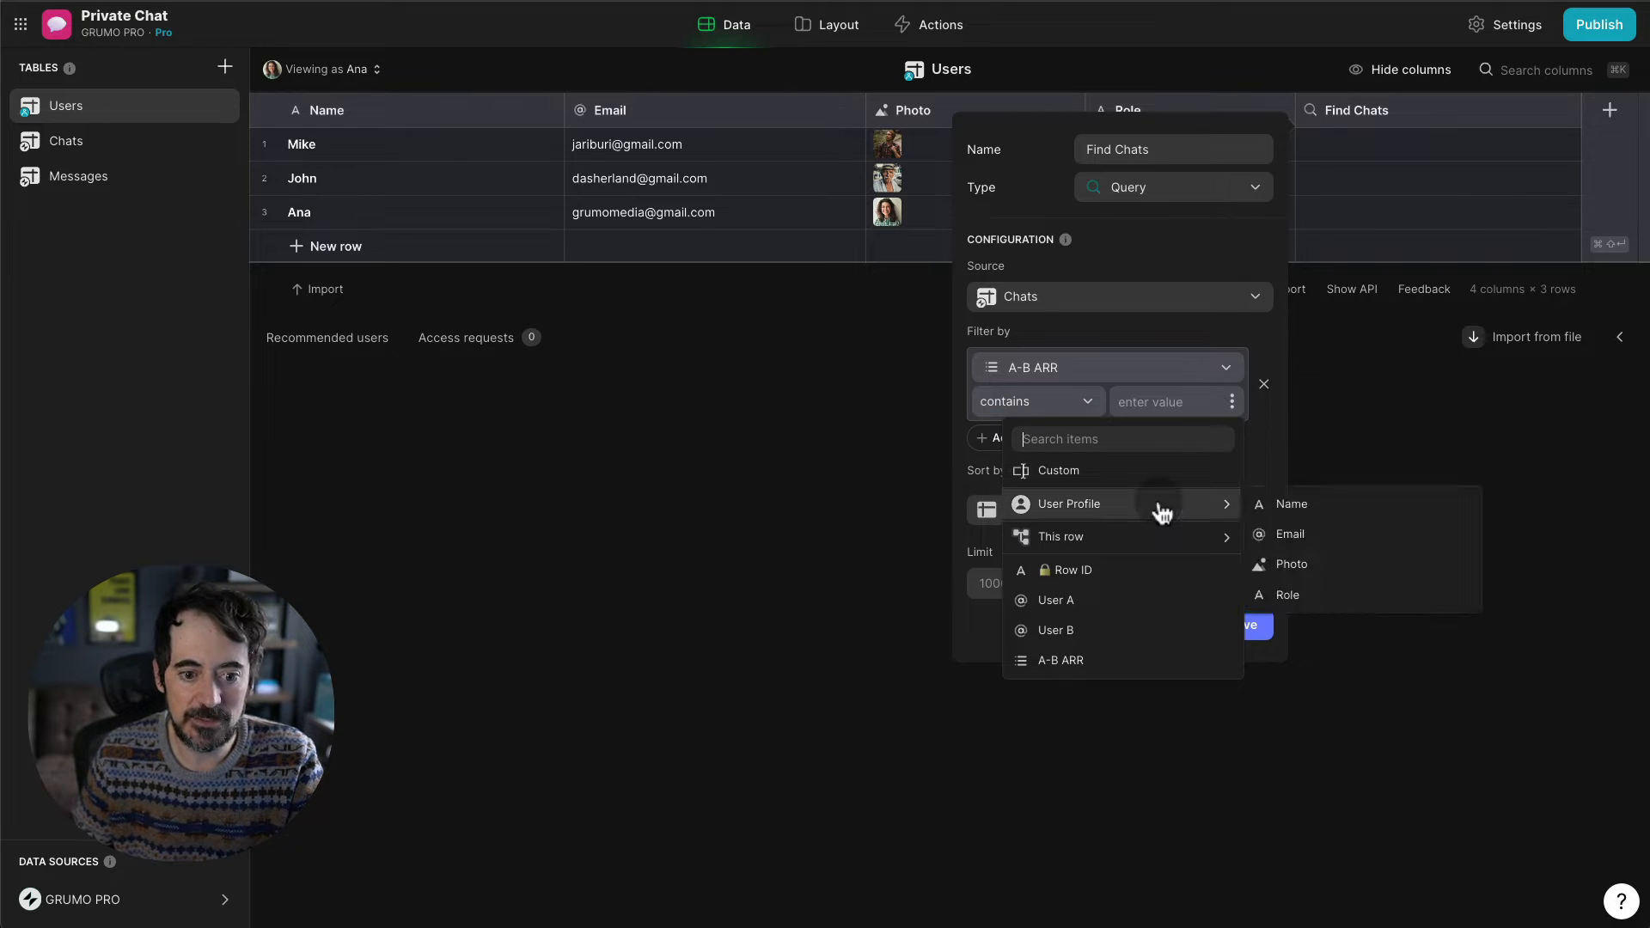
left_click(1305, 534)
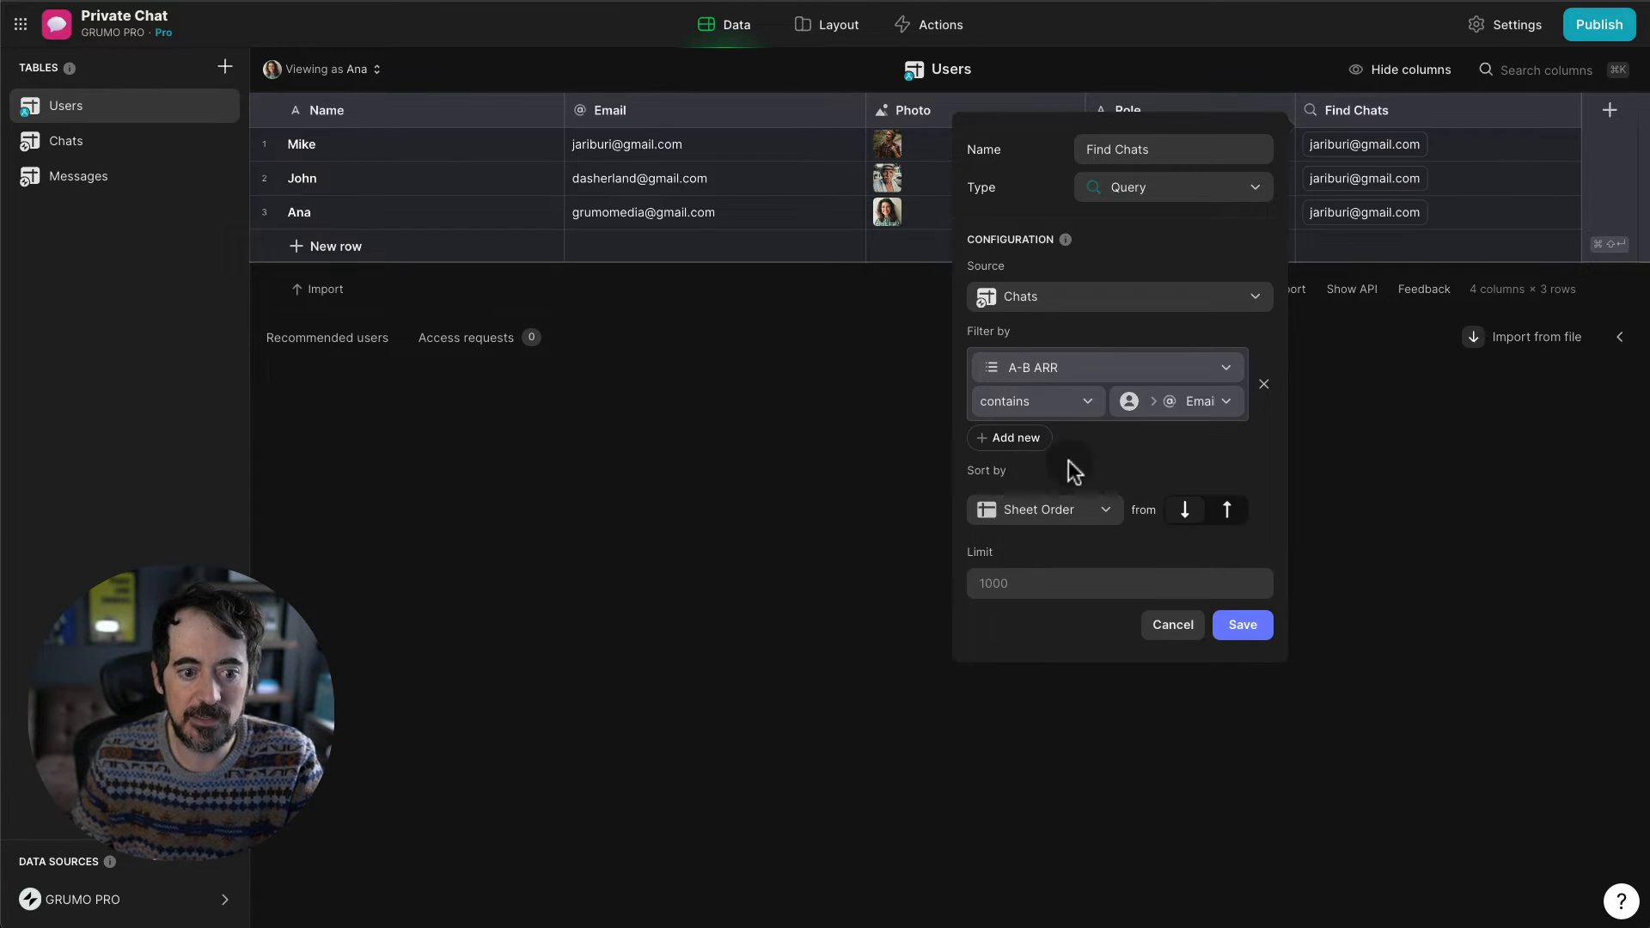
- Add a second query condition joined with And, where A-B ARR contains this row's Email, and save the column
left_click(1032, 449)
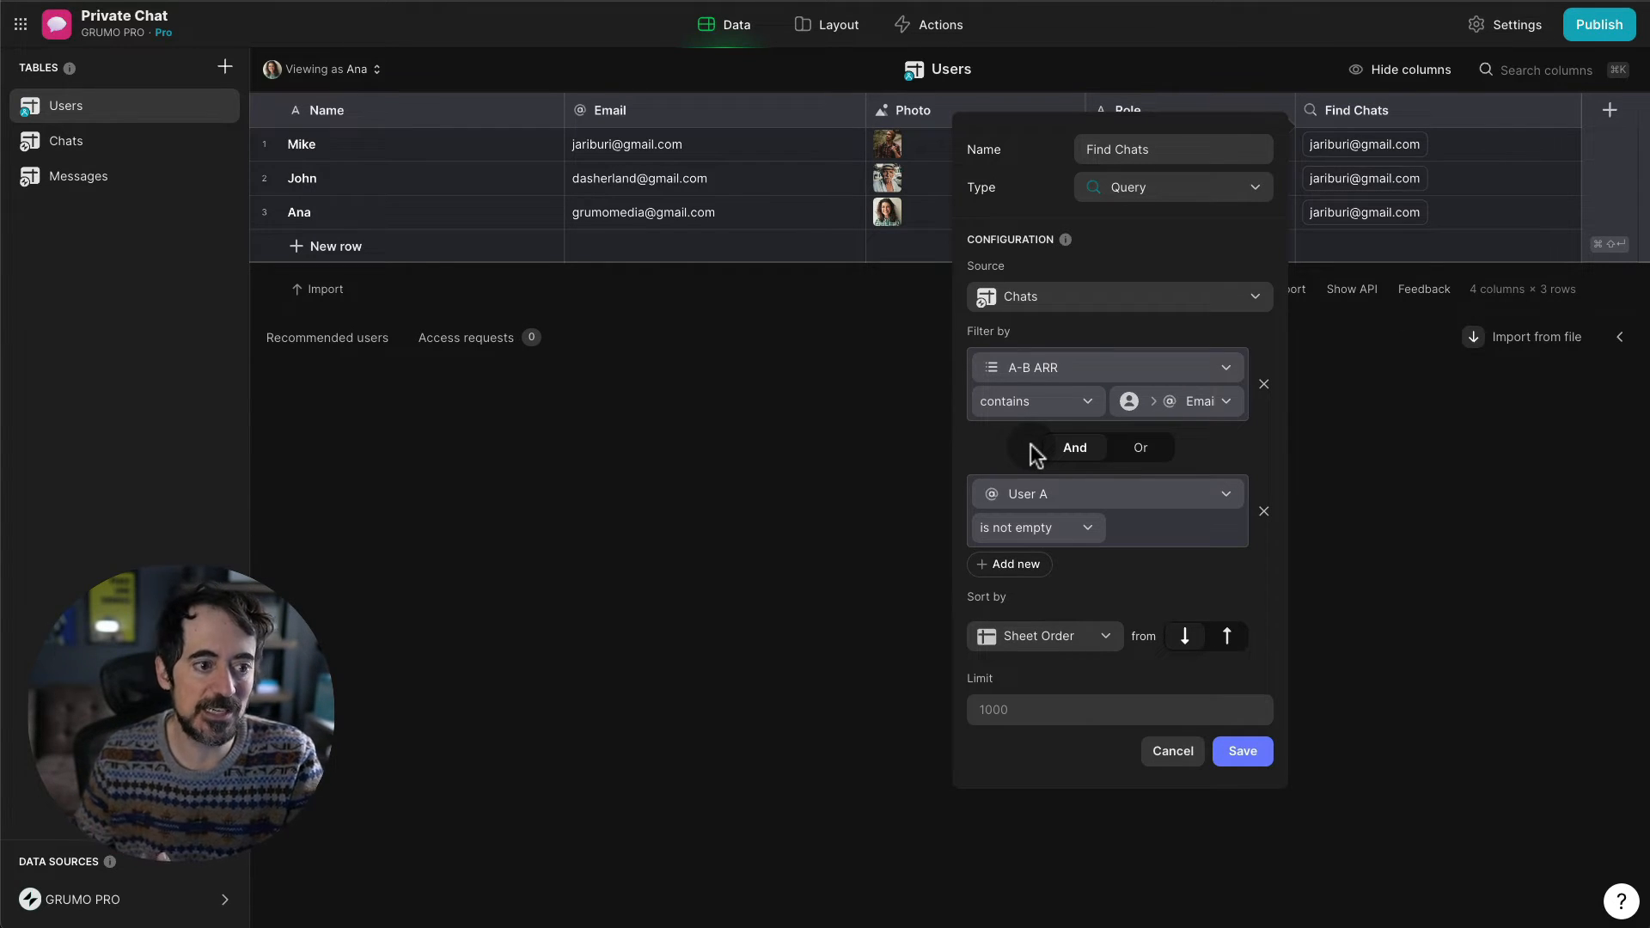
left_click(1096, 505)
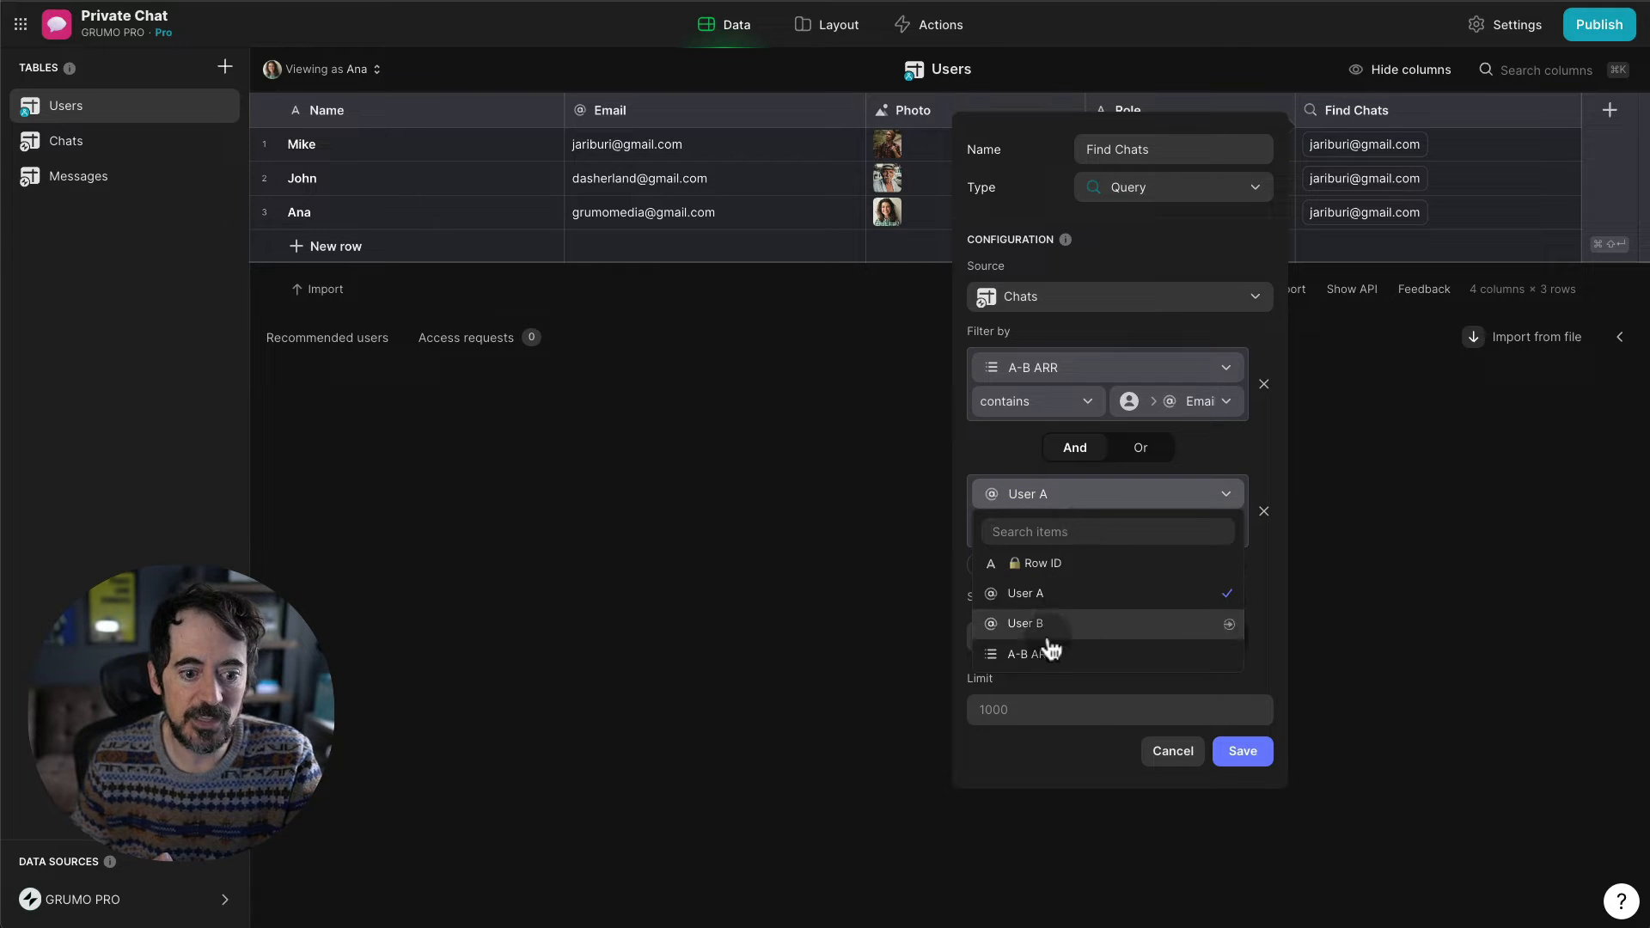
left_click(1070, 646)
left_click(1087, 533)
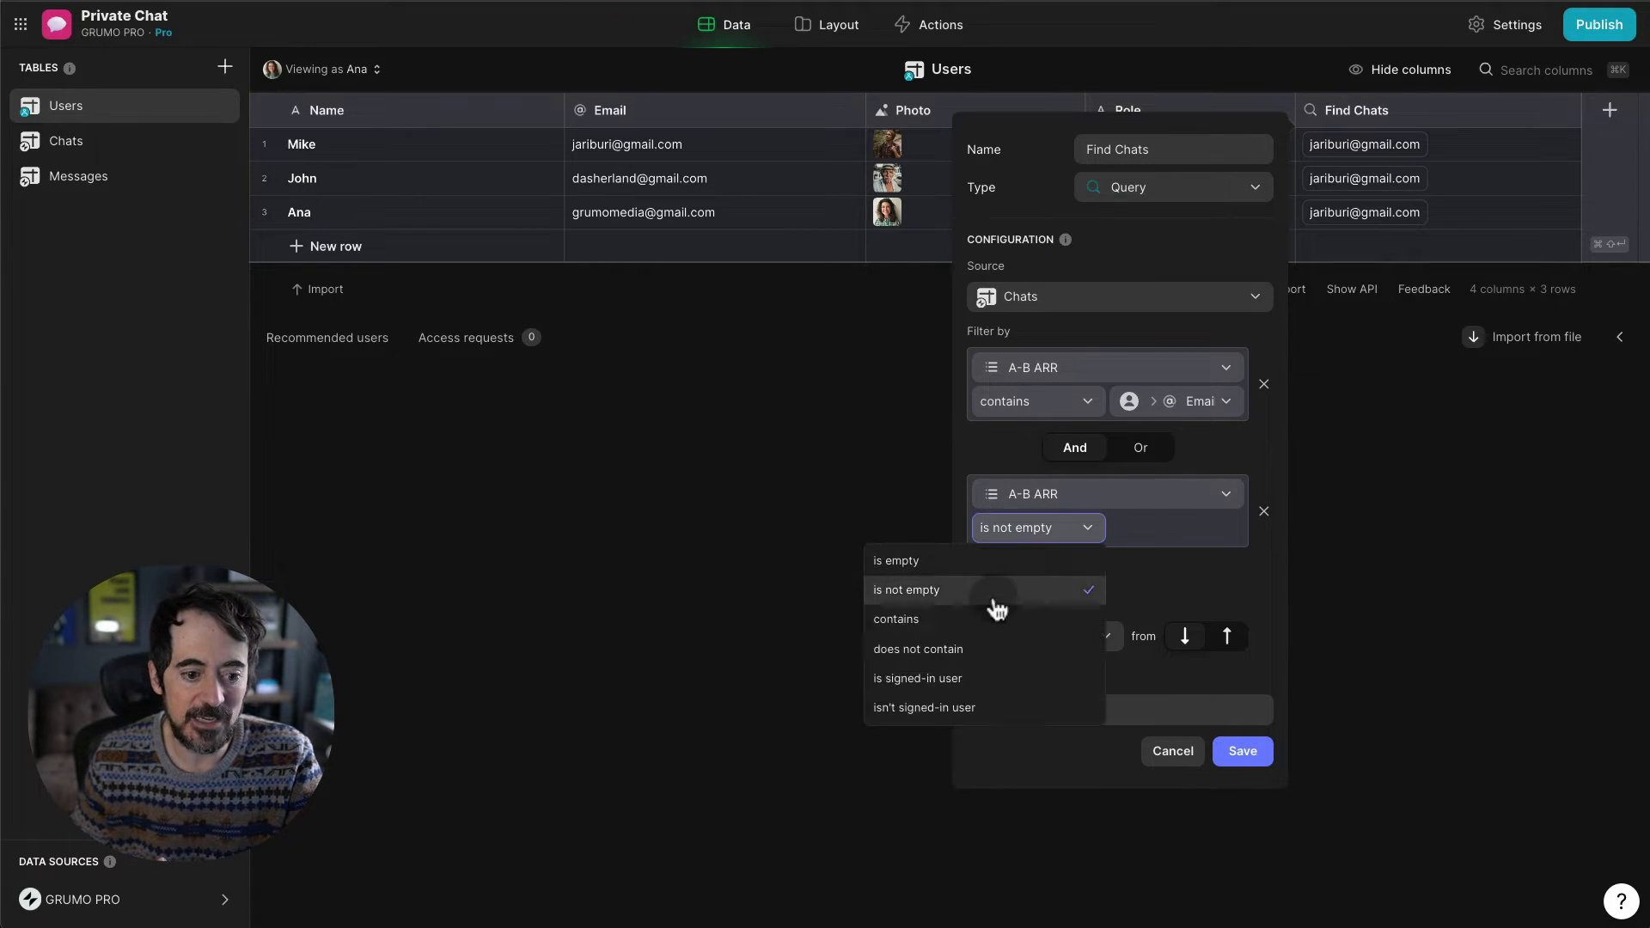
left_click(964, 634)
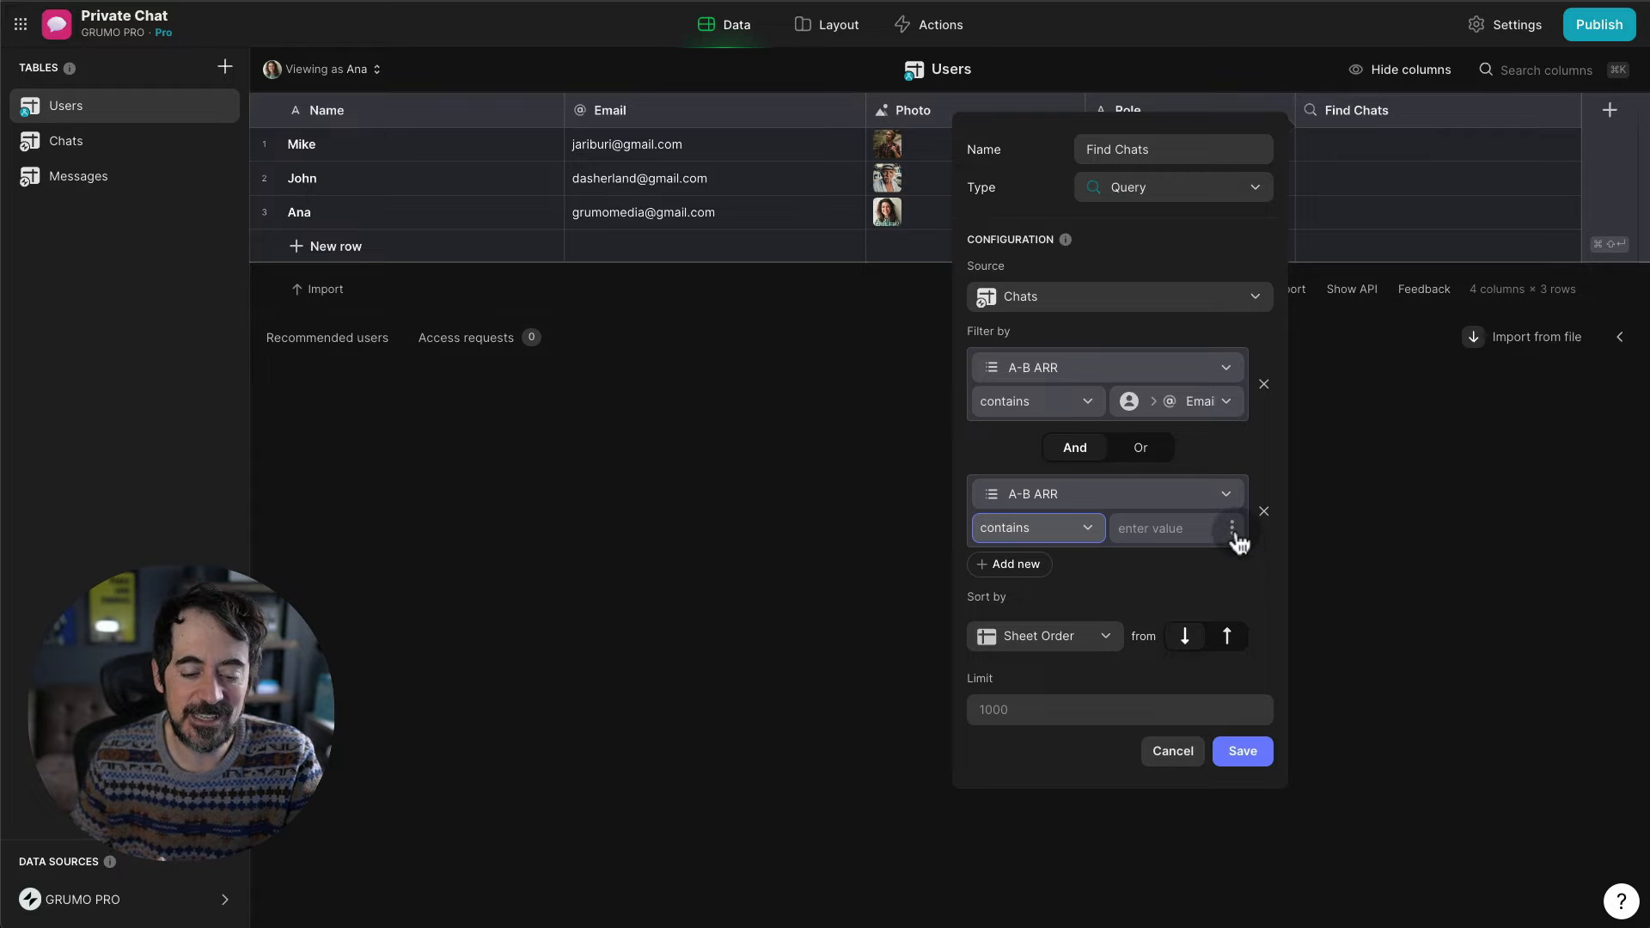
left_click(1234, 531)
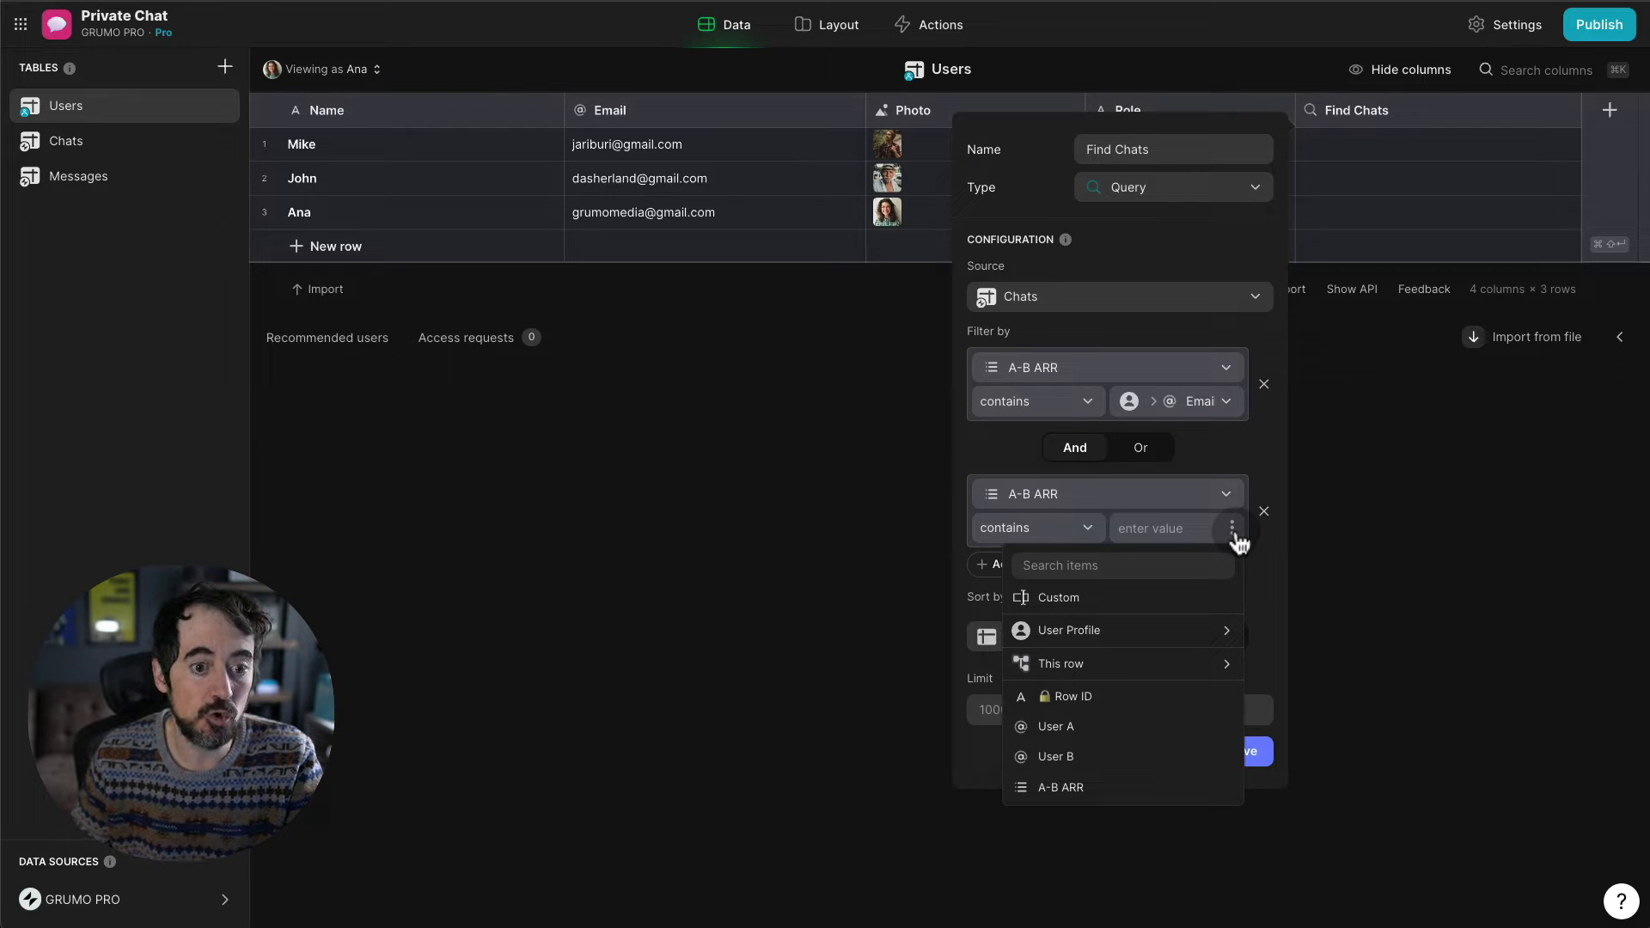
mouse_move(1131, 666)
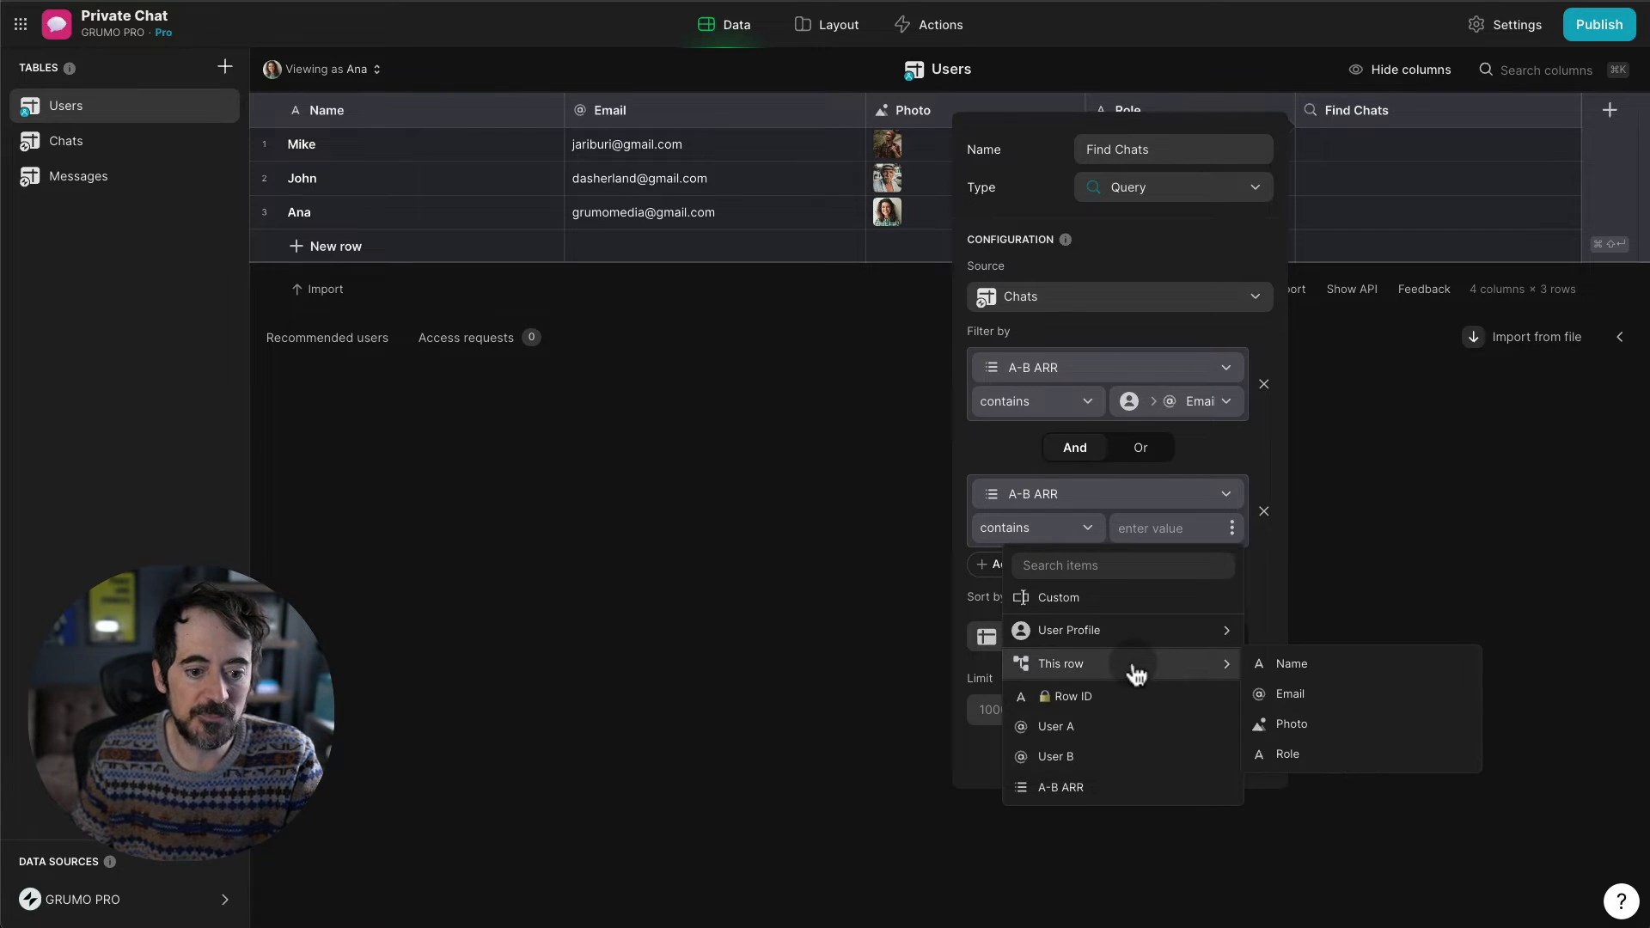
left_click(1273, 692)
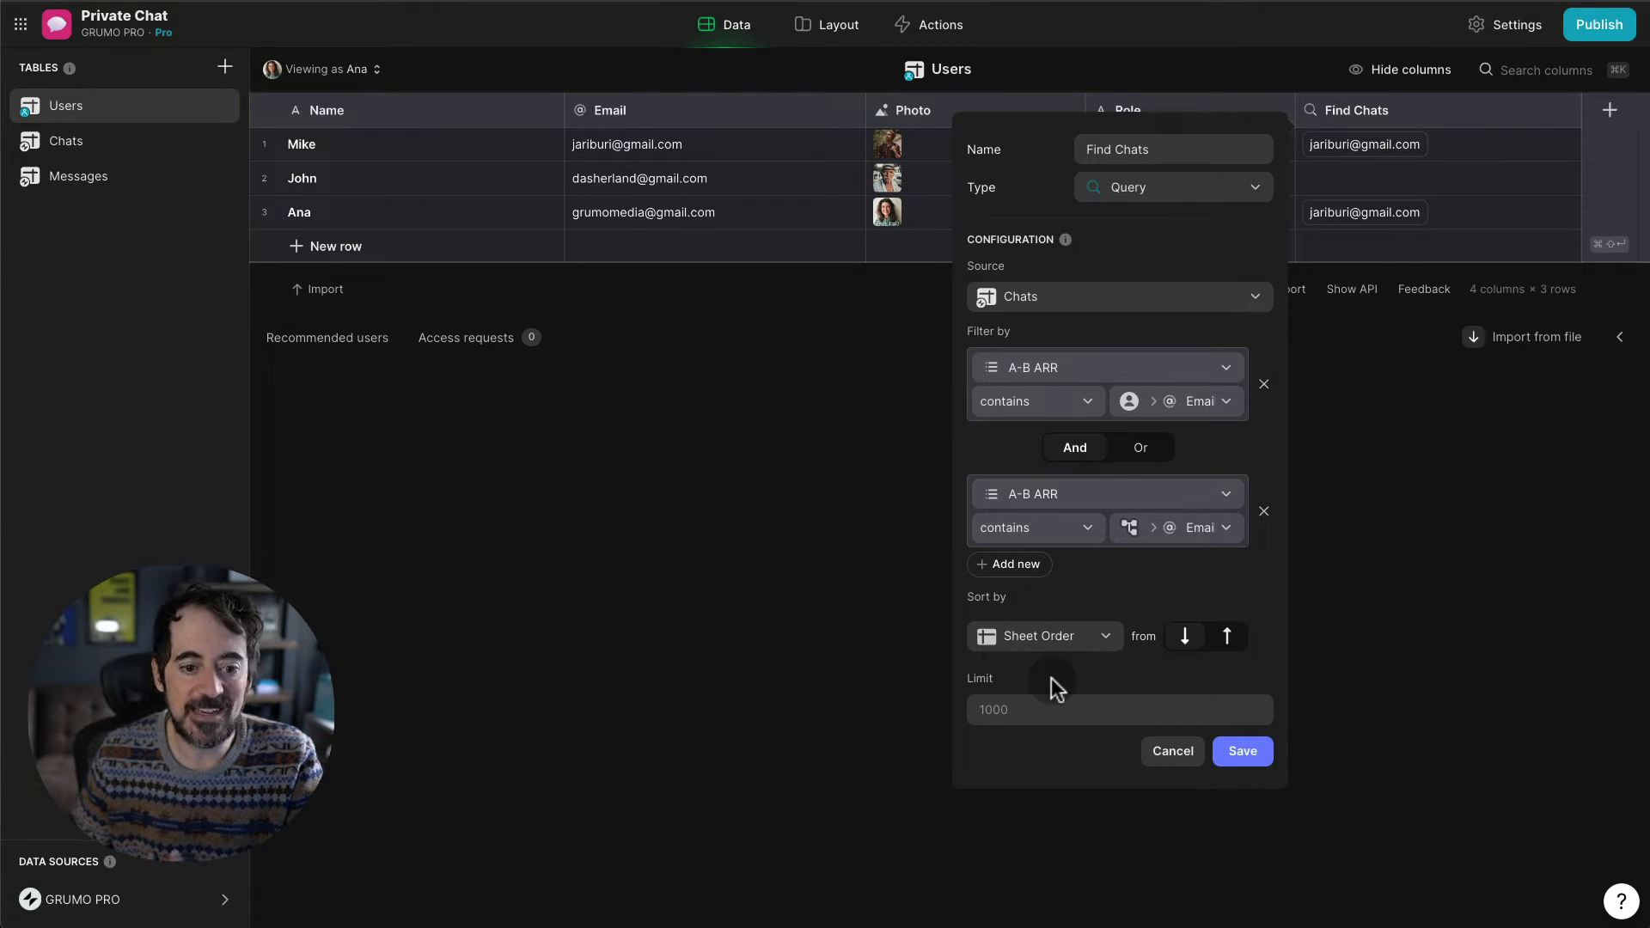
left_click(1243, 751)
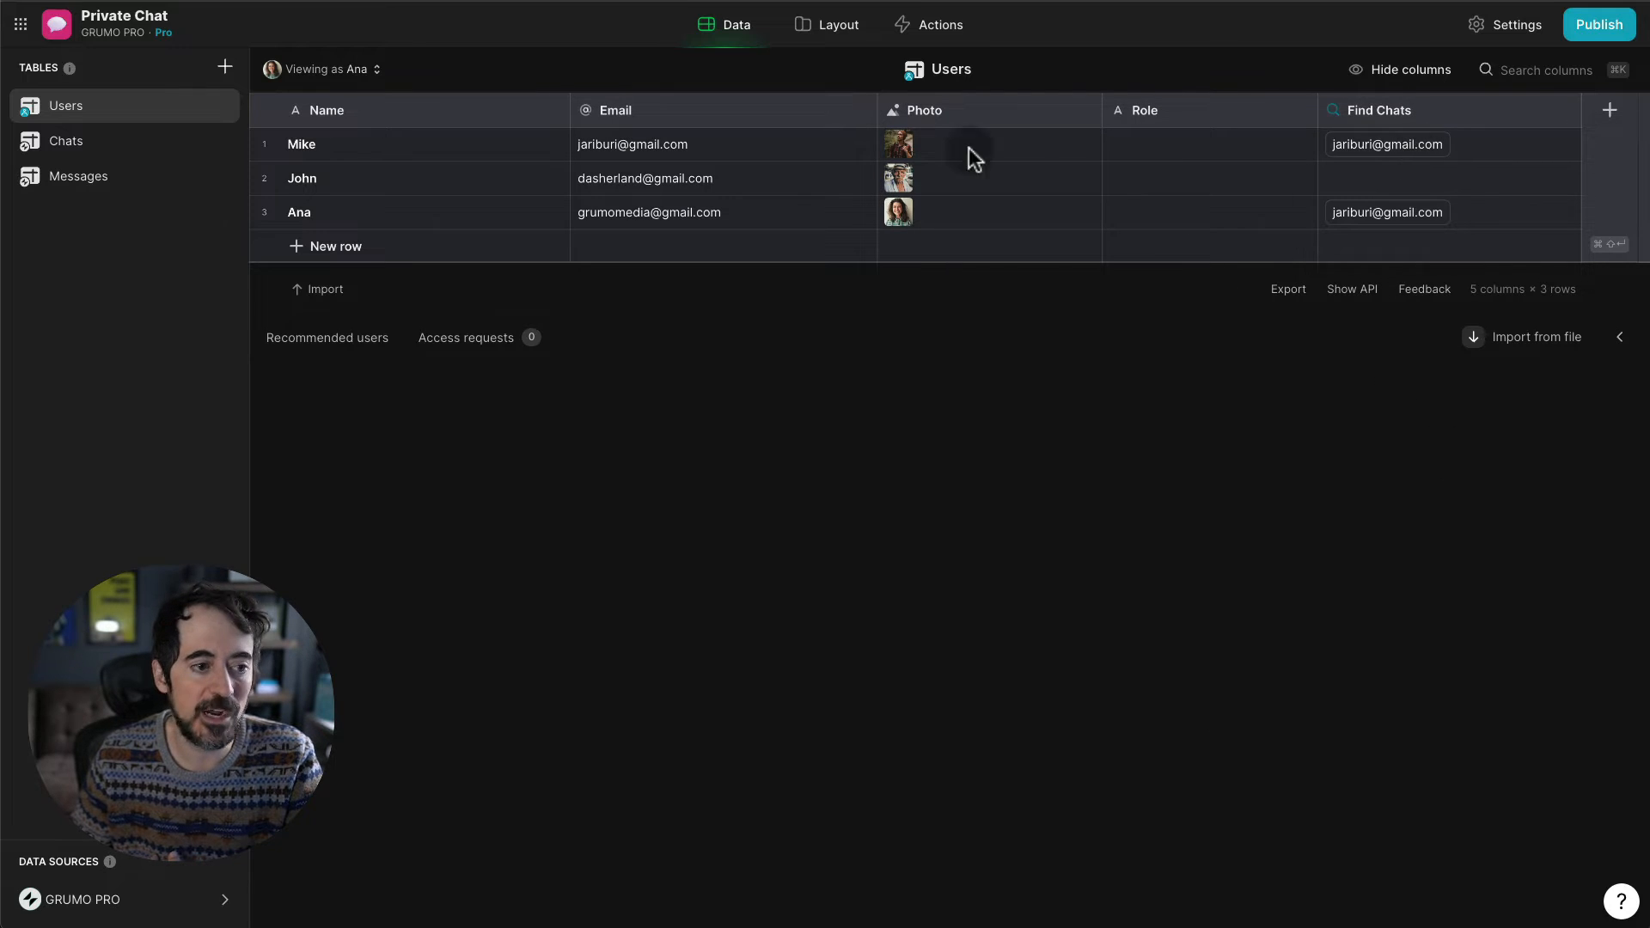
- Switch the viewed-as user to the first user in the Users table
left_click(353, 74)
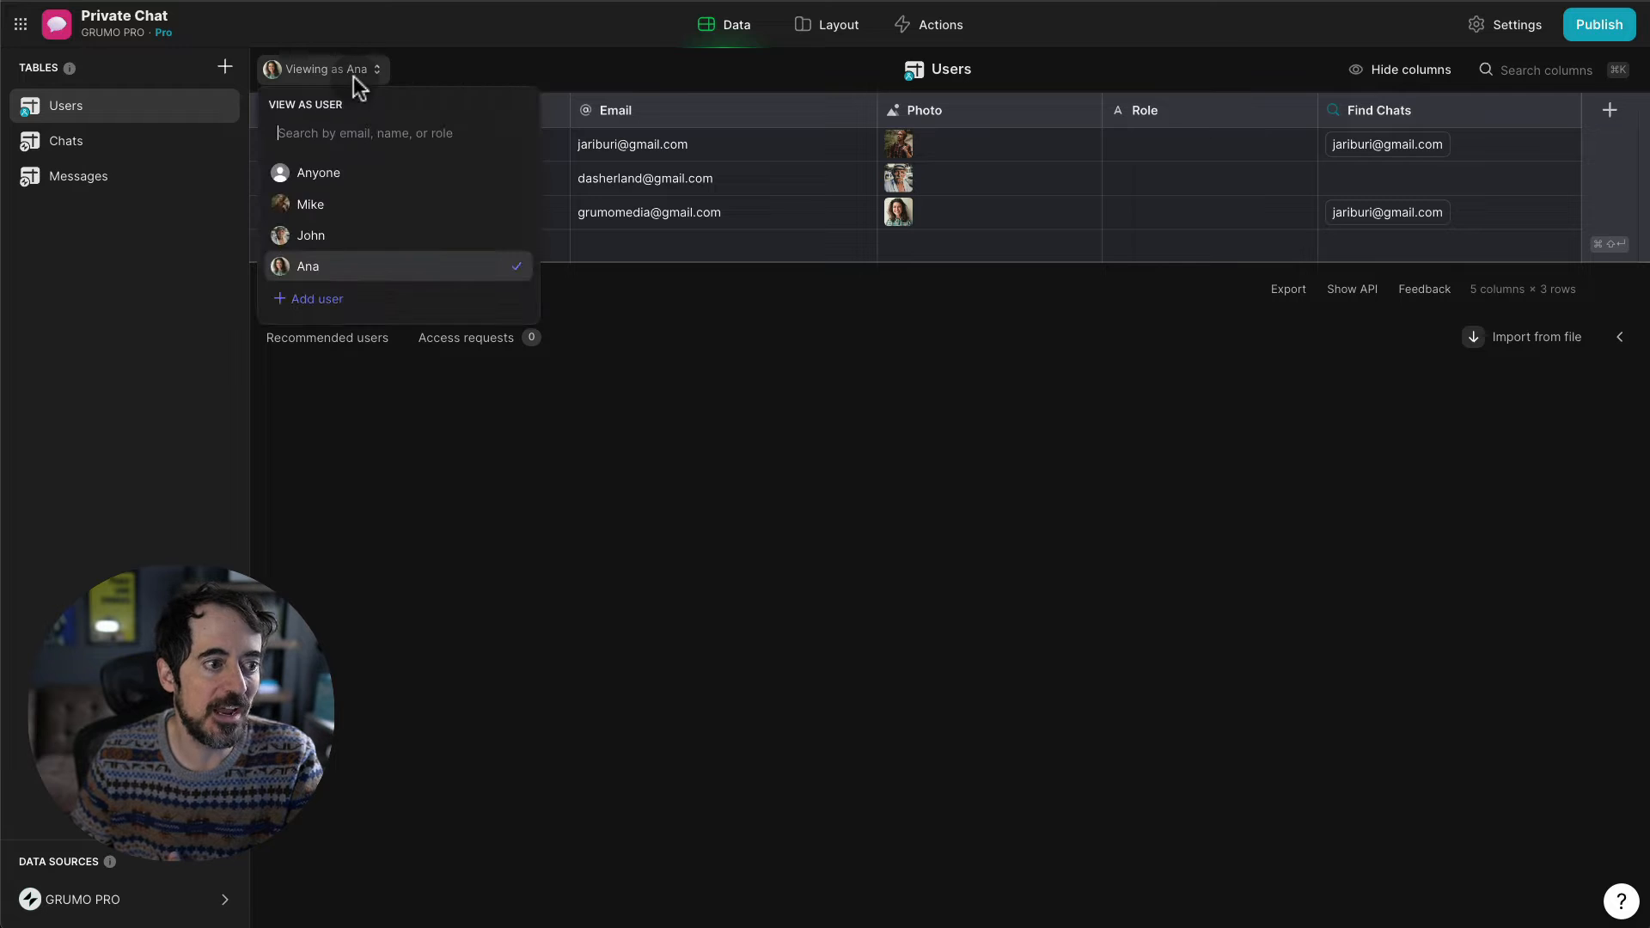
left_click(347, 207)
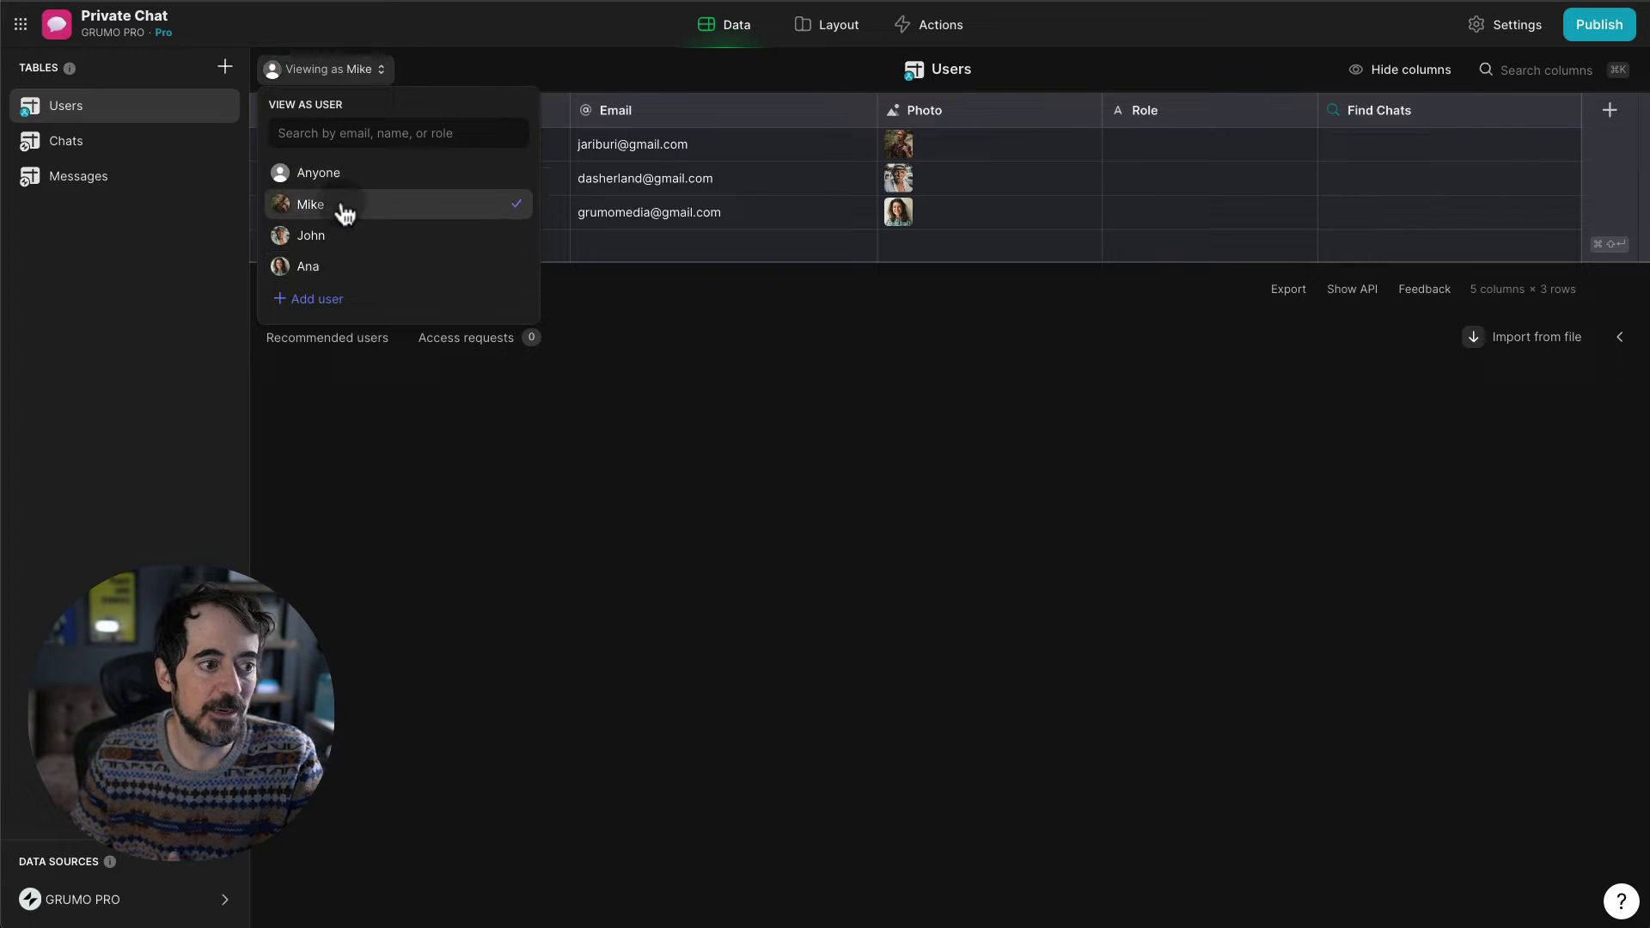
left_click(770, 319)
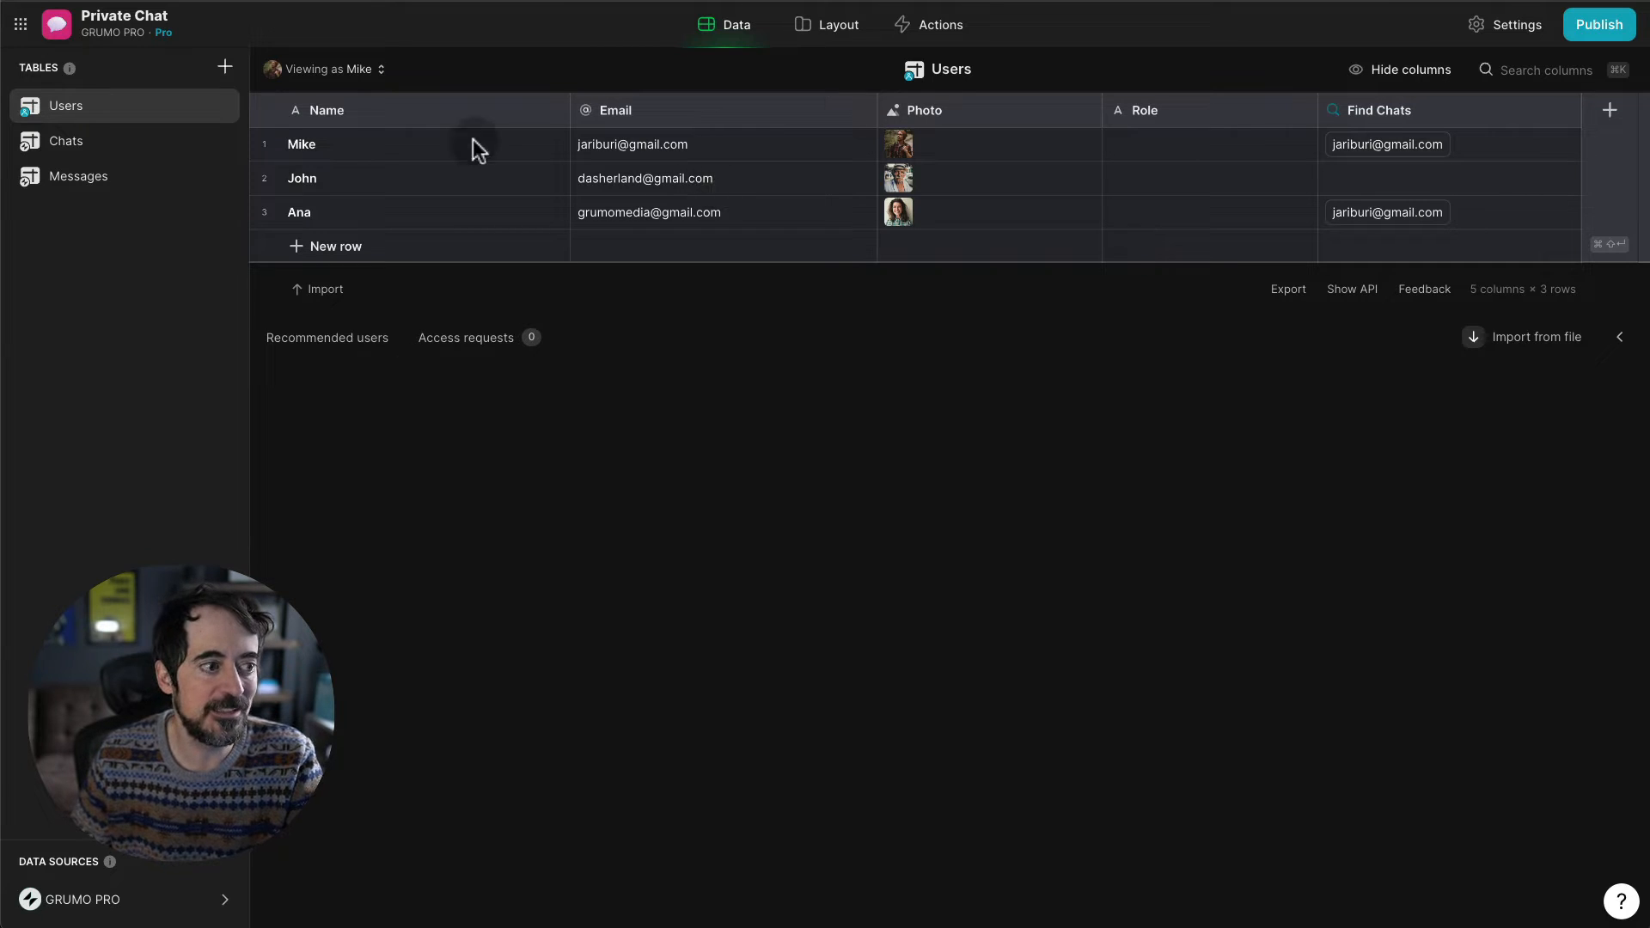
left_click(104, 155)
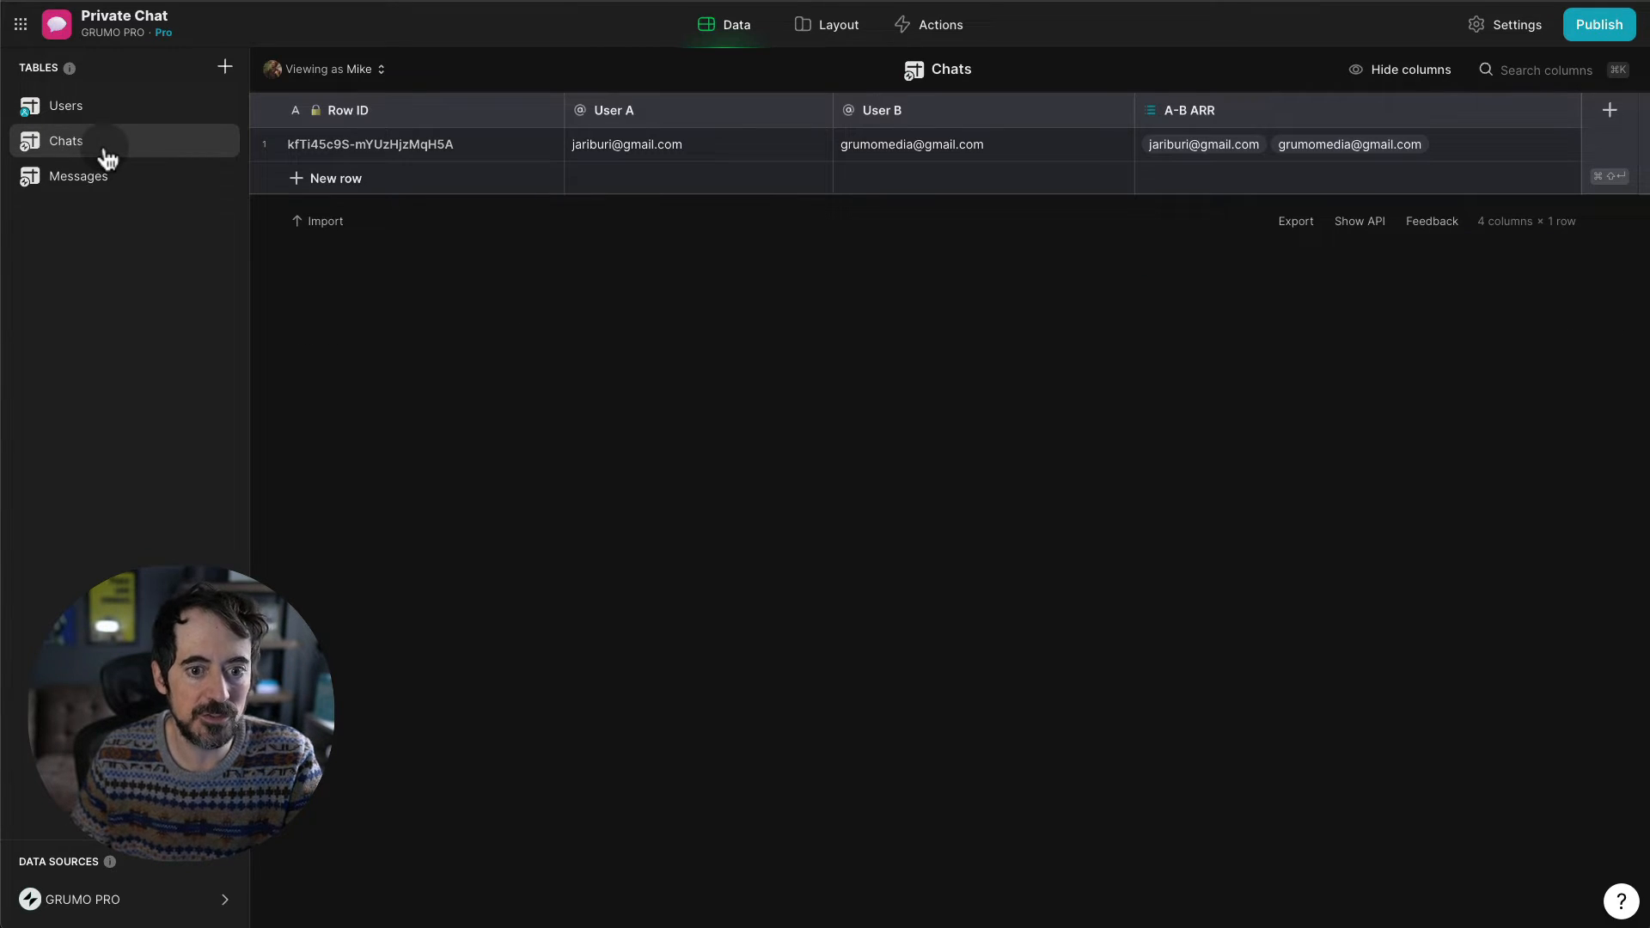
left_click(108, 110)
left_click(103, 146)
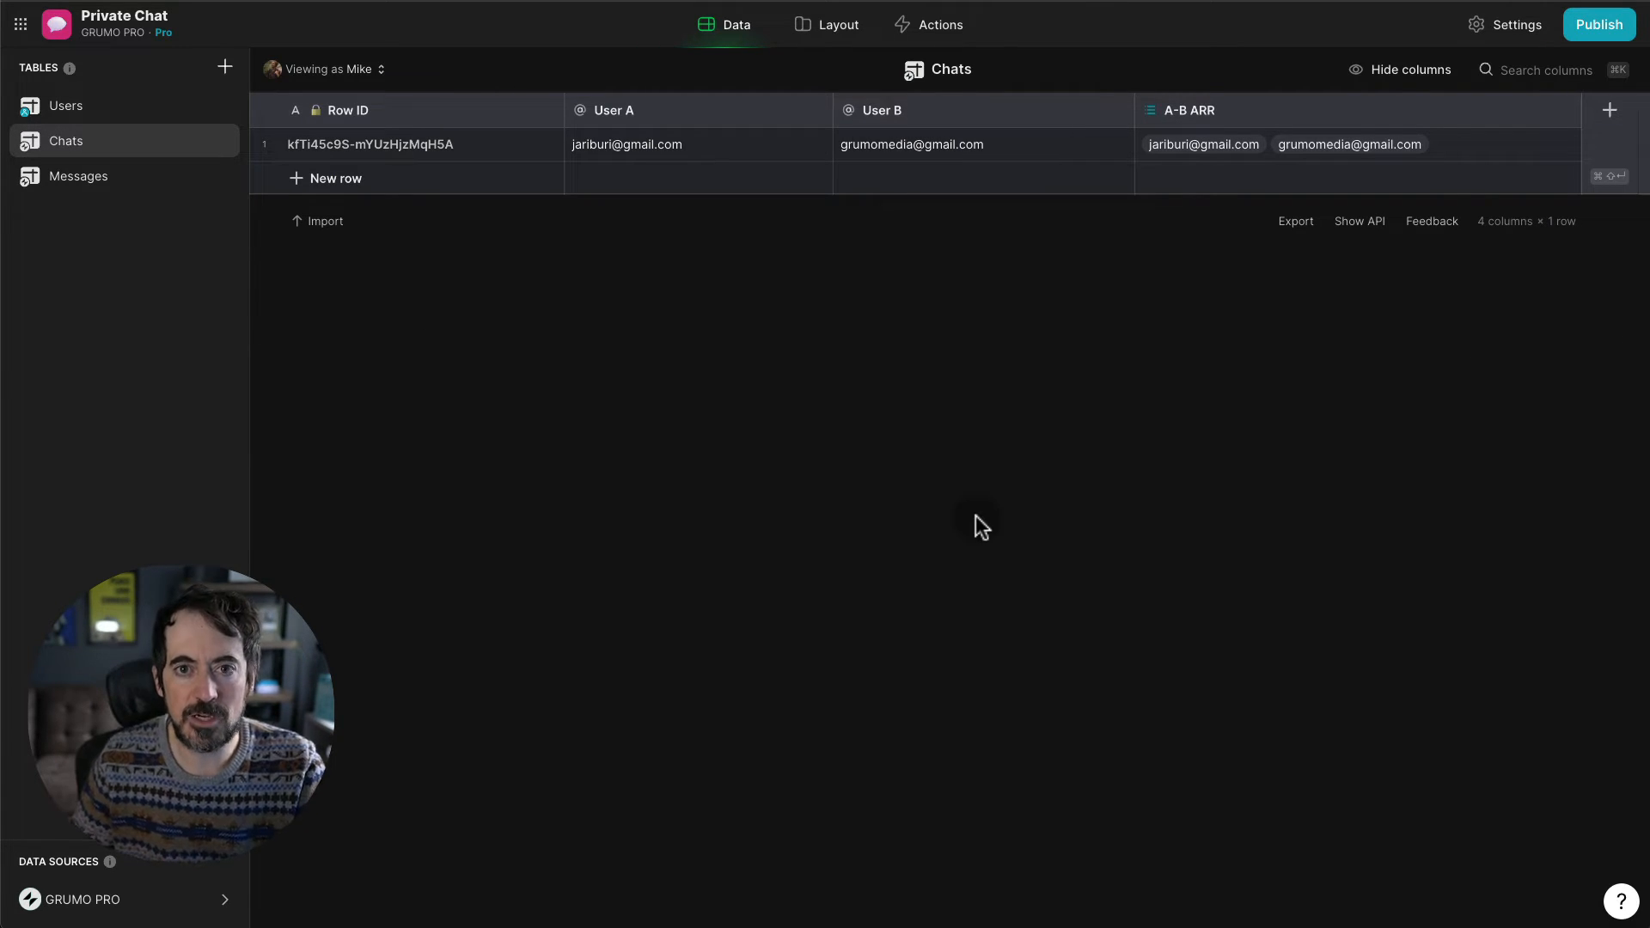
- Add a screen for the Users table to the app's navigation and set its collection to the List style
left_click(851, 29)
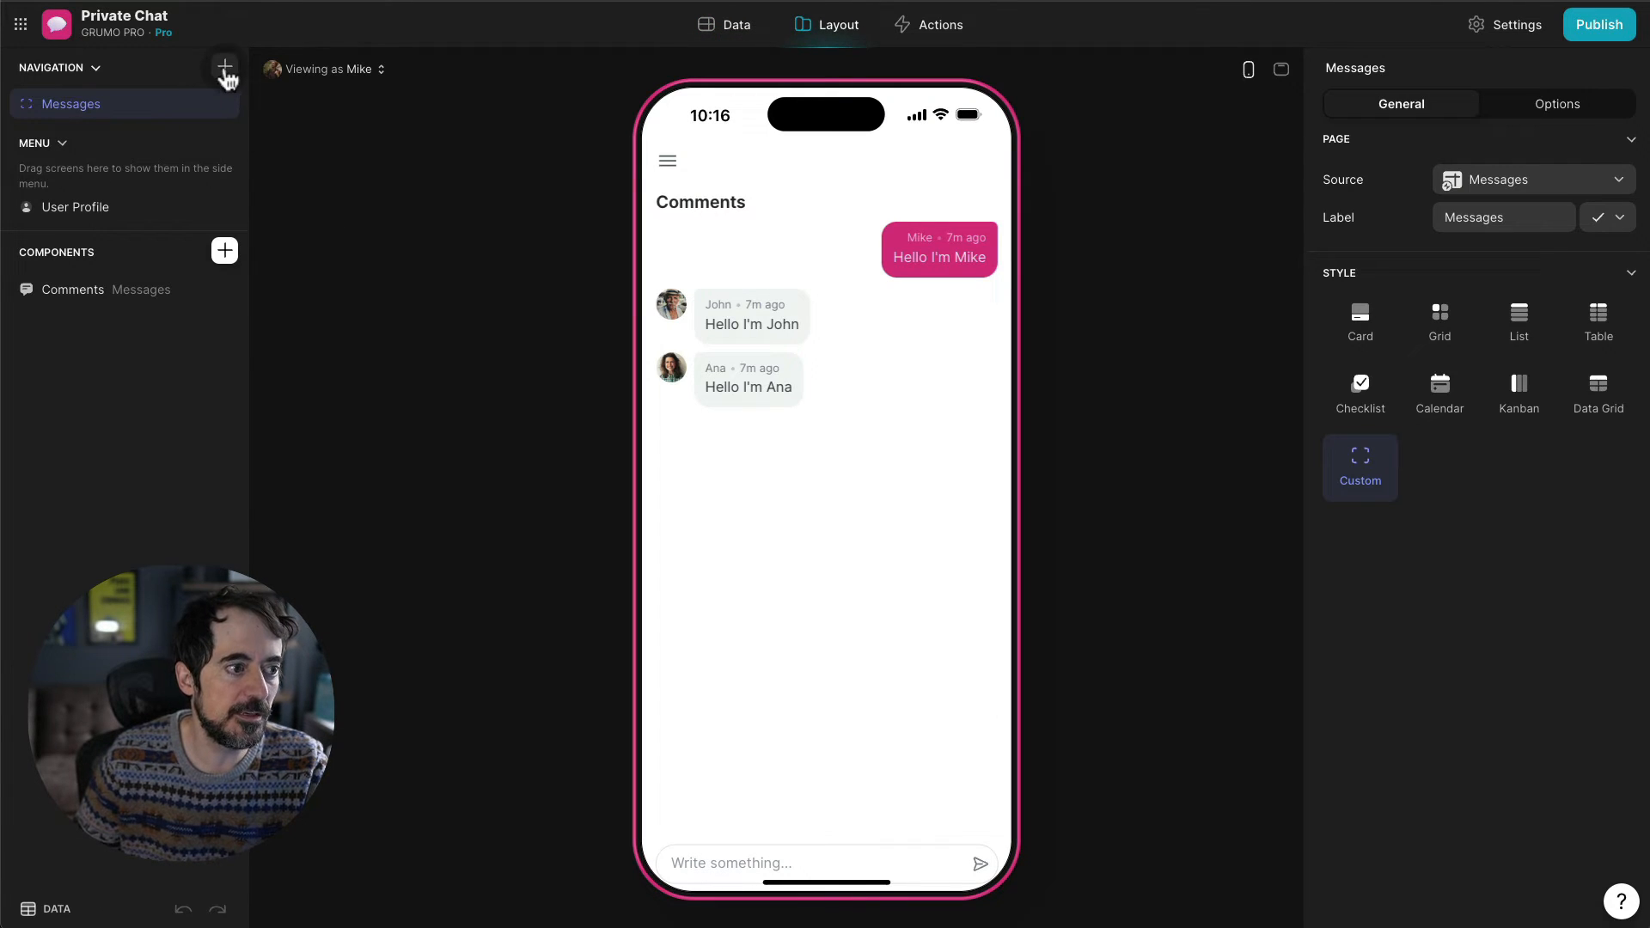
left_click(224, 69)
mouse_move(287, 99)
left_click(486, 100)
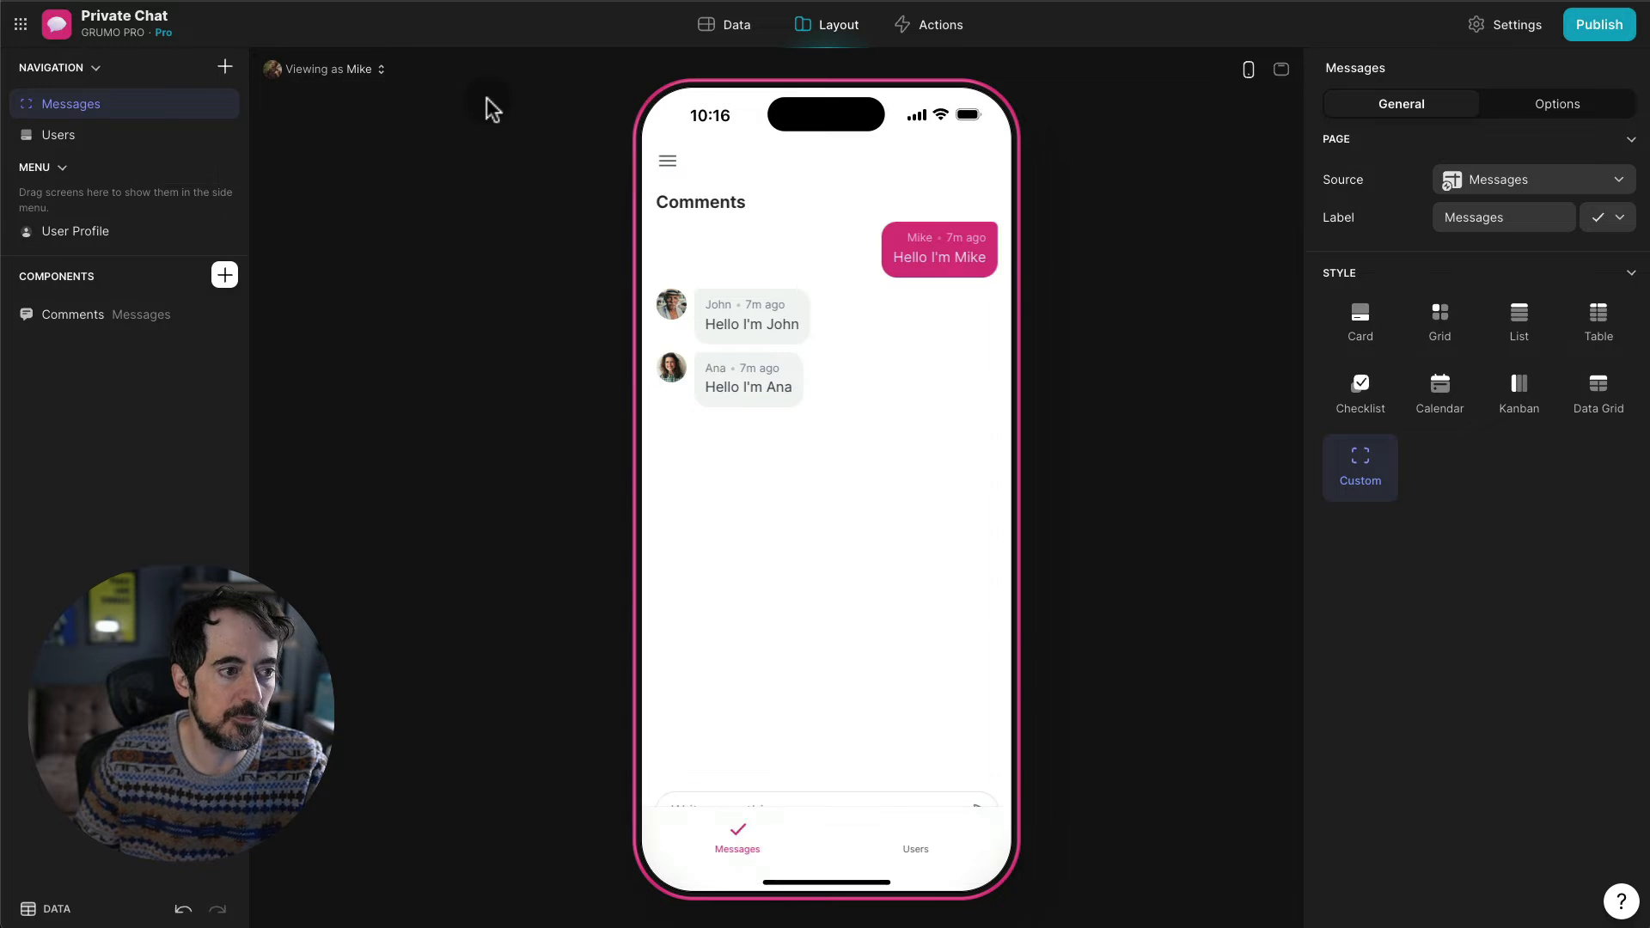
left_click(86, 323)
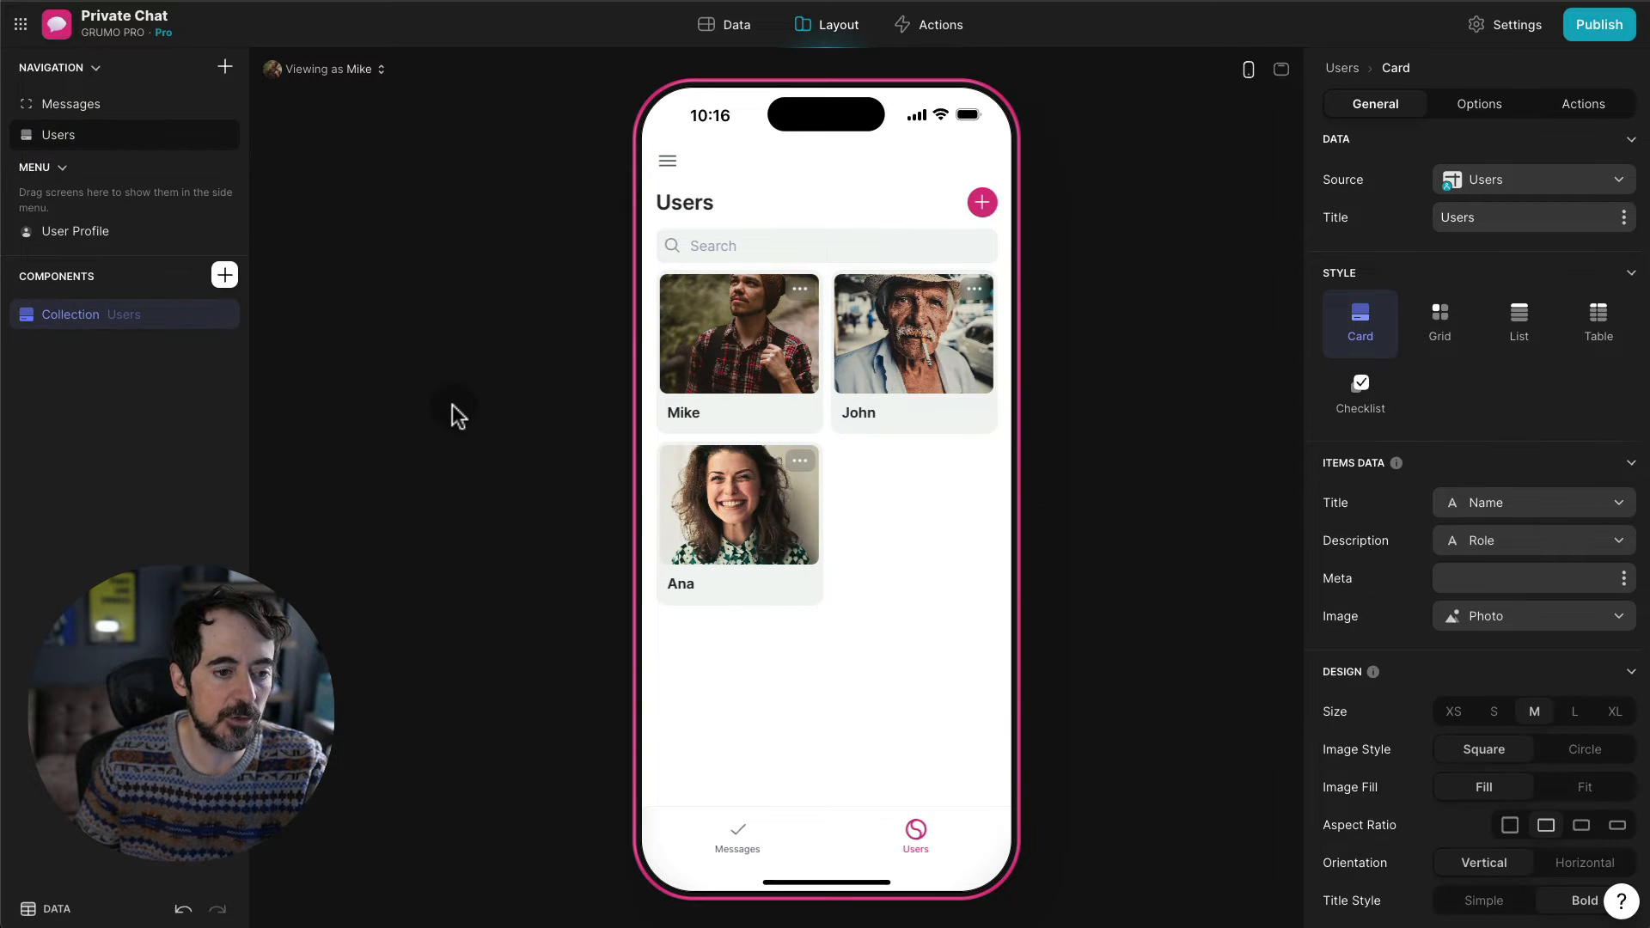
left_click(1516, 324)
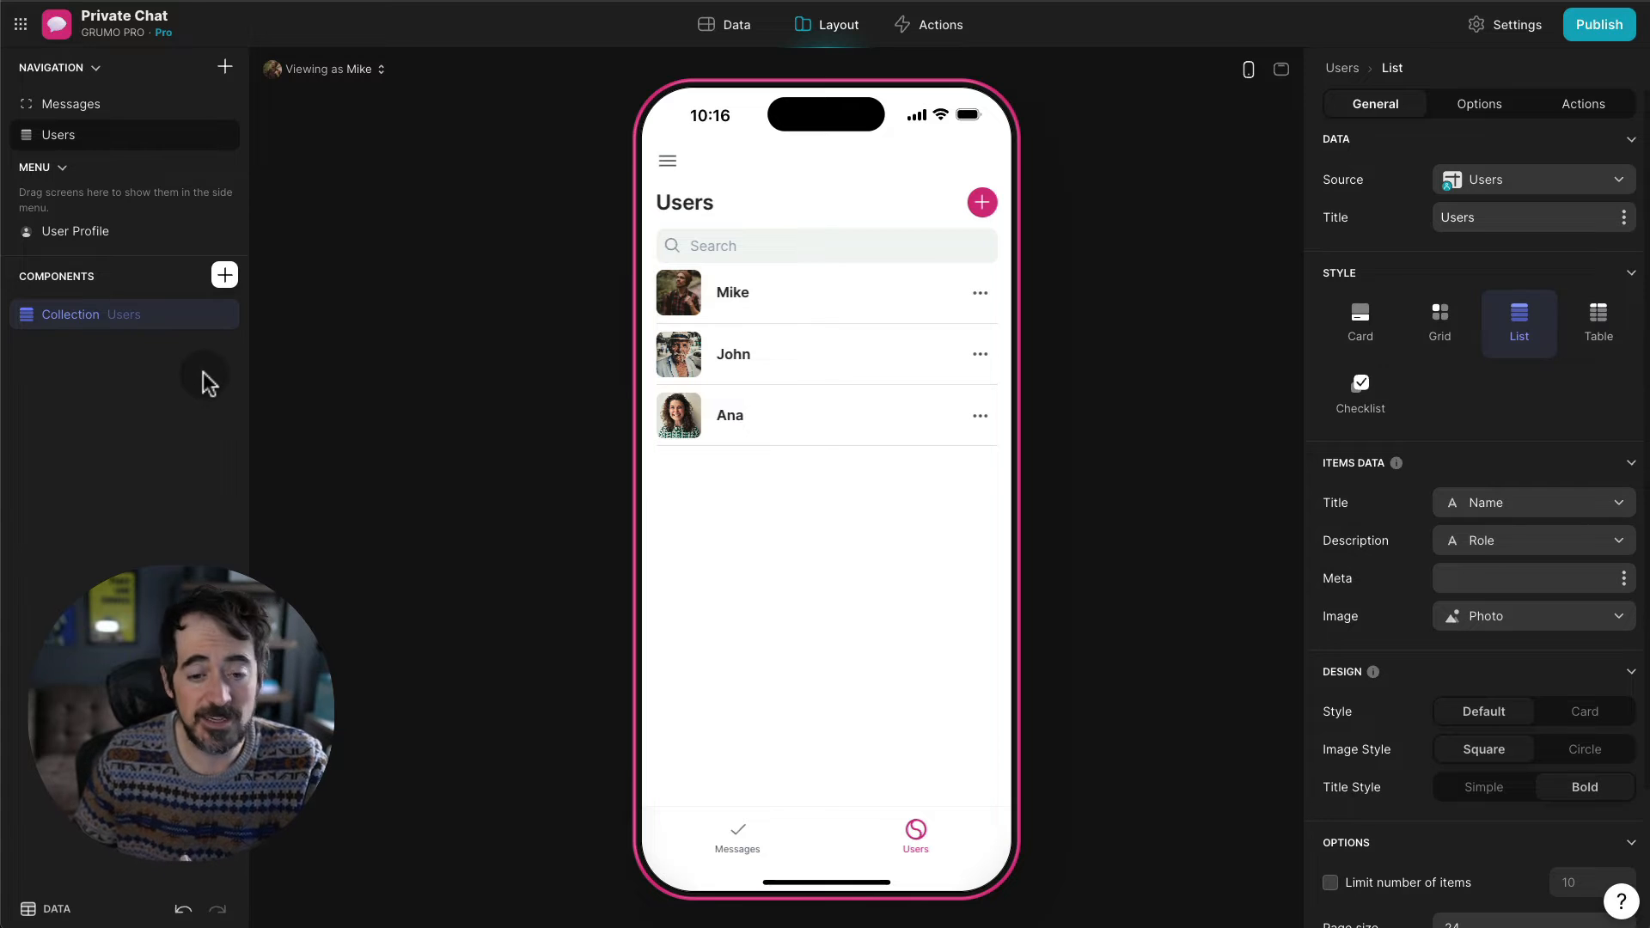
- Add a filter to the Users collection showing only items whose Email is the User Profile's Email
left_click(1490, 113)
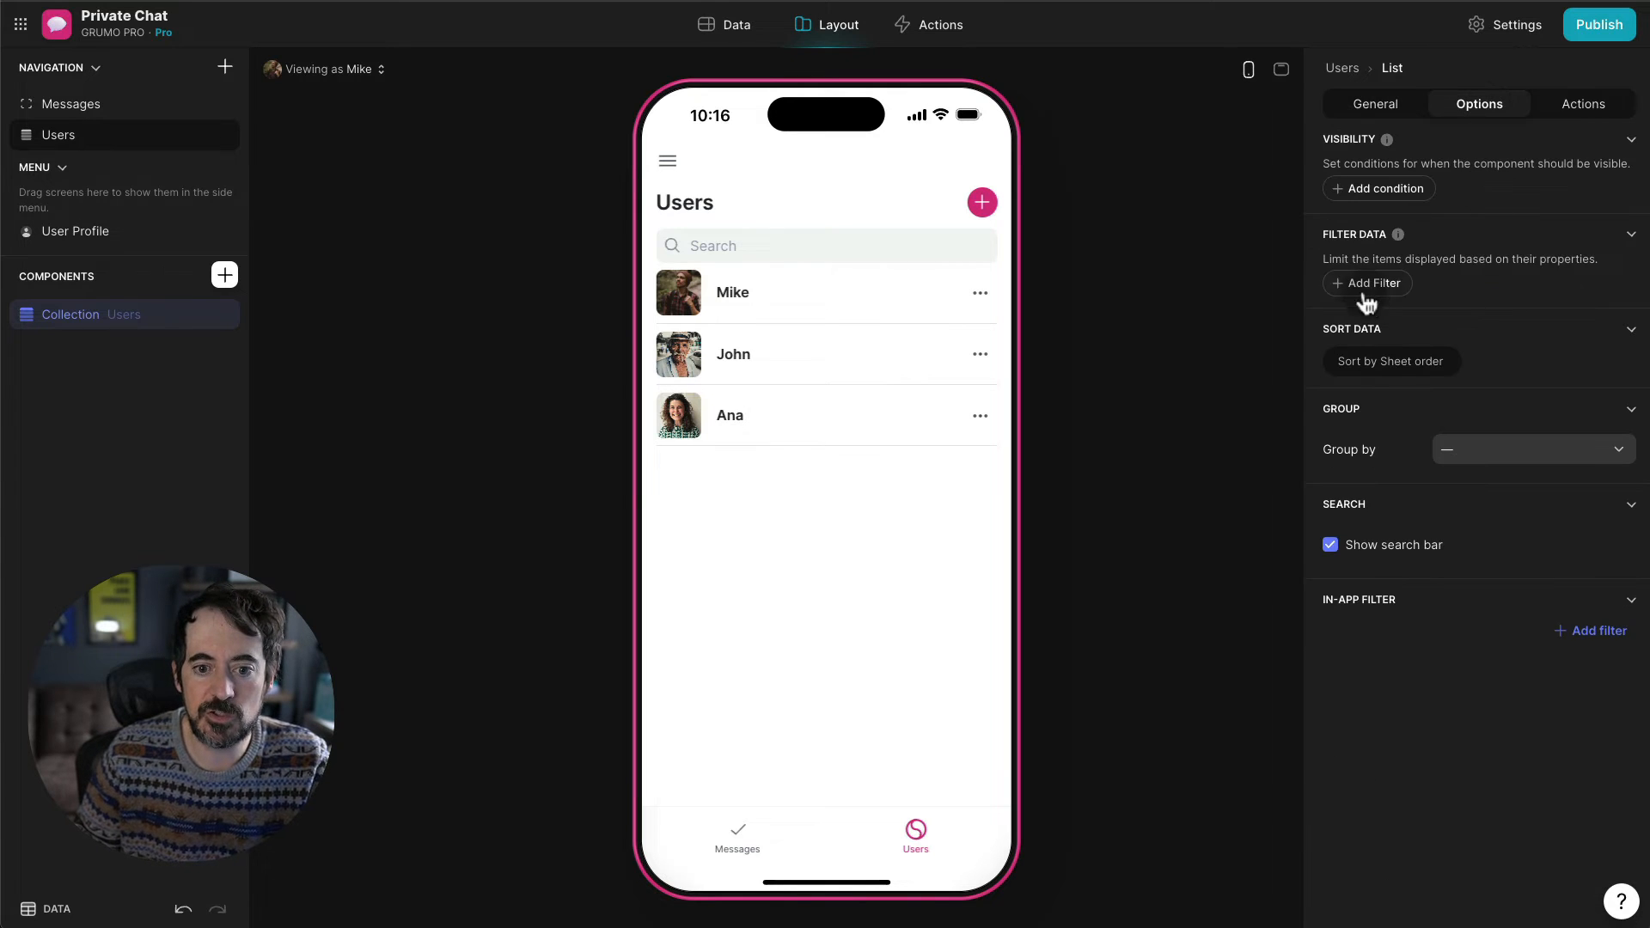
left_click(1386, 282)
left_click(1417, 270)
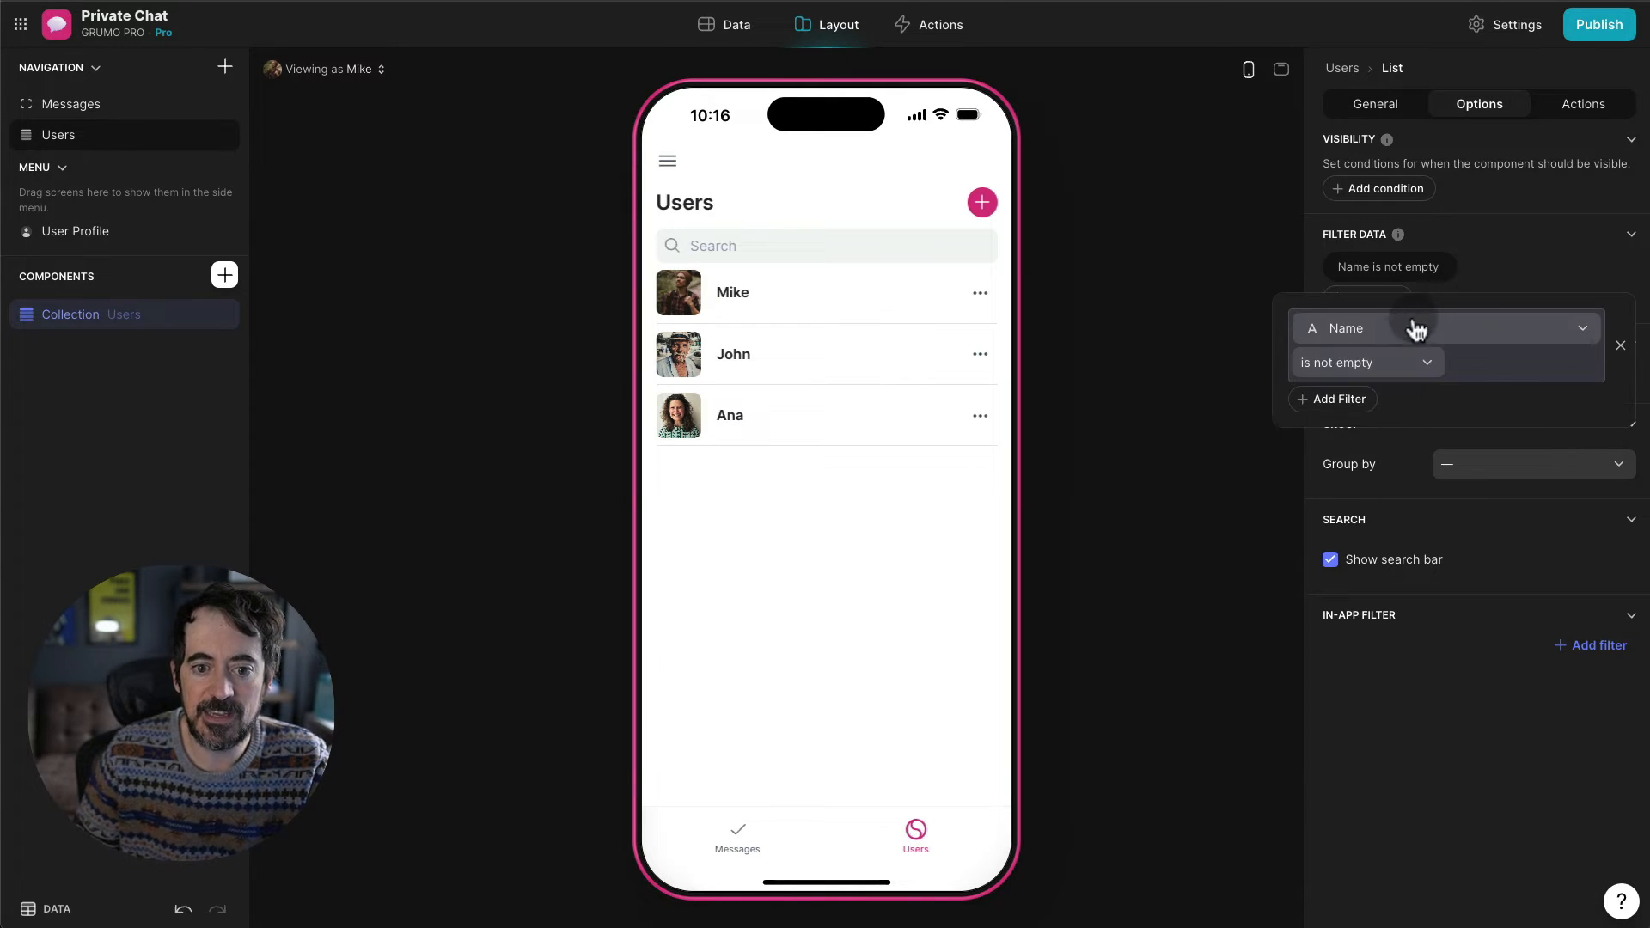
left_click(1411, 328)
left_click(1394, 432)
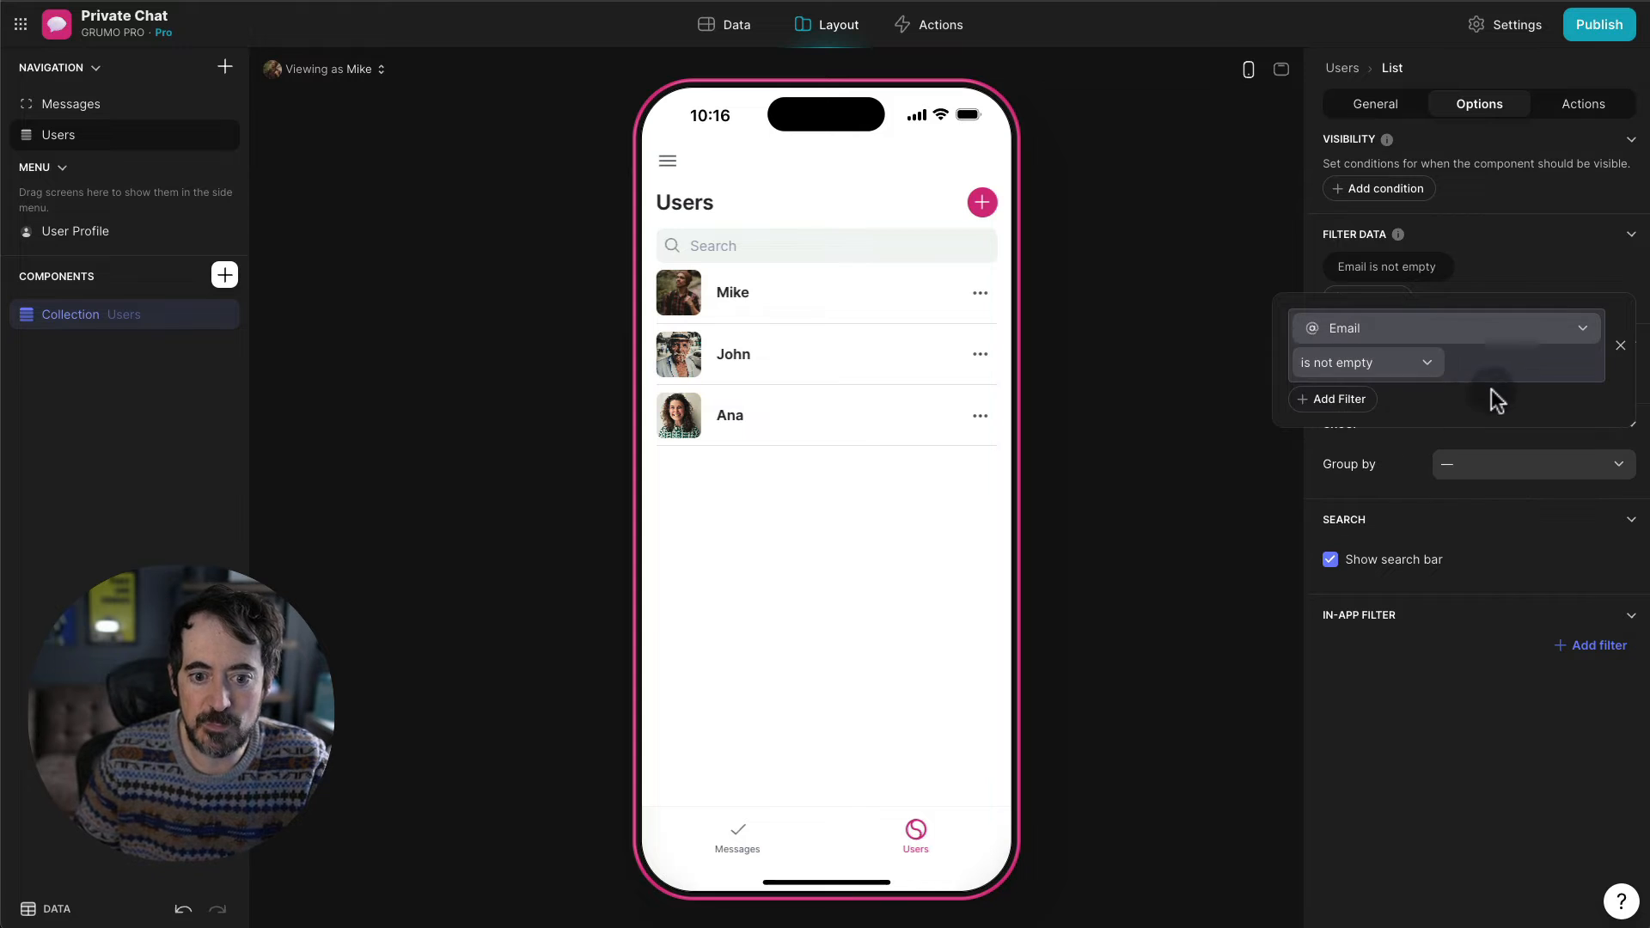
left_click(1401, 368)
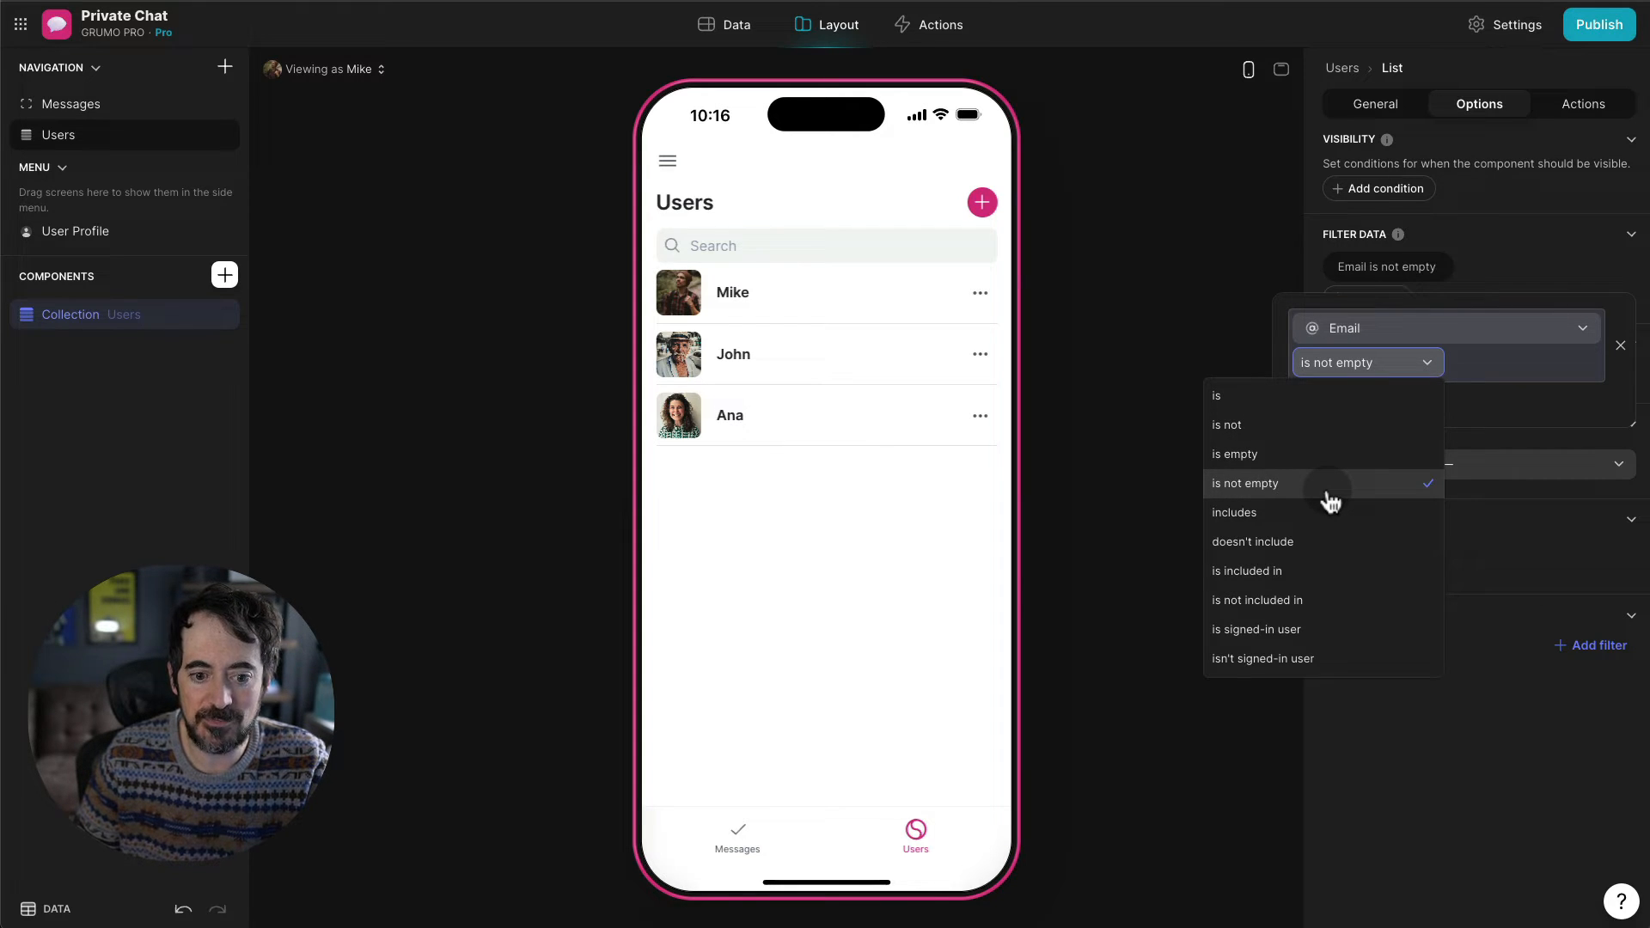
left_click(1308, 397)
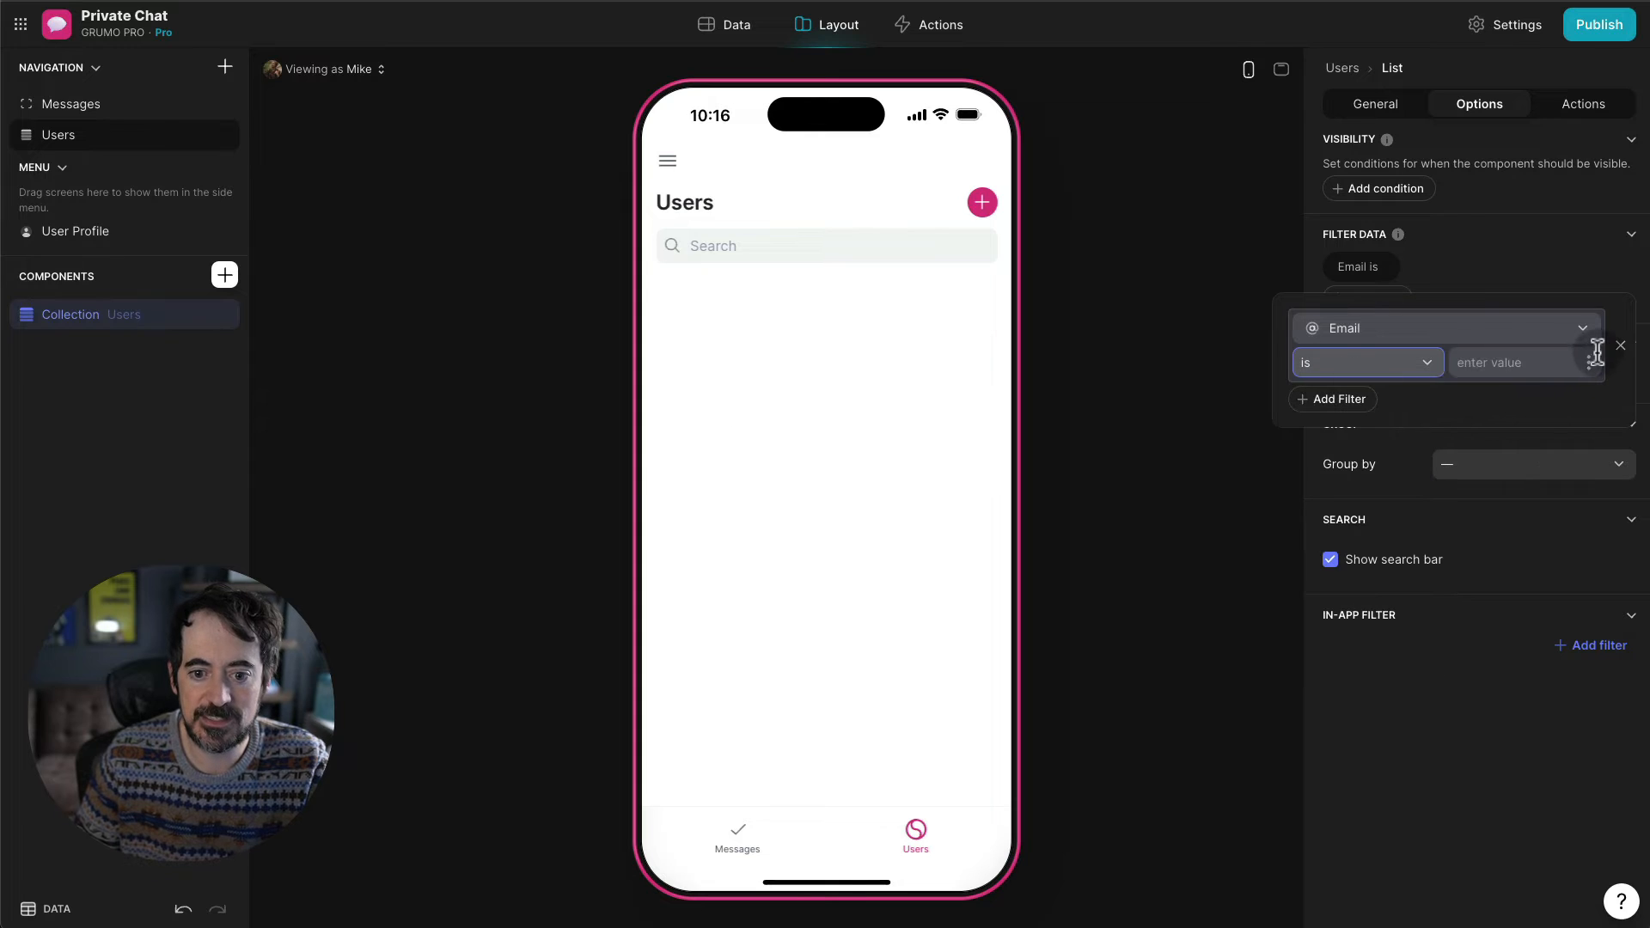
left_click(1589, 367)
mouse_move(1520, 466)
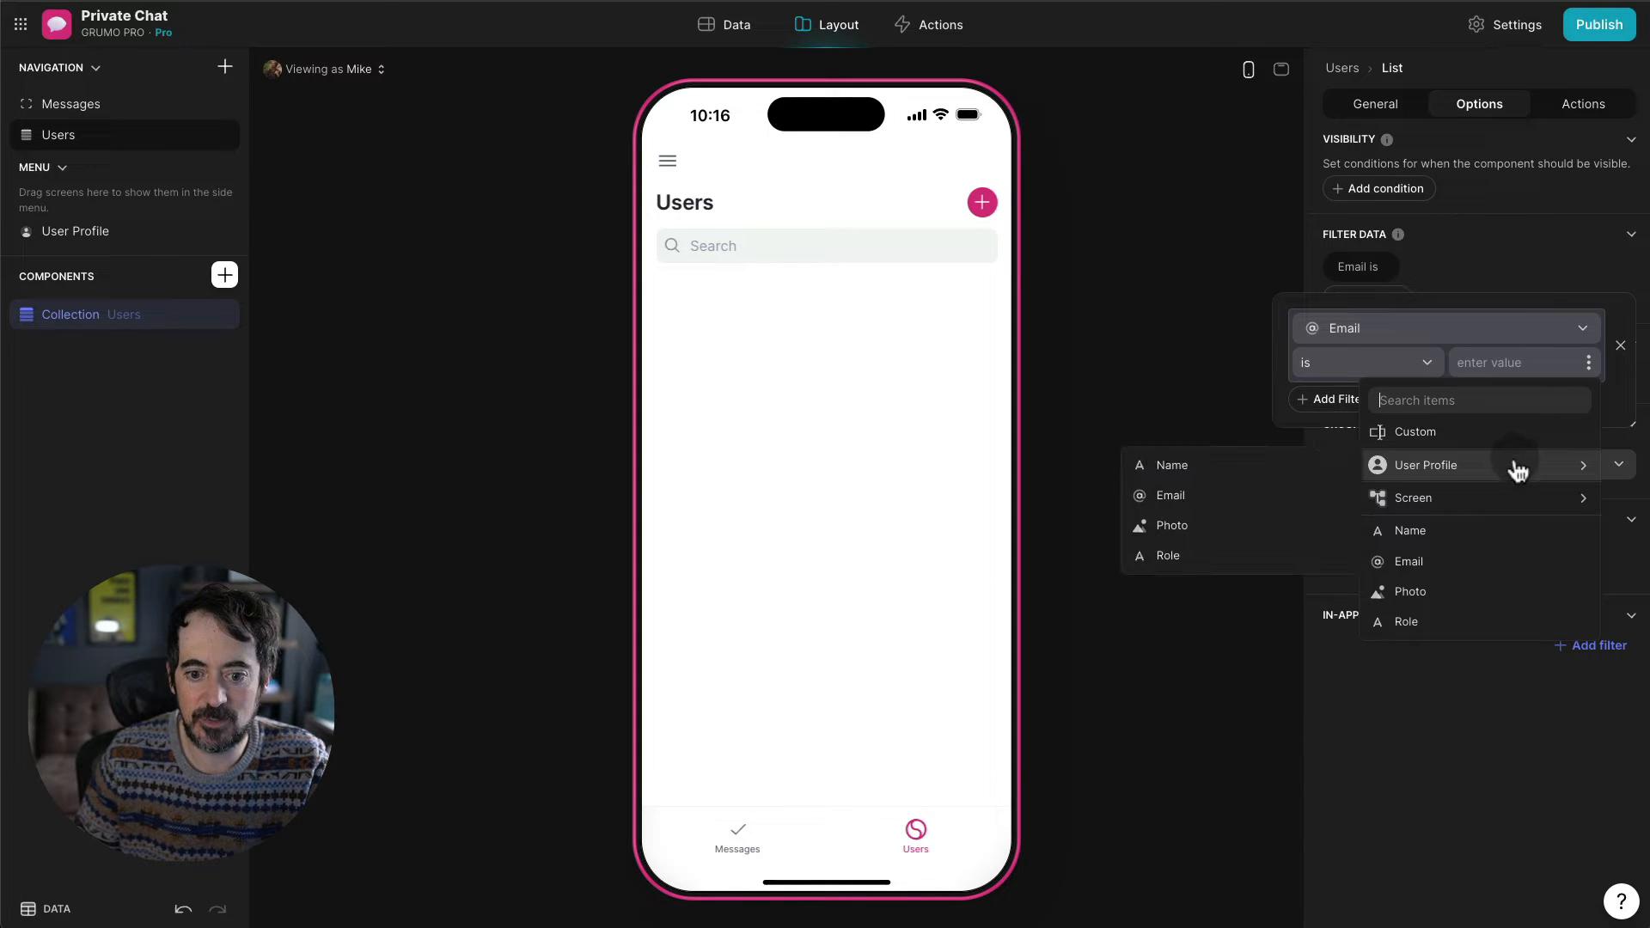
left_click(1243, 496)
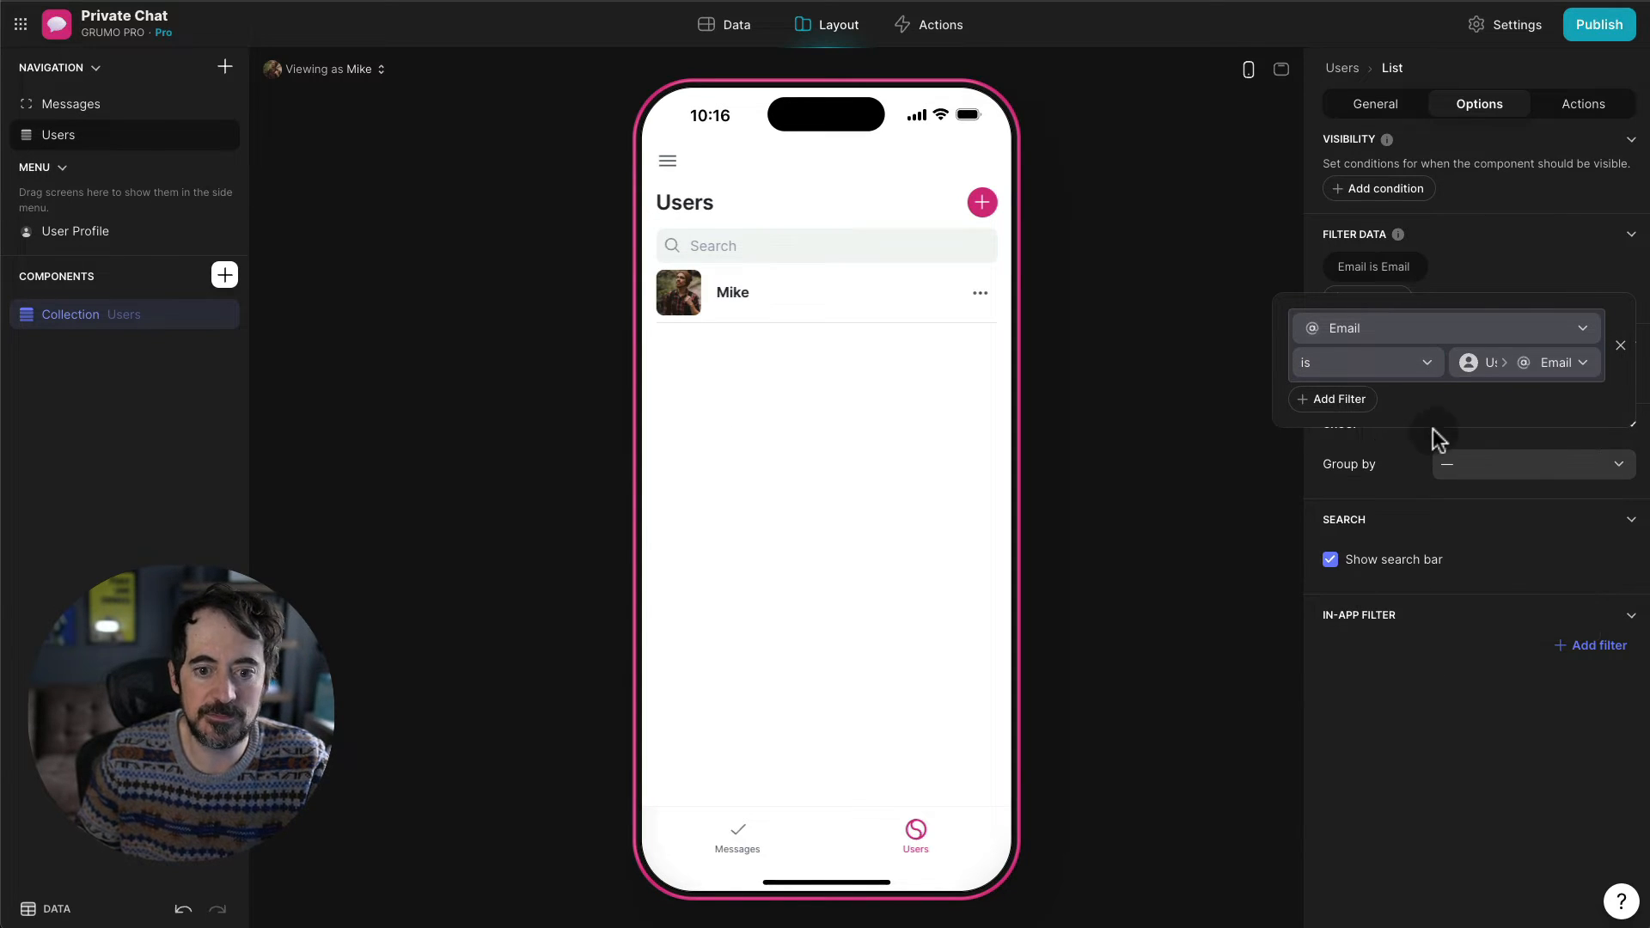
- Change the Users collection filter's operator to is not, excluding the signed-in user's own Email
left_click(1396, 361)
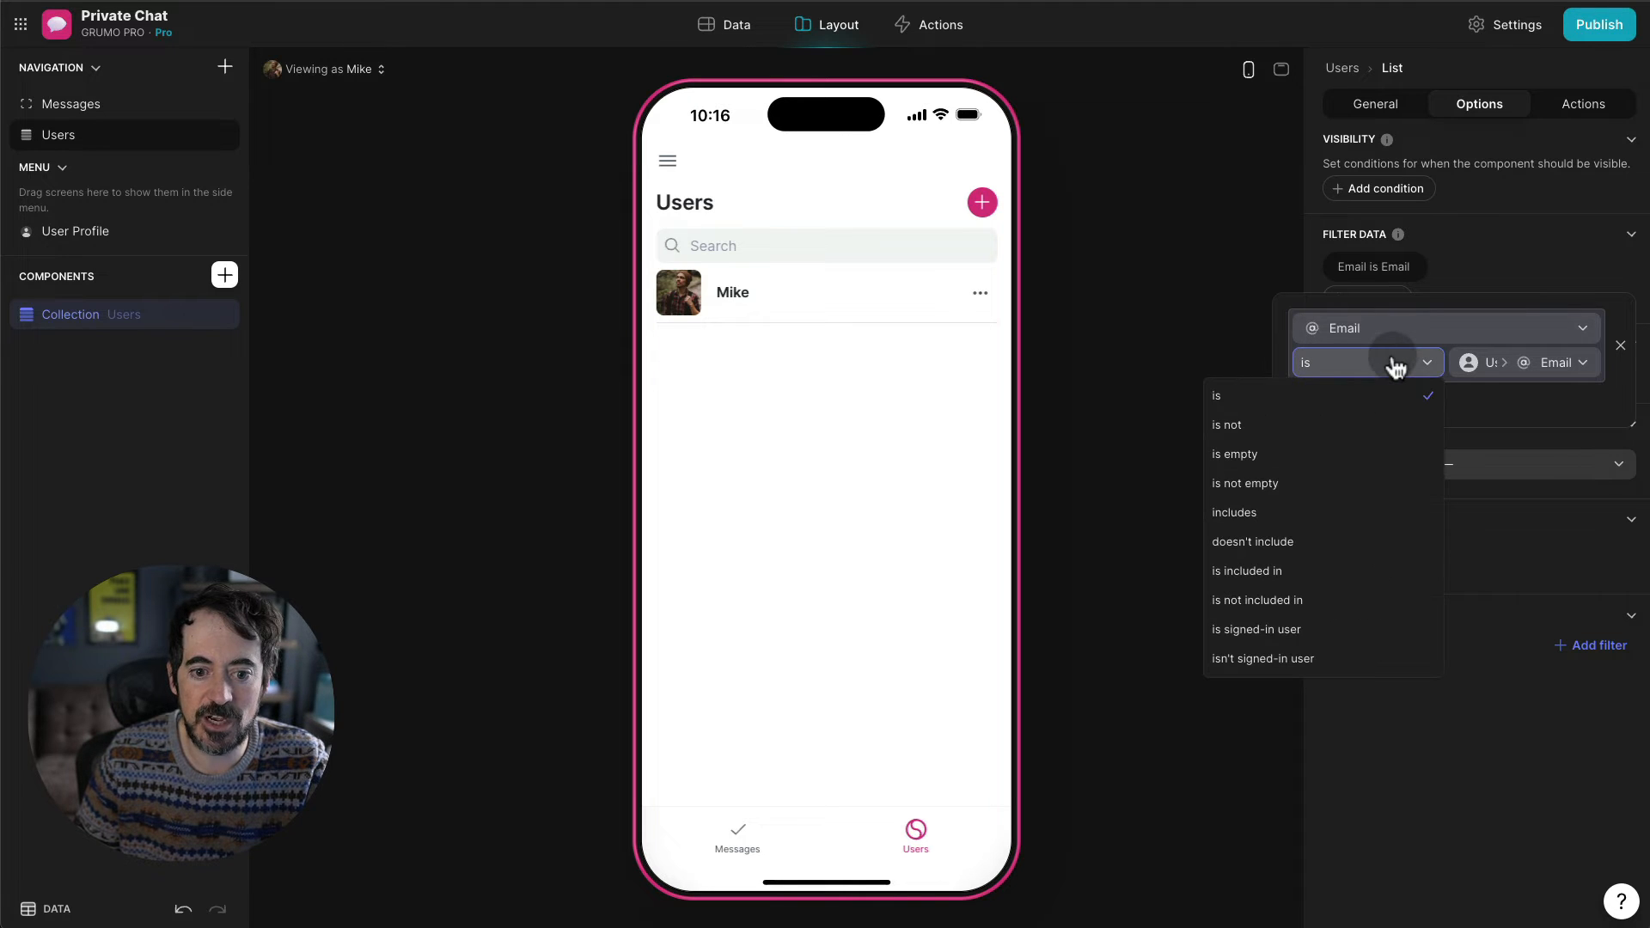
left_click(1308, 430)
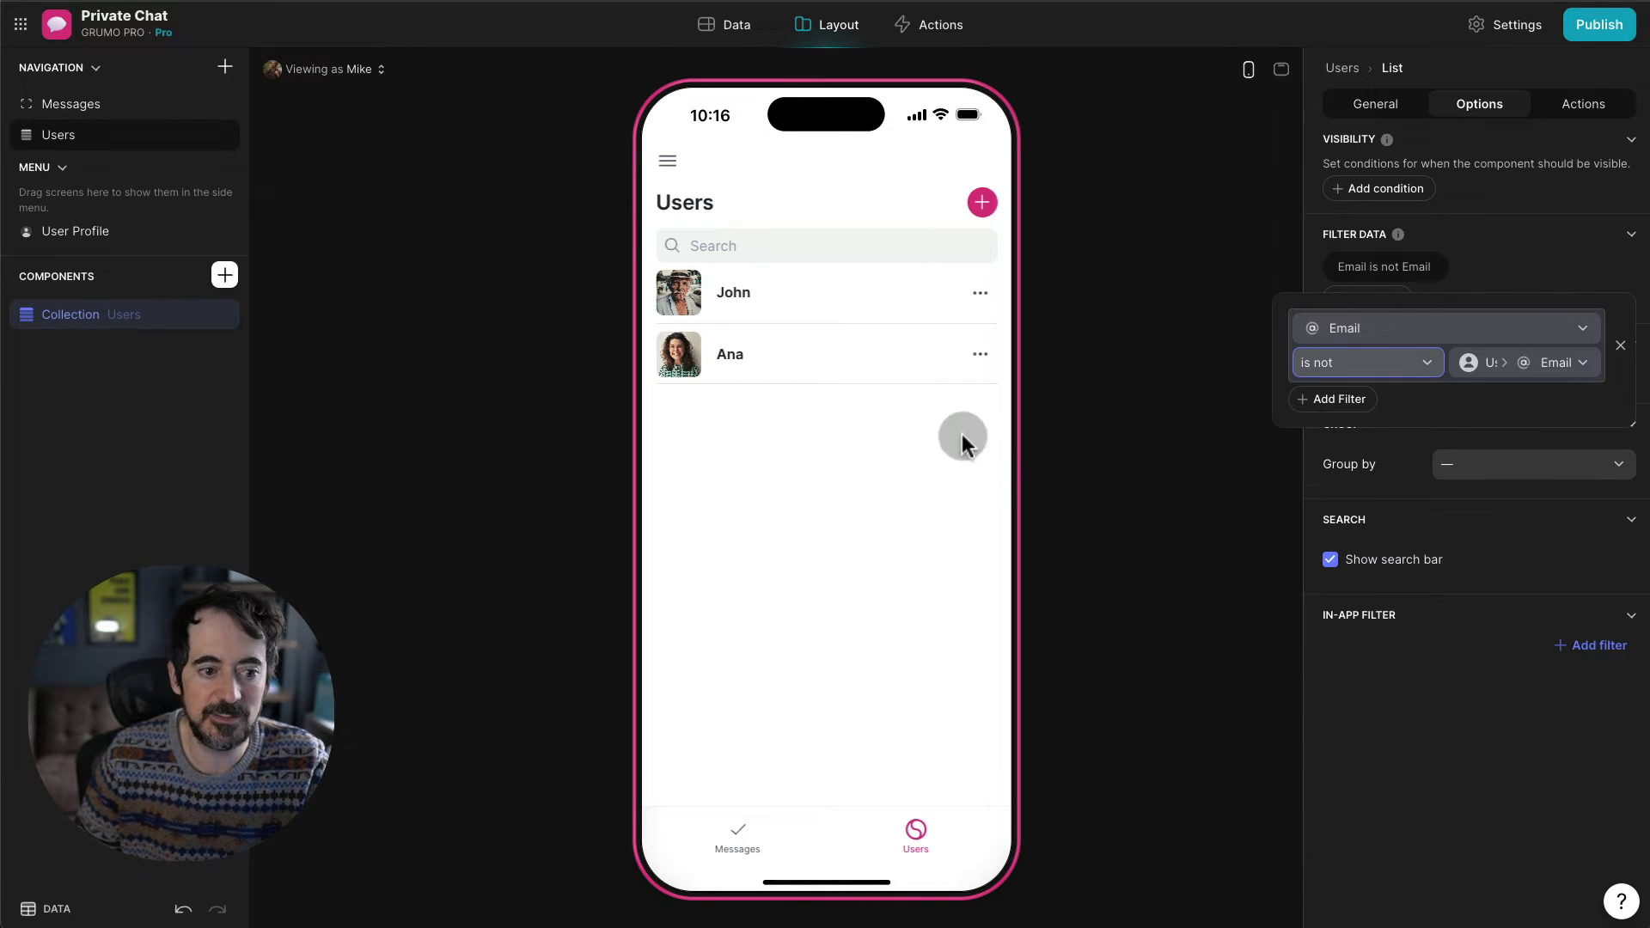
left_click(982, 485)
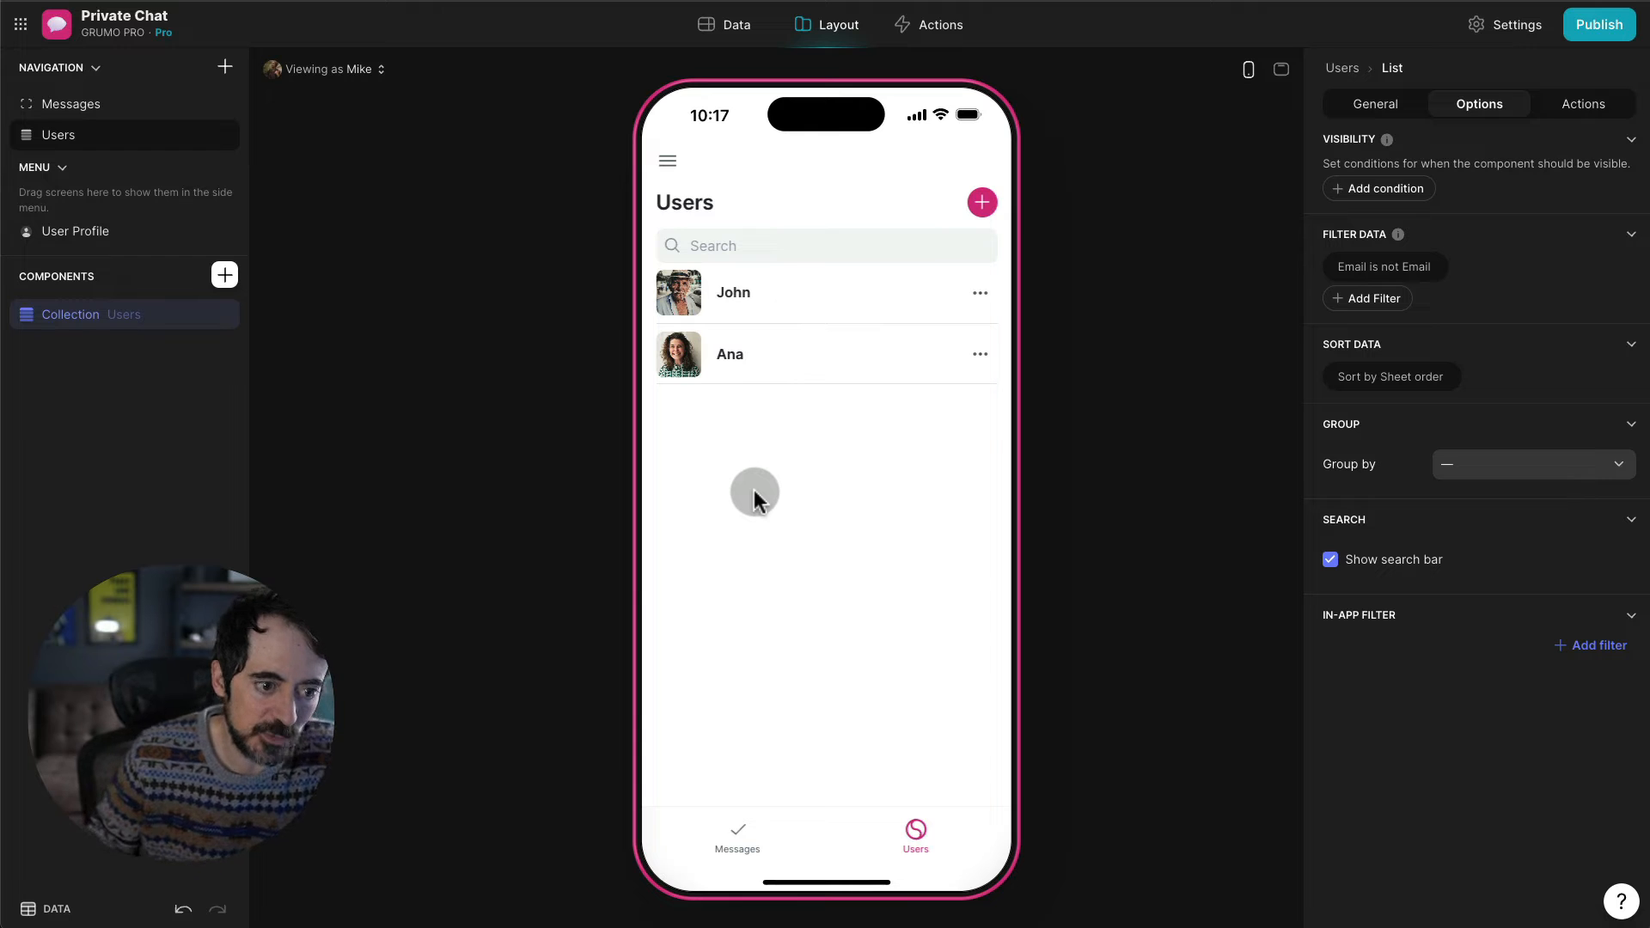
- Preview the second listed user's detail screen and review the Users and Chats table data
left_click(843, 348)
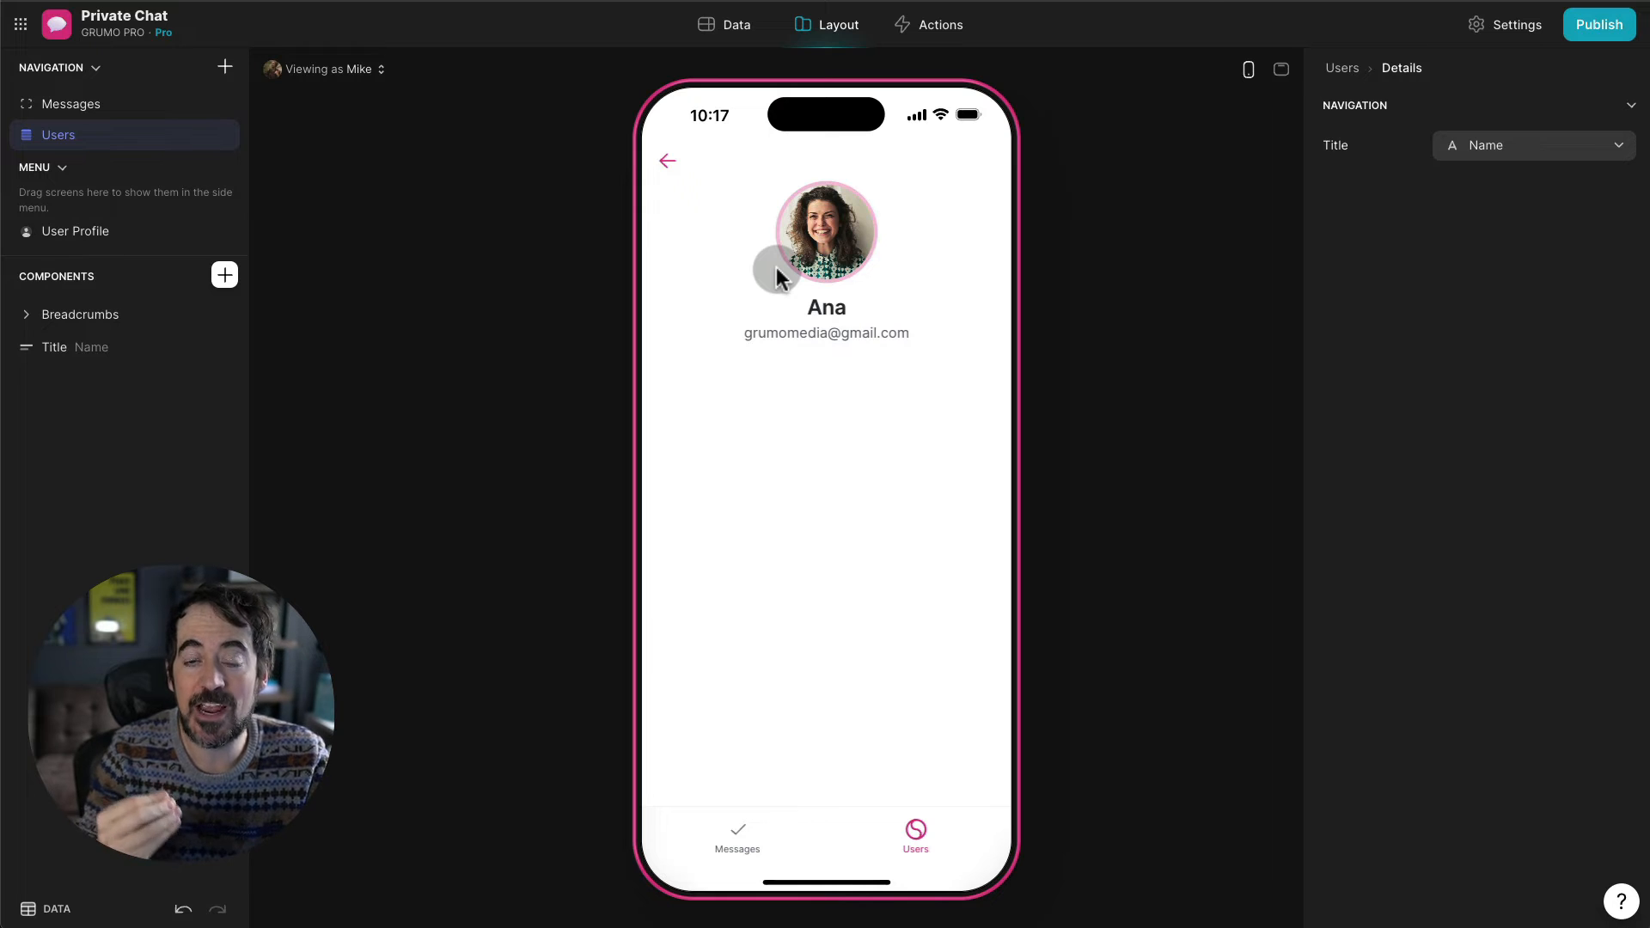
left_click(726, 24)
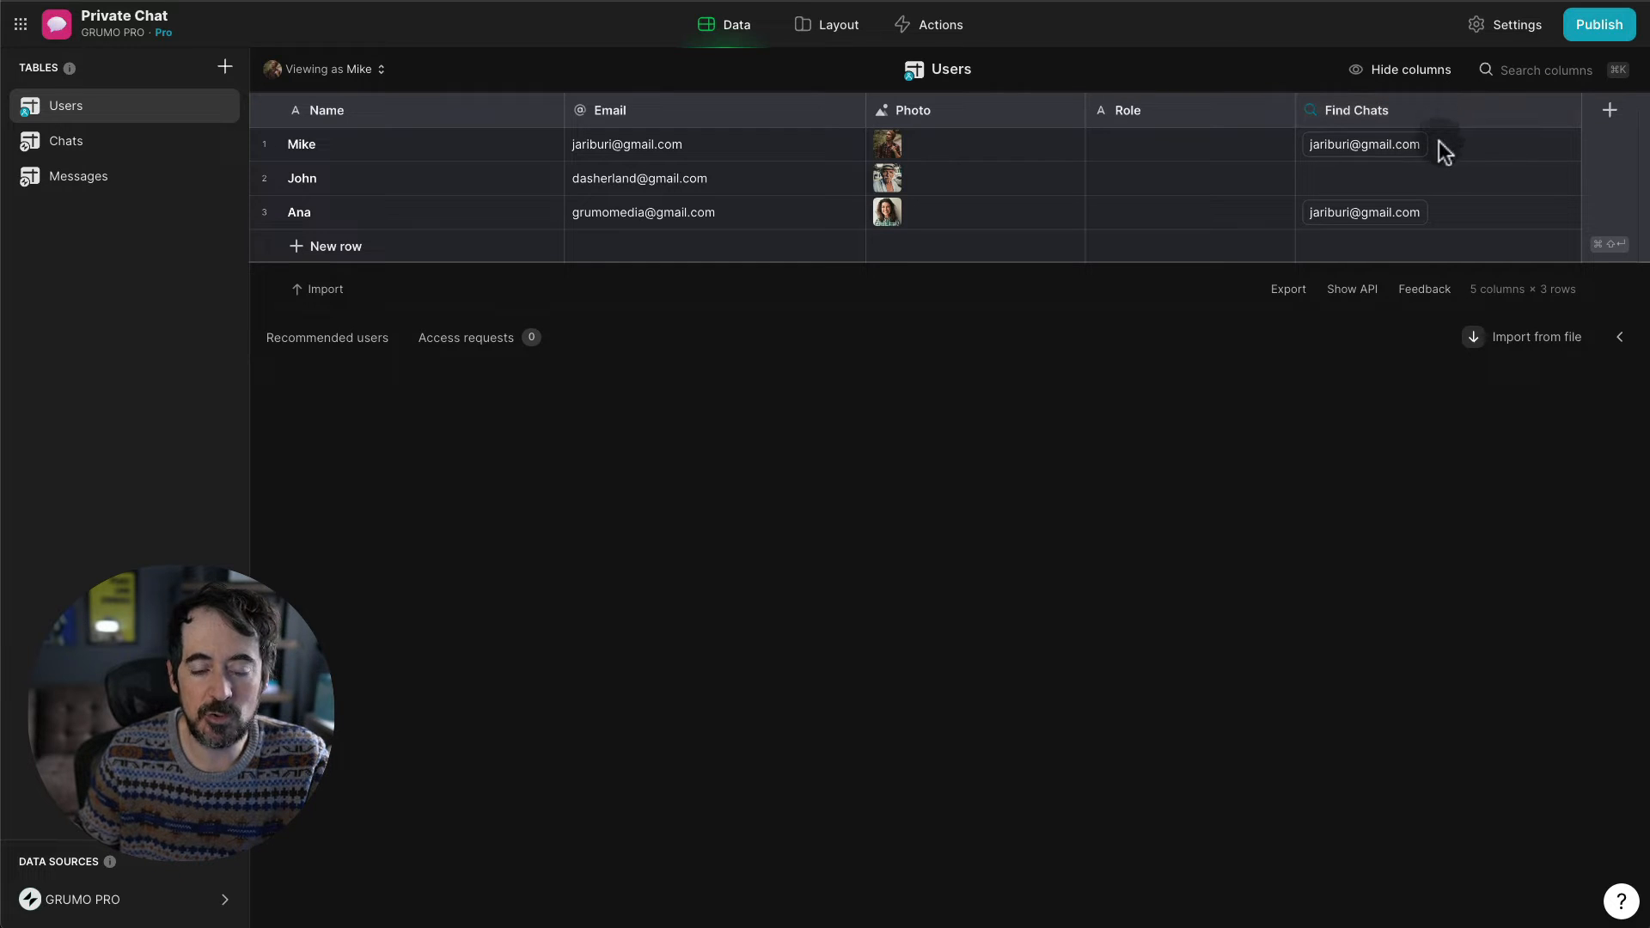
left_click(138, 158)
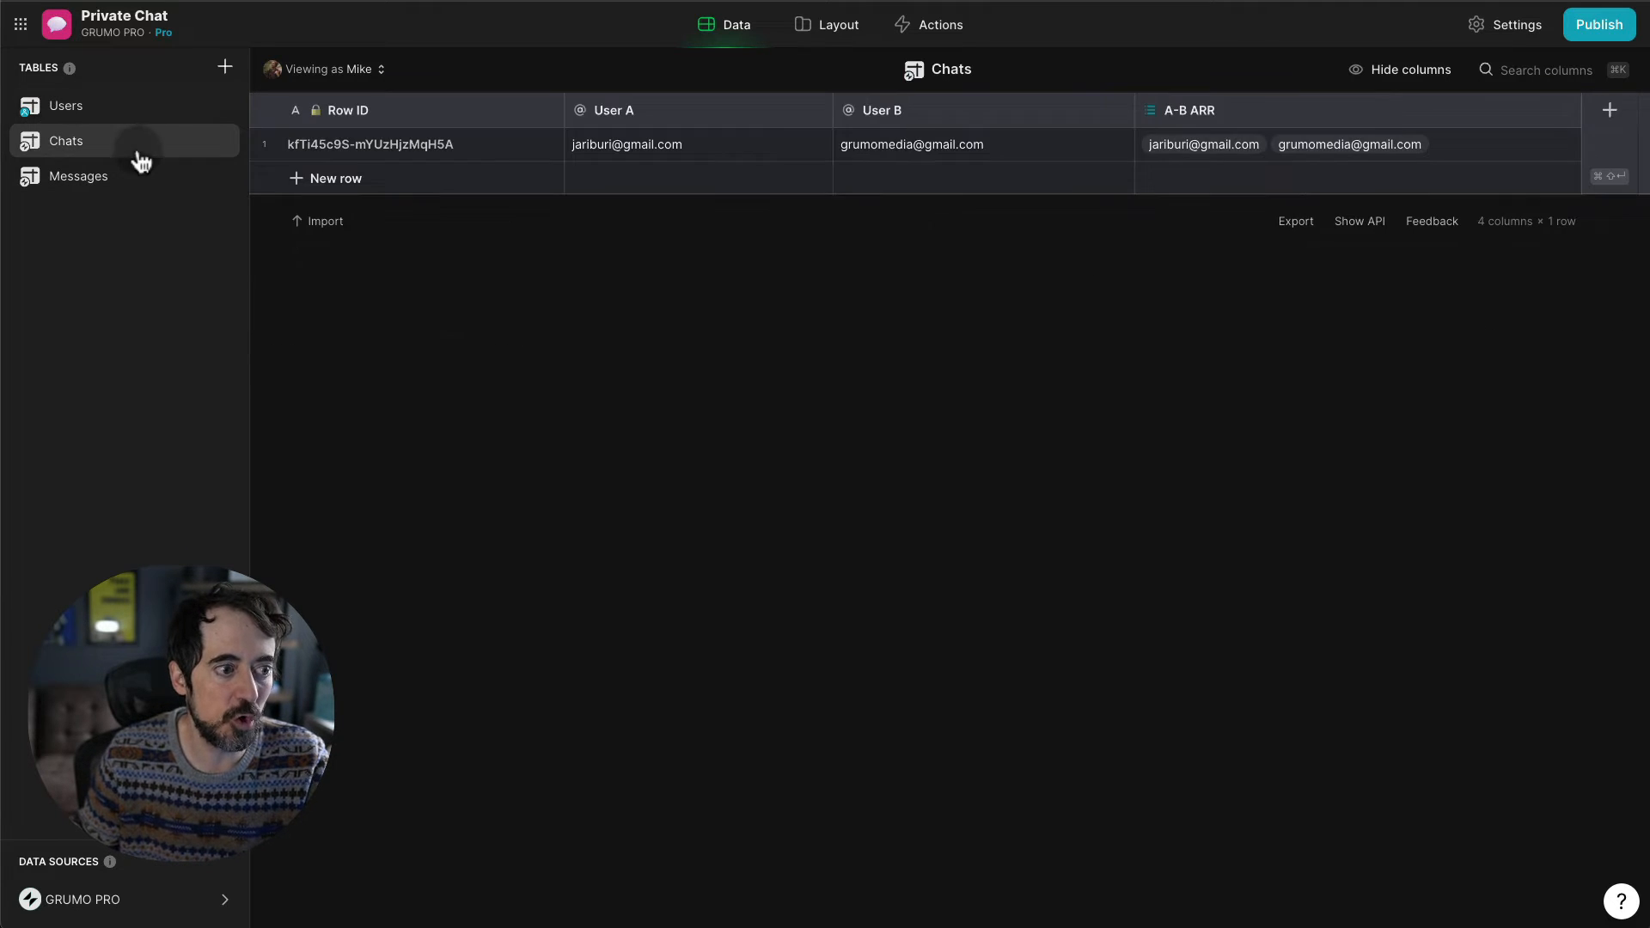
- Add a column named Chat ID to the Users table and set its type to Lookup
left_click(129, 116)
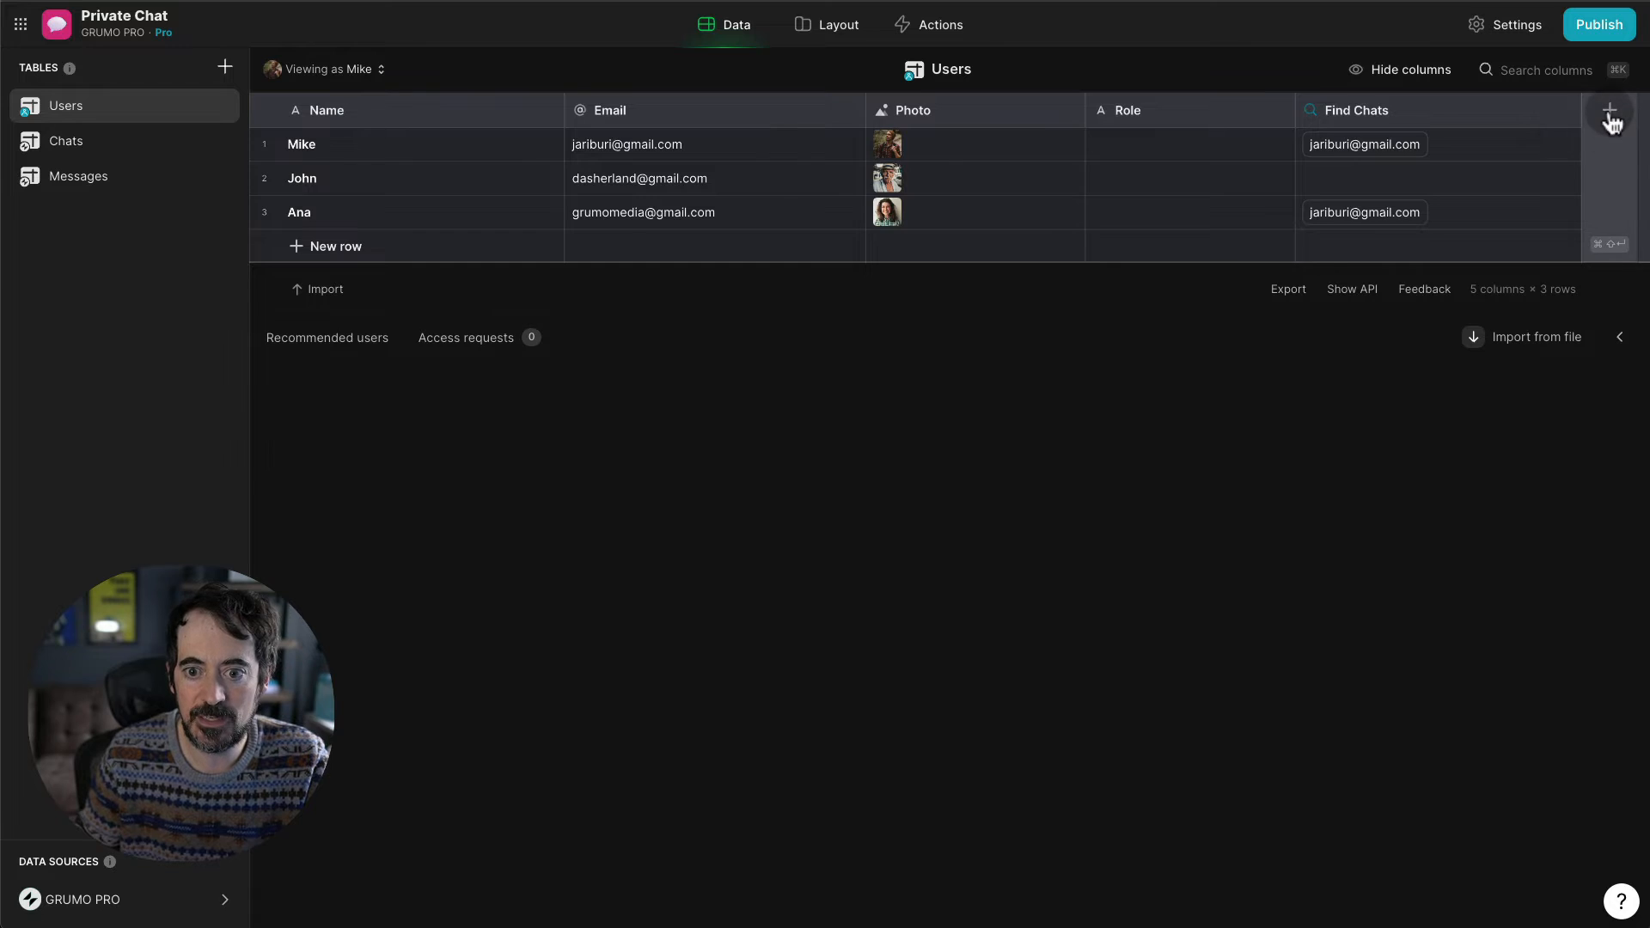
left_click(1611, 113)
type("Chat")
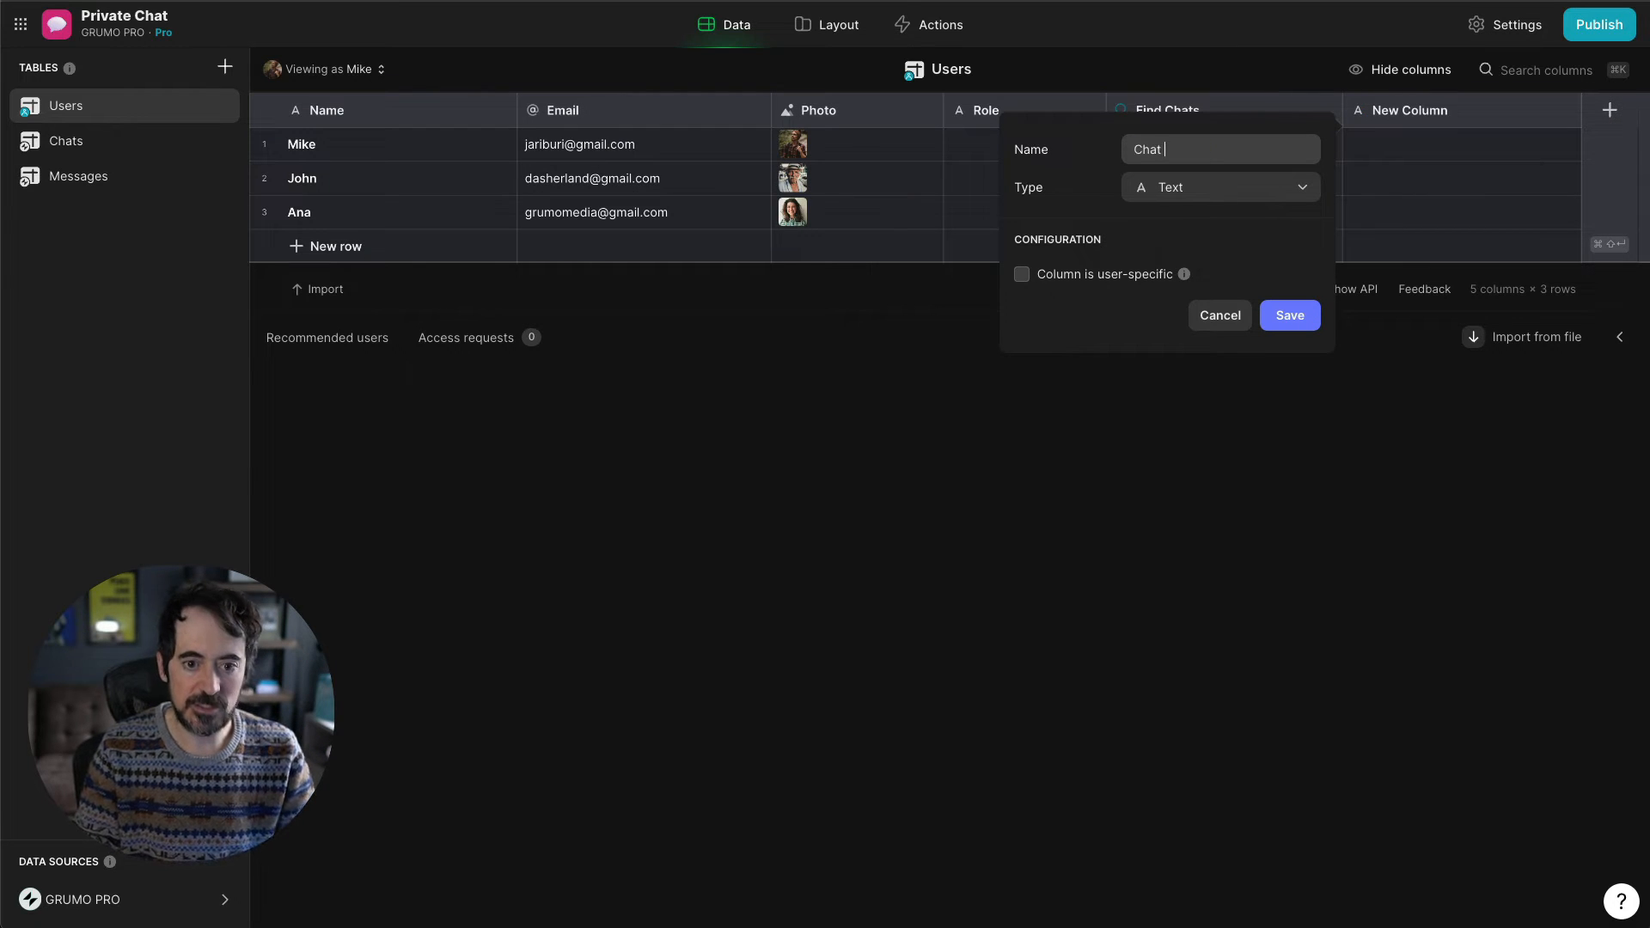
type(" ID")
left_click(1225, 196)
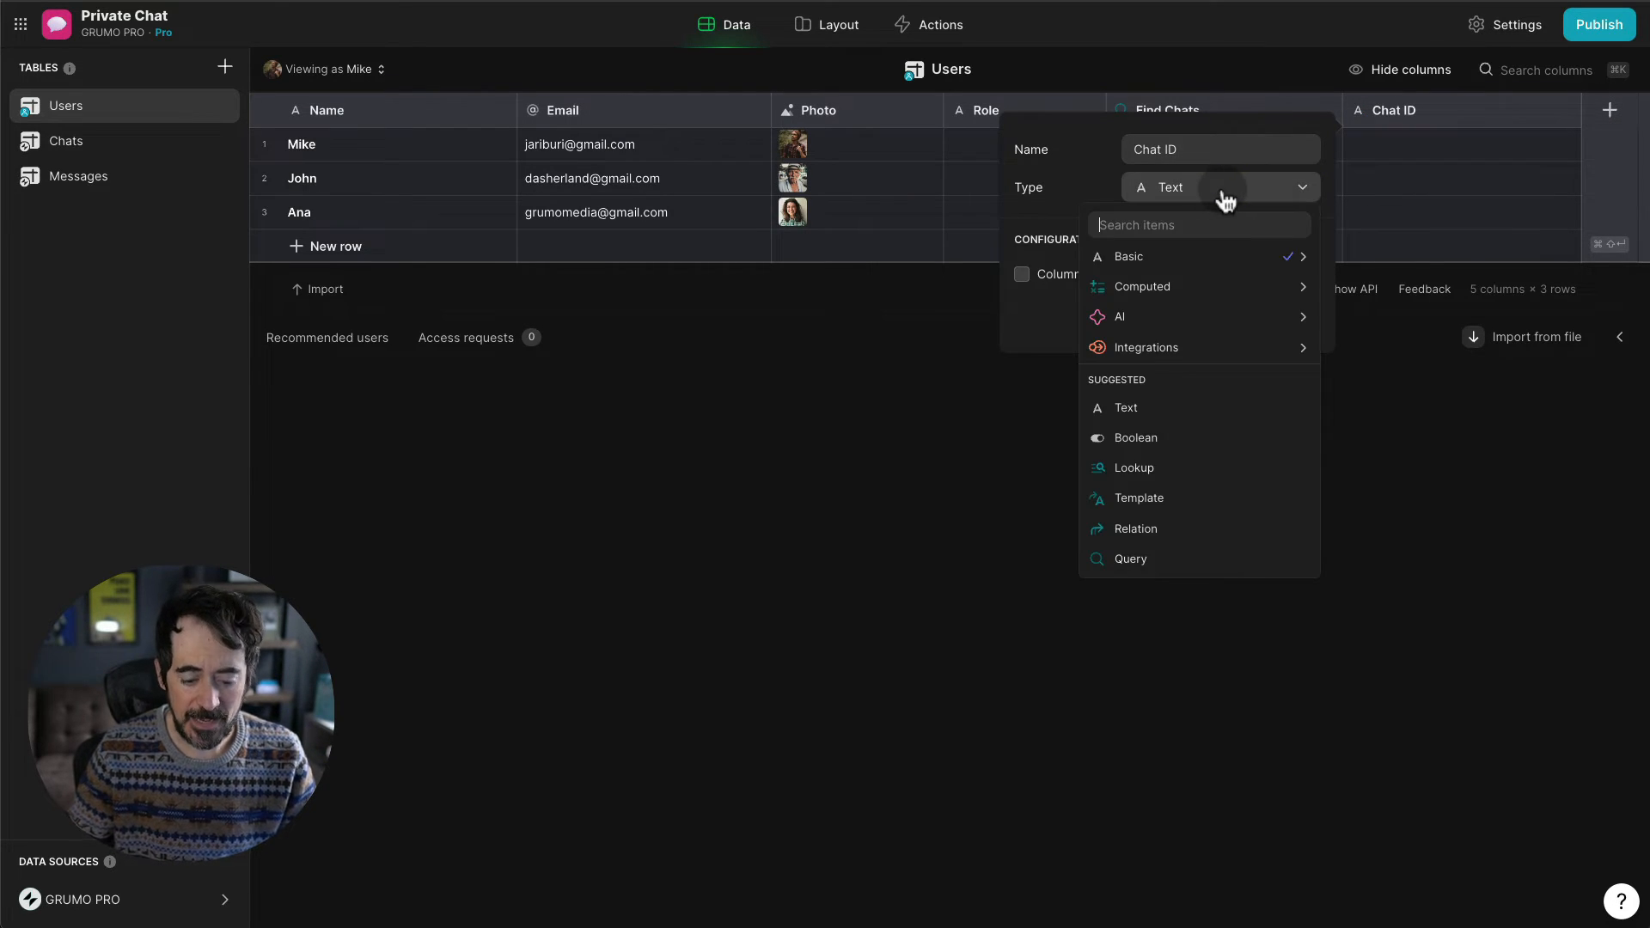
type("look")
key("Return")
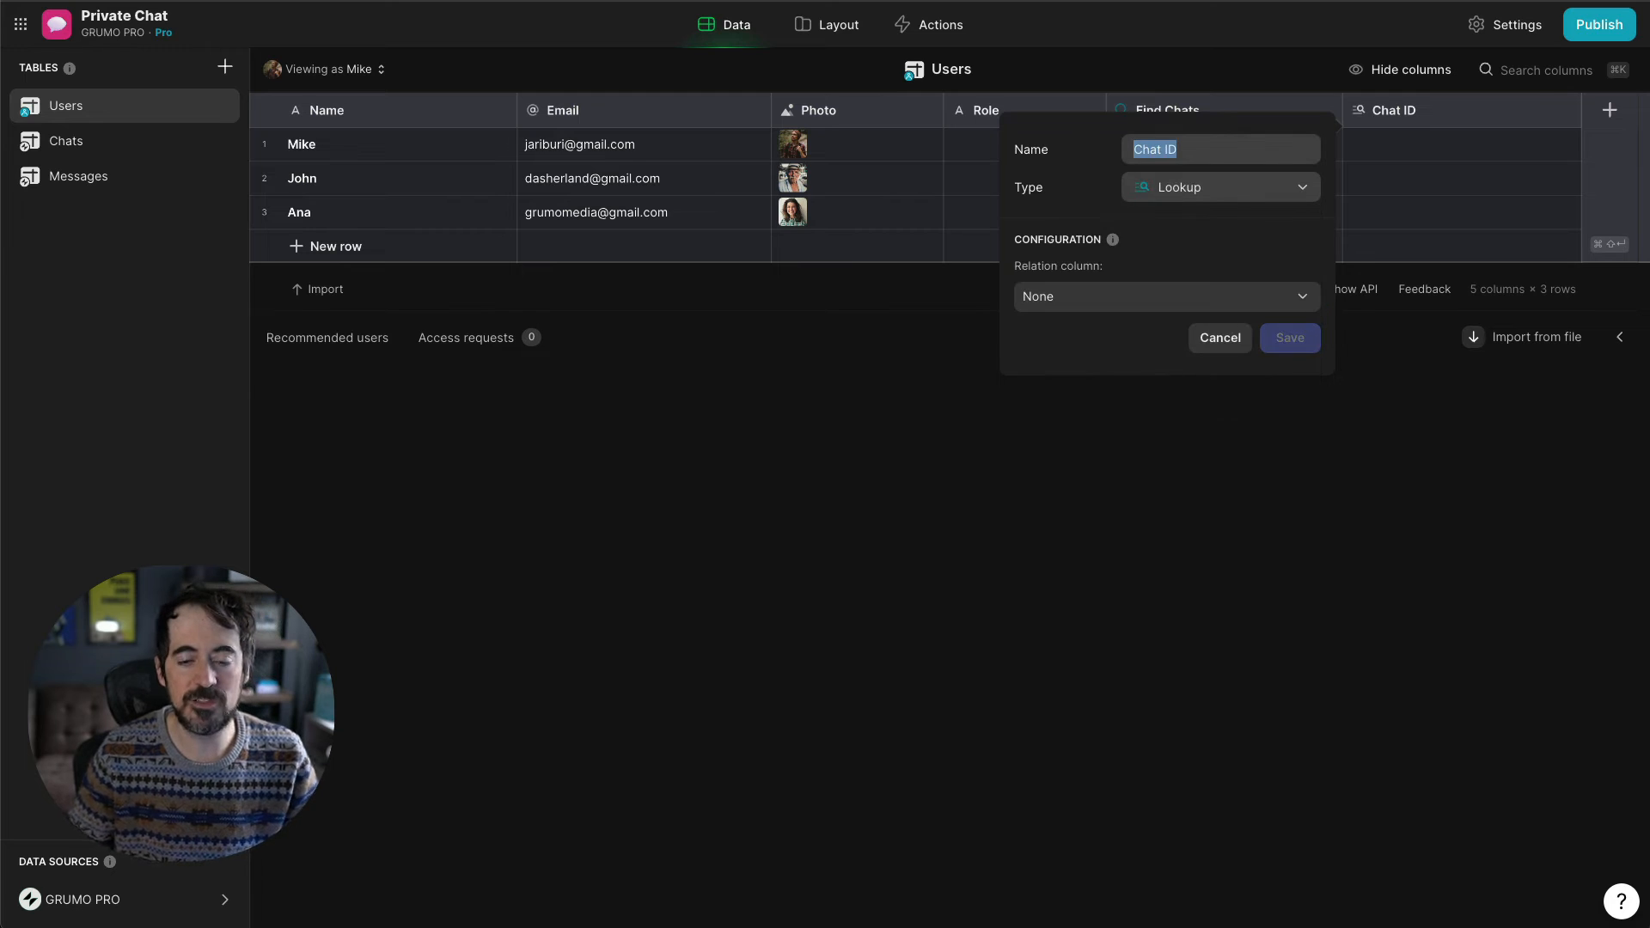
- Configure the Chat ID column to look up Row ID through Find Chats, and save it
left_click(1167, 298)
mouse_move(1164, 368)
left_click(1385, 370)
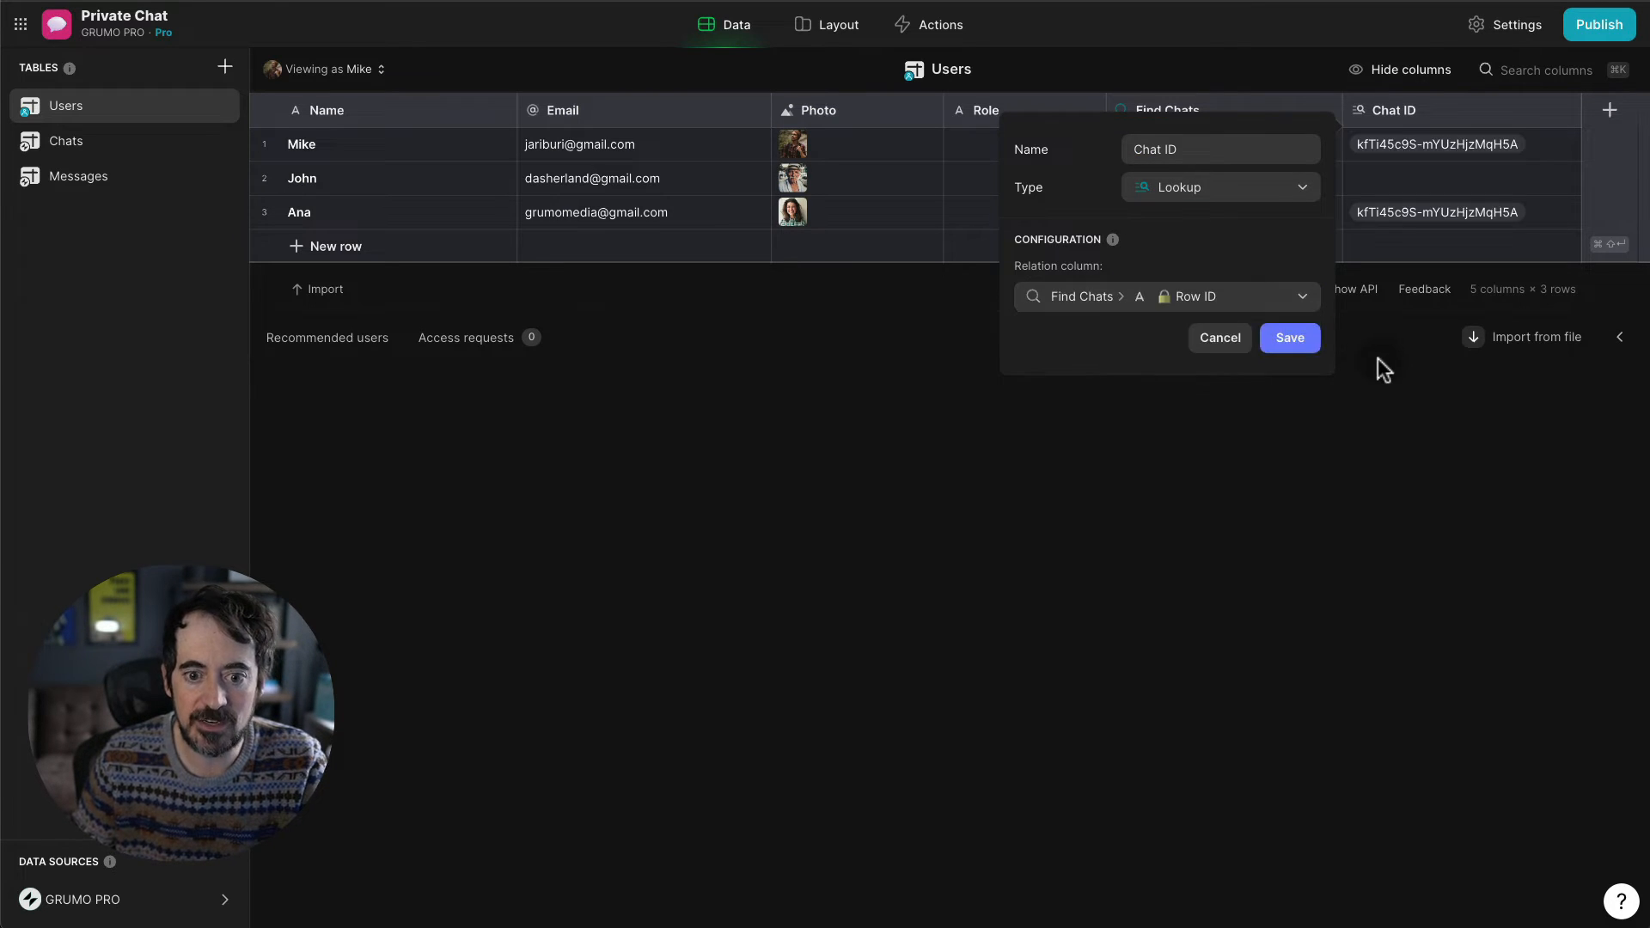
left_click(1315, 342)
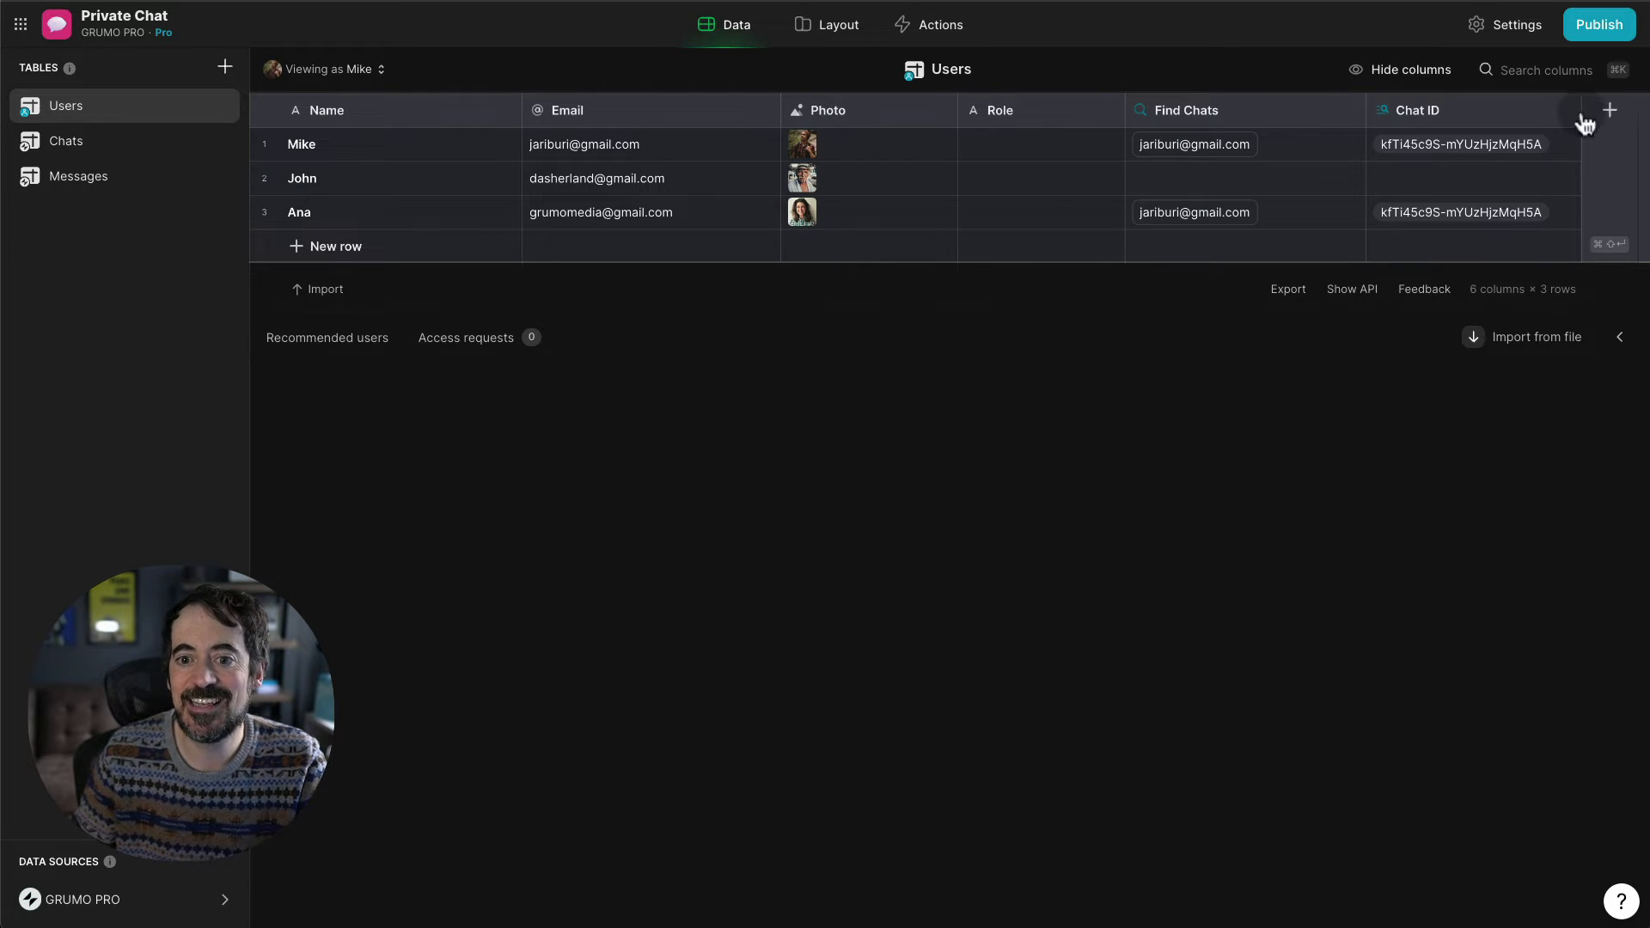
- Add a Relation column named Chat REL to the Users table, matching Chat ID to the Chats table's Row ID, and save it
left_click(1612, 118)
type("Chat REL")
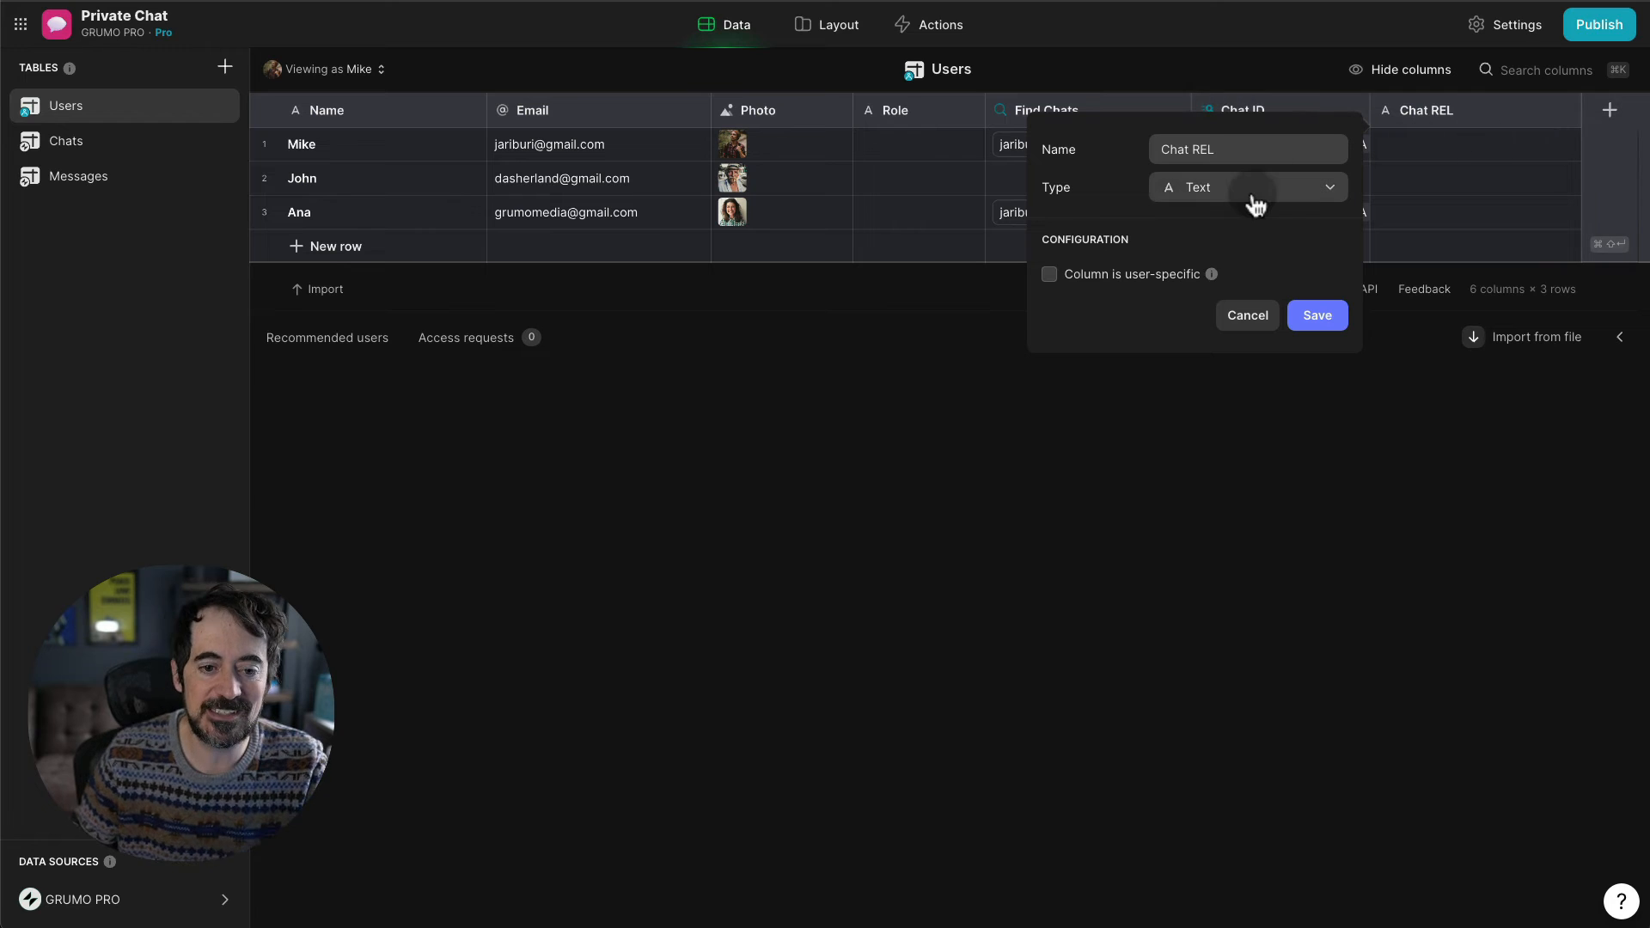
left_click(1270, 296)
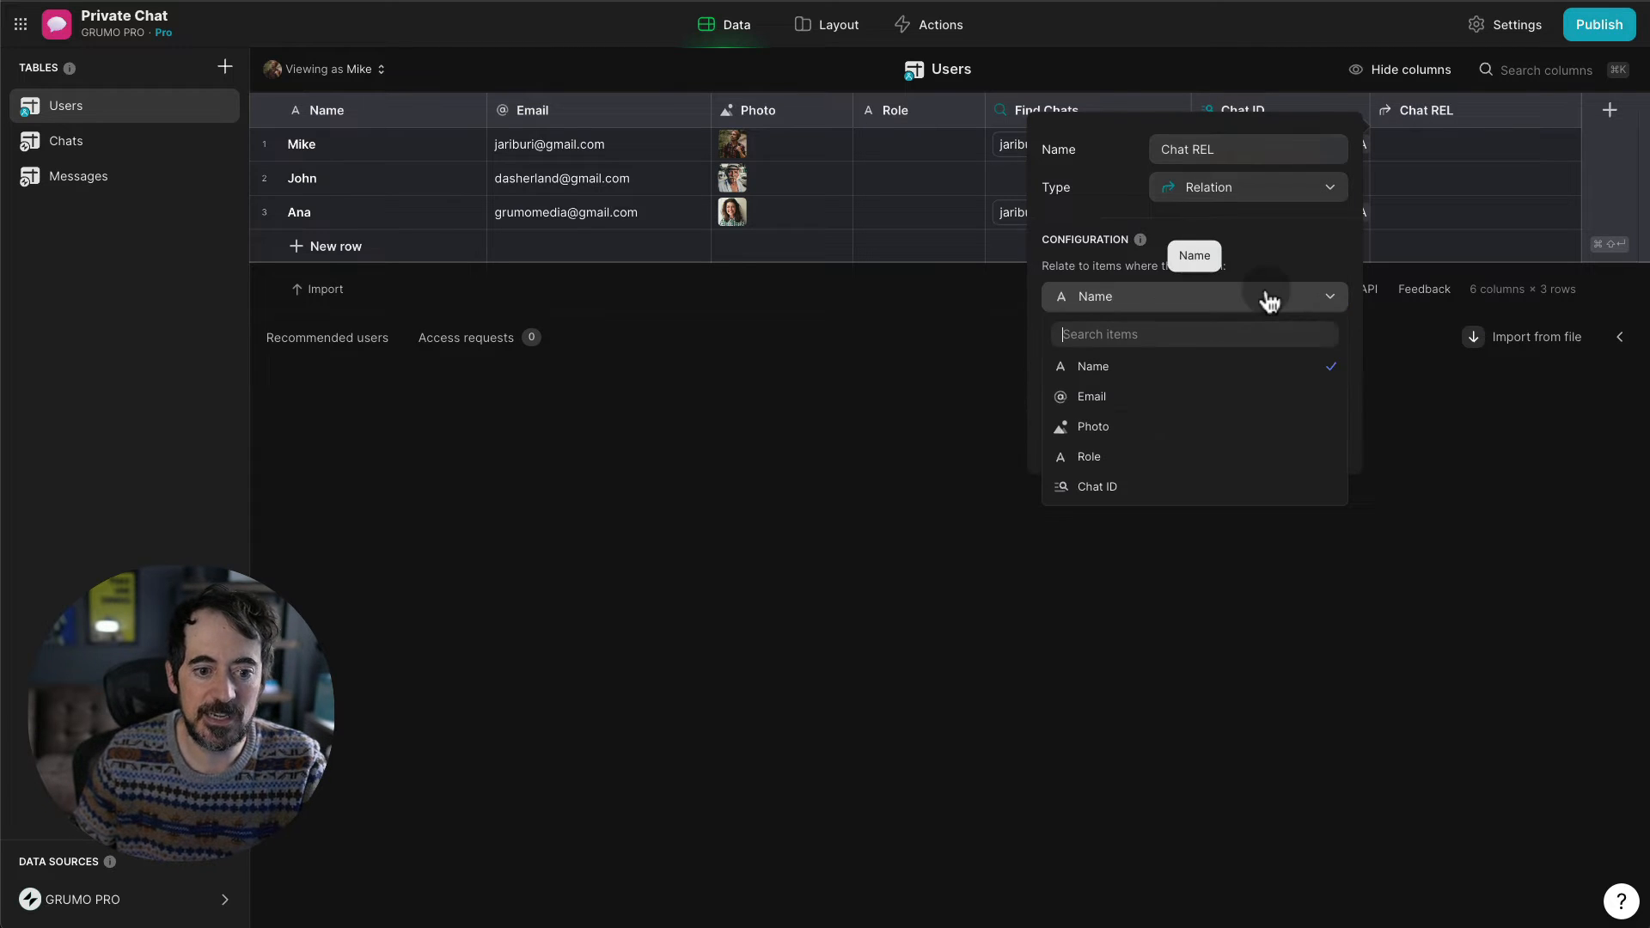
left_click(1176, 495)
left_click(1191, 365)
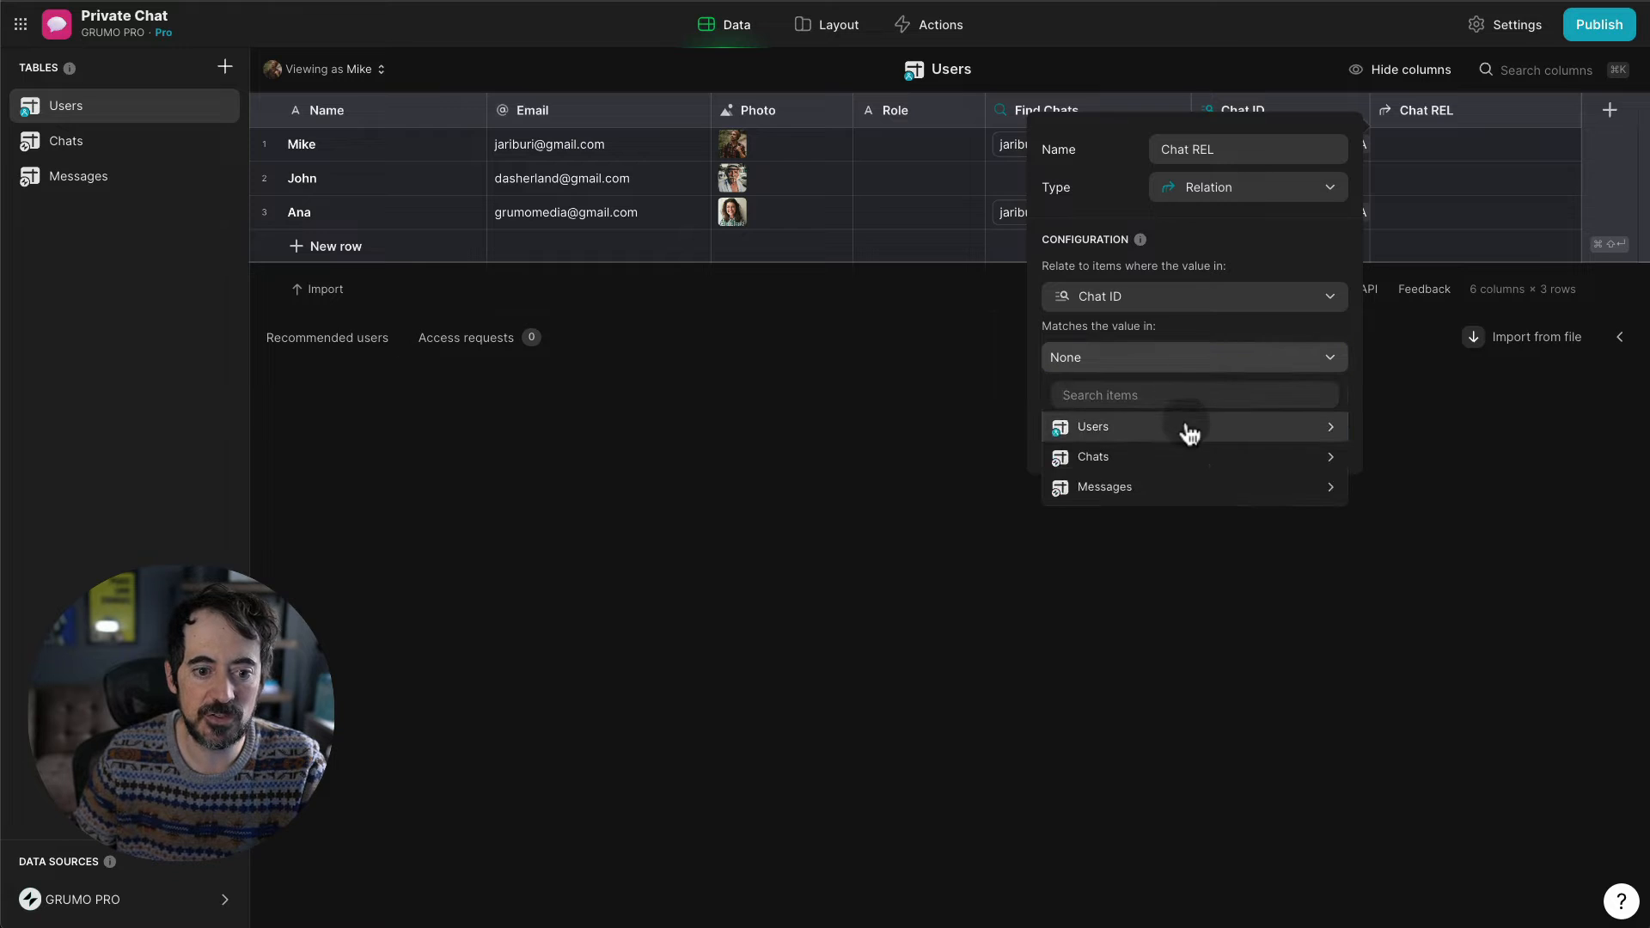
mouse_move(1179, 461)
left_click(1440, 465)
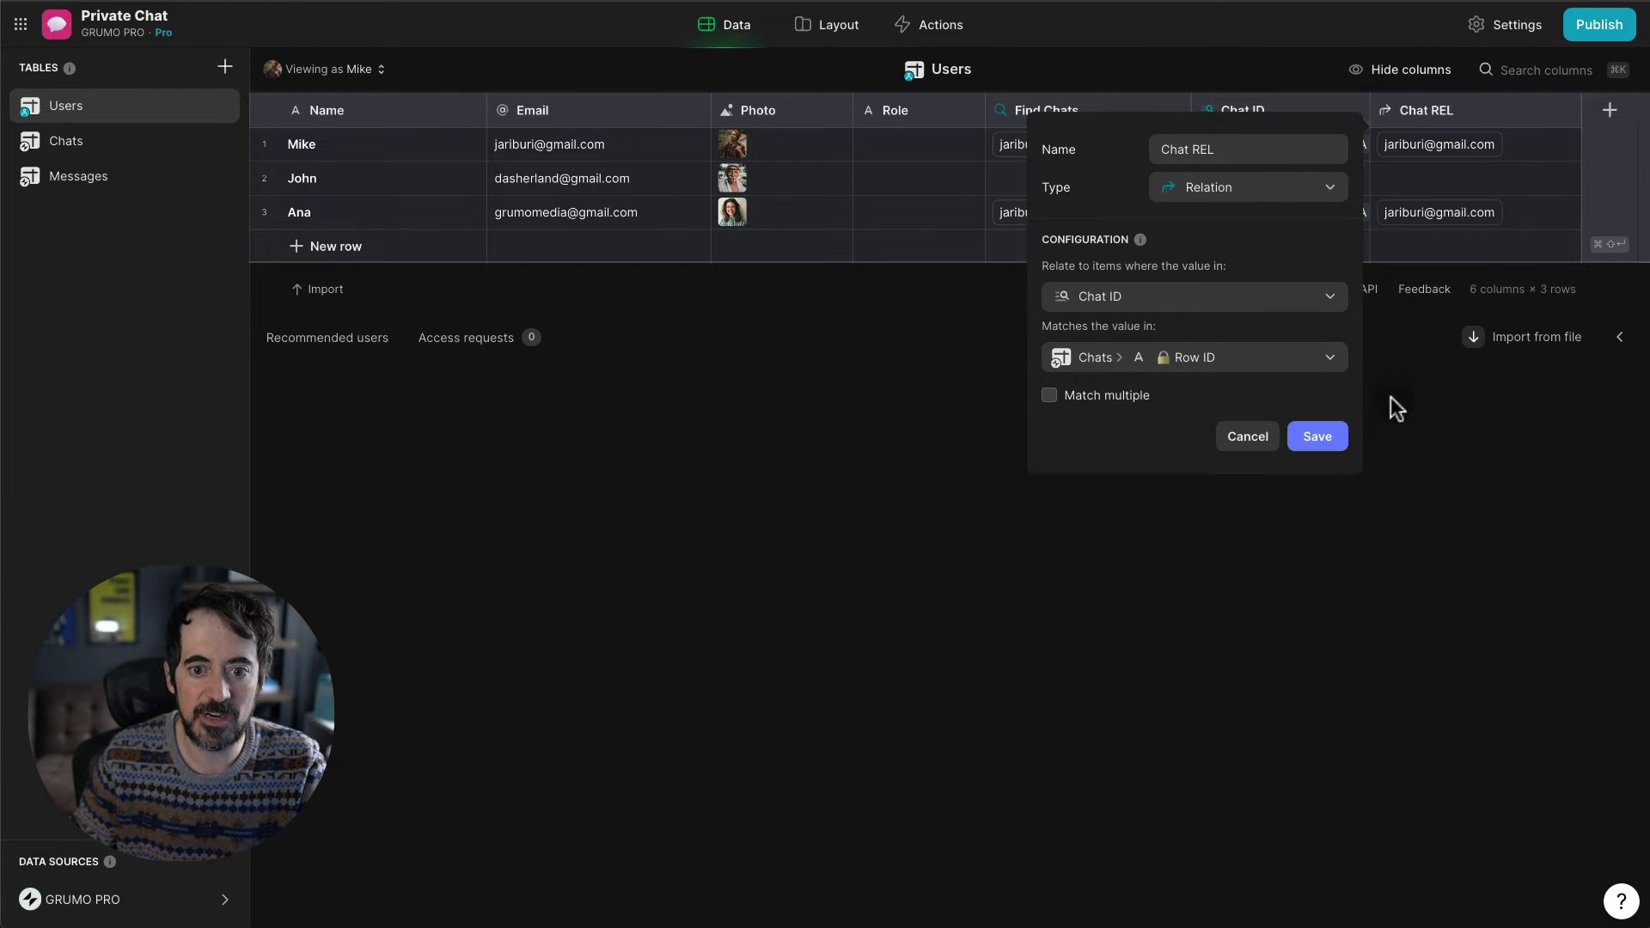
left_click(1324, 436)
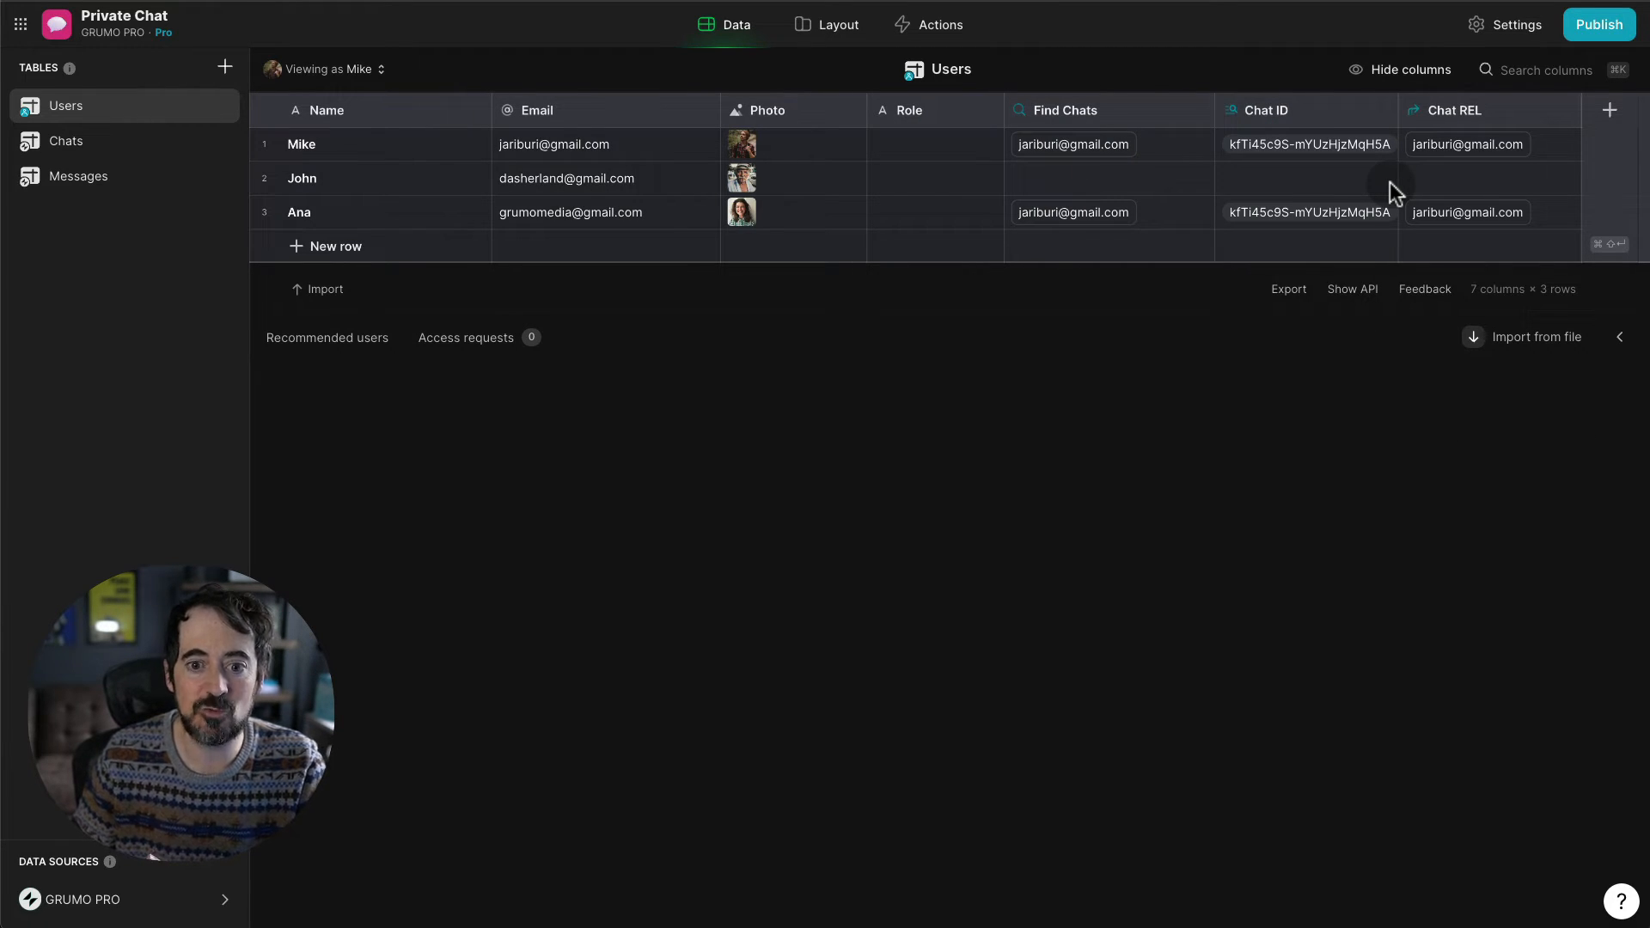
- Preview the first listed user's detail screen in the app layout and return to the Users list
left_click(858, 38)
left_click(691, 155)
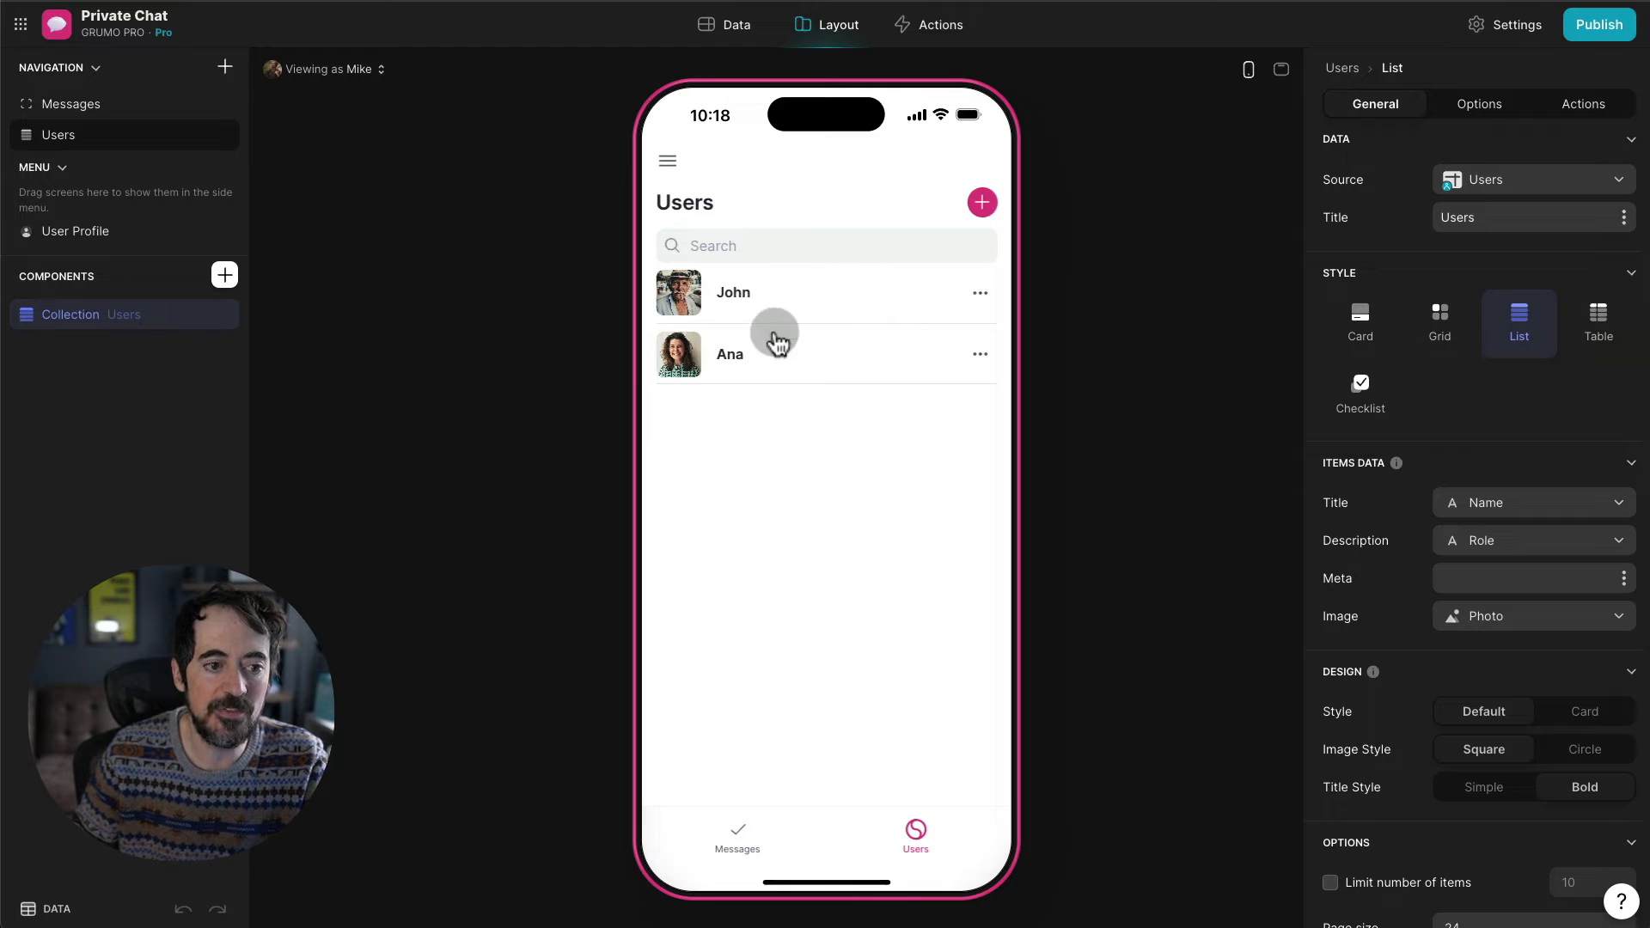
left_click(681, 315)
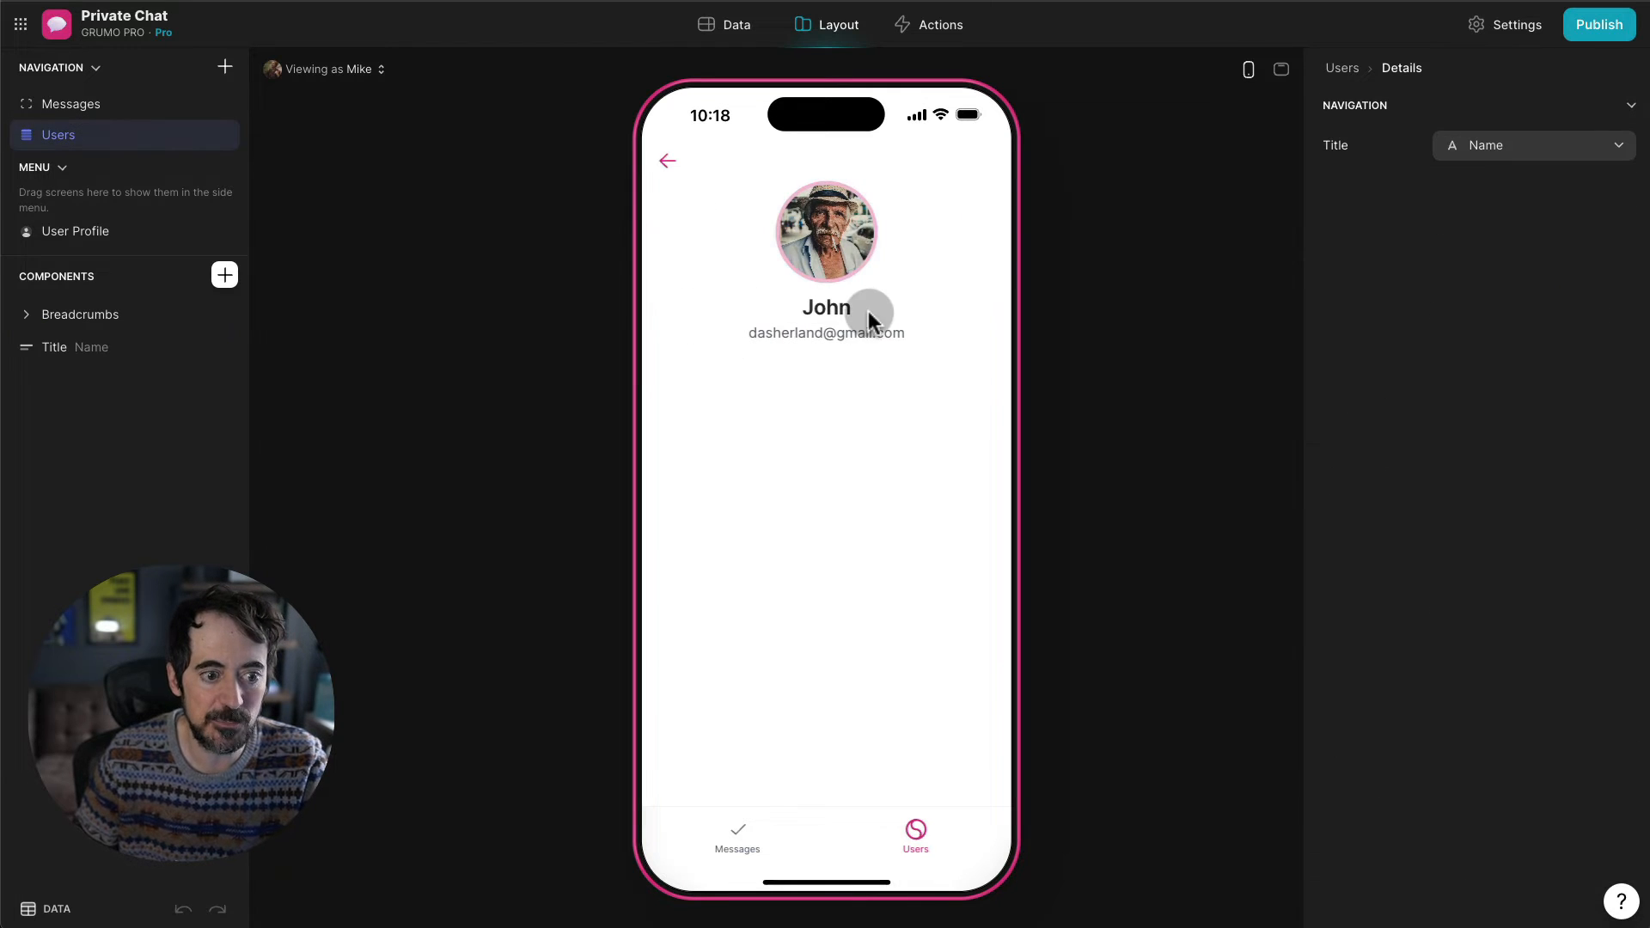
left_click(677, 169)
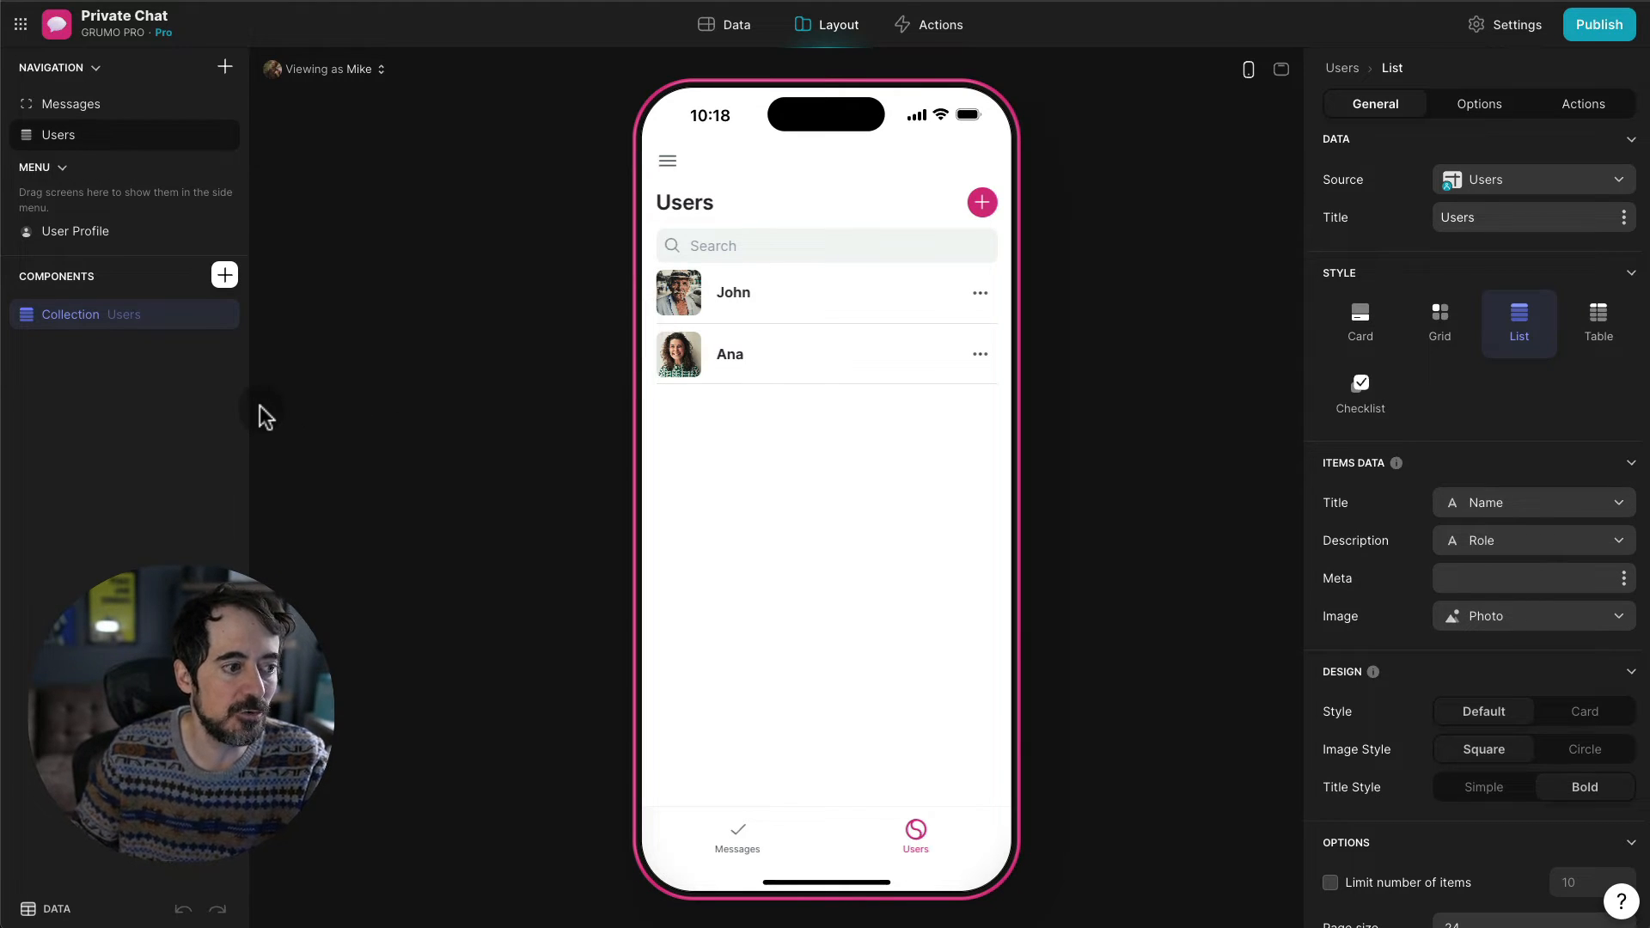
- Enable advanced actions on the Users collection and create a new custom Users action for the item click
left_click(1599, 107)
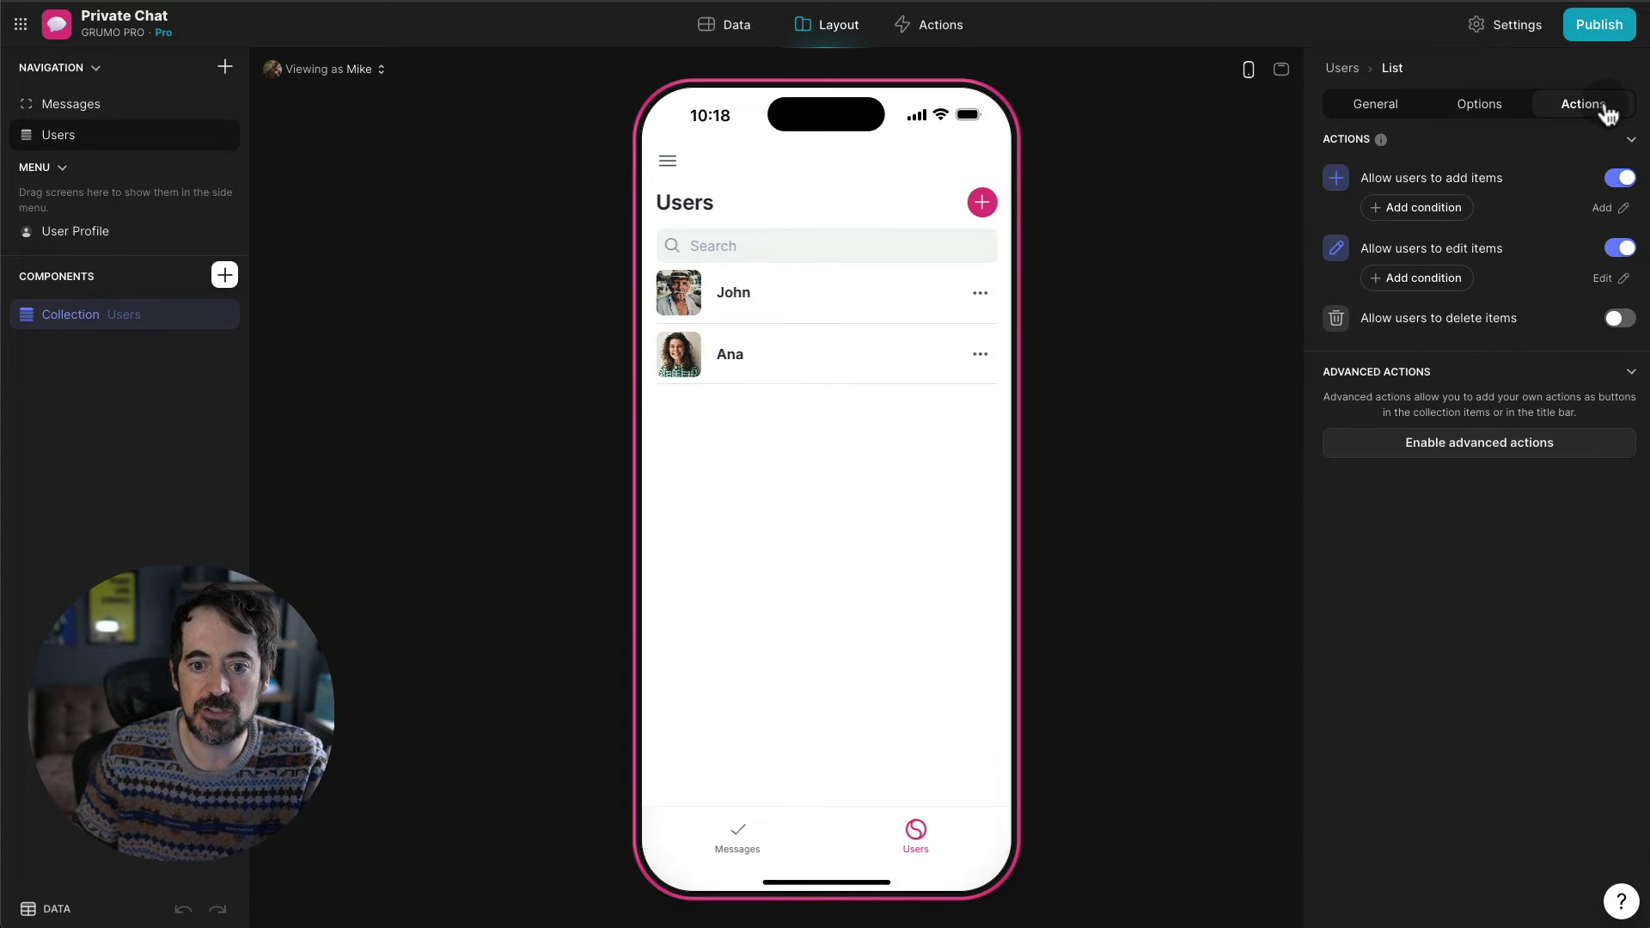
left_click(1529, 464)
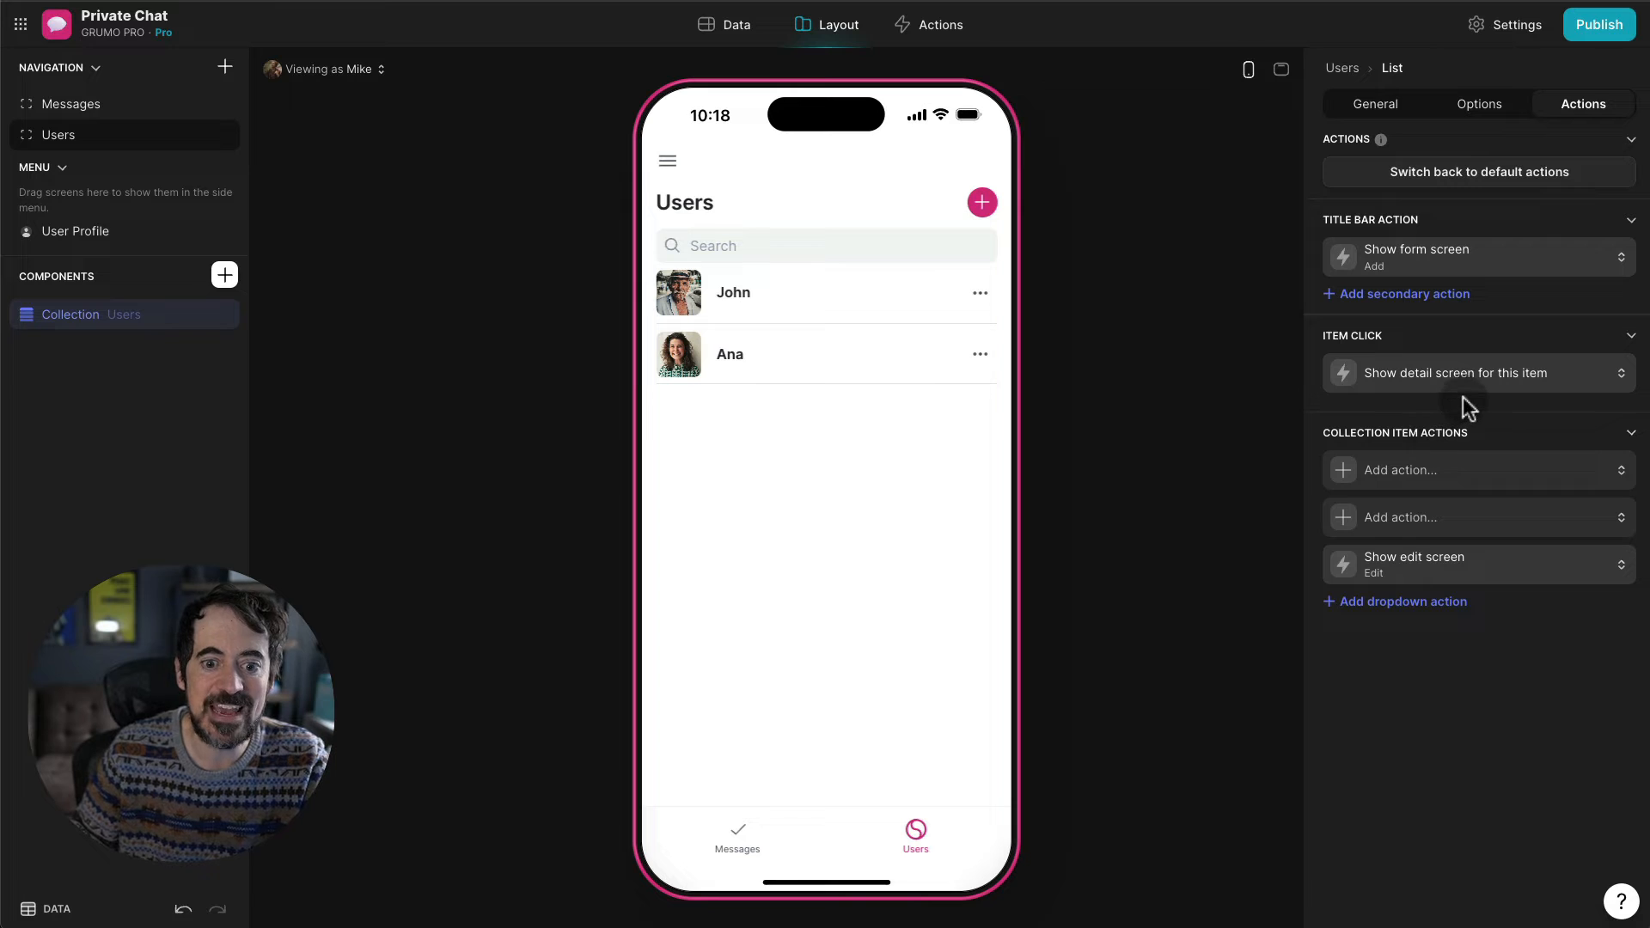
left_click(1481, 375)
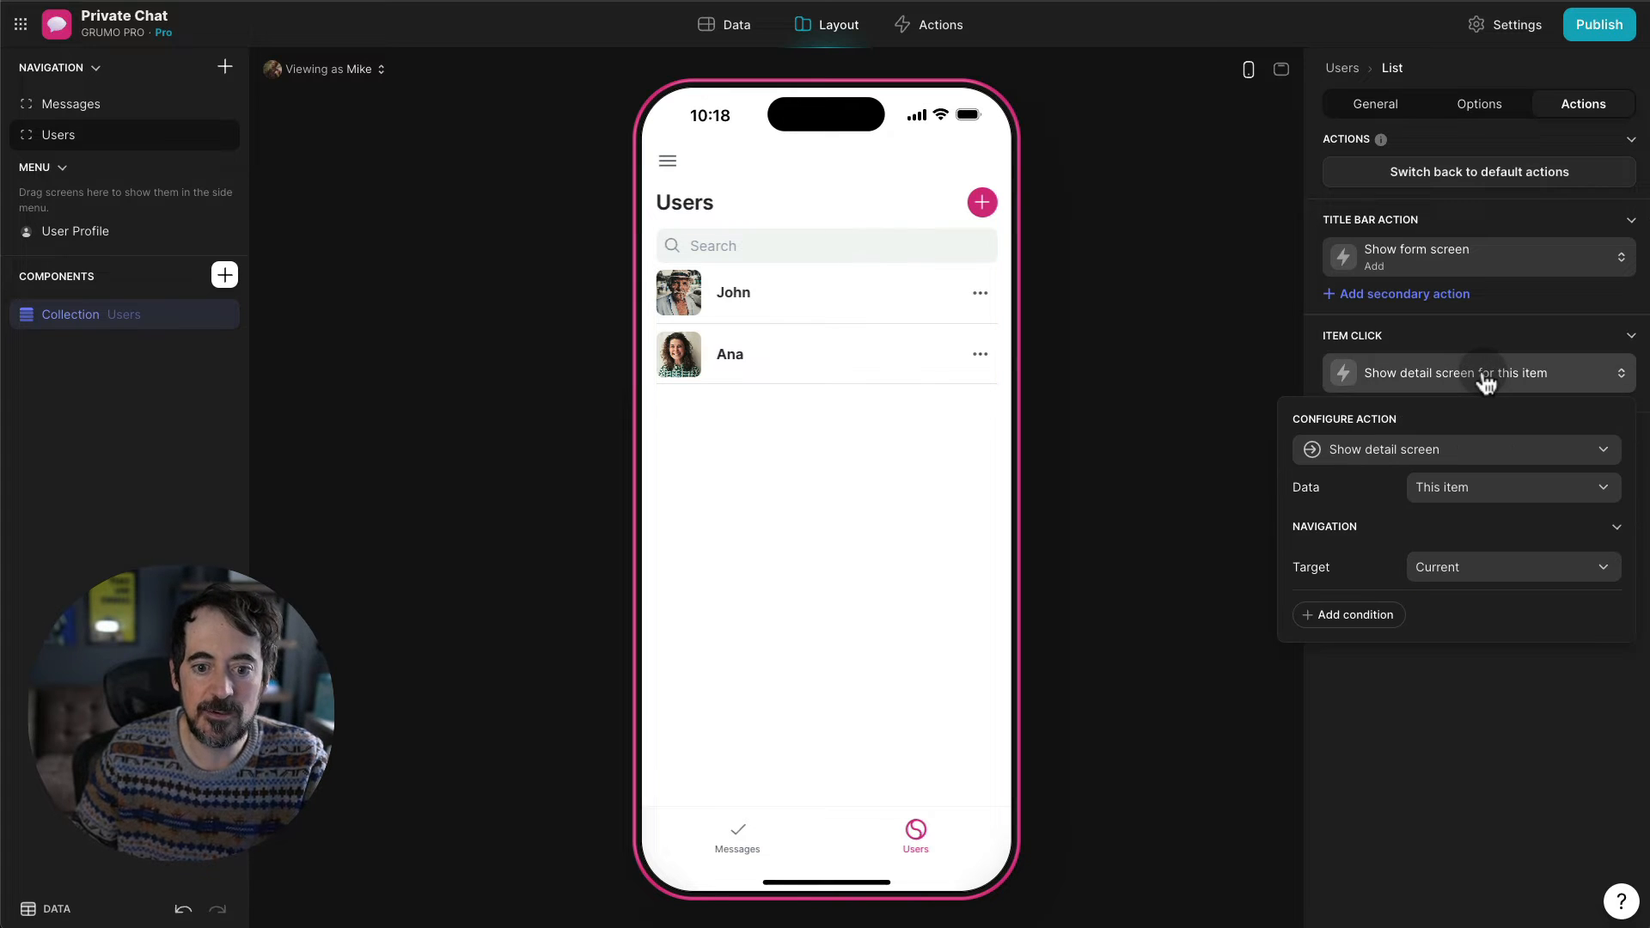
left_click(1473, 454)
mouse_move(1415, 559)
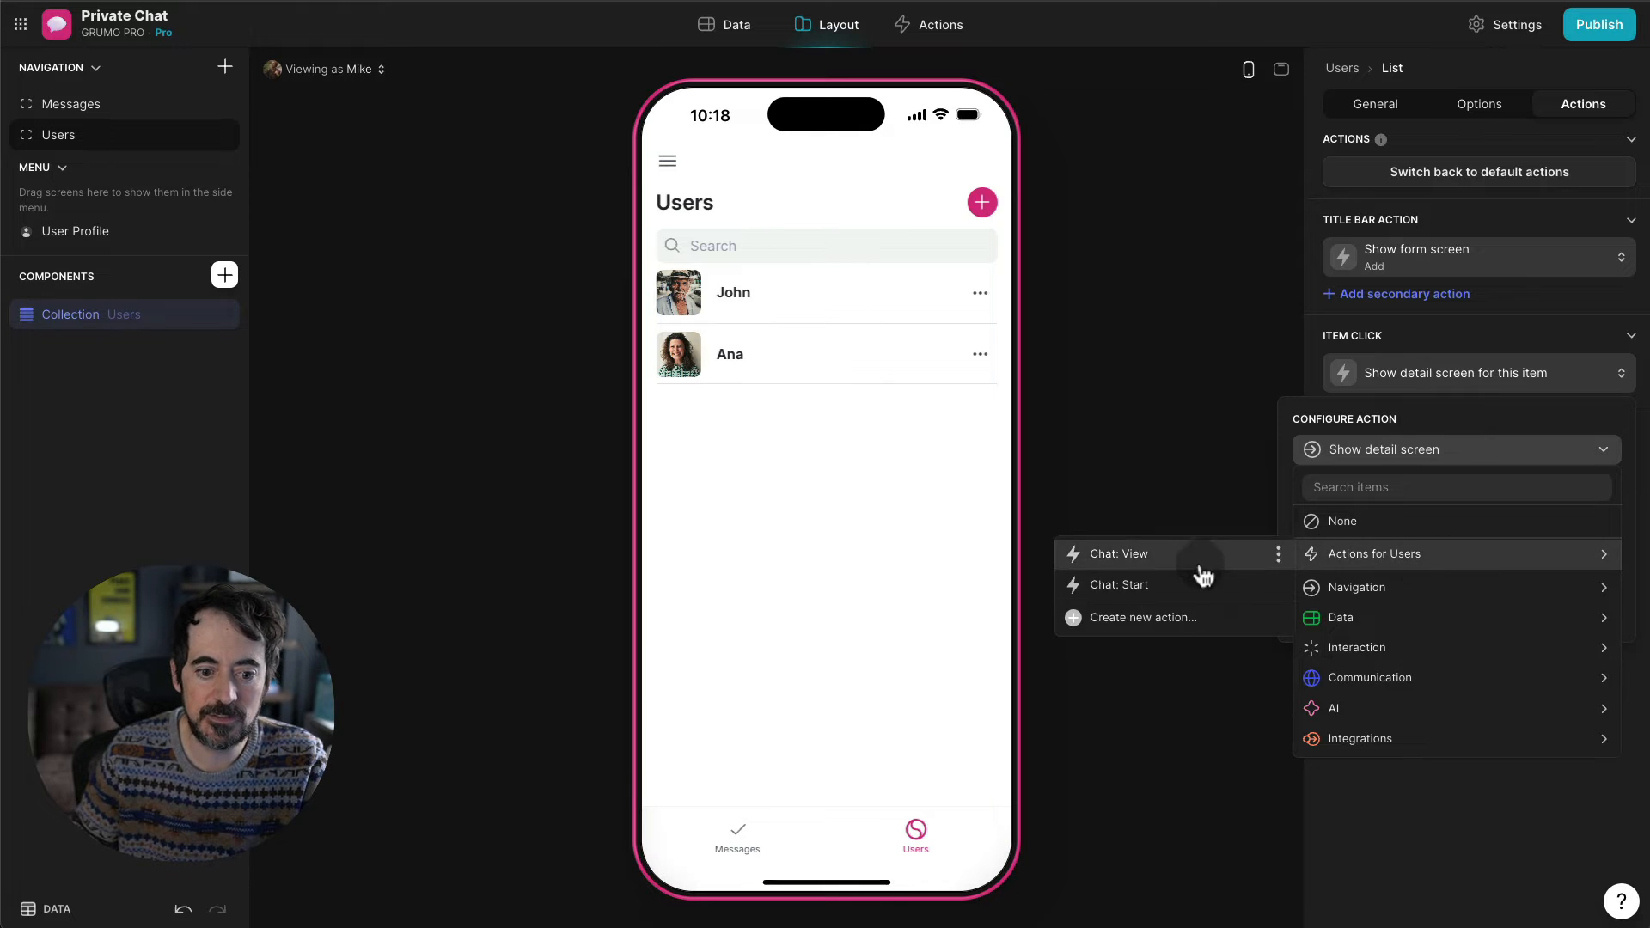
left_click(1174, 621)
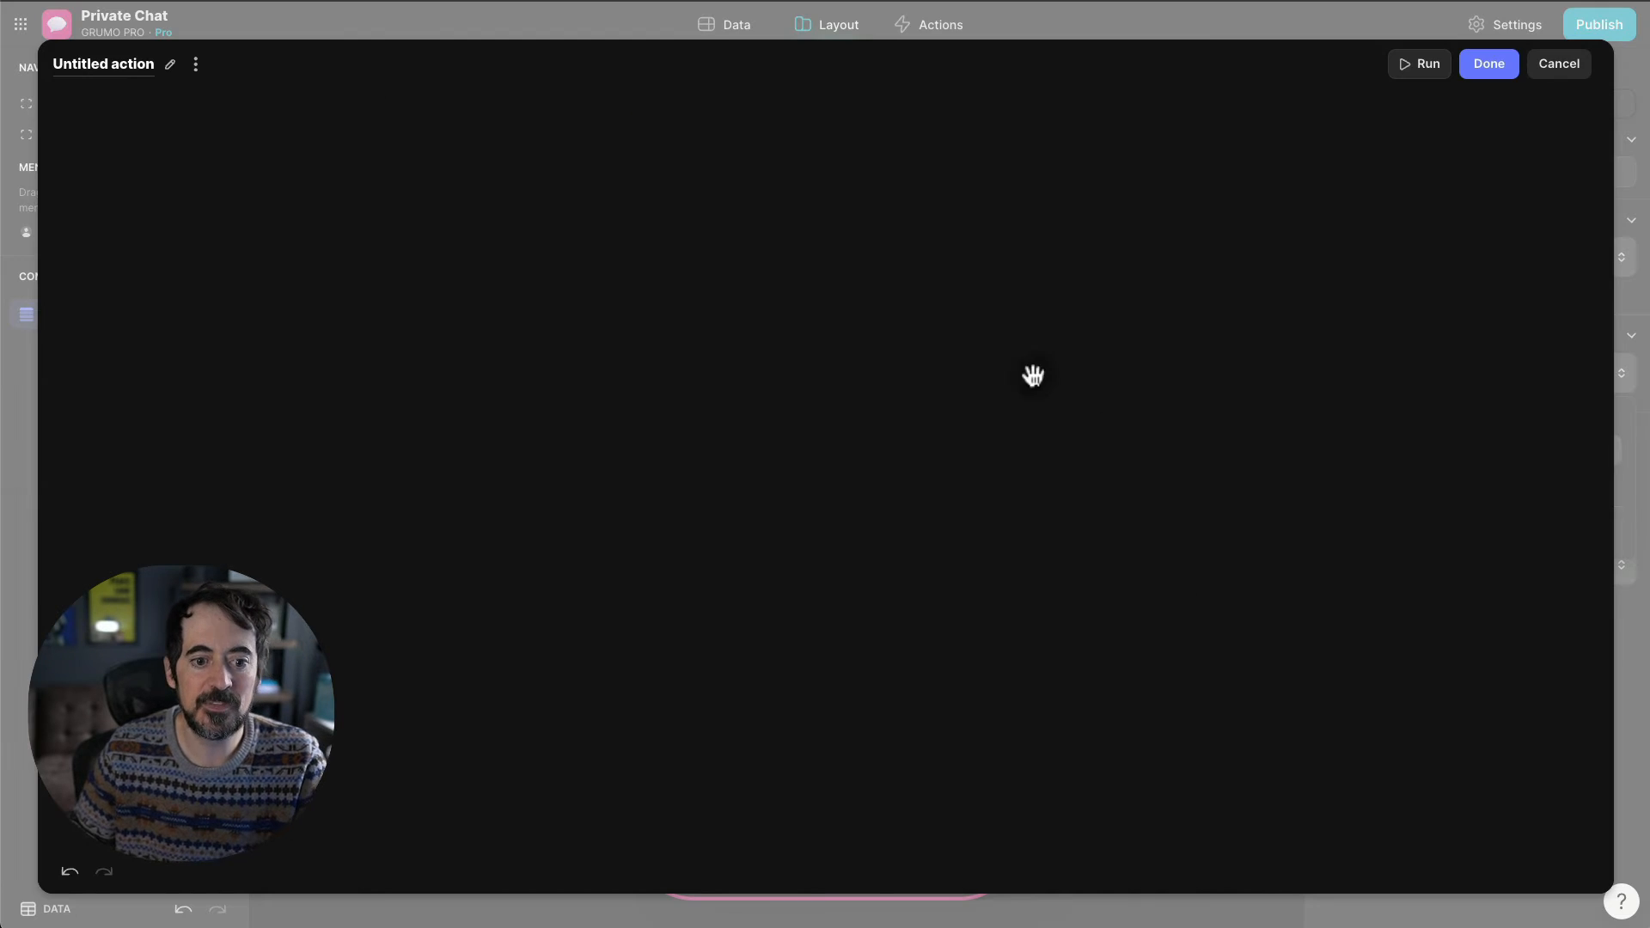
- Name the new custom action "Chat: Start"
left_click(133, 67)
type("Chat")
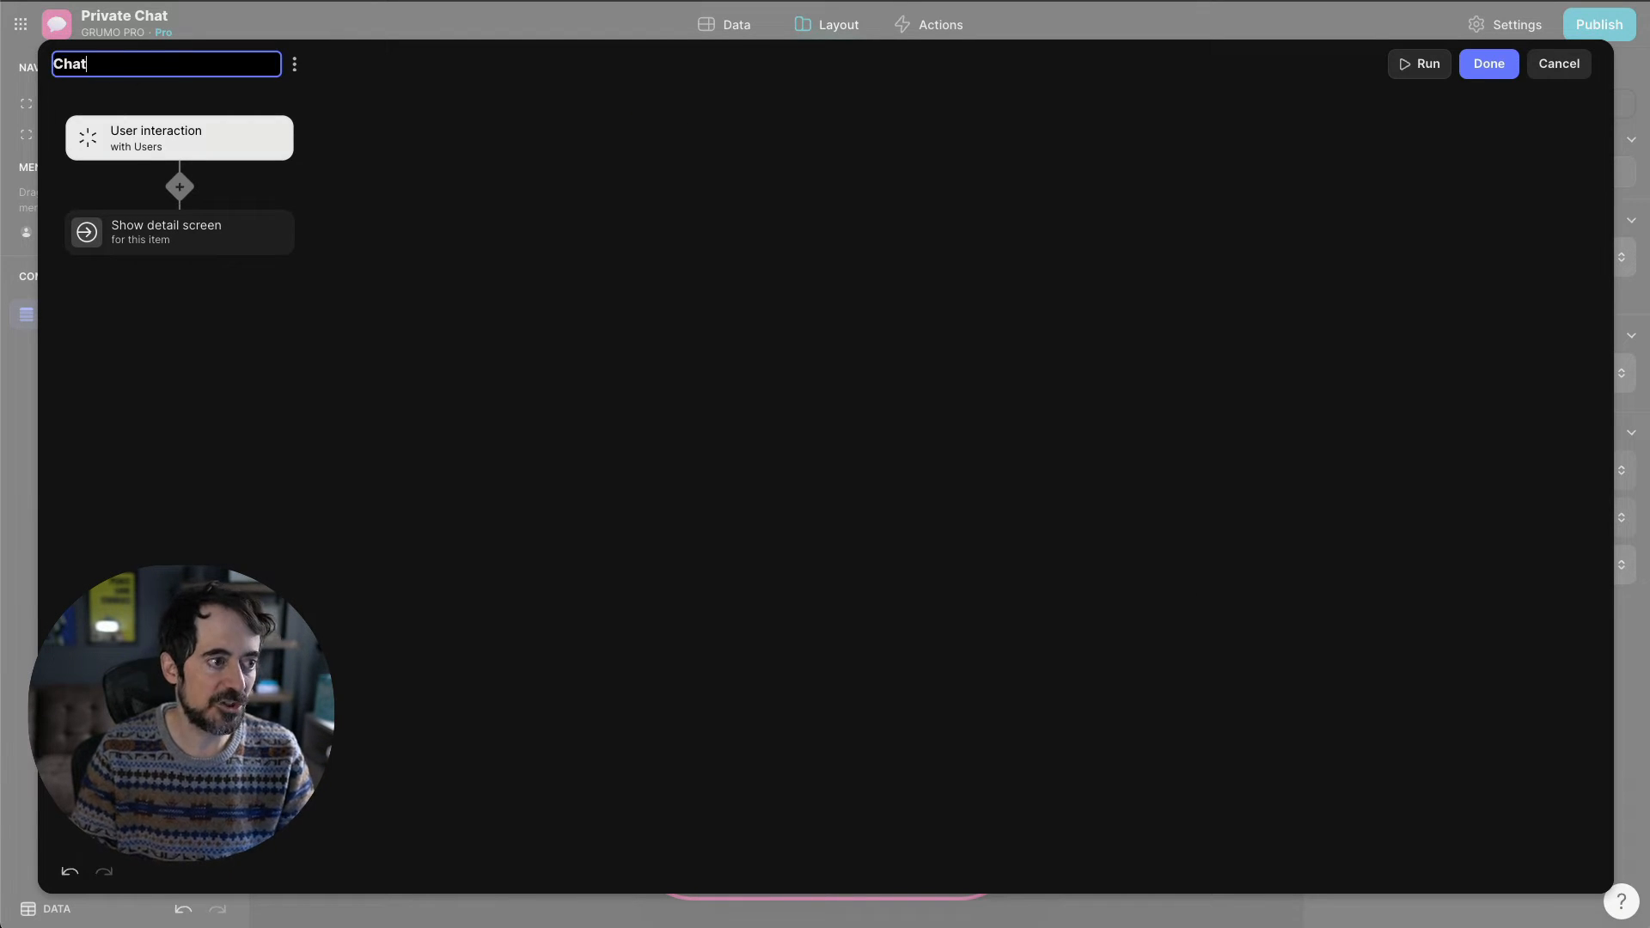
type(": Start")
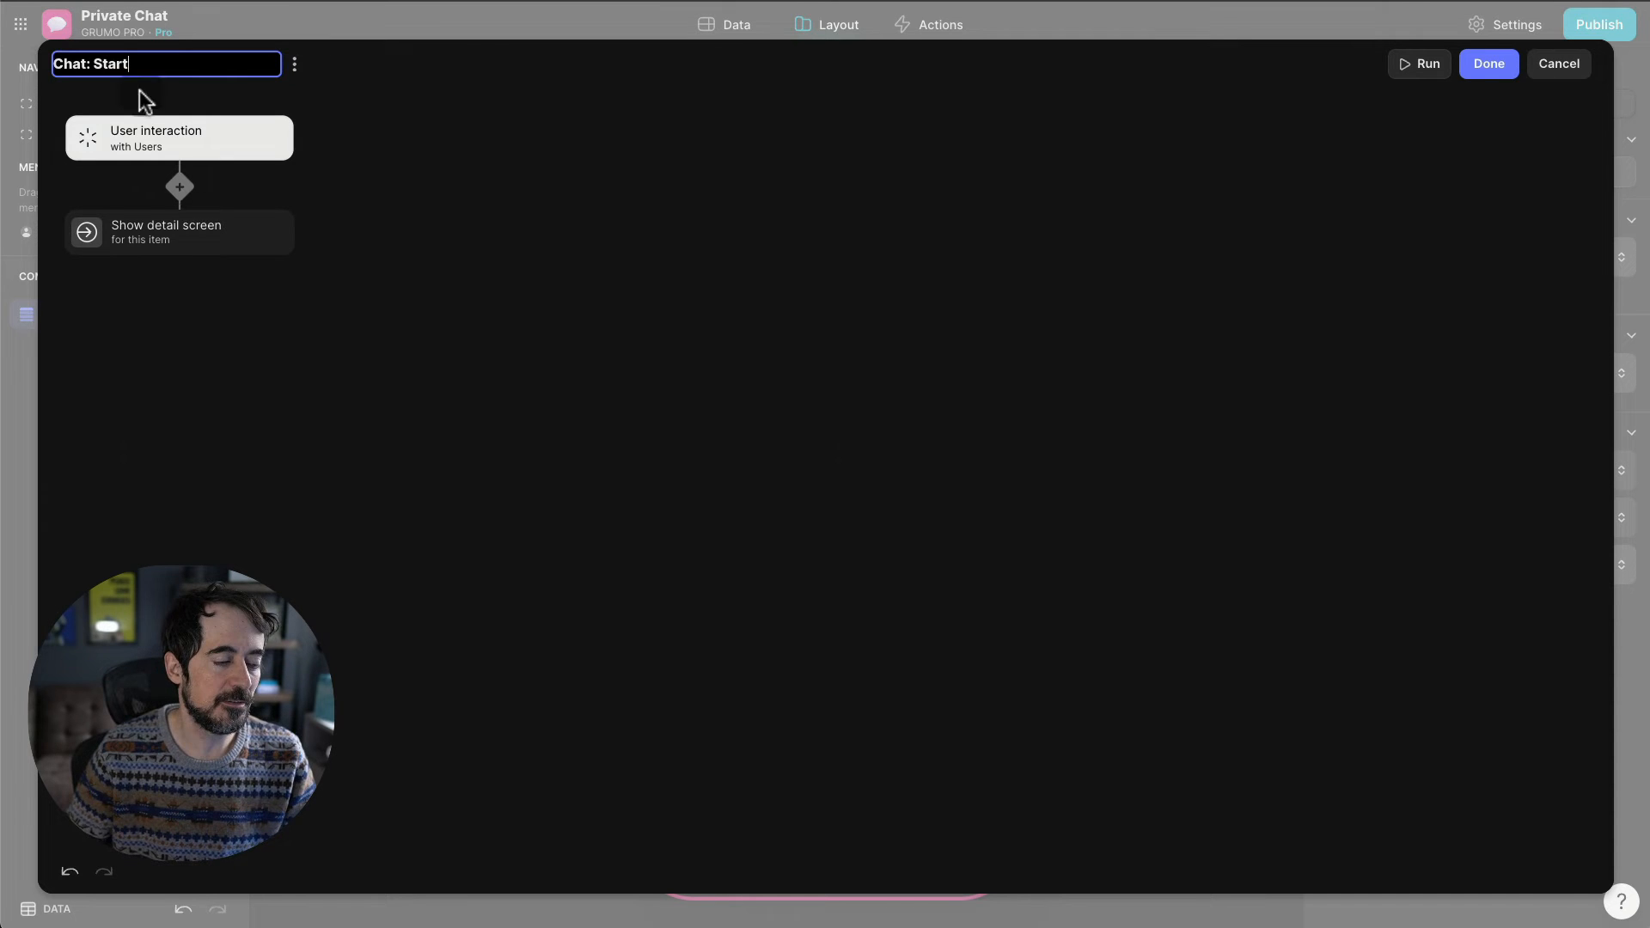
left_click(437, 311)
- Set the Show detail screen action to display the item from the Chat REL relation
left_click(248, 245)
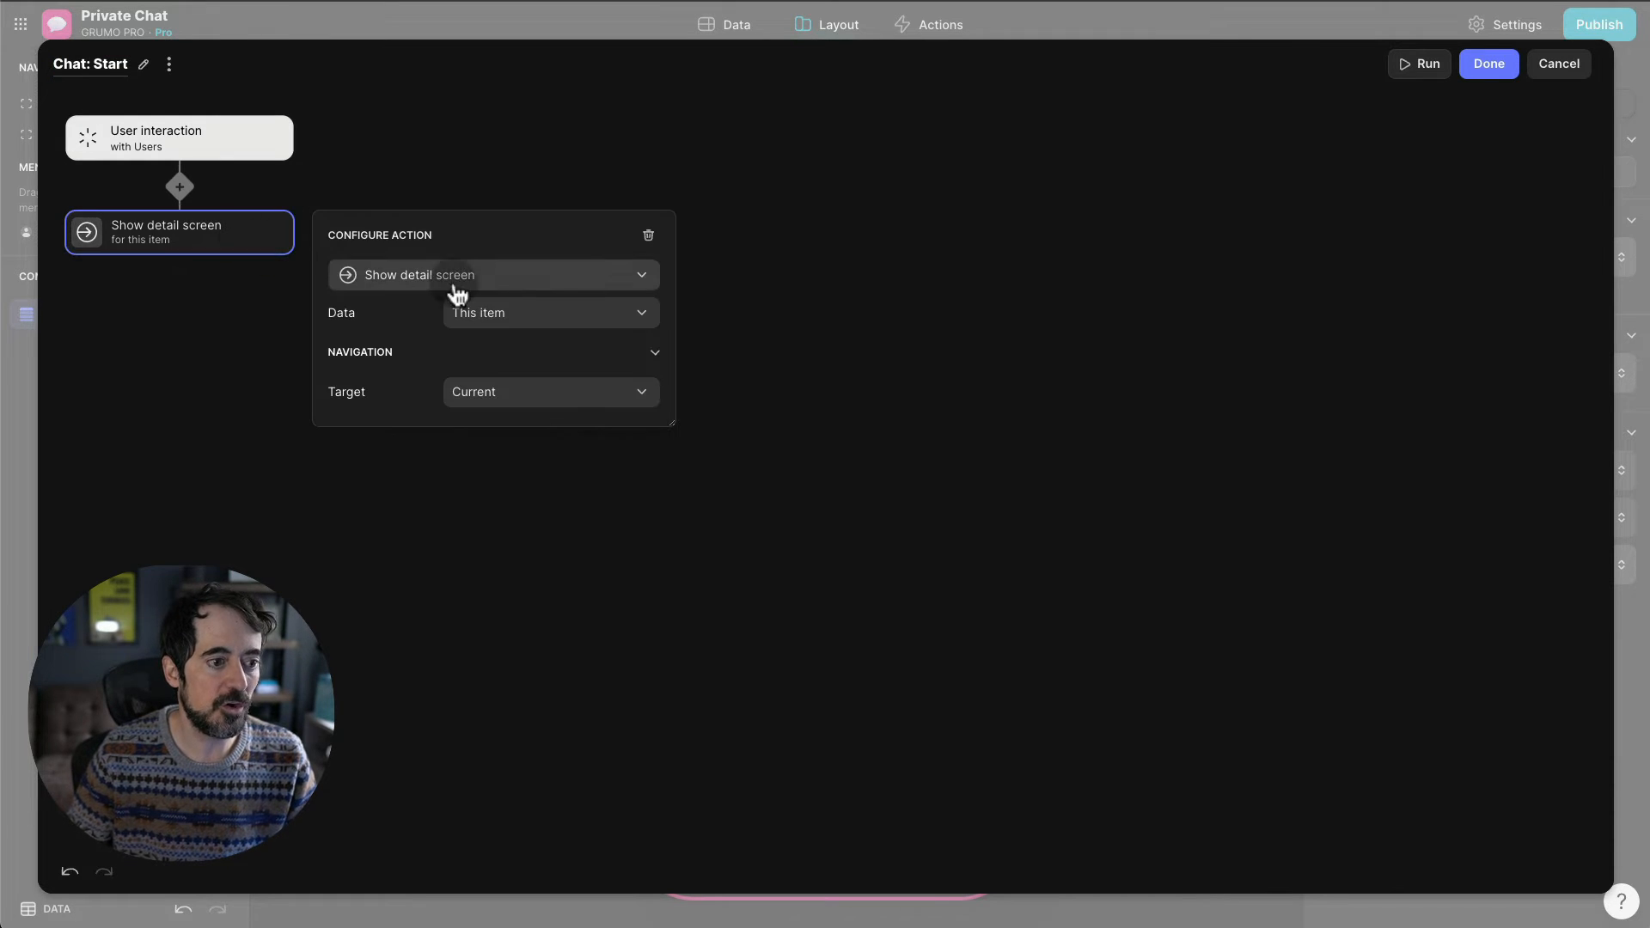
left_click(512, 314)
left_click(522, 448)
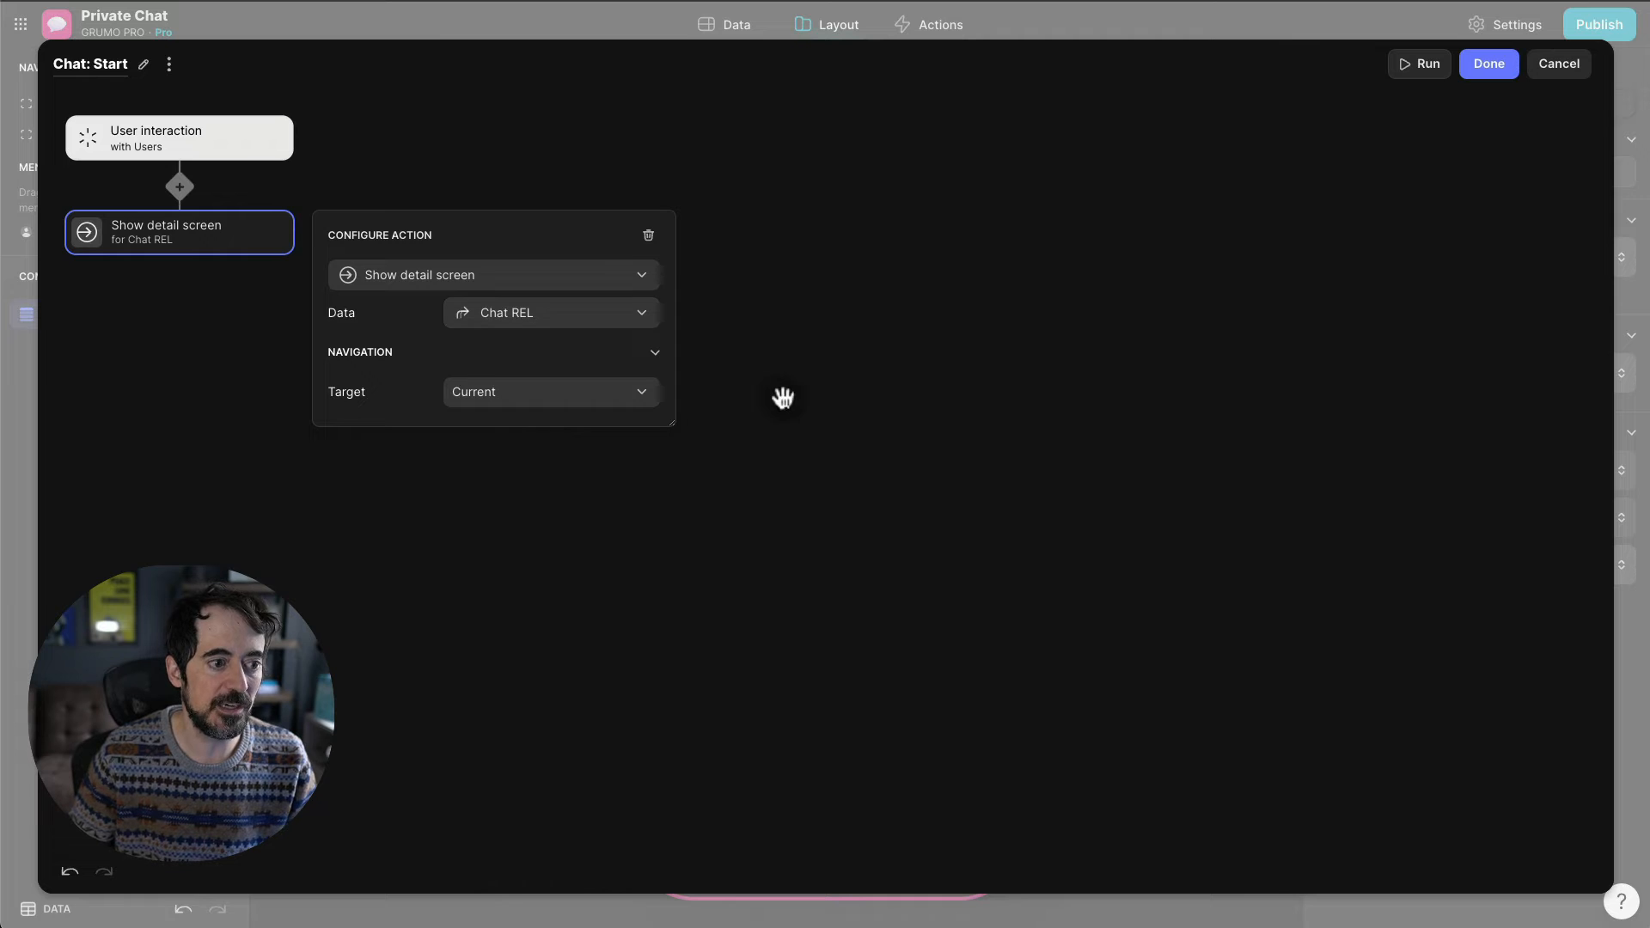
left_click(821, 399)
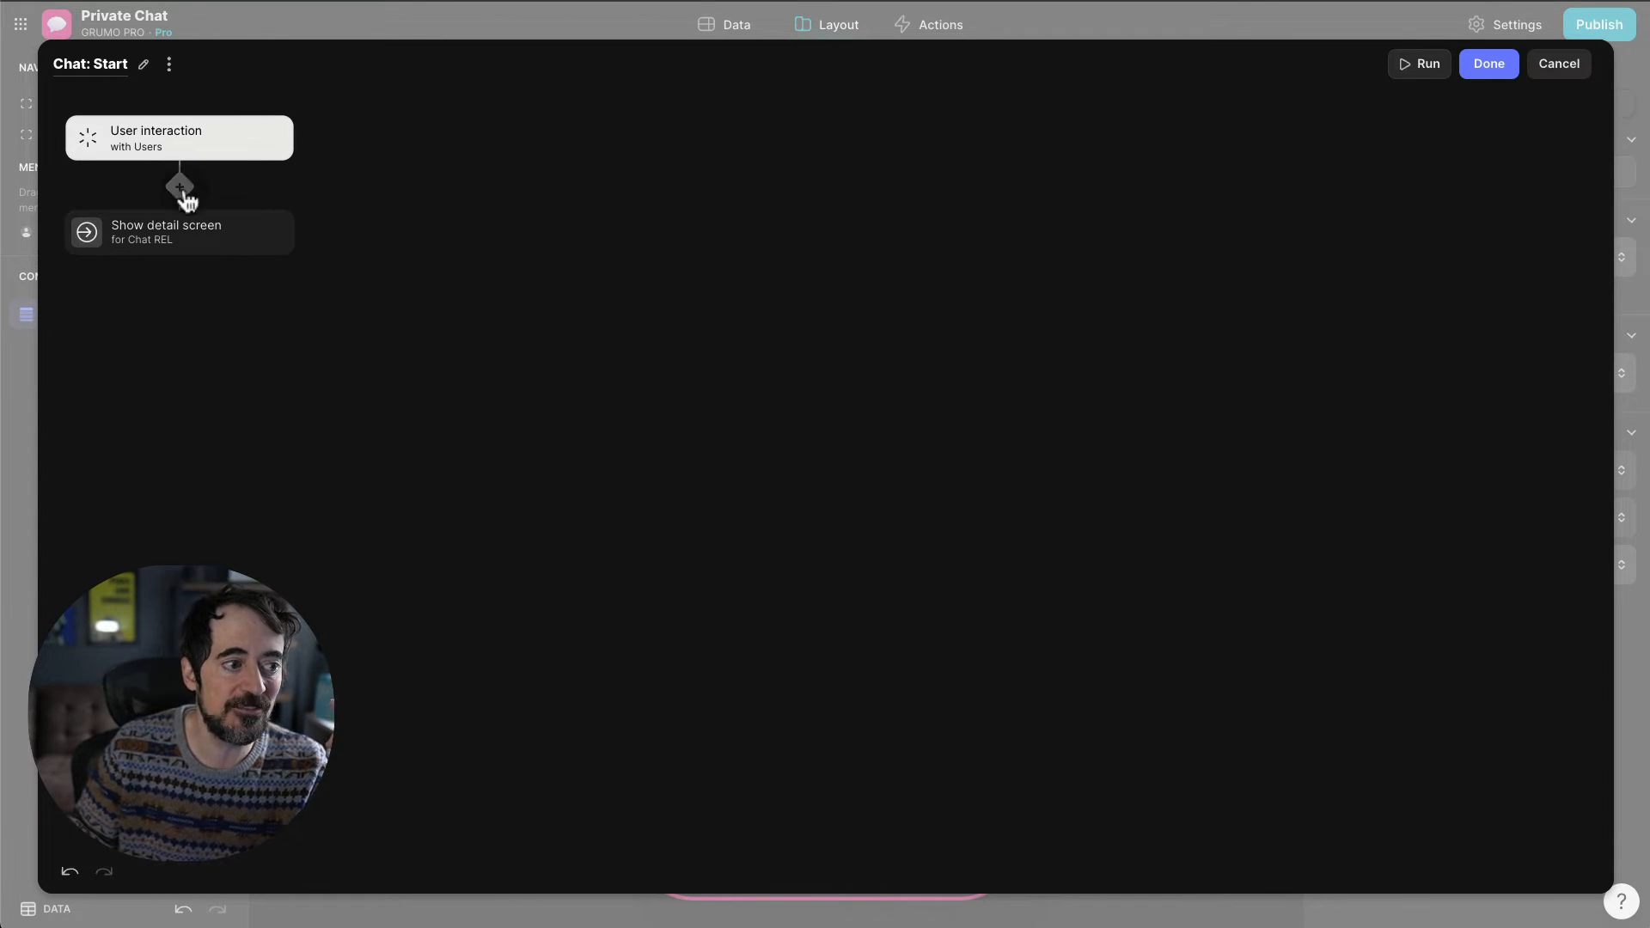
- Add a condition before the Show detail screen action requiring that Chat REL is empty
left_click(220, 193)
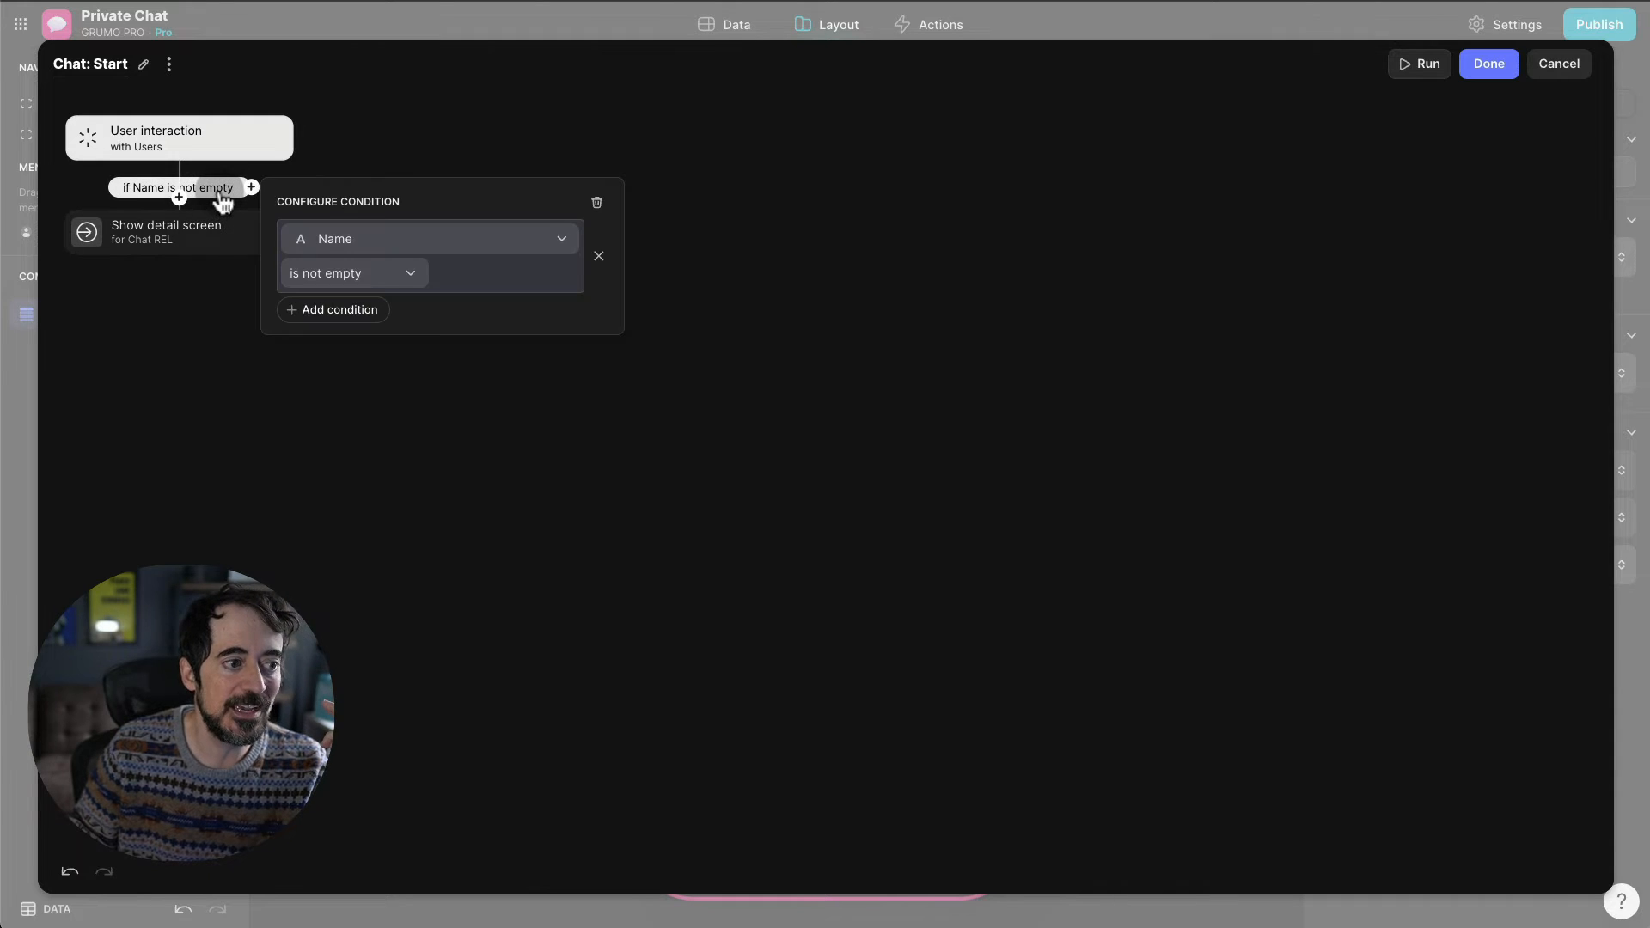
left_click(381, 250)
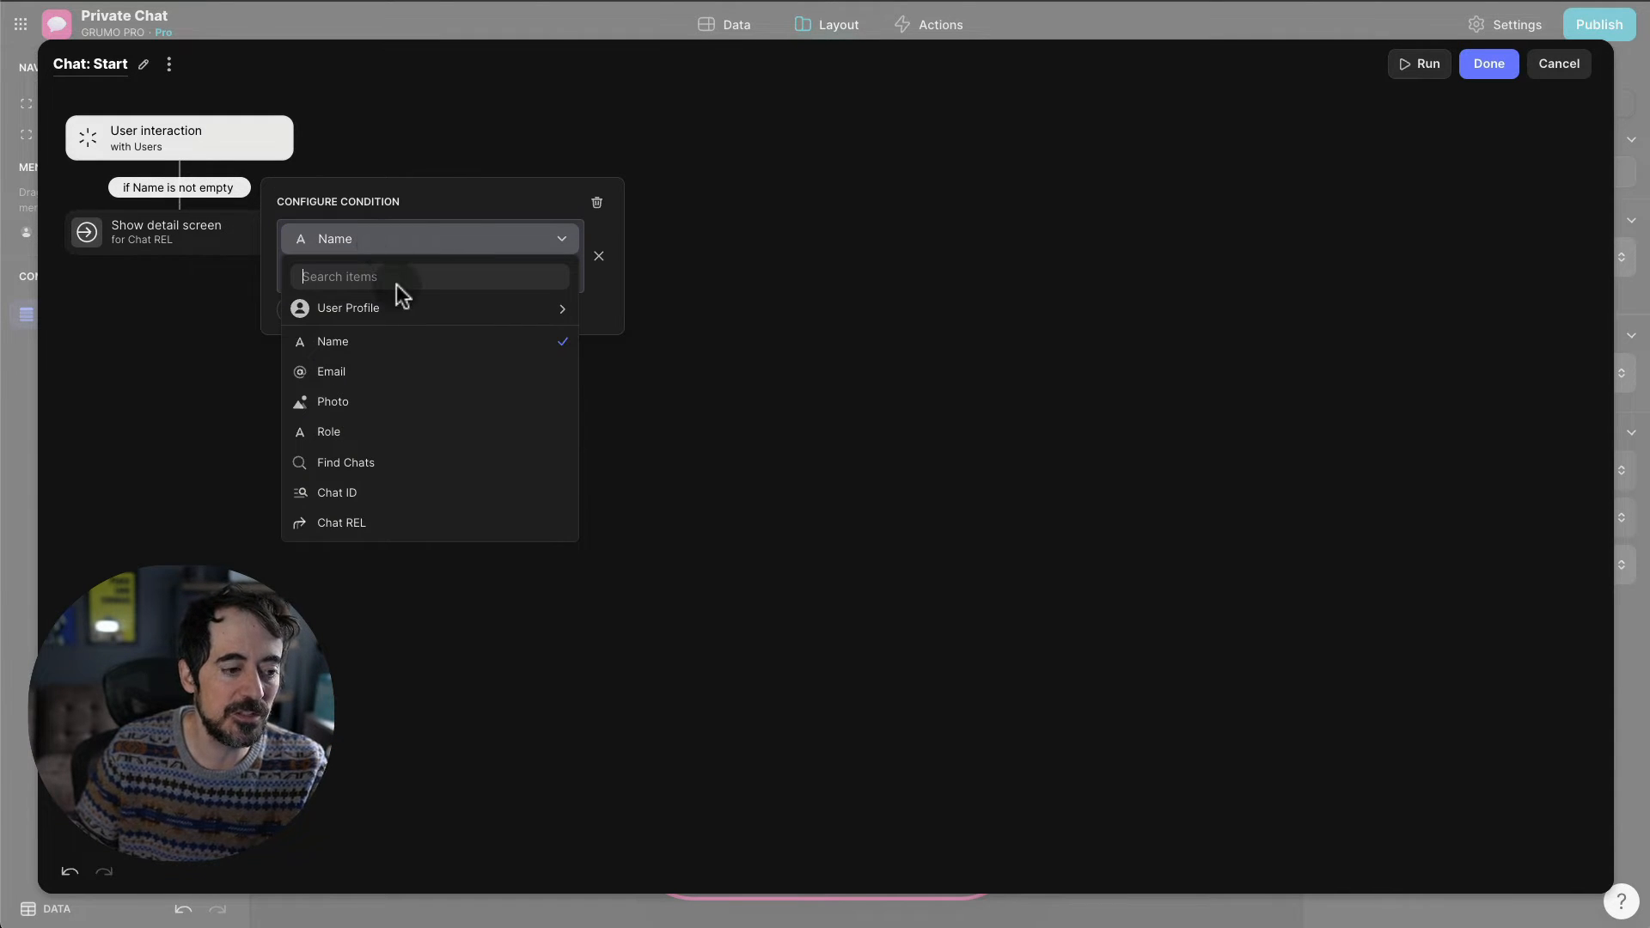
left_click(365, 523)
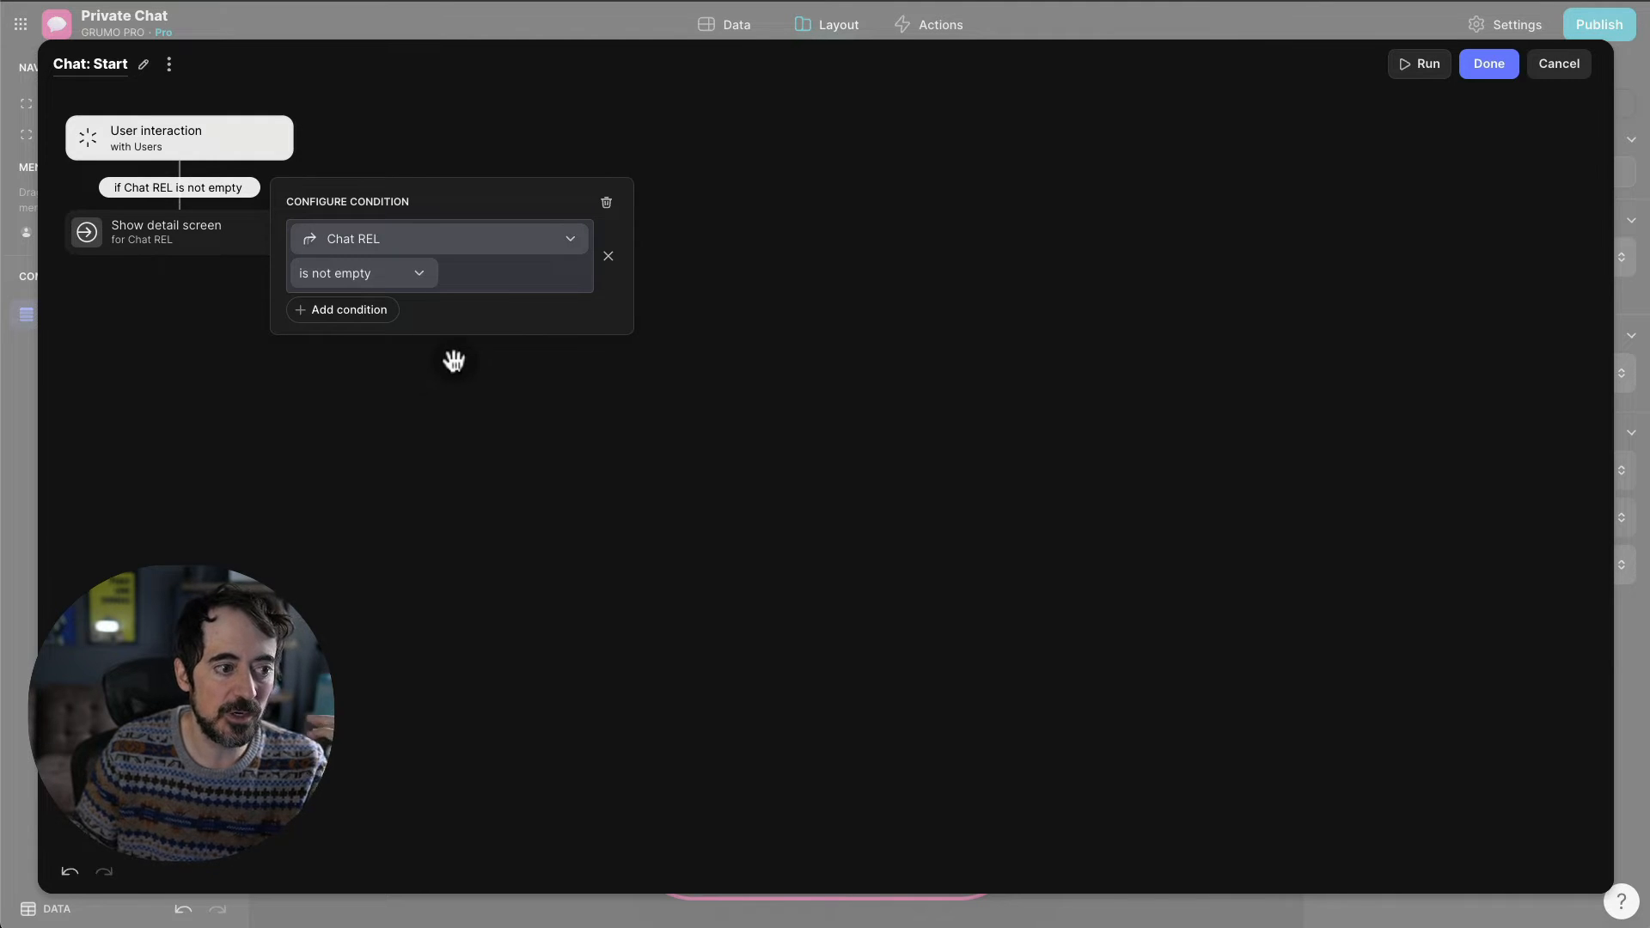
left_click(383, 277)
left_click(357, 306)
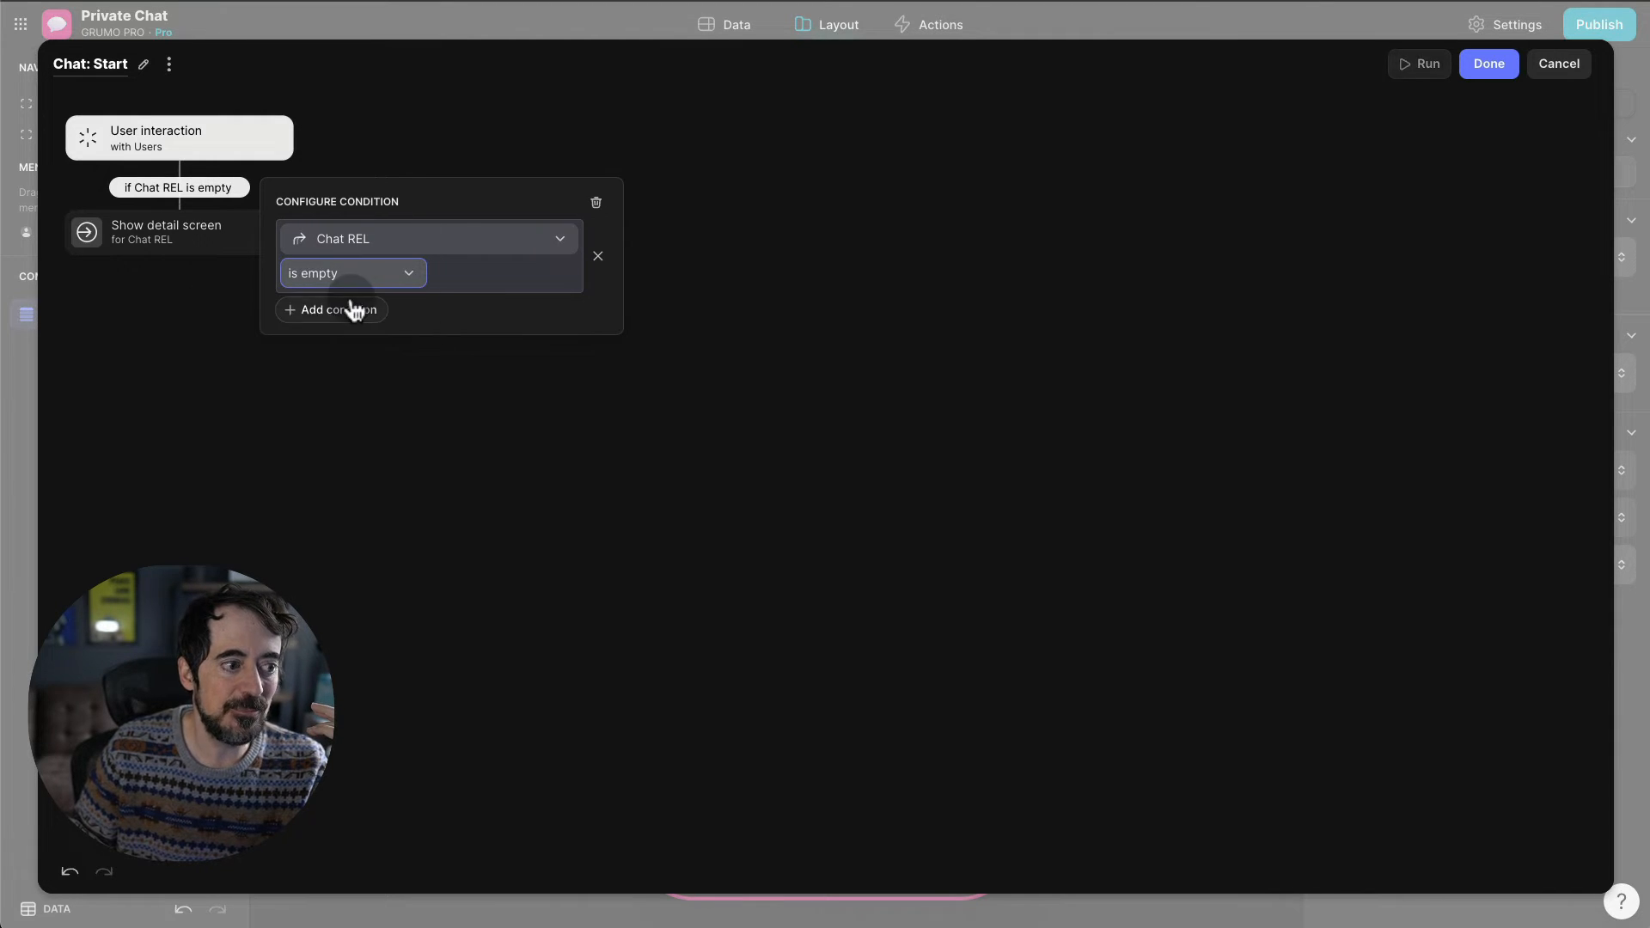
left_click(489, 413)
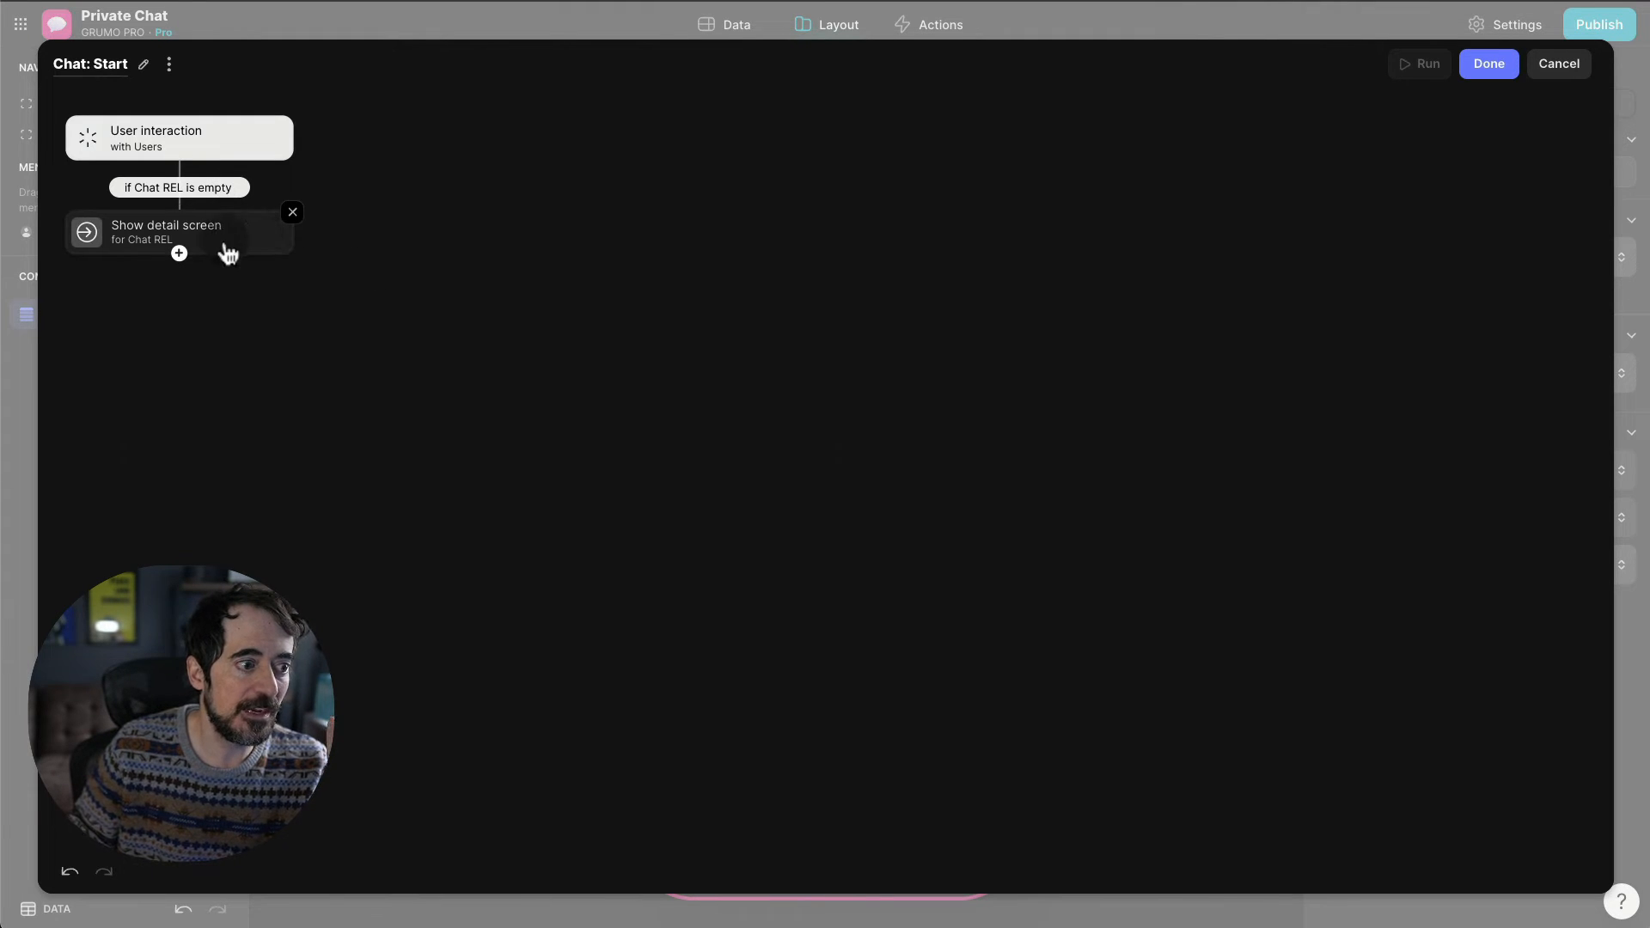
- Add an Add row action, move it ahead of the Show detail screen action, and open its settings
left_click(178, 253)
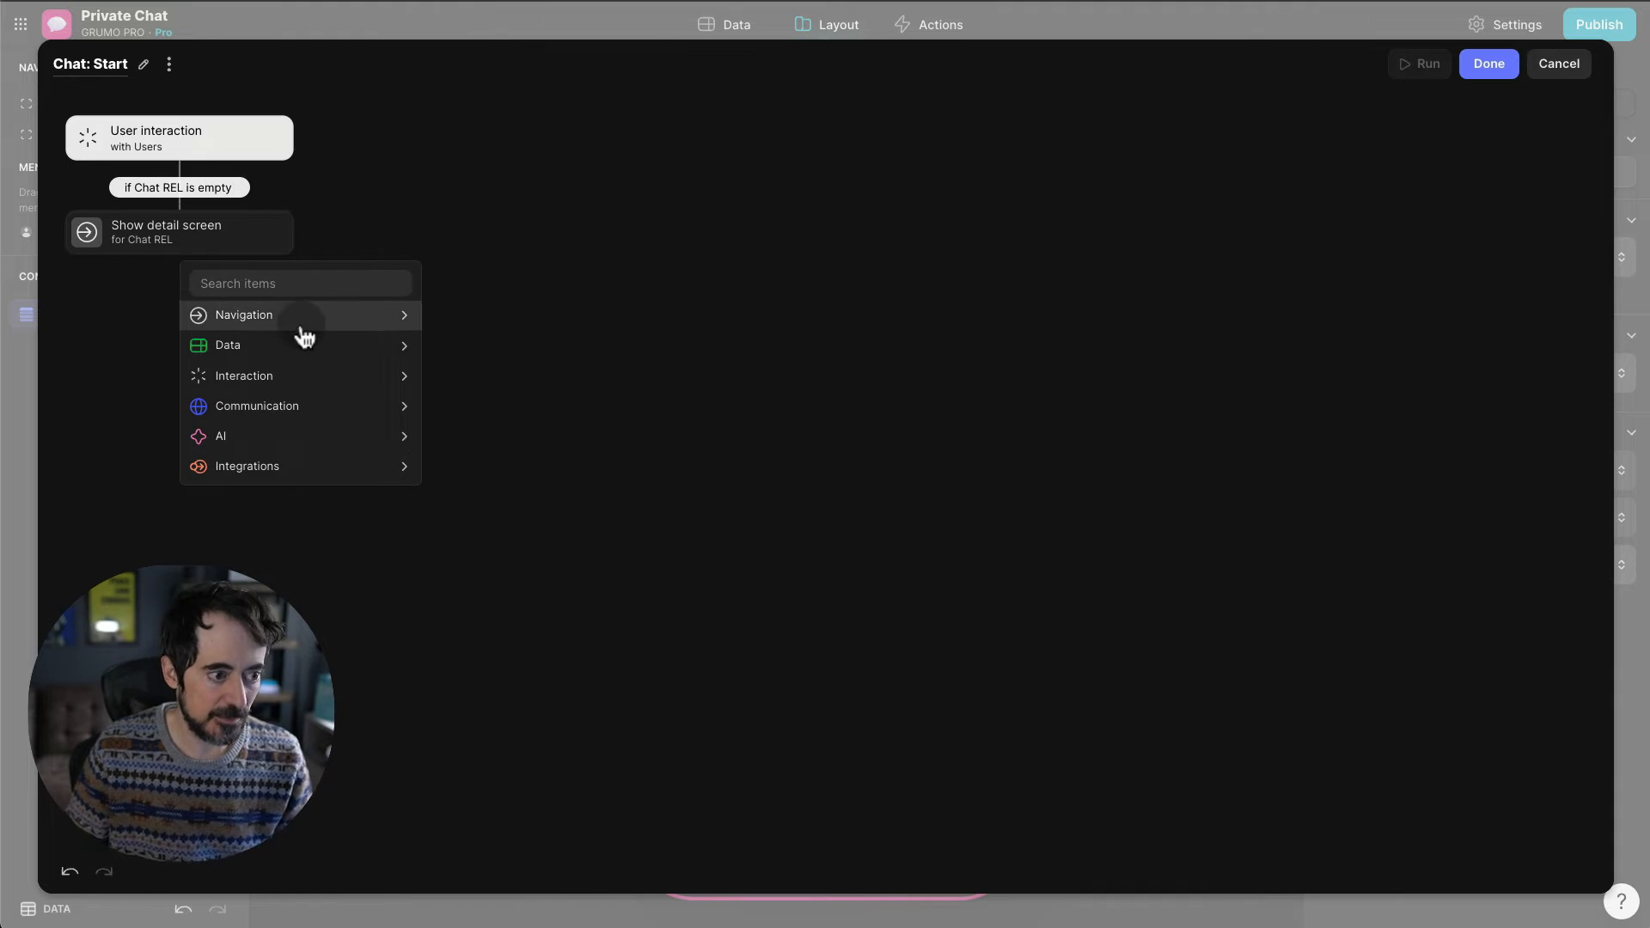
mouse_move(298, 343)
left_click(460, 346)
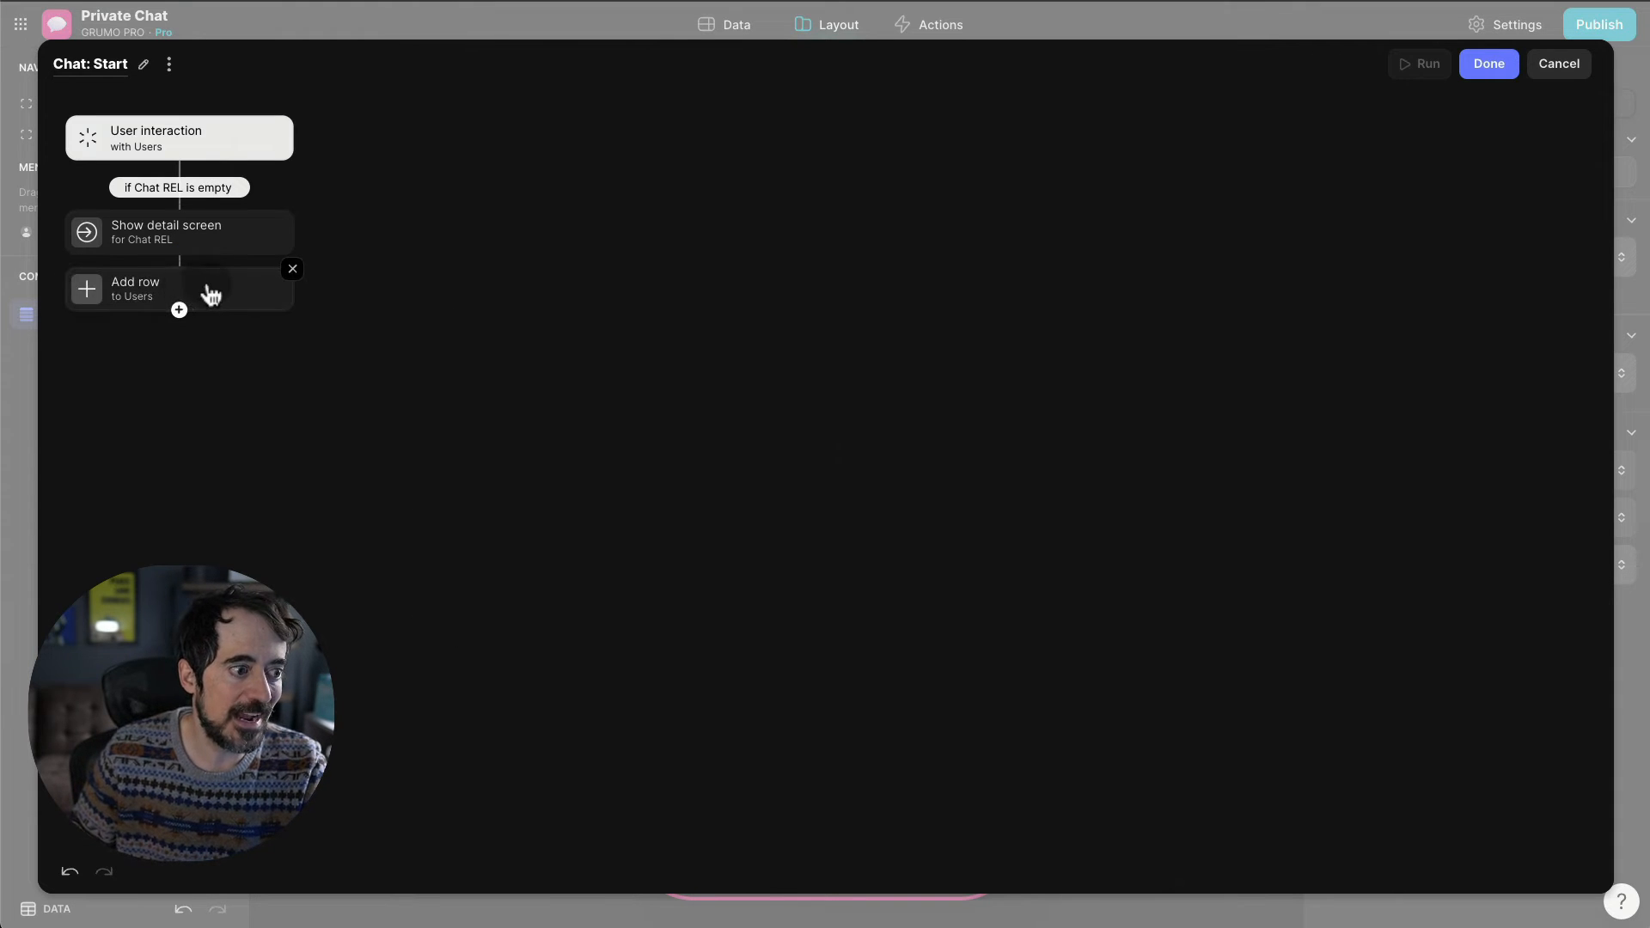
left_click_drag(211, 292, 224, 234)
left_click(263, 234)
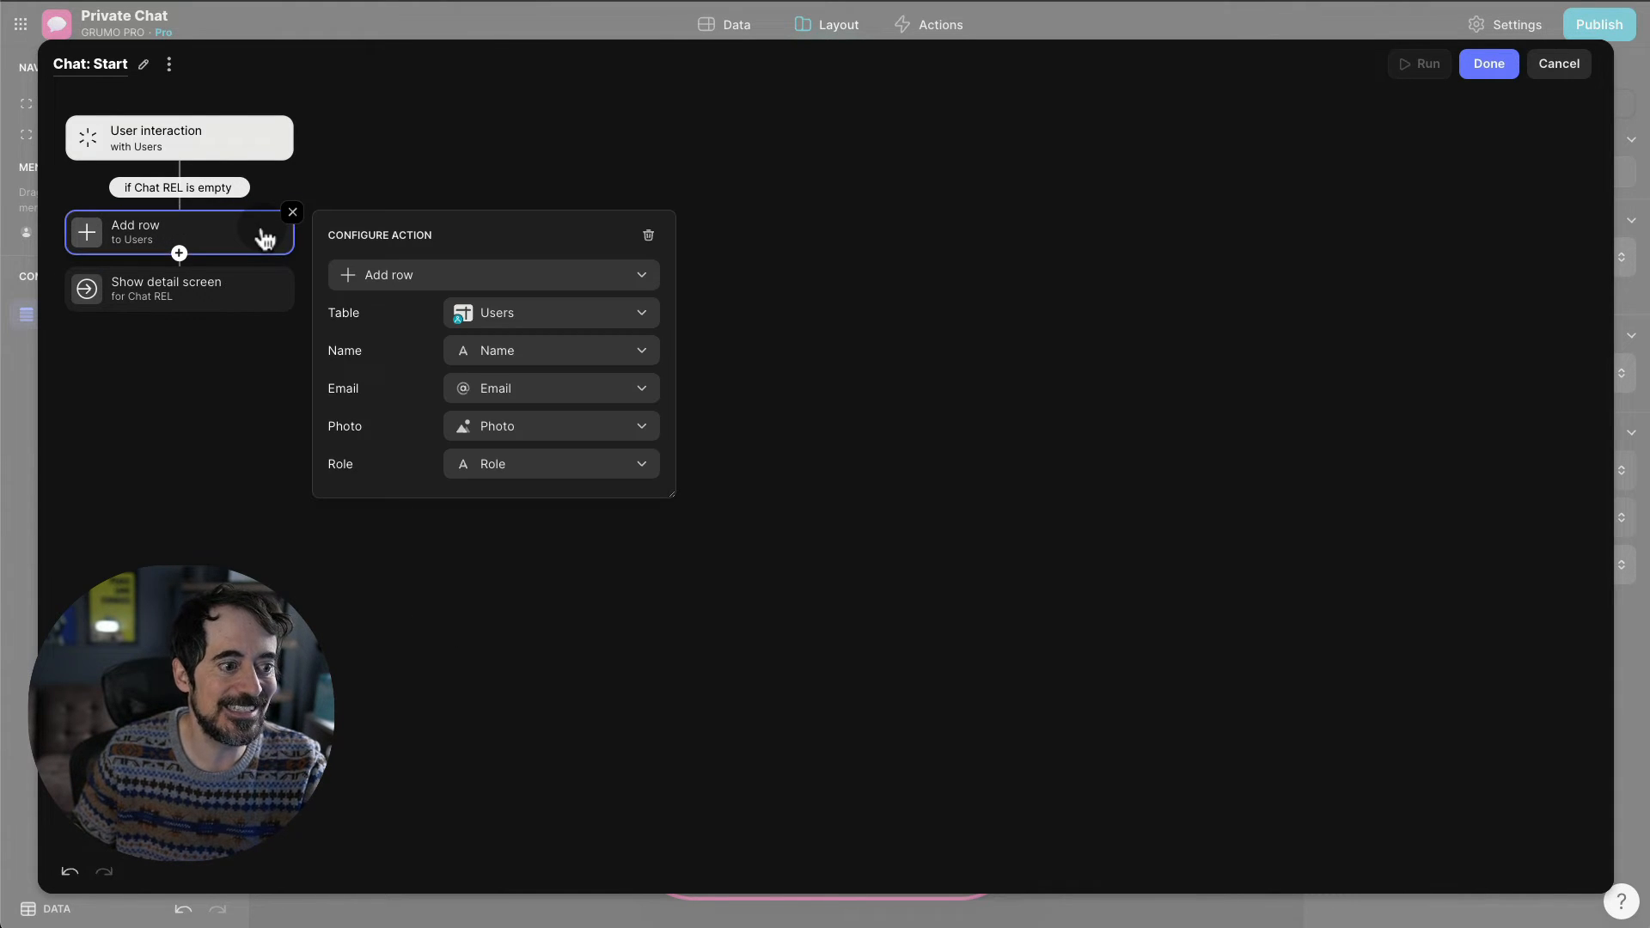
- Configure the Add row action to write to the Chats table, with User A as App's user email and User B as Email
left_click(514, 315)
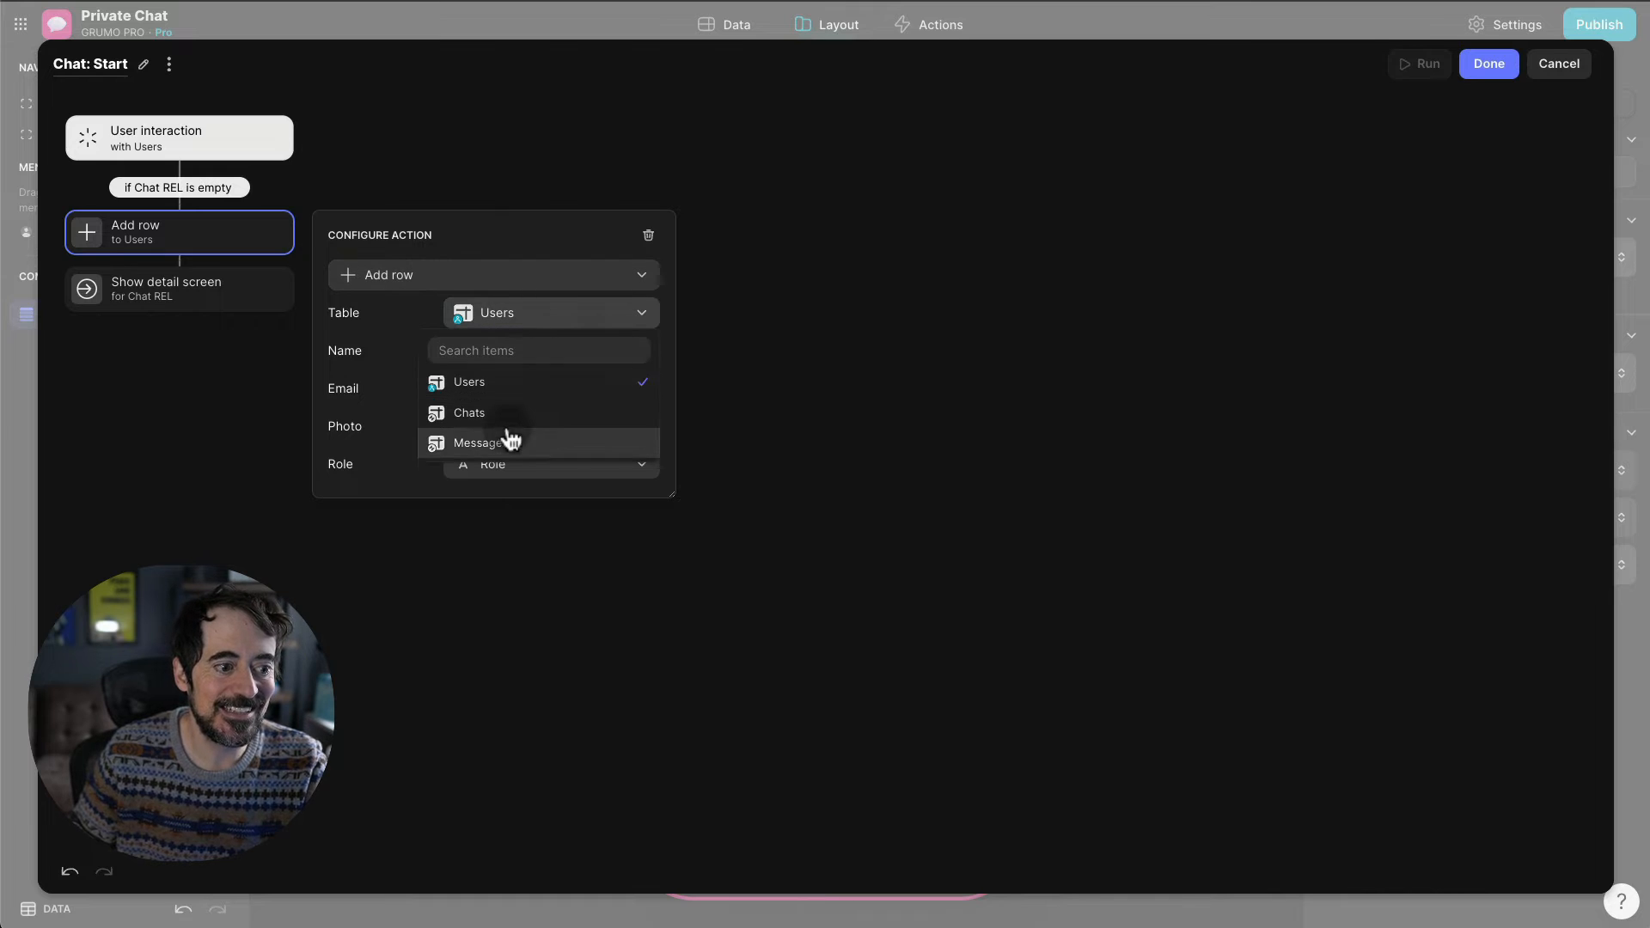
left_click(527, 401)
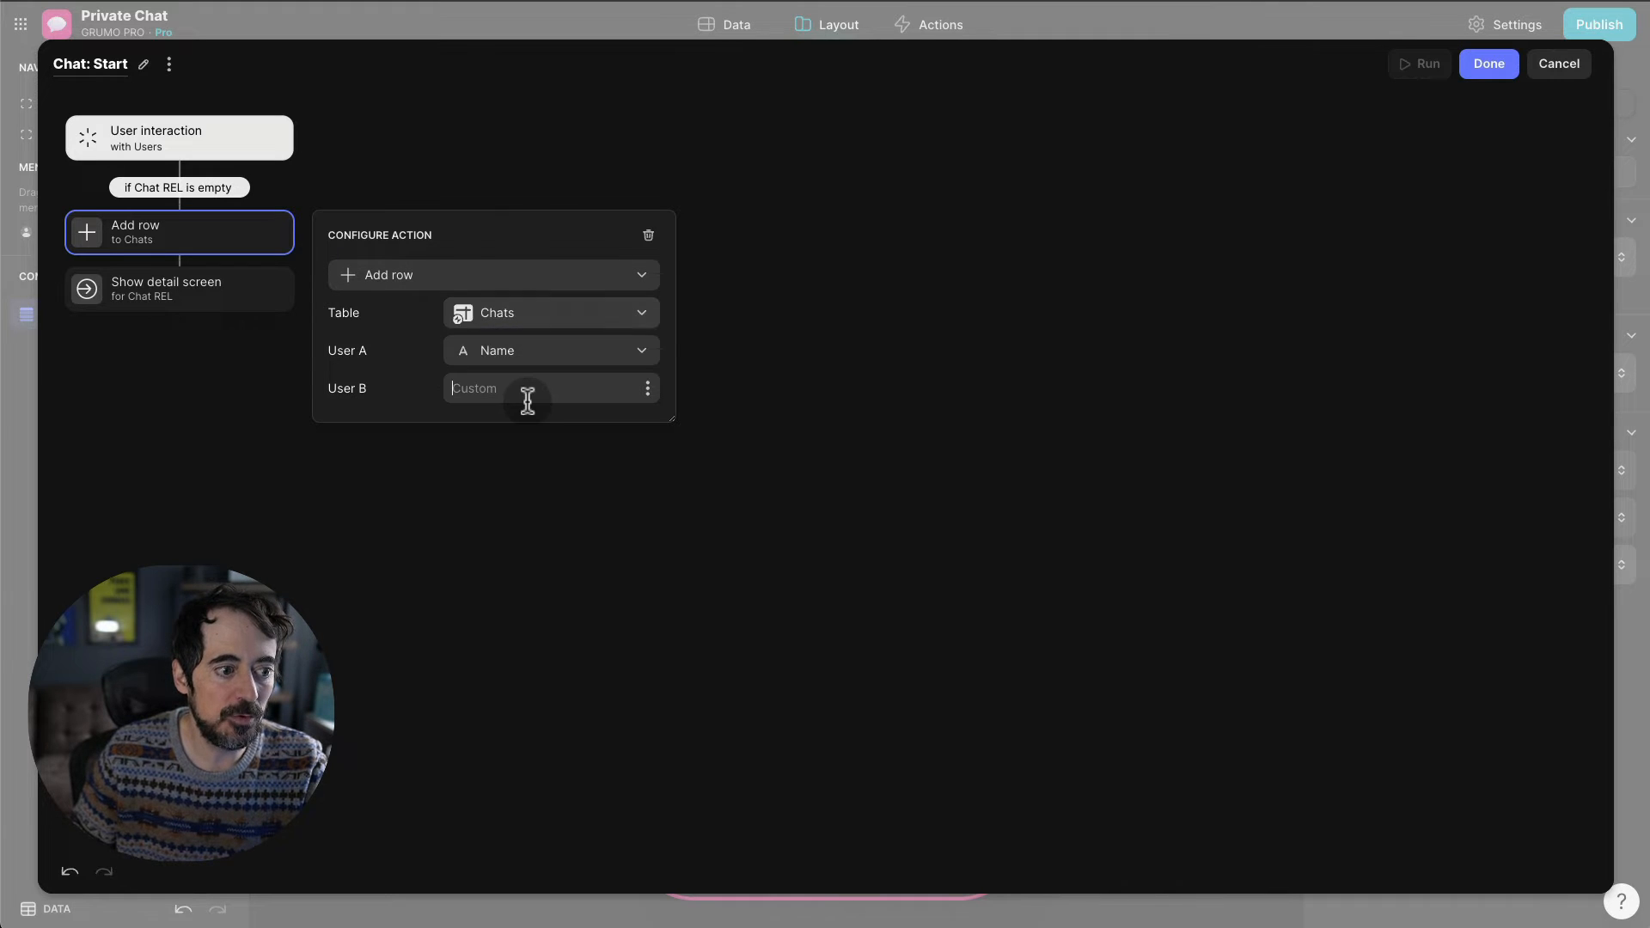
left_click(563, 360)
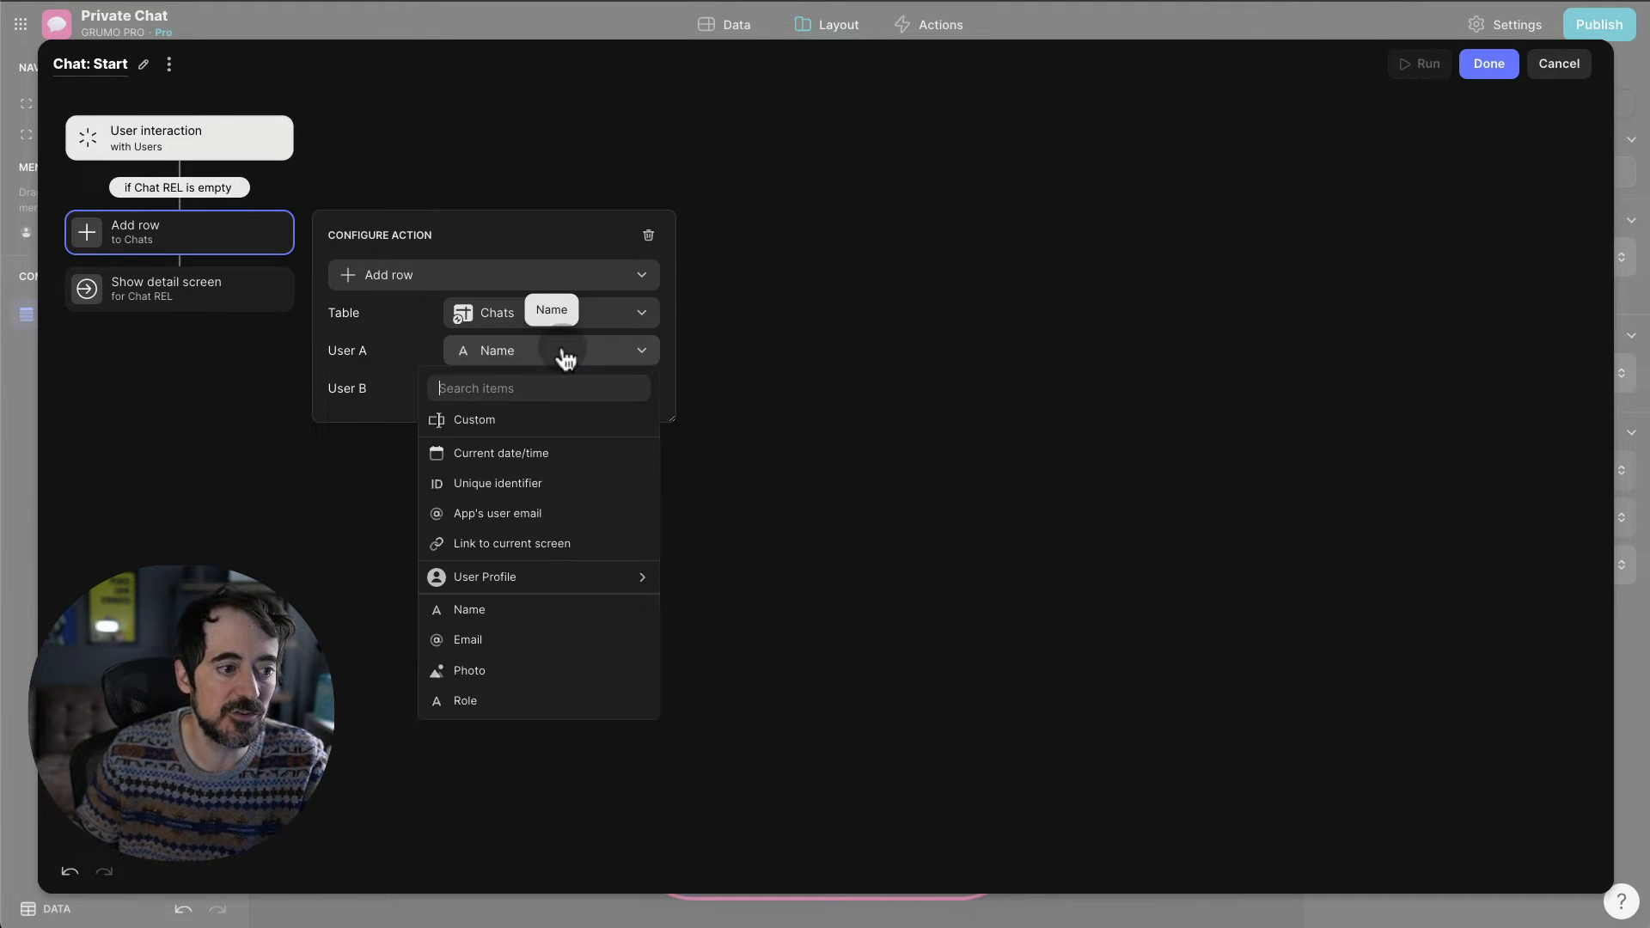
left_click(572, 516)
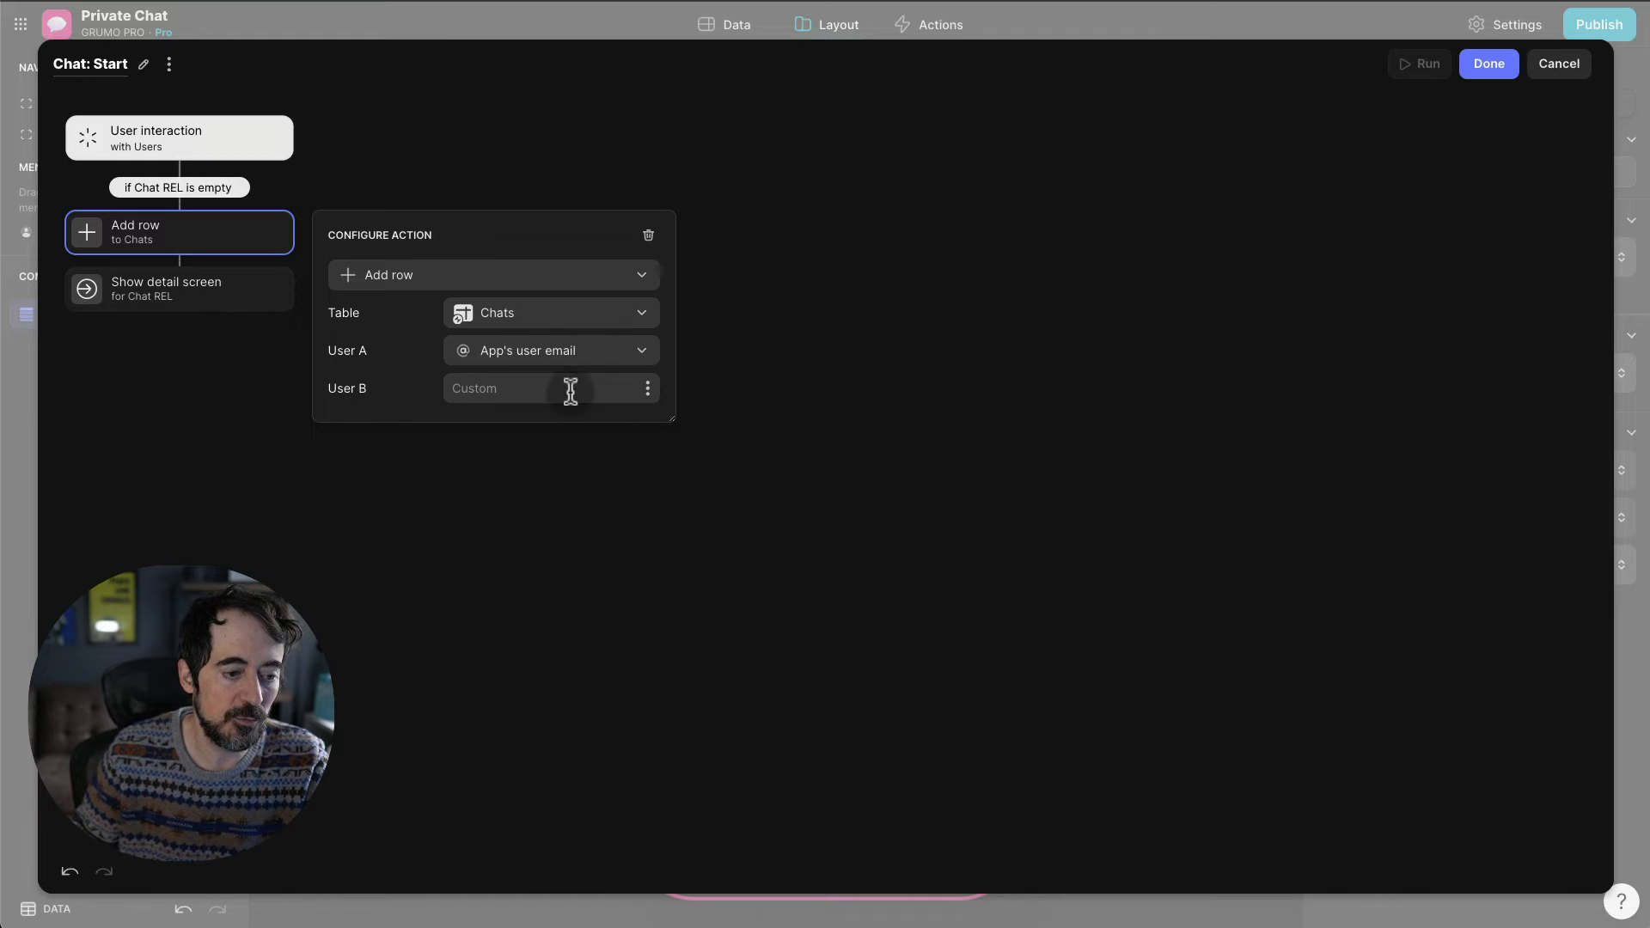
left_click(649, 394)
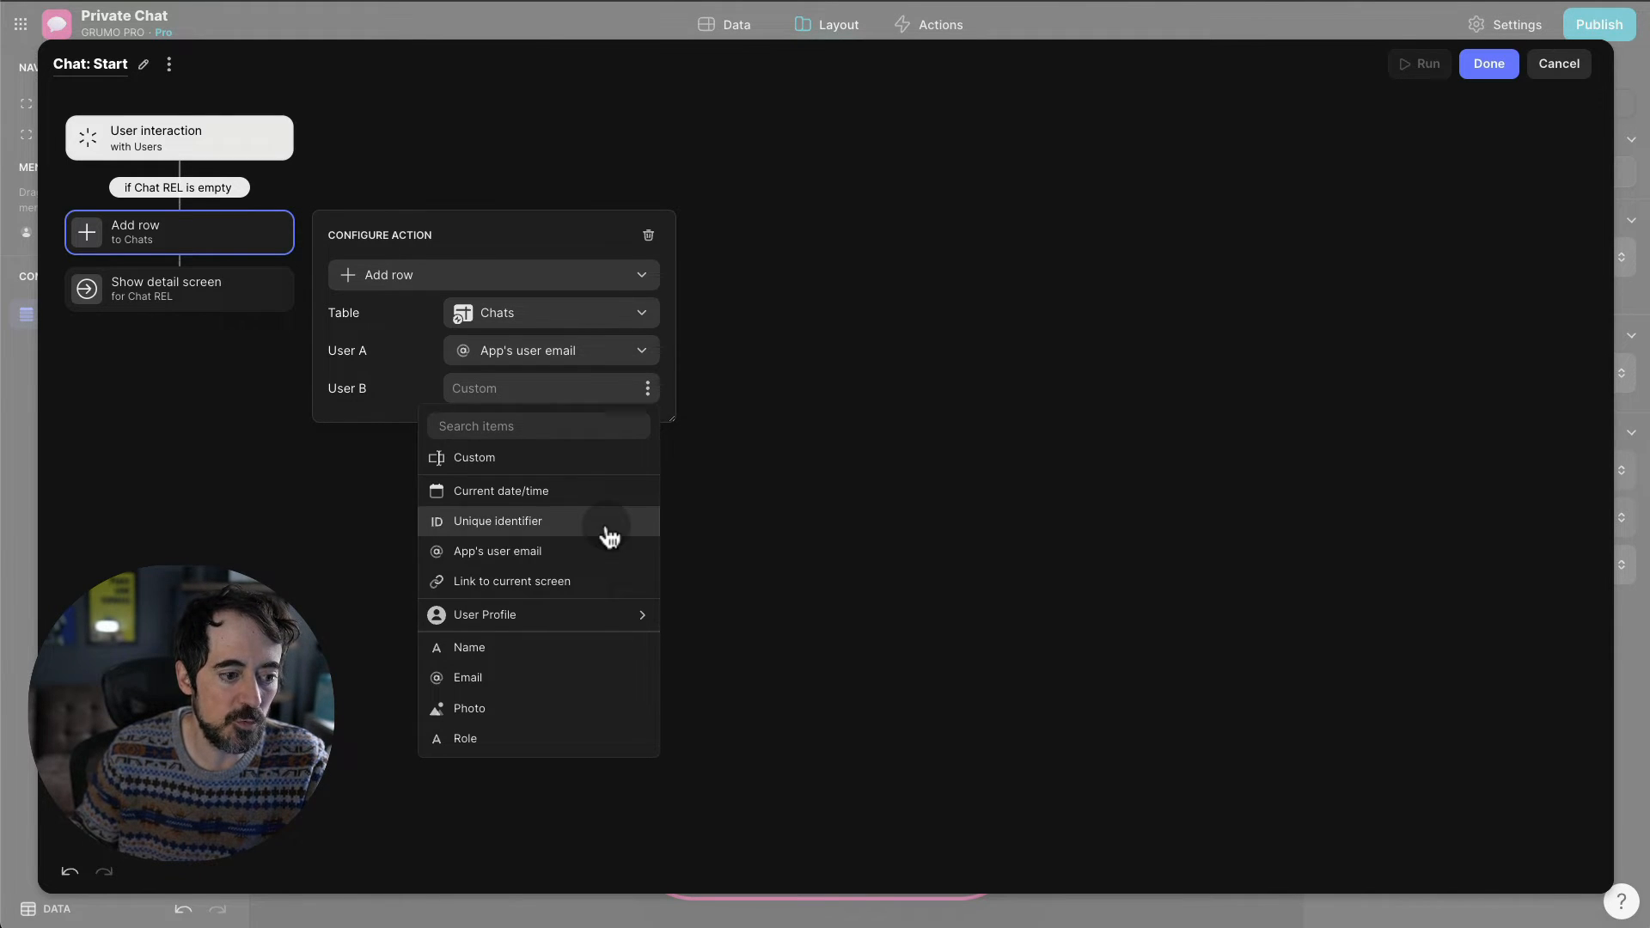
left_click(530, 679)
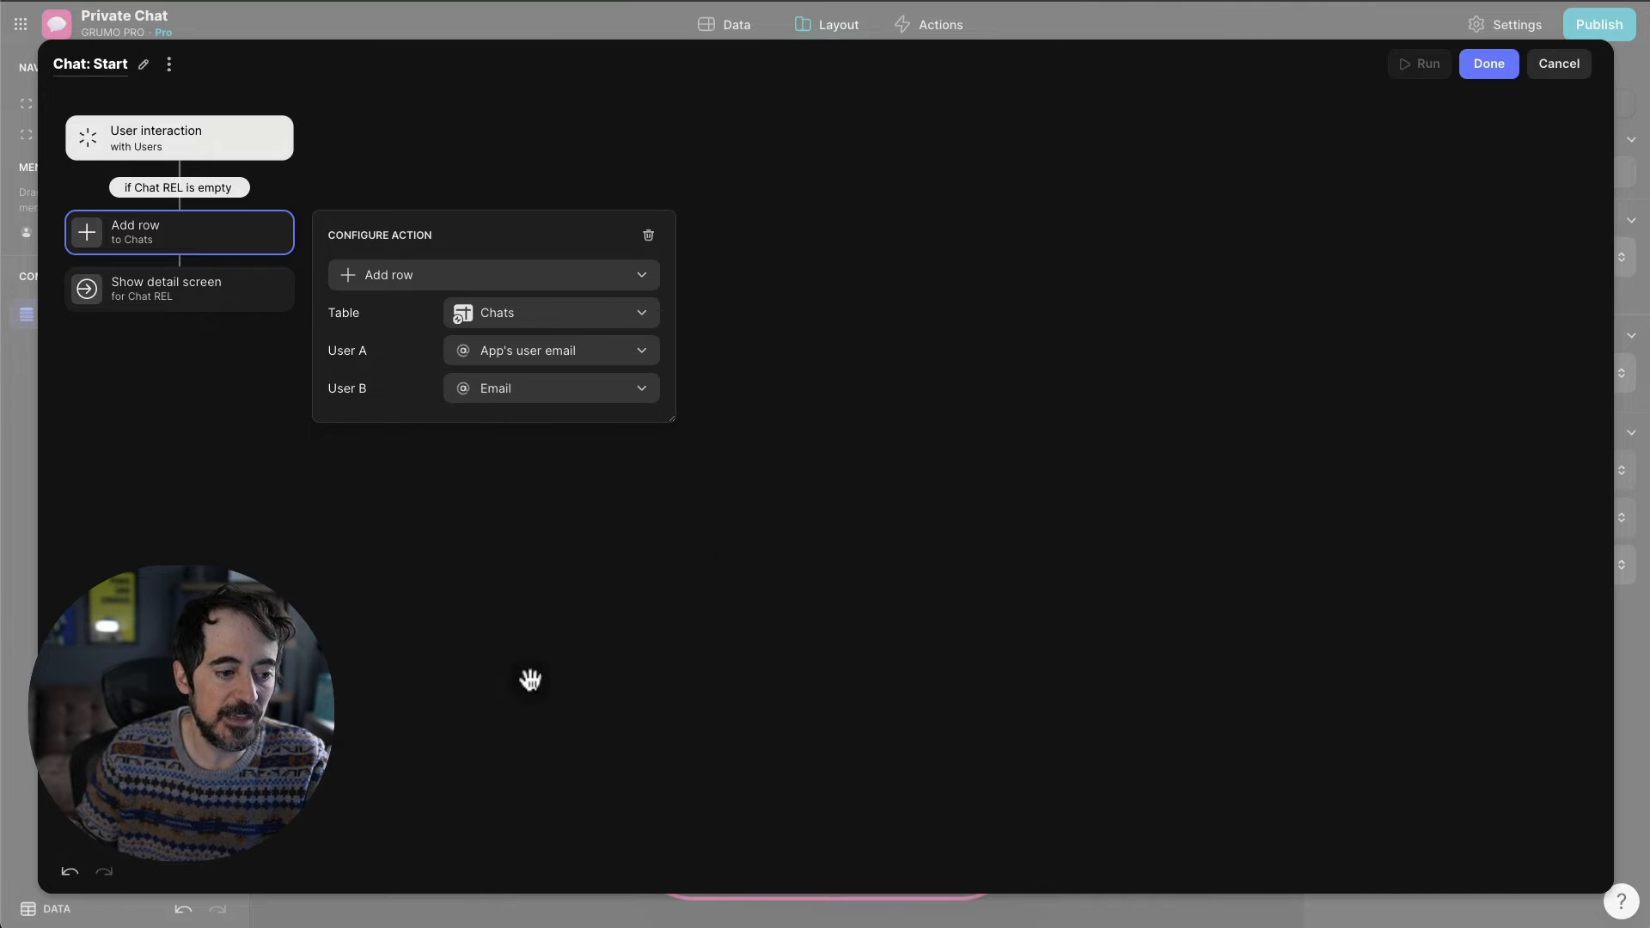
left_click(672, 522)
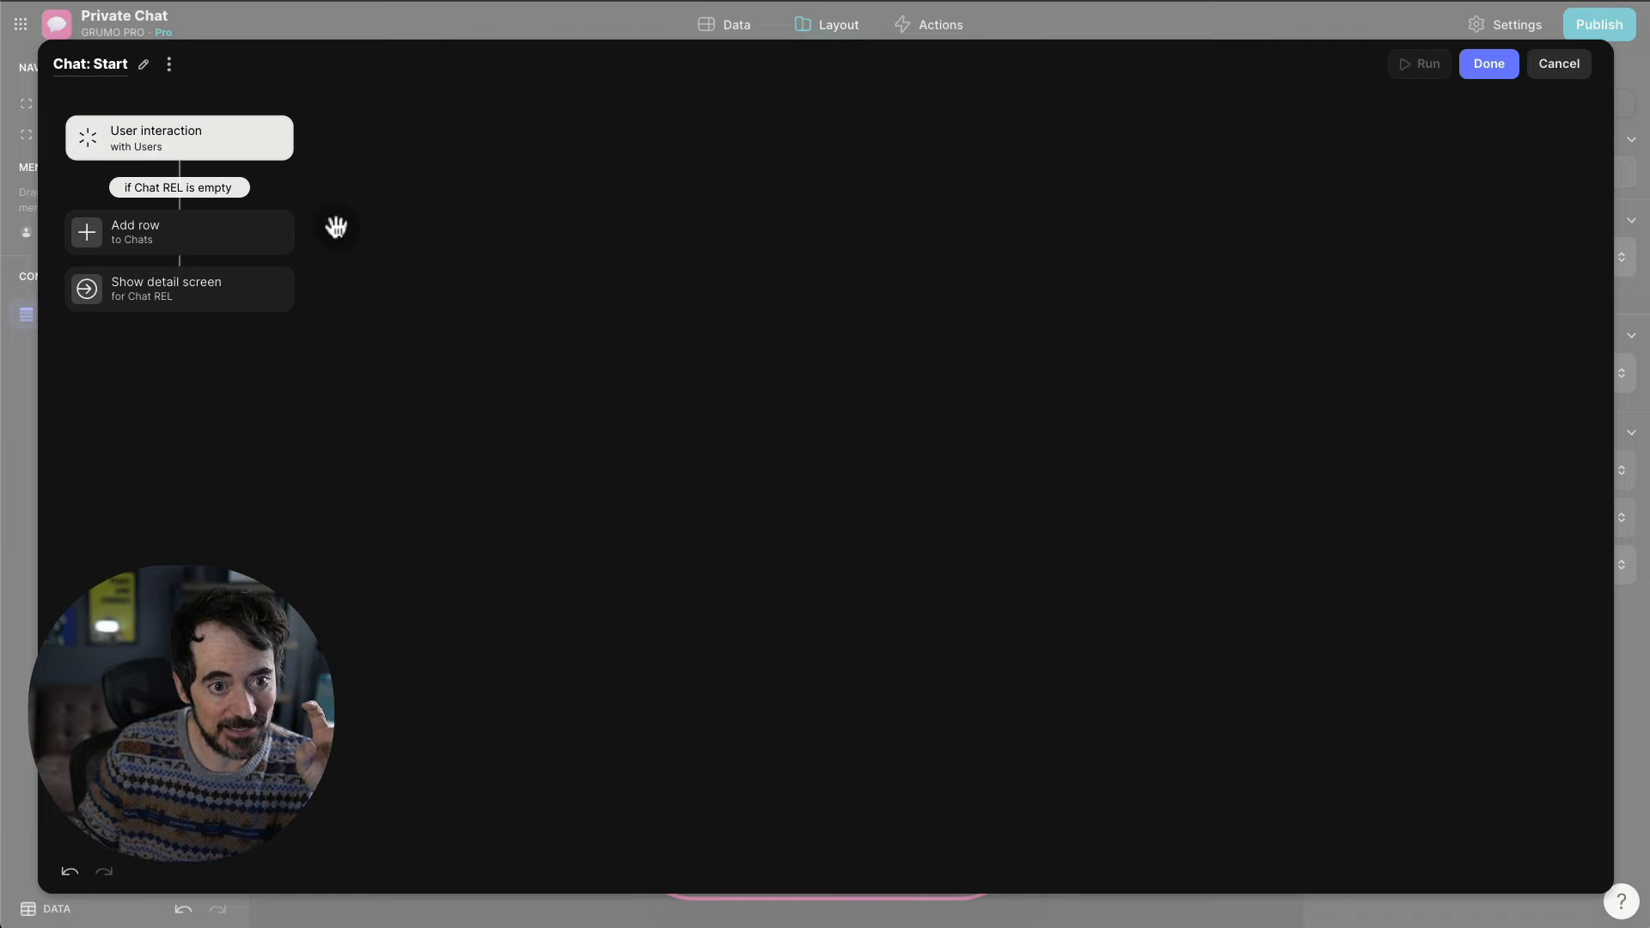
- Add a Show notification action after the Show detail screen action, with the message "Chat started!"
left_click(239, 302)
left_click(214, 375)
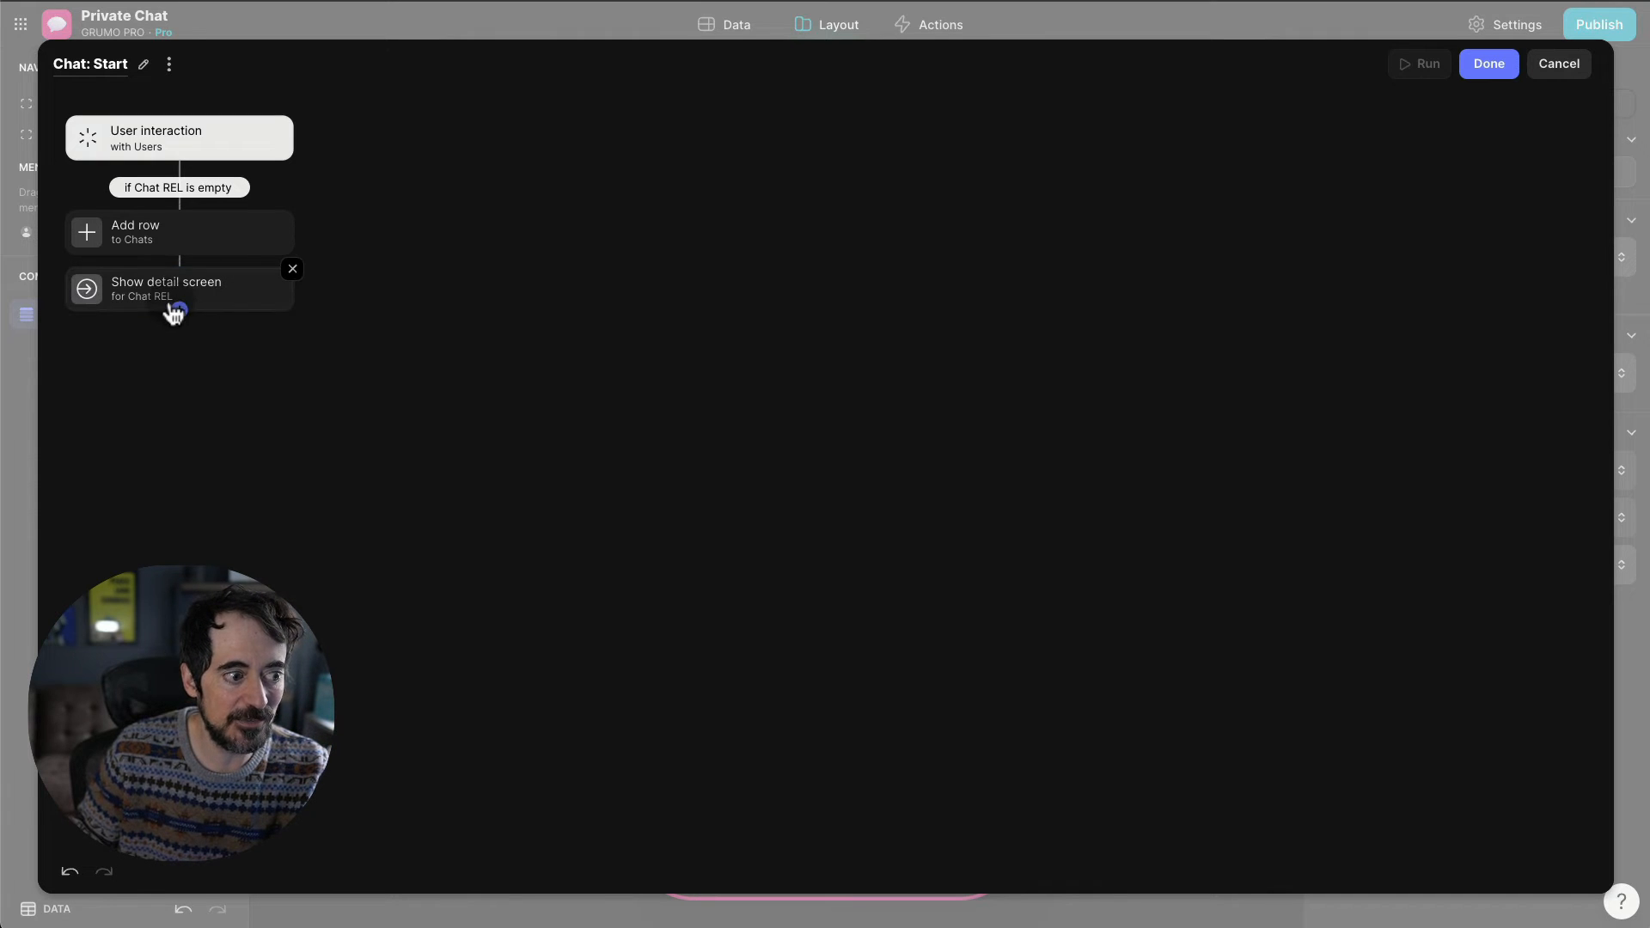
left_click(178, 310)
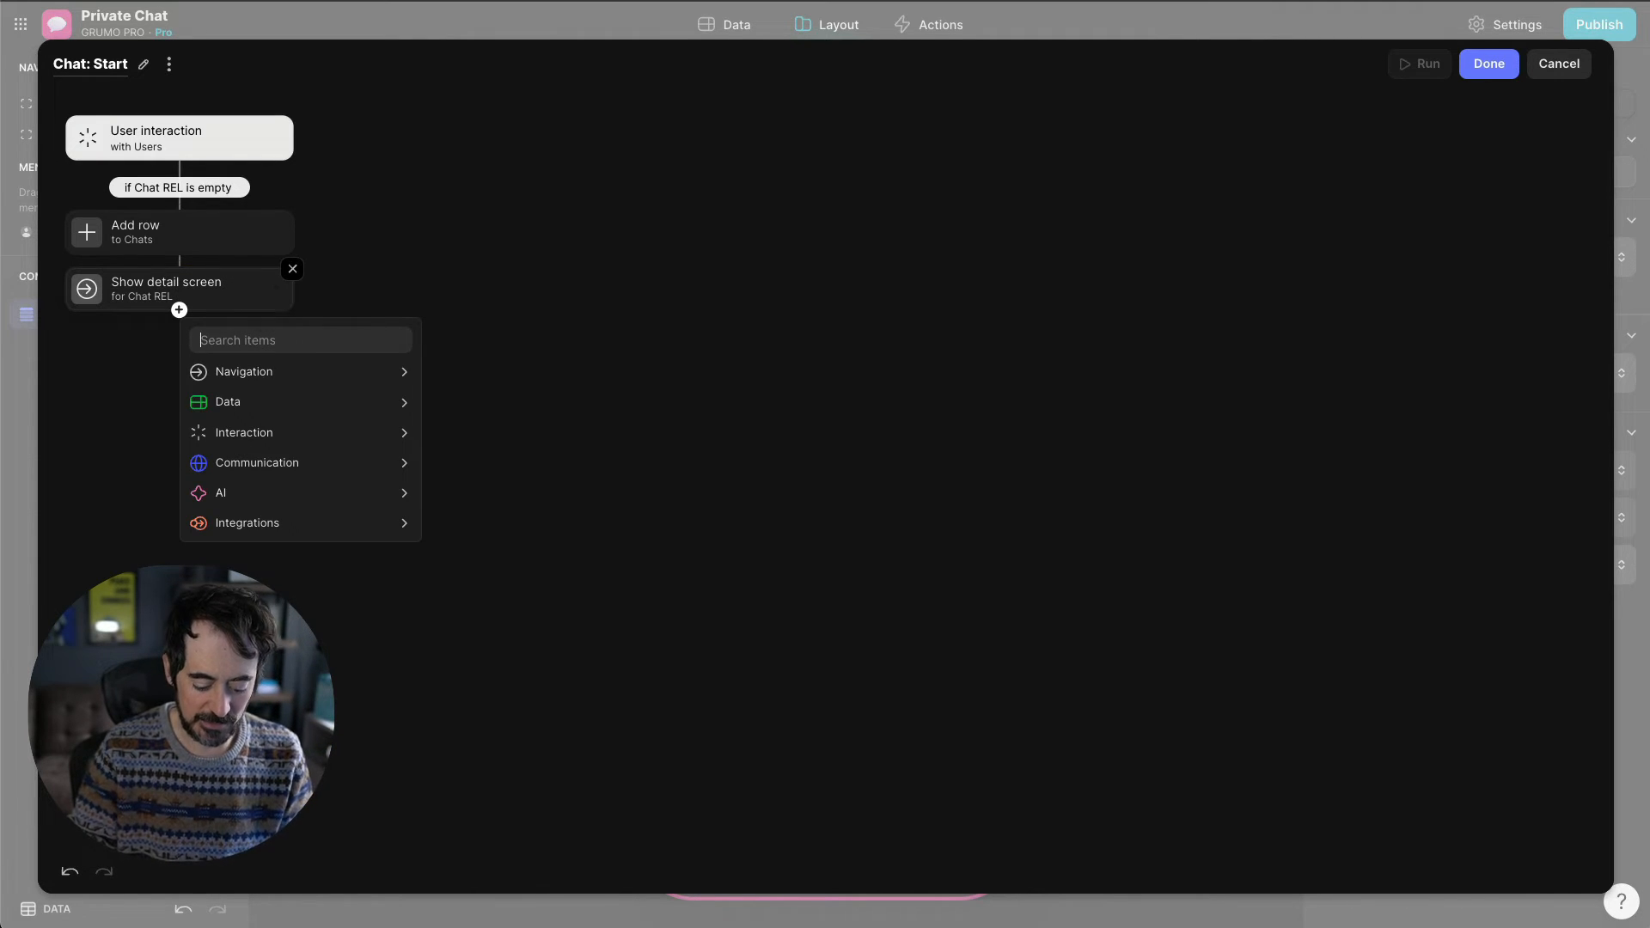
type("not")
key("Return")
left_click(229, 358)
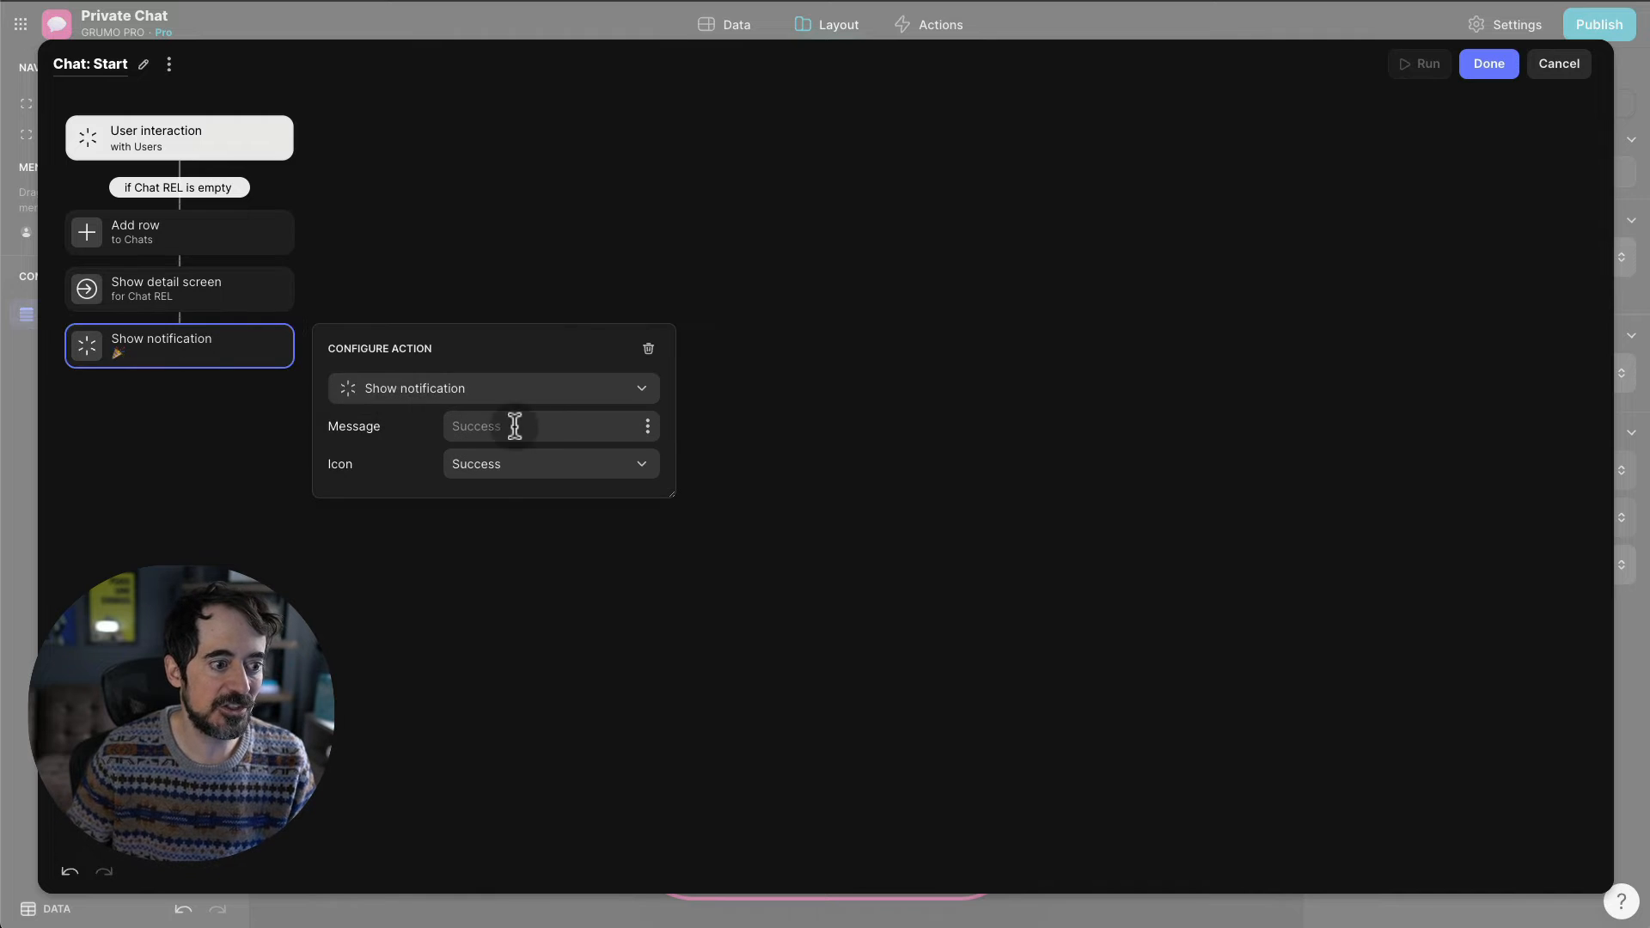
left_click(514, 425)
type("Chat started!")
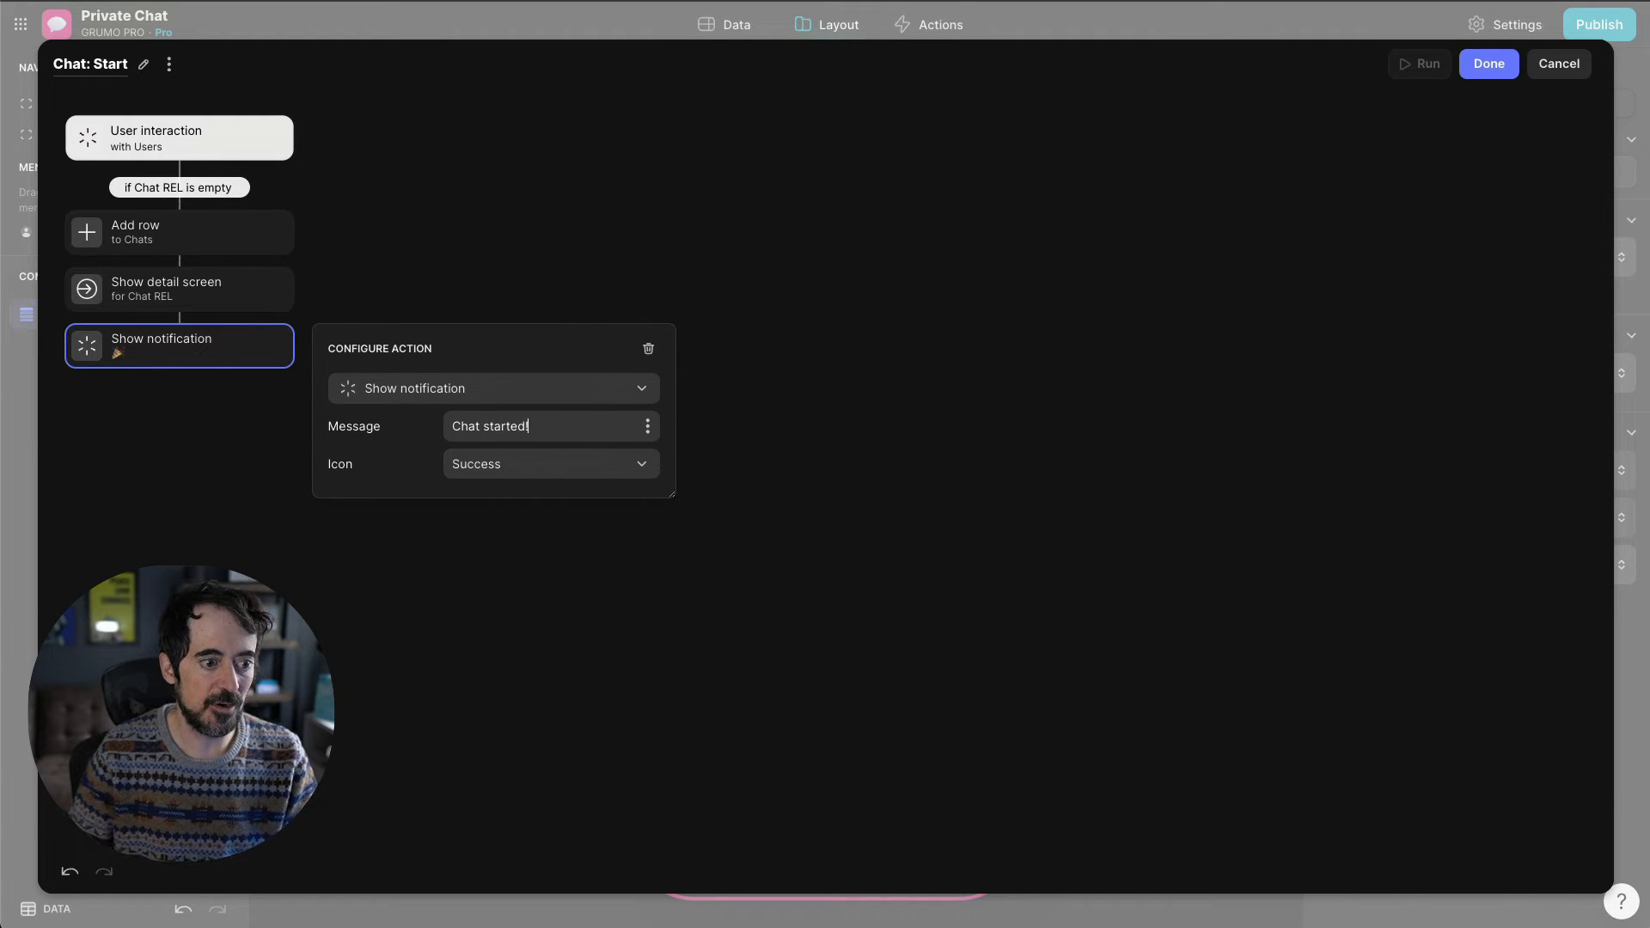
left_click(961, 388)
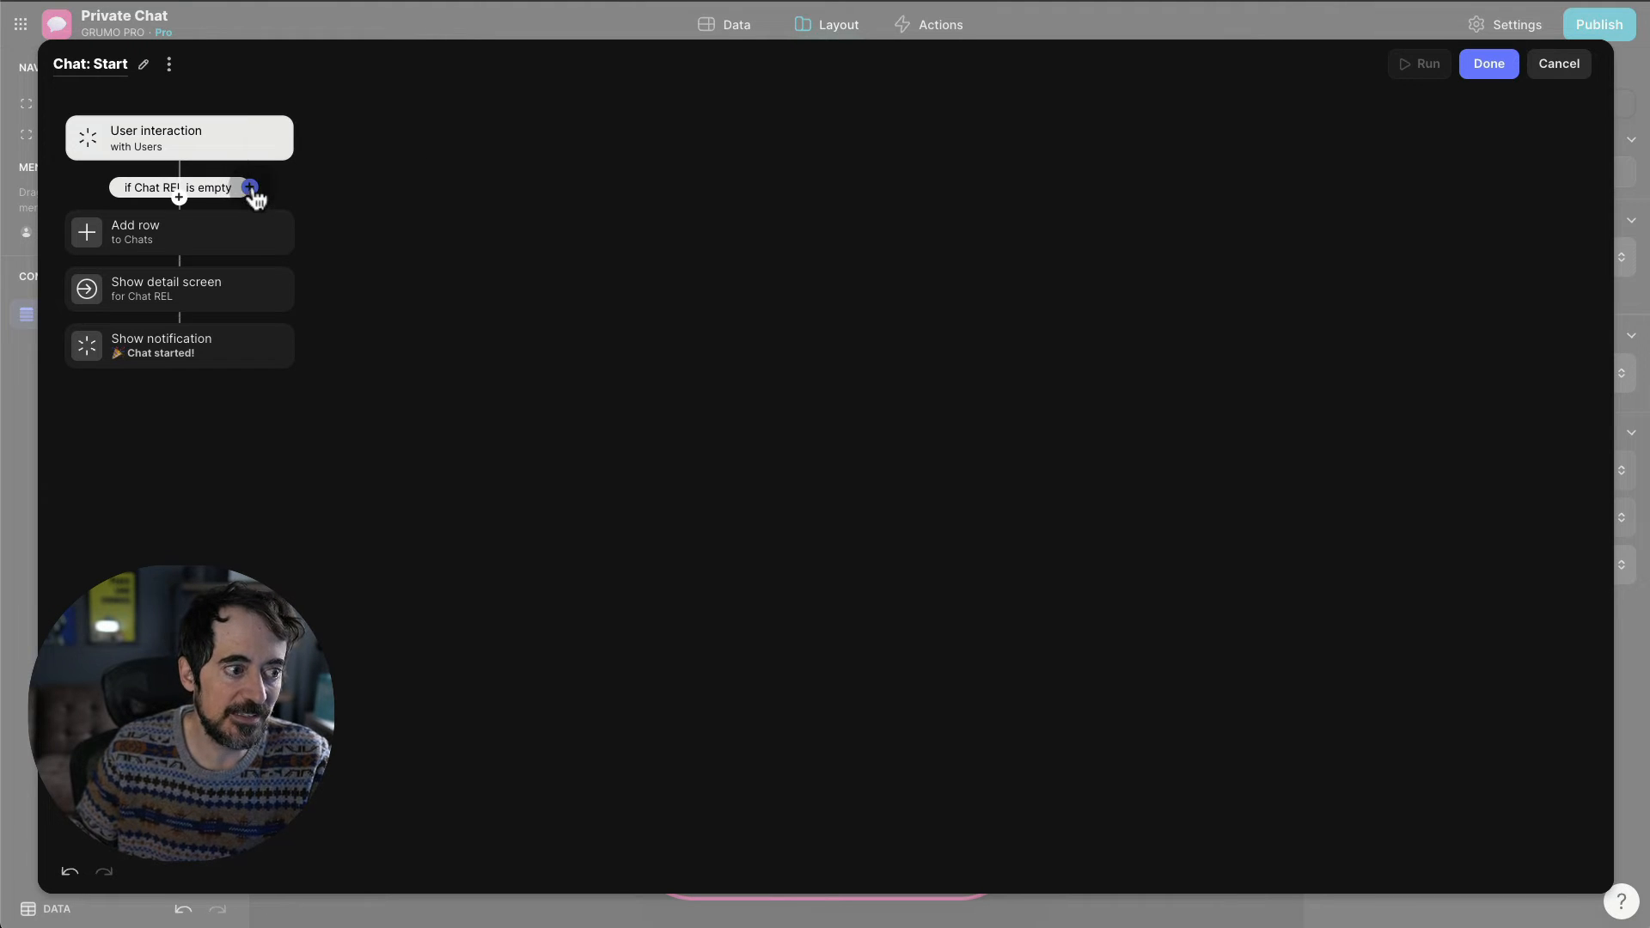
- Add an else branch that shows the detail screen for Chat REL, and save the Chat: Start action
left_click(251, 189)
left_click(463, 191)
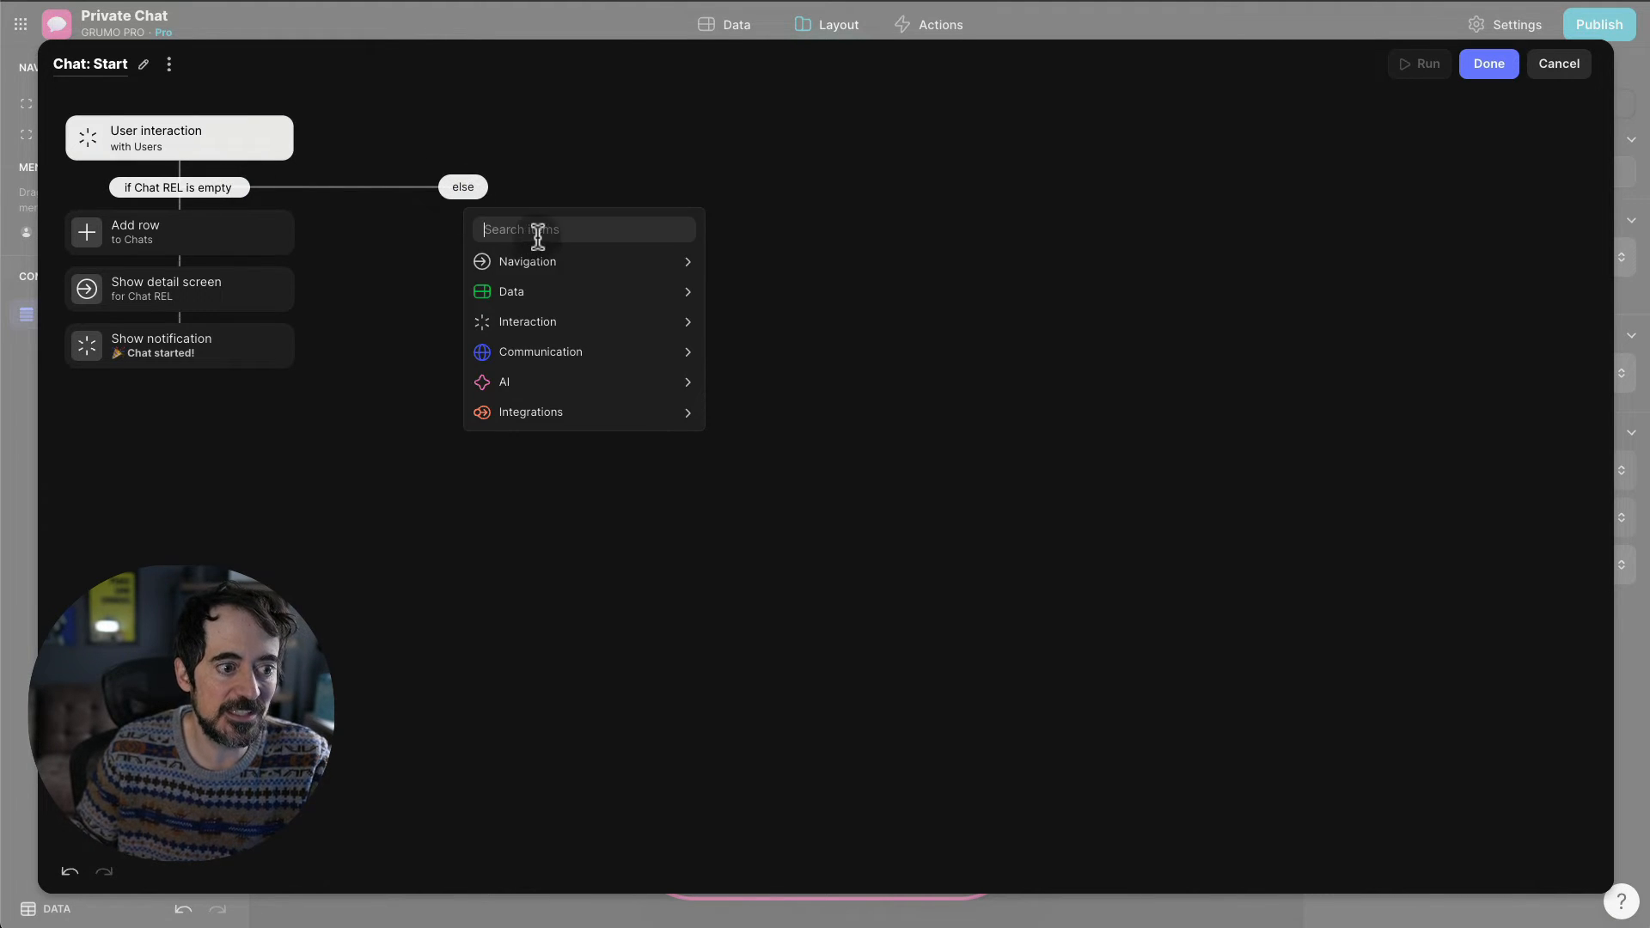
mouse_move(543, 263)
left_click(734, 269)
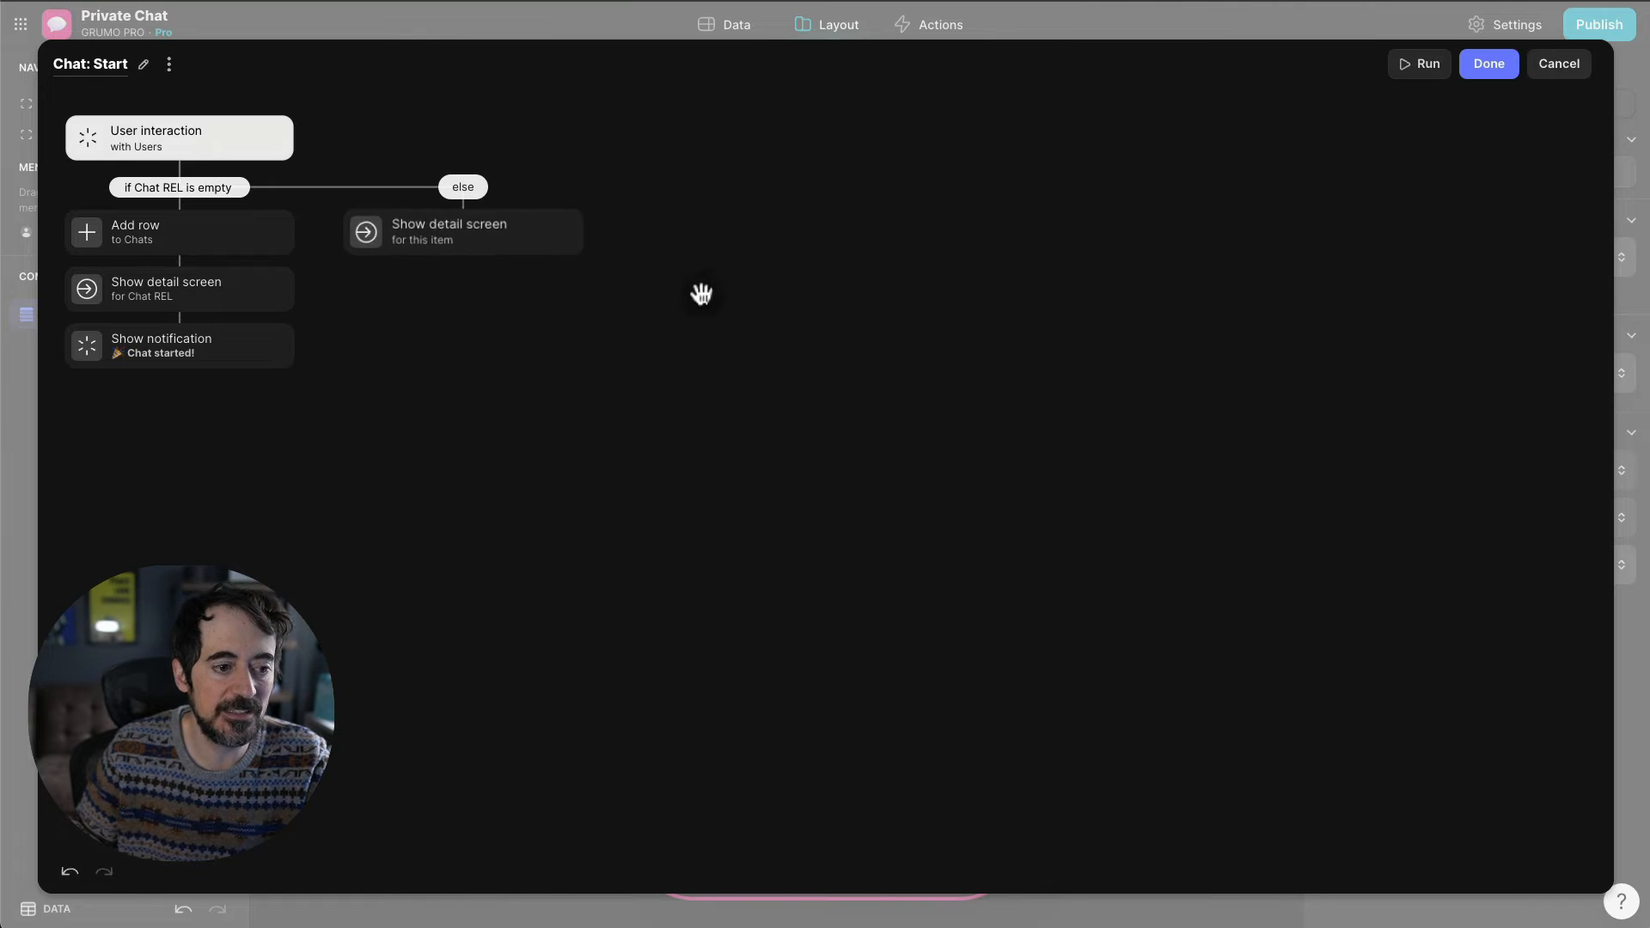
left_click(542, 245)
left_click(593, 367)
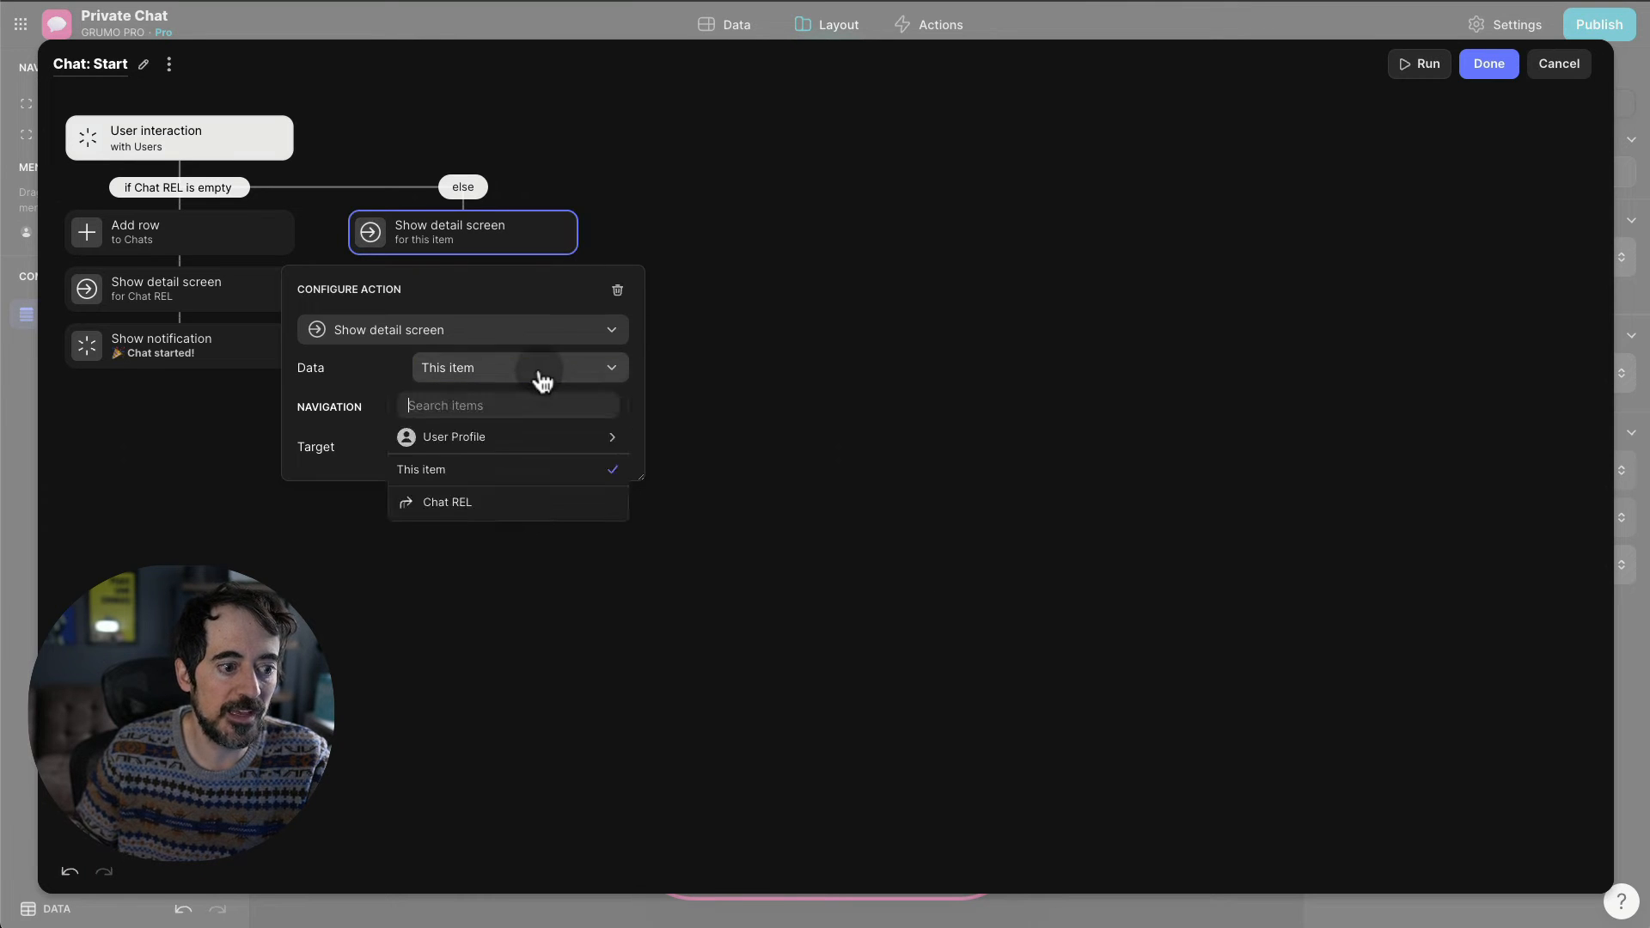
left_click(490, 501)
left_click(872, 494)
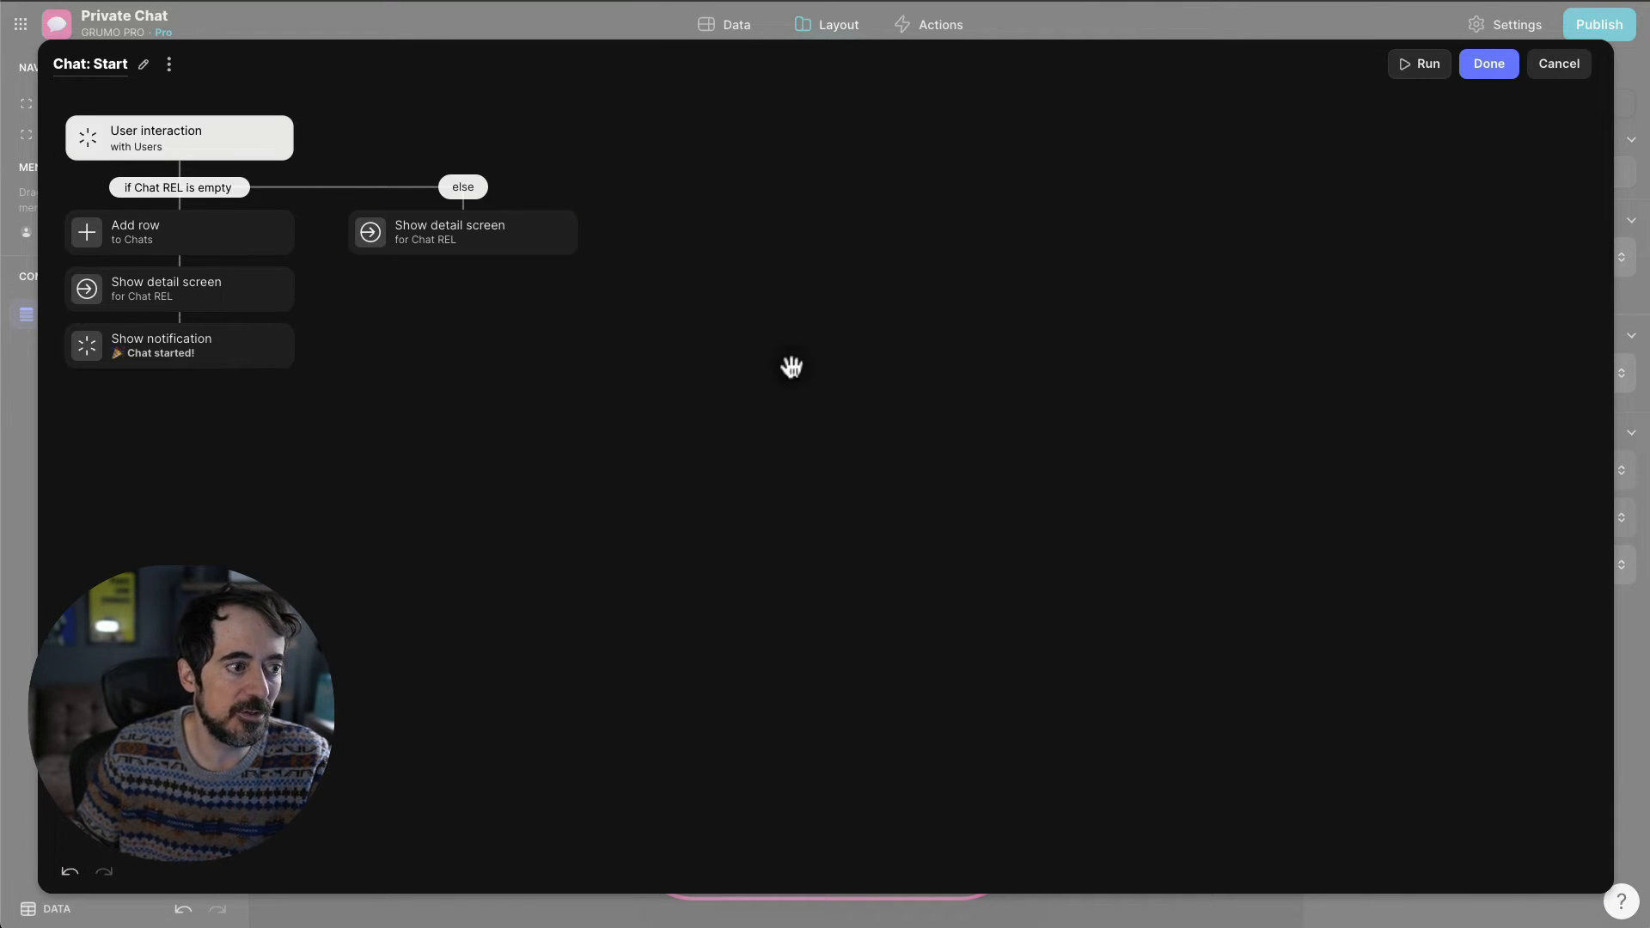
left_click(1491, 65)
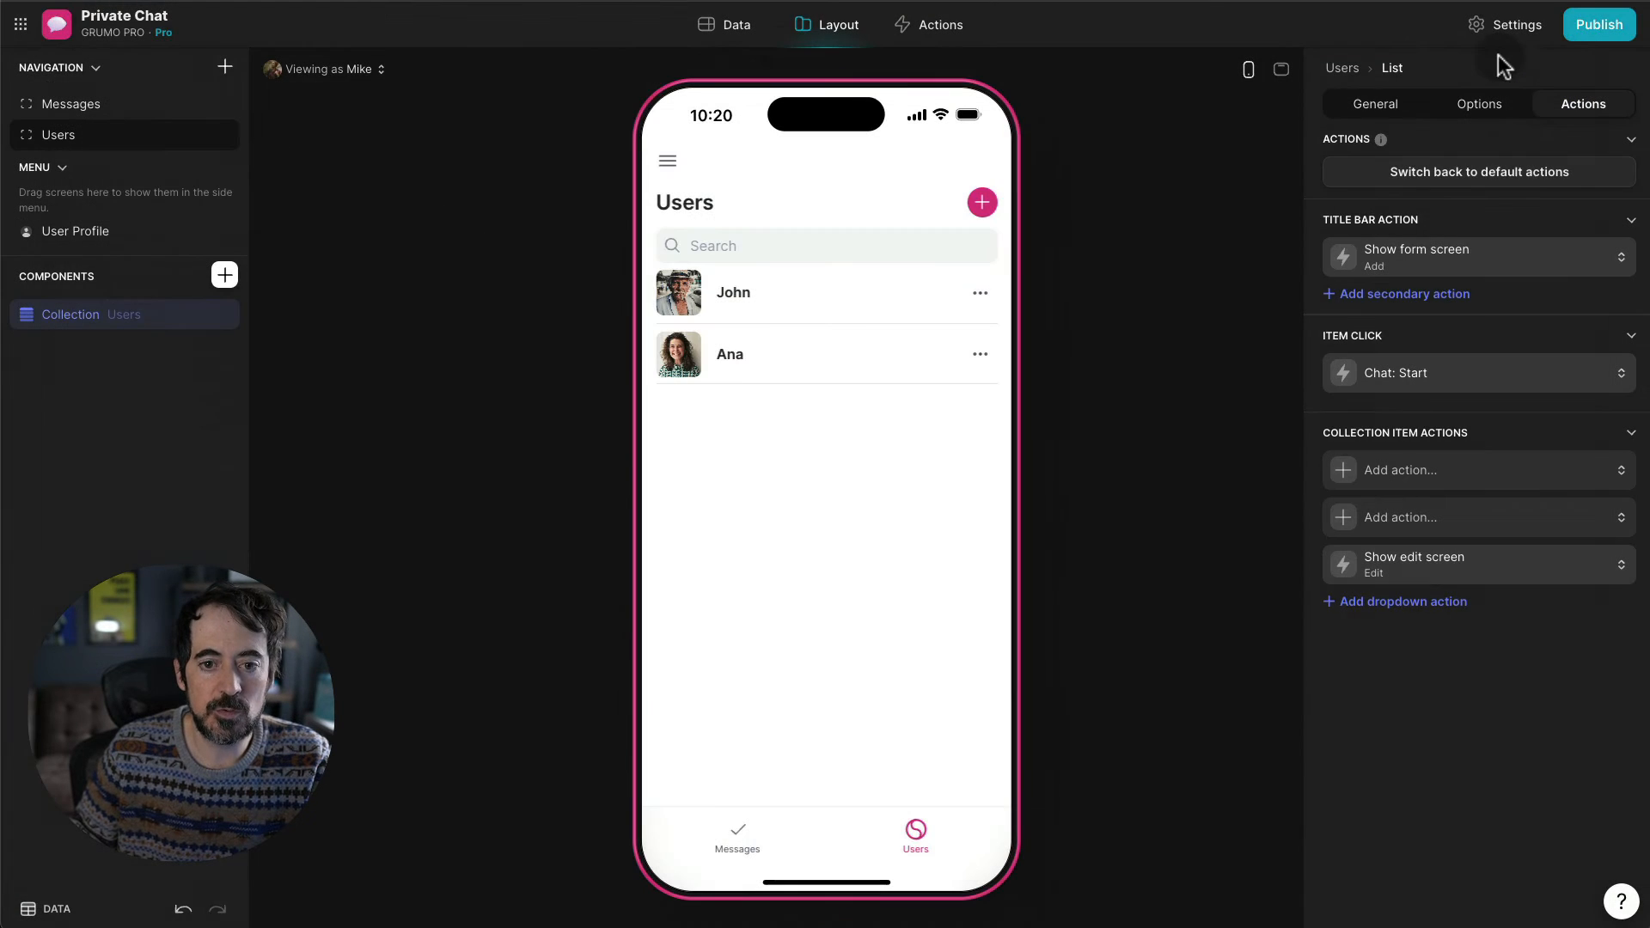
- Delete the existing row from the Chats table
left_click(703, 24)
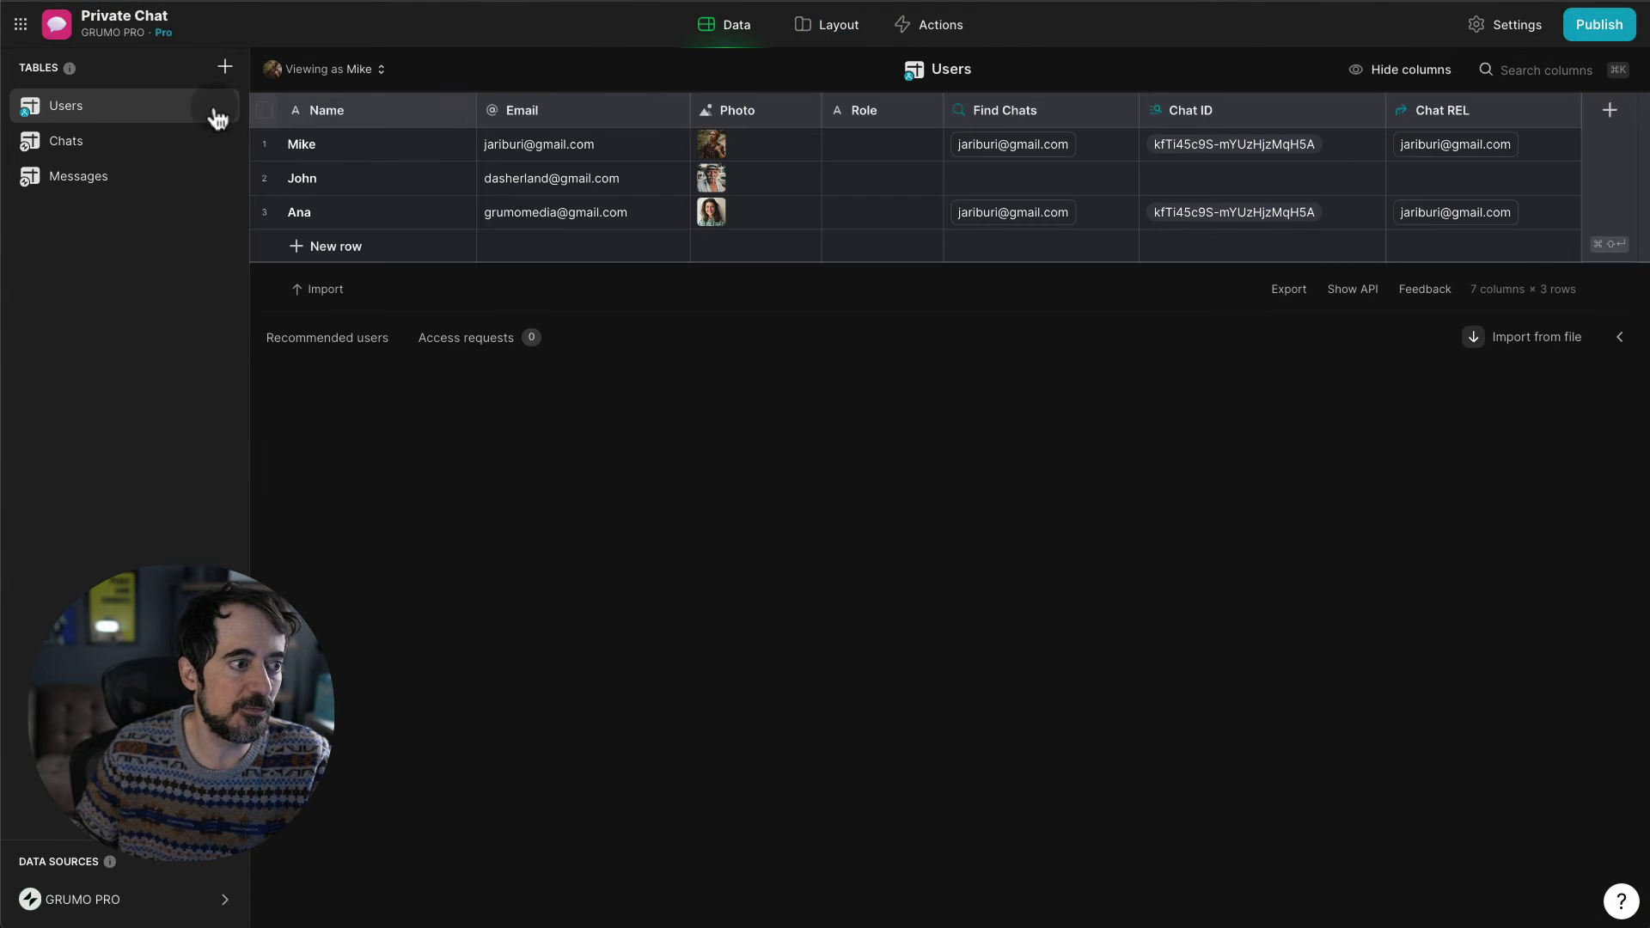
left_click(94, 143)
left_click(265, 144)
key("BackSpace")
key("Return")
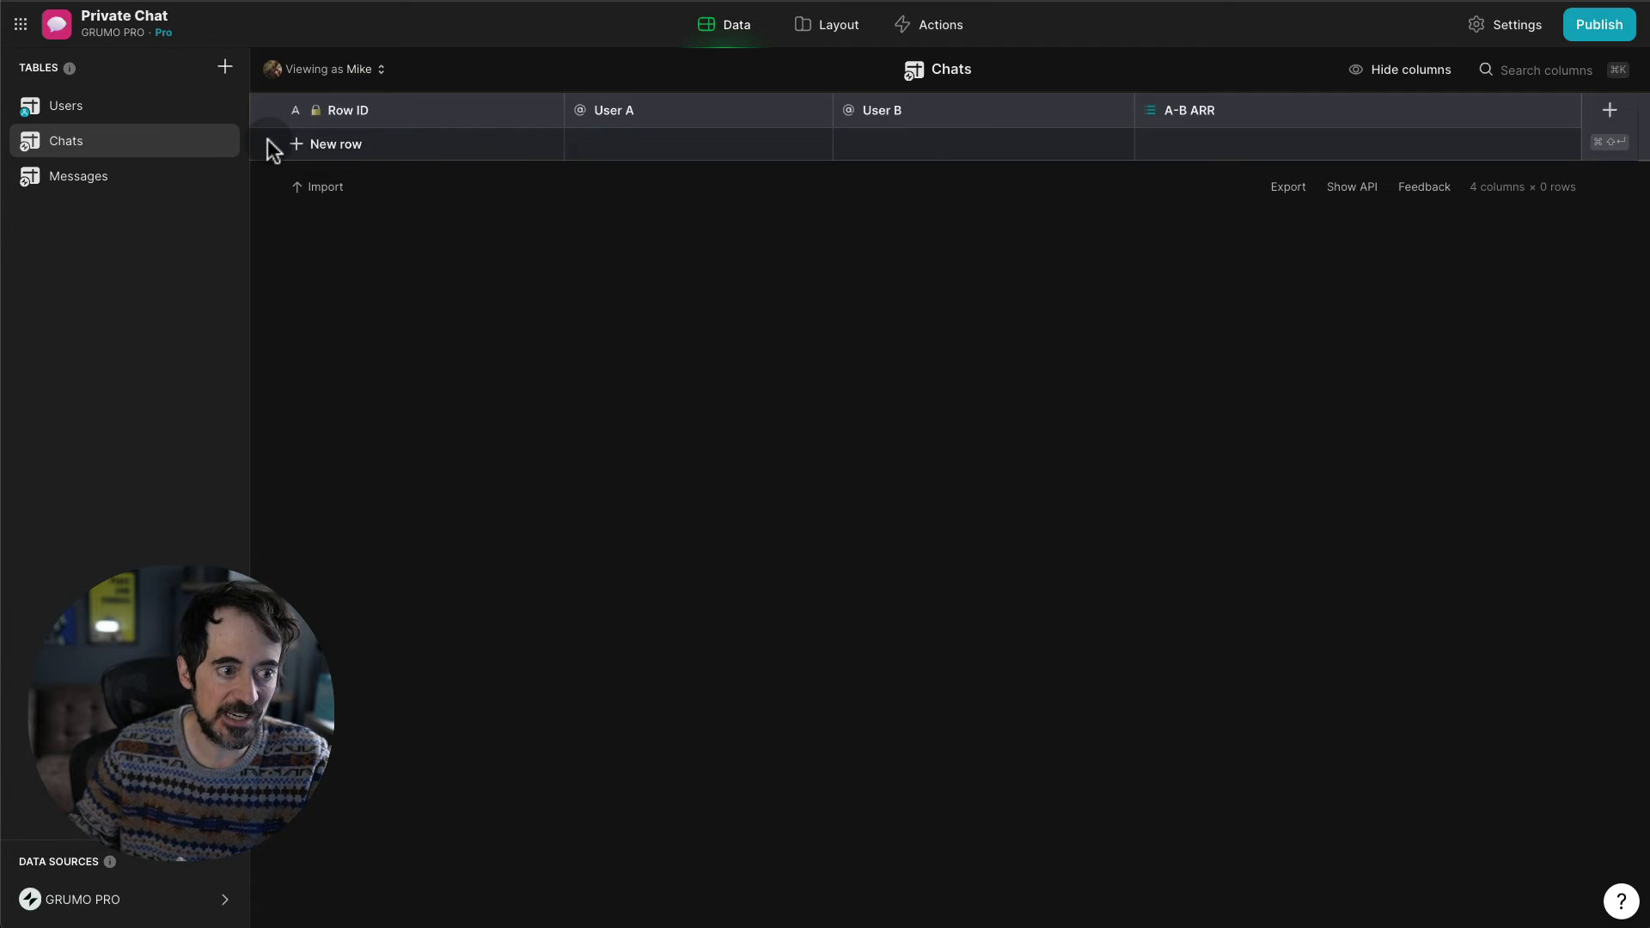
- Start a chat with the second listed user in the app preview and check the resulting data in the Chats and Users tables
left_click(838, 43)
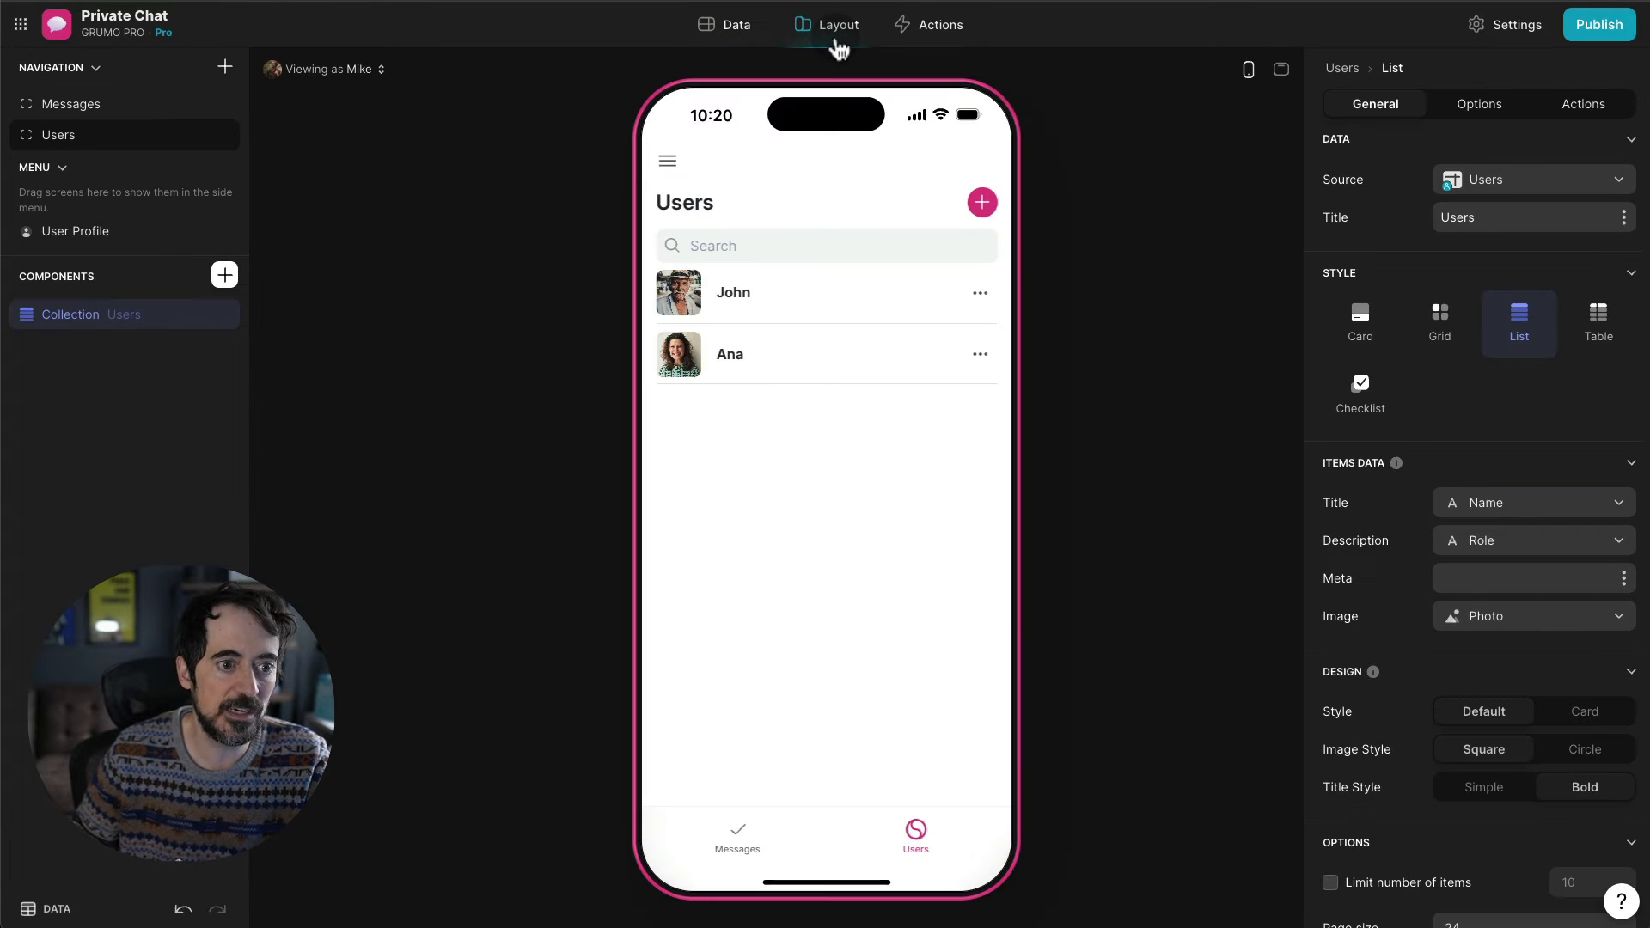
left_click(800, 357)
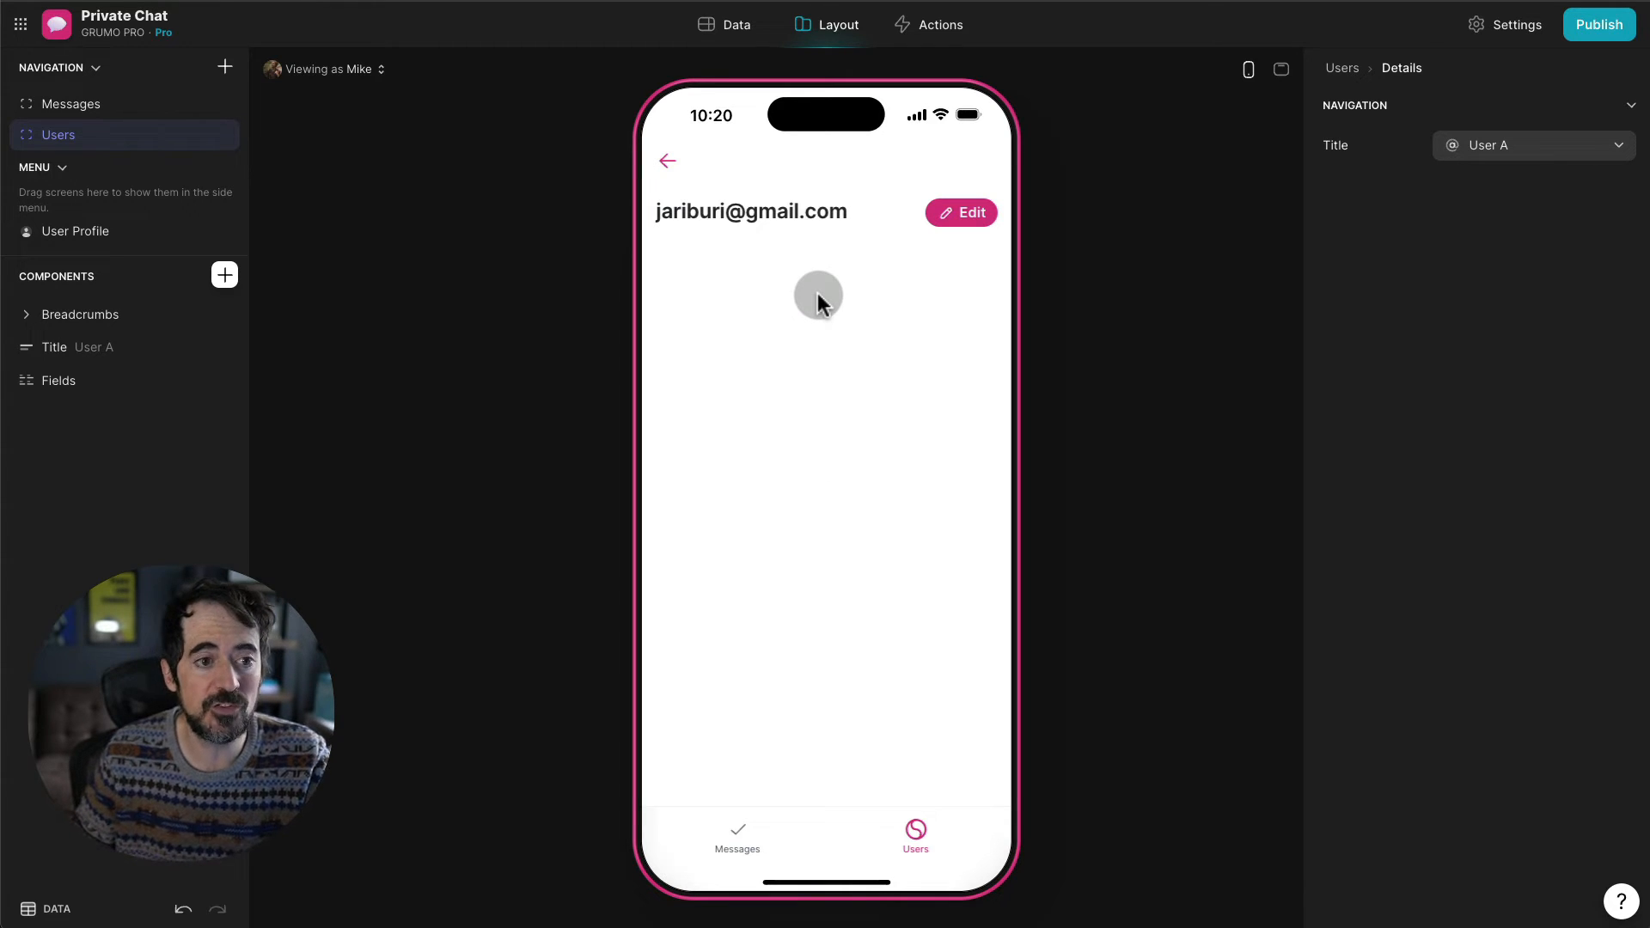
left_click(737, 31)
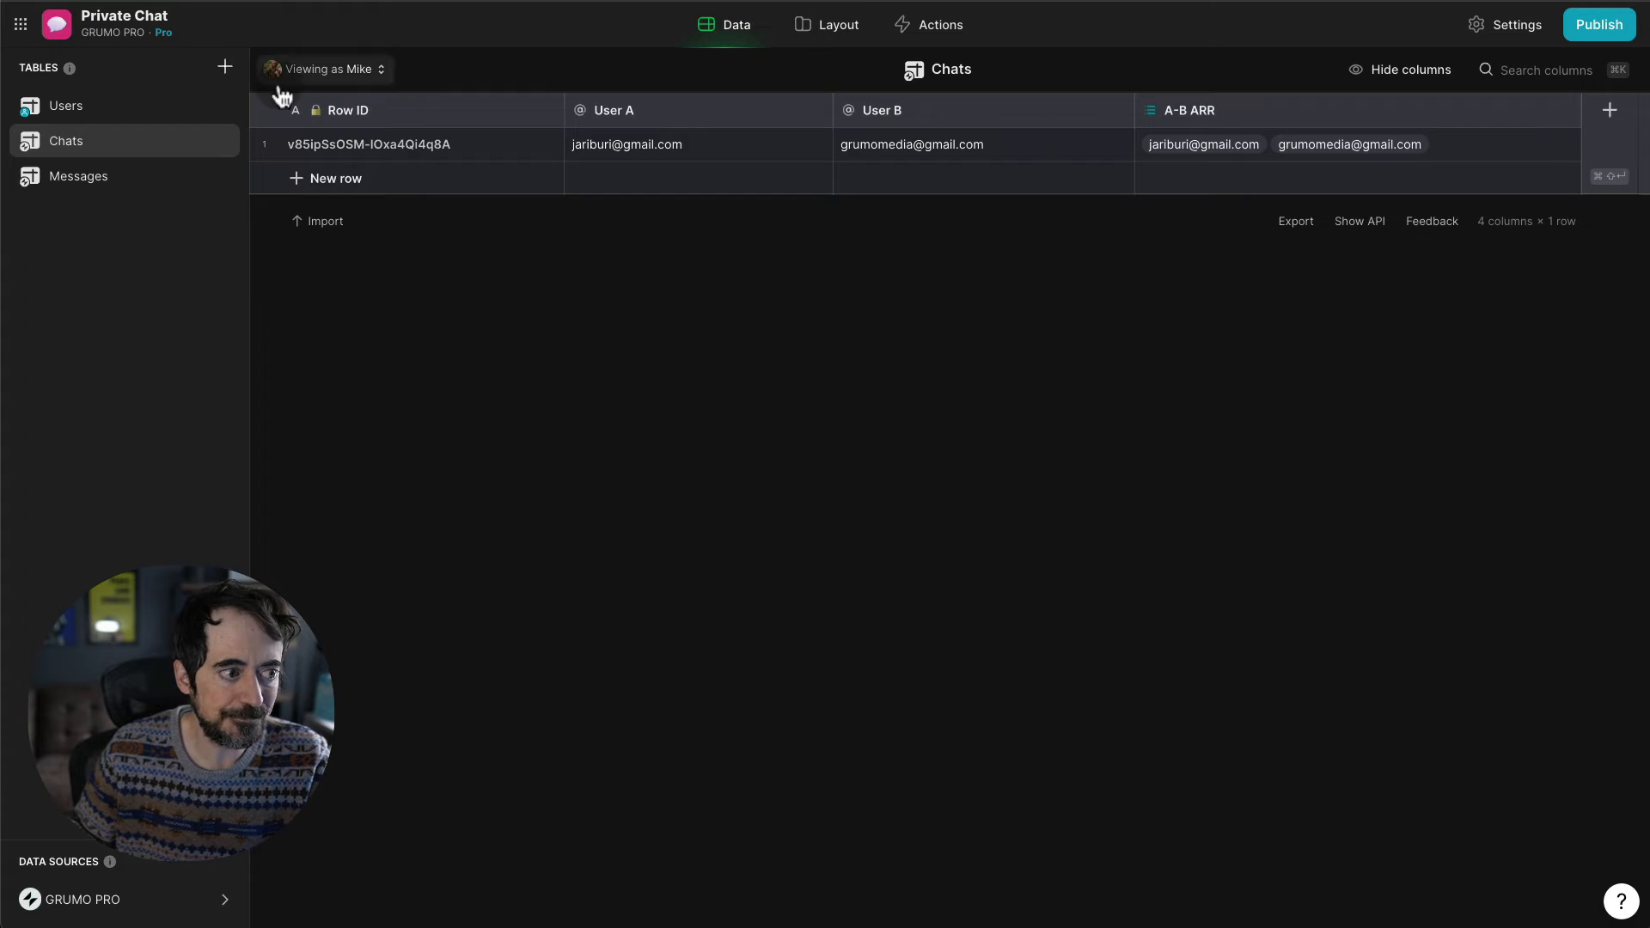
left_click(163, 114)
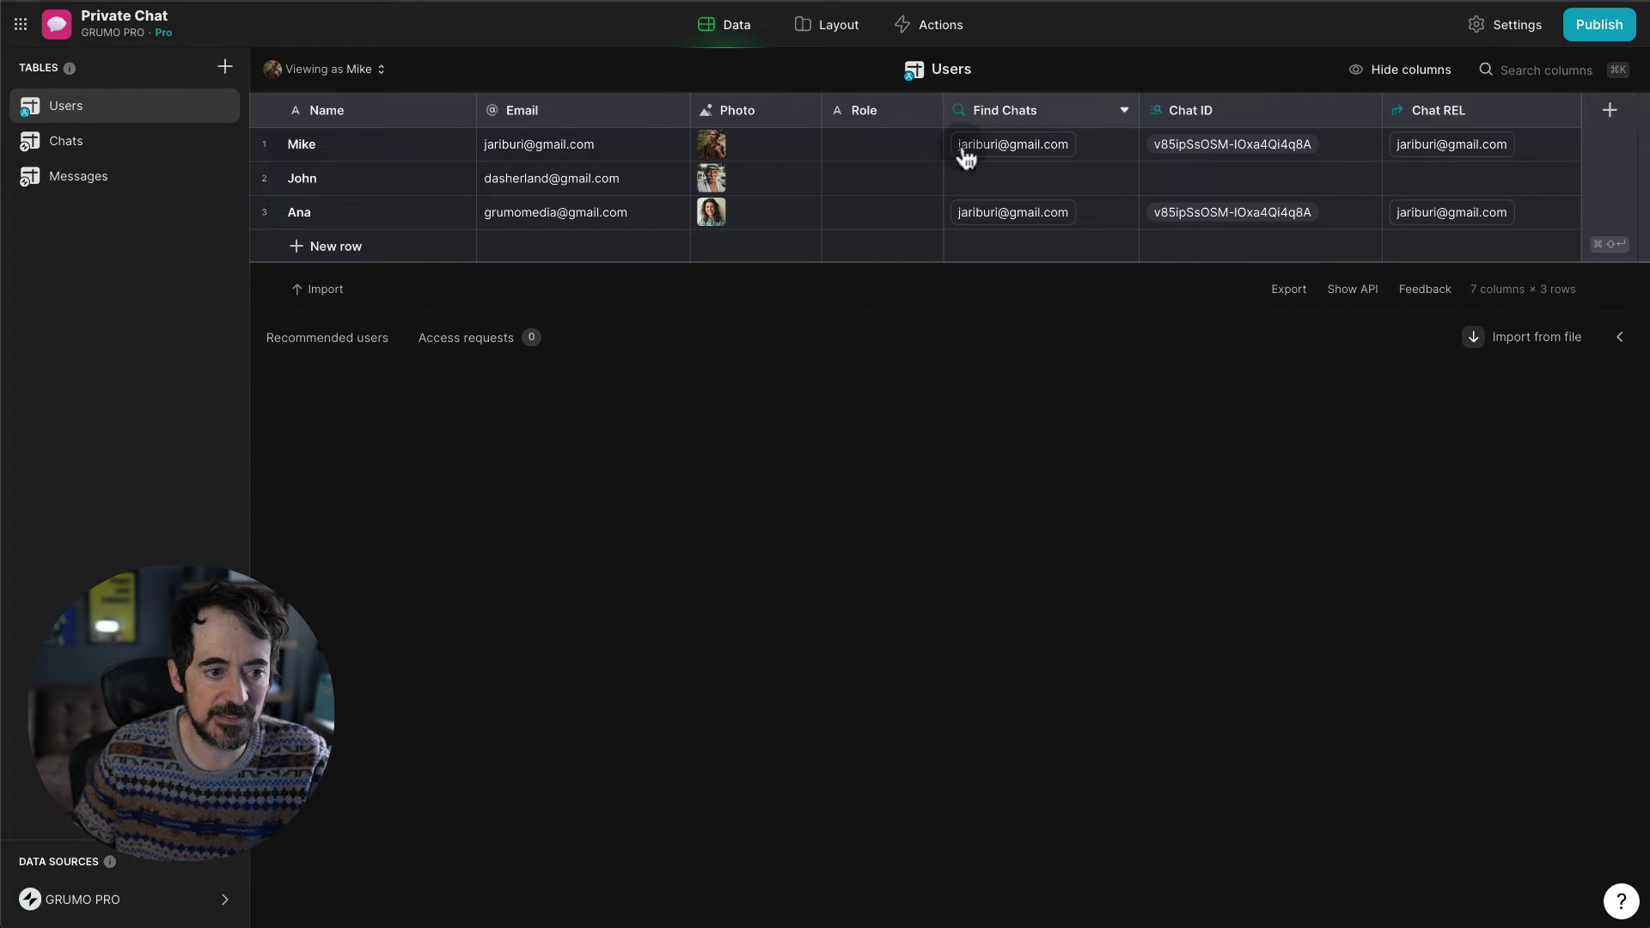
left_click(129, 144)
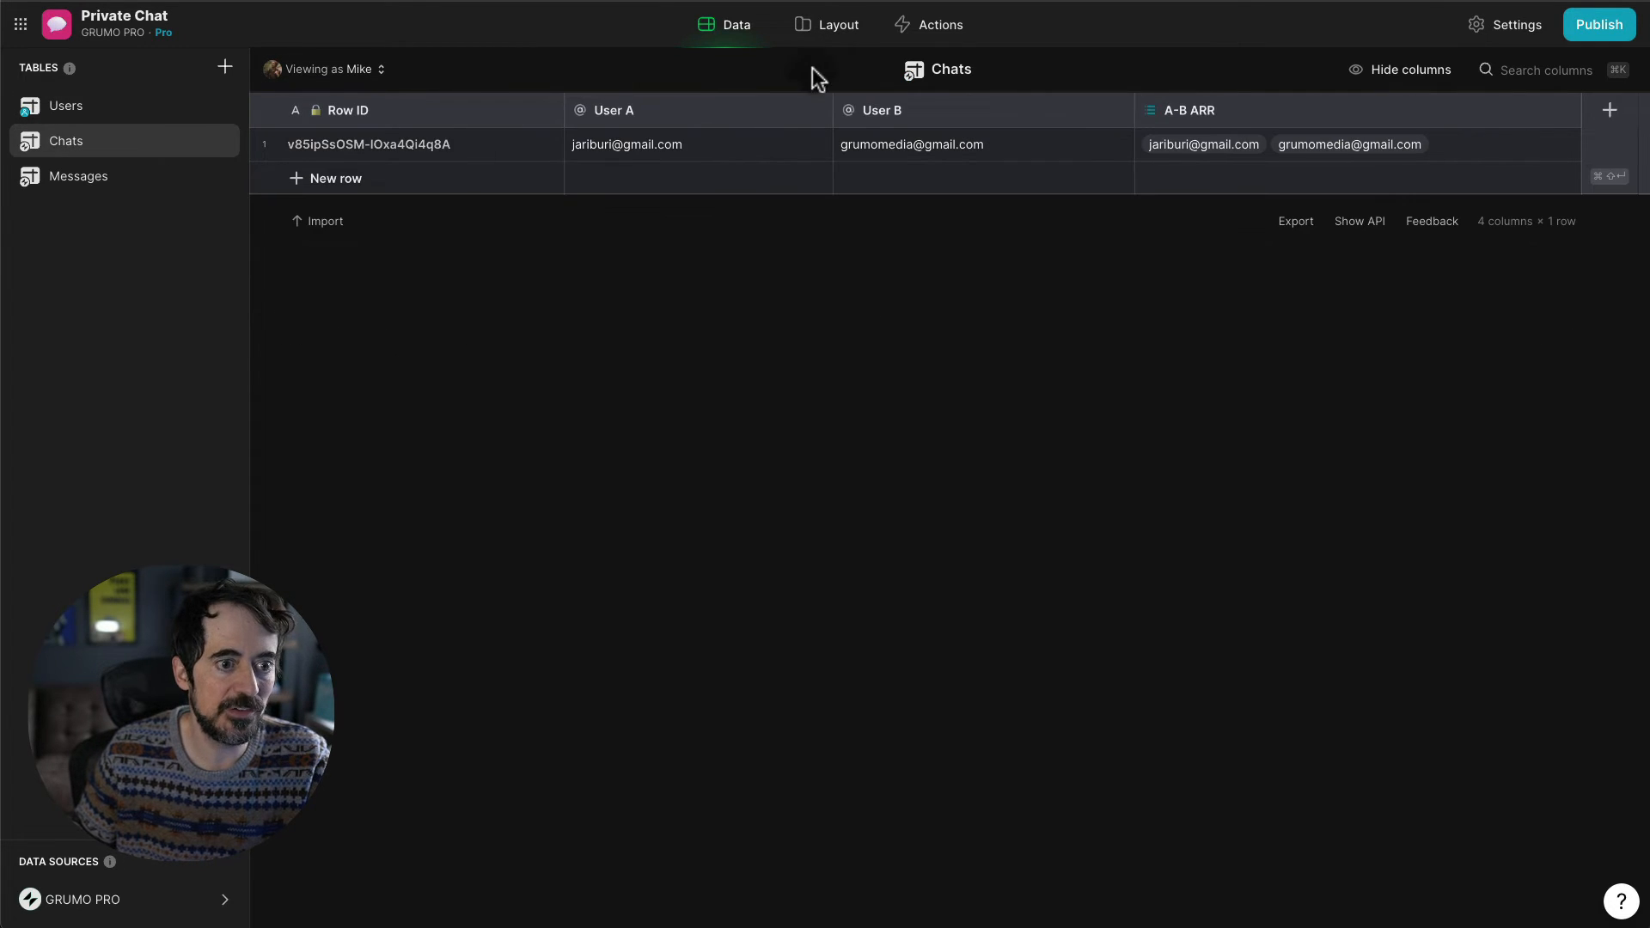
- Reopen the chat with the second listed user in the preview and check the Chats table for duplicate rows
left_click(851, 38)
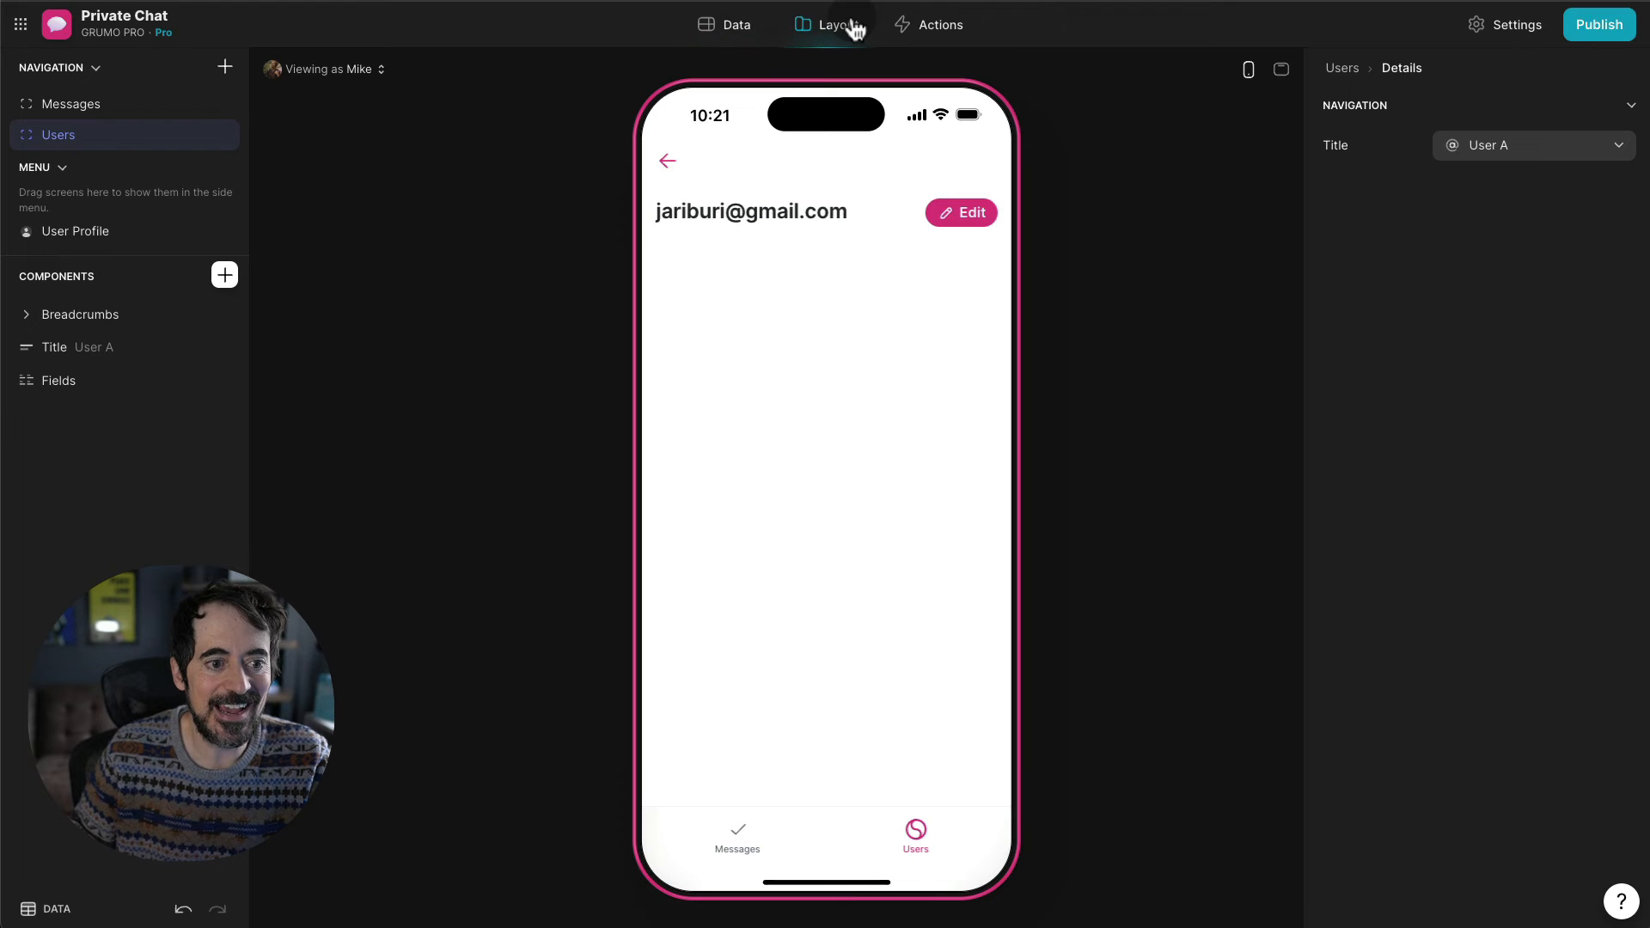
left_click(671, 165)
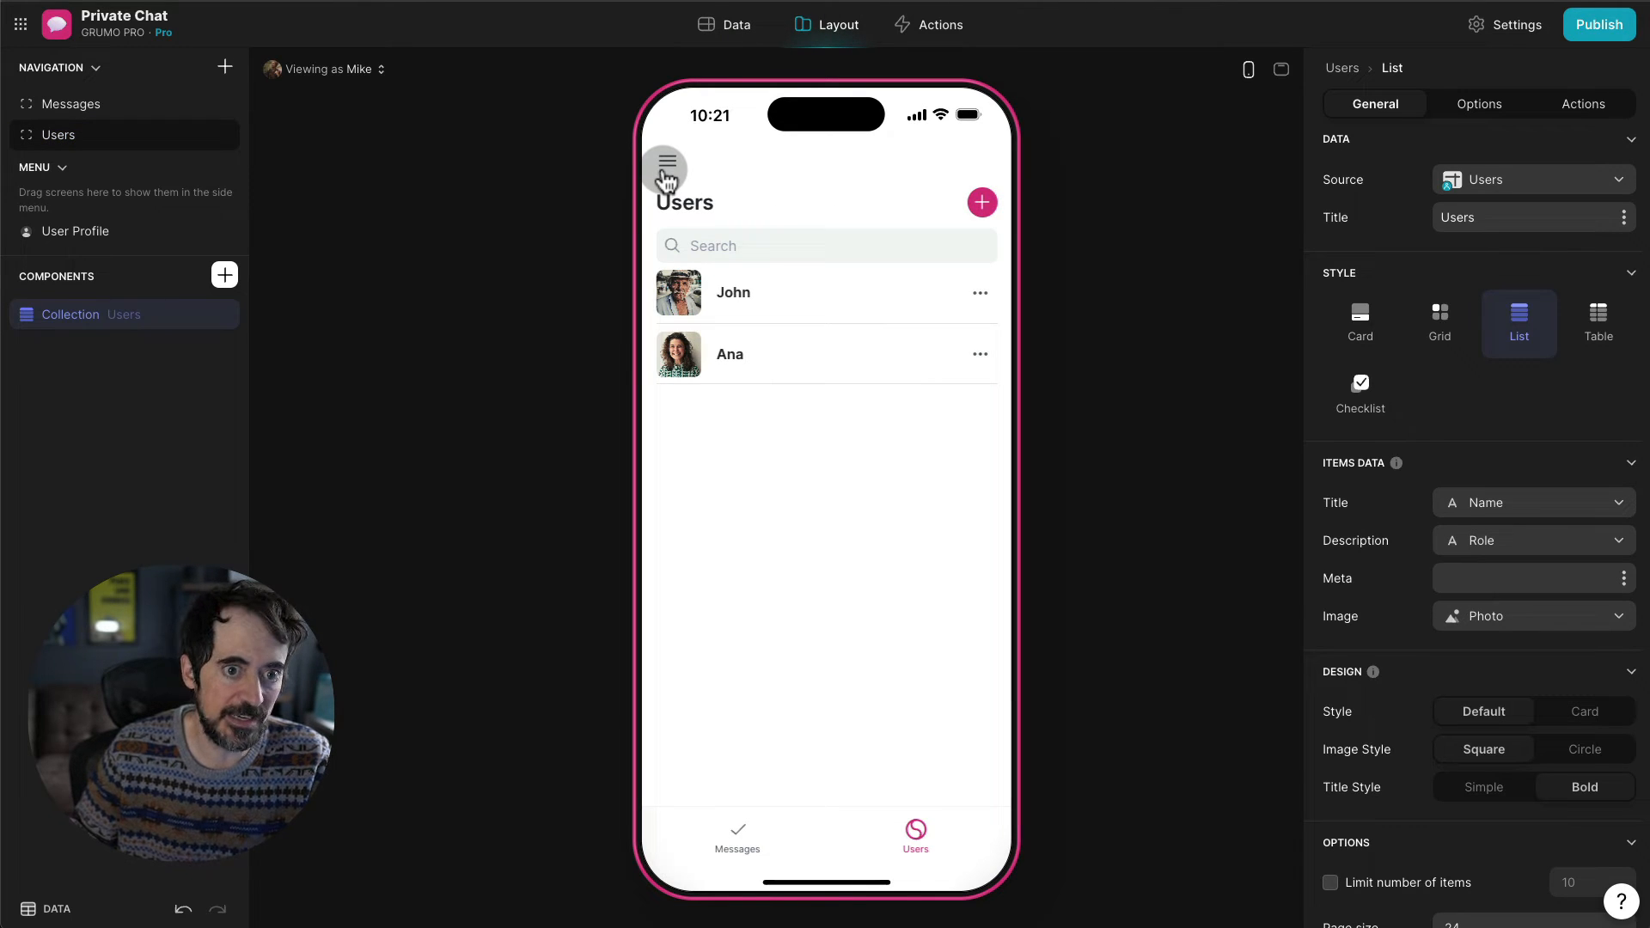
left_click(777, 339)
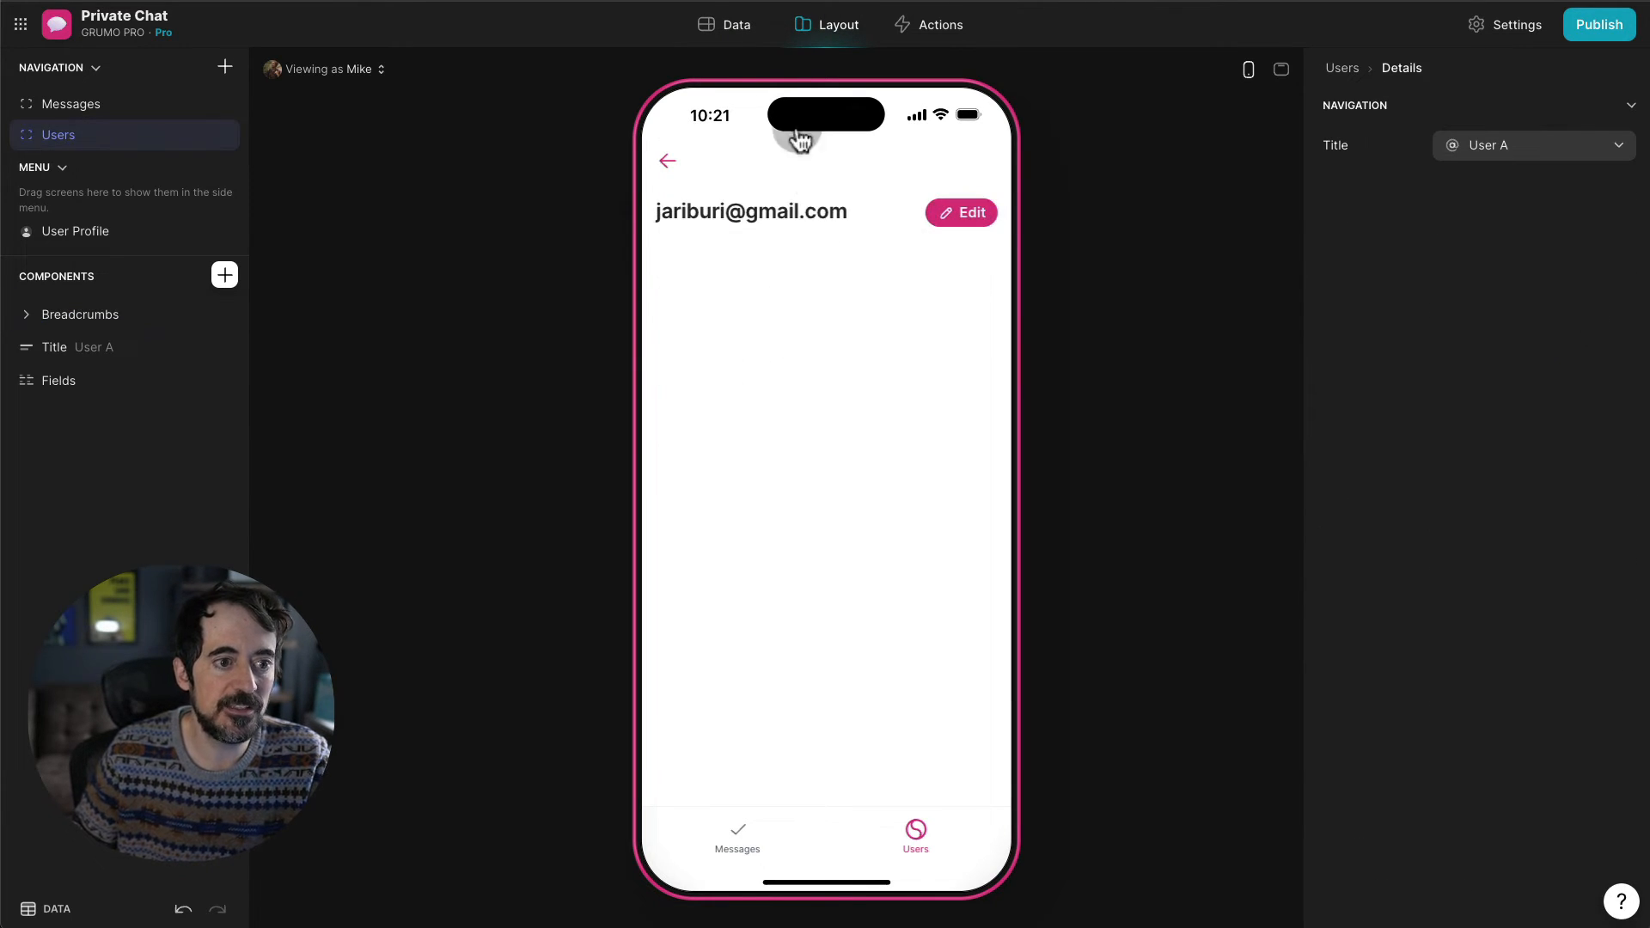
left_click(735, 25)
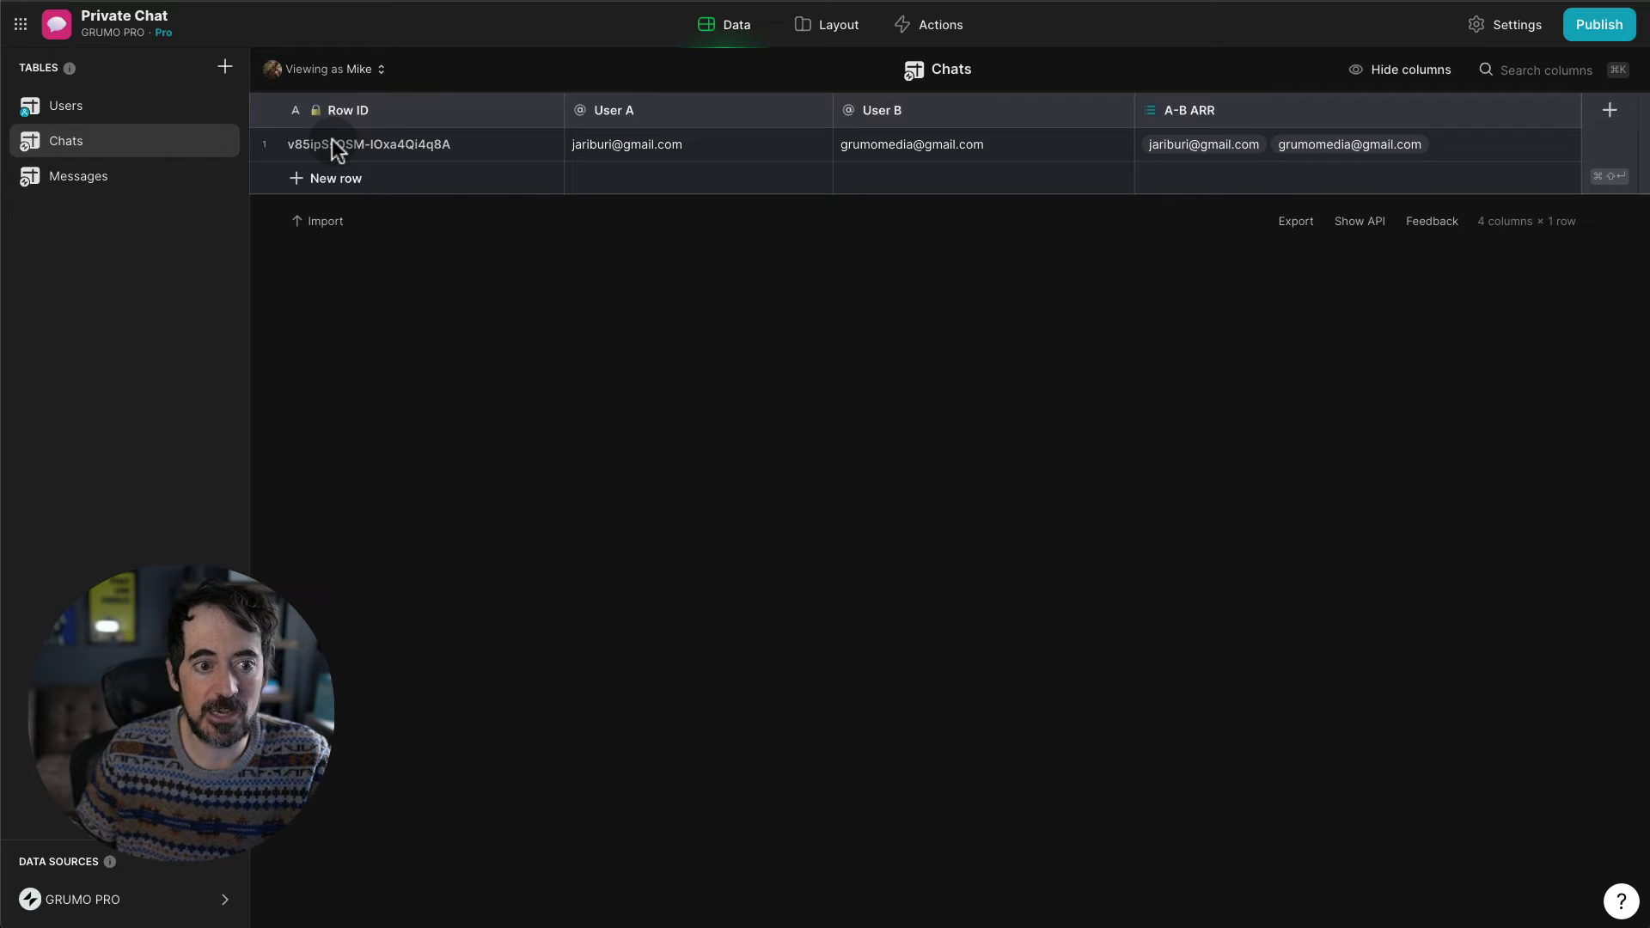
left_click(836, 31)
left_click(860, 153)
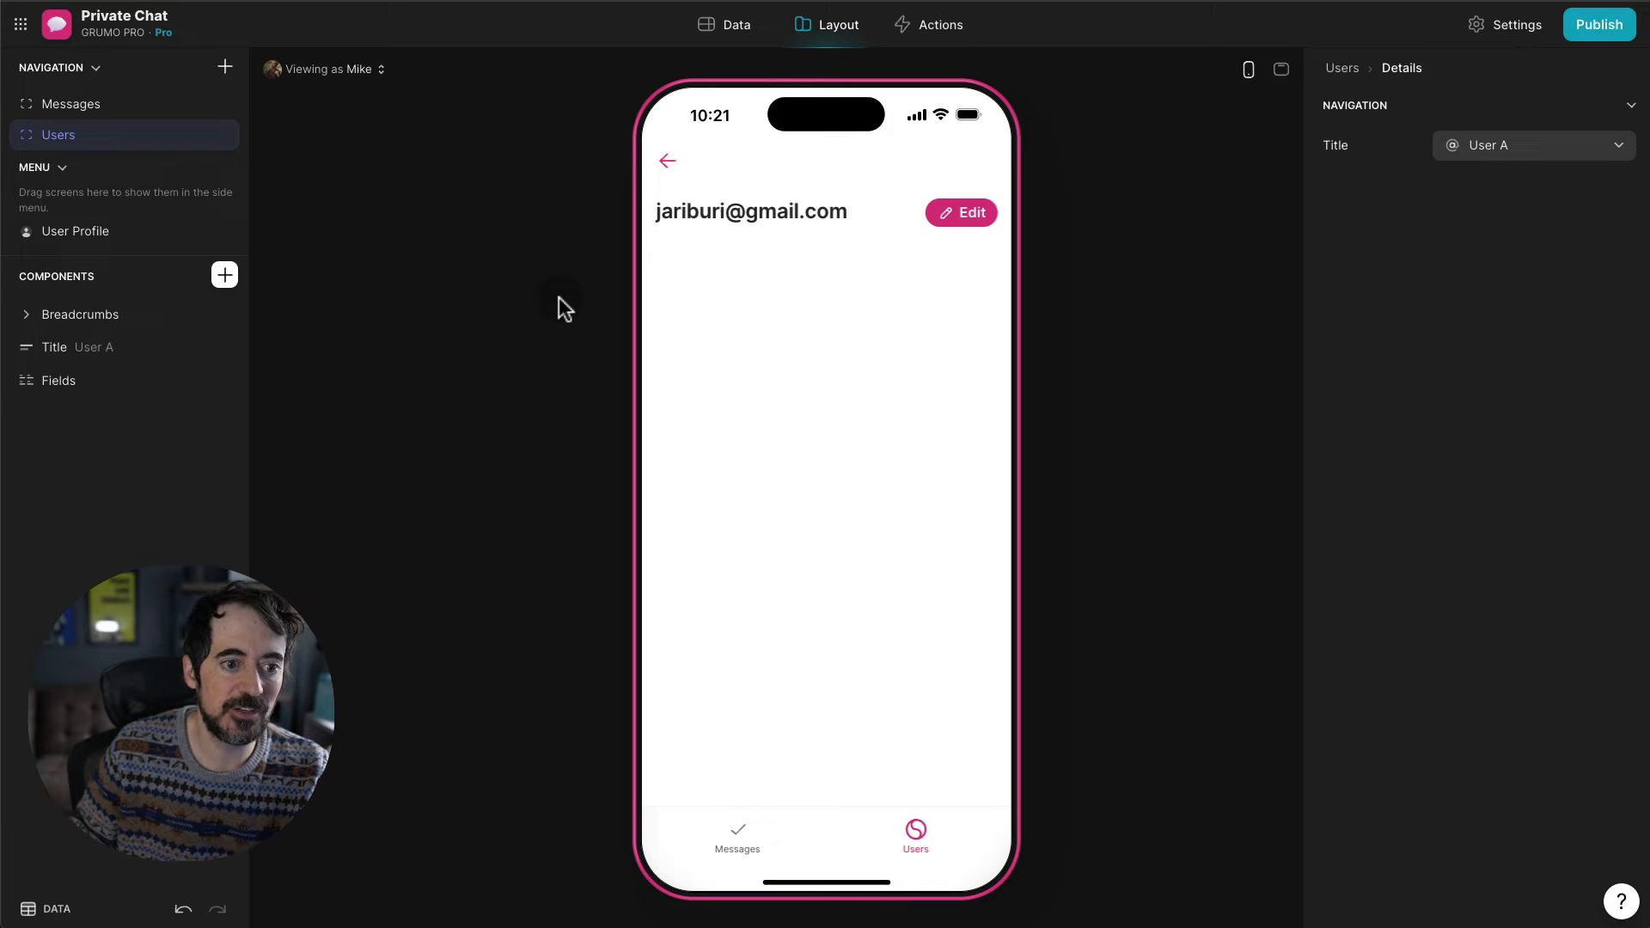
- Remove the Breadcrumbs, Title and Fields components from the chat's details screen
left_click(930, 342)
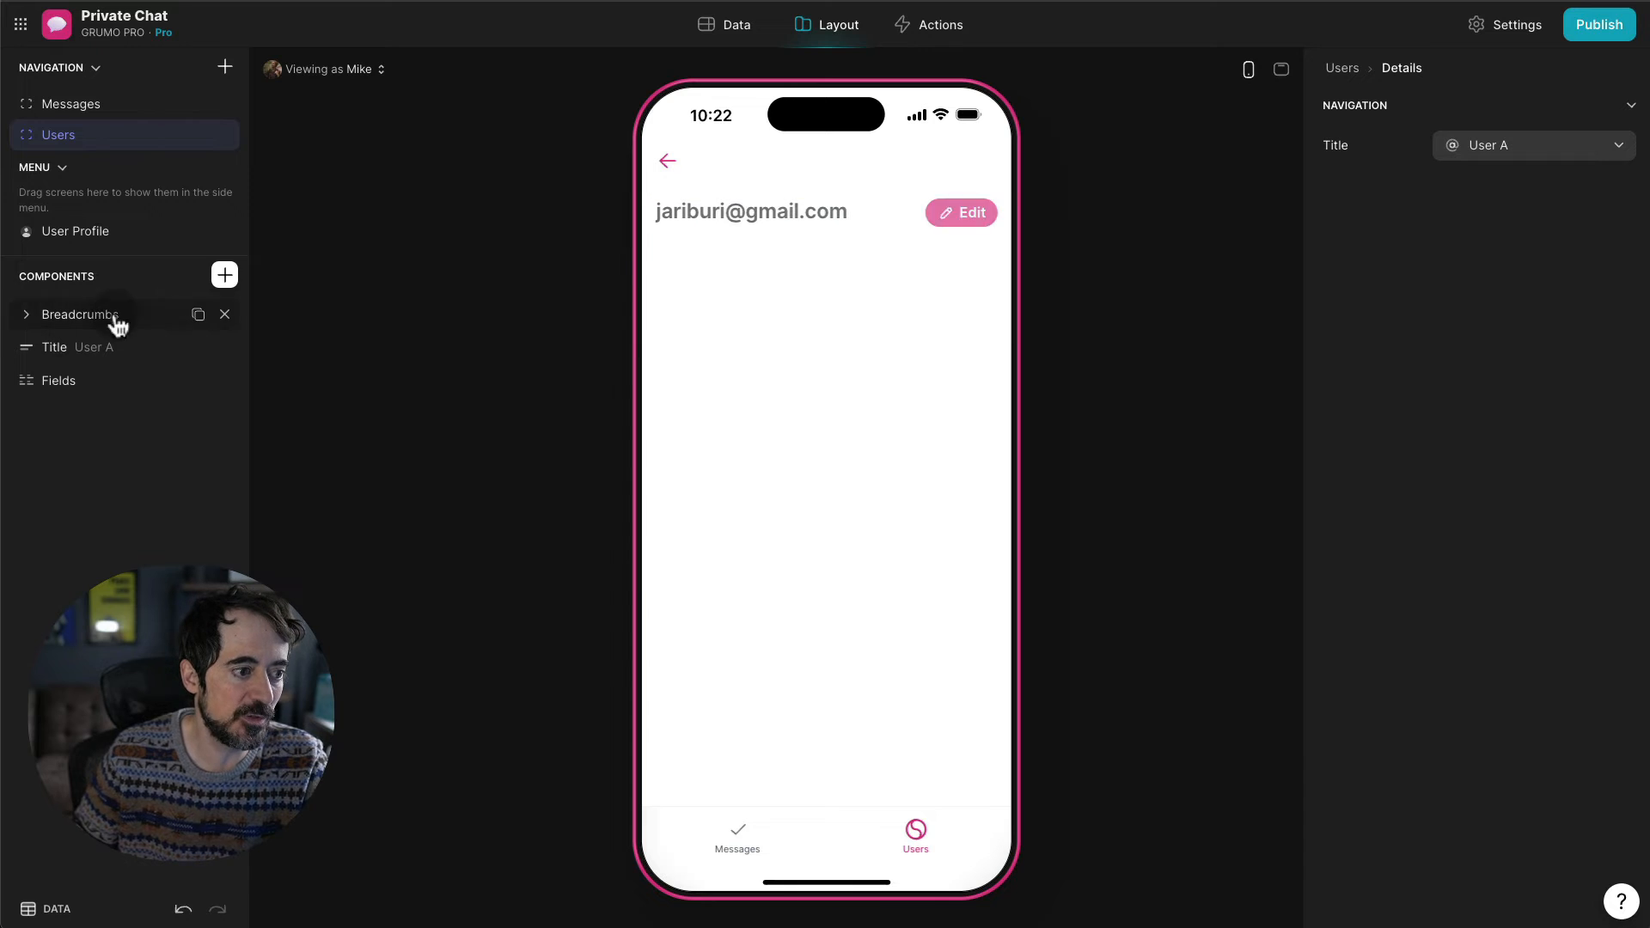
left_click(225, 315)
left_click(225, 314)
left_click(225, 315)
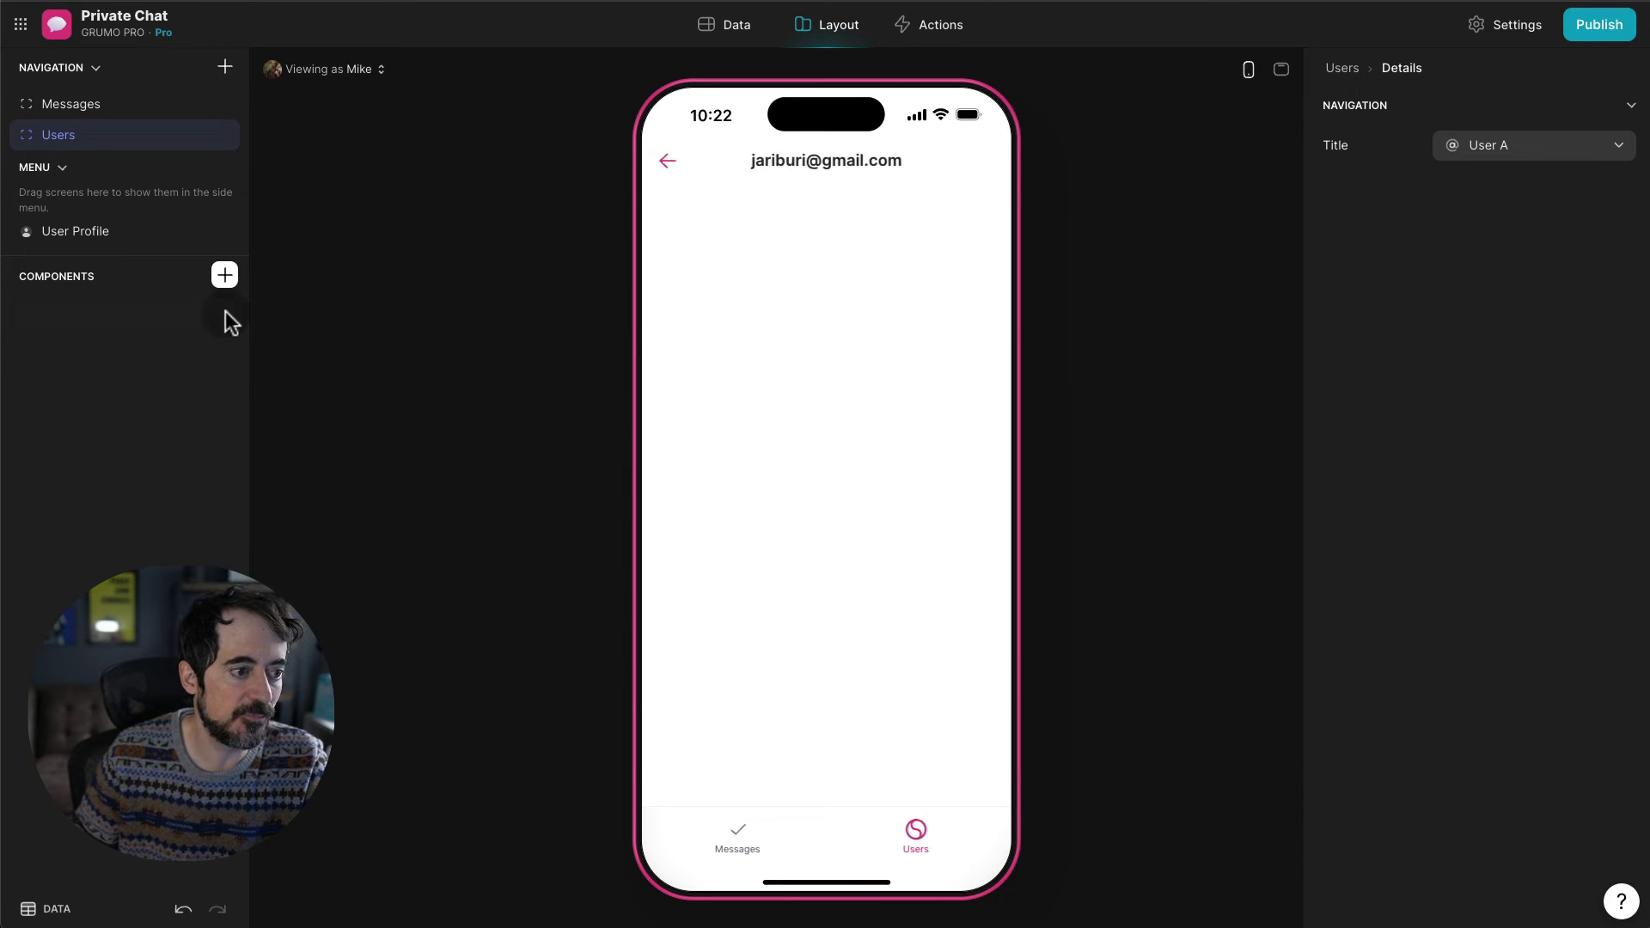
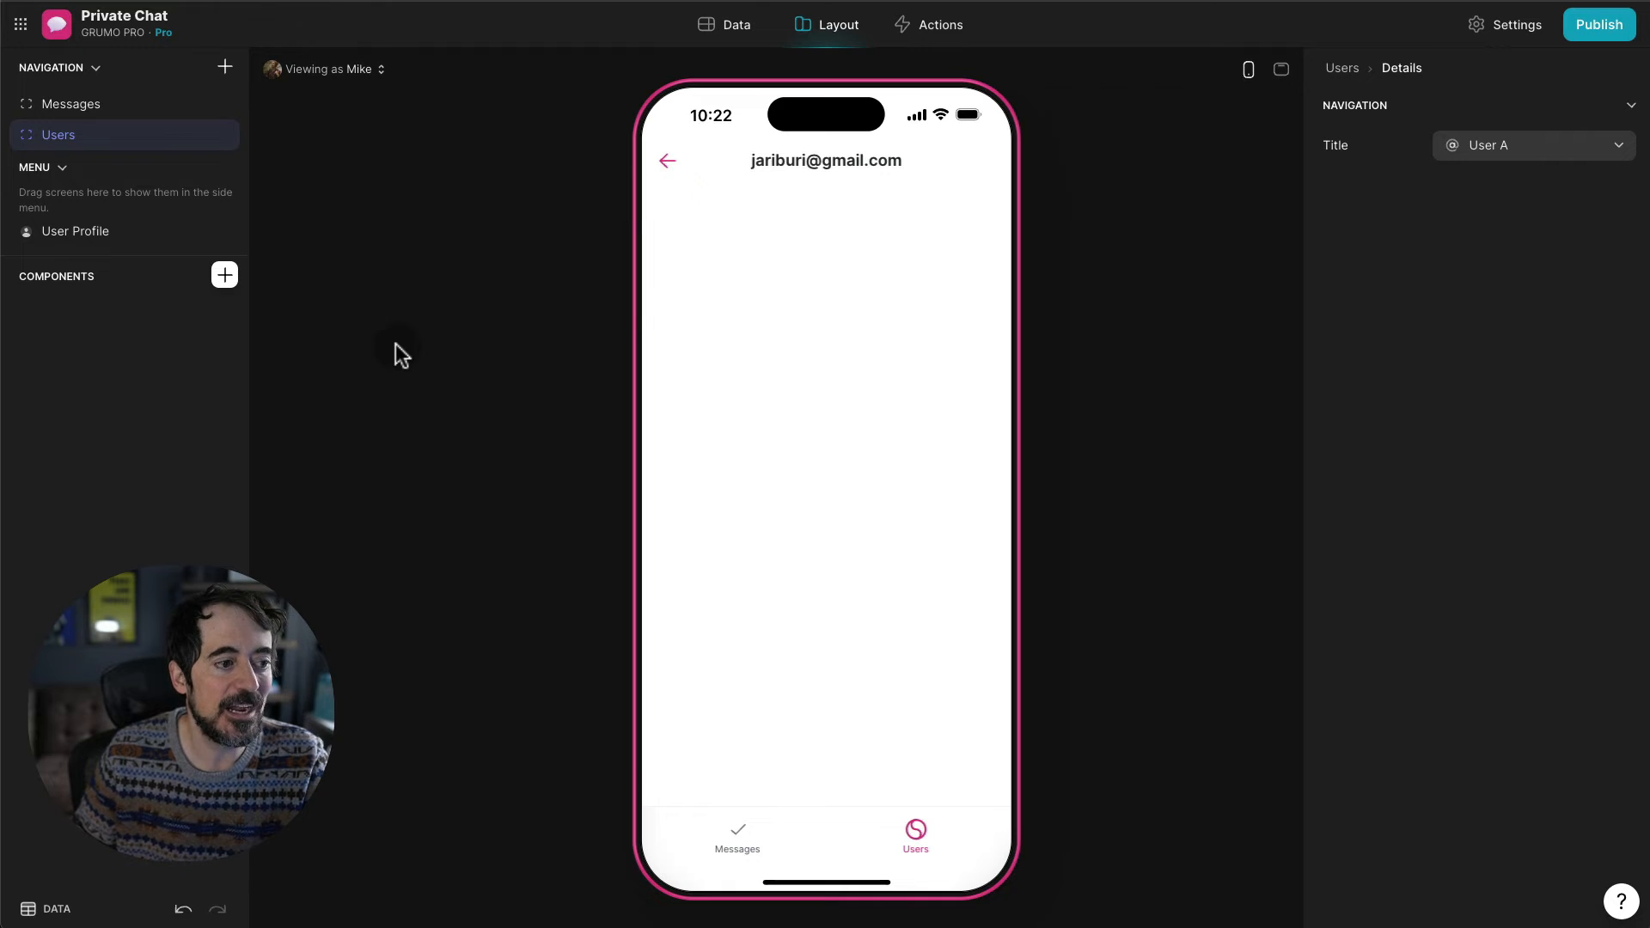
- Examine the columns of the Messages table and the Row ID column of the Chats table
left_click(746, 31)
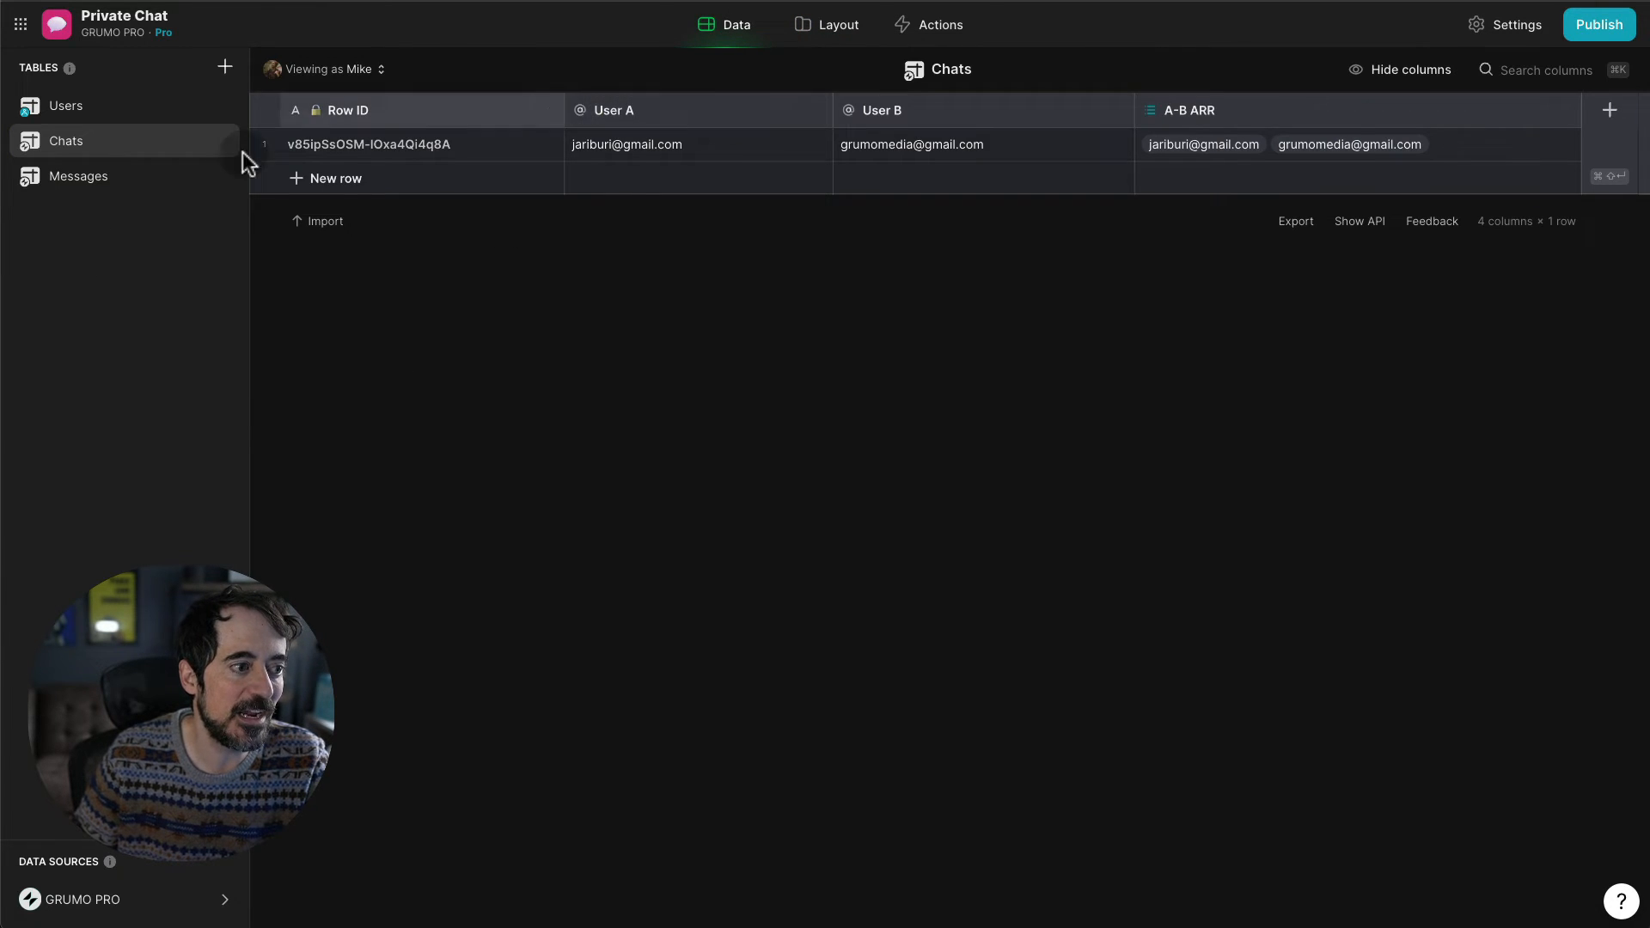
left_click(127, 179)
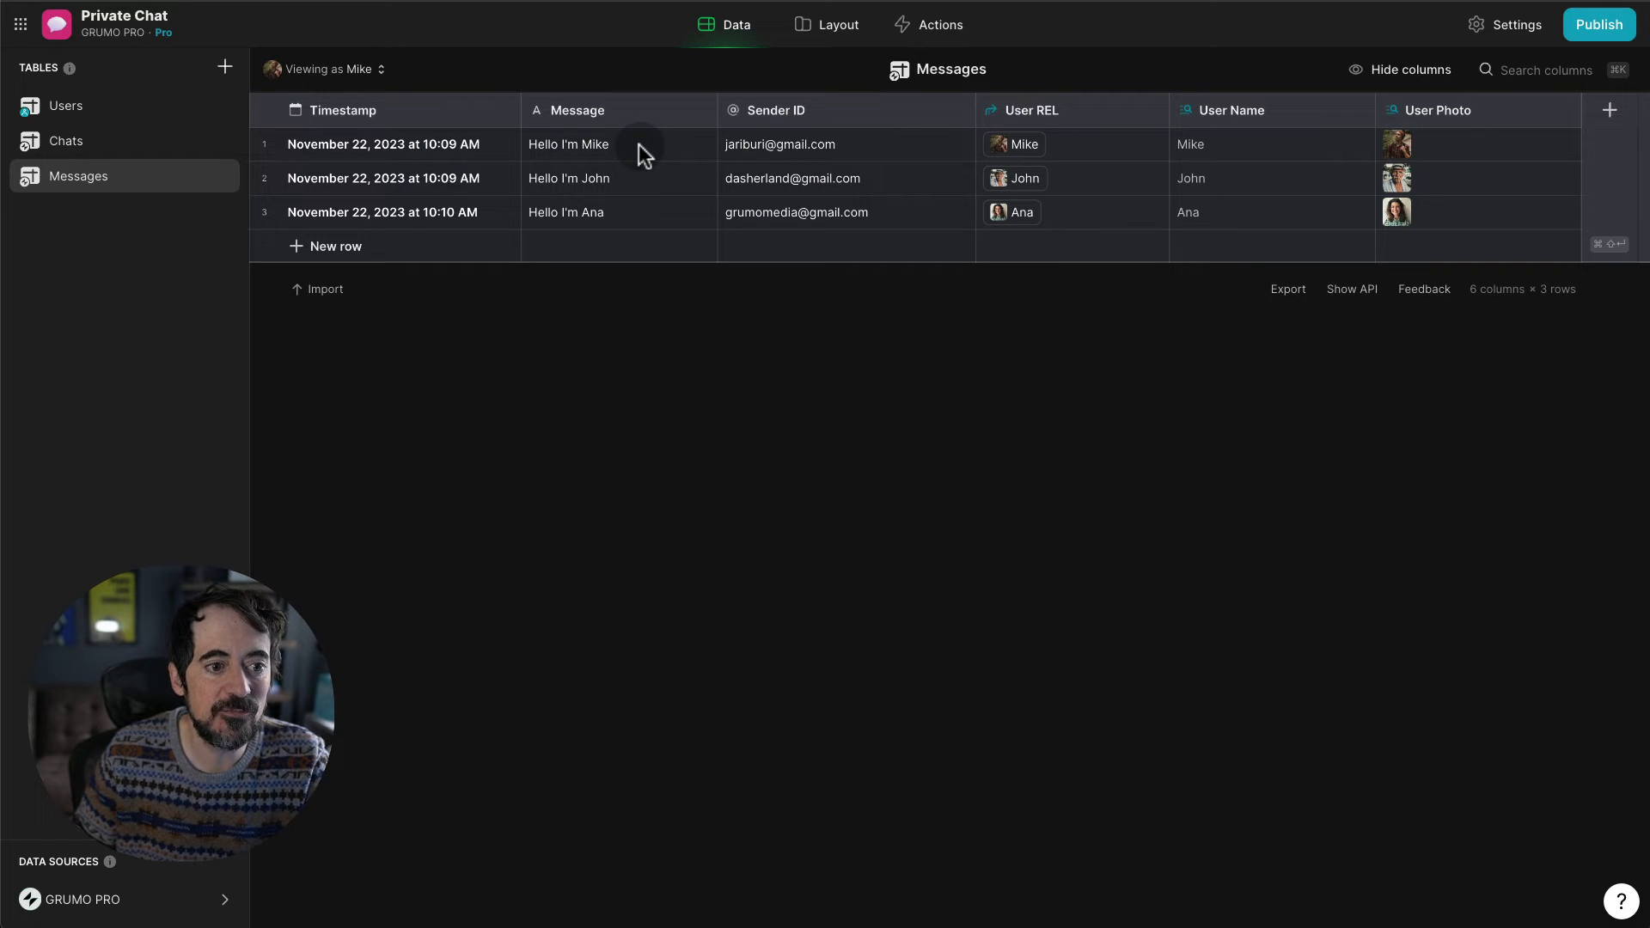
left_click(112, 146)
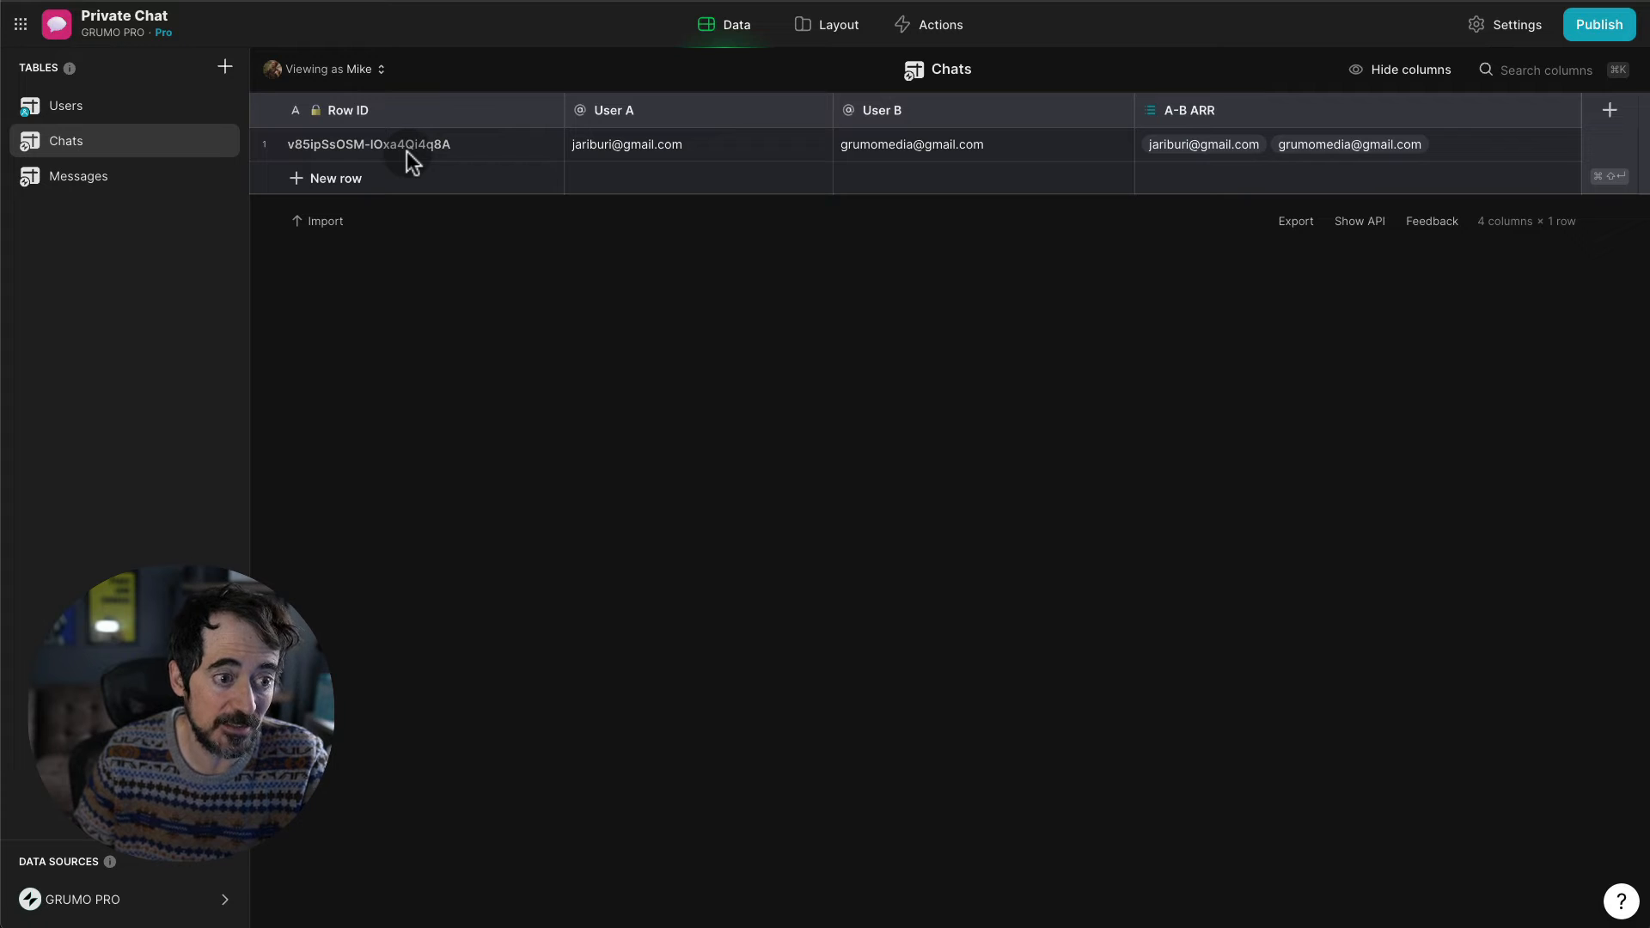
- Add a text column named Chat ID to the Messages table and make it the table's first column
left_click(118, 180)
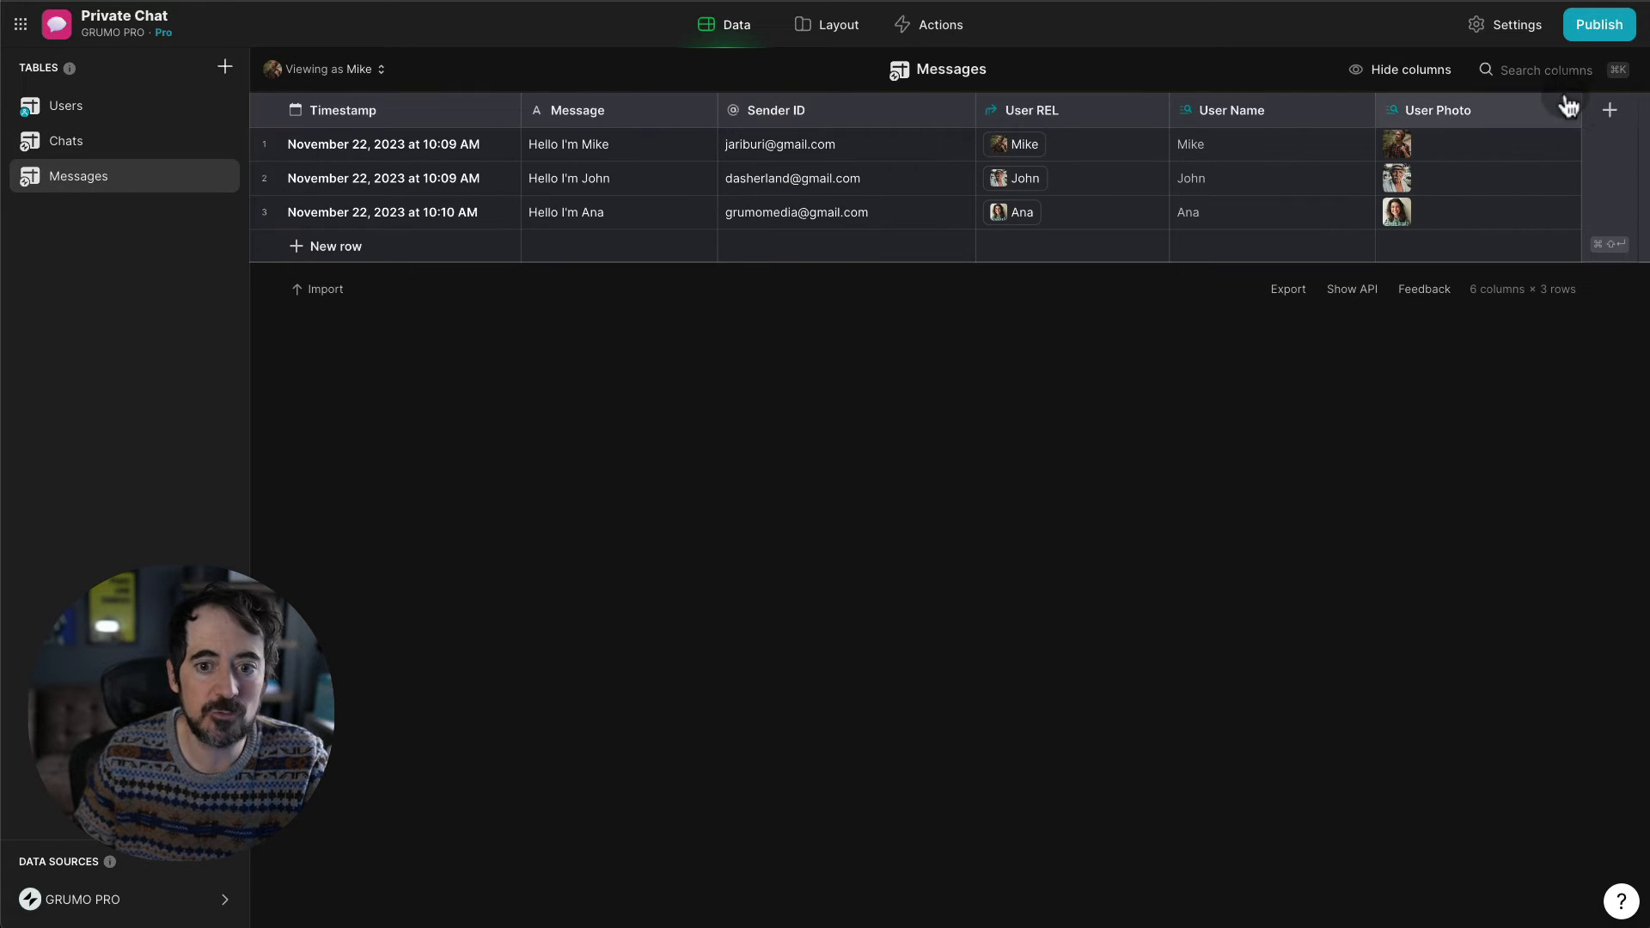
left_click(1611, 116)
type("Chat ID")
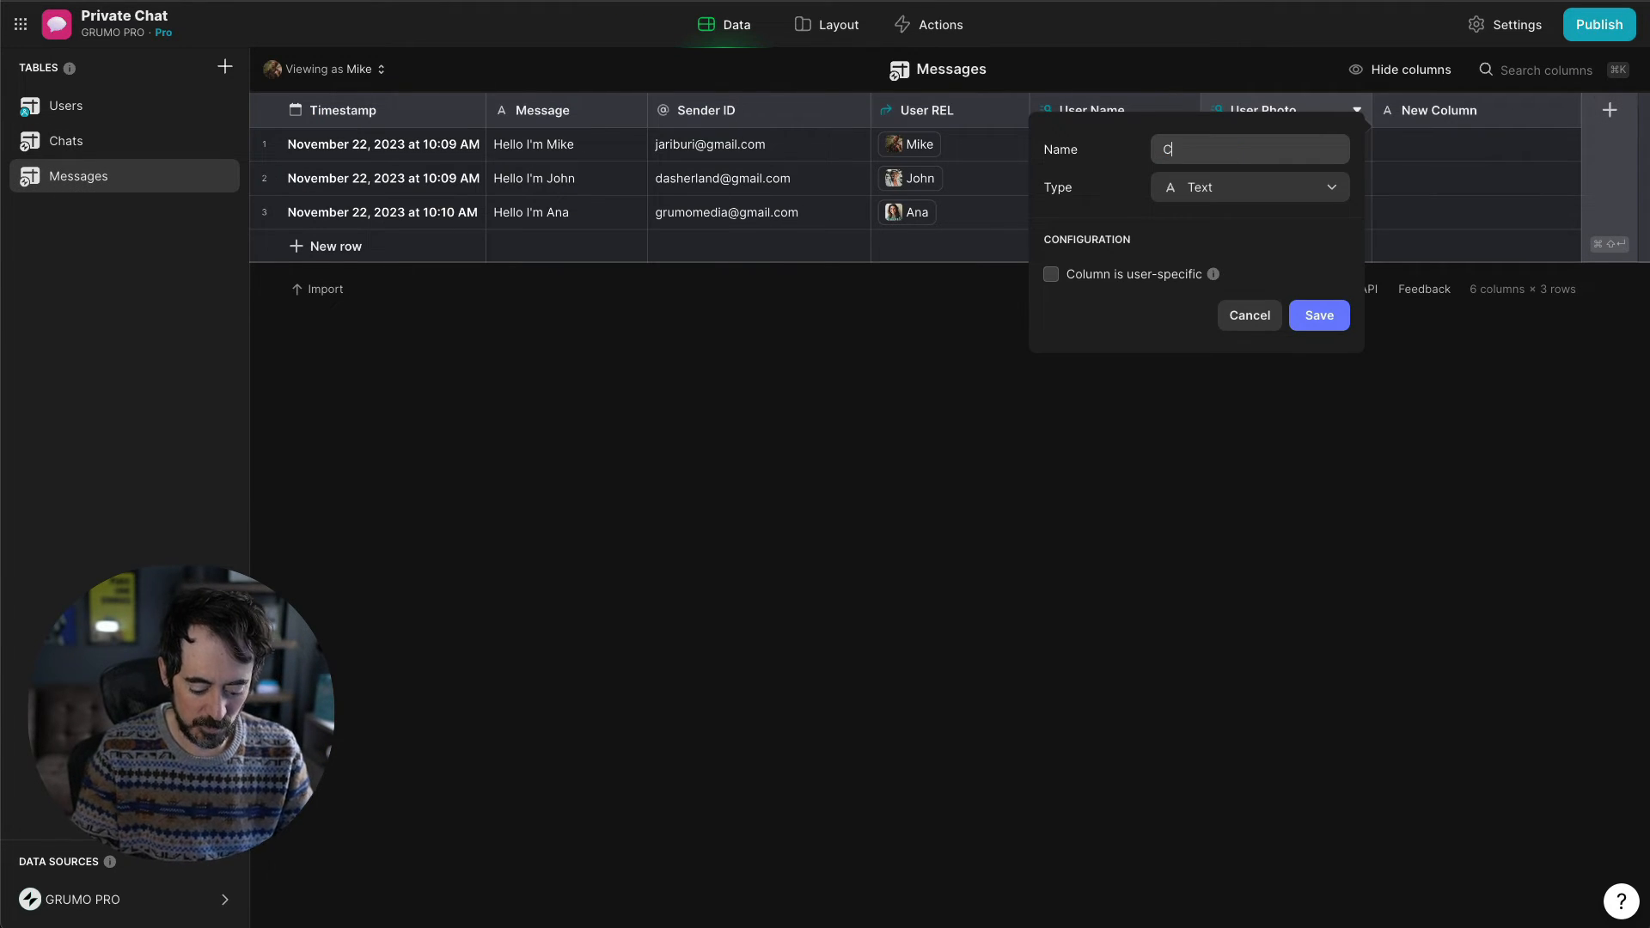
left_click(1320, 316)
left_click_drag(1477, 117, 431, 172)
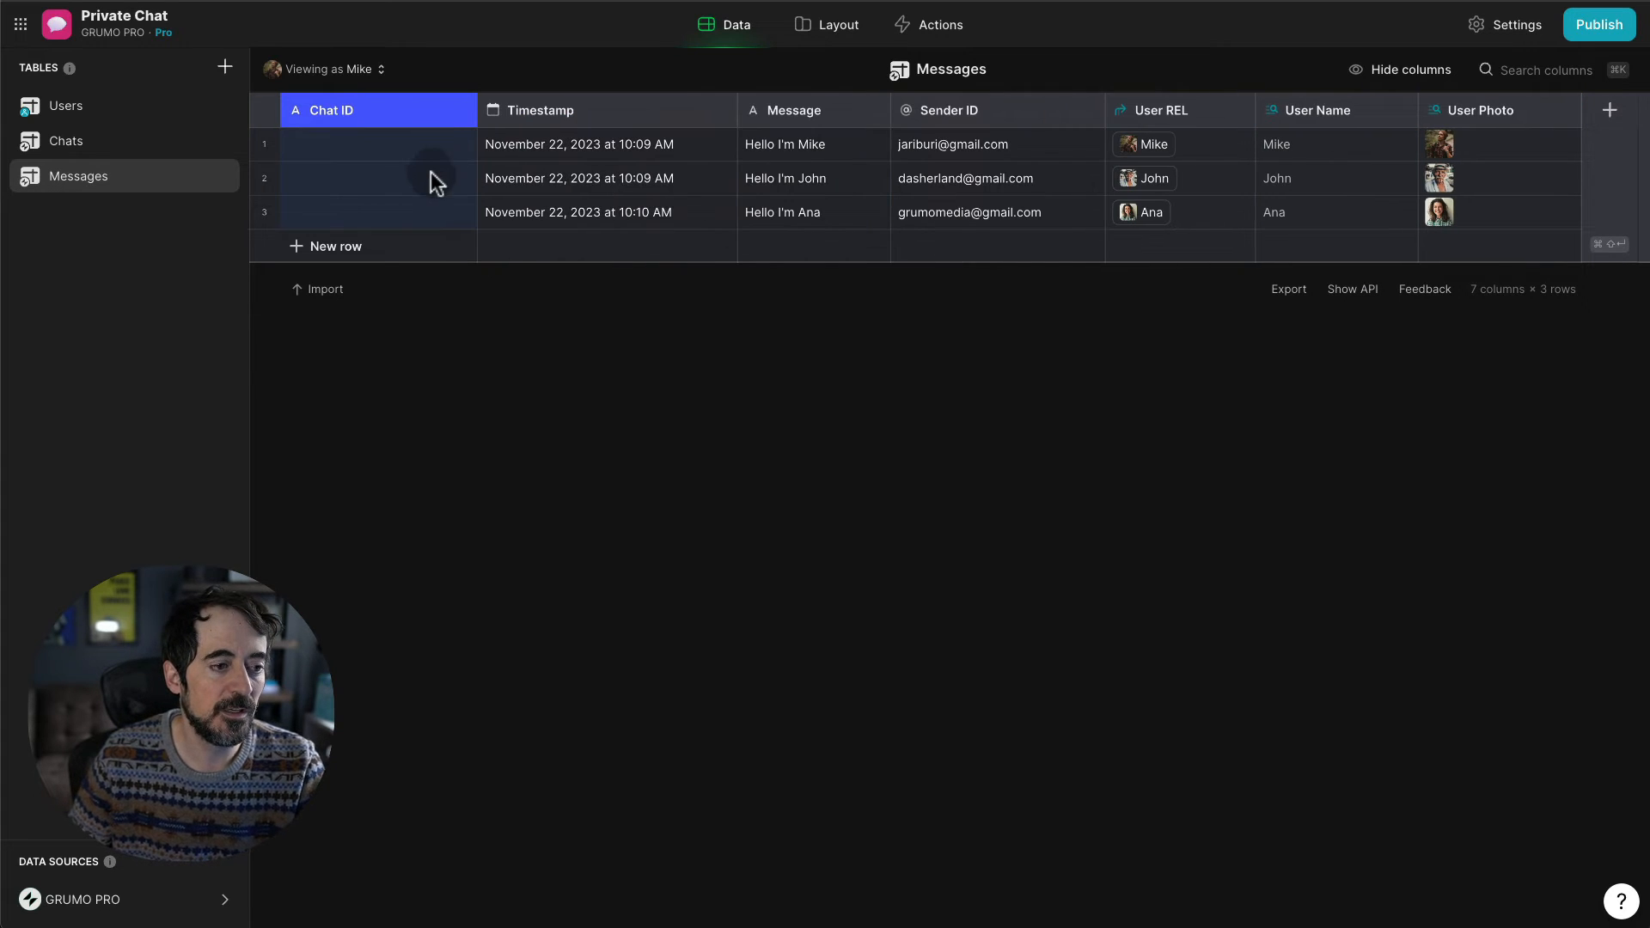
- Delete all existing rows from the Messages table
left_click(266, 112)
key("Delete")
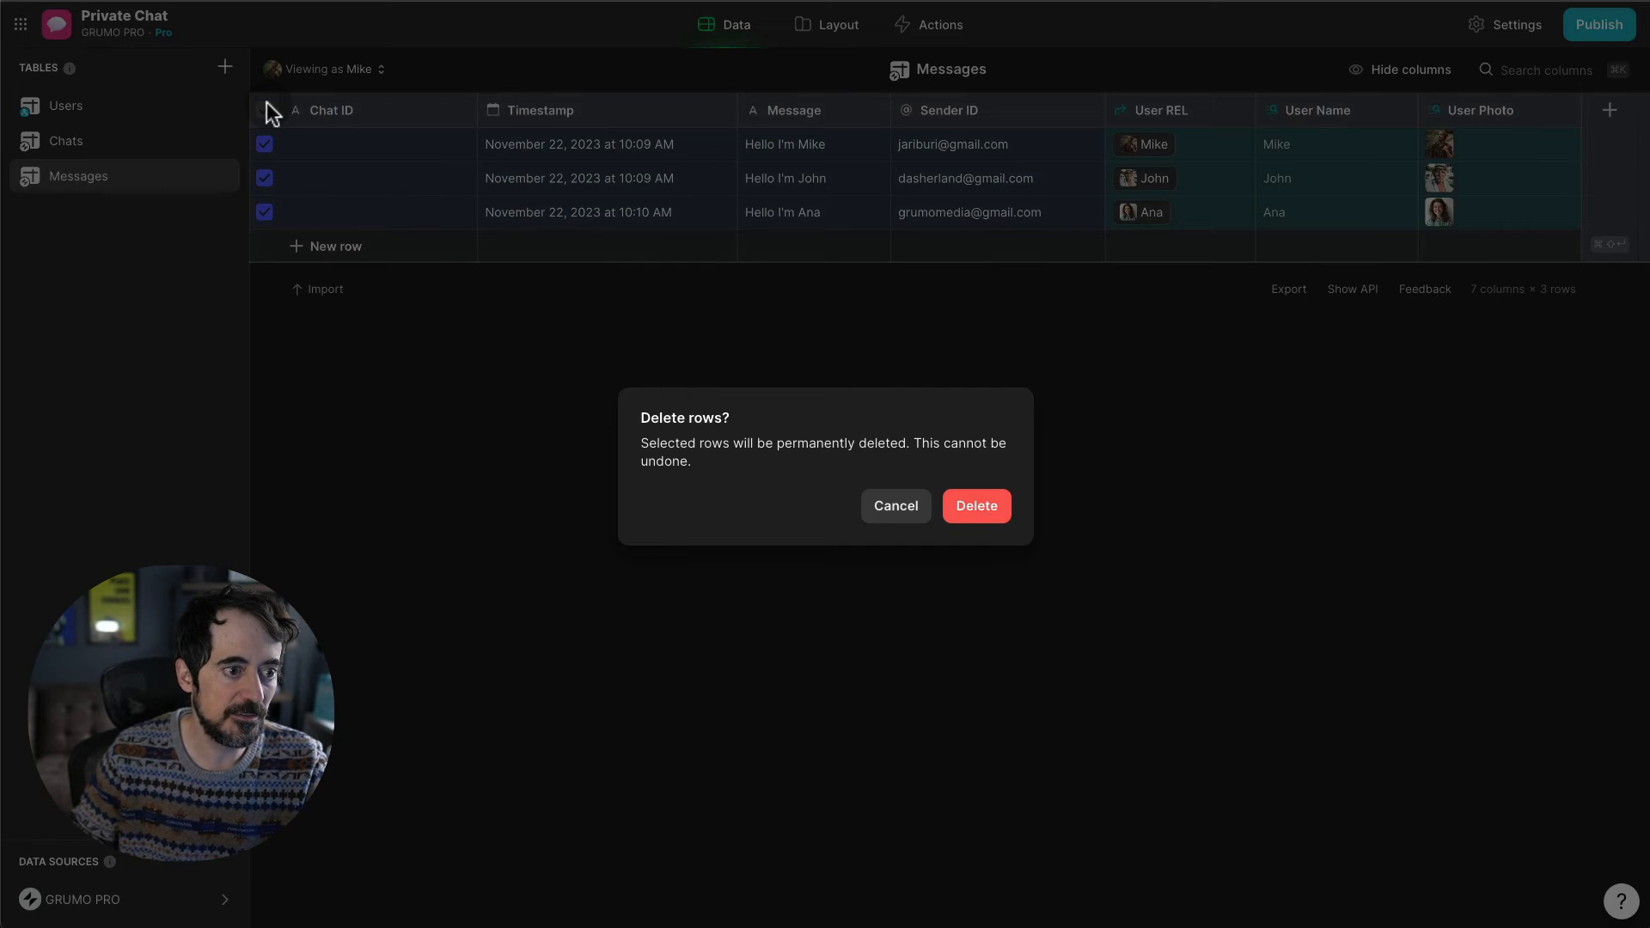
key("Return")
- Add a Relation column named Messages REL to the Chats table, matching Row ID to Chat ID in Messages with Match multiple enabled
left_click(77, 141)
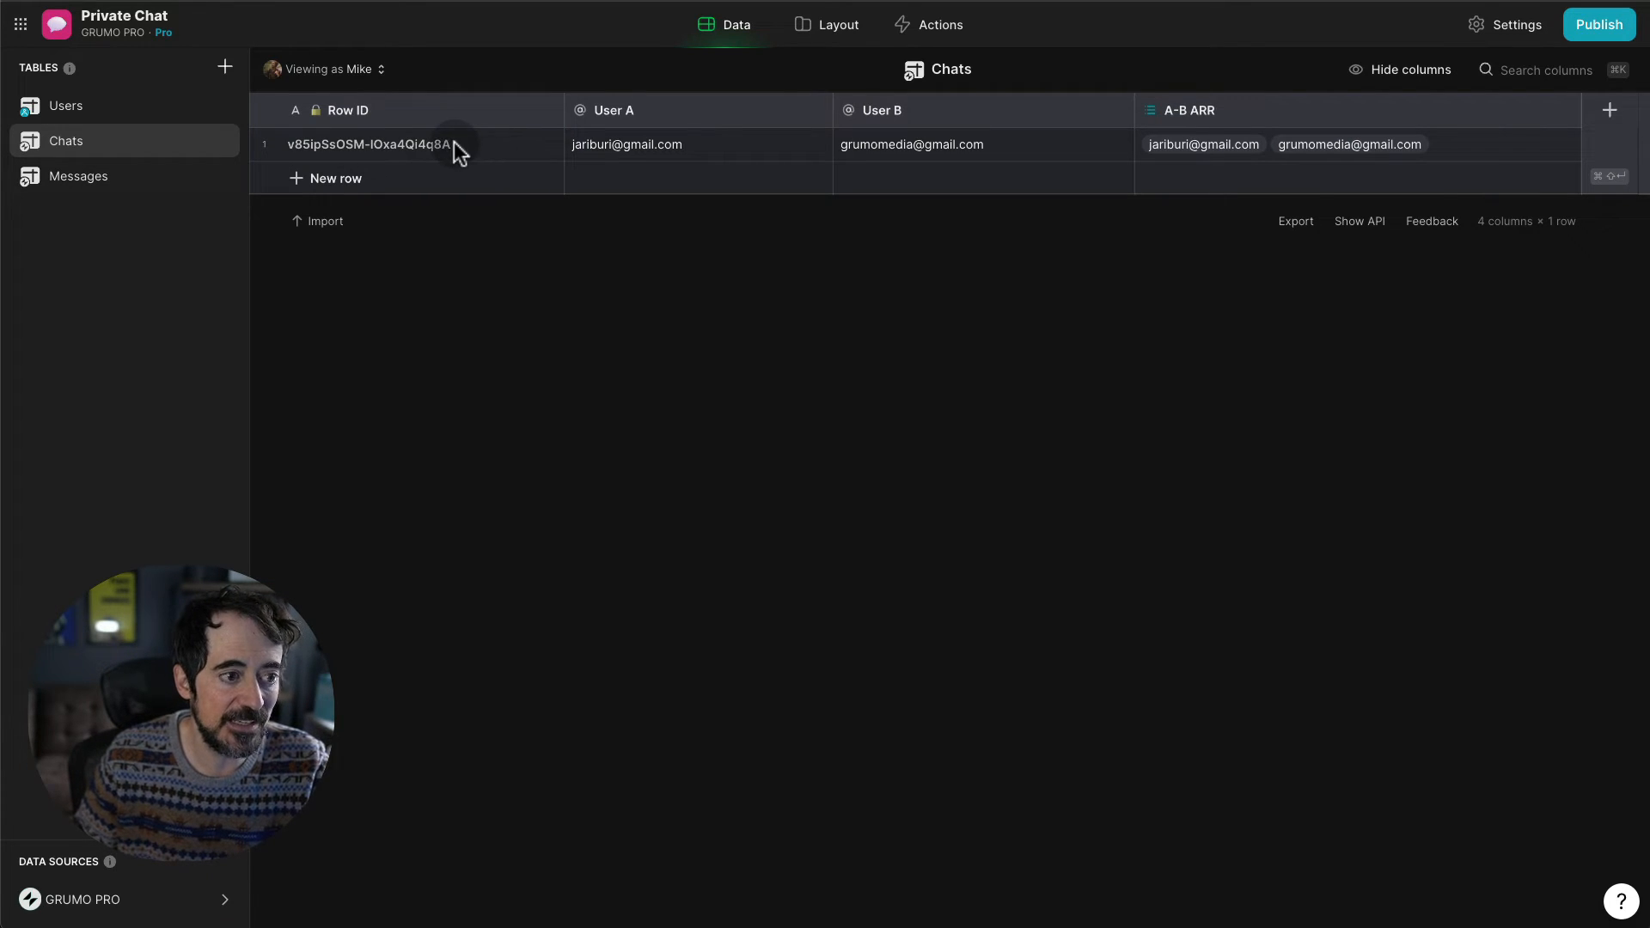
left_click(1610, 110)
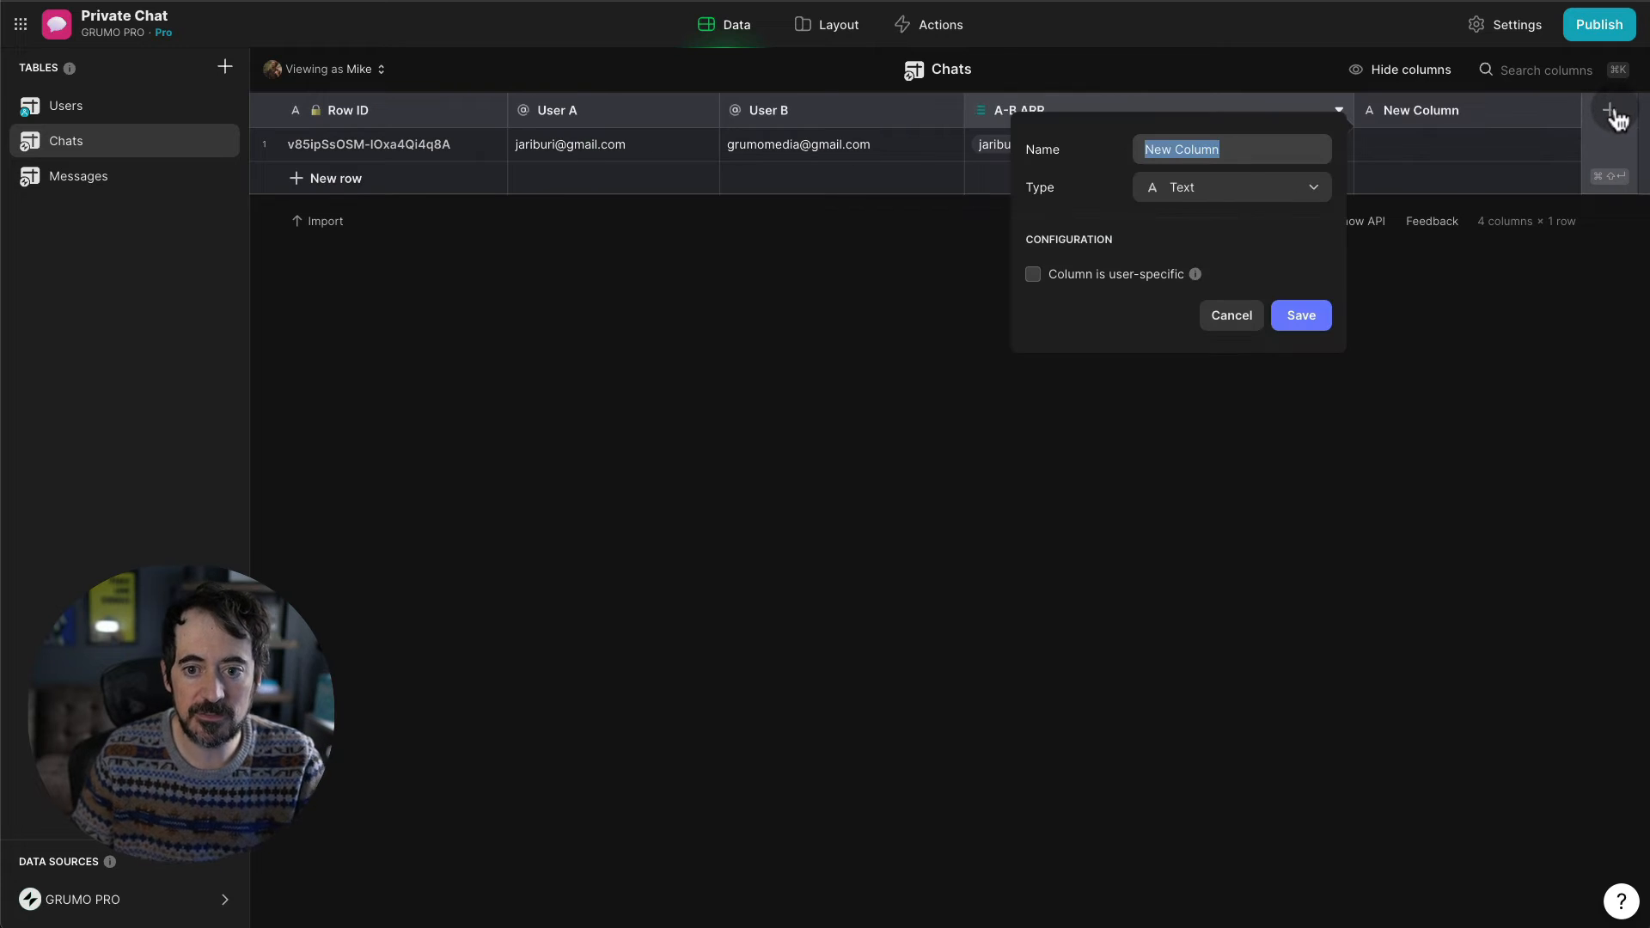
type("Messa")
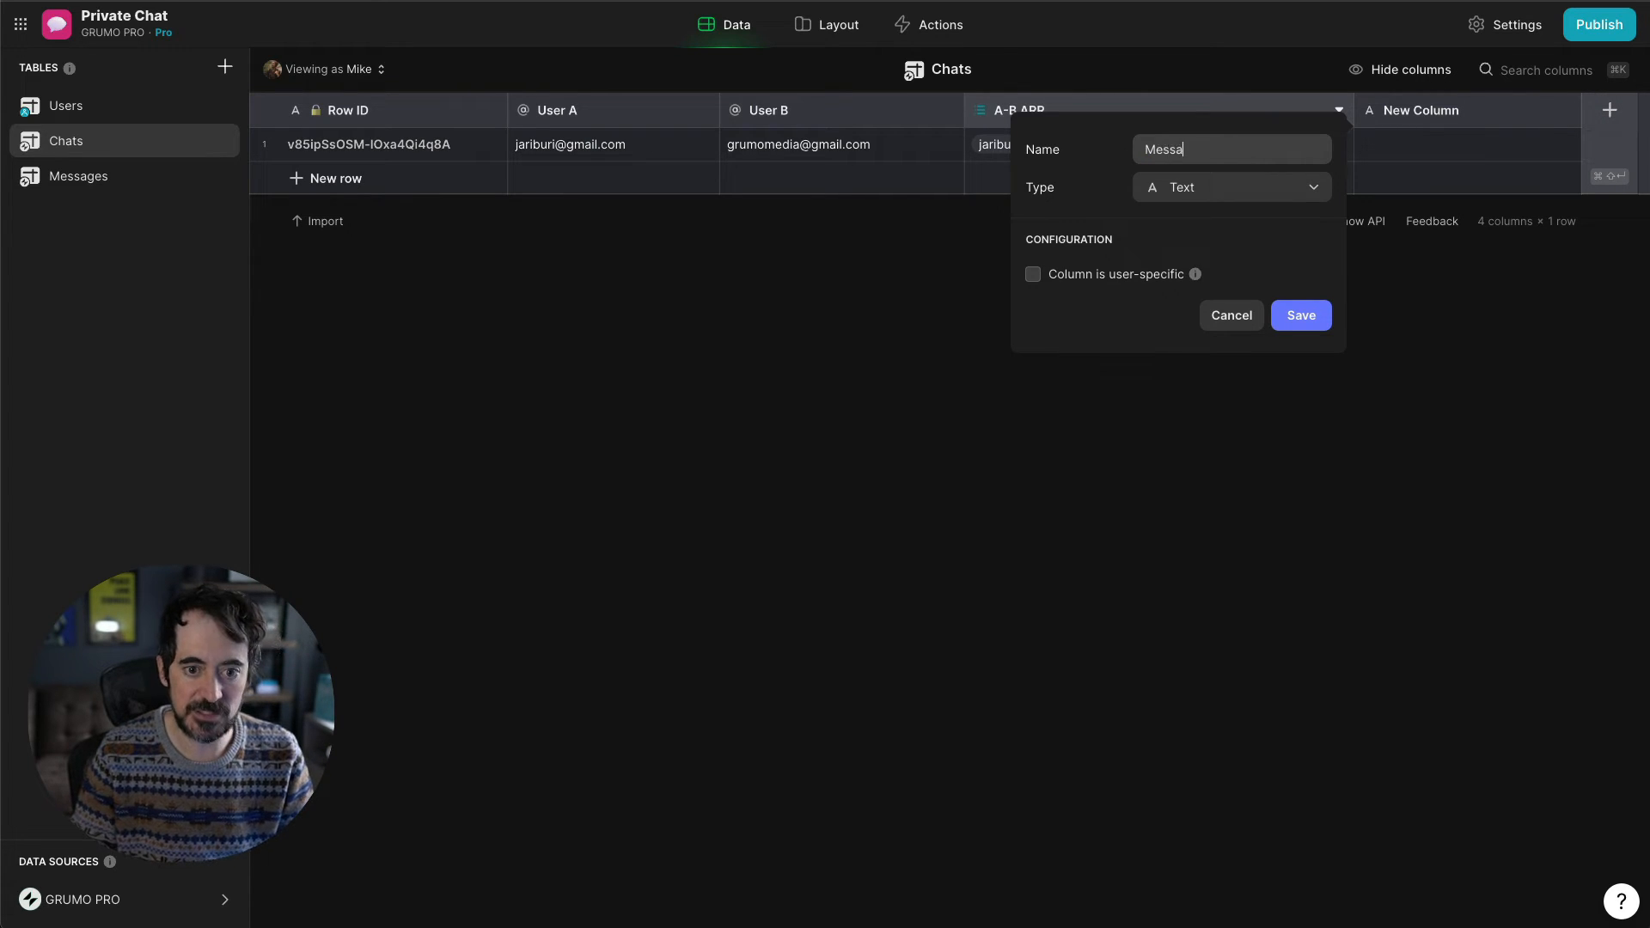
type("ges REL")
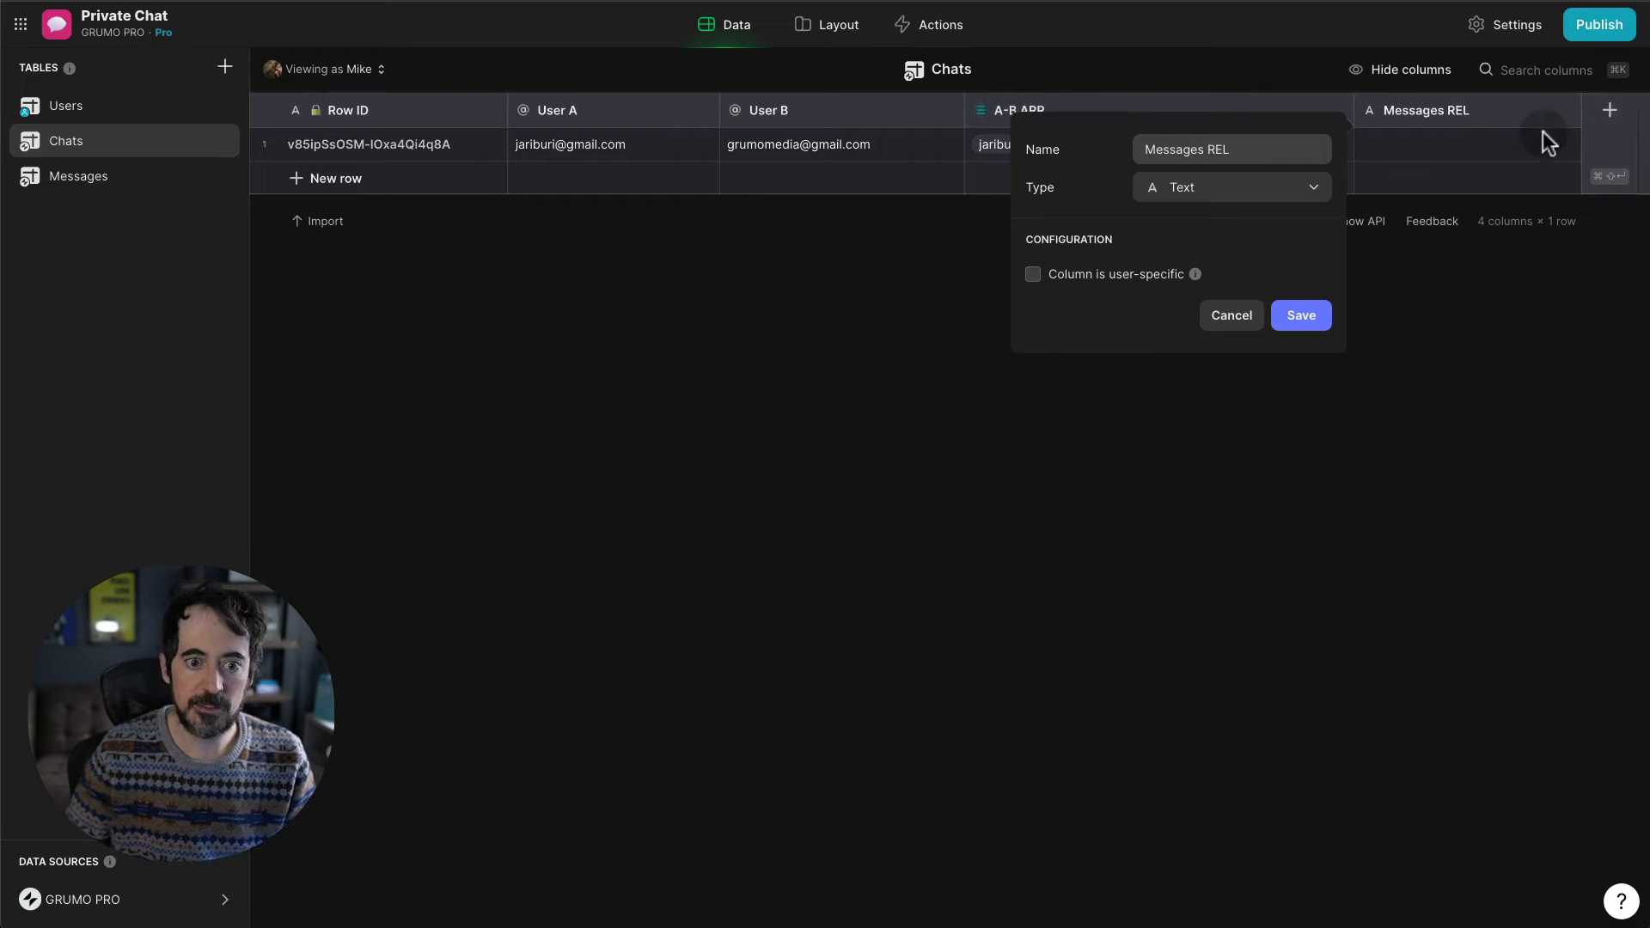
left_click(1237, 188)
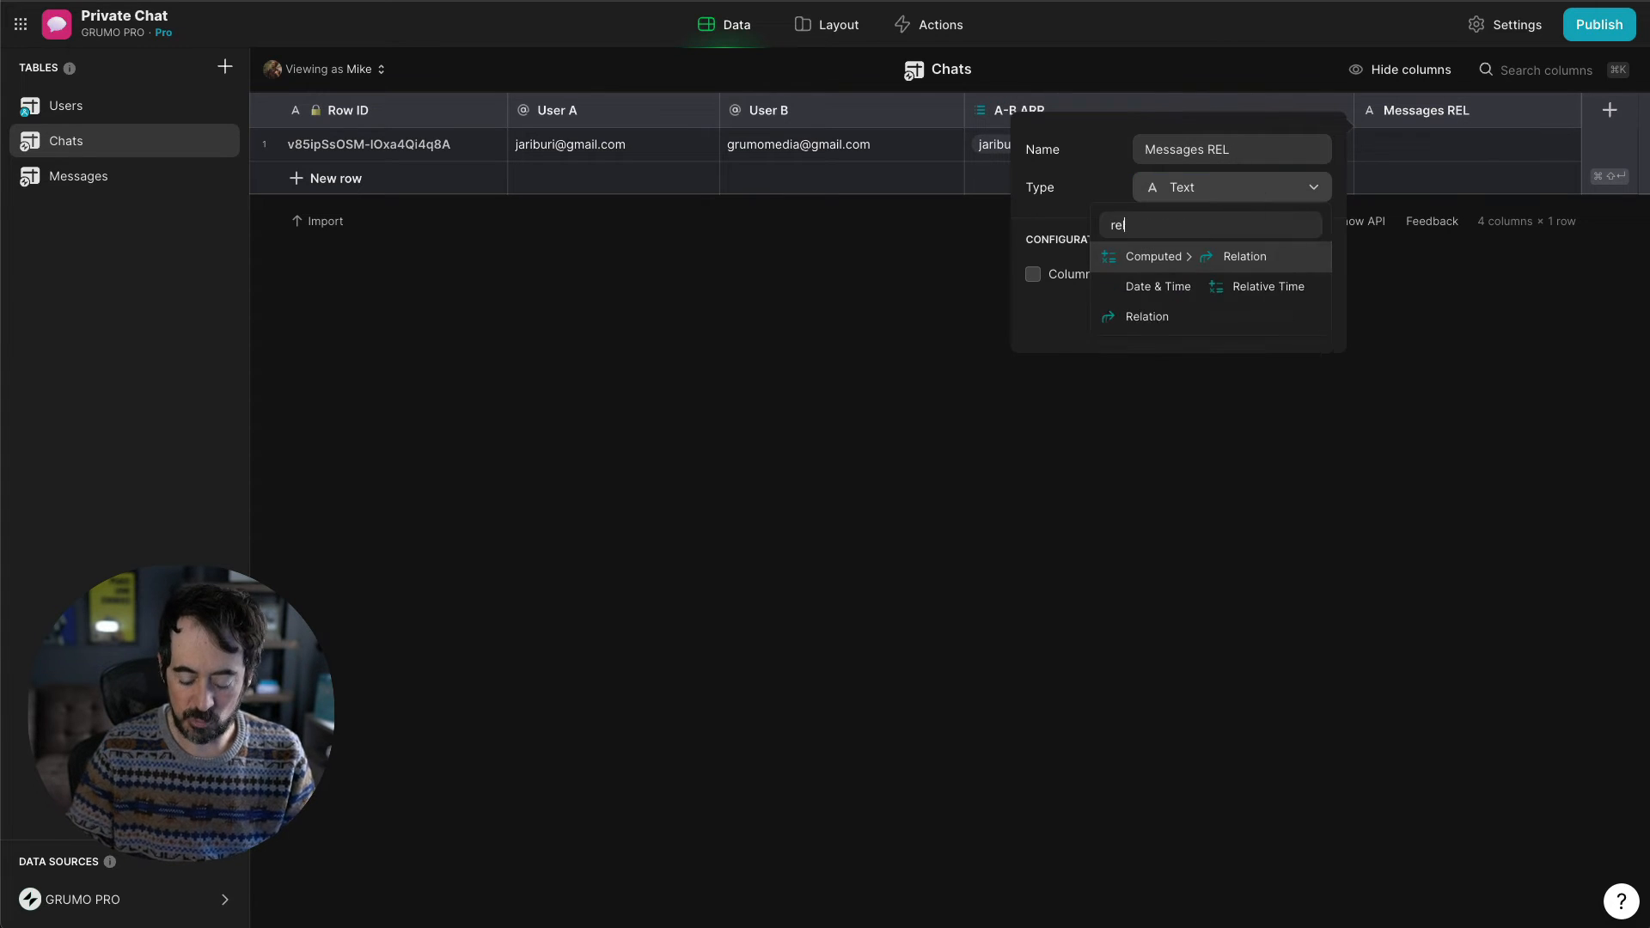
left_click(1238, 252)
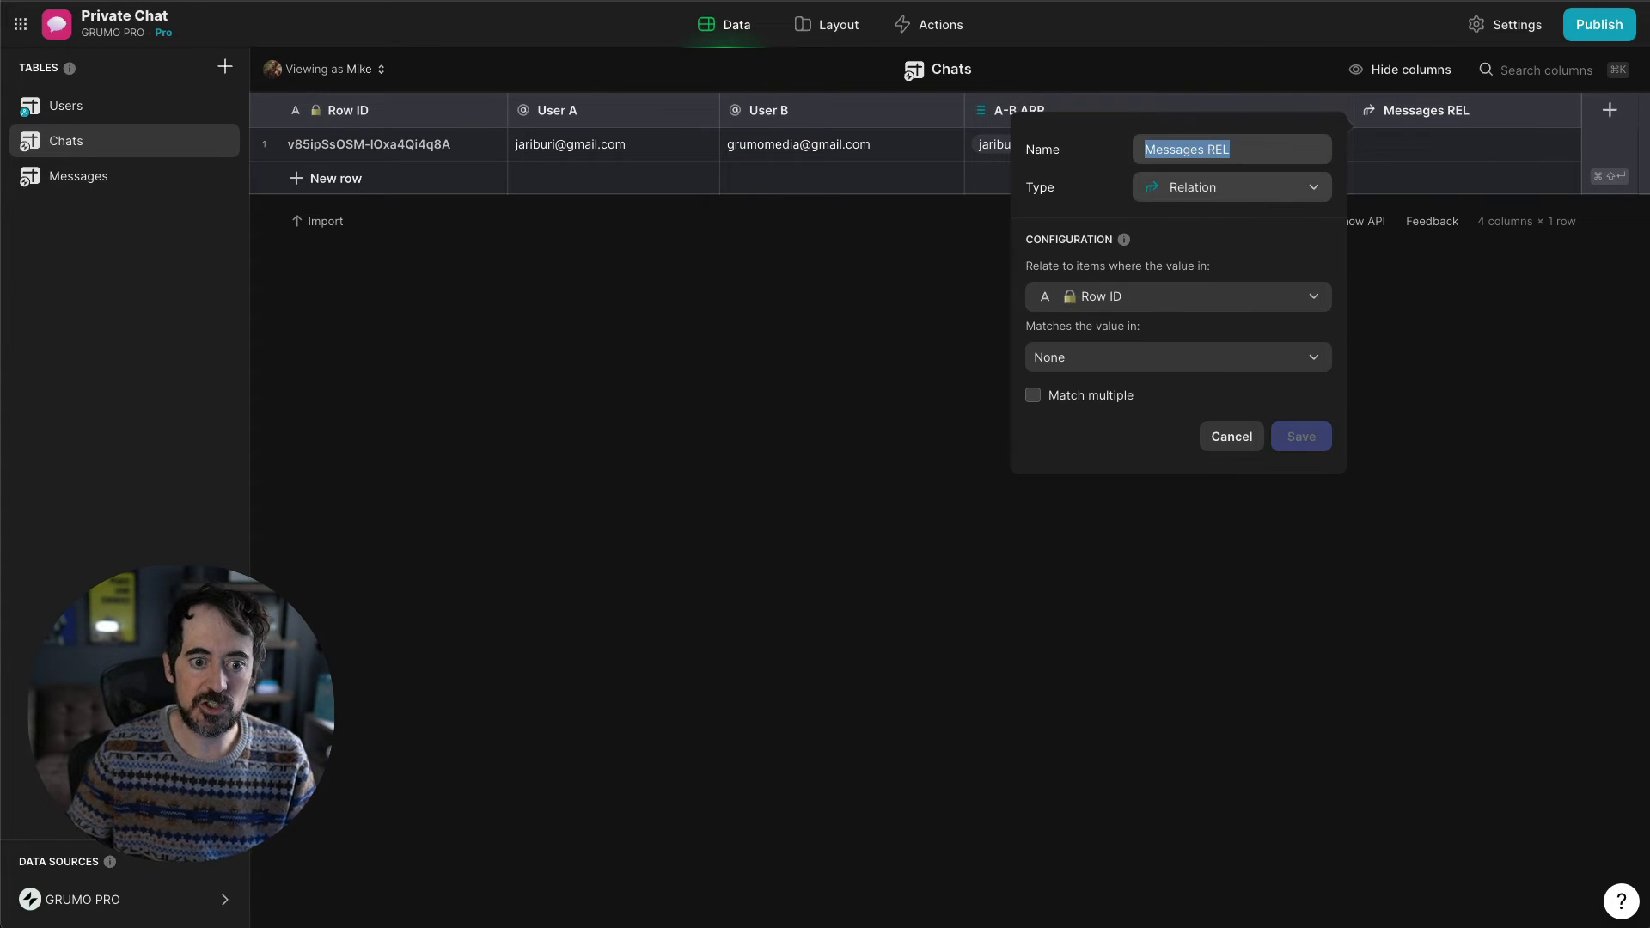
left_click(1109, 409)
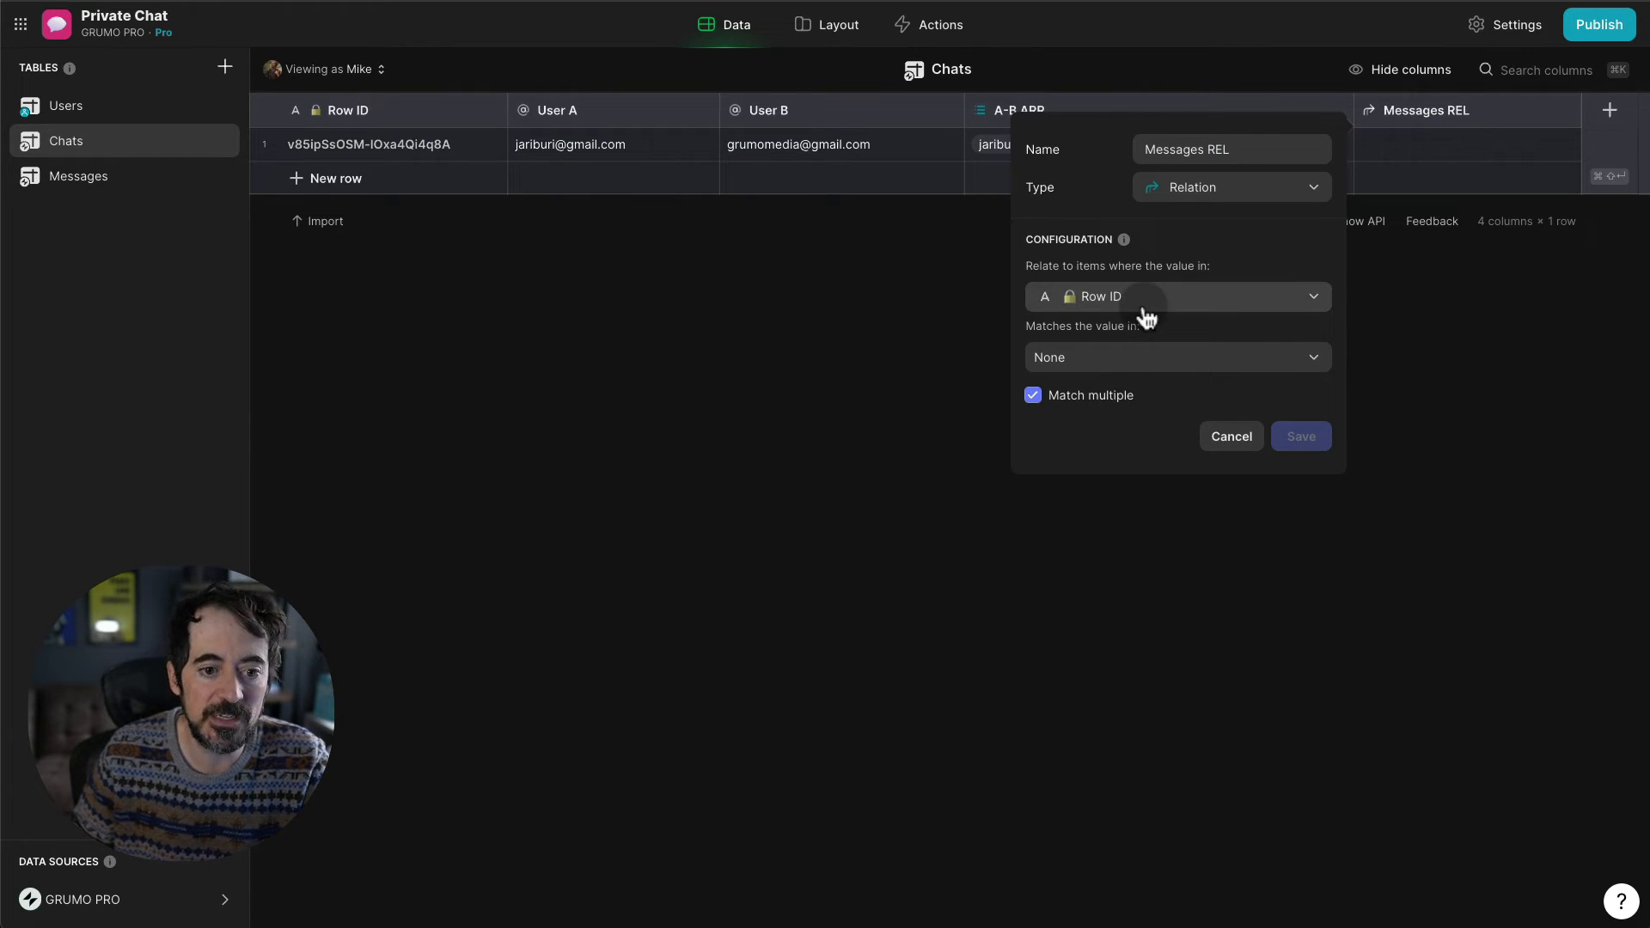
left_click(1200, 370)
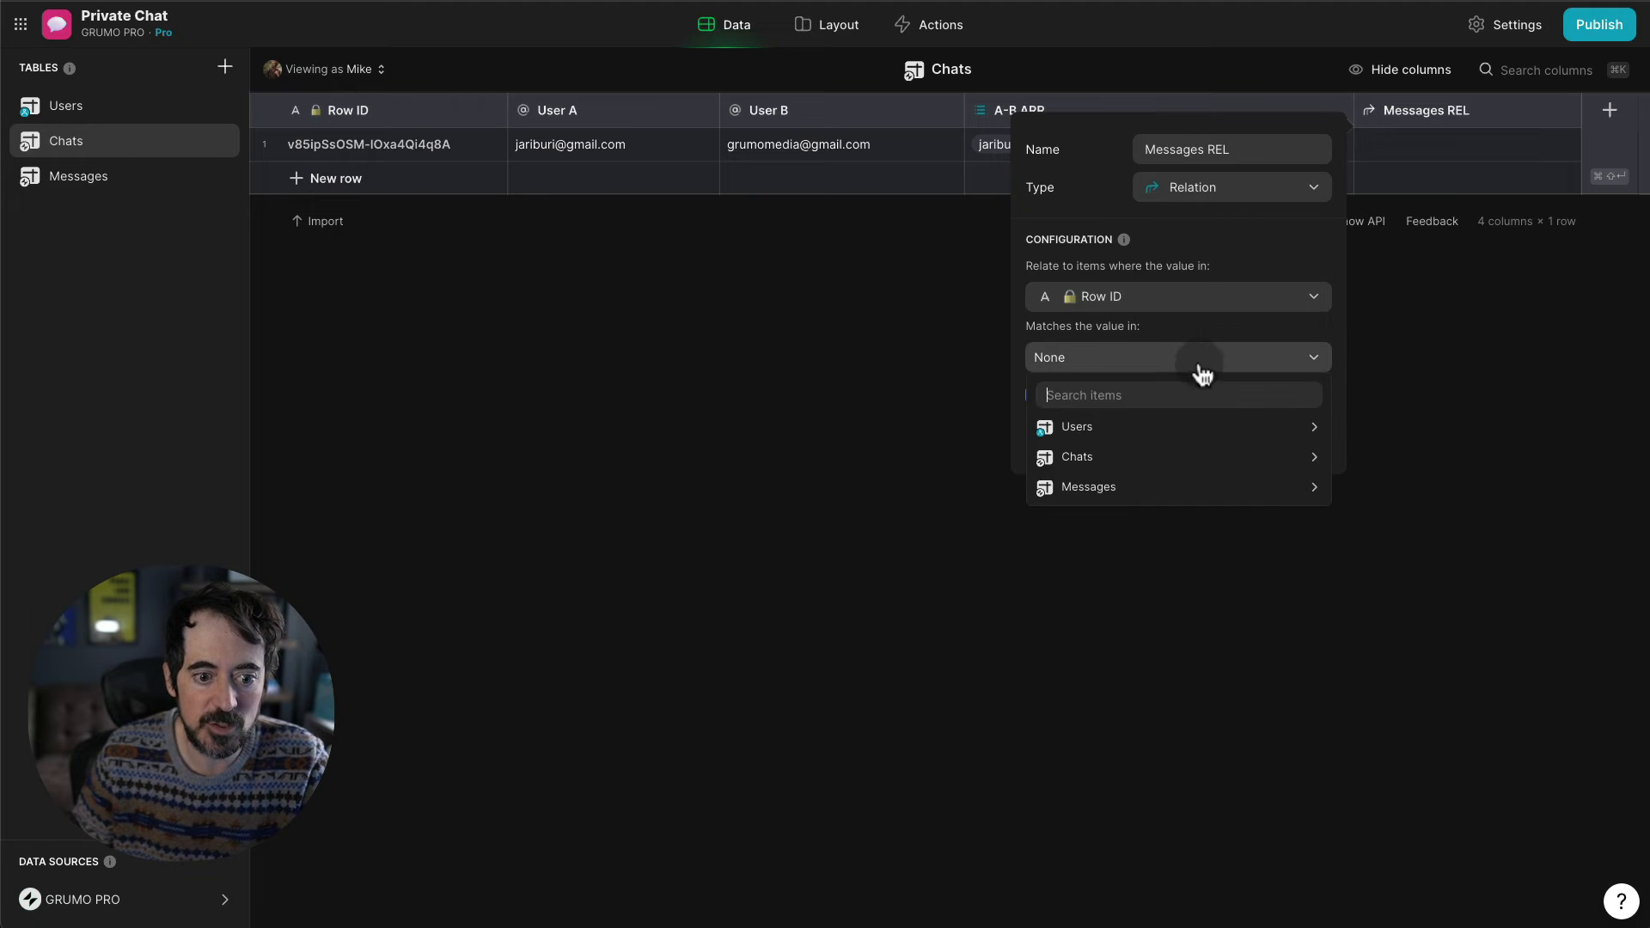
mouse_move(1179, 492)
left_click(1404, 488)
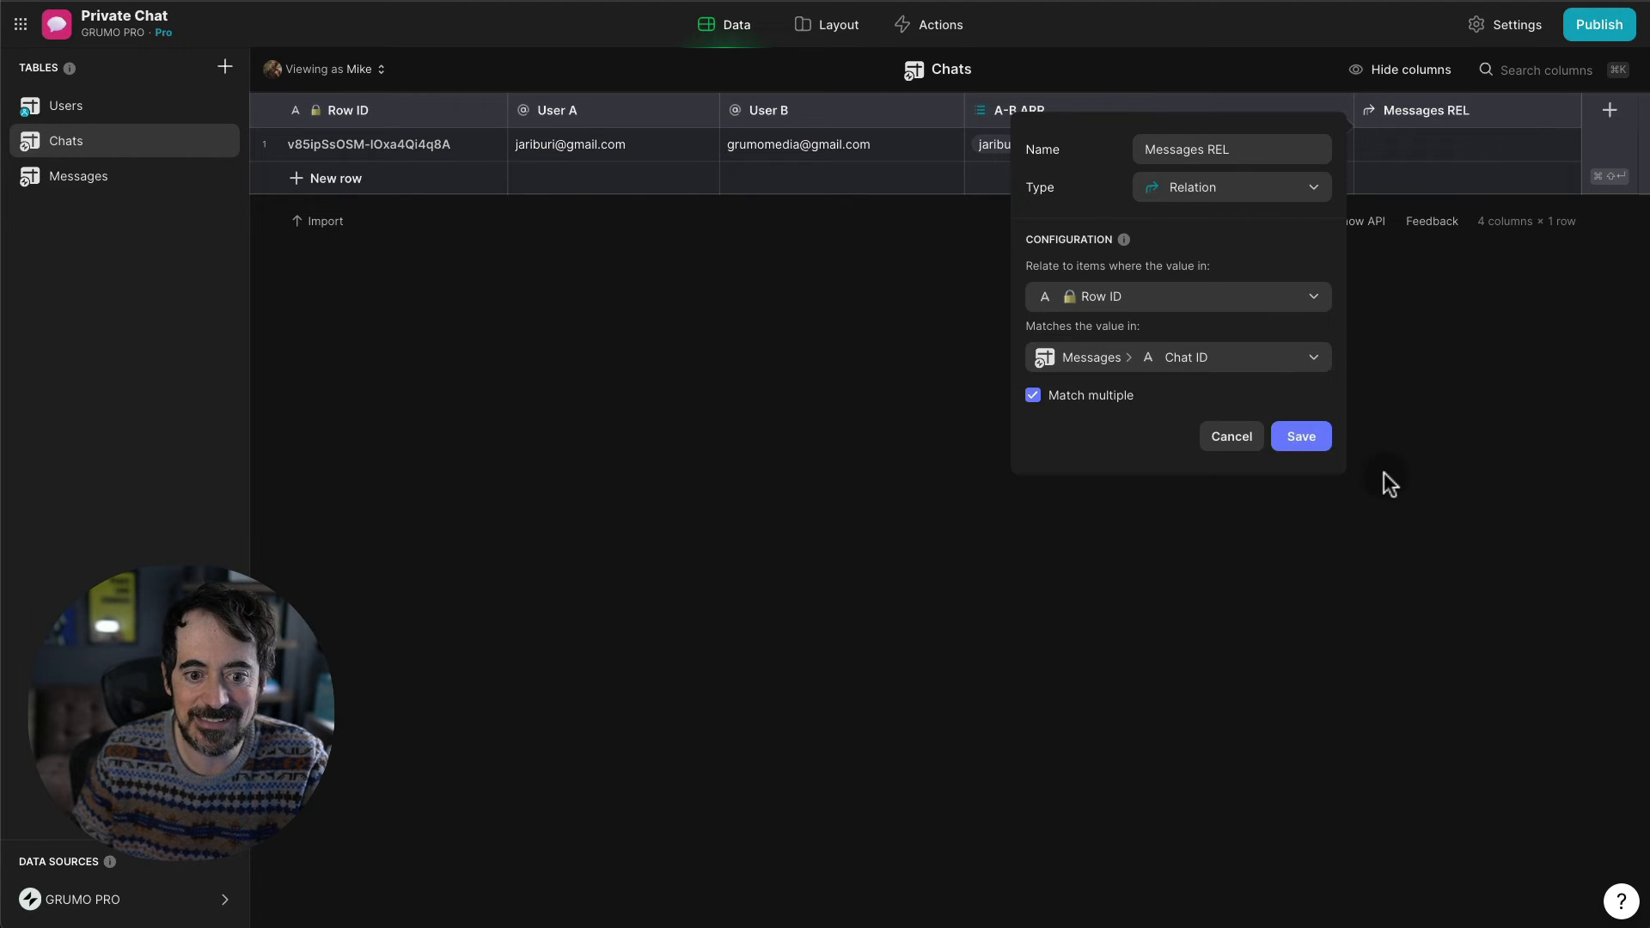
left_click(1317, 440)
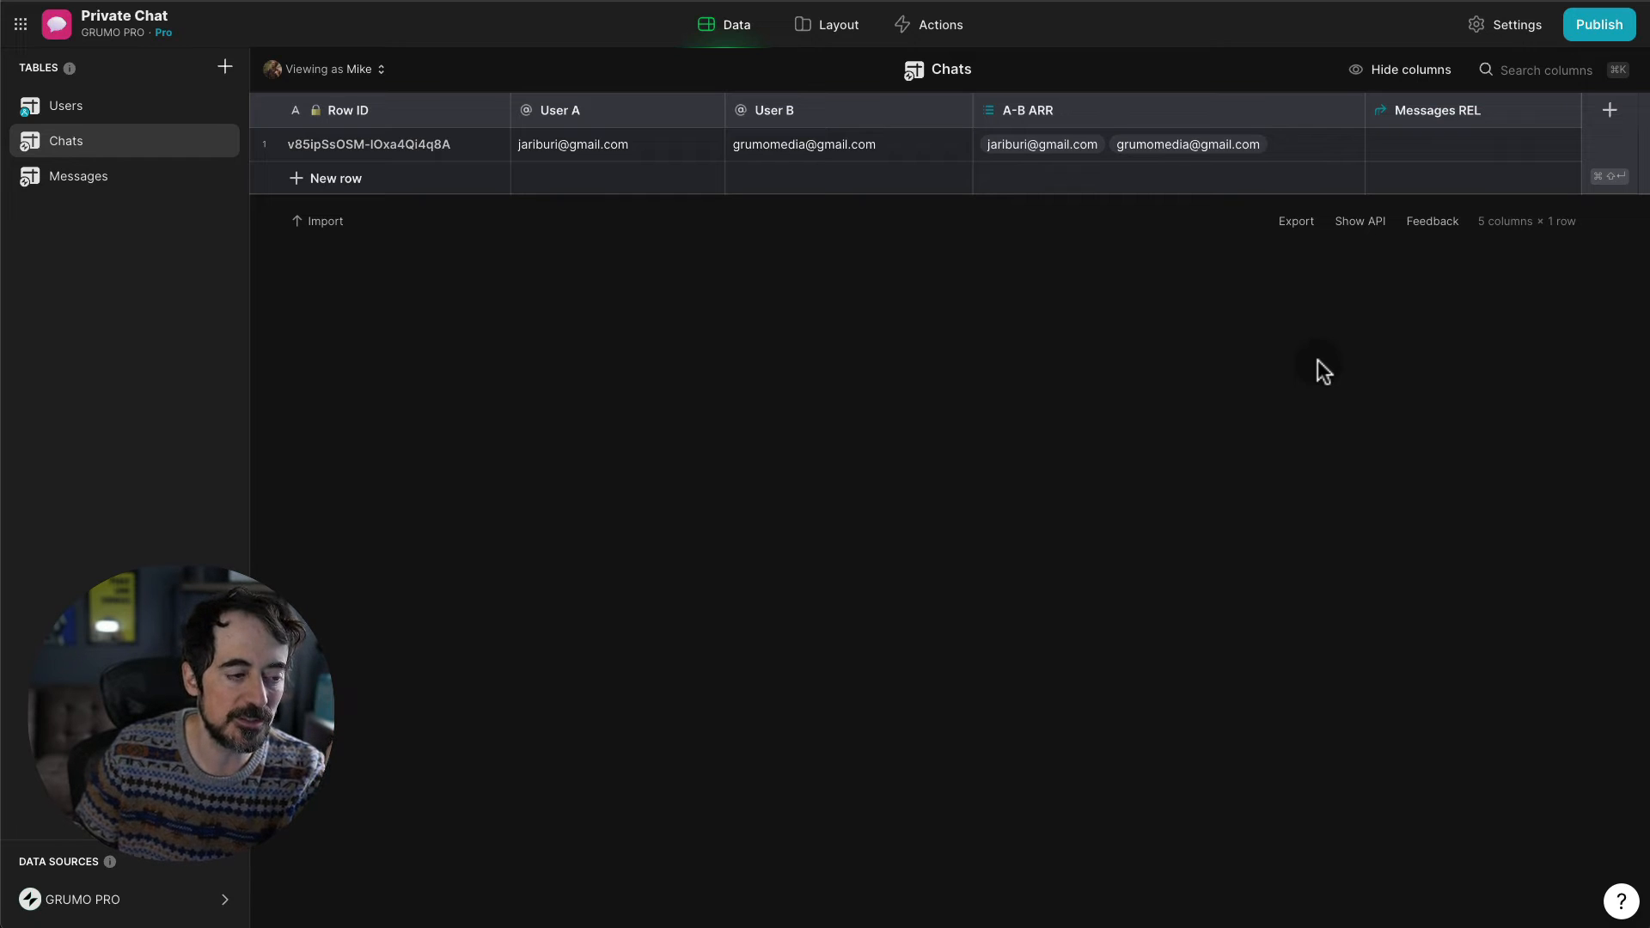
- Give the chat's details screen the custom title "Private Chat"
left_click(851, 35)
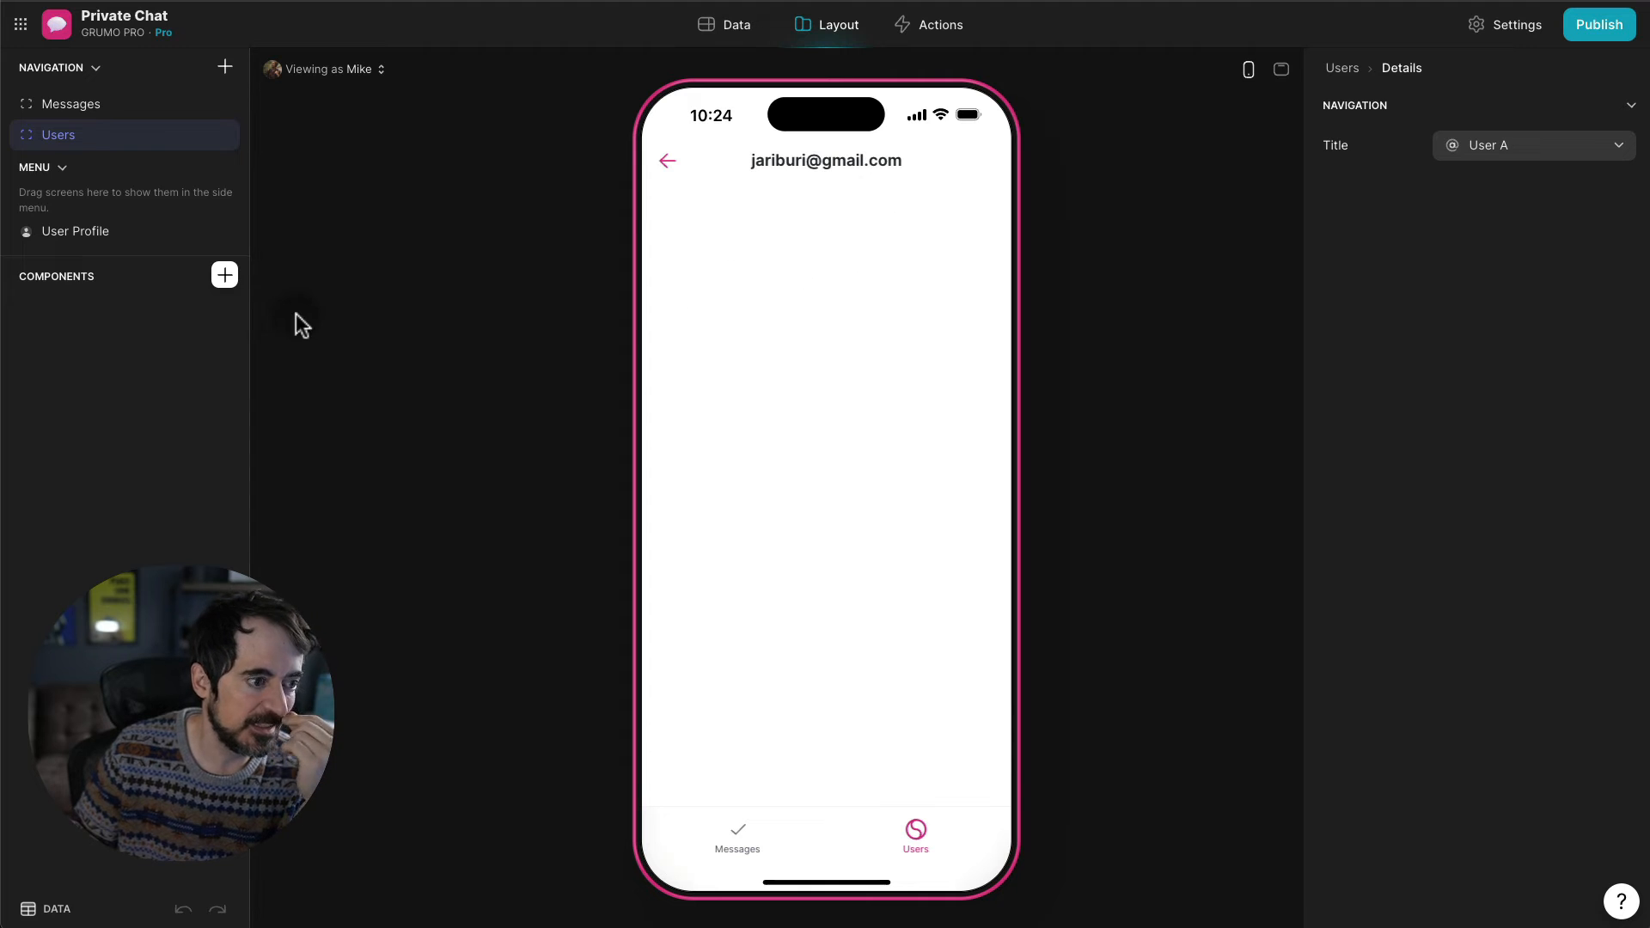
left_click(1504, 145)
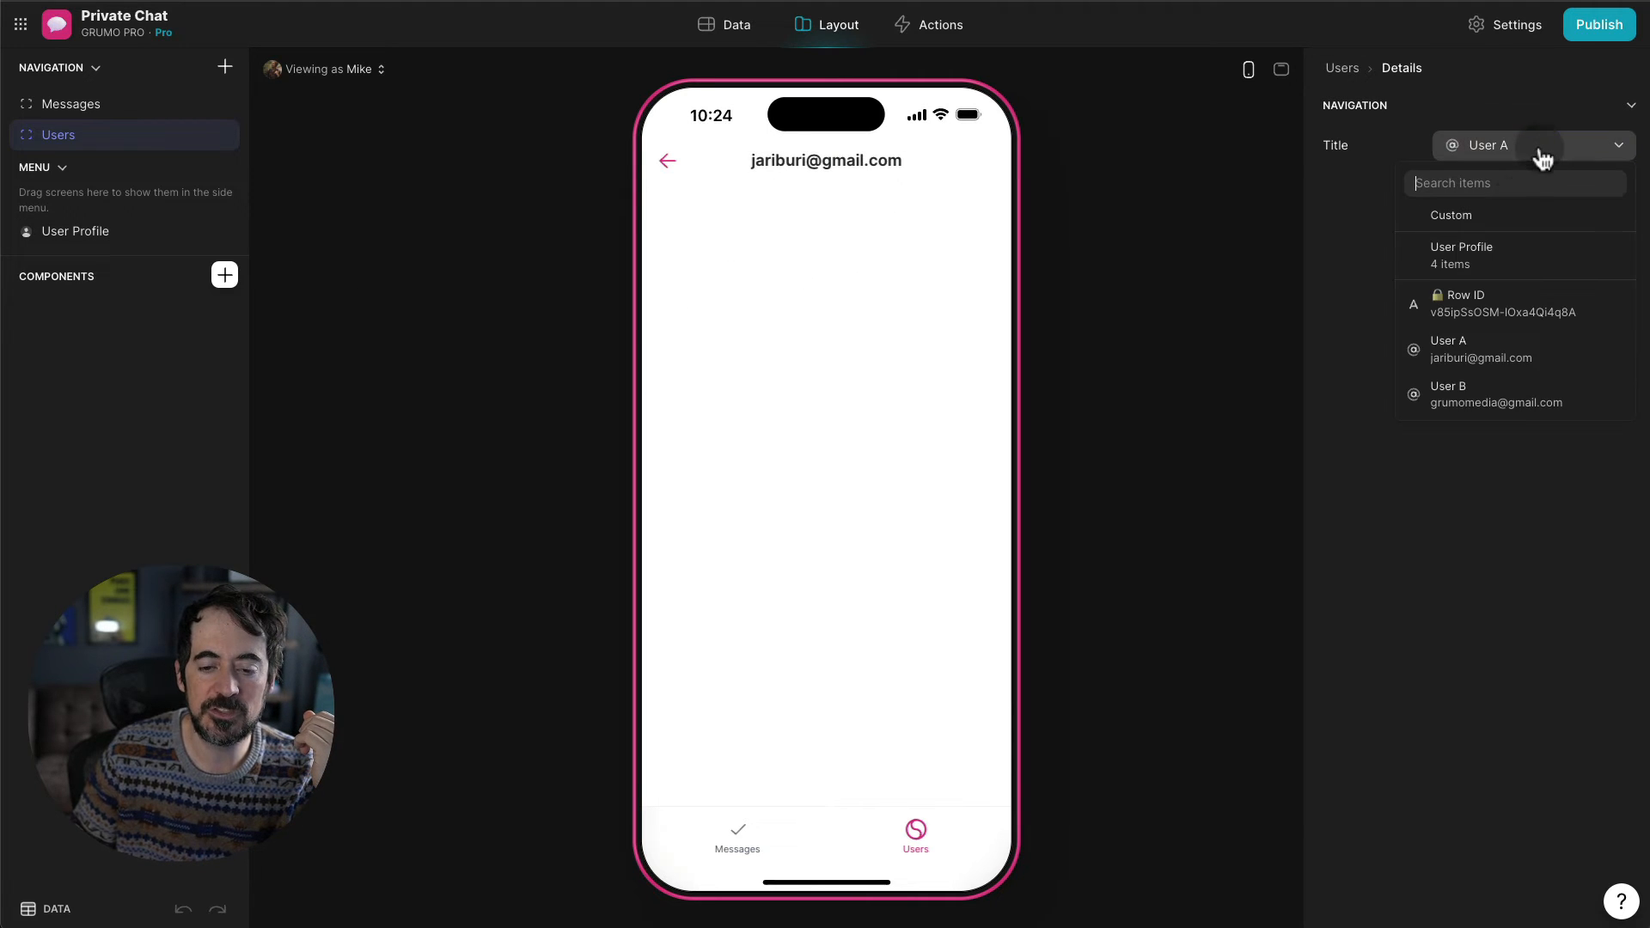
left_click(1511, 216)
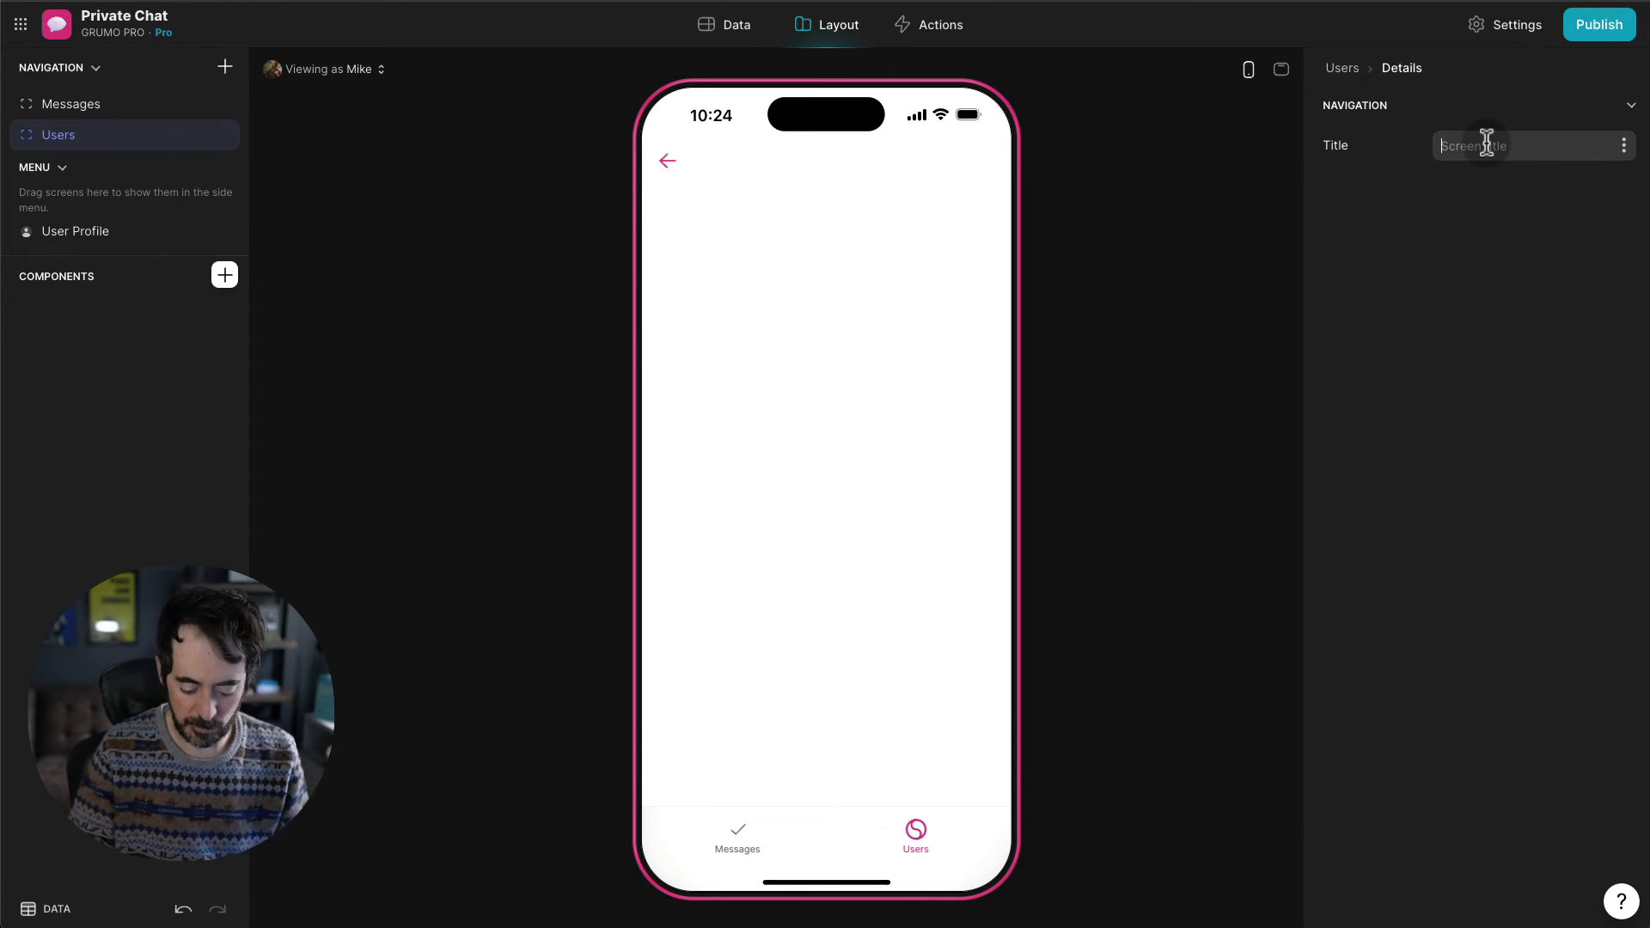
type("Private ")
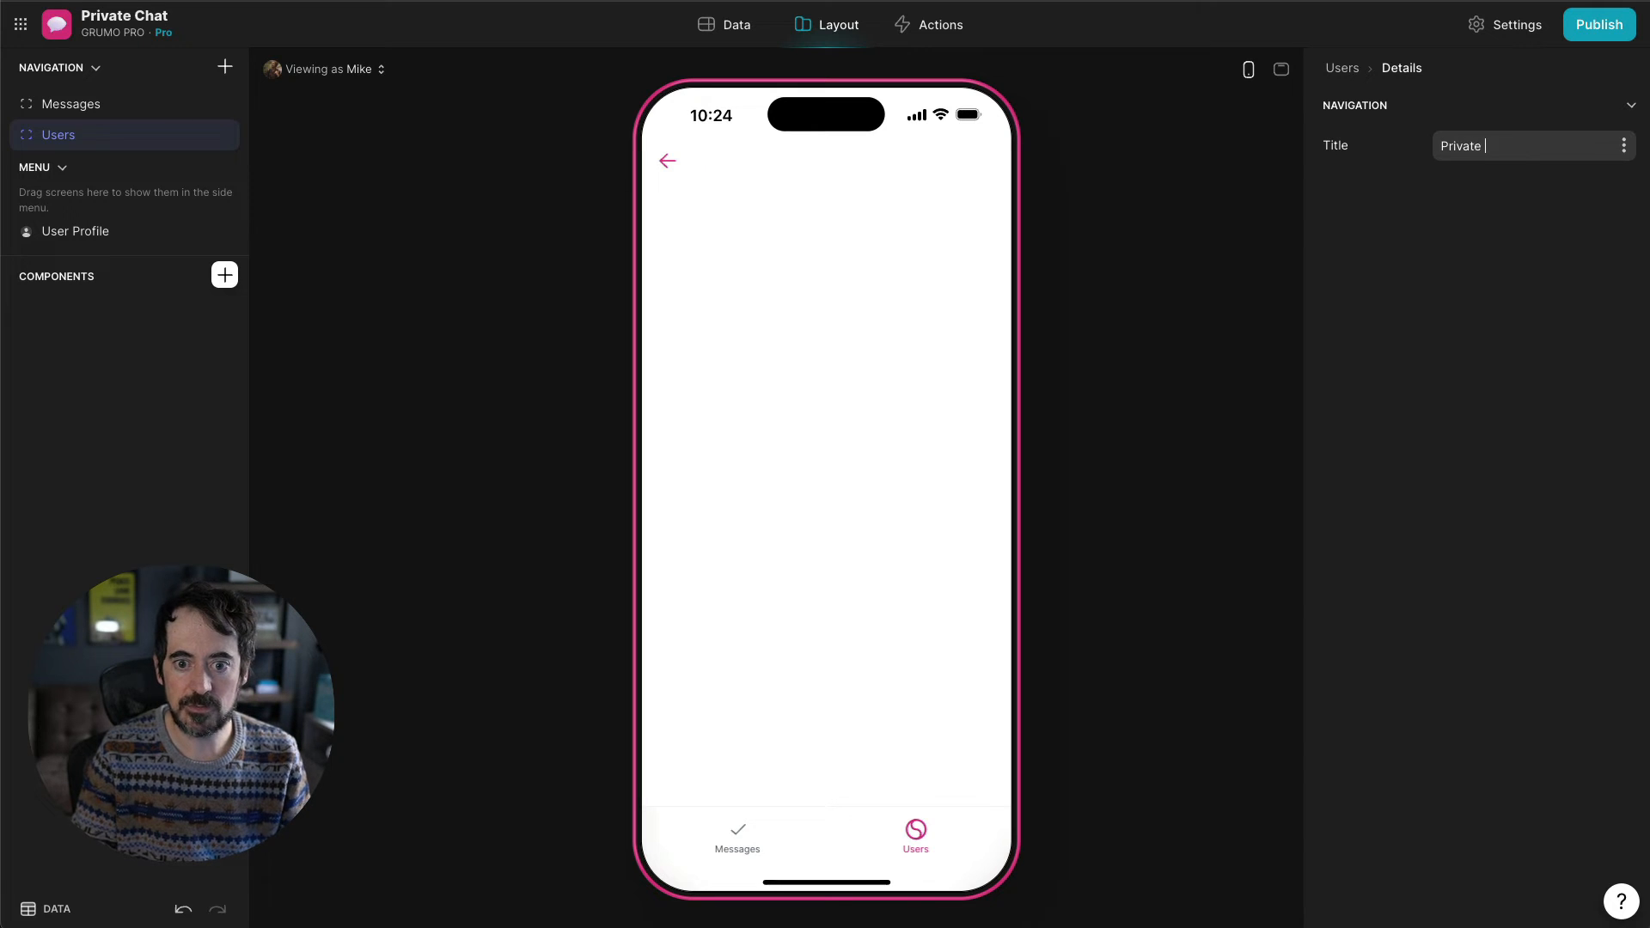
type("Chat")
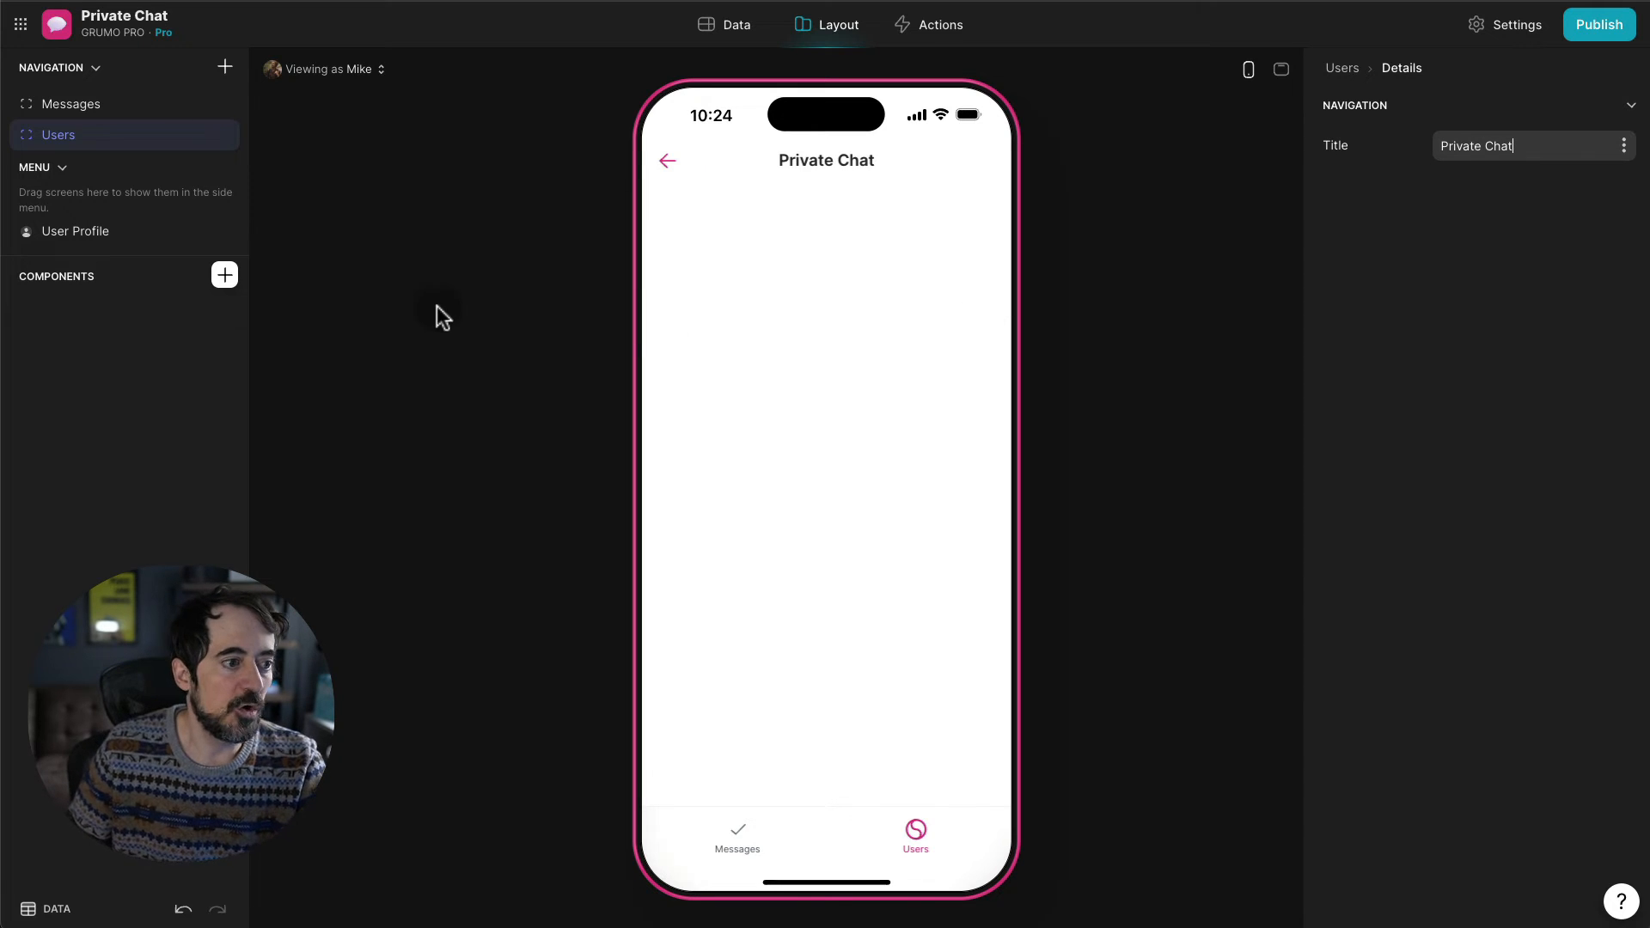
- Add a Comments component to the Private Chat screen and set its style to Chat
left_click(222, 277)
type("co")
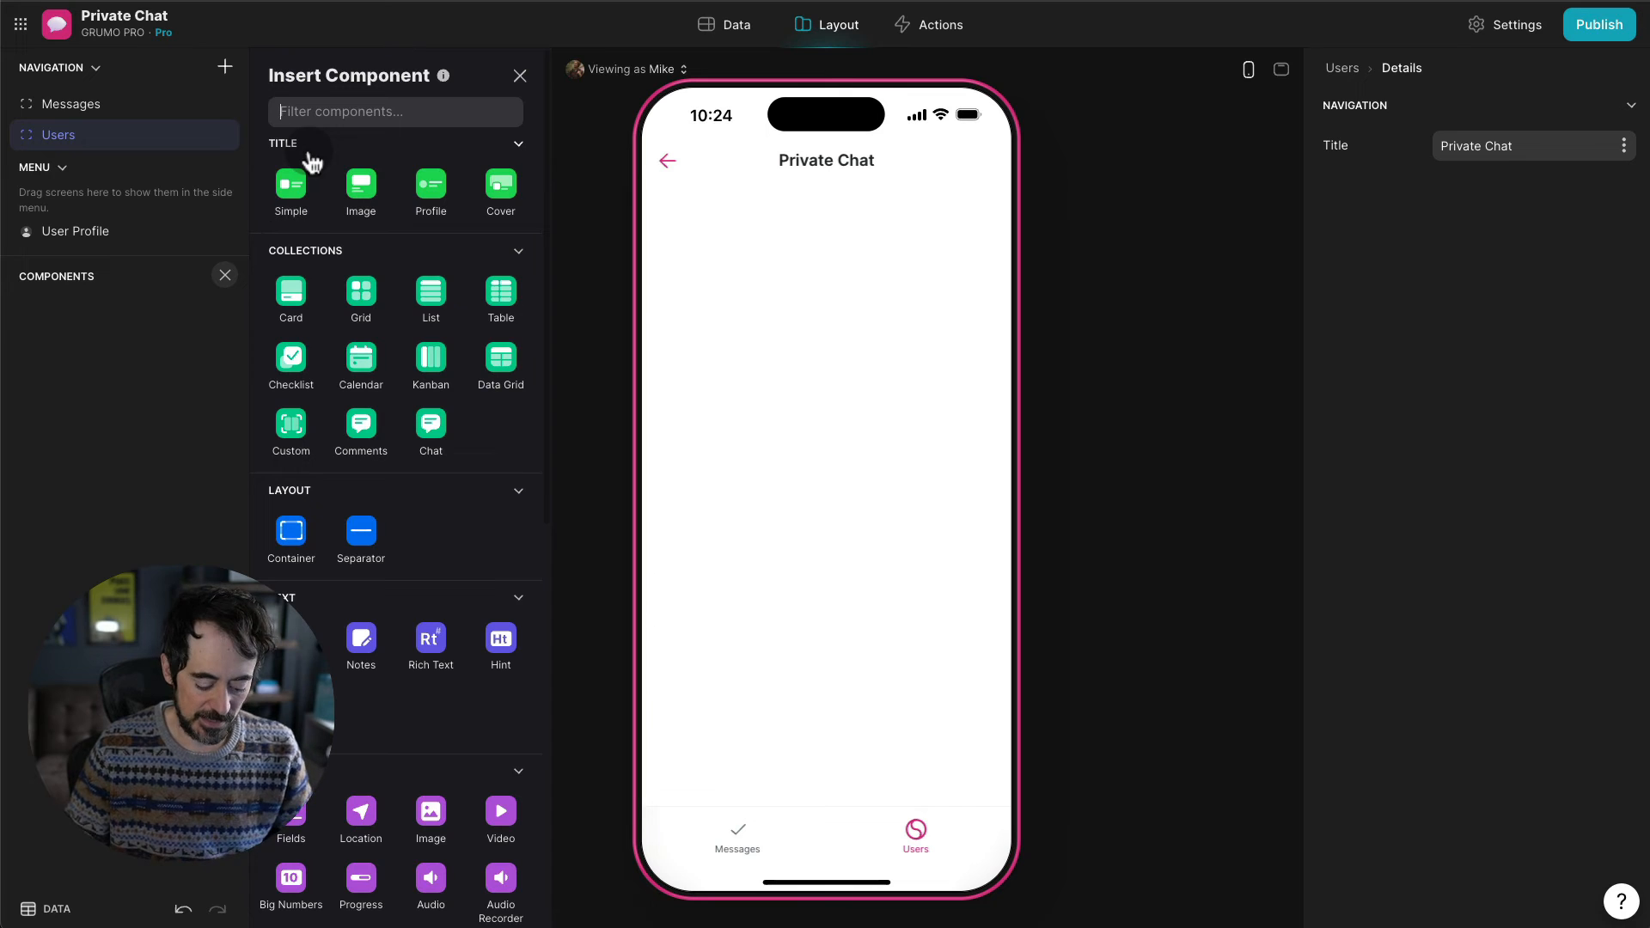
type("mments")
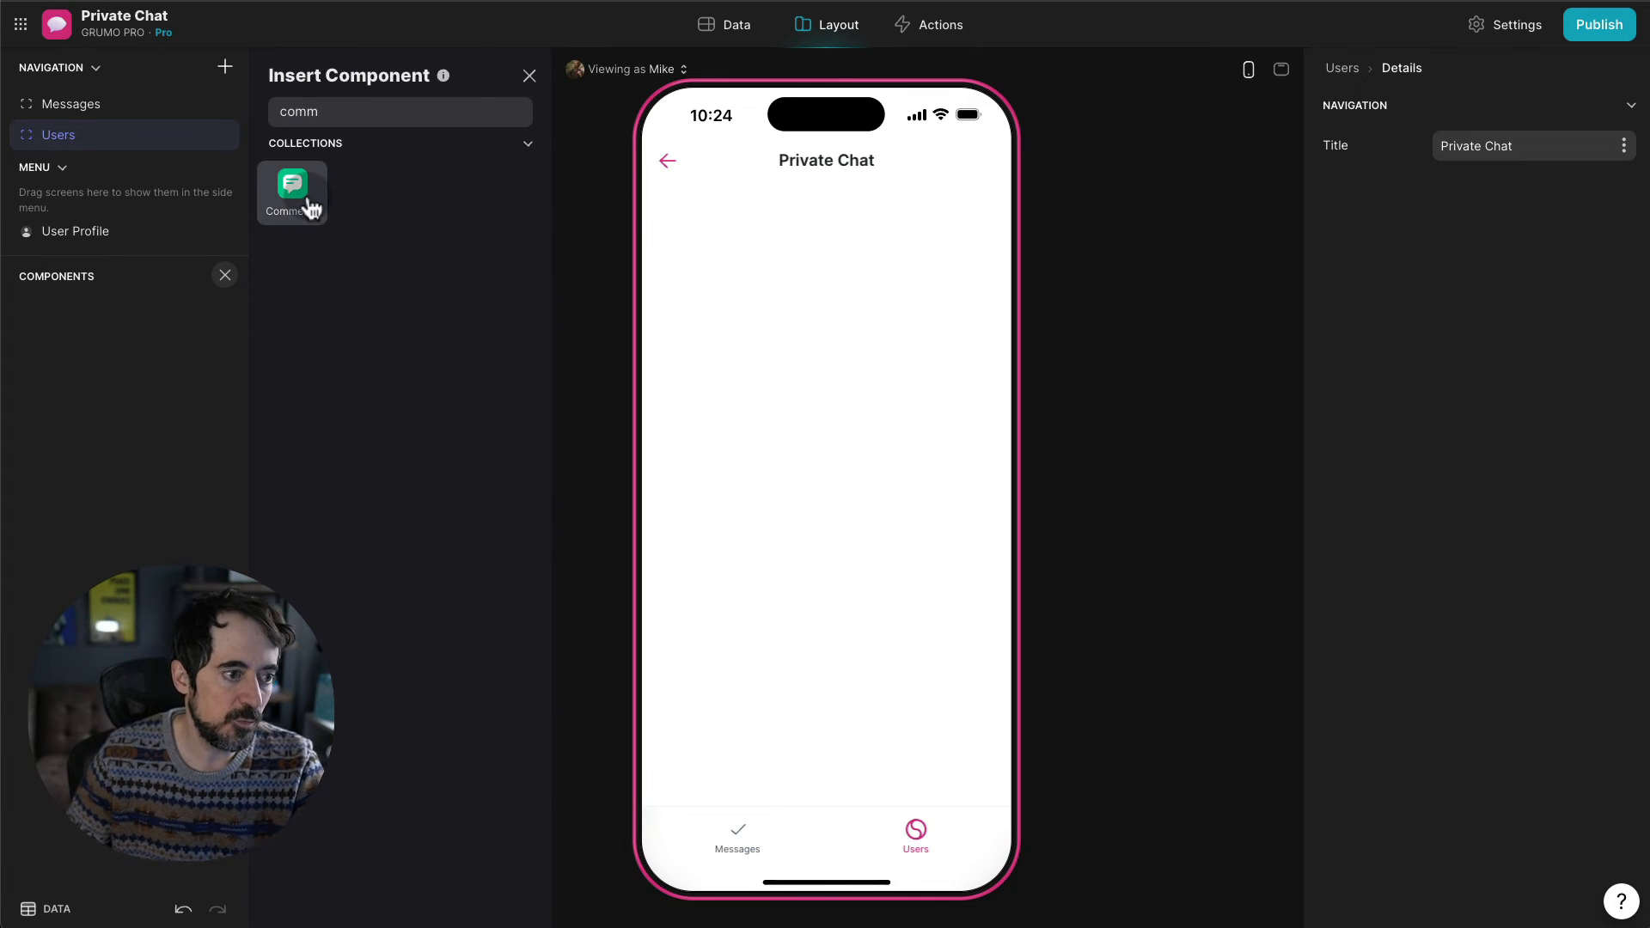
left_click(308, 209)
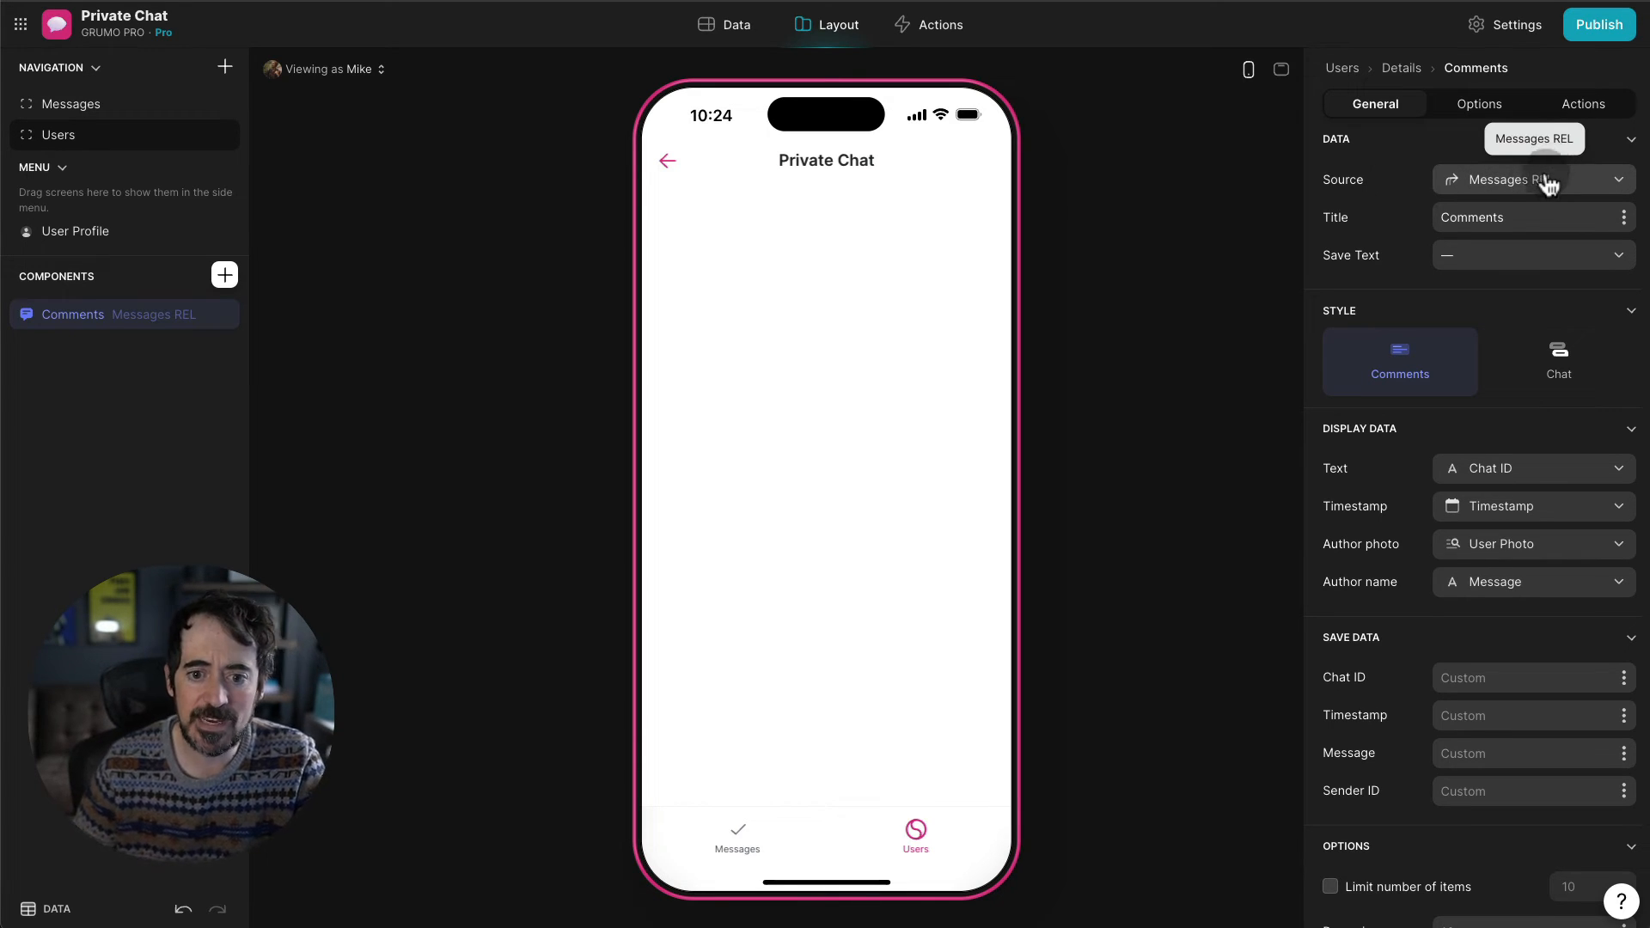
left_click(1557, 346)
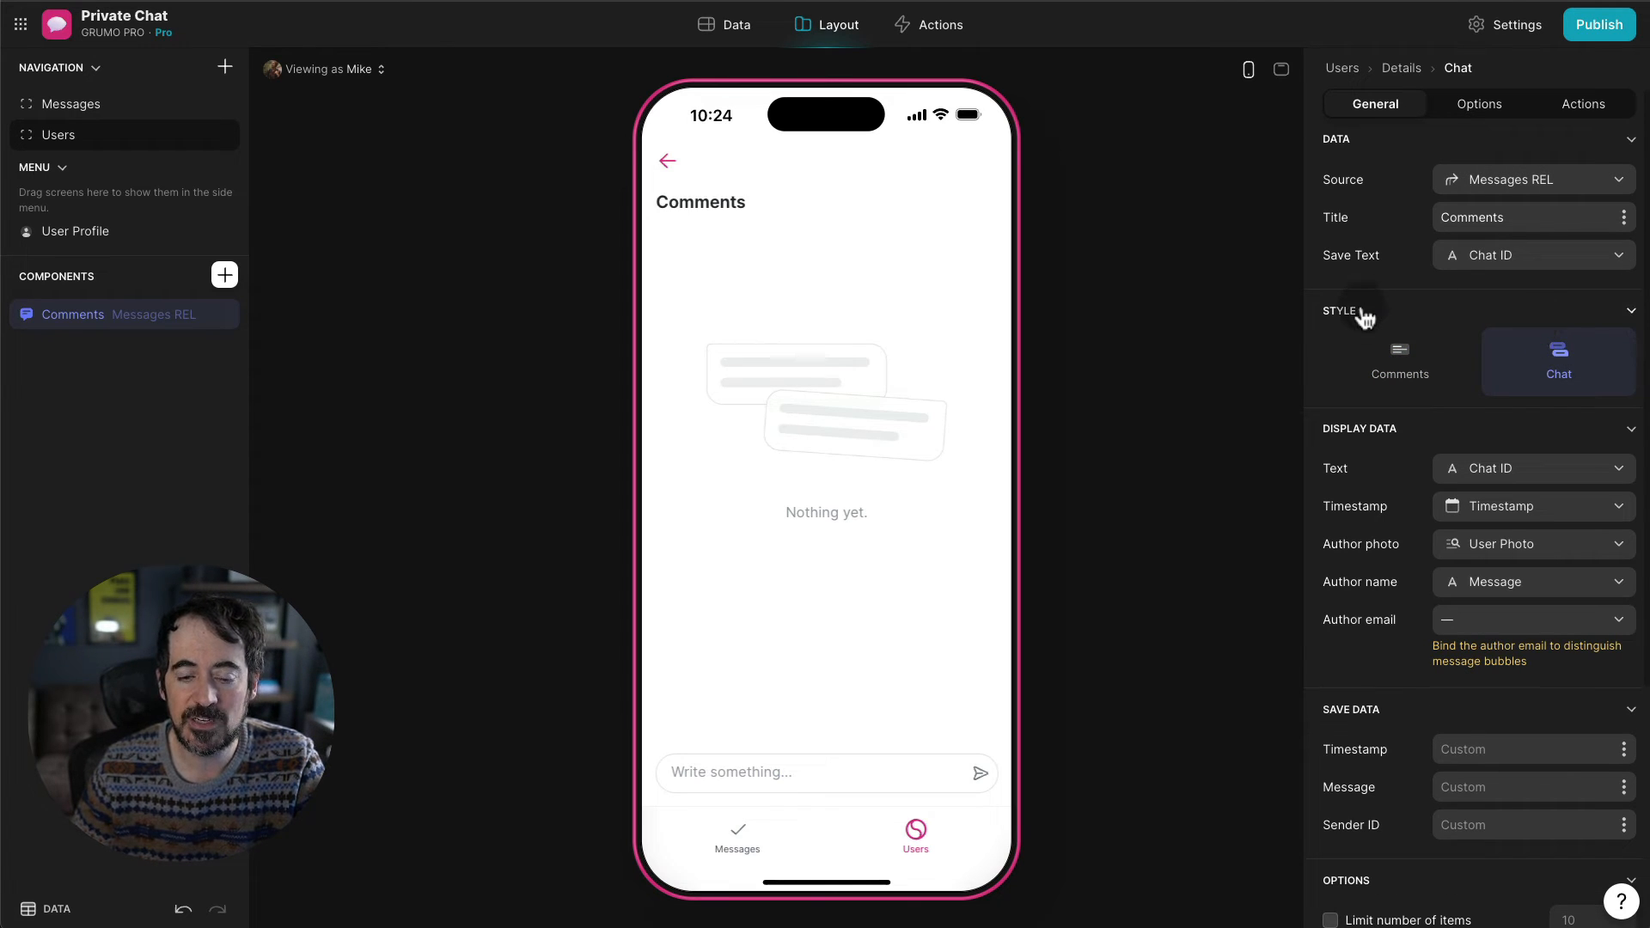
- Have the chat component save its text to the Message column and take the author email from Sender ID
left_click(1510, 270)
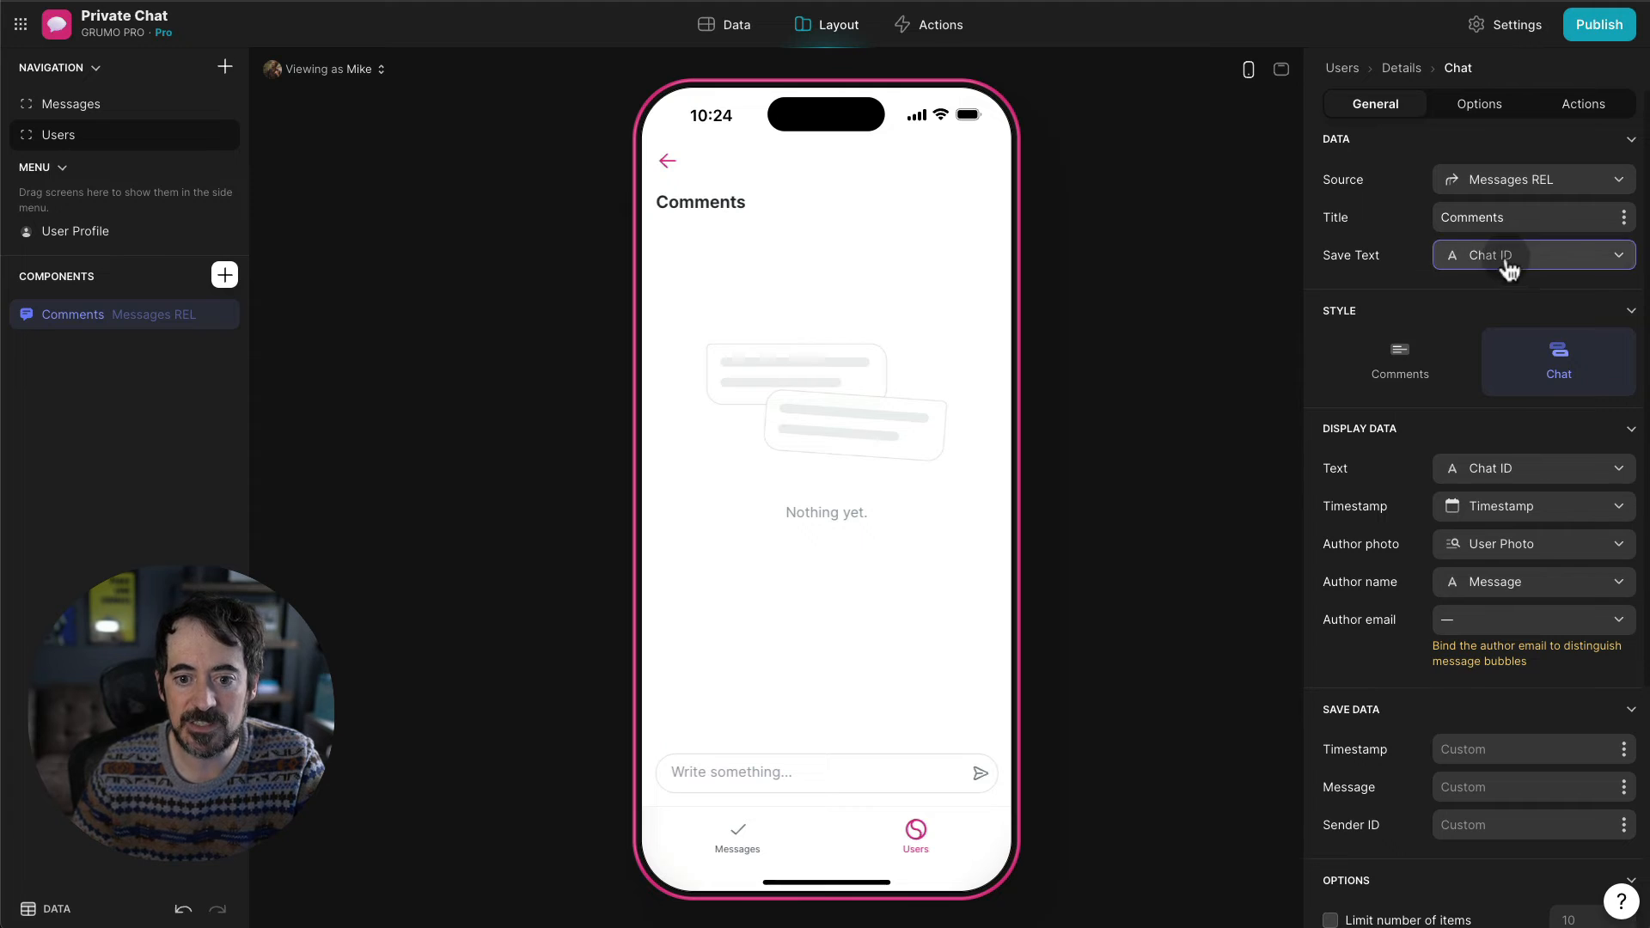
left_click(1484, 387)
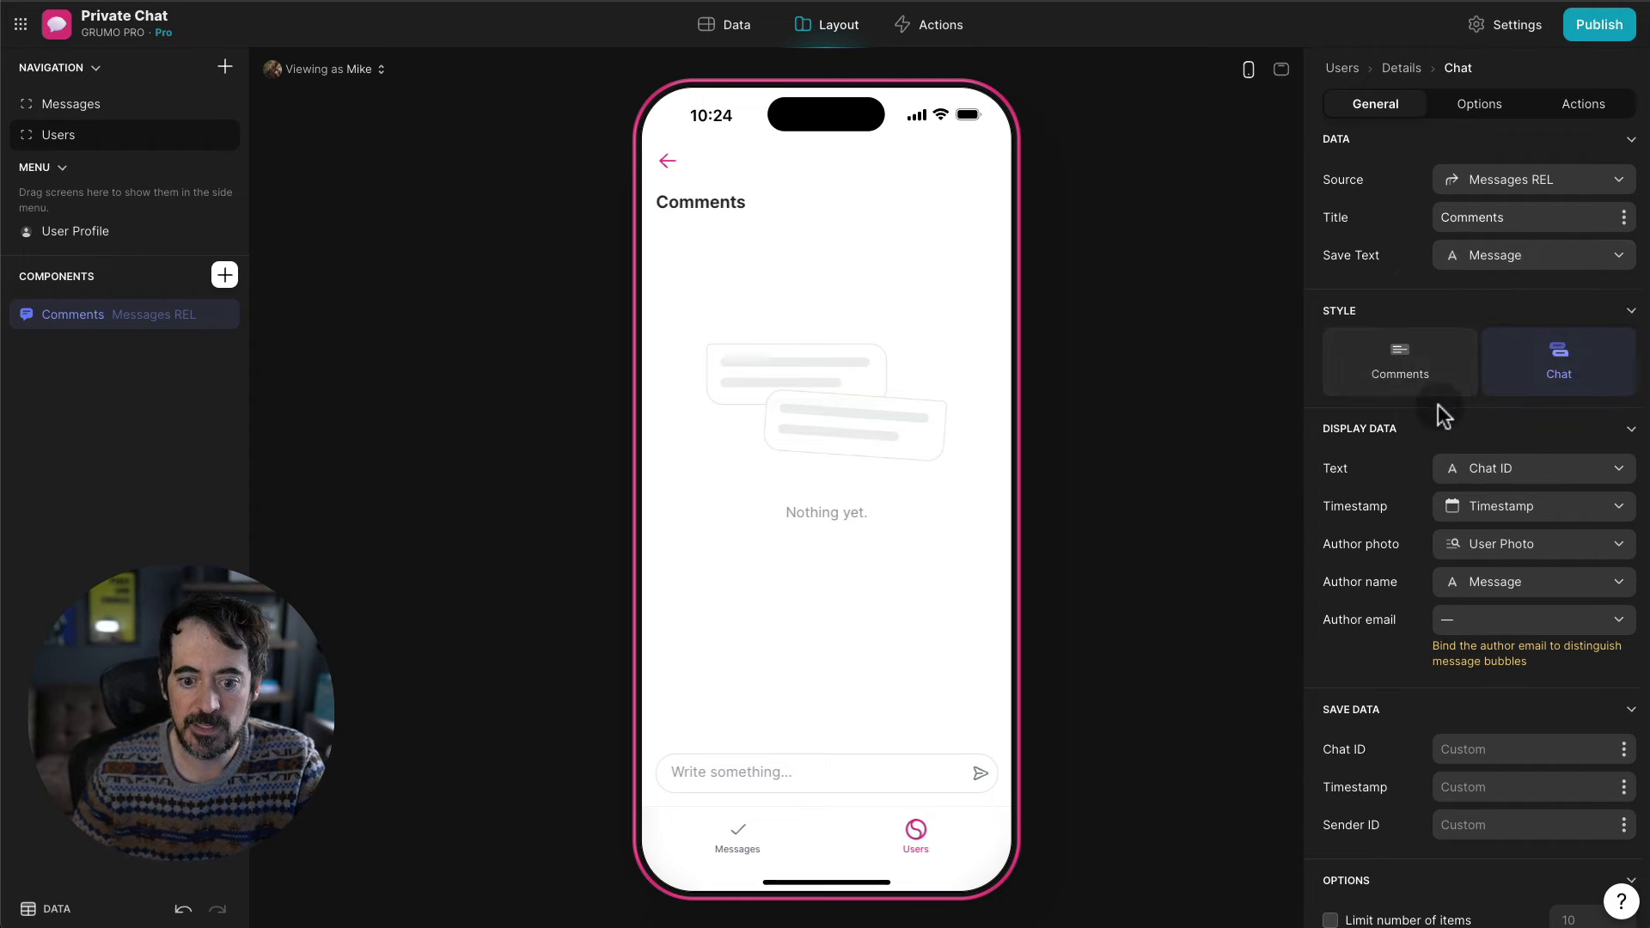
left_click(1497, 624)
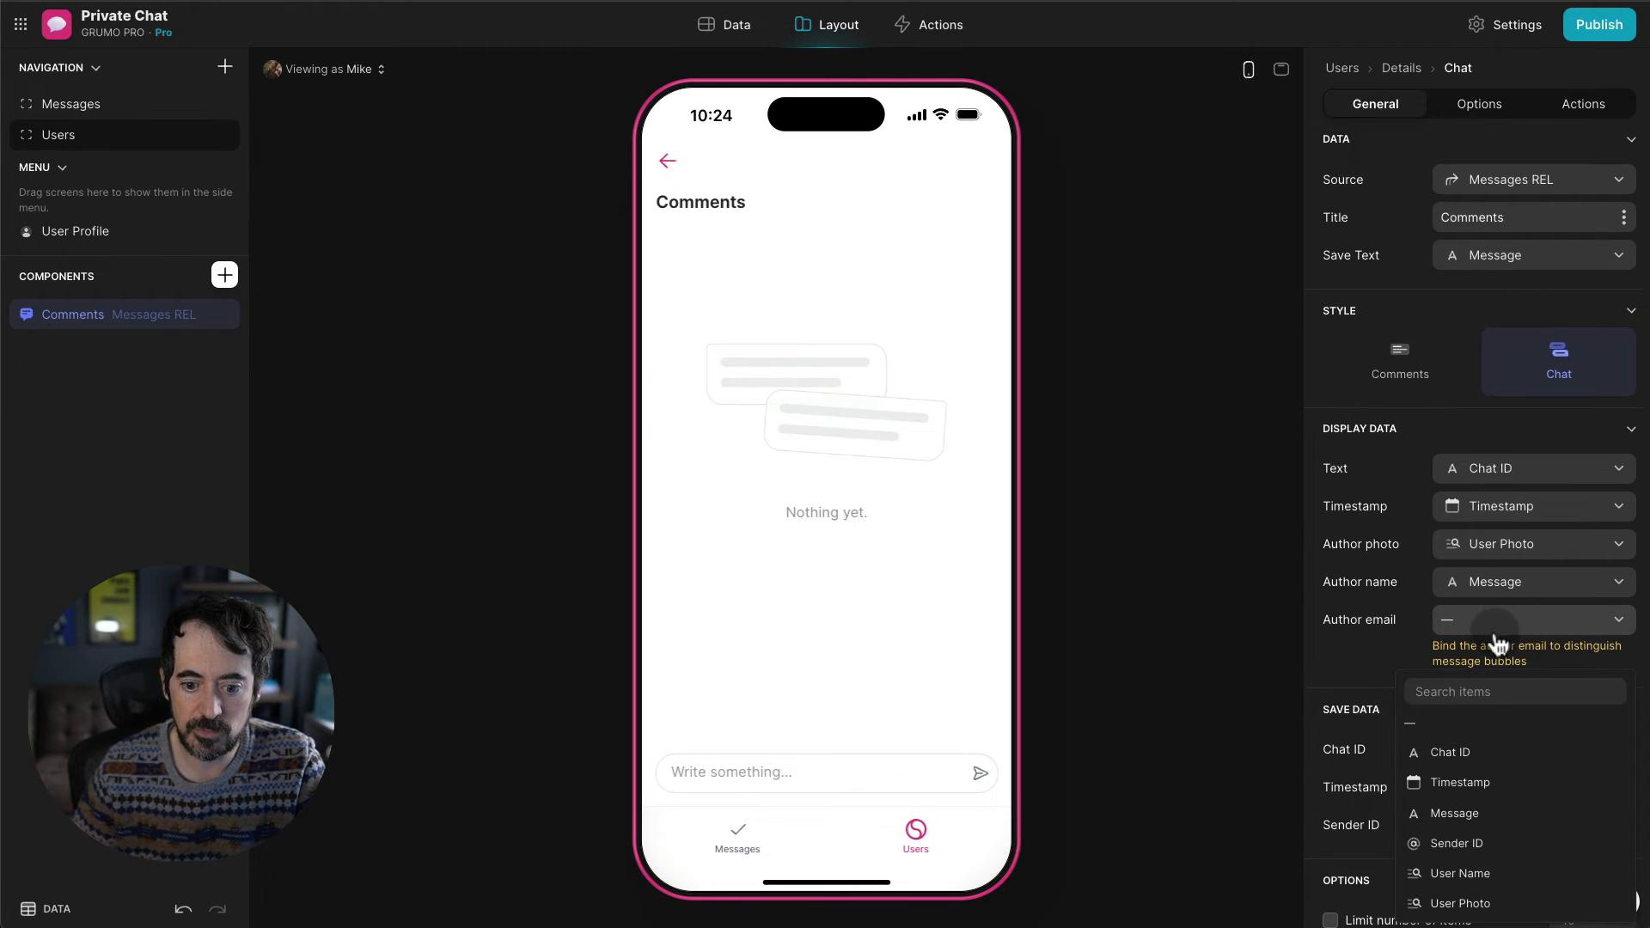
scroll(1473, 662, "down", 3)
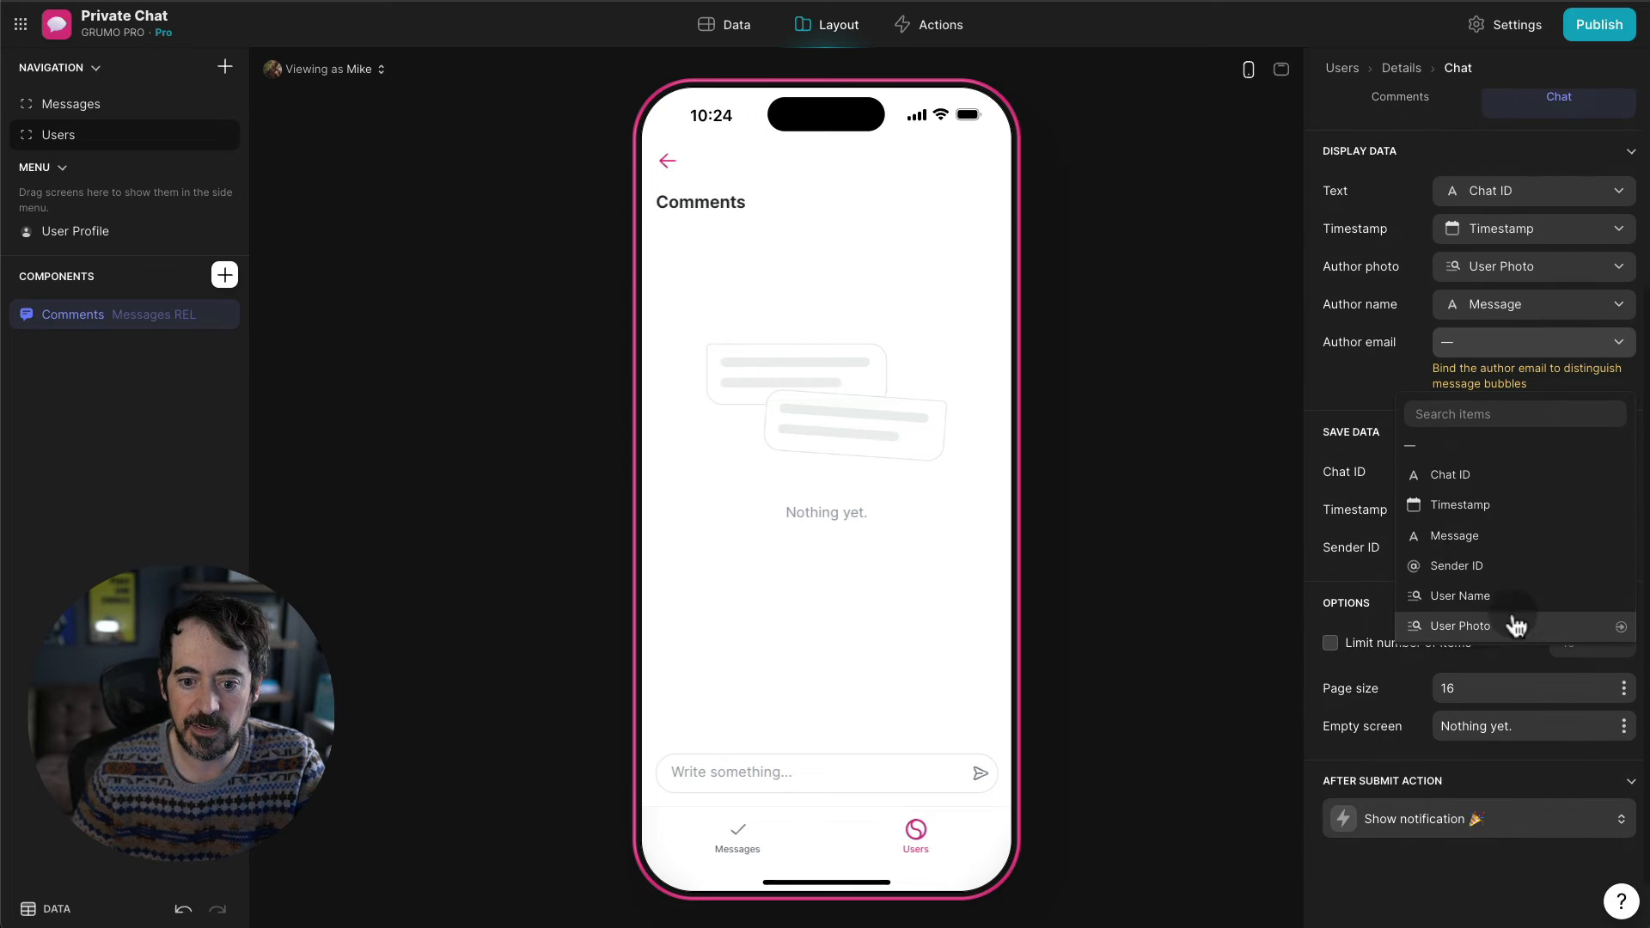
left_click(1492, 566)
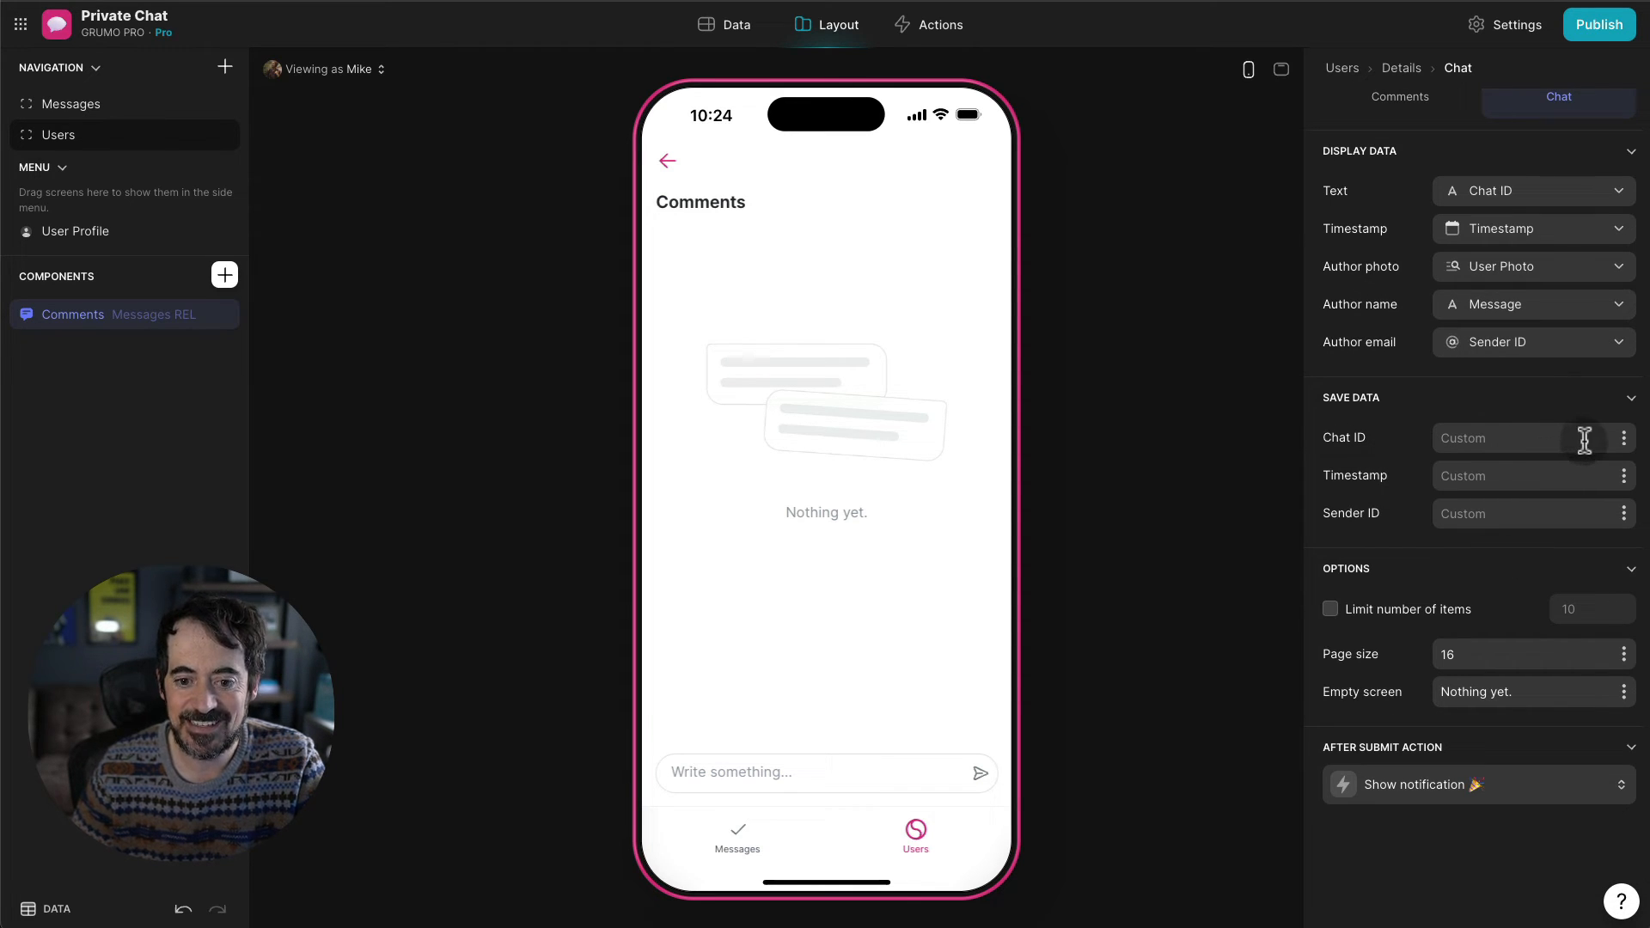
- Set the chat's saved data: Chat ID to Row ID, Timestamp to Current date/time and Sender ID to App's user email
left_click(1624, 438)
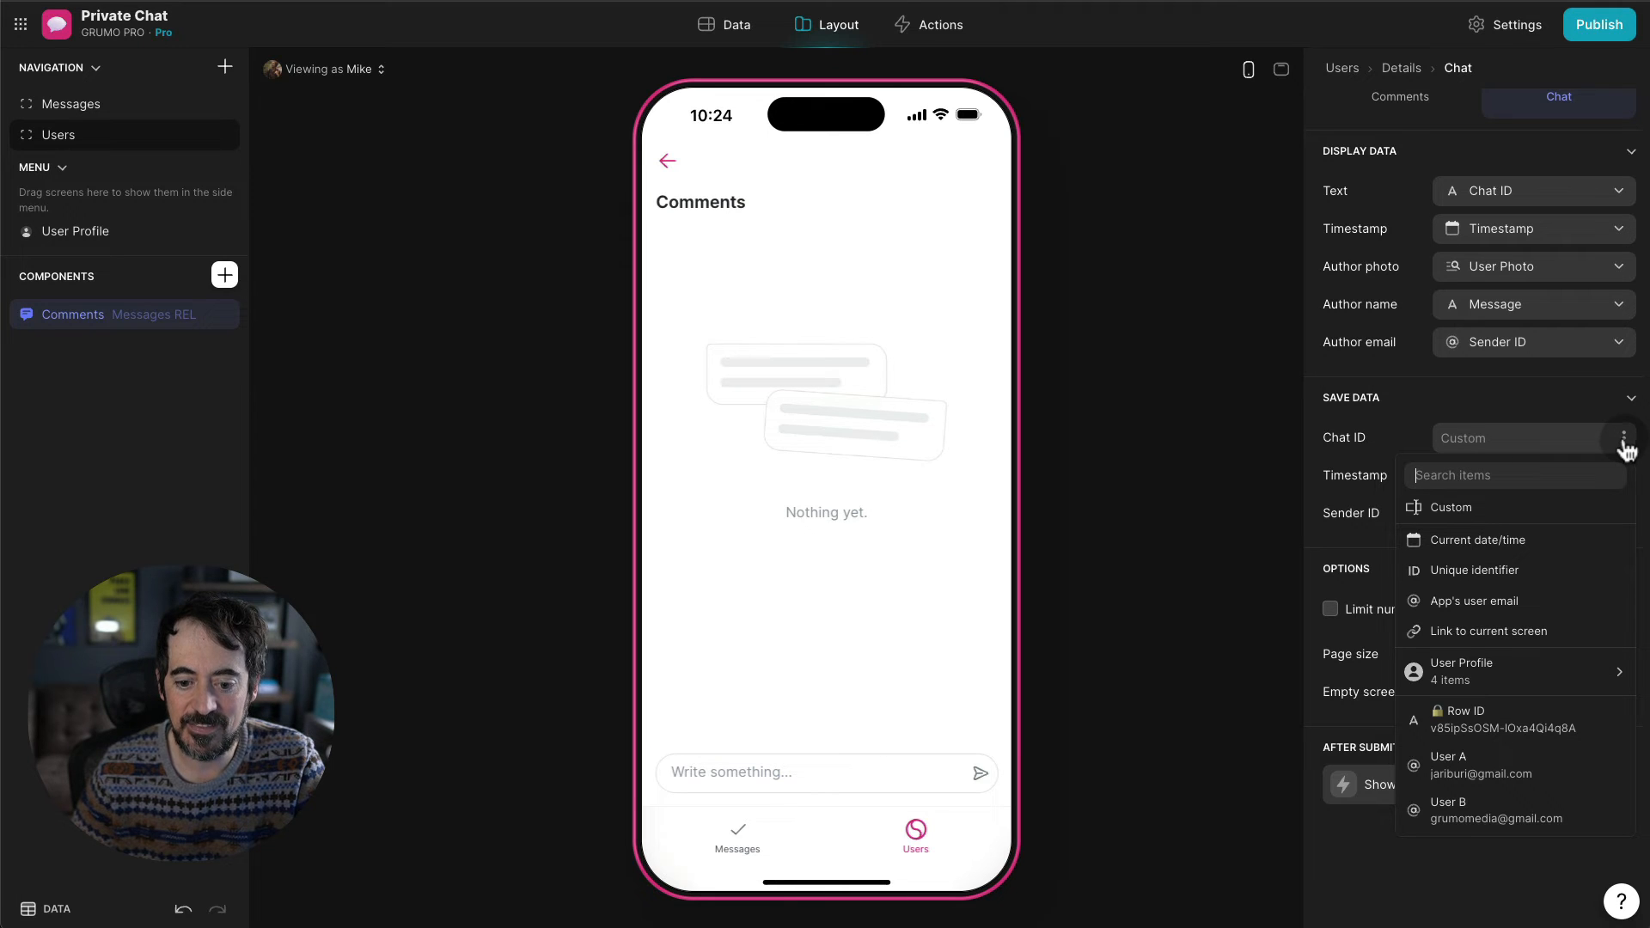
left_click(1478, 724)
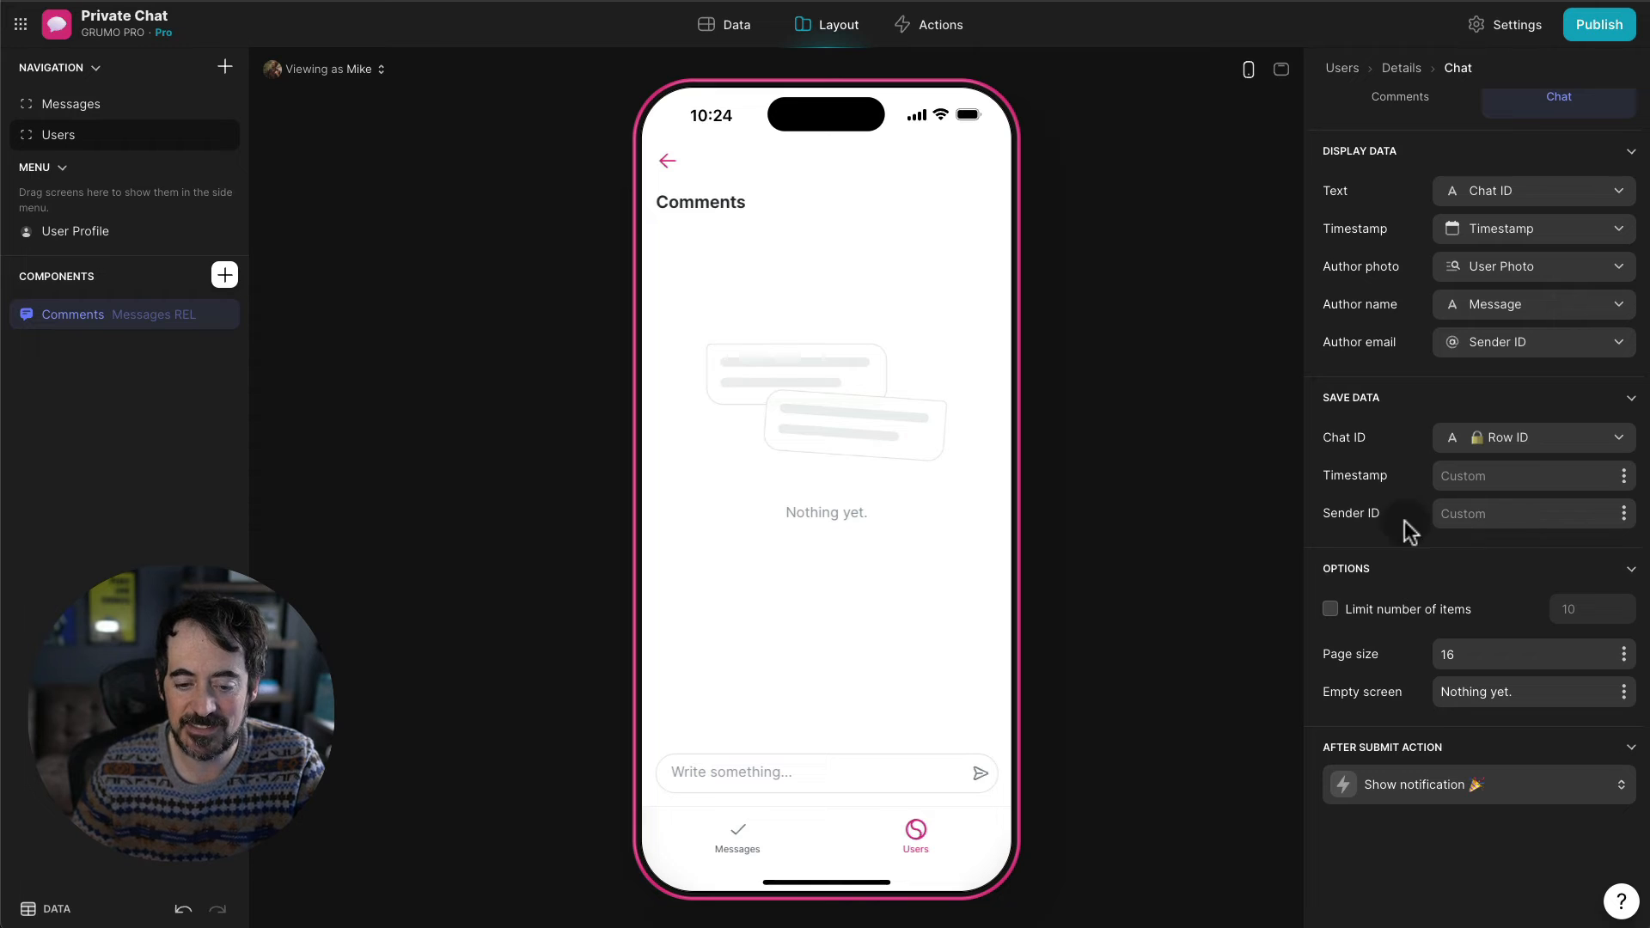
left_click(1623, 476)
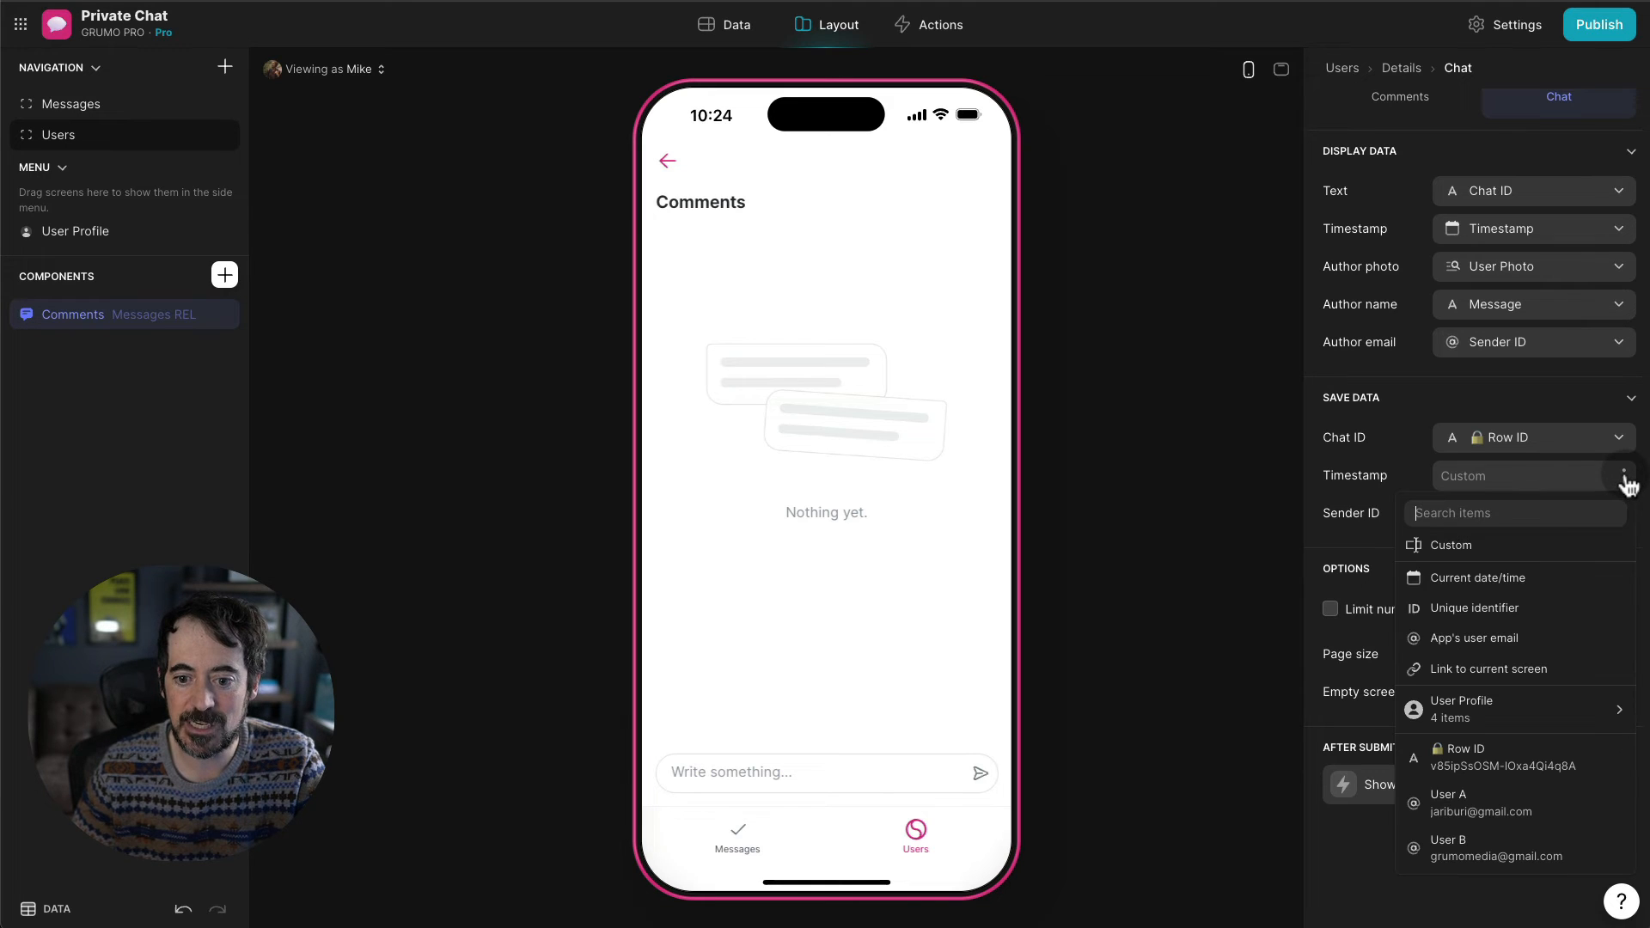
left_click(1510, 580)
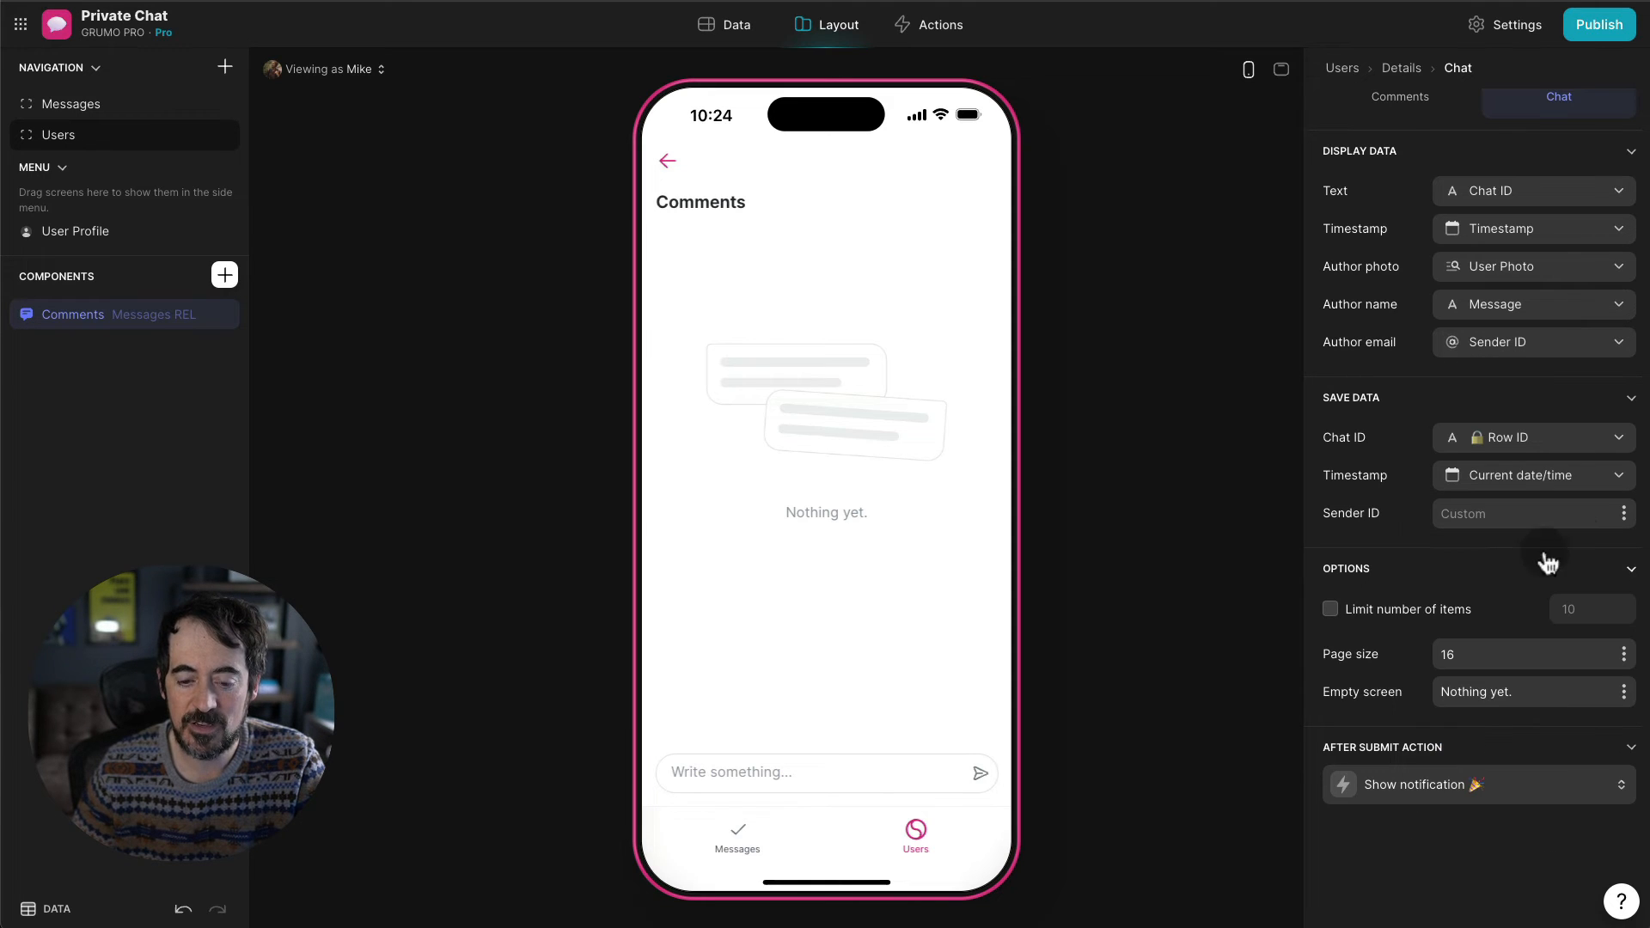
left_click(1624, 516)
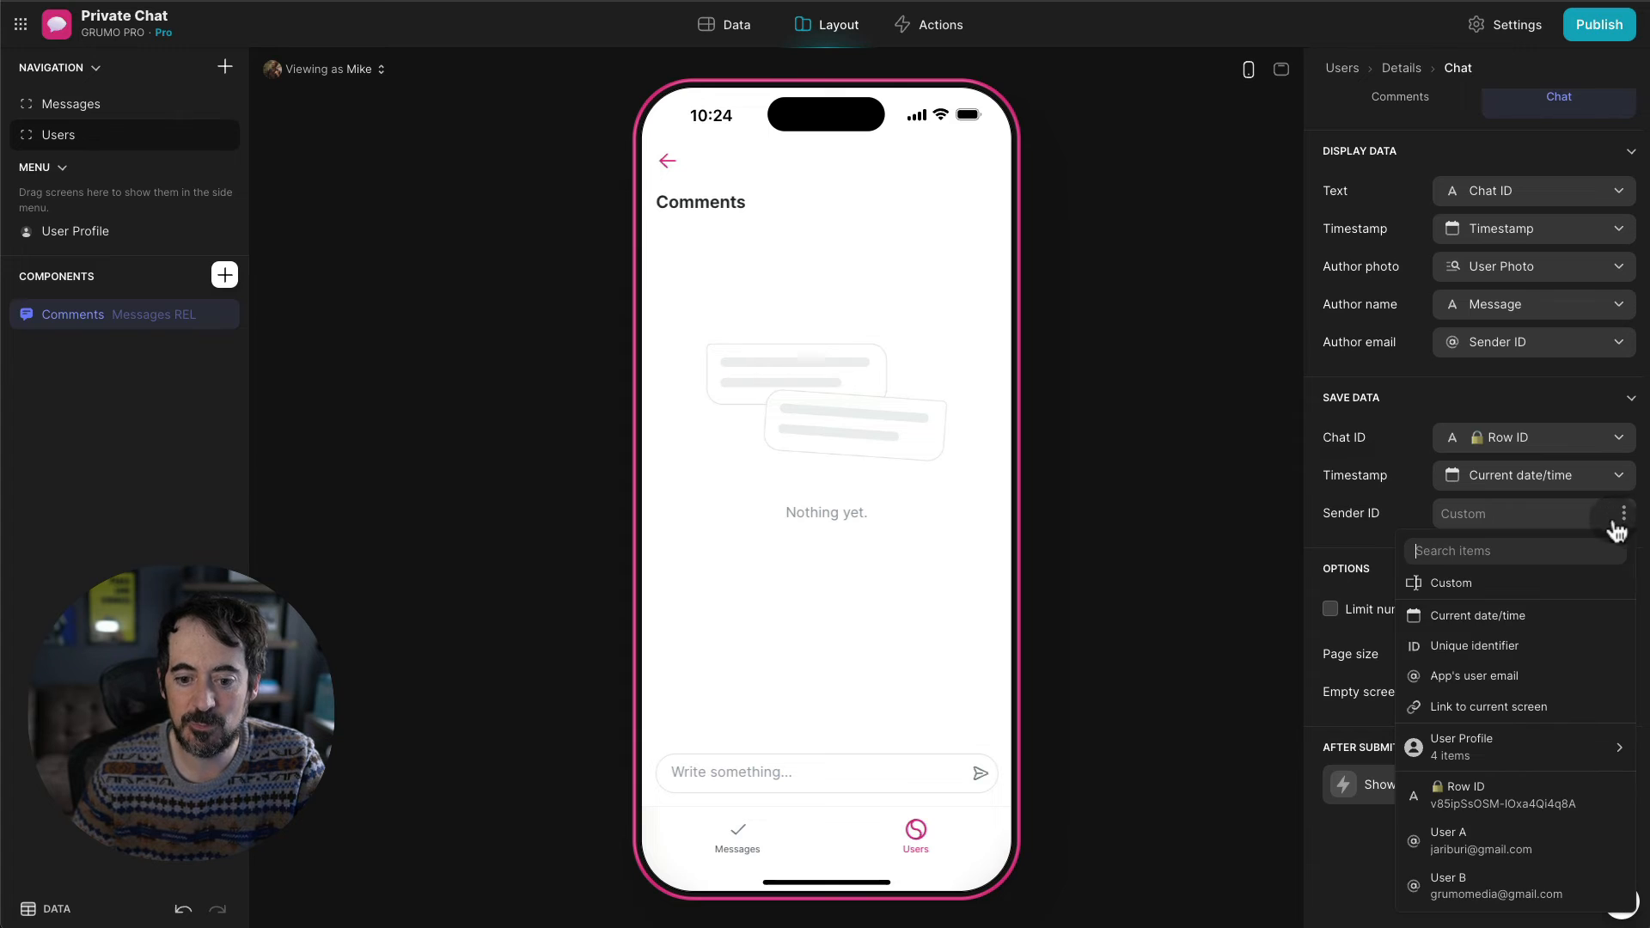
left_click(1509, 675)
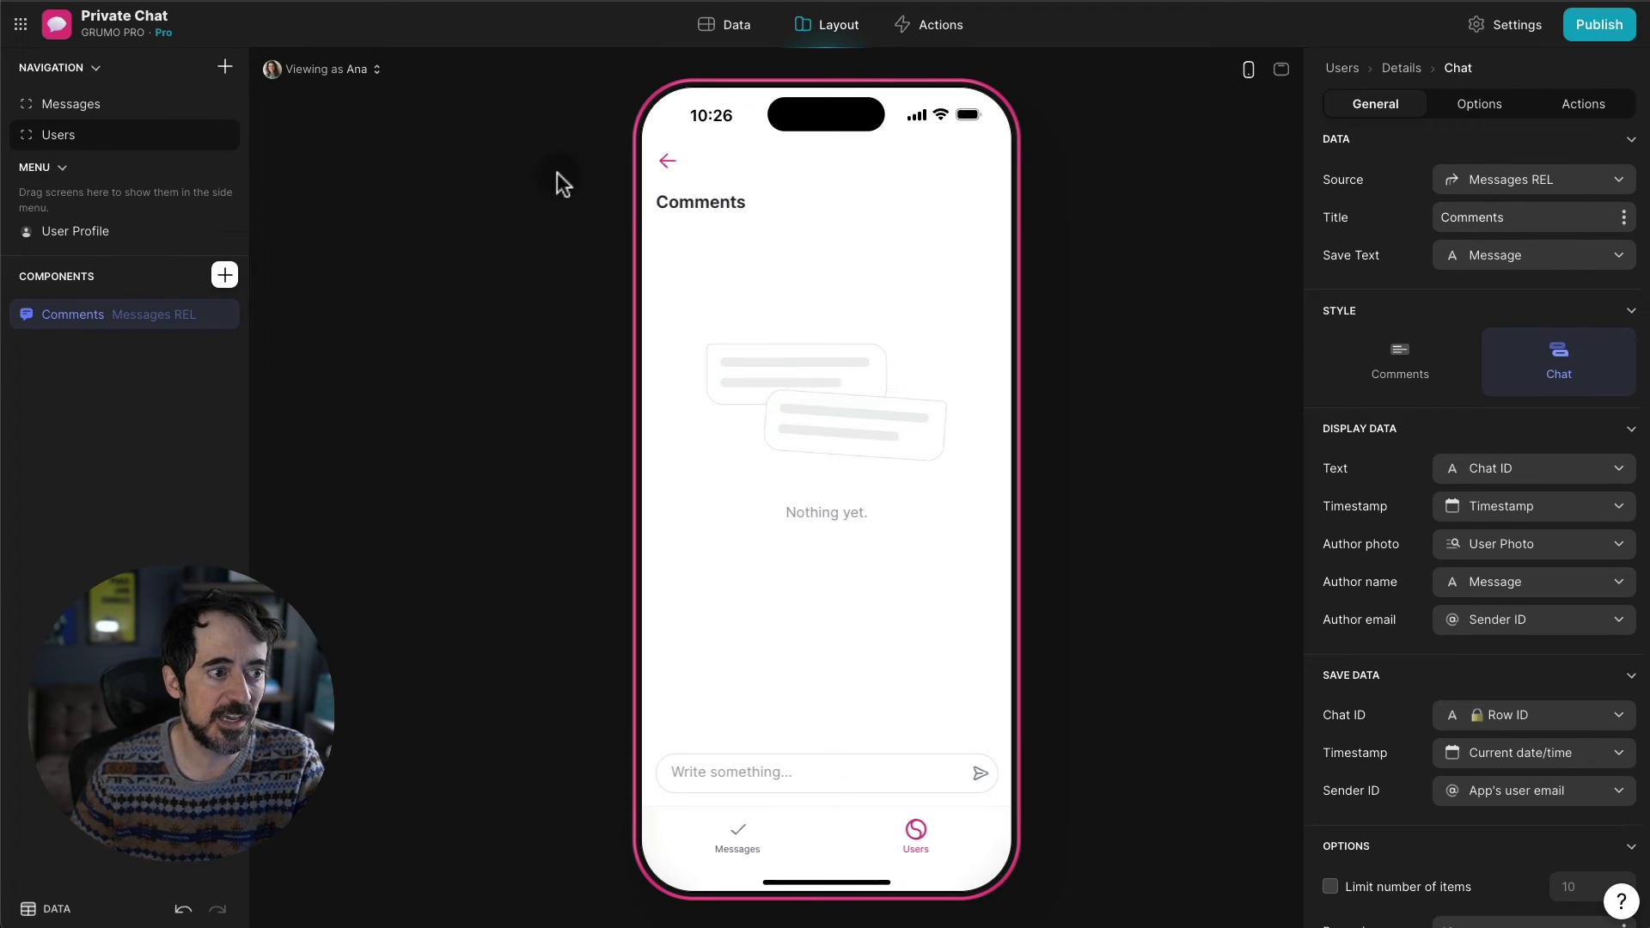
- Switch the app preview back to the originally viewed user
left_click(309, 67)
left_click(322, 211)
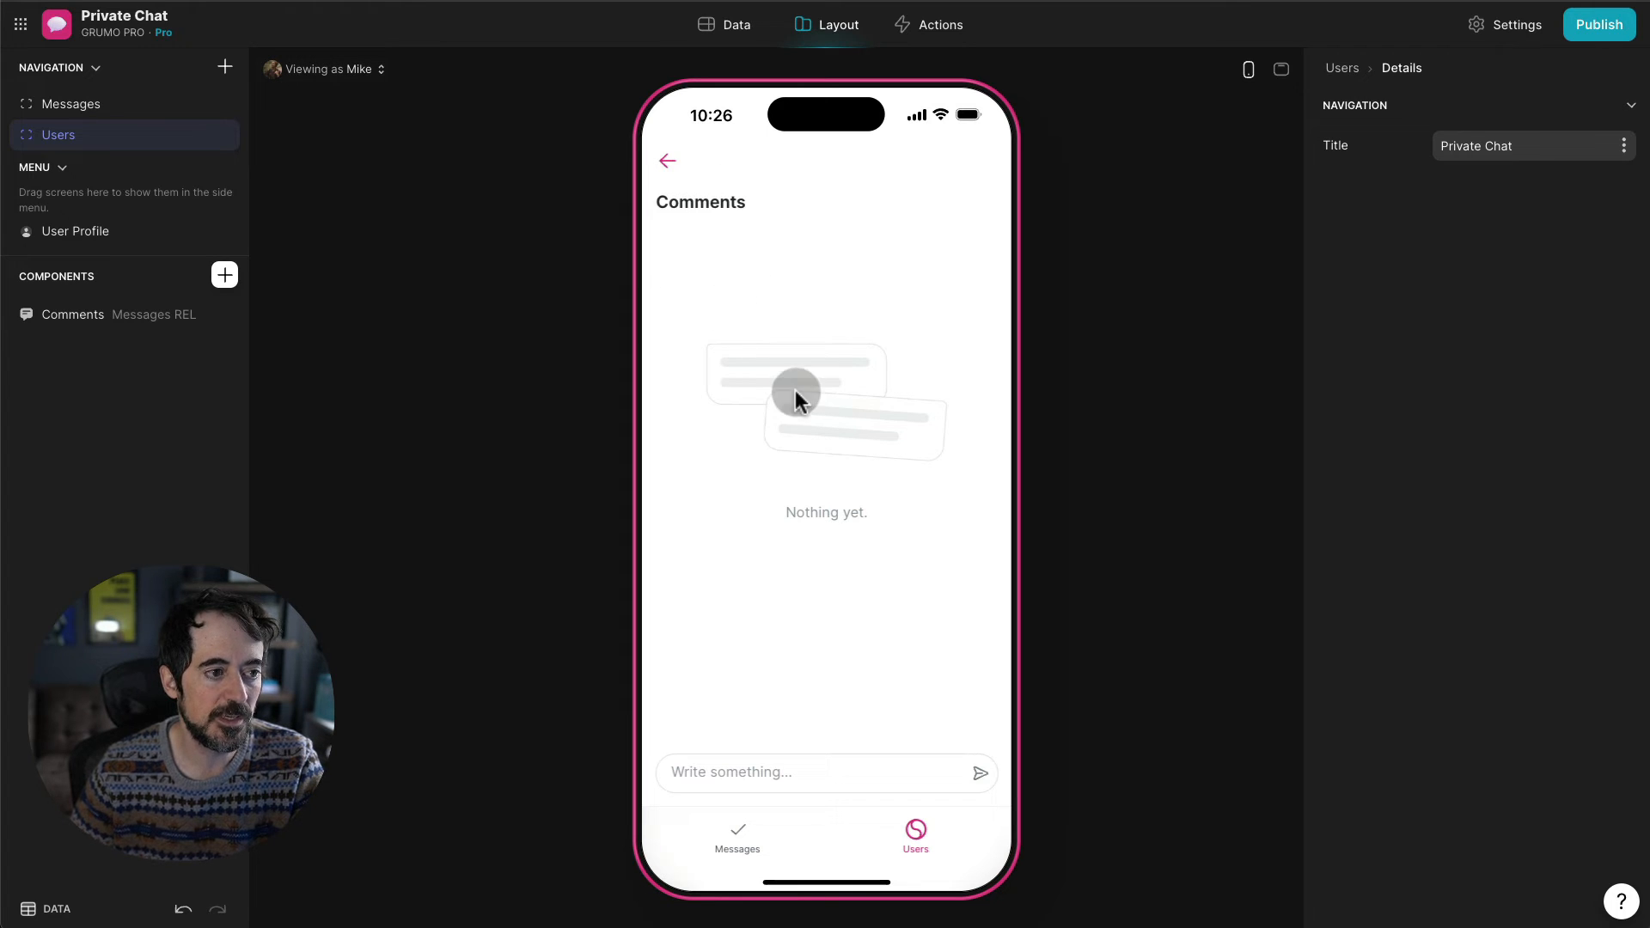
- Open the private chat with the second user in the Users list and send a "Hello I'm" greeting with the current user's name
left_click(669, 162)
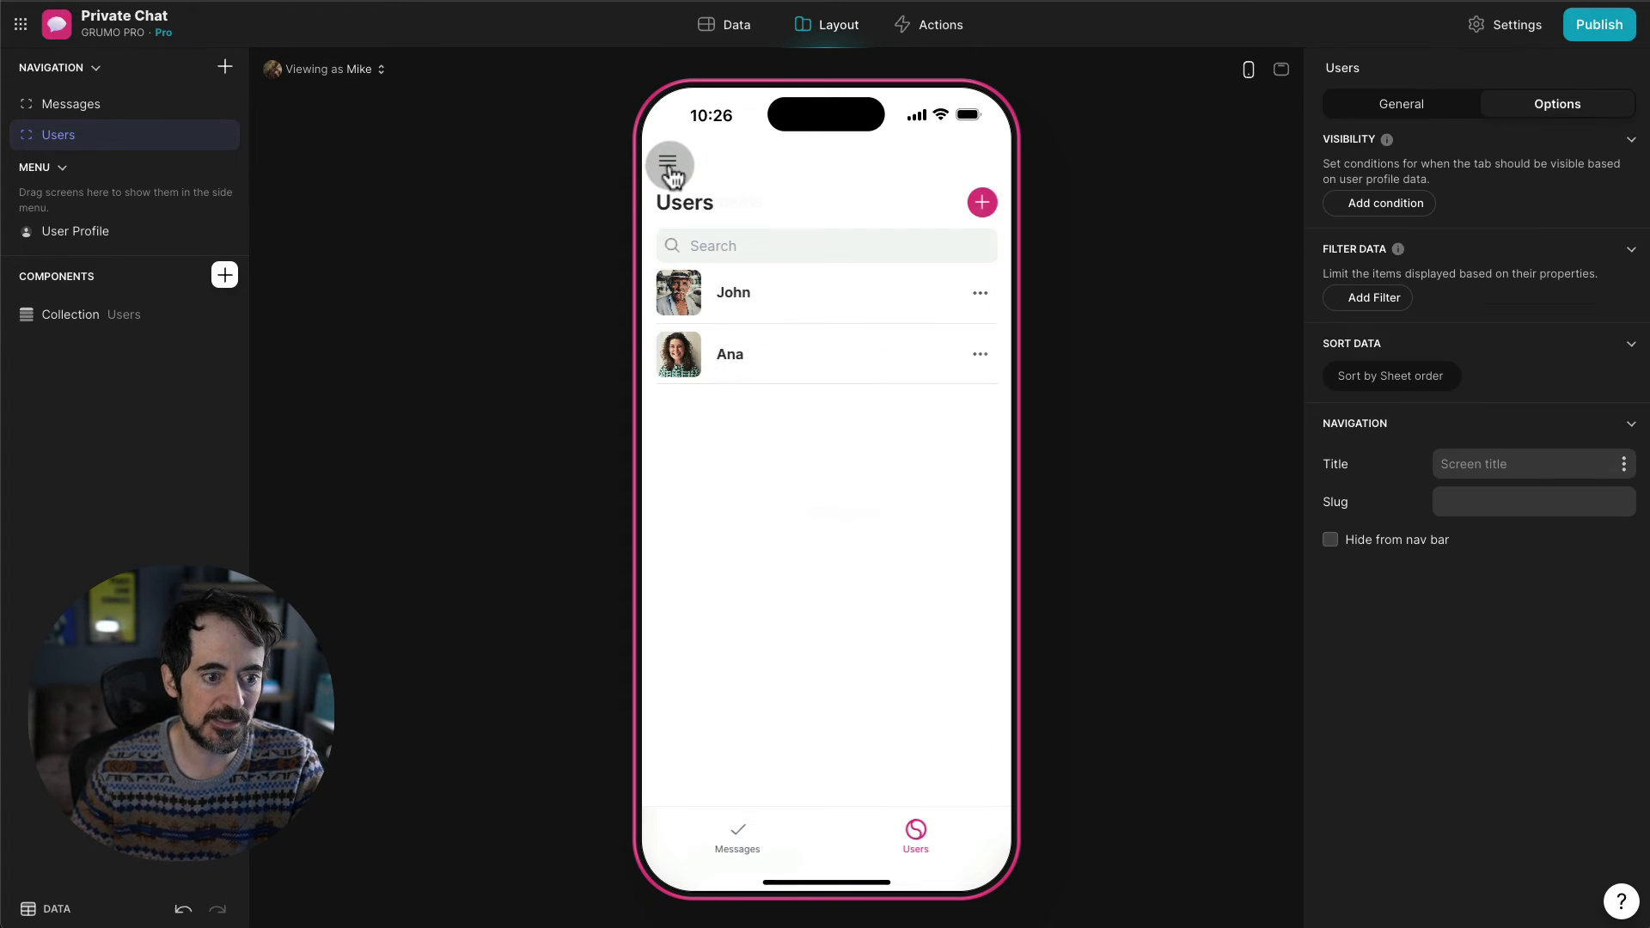
left_click(766, 347)
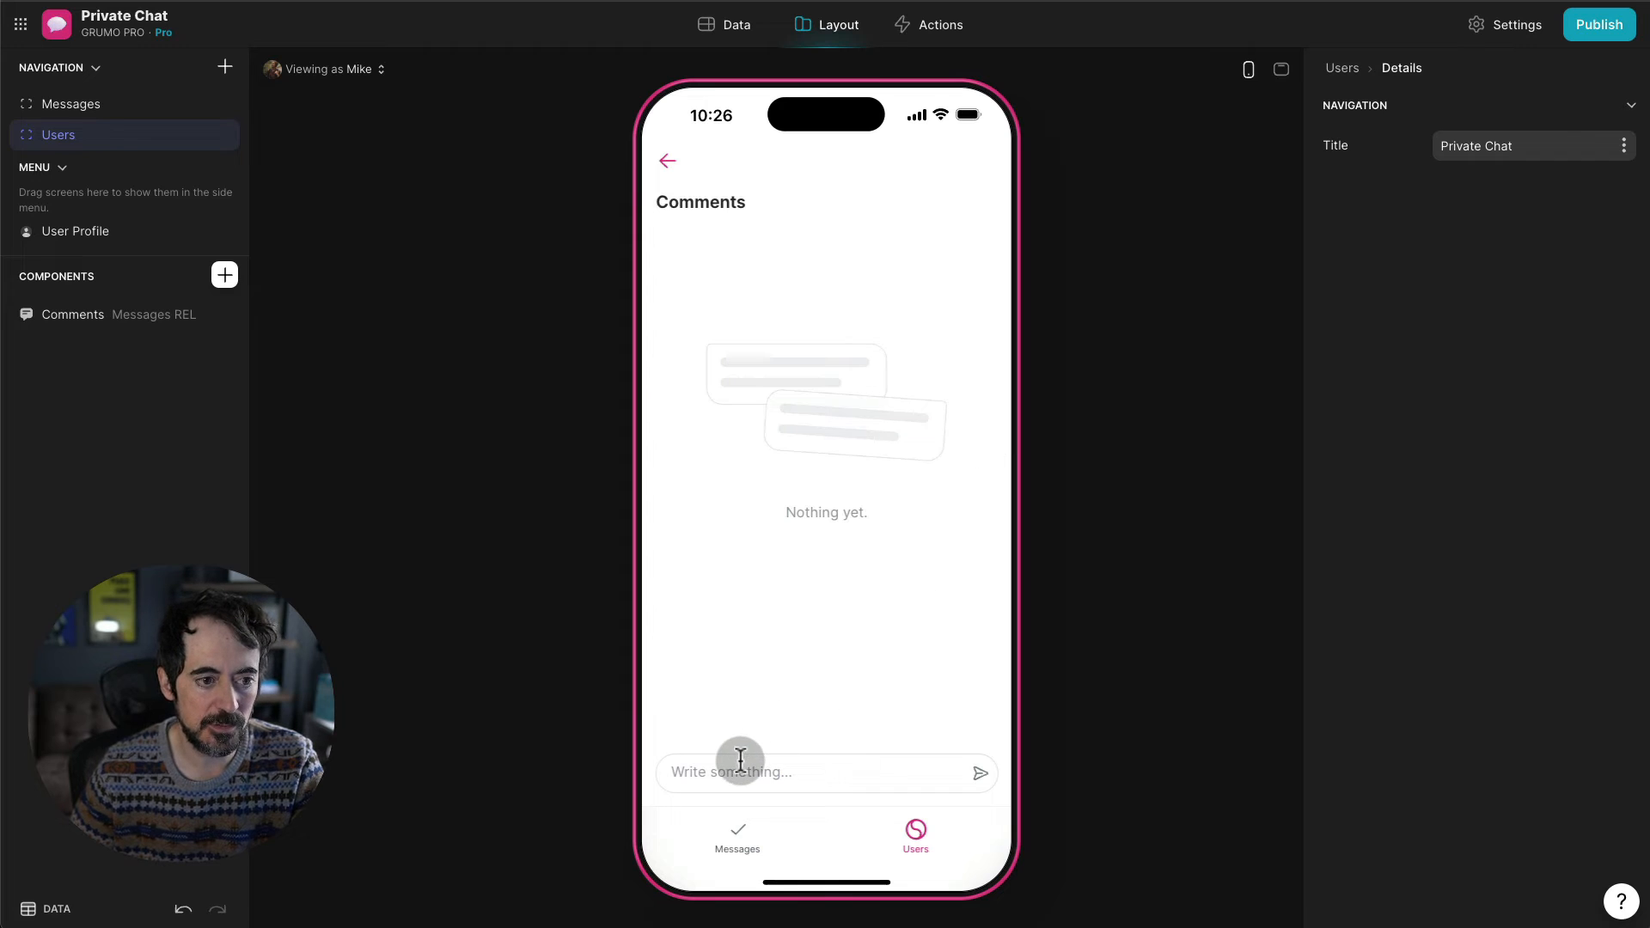
left_click(740, 760)
type("Hello ")
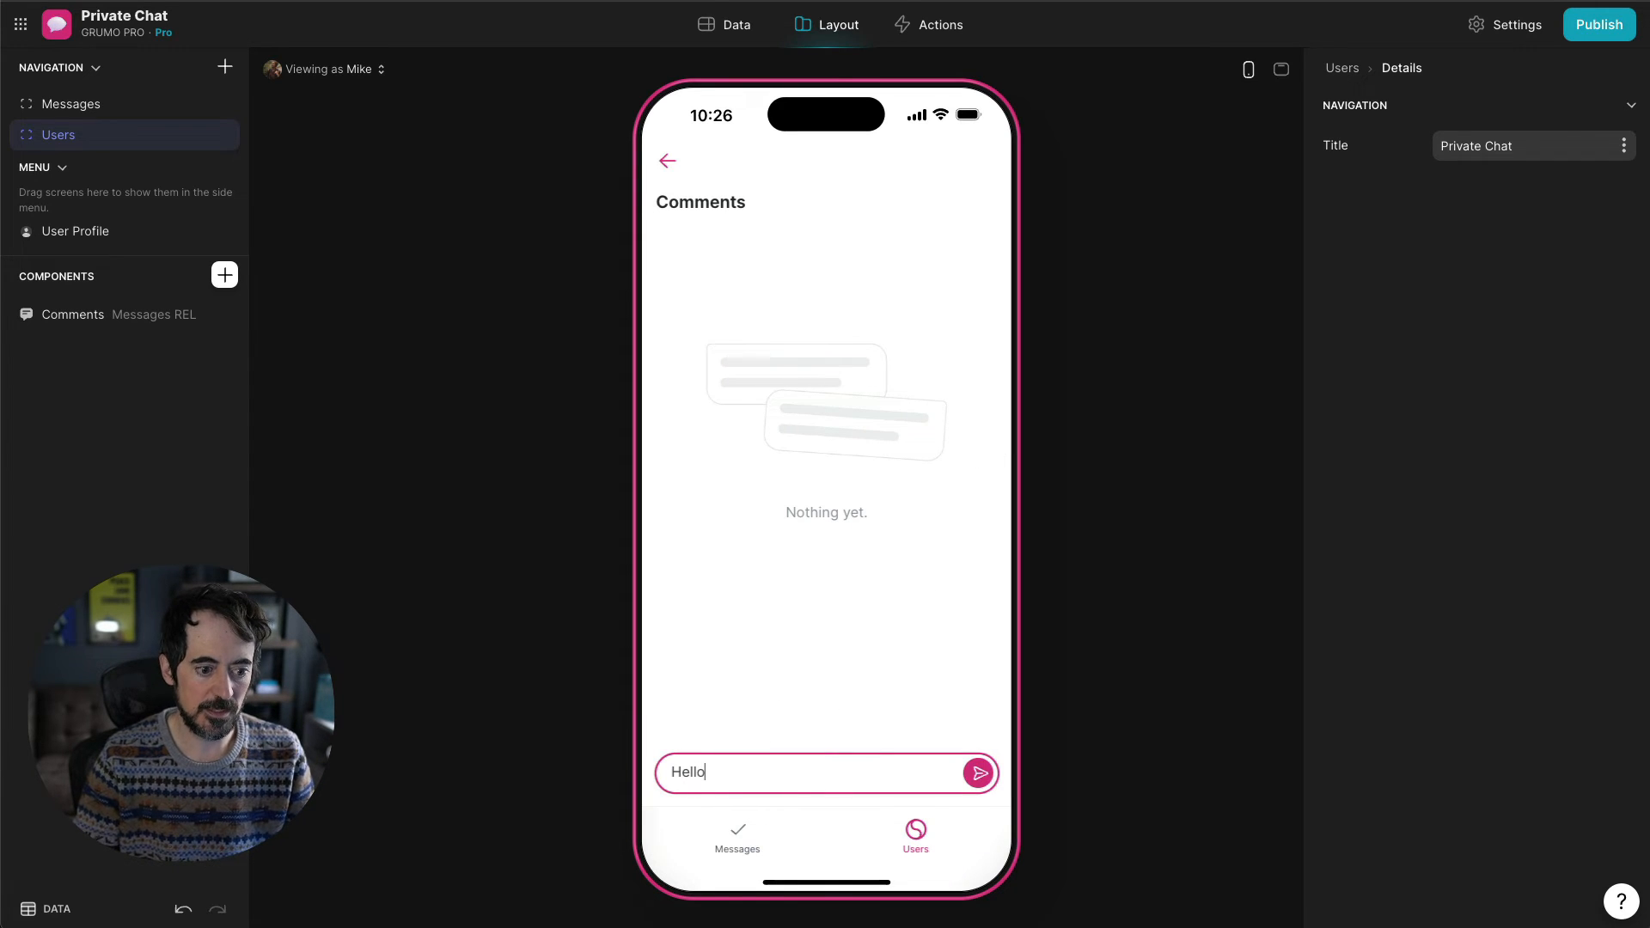
type("I'm ")
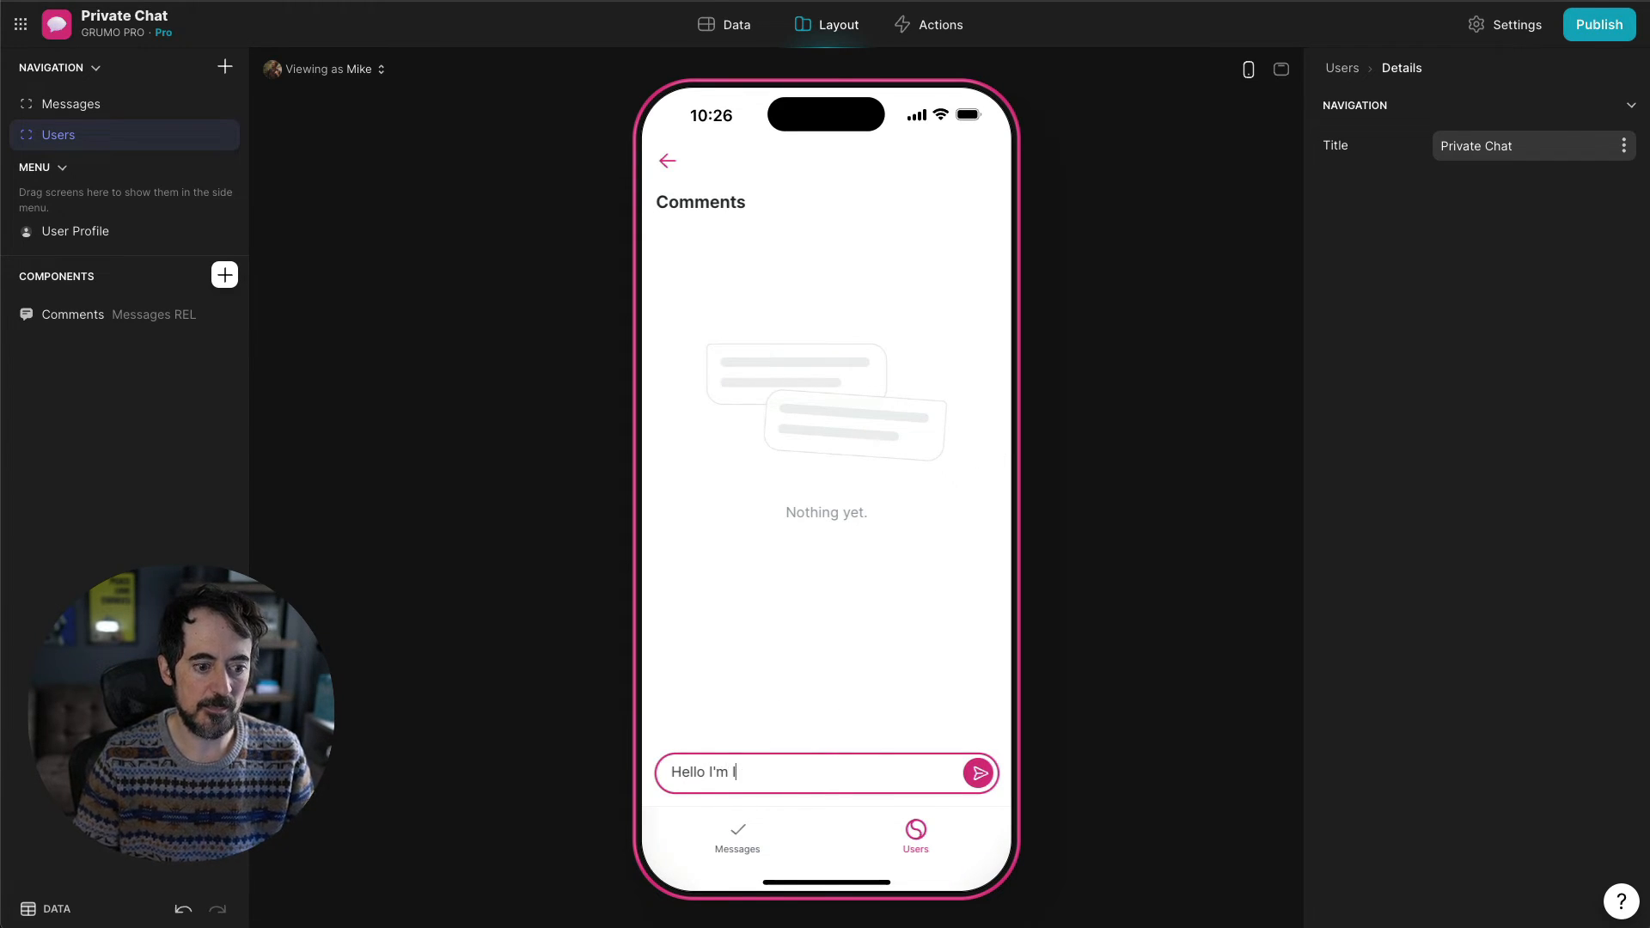
type("Mike!")
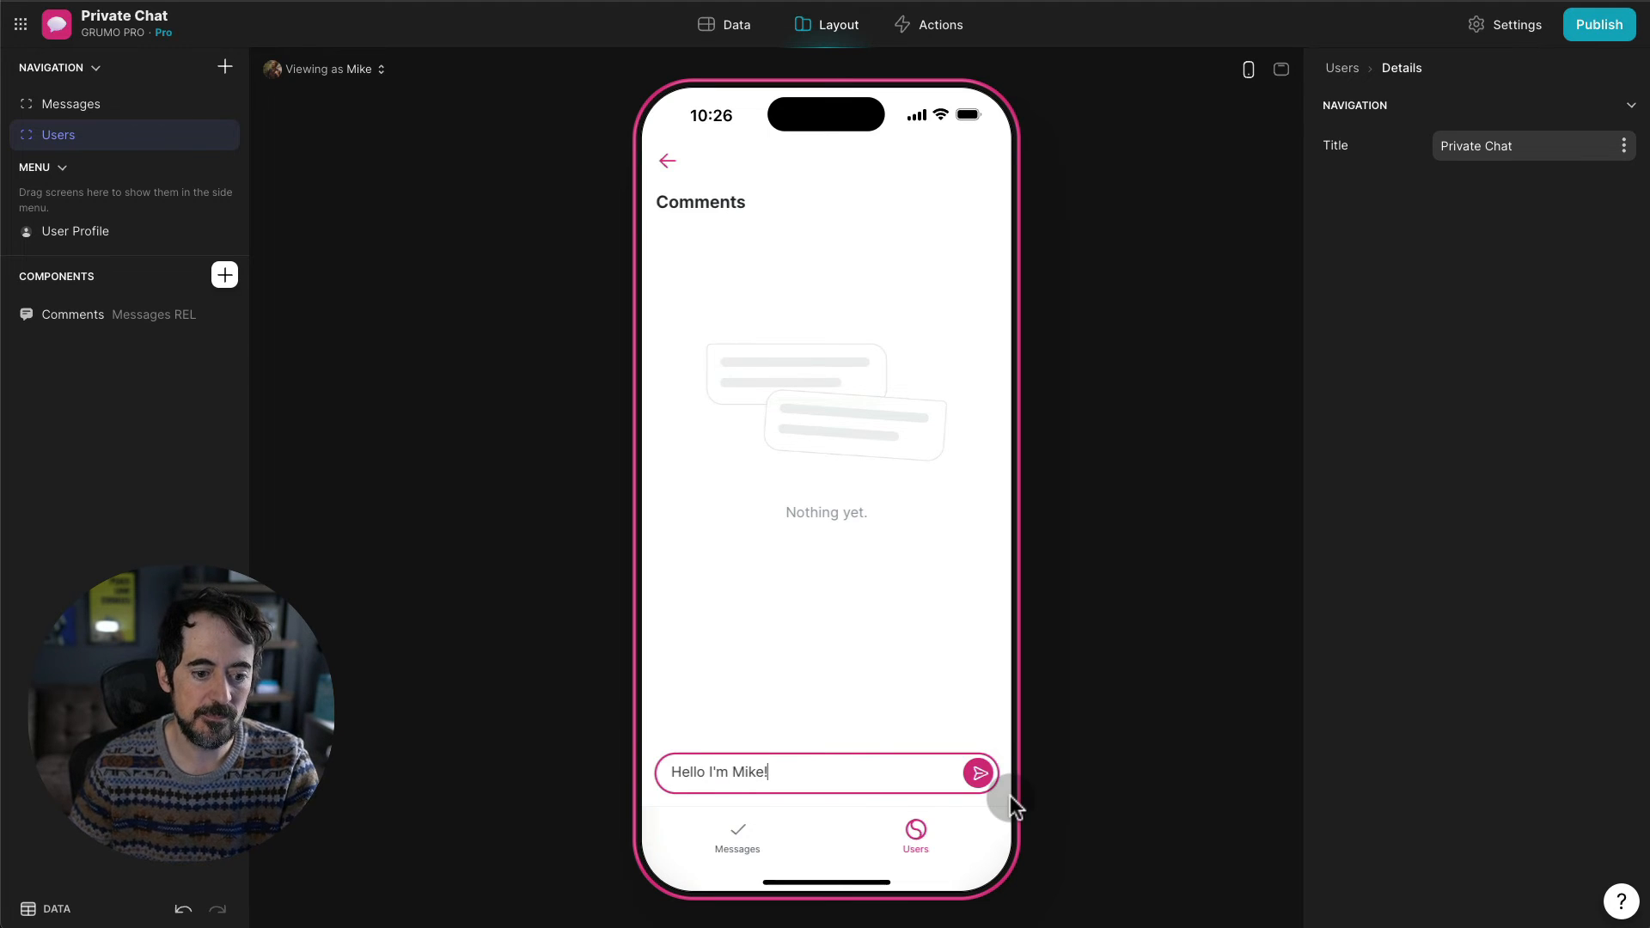
left_click(980, 773)
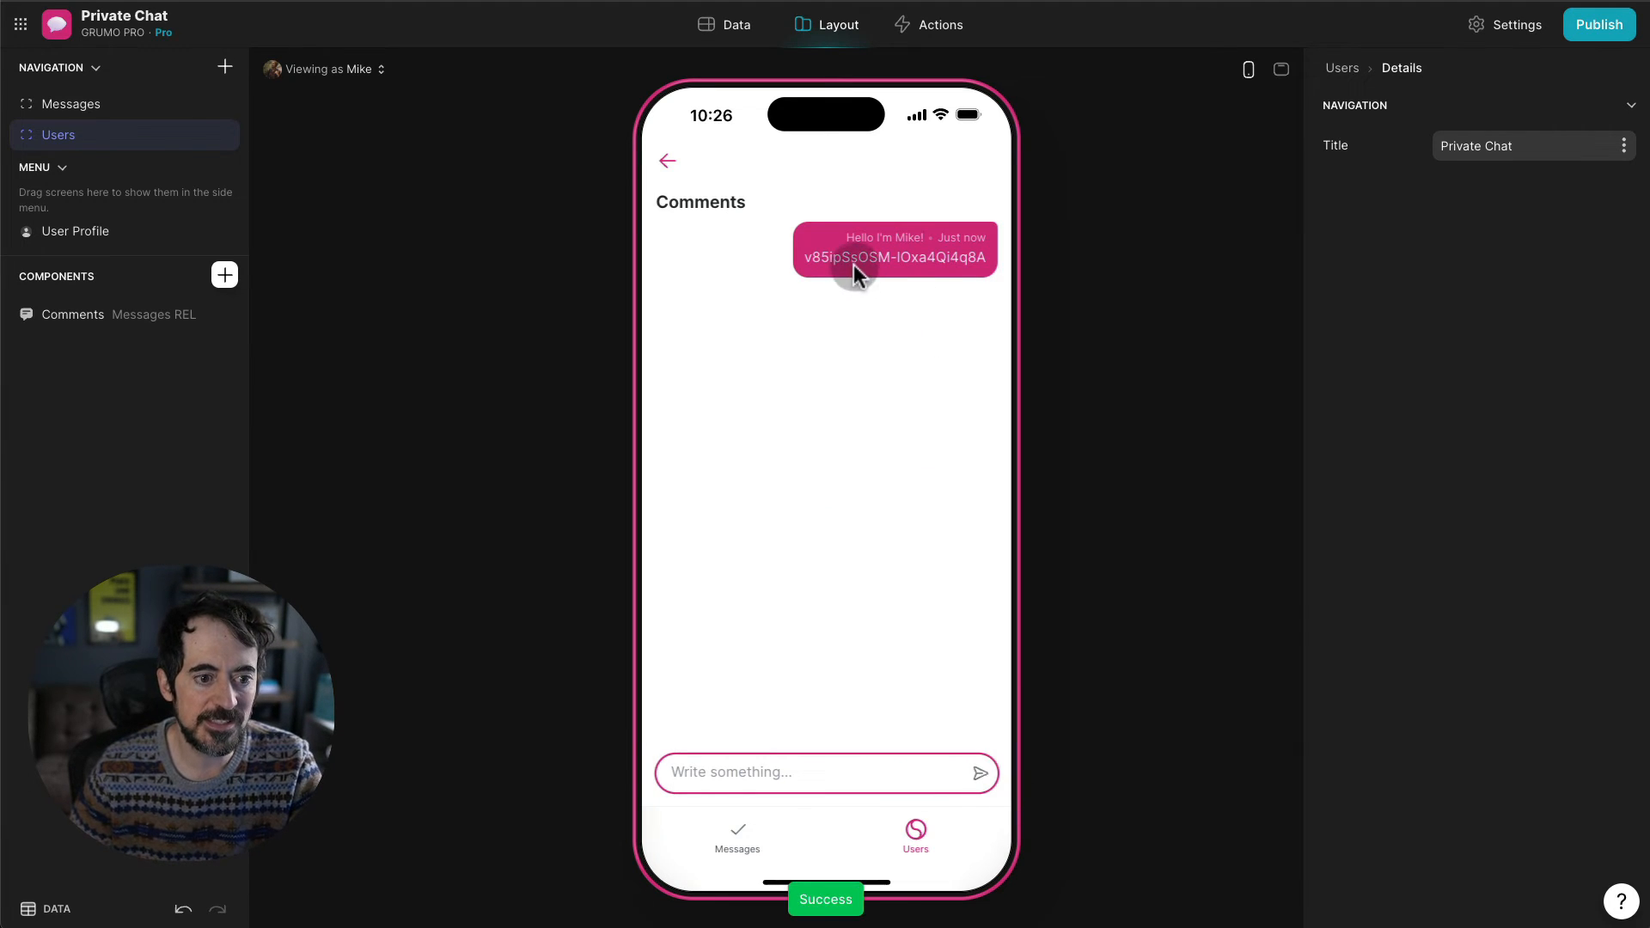
- Set the chat component's displayed text to the Message column and its author name to User Name
left_click(106, 322)
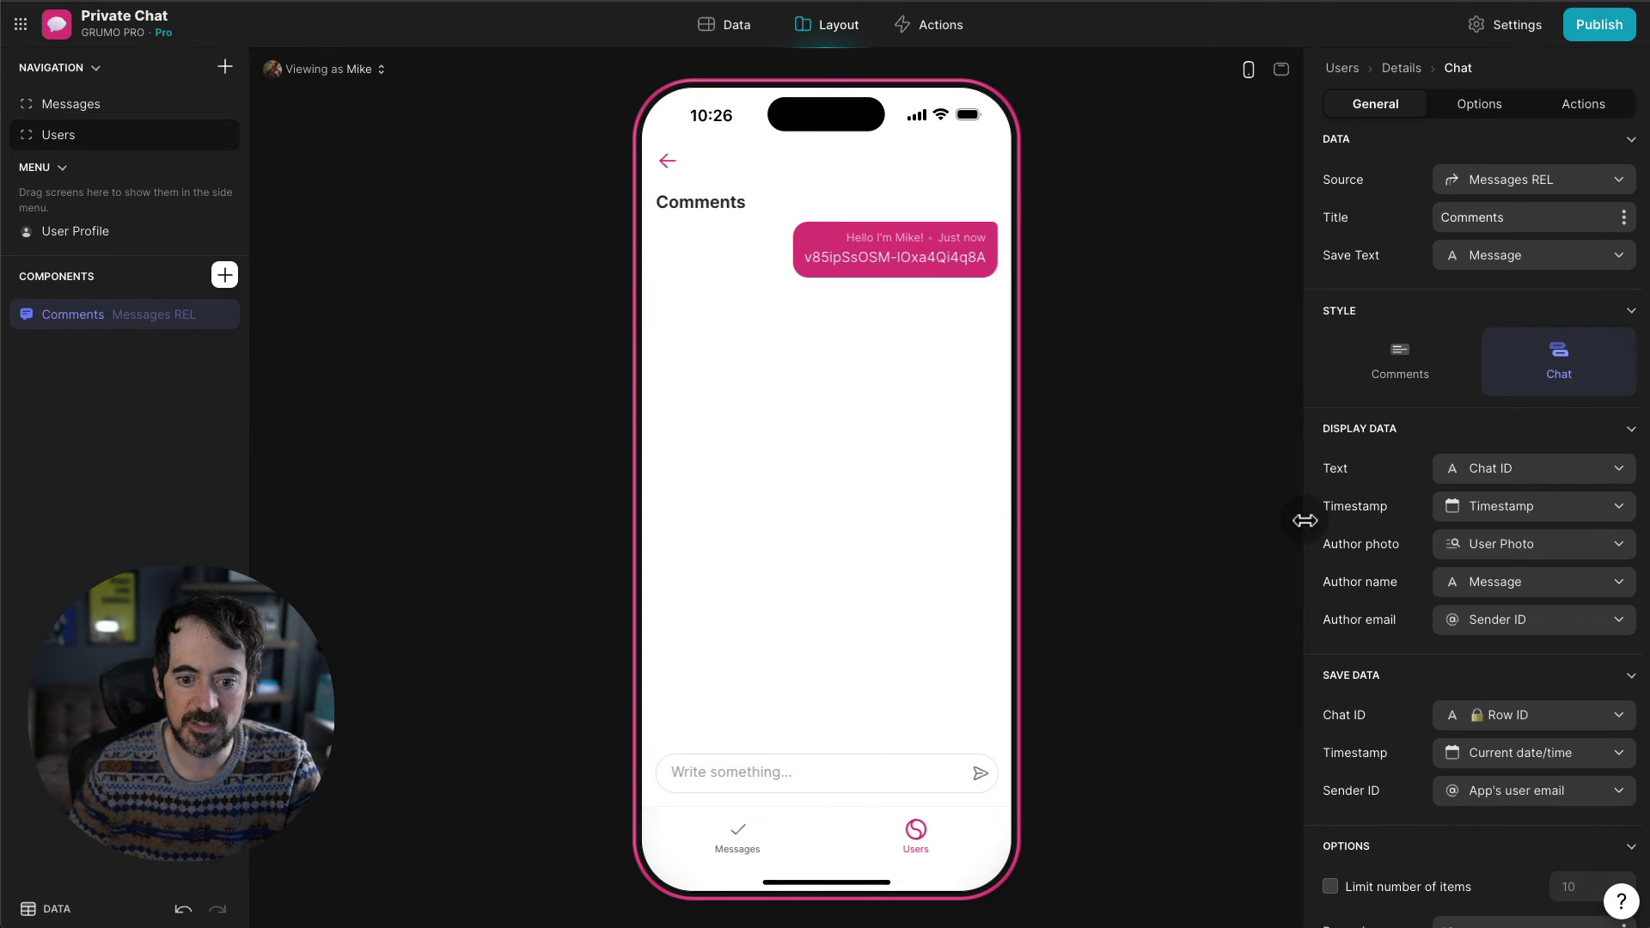
left_click(1506, 471)
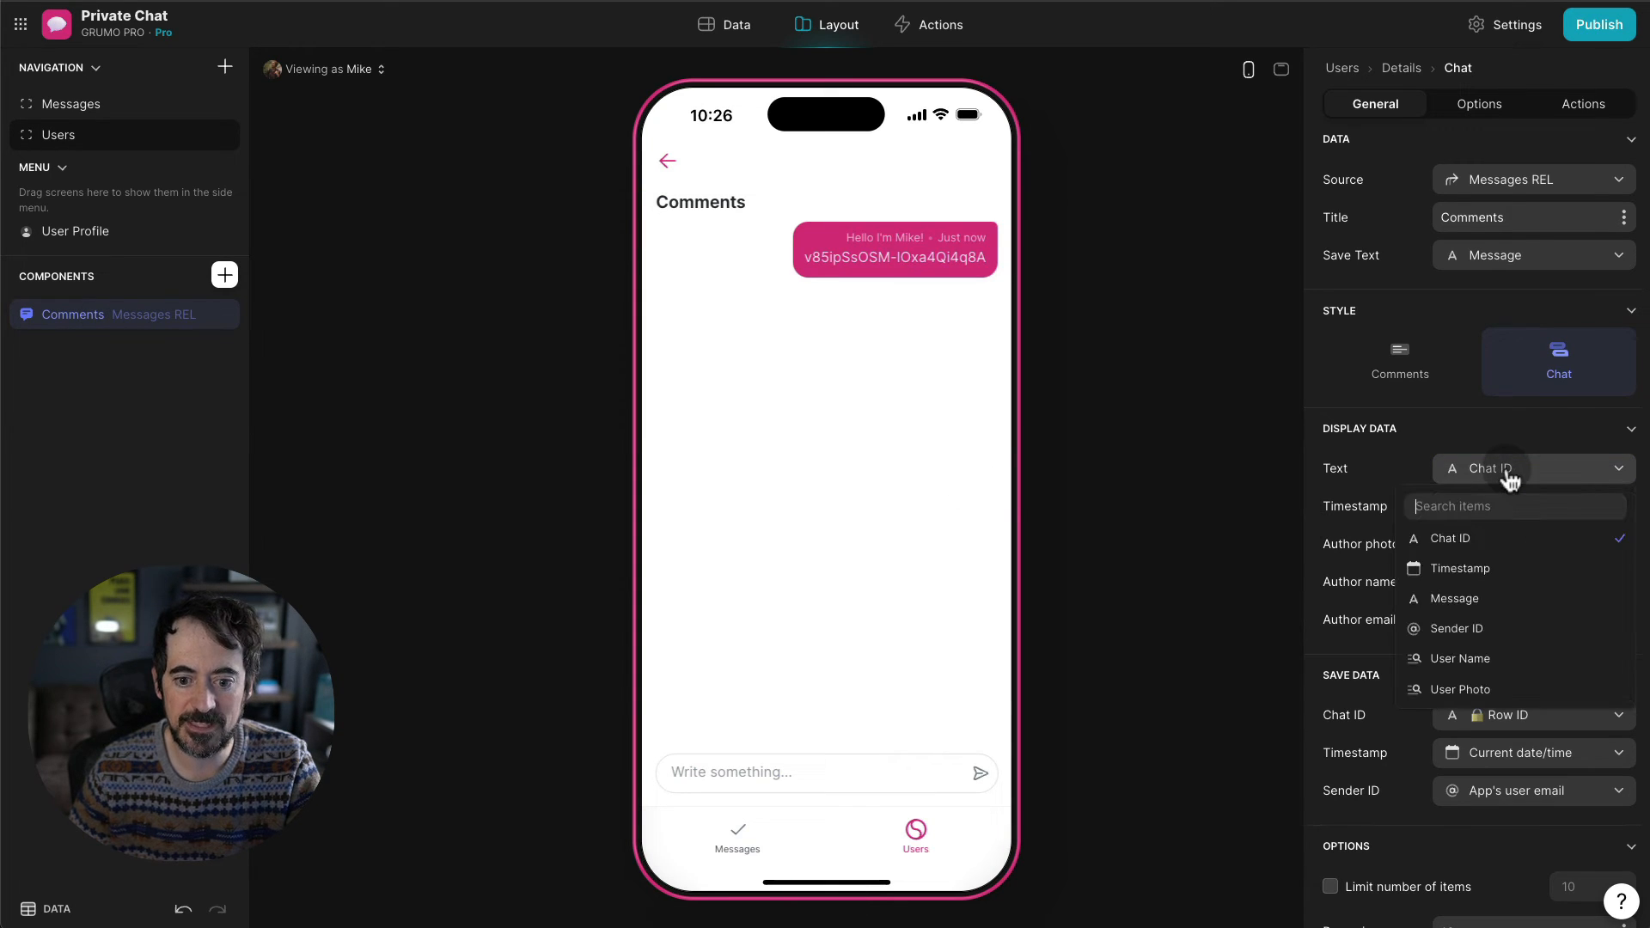
left_click(1487, 606)
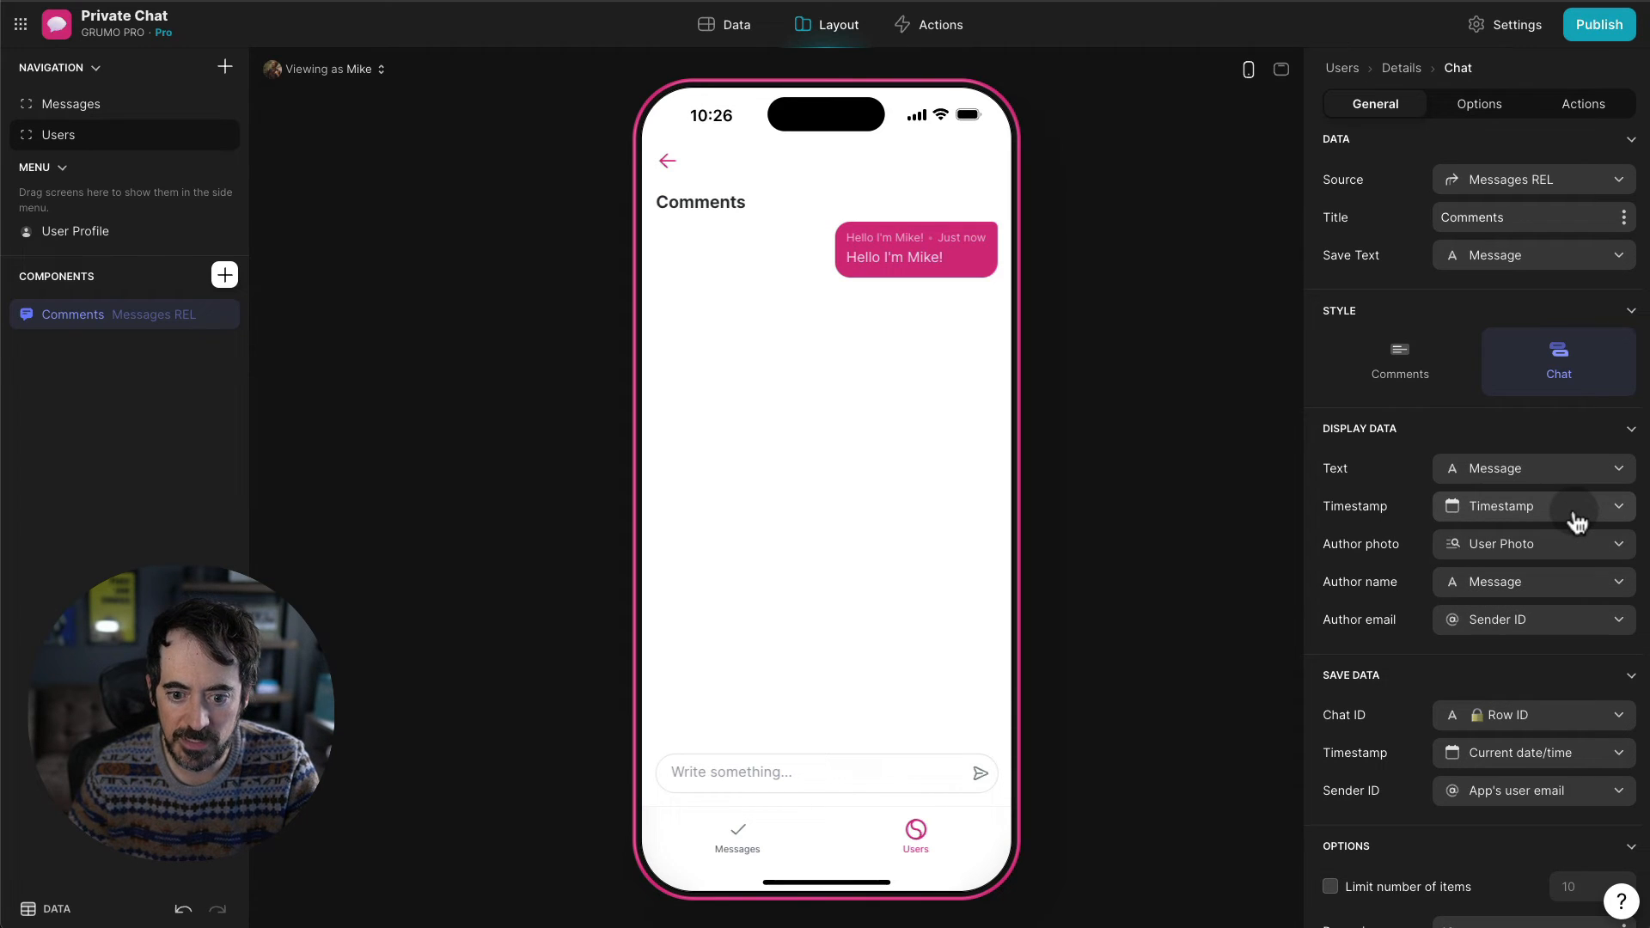
left_click(1540, 591)
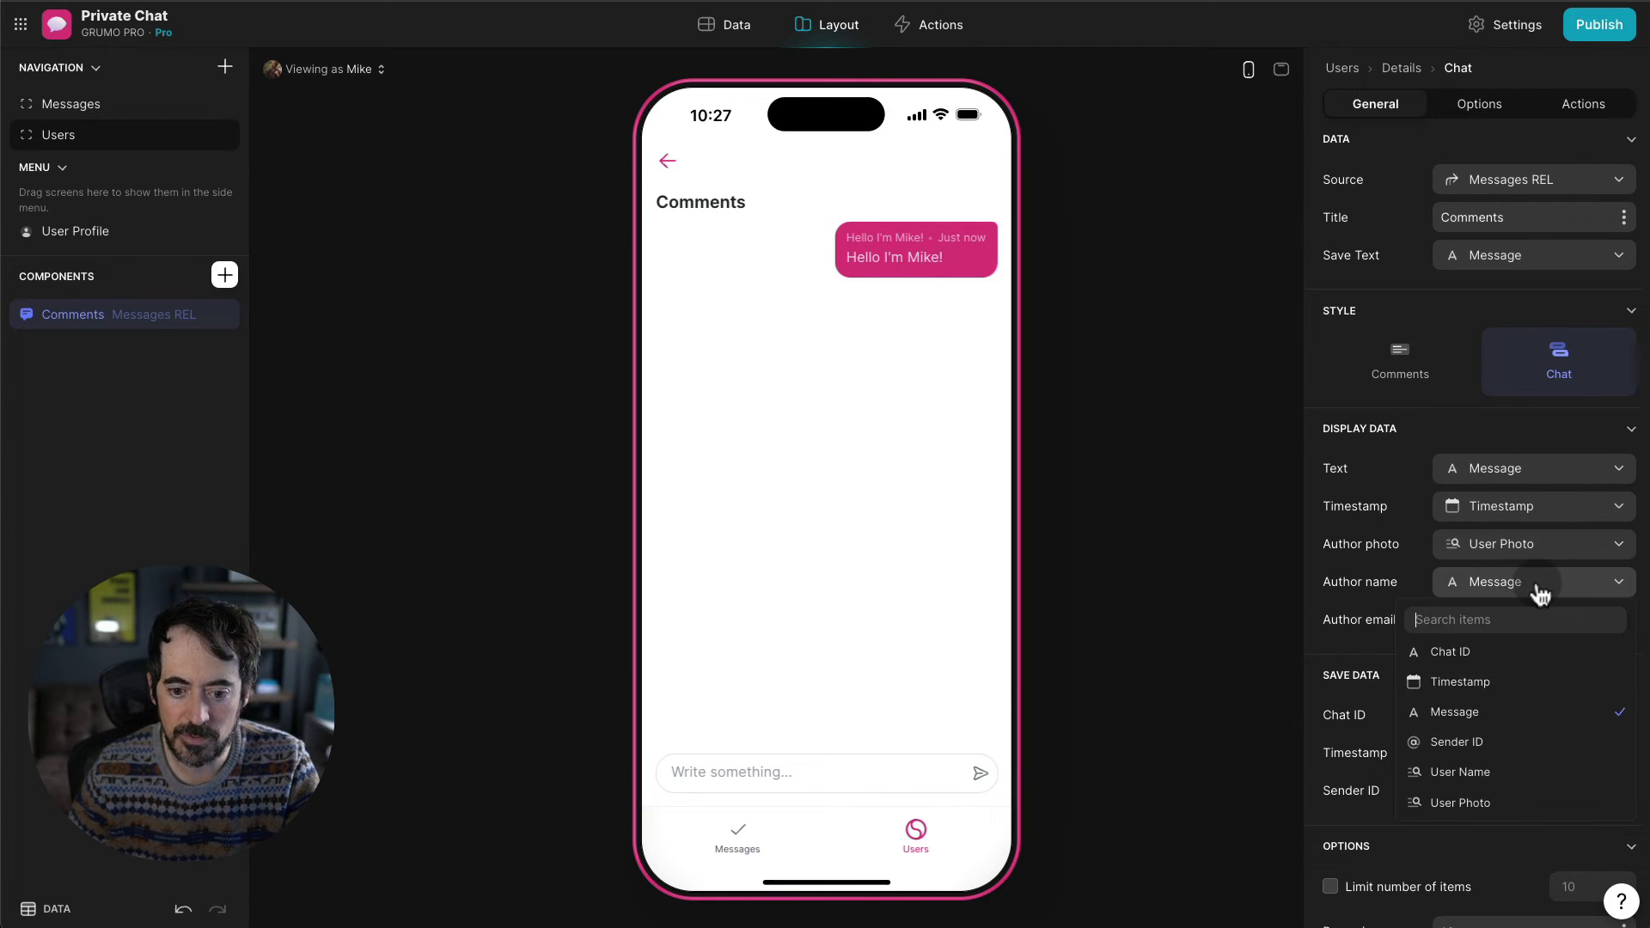
left_click(1504, 774)
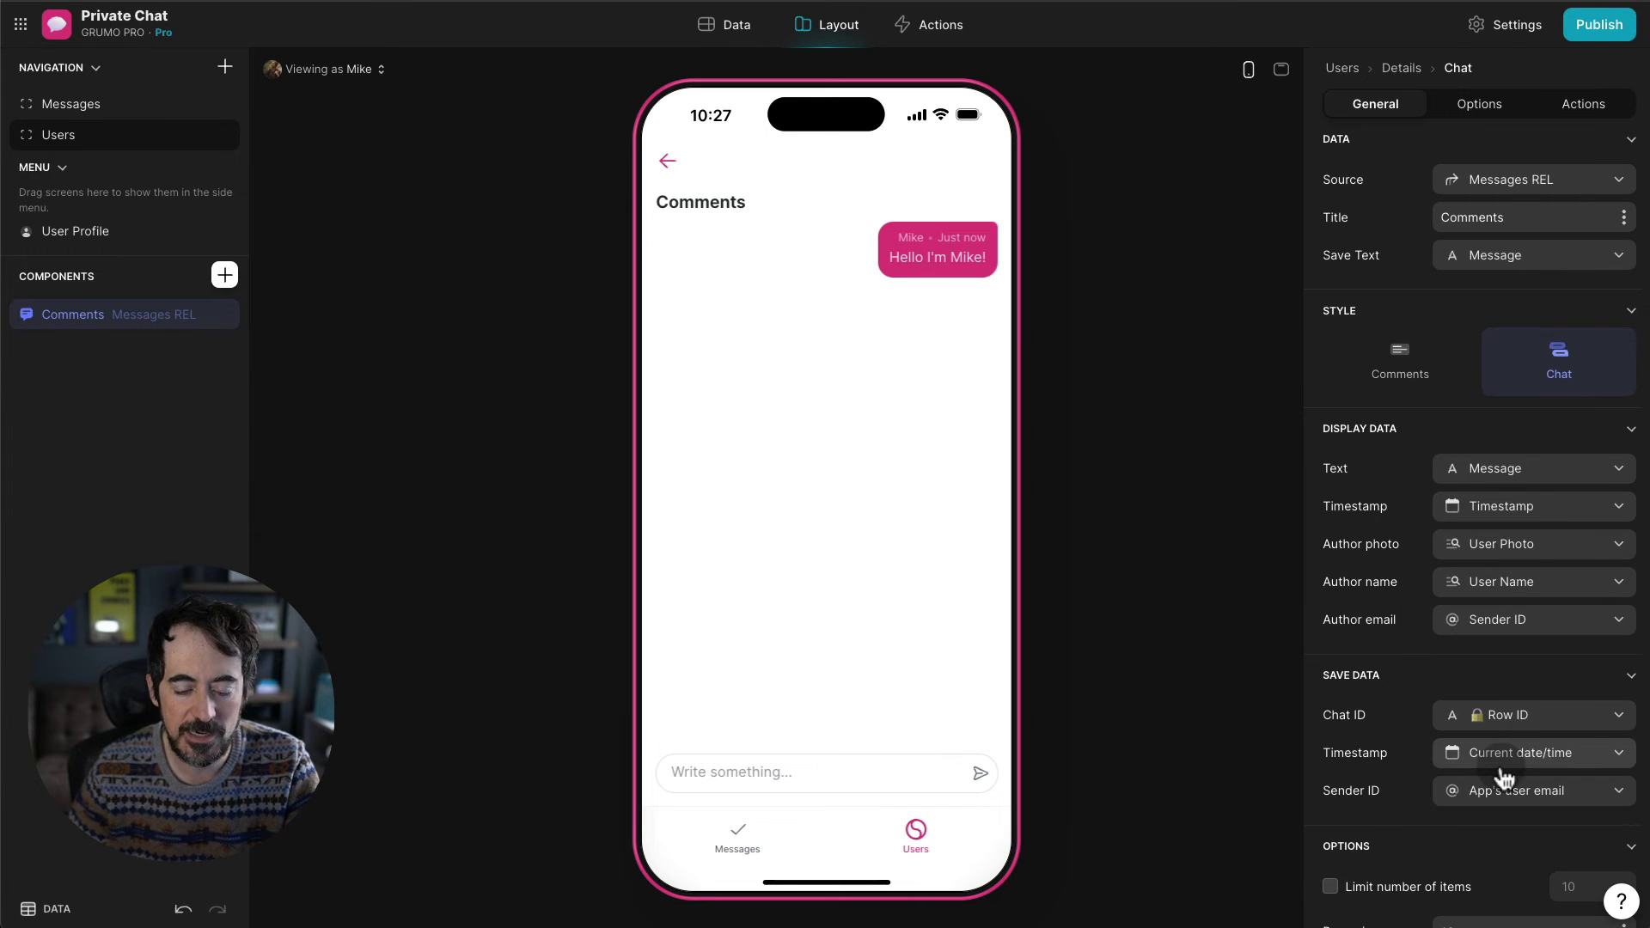
left_click(1140, 557)
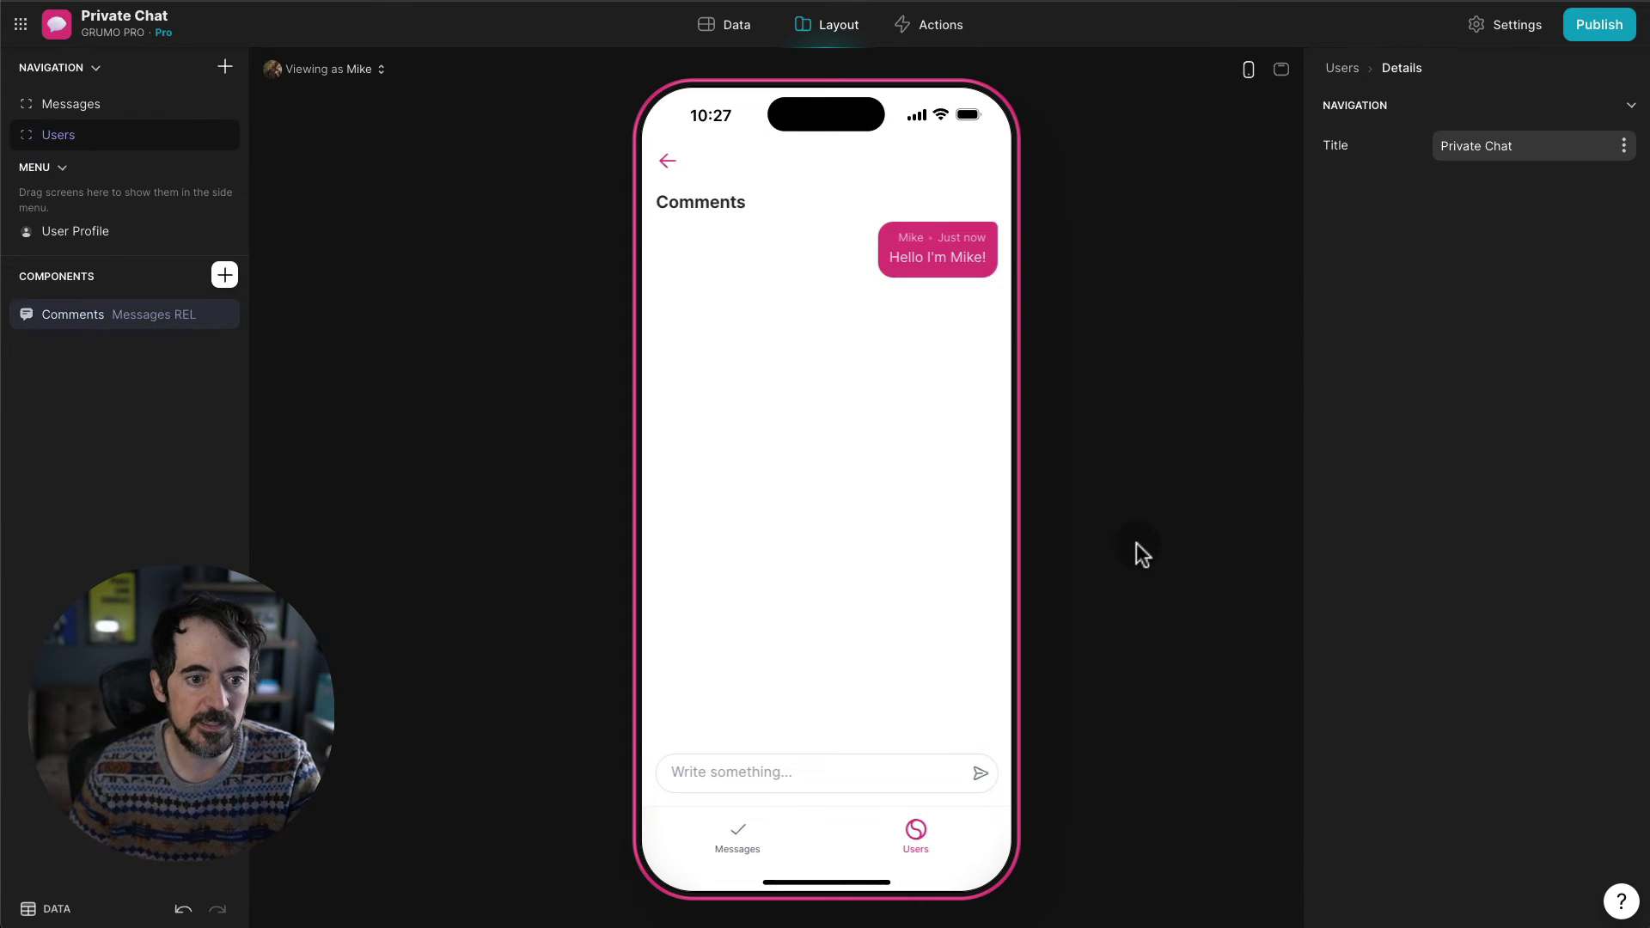
- Switch the preview to the greeting's recipient and reply in the chat with a "Hello I'm" greeting ending in that user's name
left_click(337, 70)
left_click(320, 267)
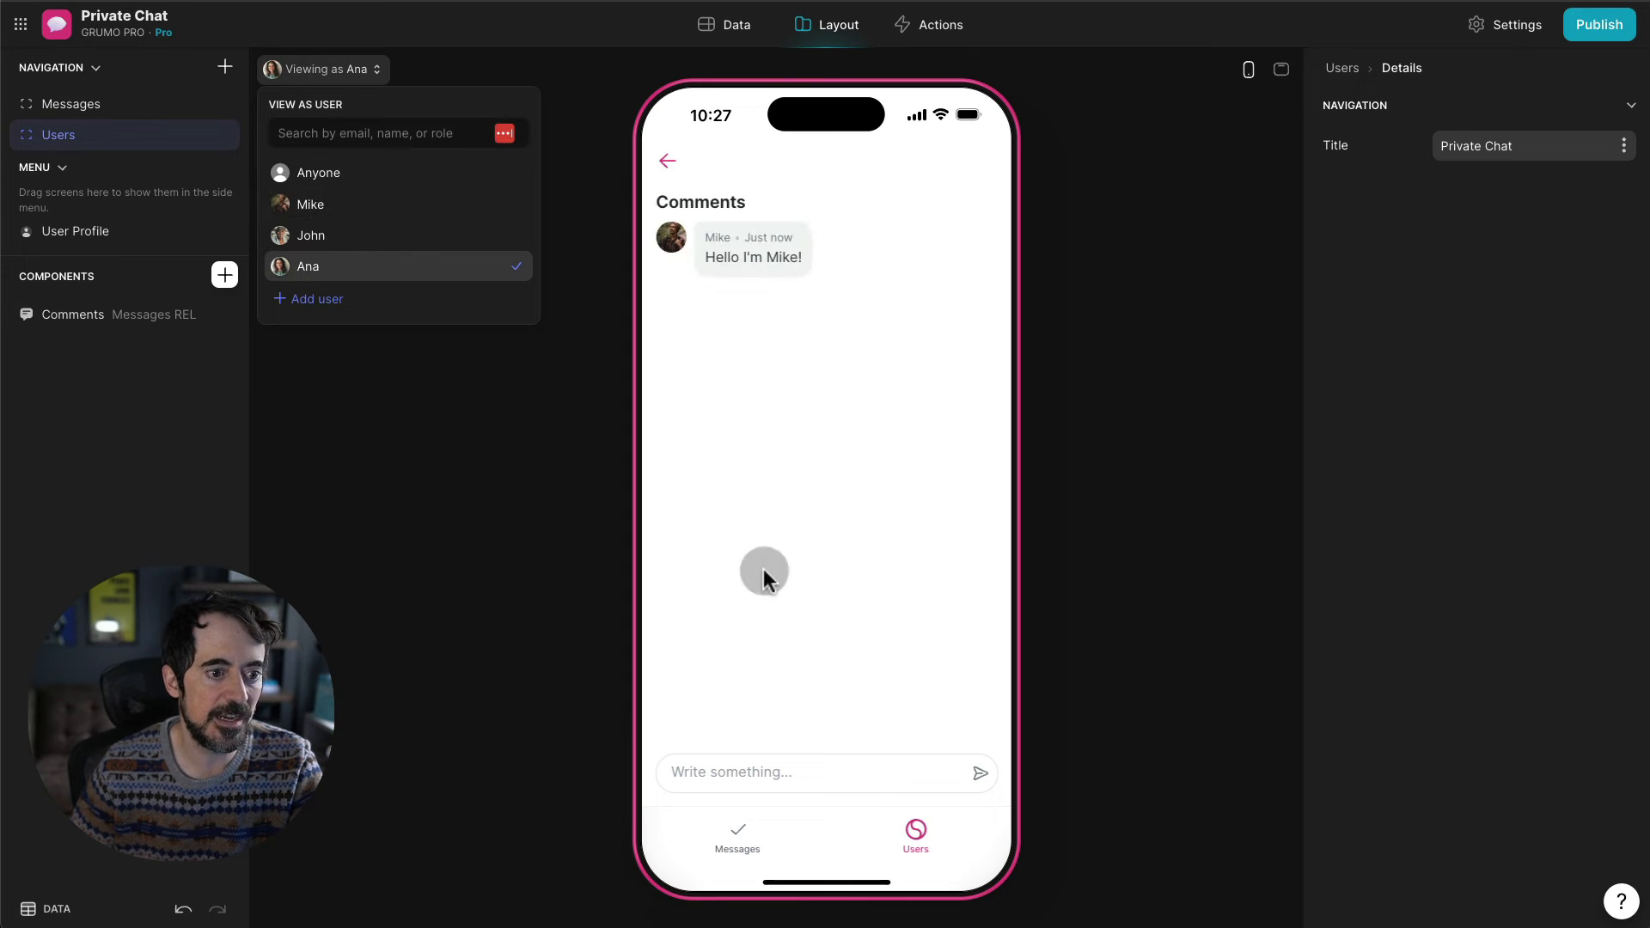
left_click(781, 775)
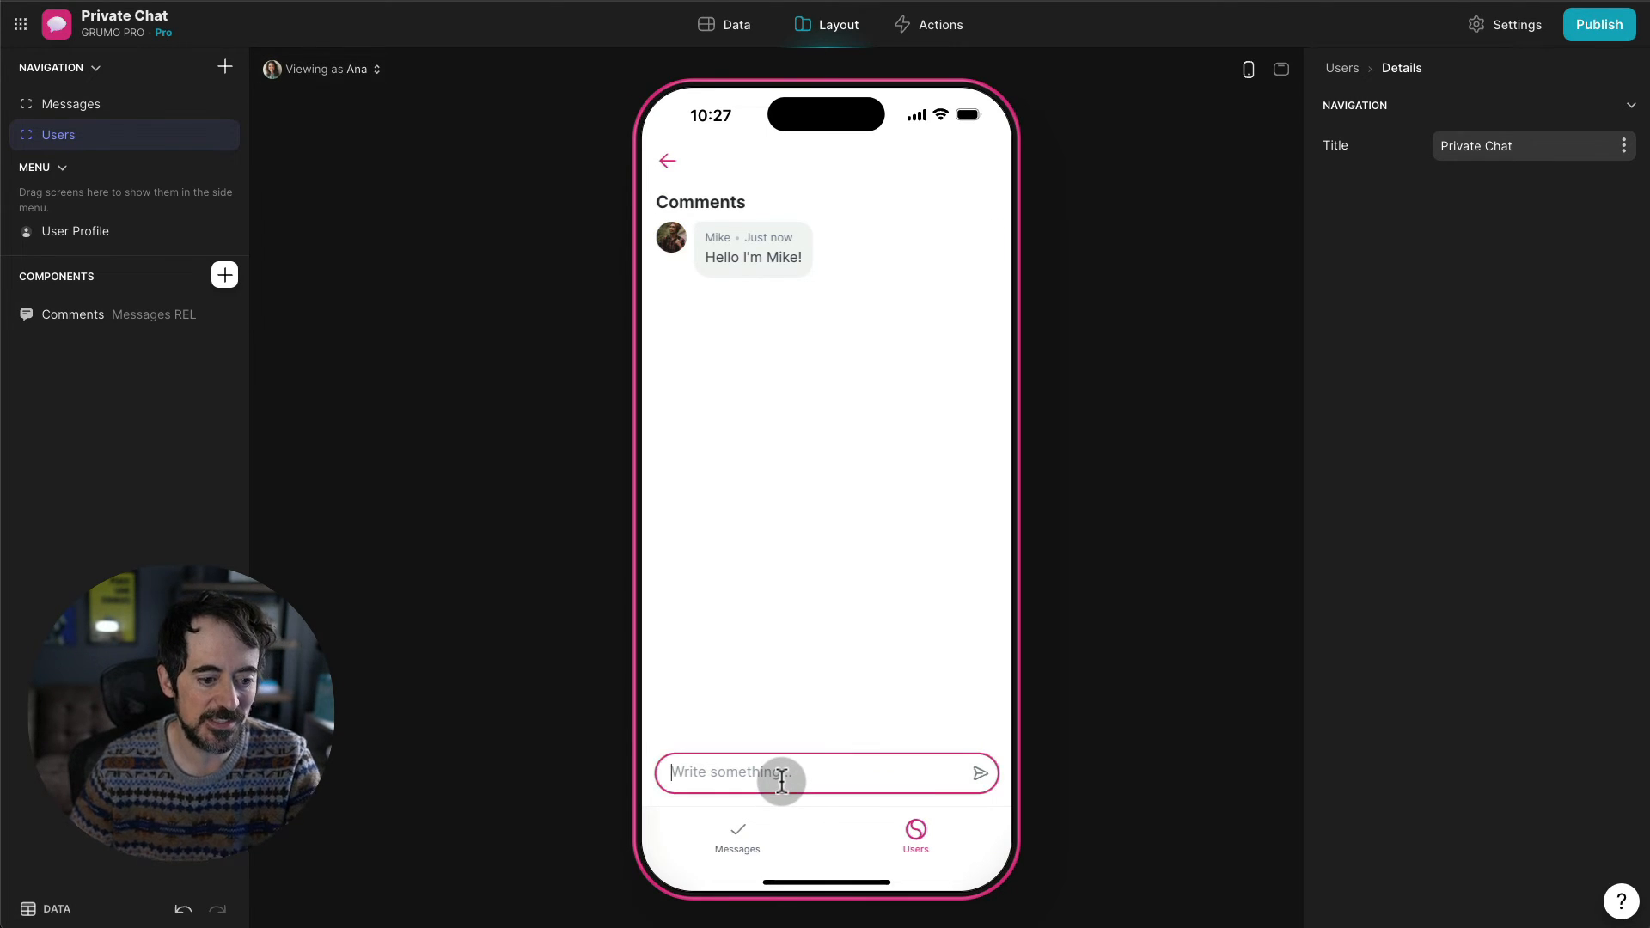
type("Hello ")
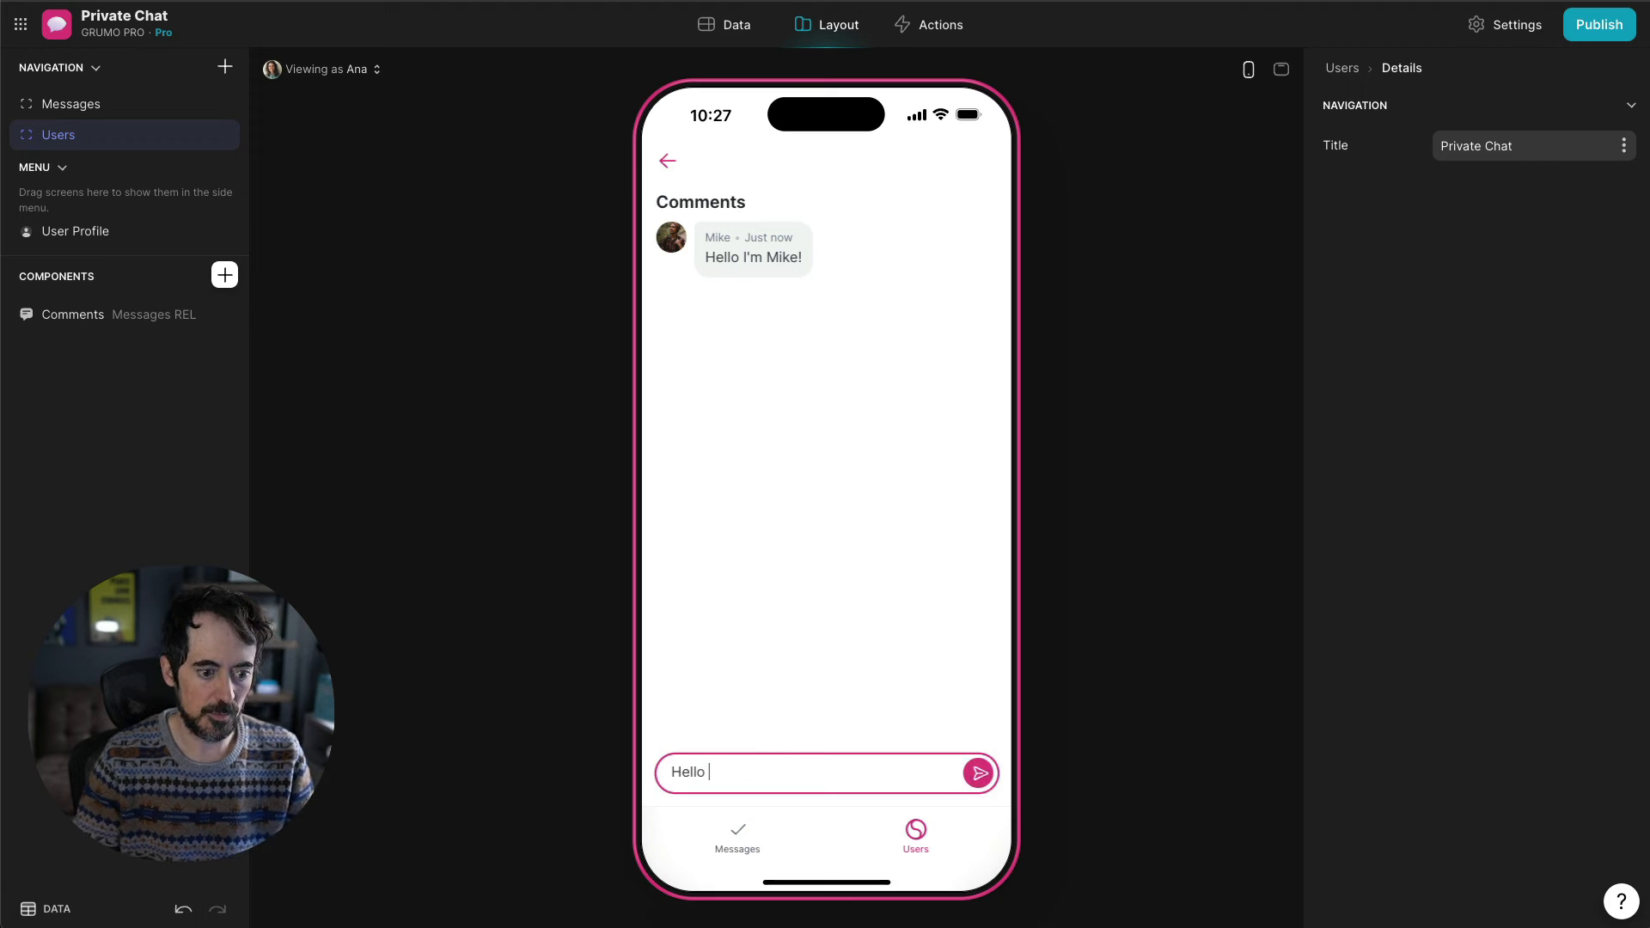
type("I'm Ana!")
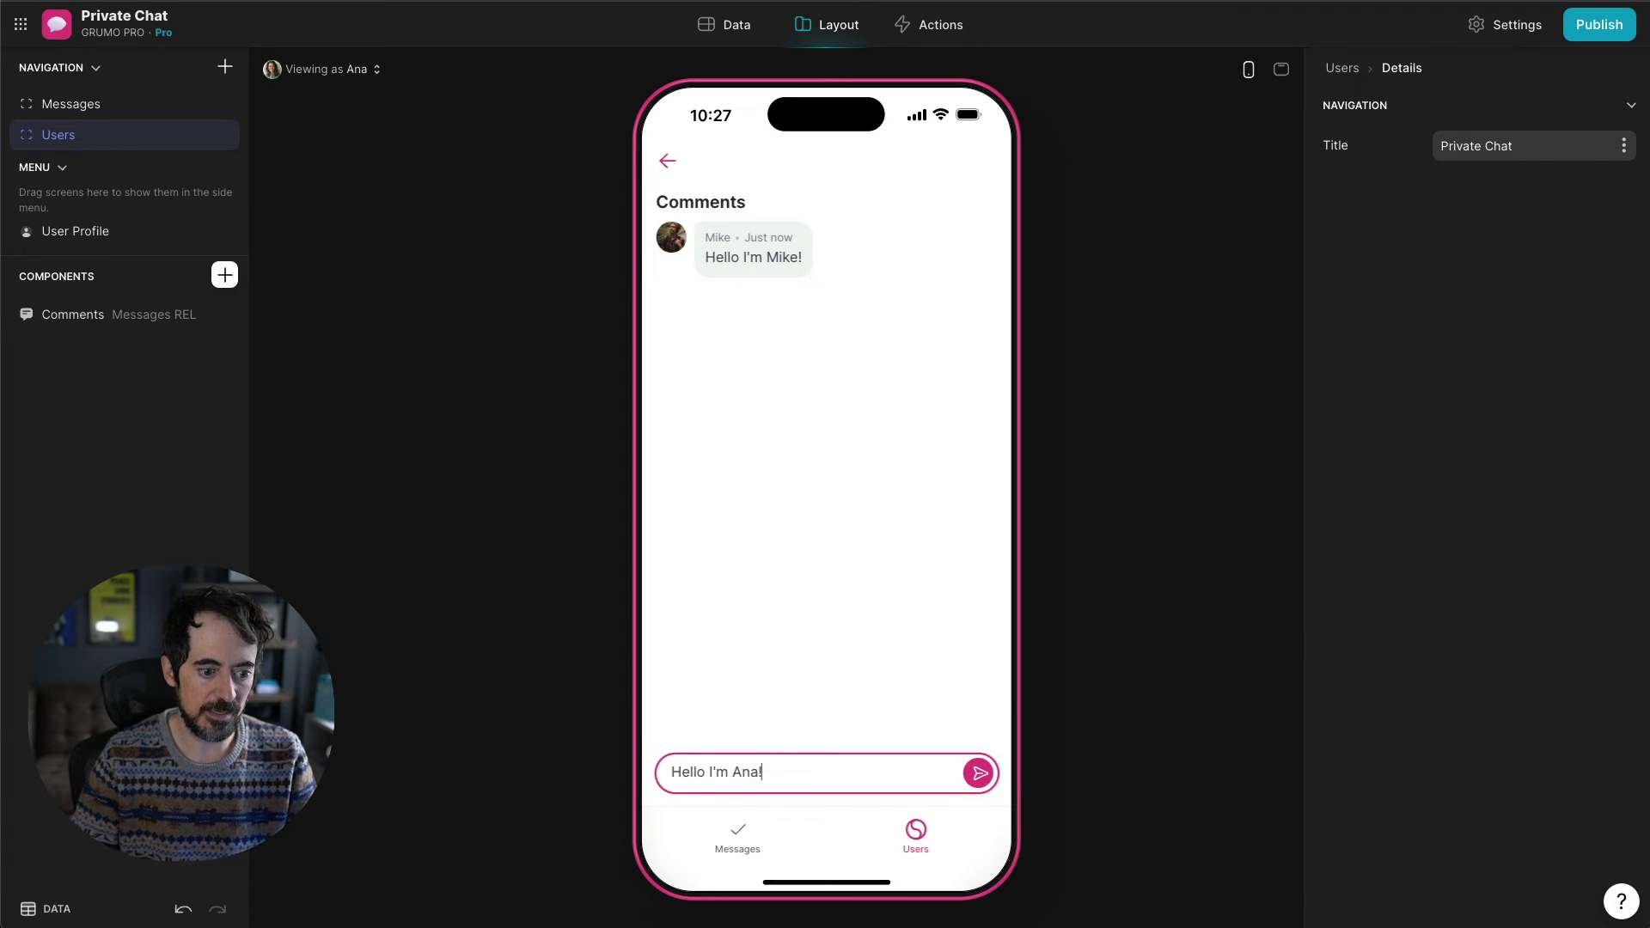
key("Return")
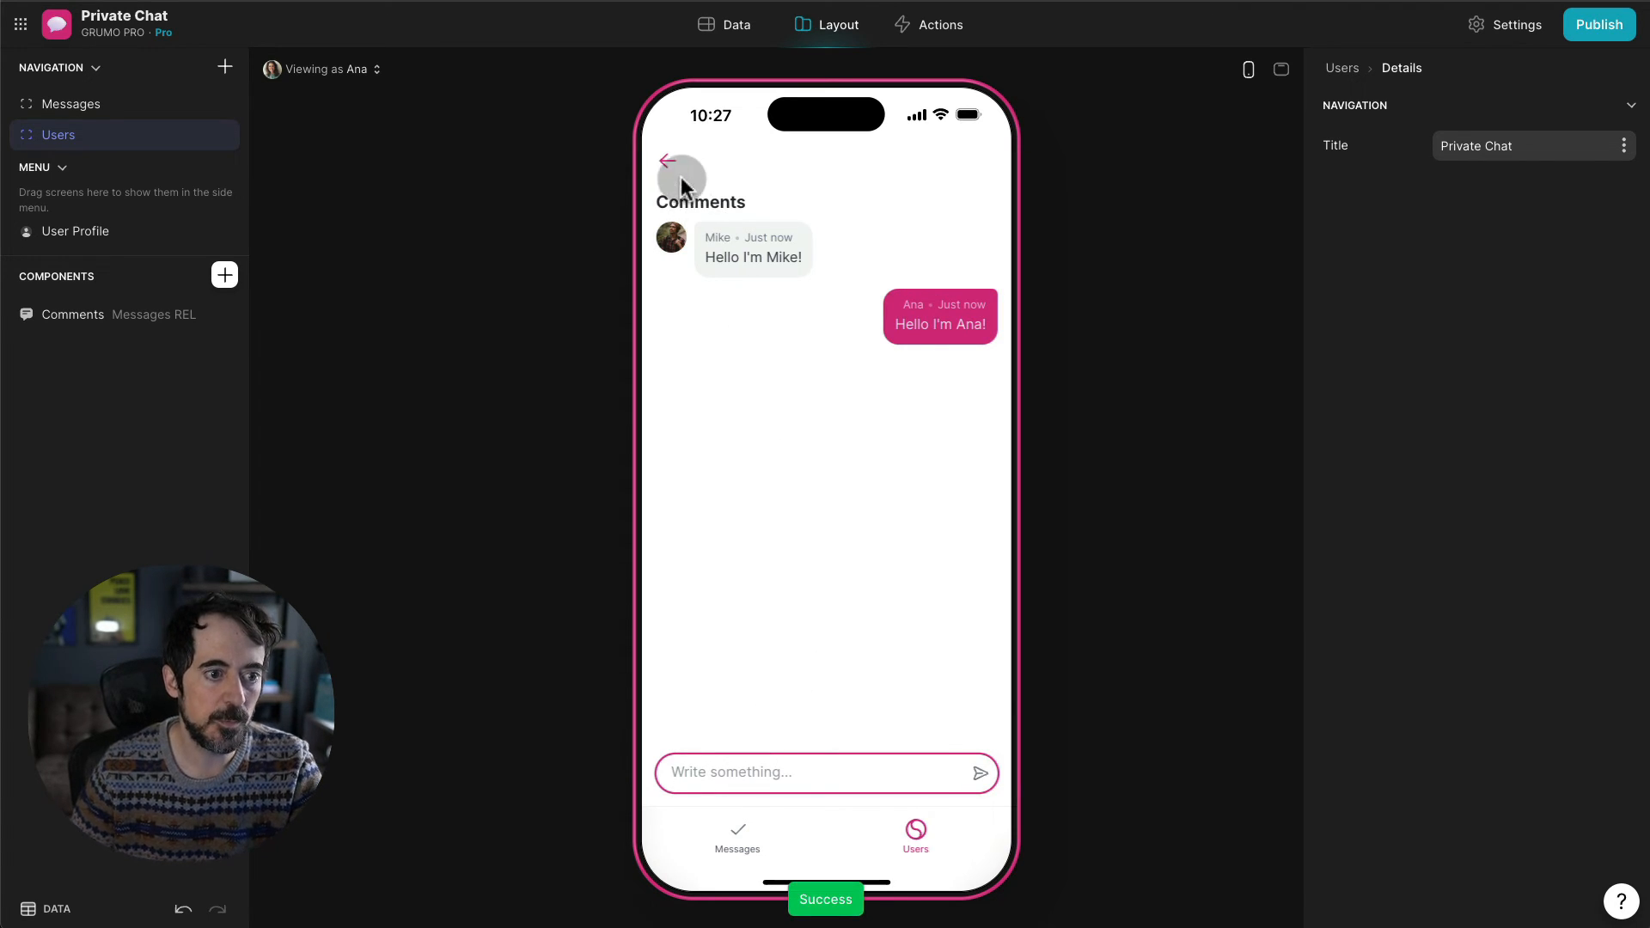
- Reopen the private chat with the first listed user, and start a chat with the second listed user
left_click(673, 162)
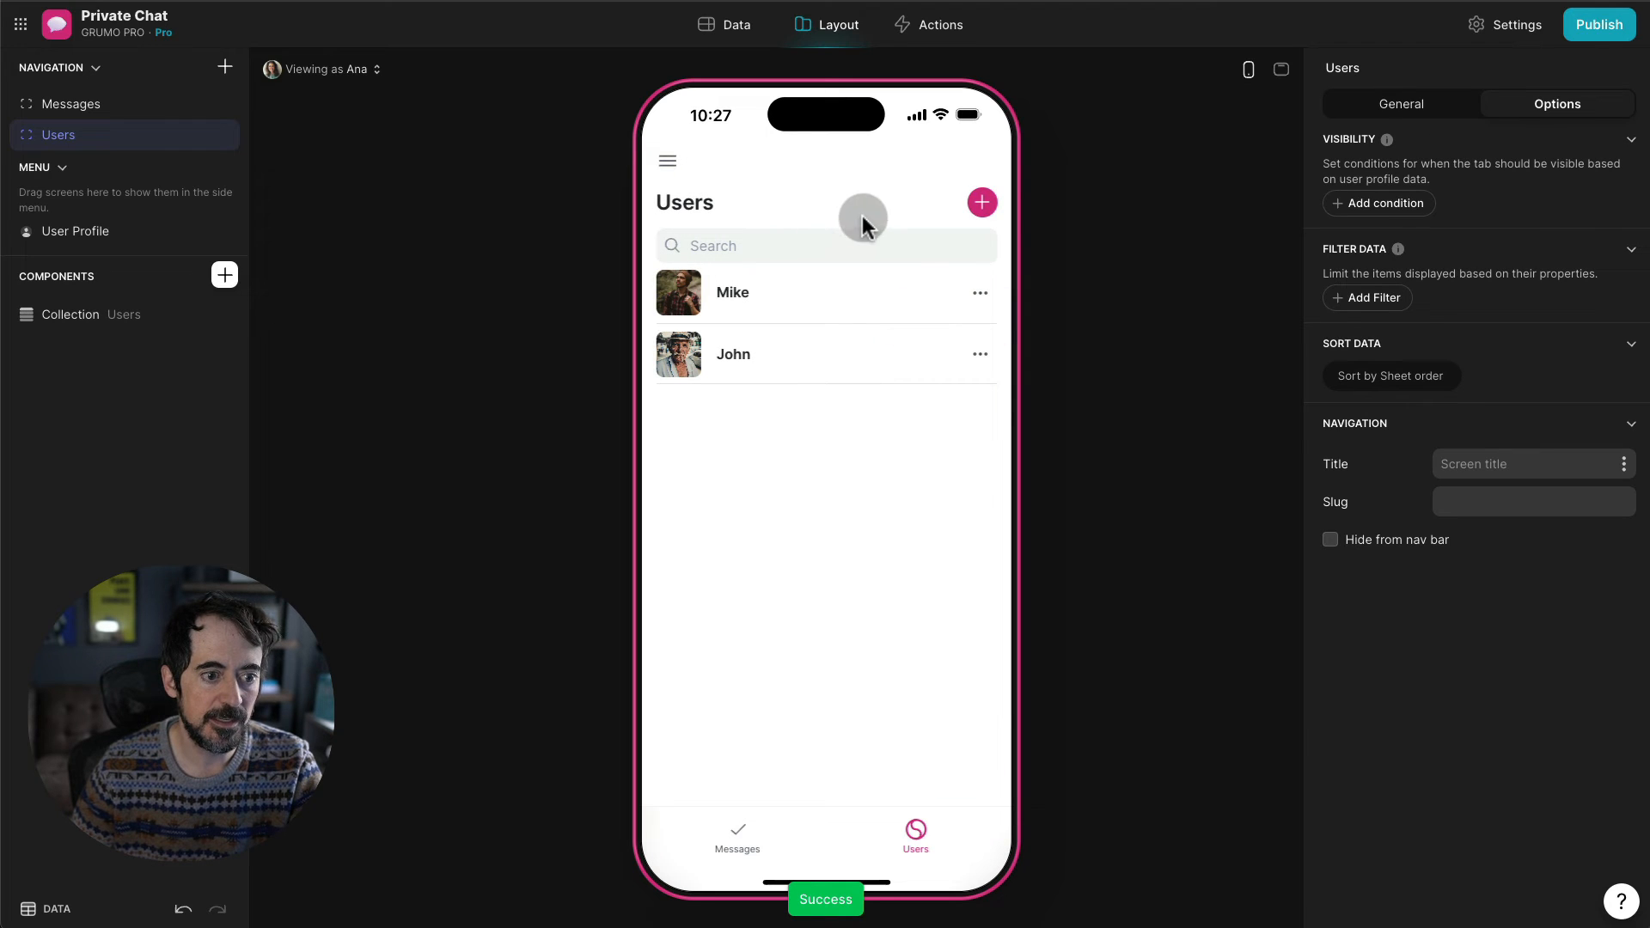
left_click(833, 301)
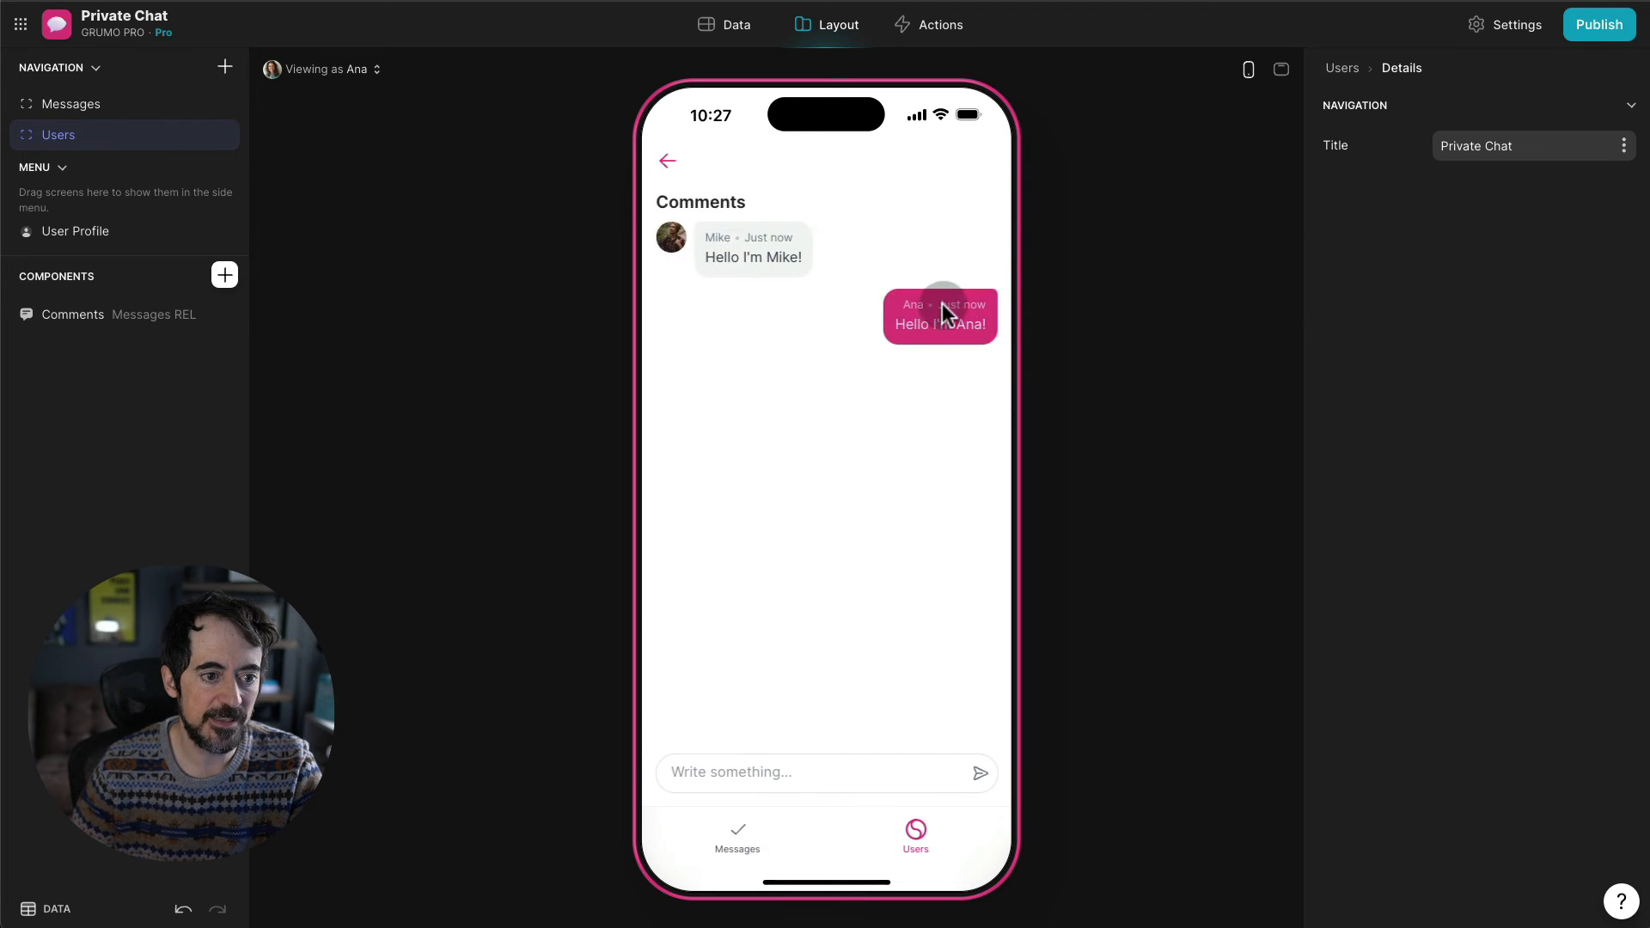
left_click(670, 161)
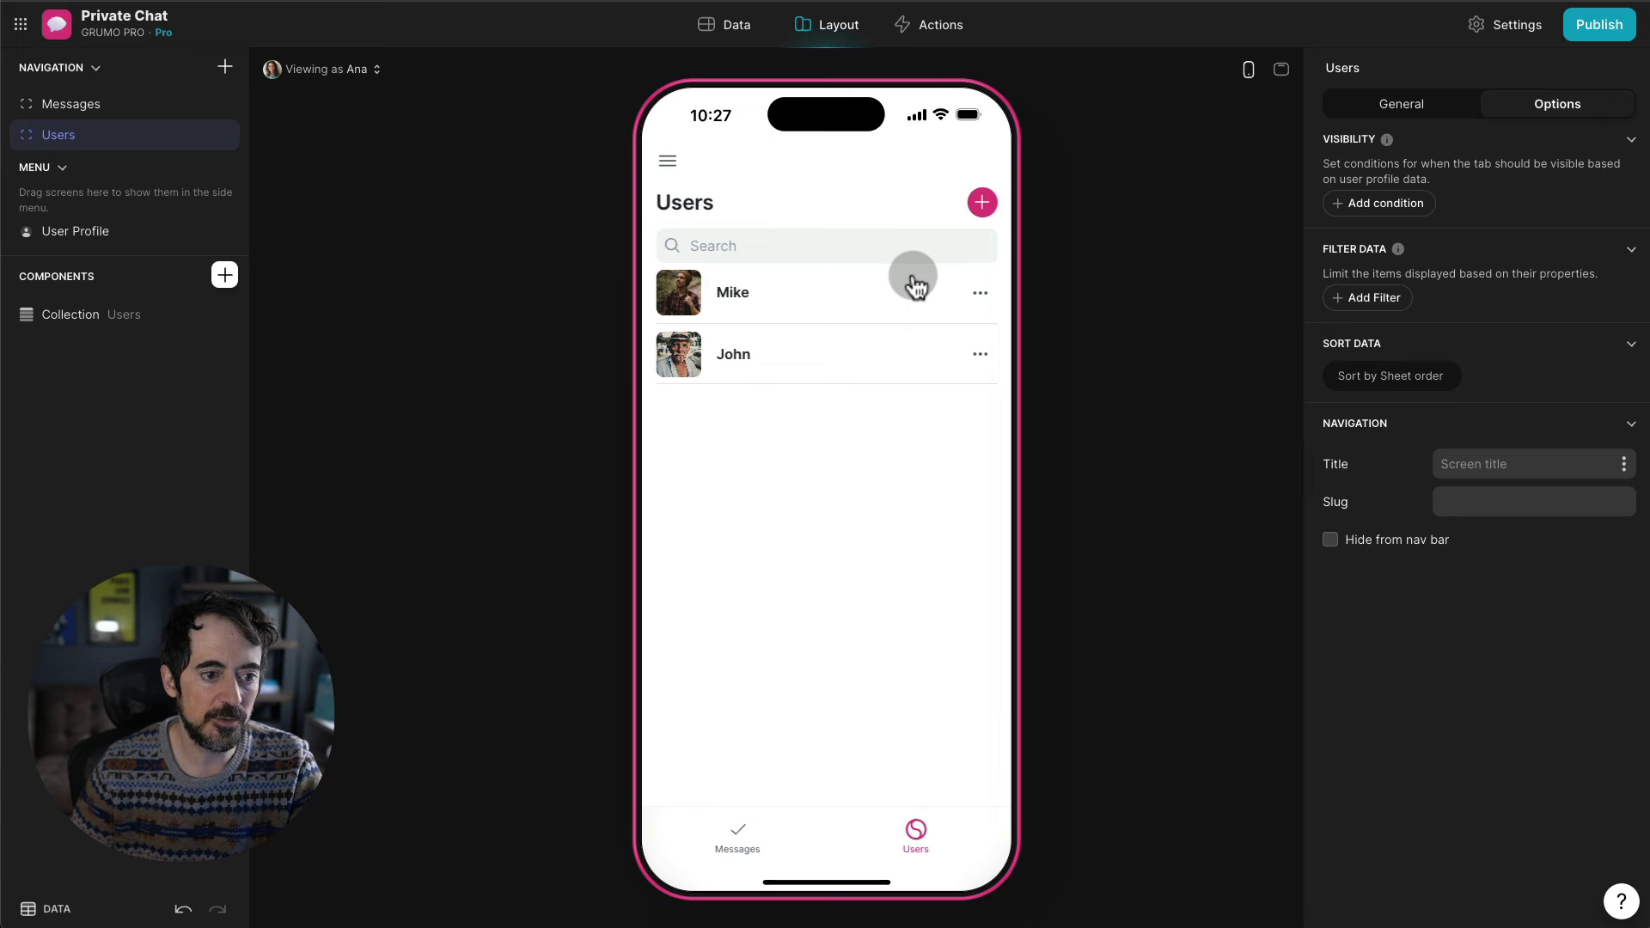
left_click(814, 355)
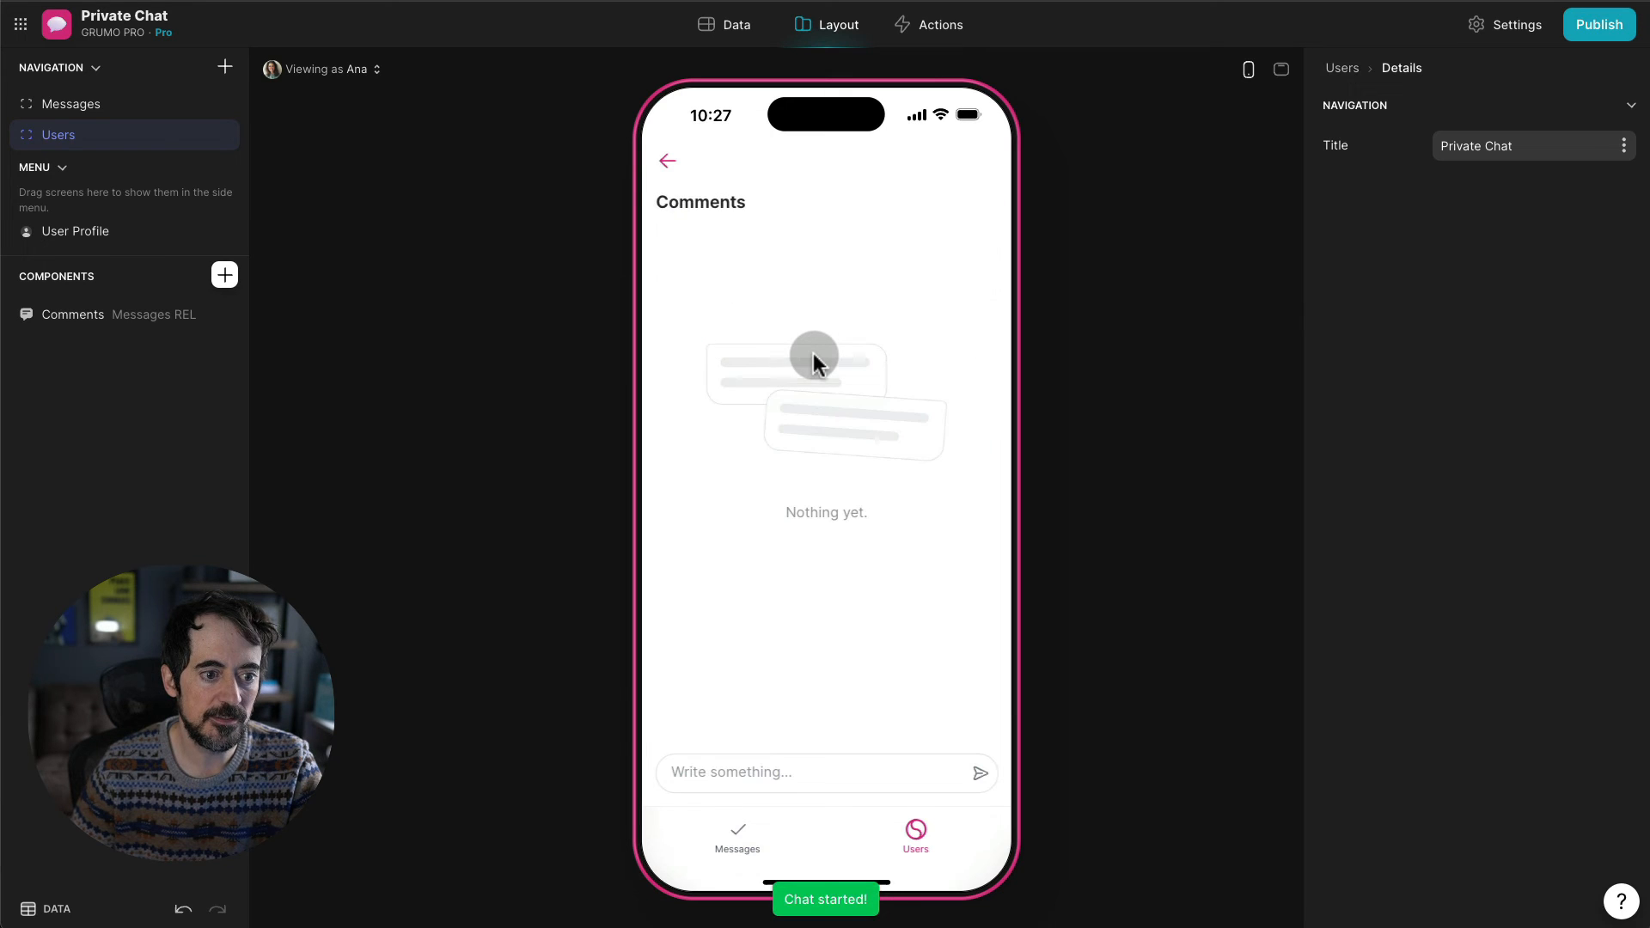
left_click(679, 178)
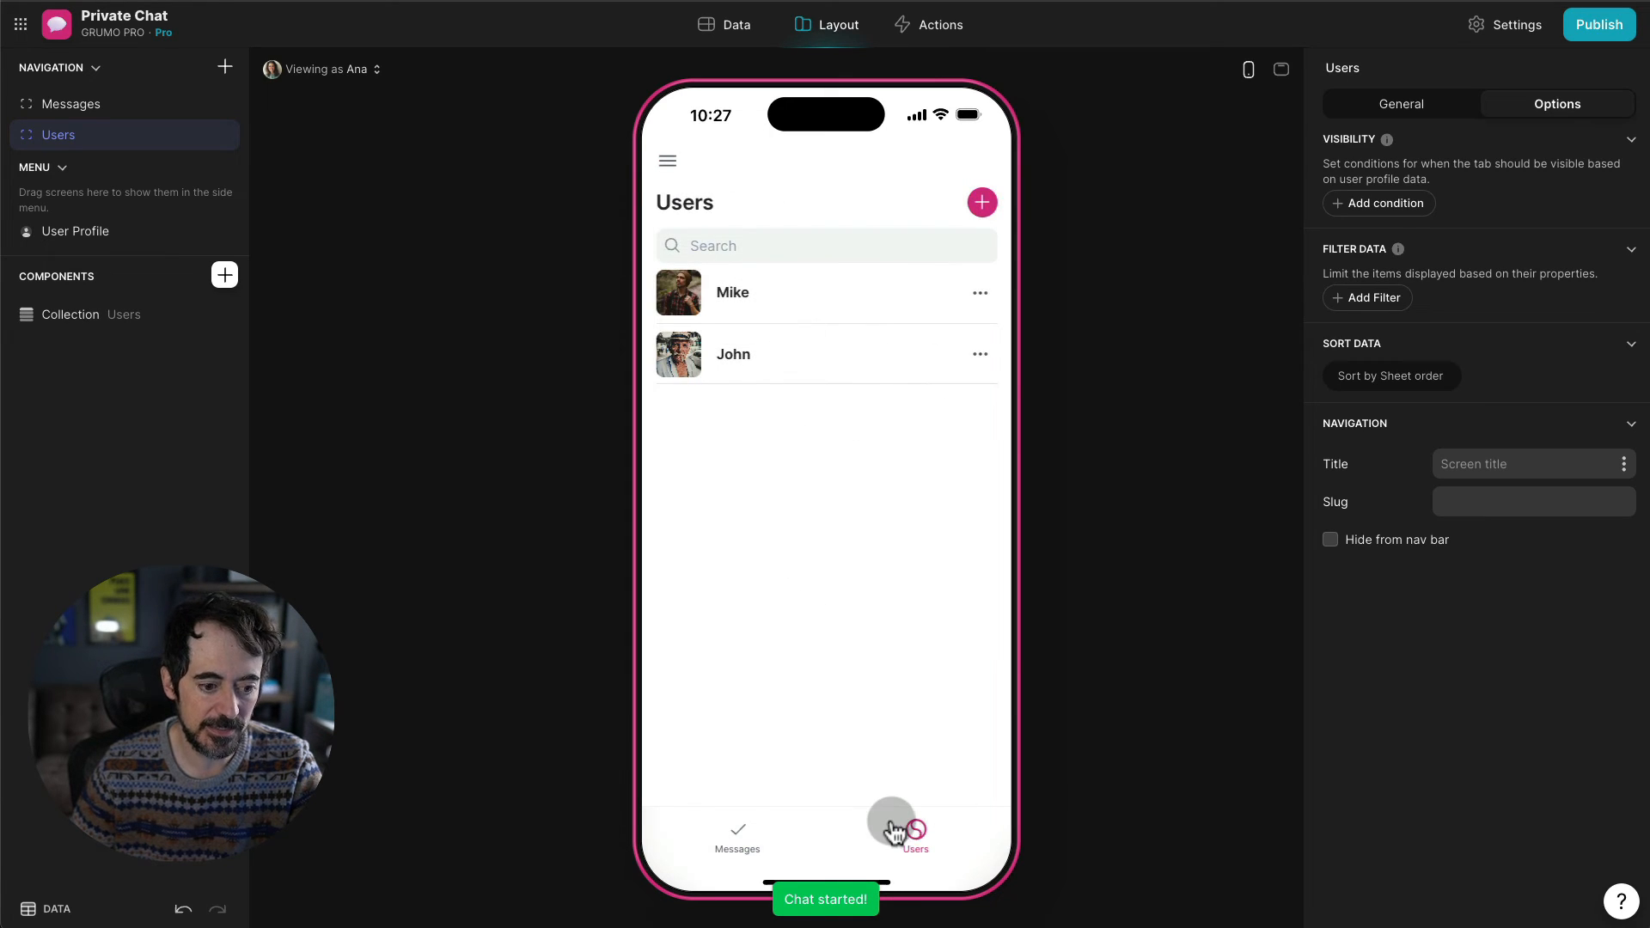
- Open the app's Messages screen and switch the preview to the user who has not sent any message
left_click(746, 838)
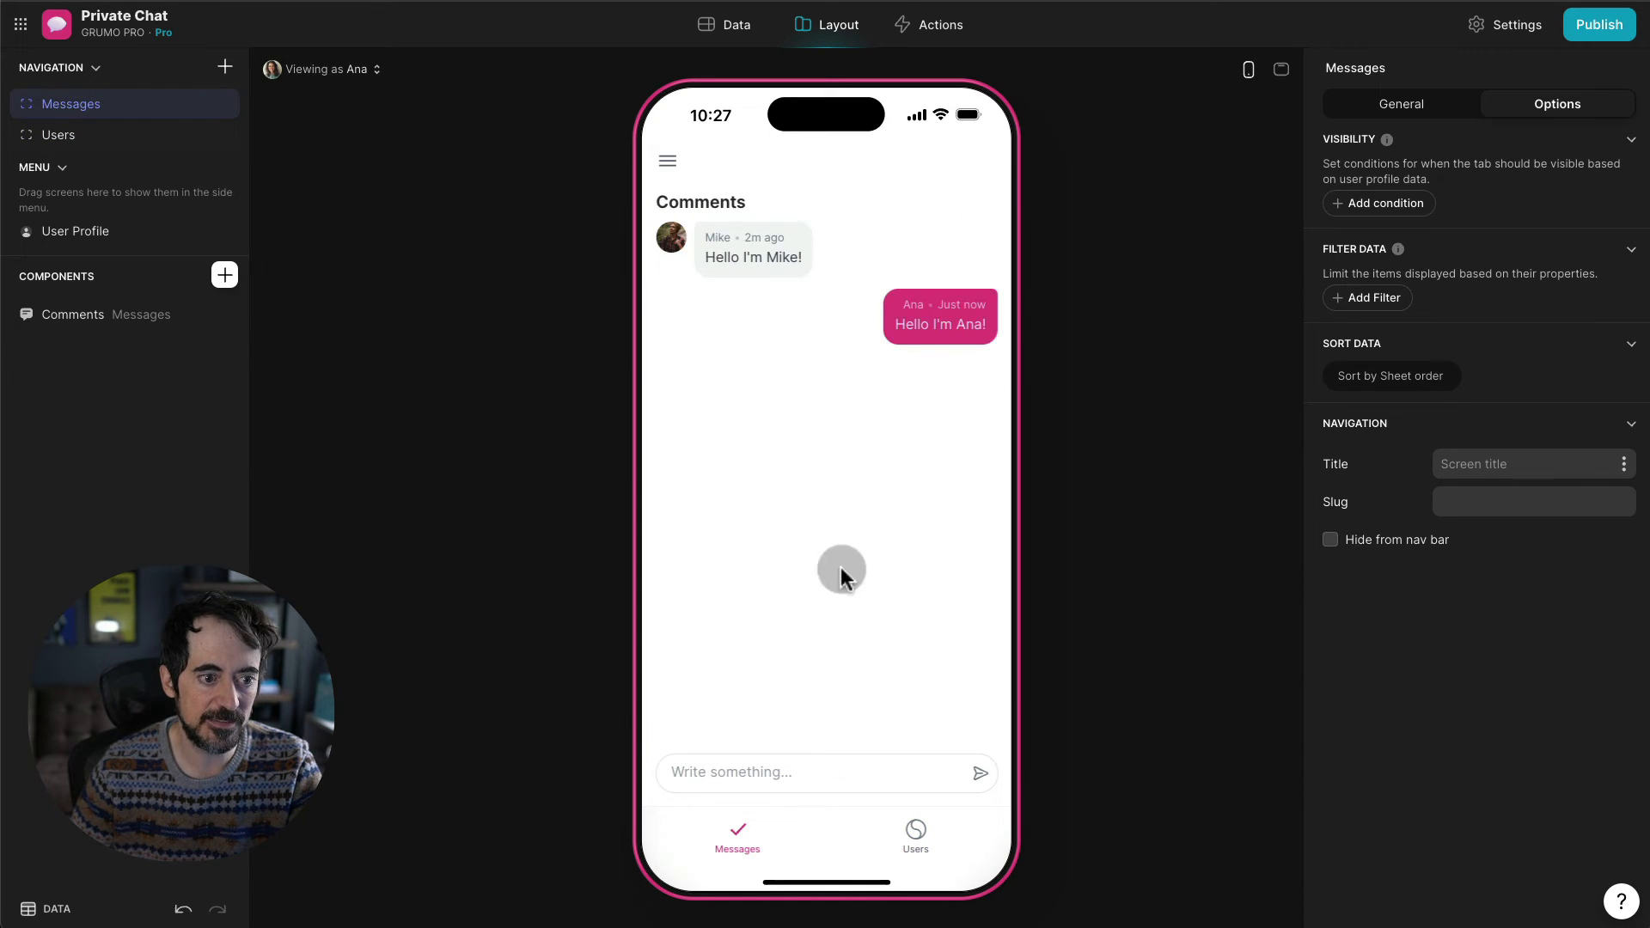
left_click(357, 72)
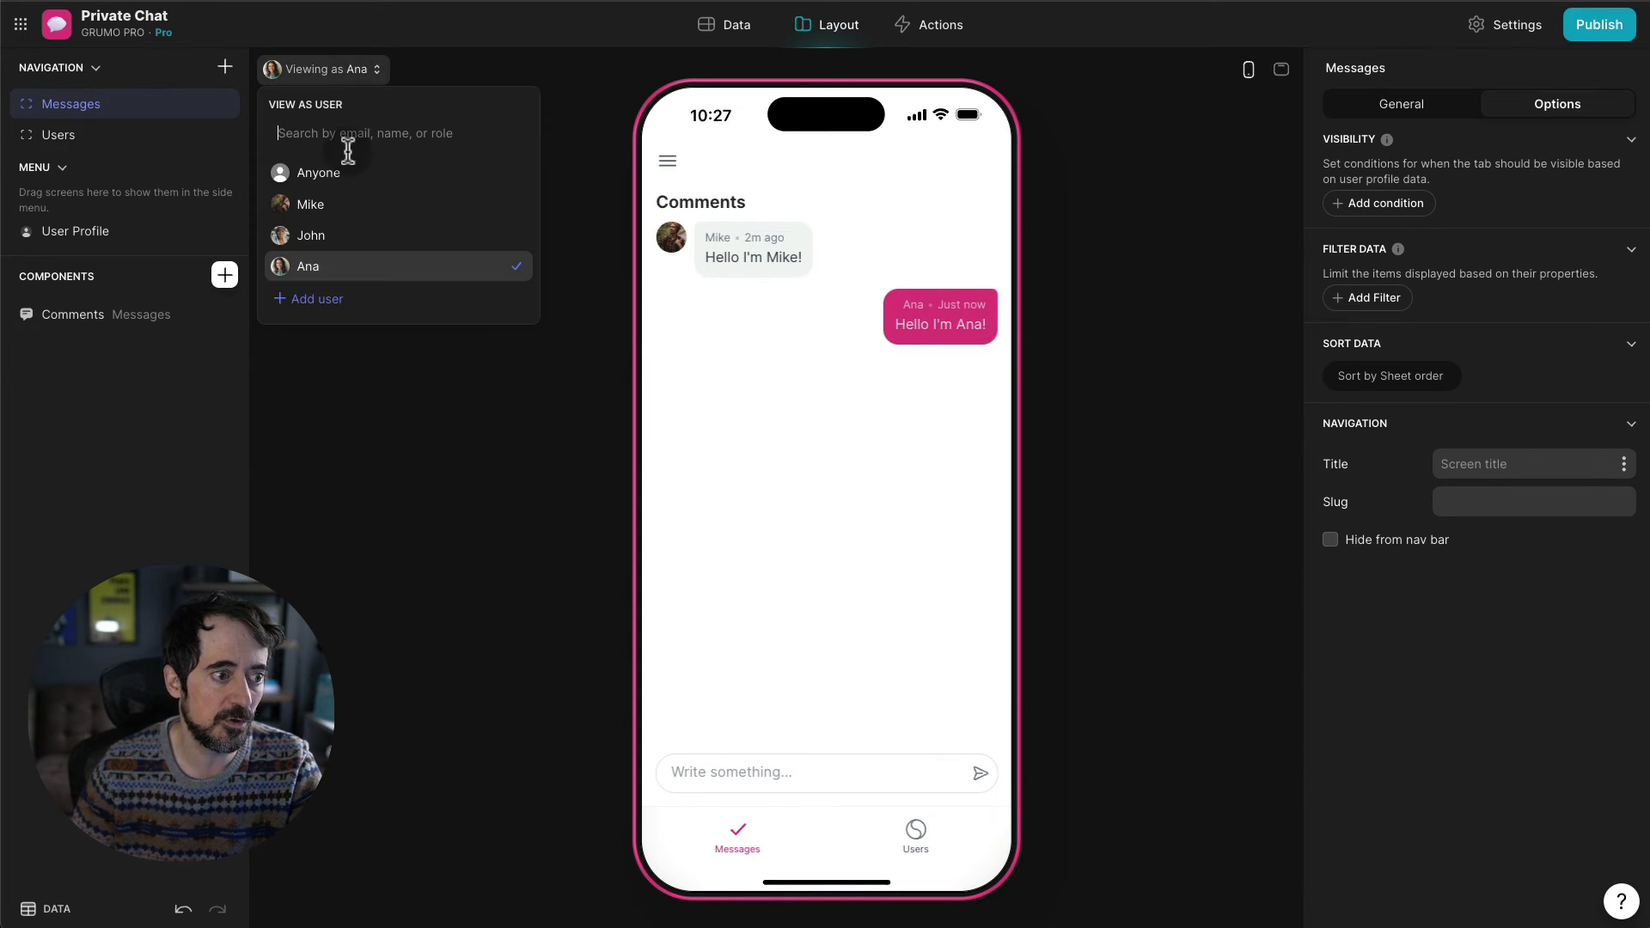
left_click(326, 236)
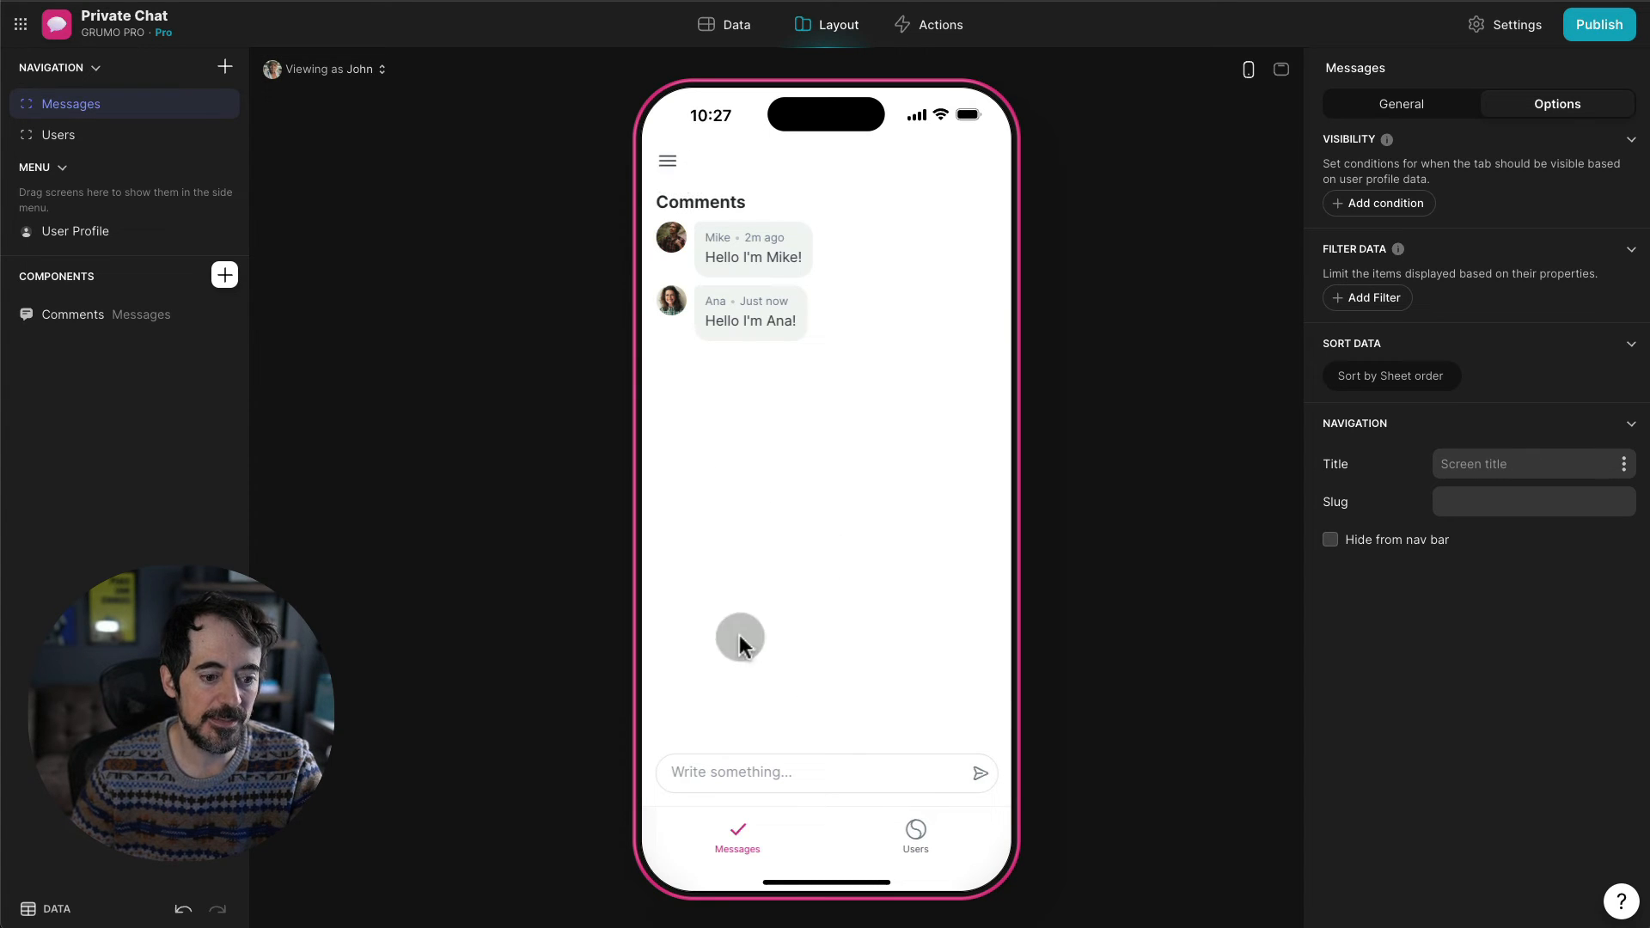
- Open the private chat with the second listed user and send a "Hello I'm" greeting as the third user
left_click(916, 829)
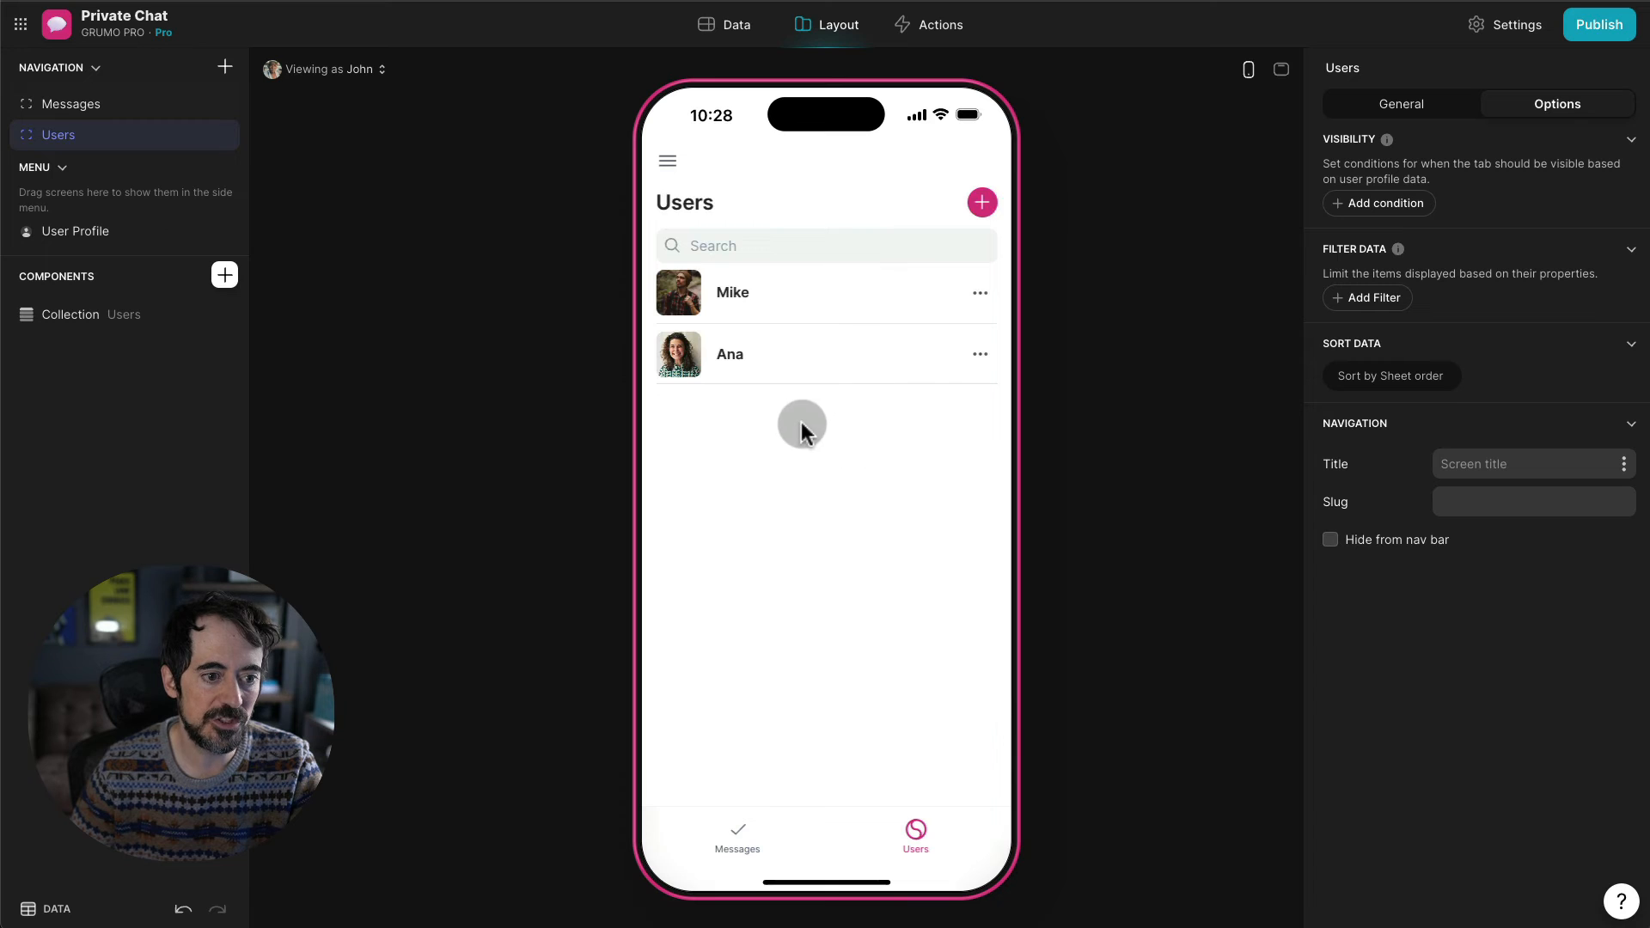
left_click(756, 372)
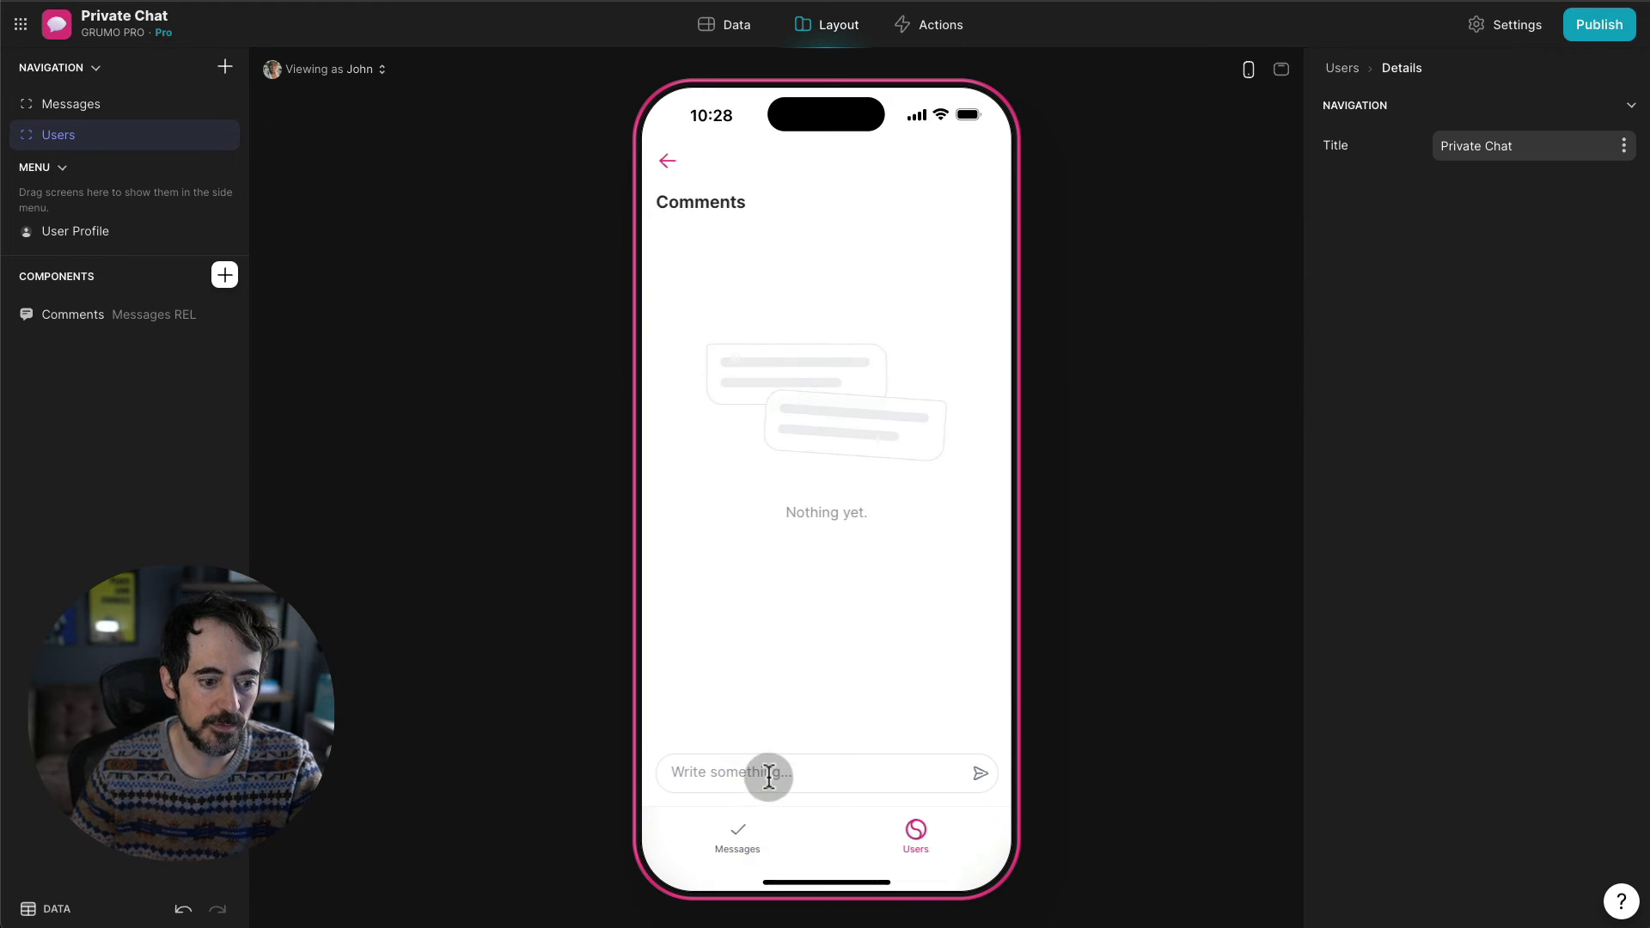
left_click(768, 776)
type("Hello I'm Jo")
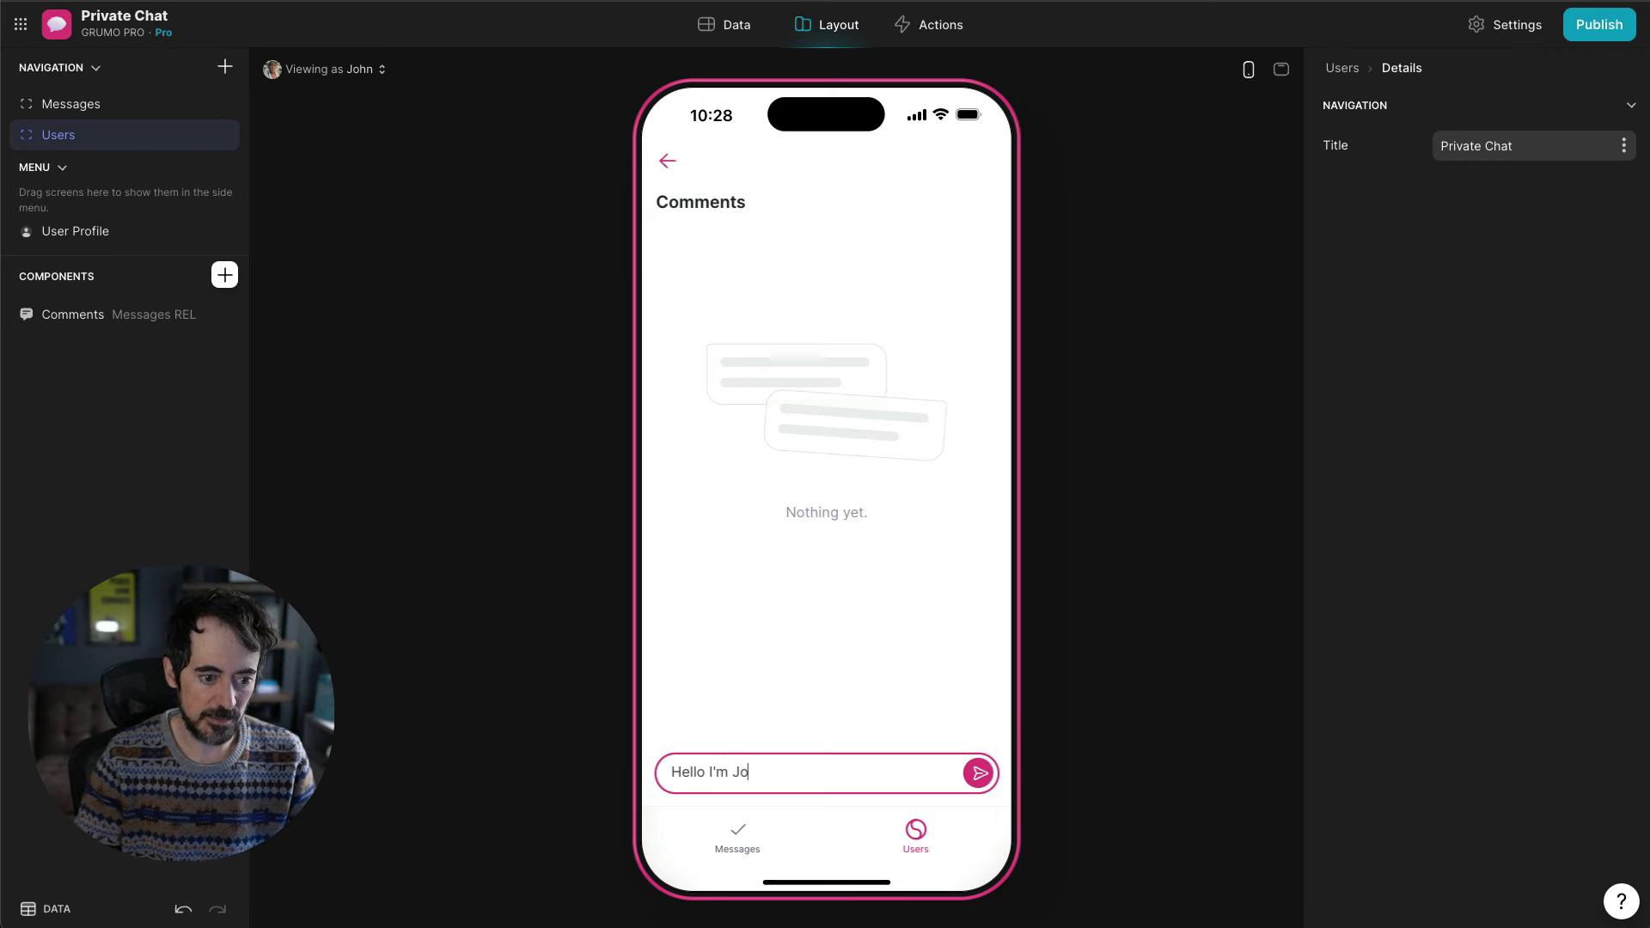
type("hn")
key("Return")
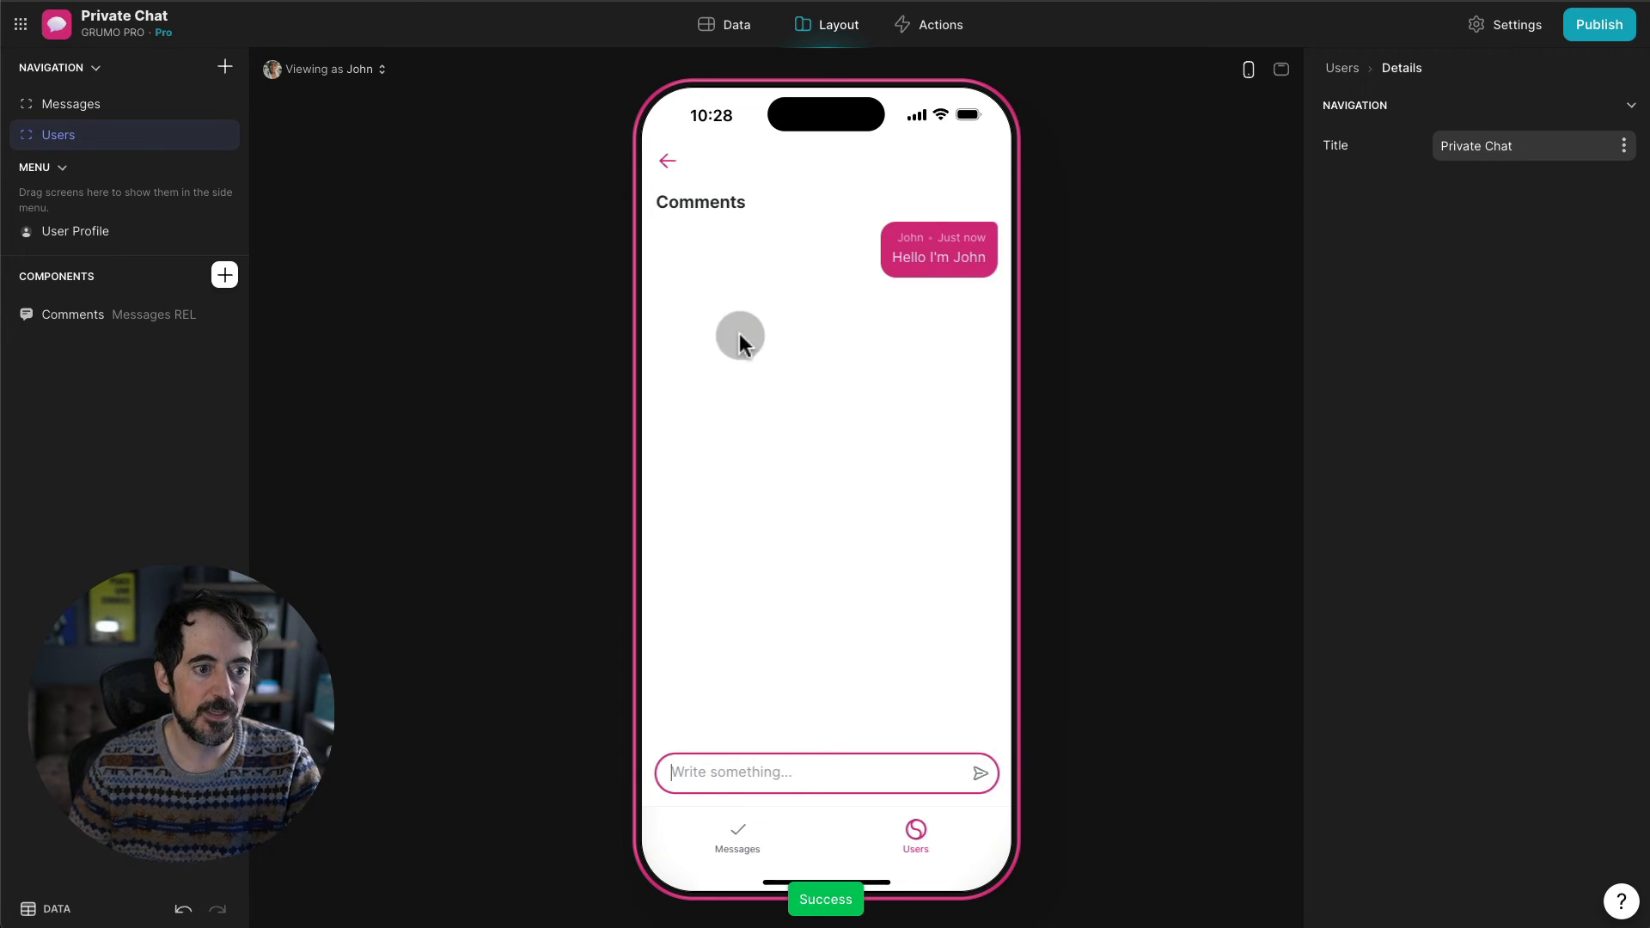
- Switch the preview to the latest message's recipient and compare that user's private chats with each of the two listed users
left_click(670, 165)
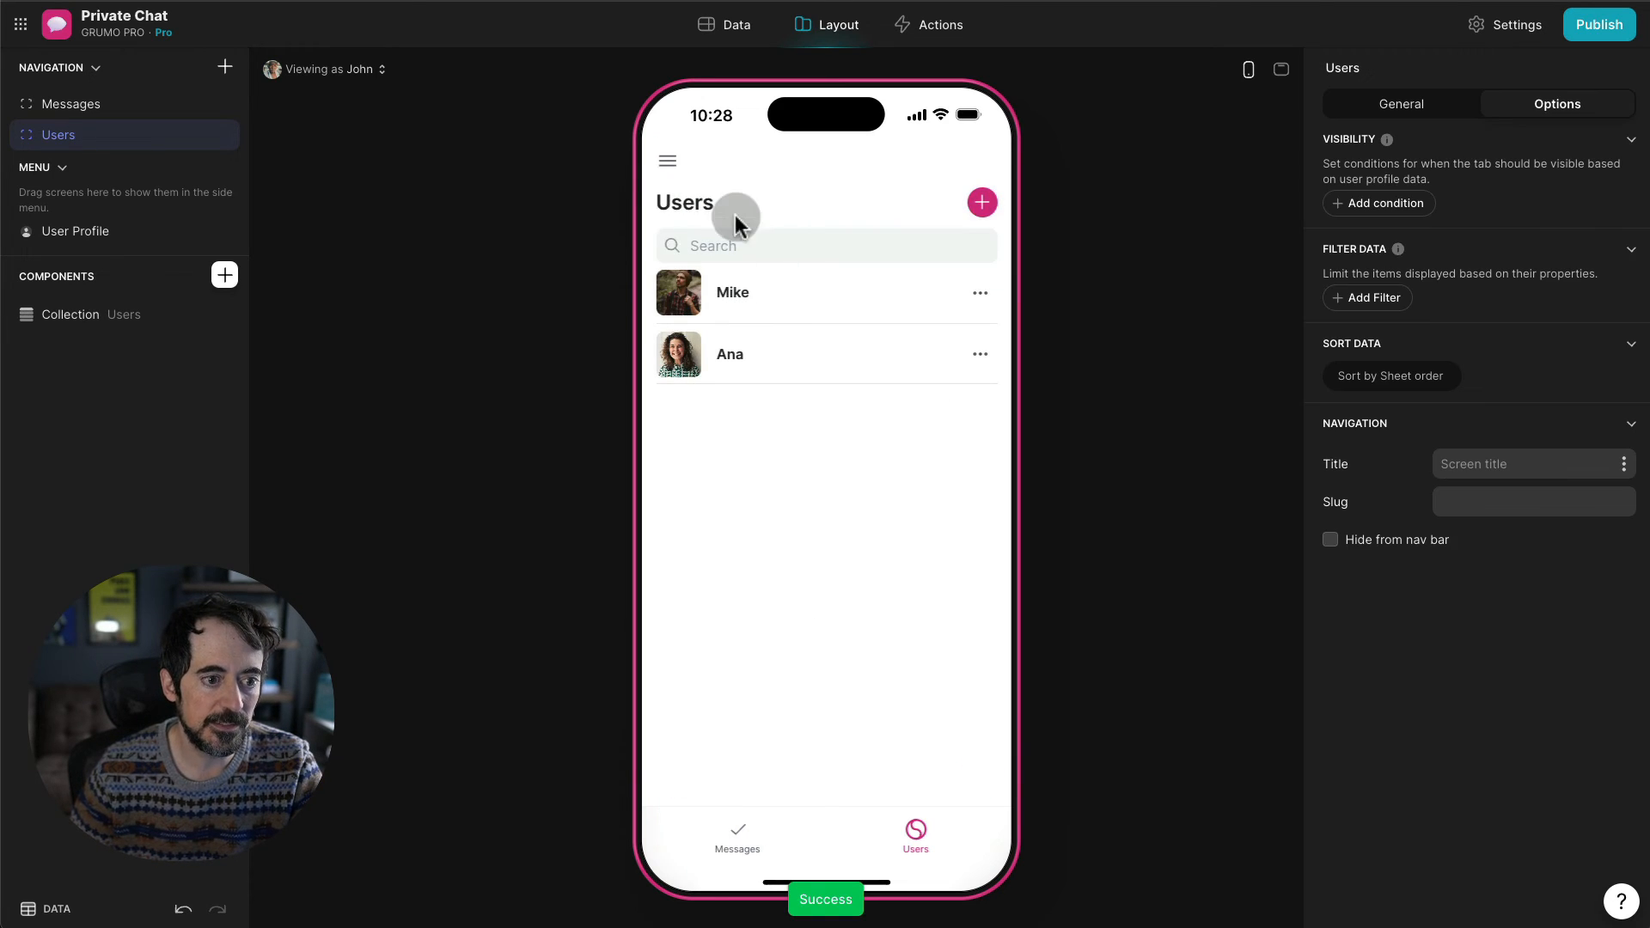
left_click(366, 71)
left_click(318, 266)
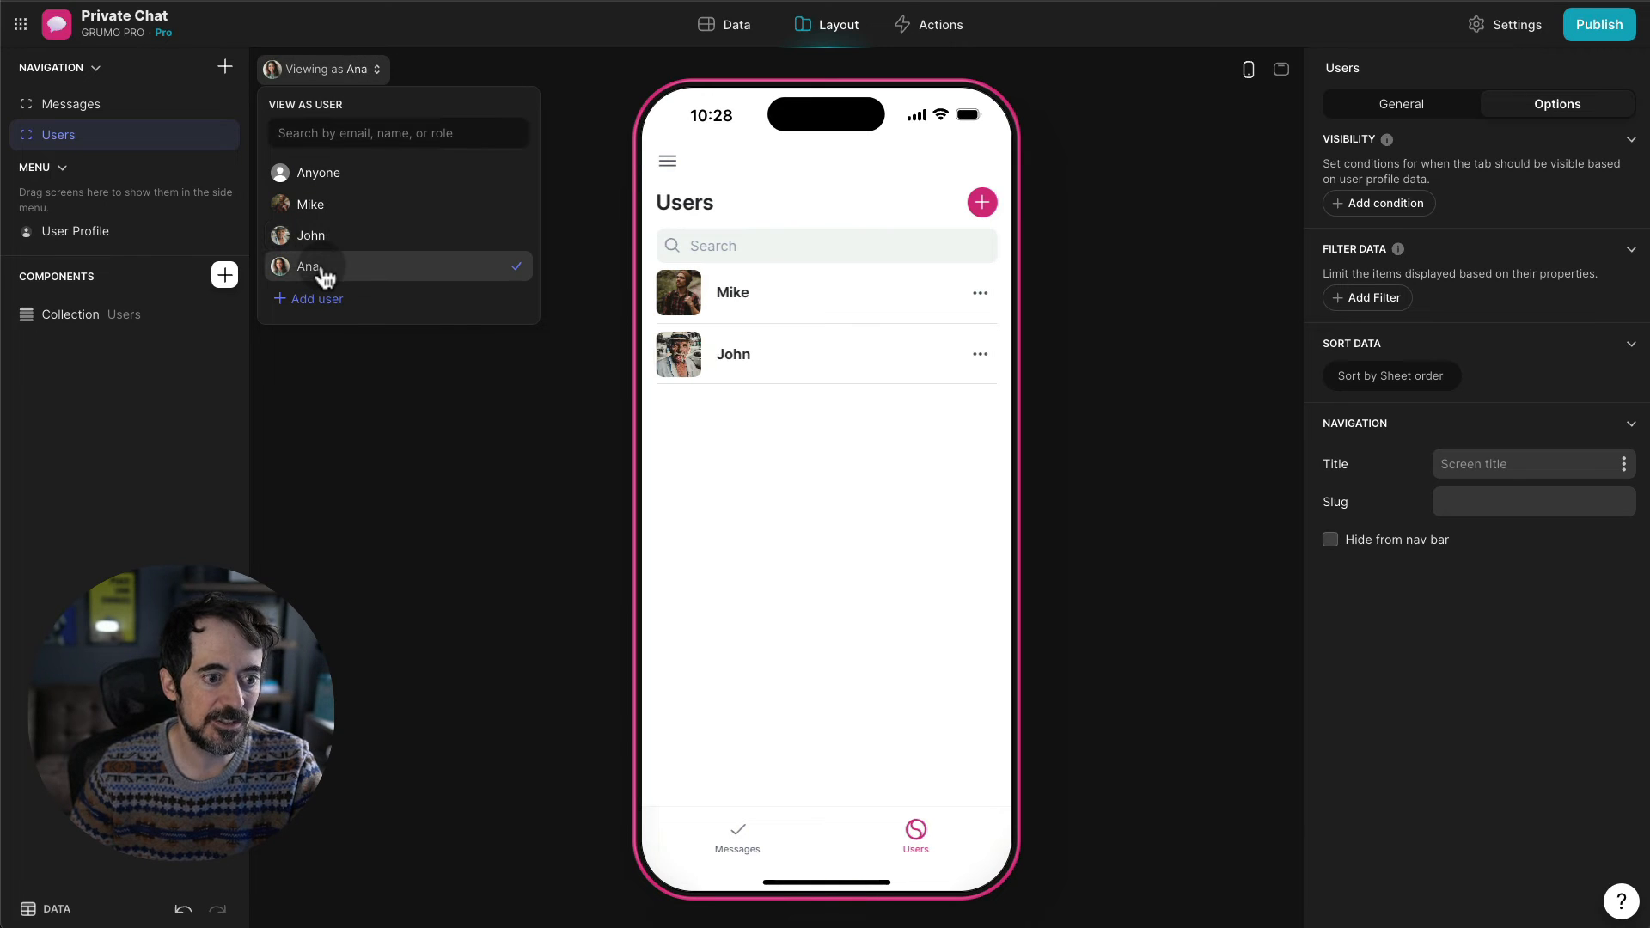
left_click(817, 491)
left_click(810, 359)
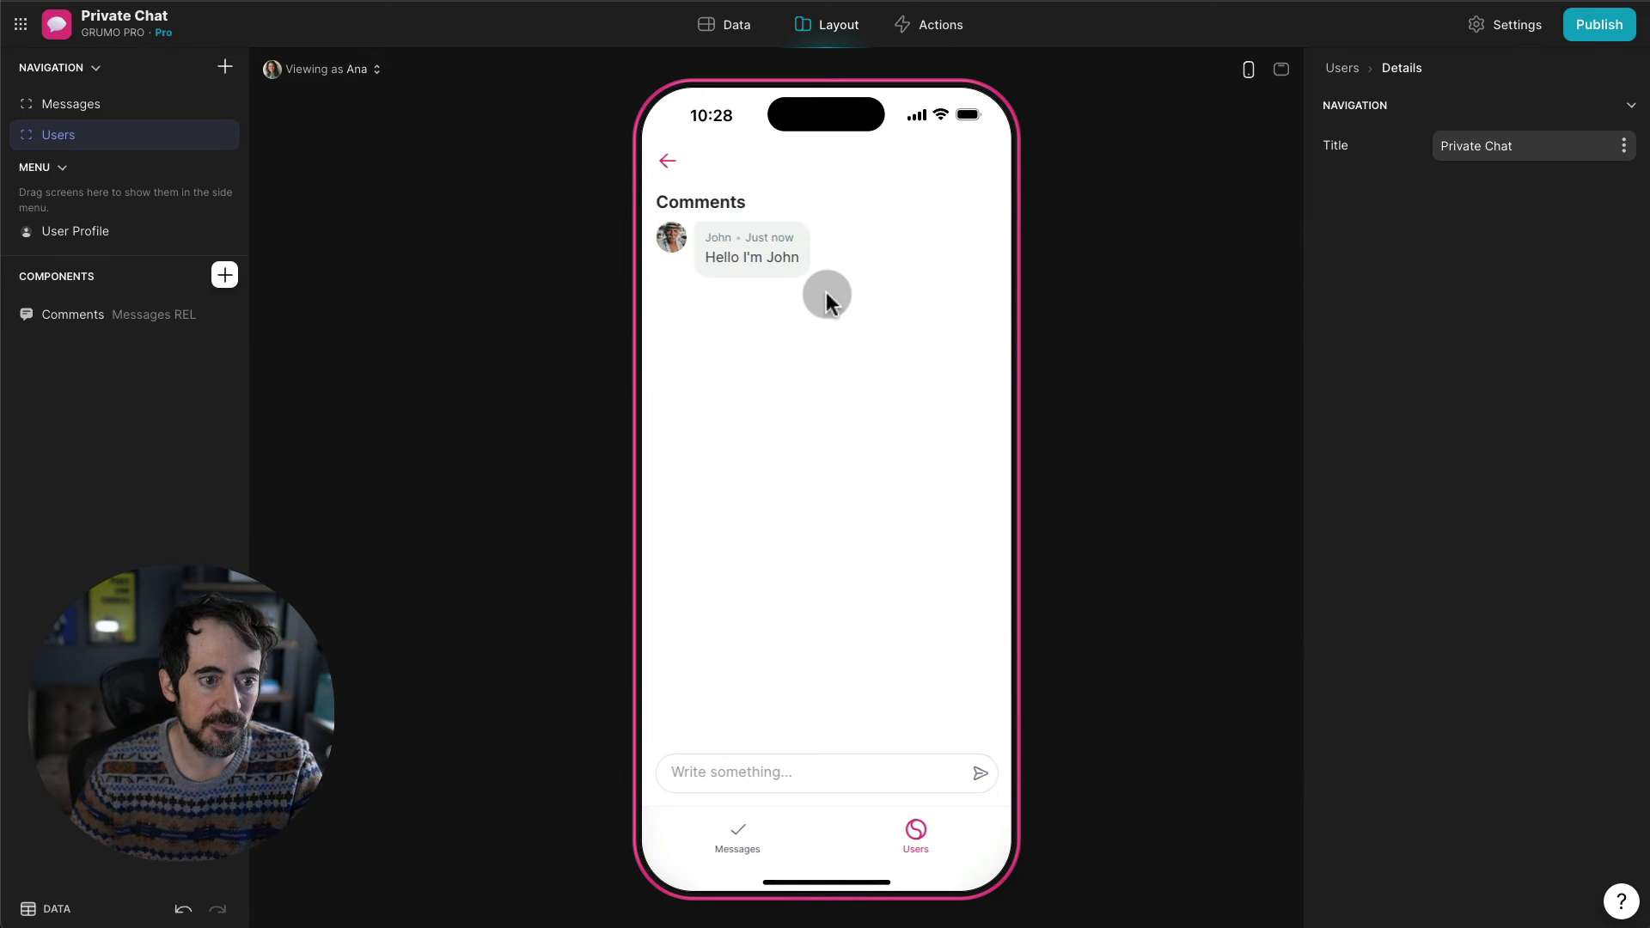
left_click(668, 161)
left_click(825, 290)
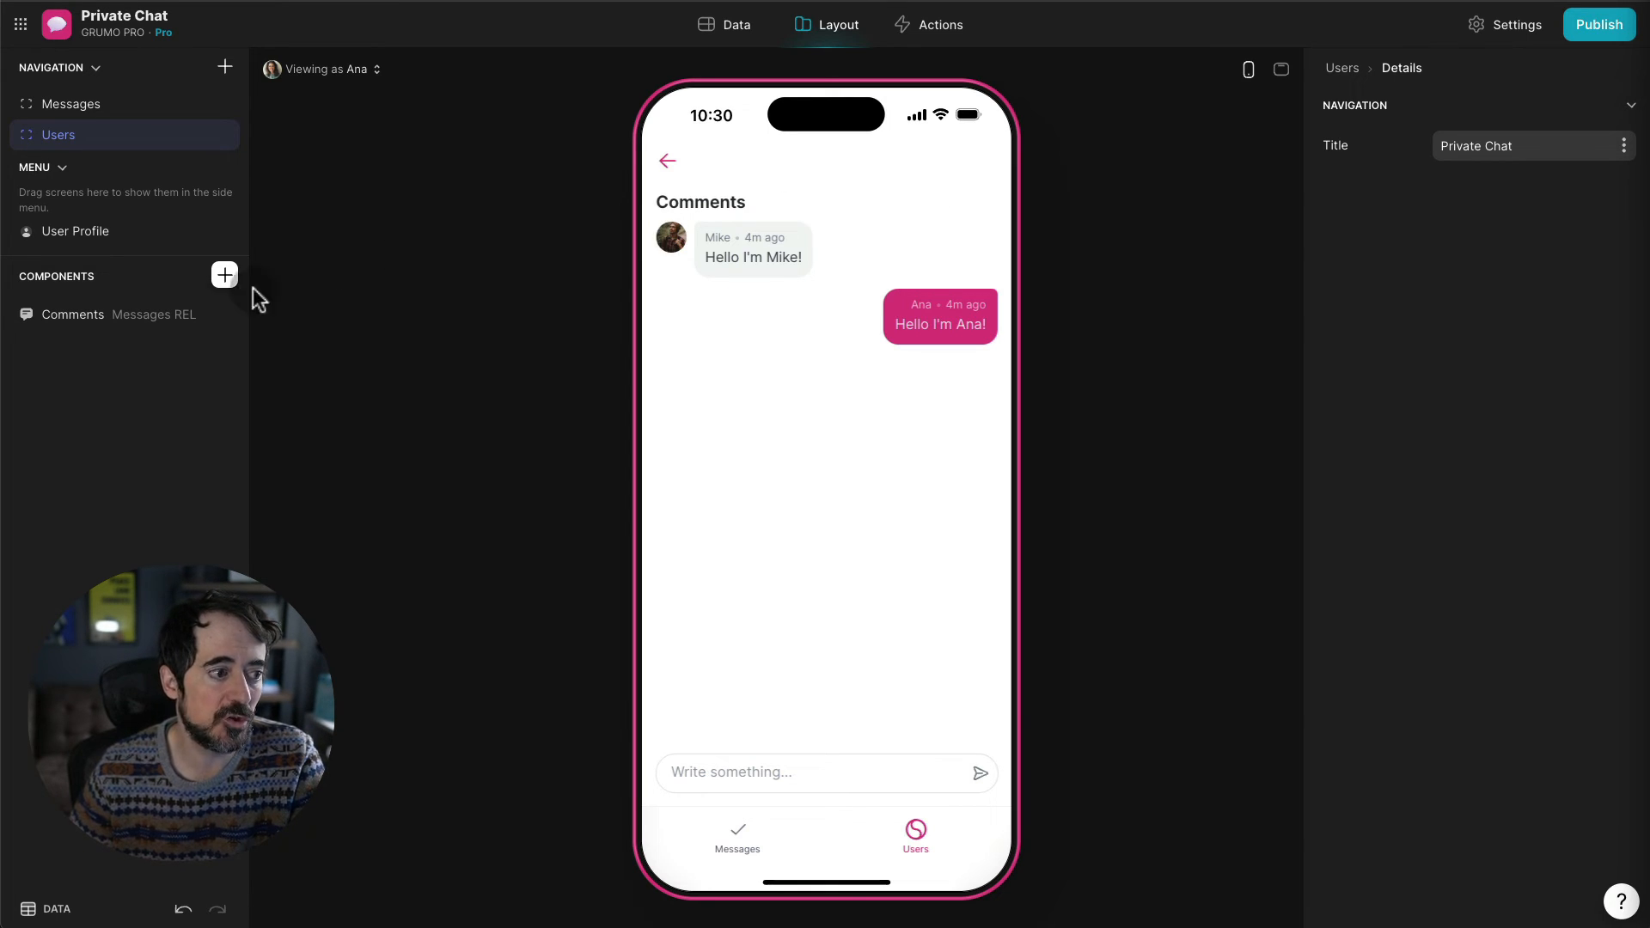
- Review the Private Chat screen's chat component settings and open the Chats table data
left_click(138, 314)
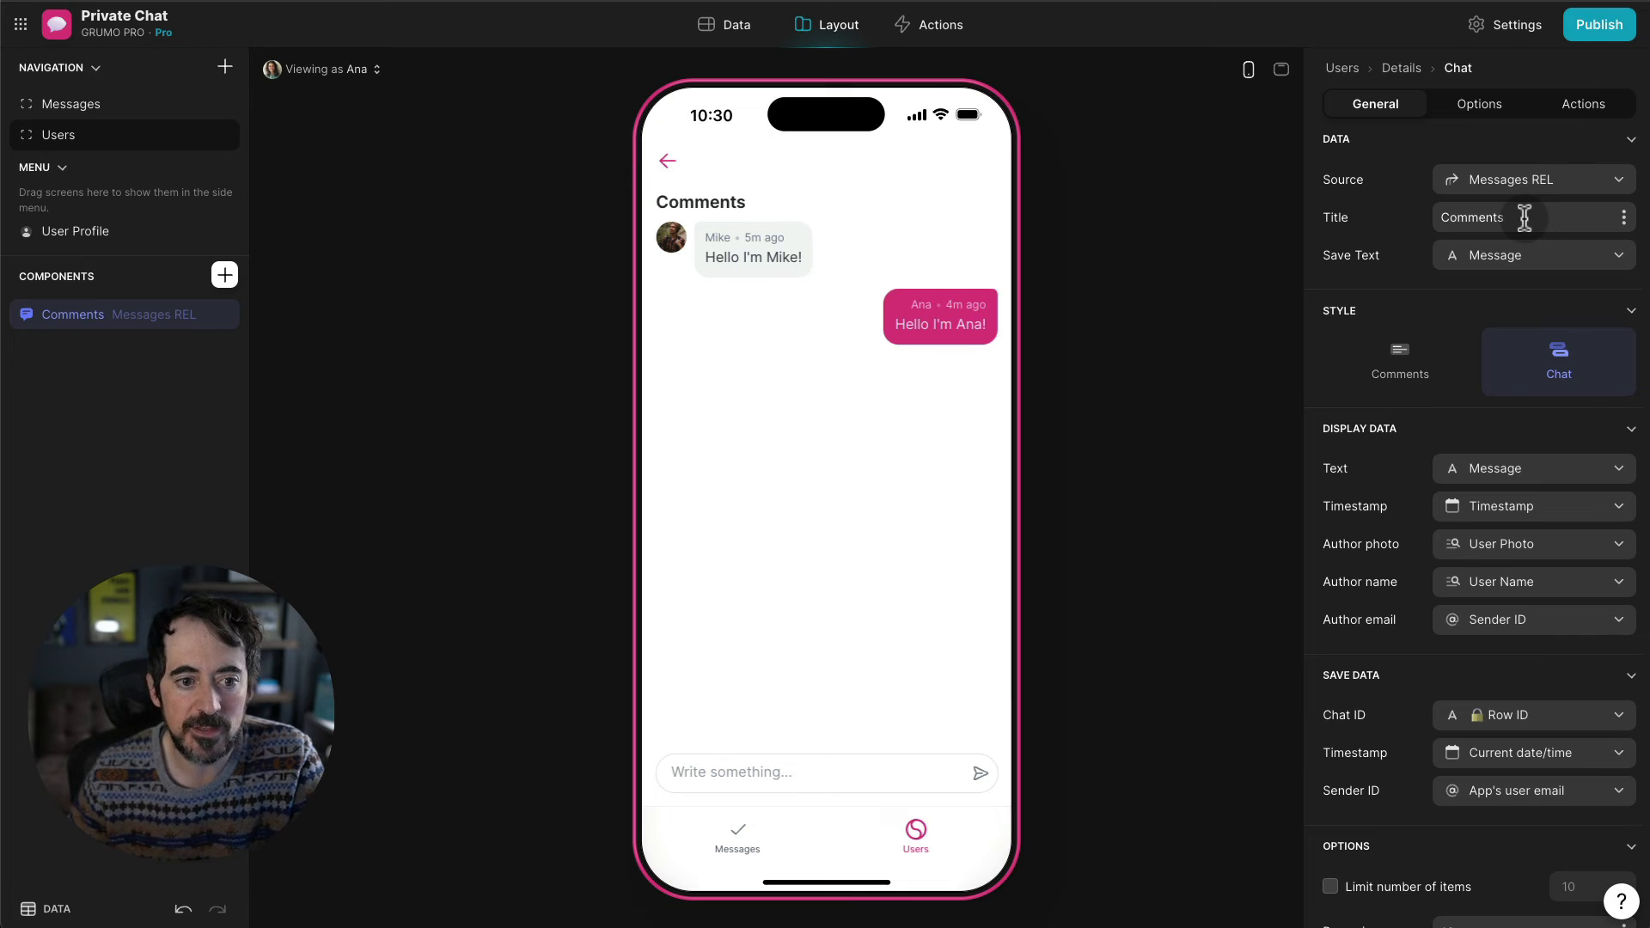
left_click(726, 26)
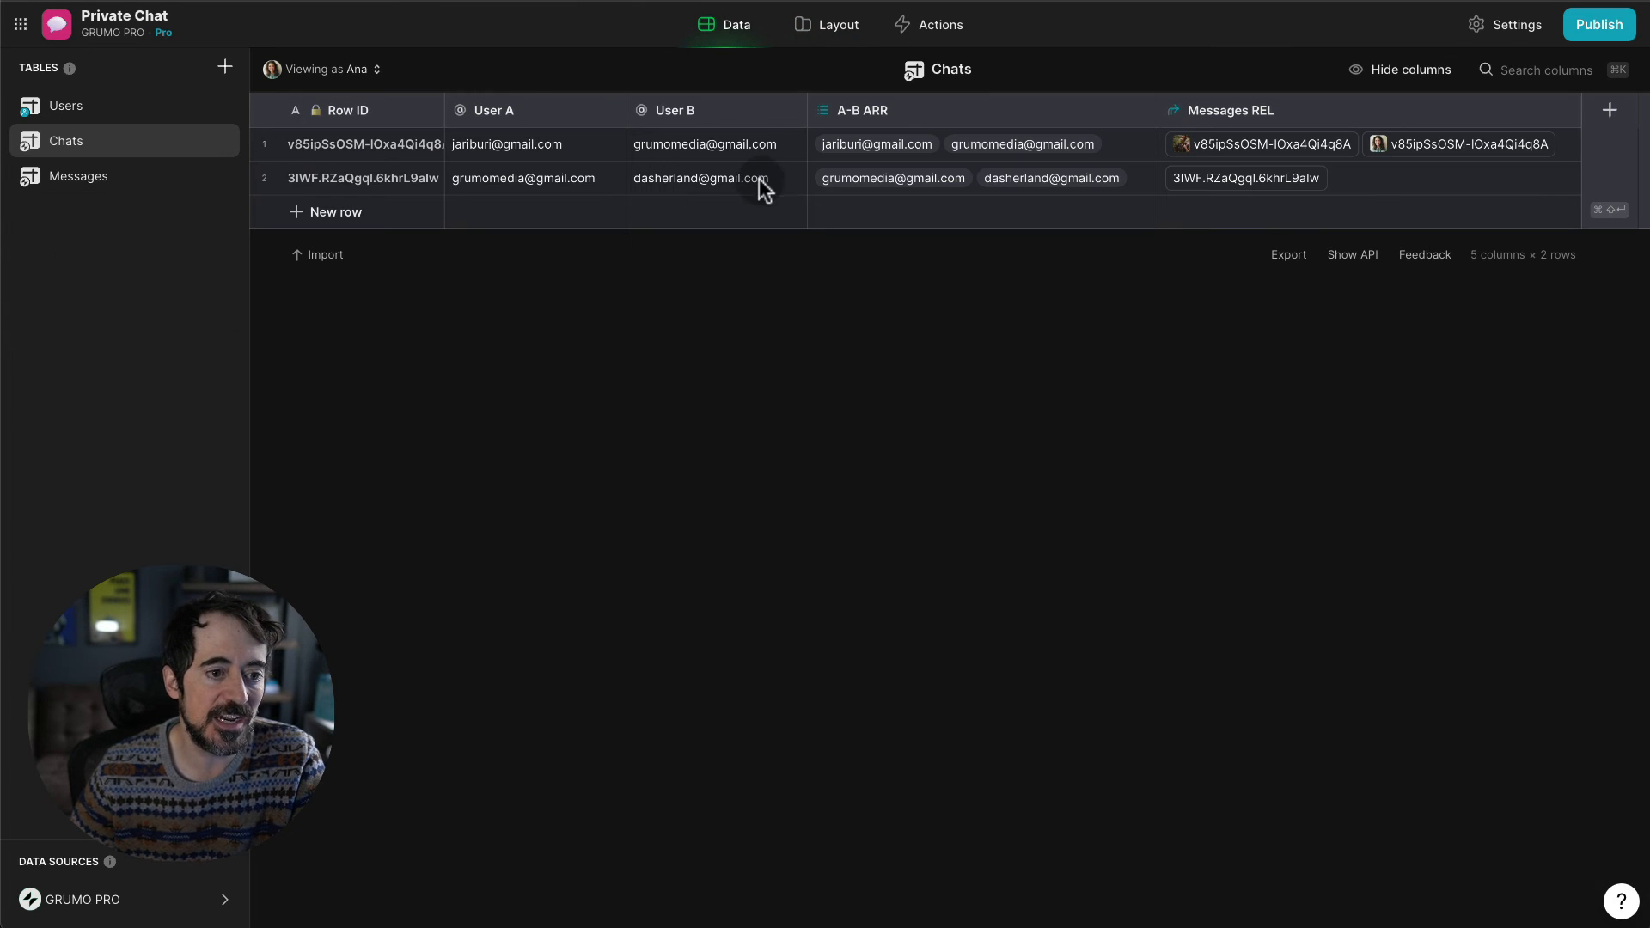
- Add a column named "Other User ID" of type If → Then → Else to the Chats table
left_click(1606, 112)
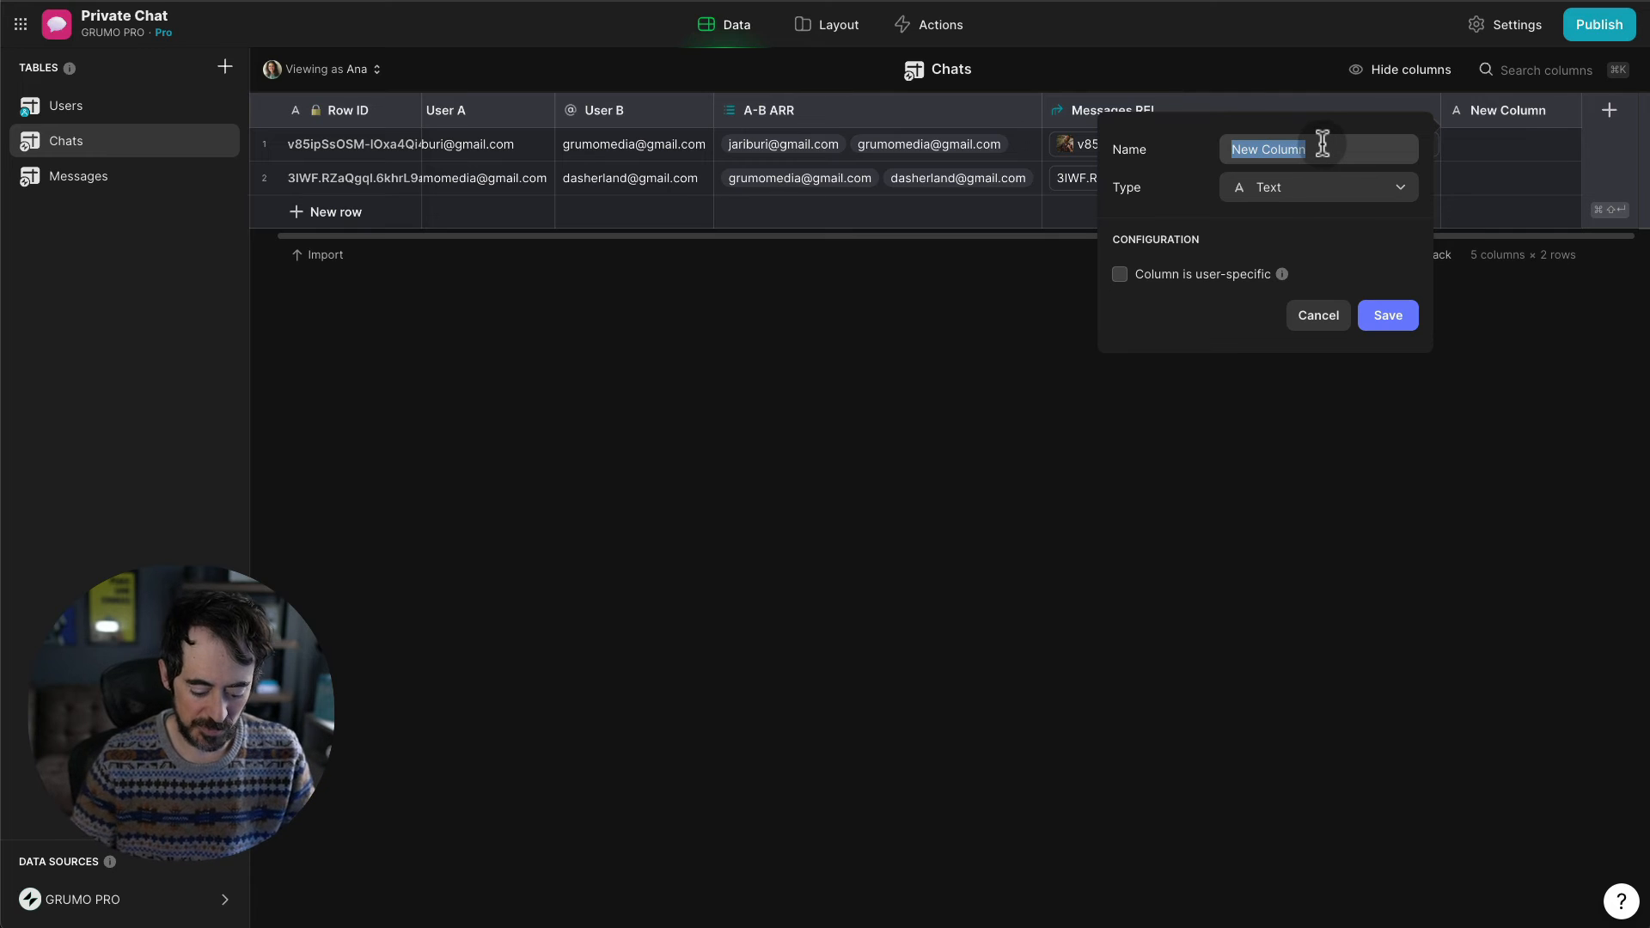
type("Other")
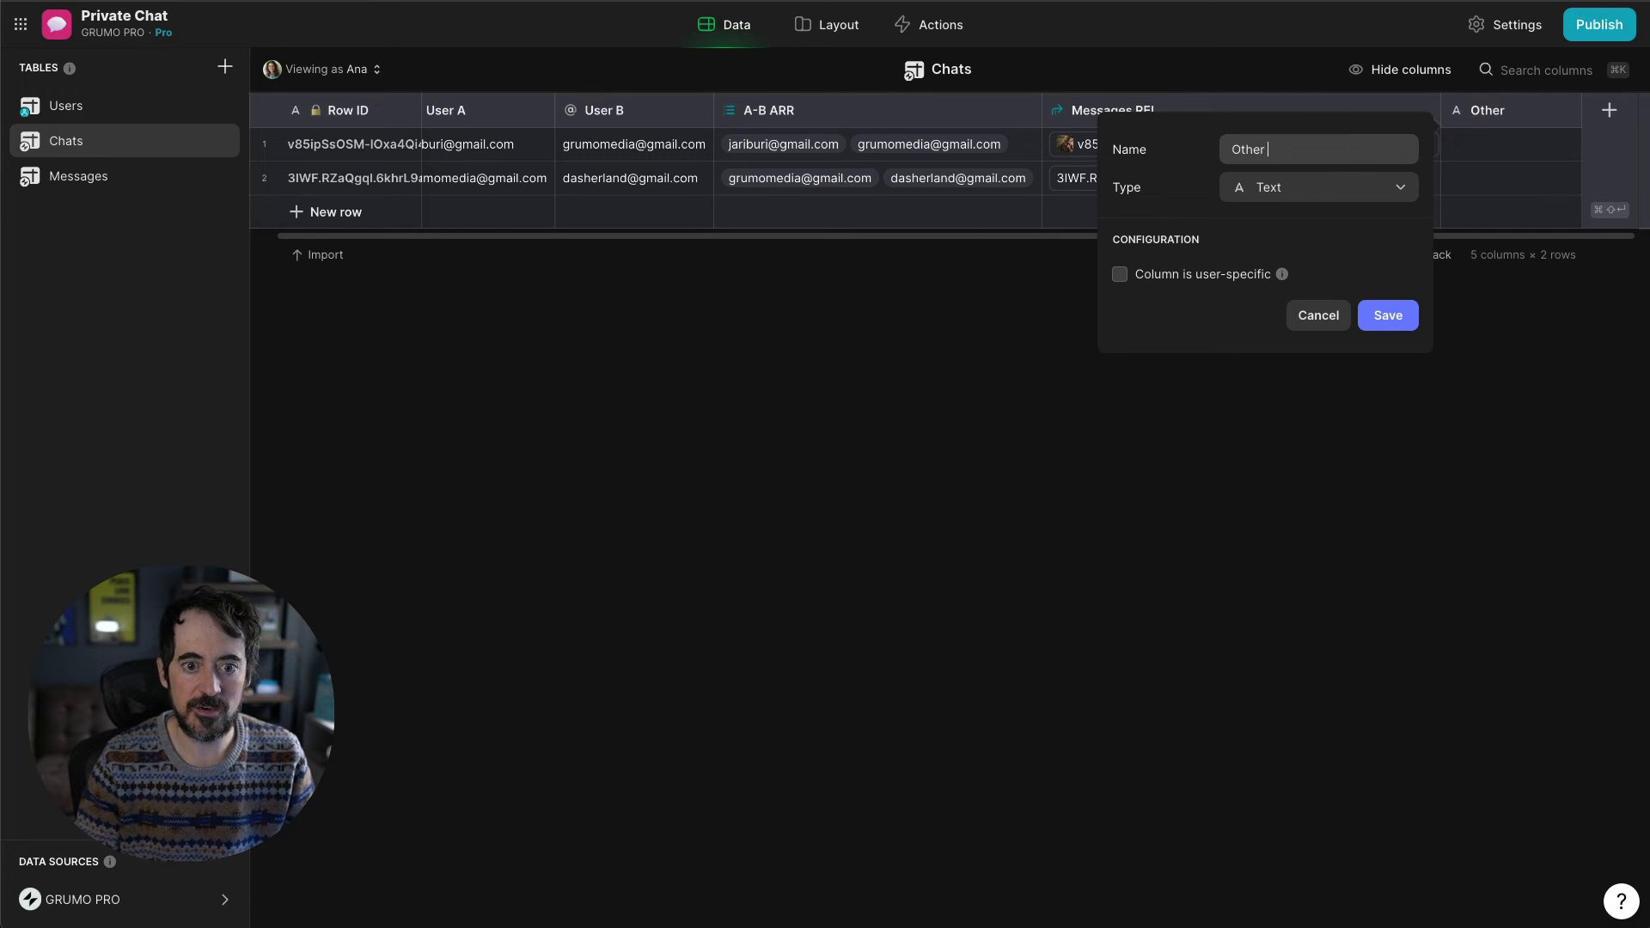
type(" User ID")
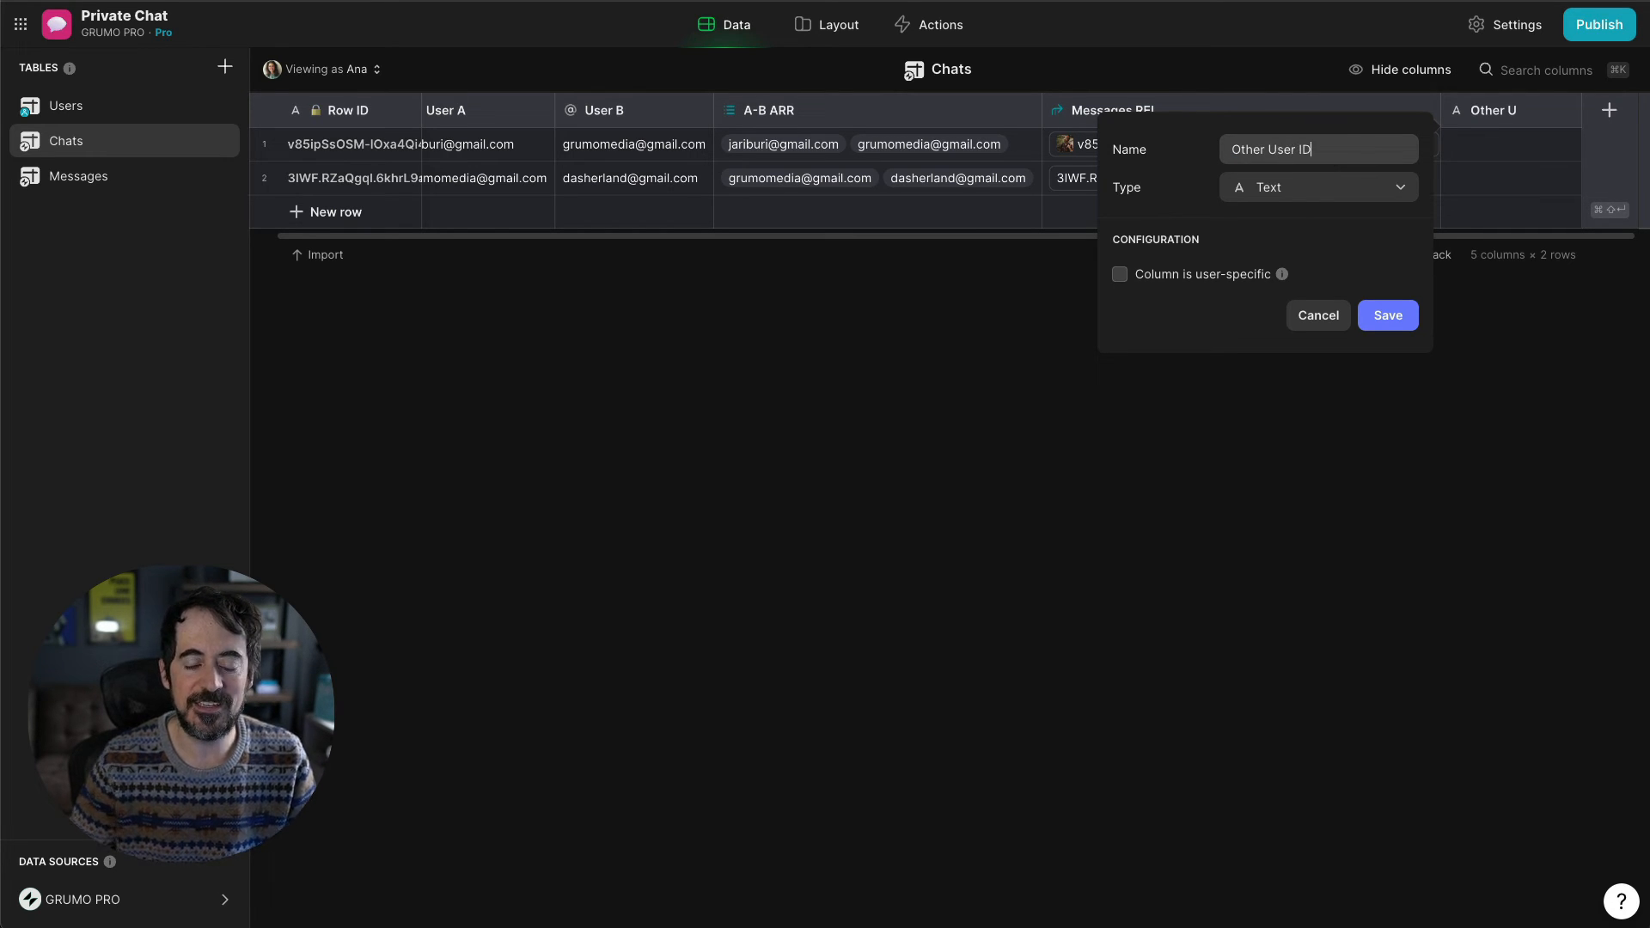
left_click(1290, 195)
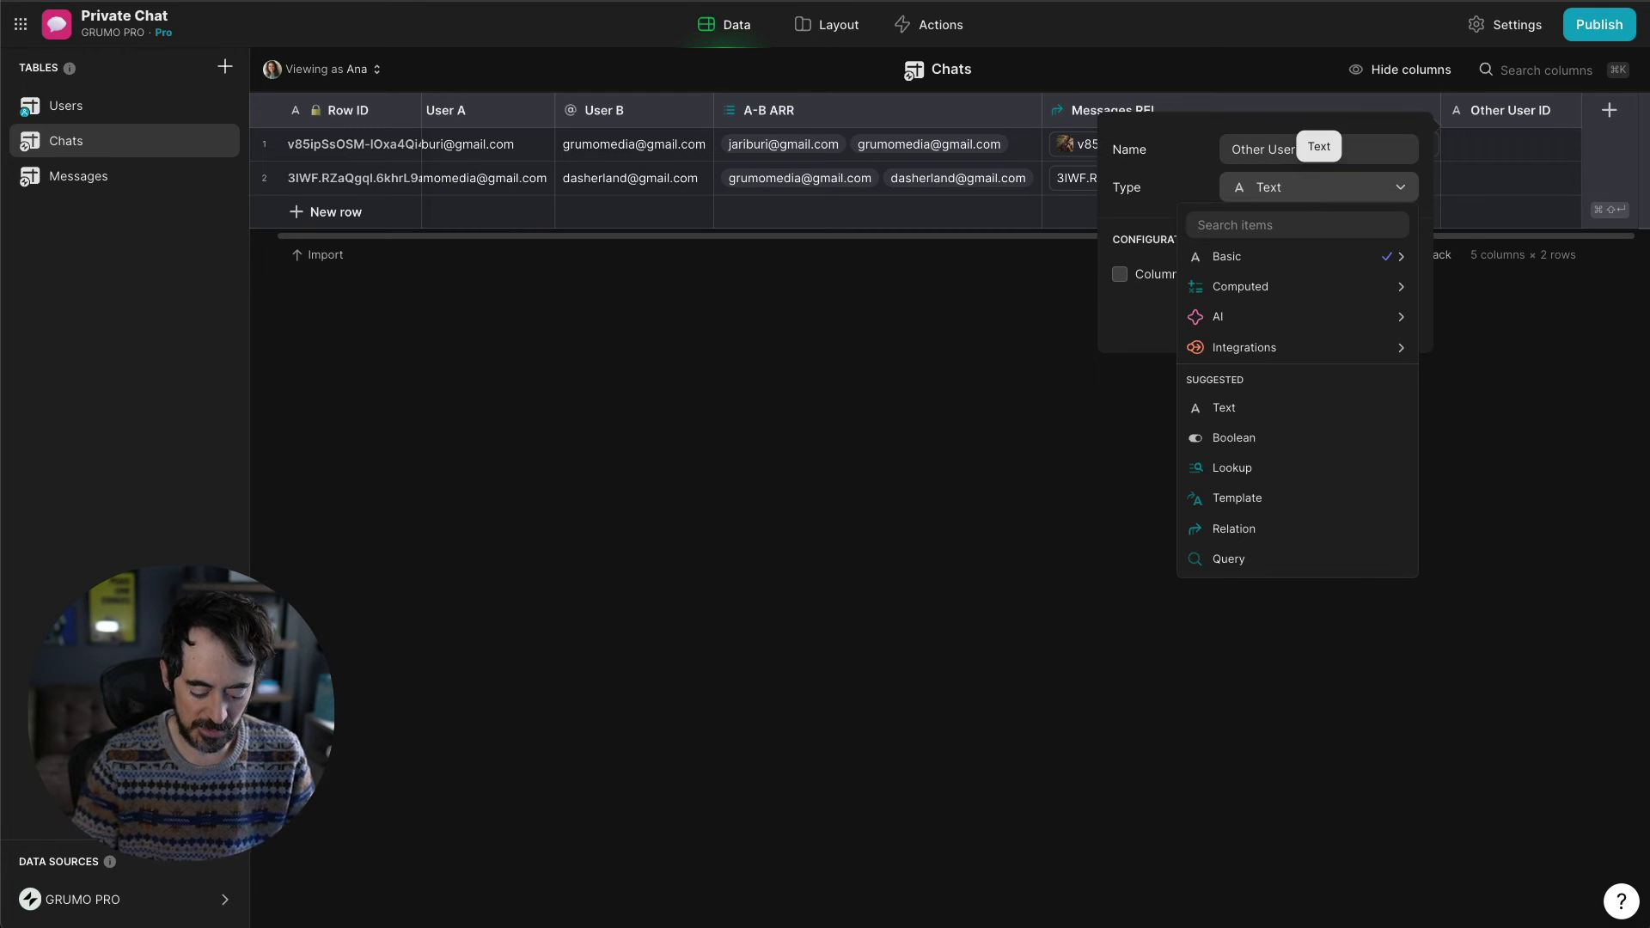
type("if")
key("Return")
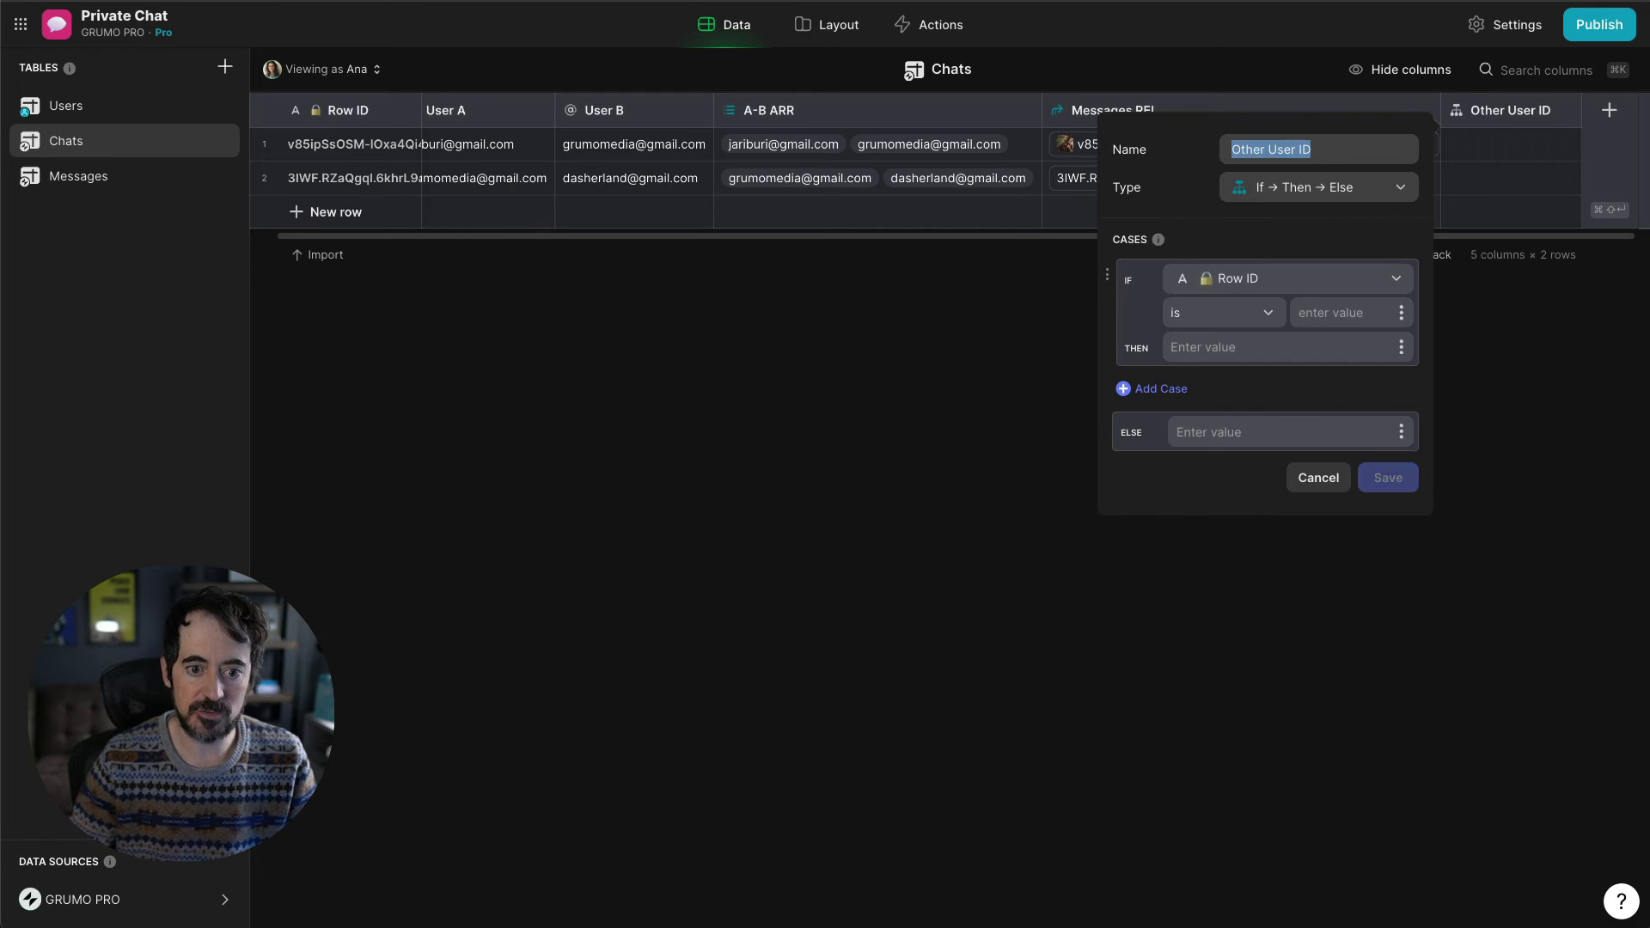
- Make Other User ID return User B if User A is the user profile's Email, else User A, and save the column
left_click(1280, 283)
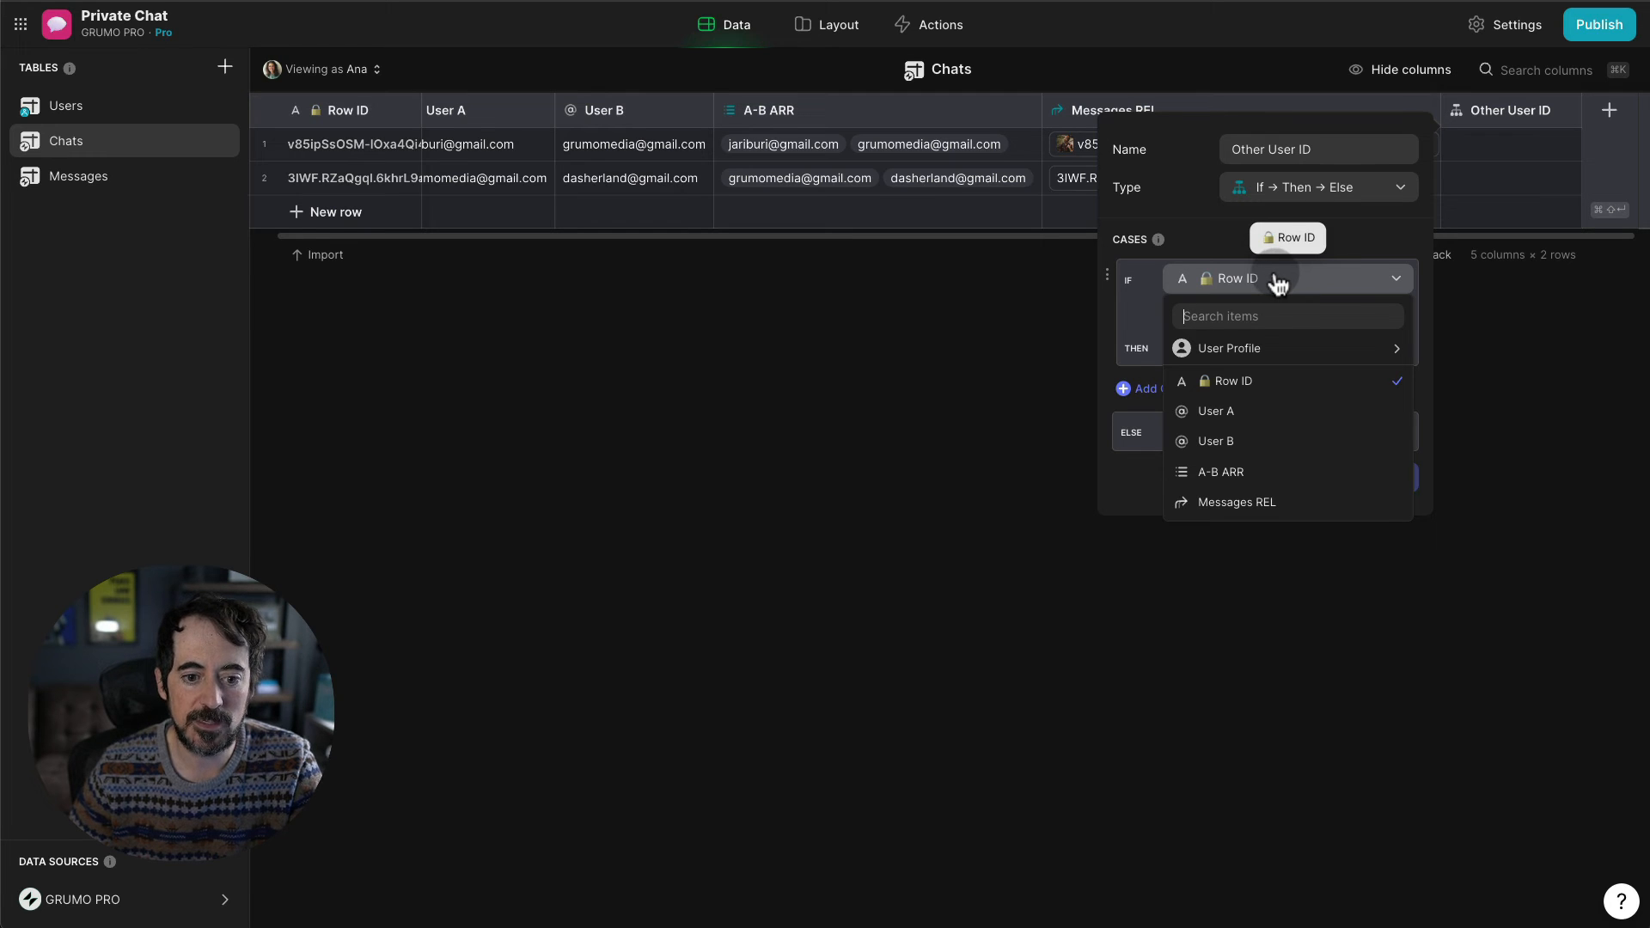
left_click(1240, 411)
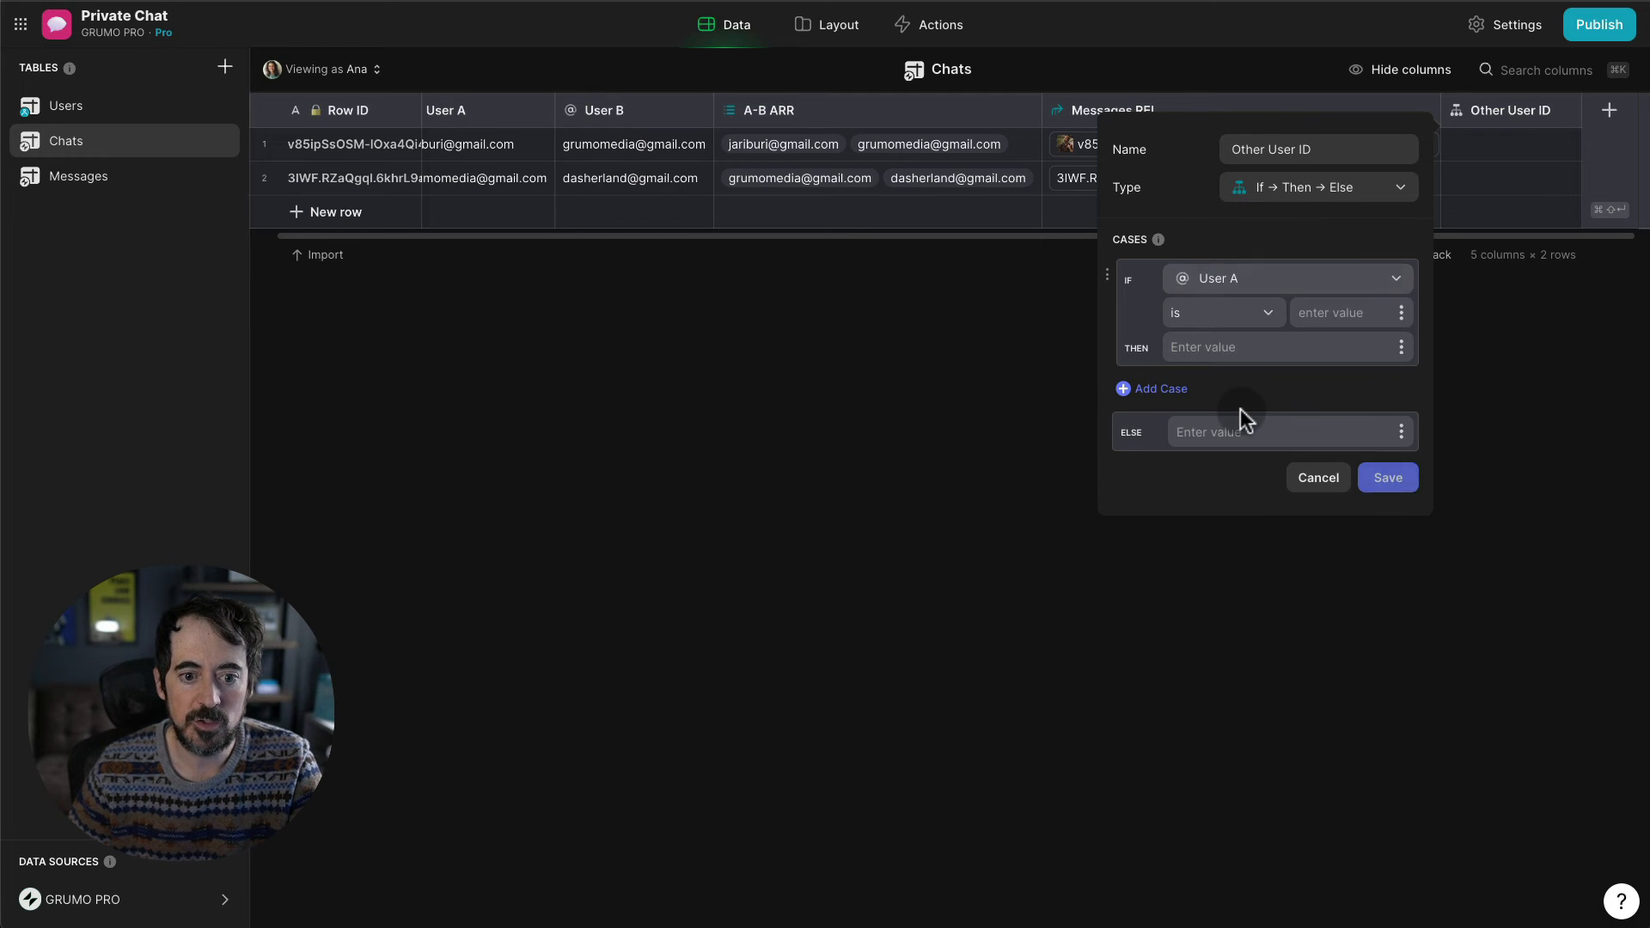
left_click(1245, 346)
mouse_move(1346, 418)
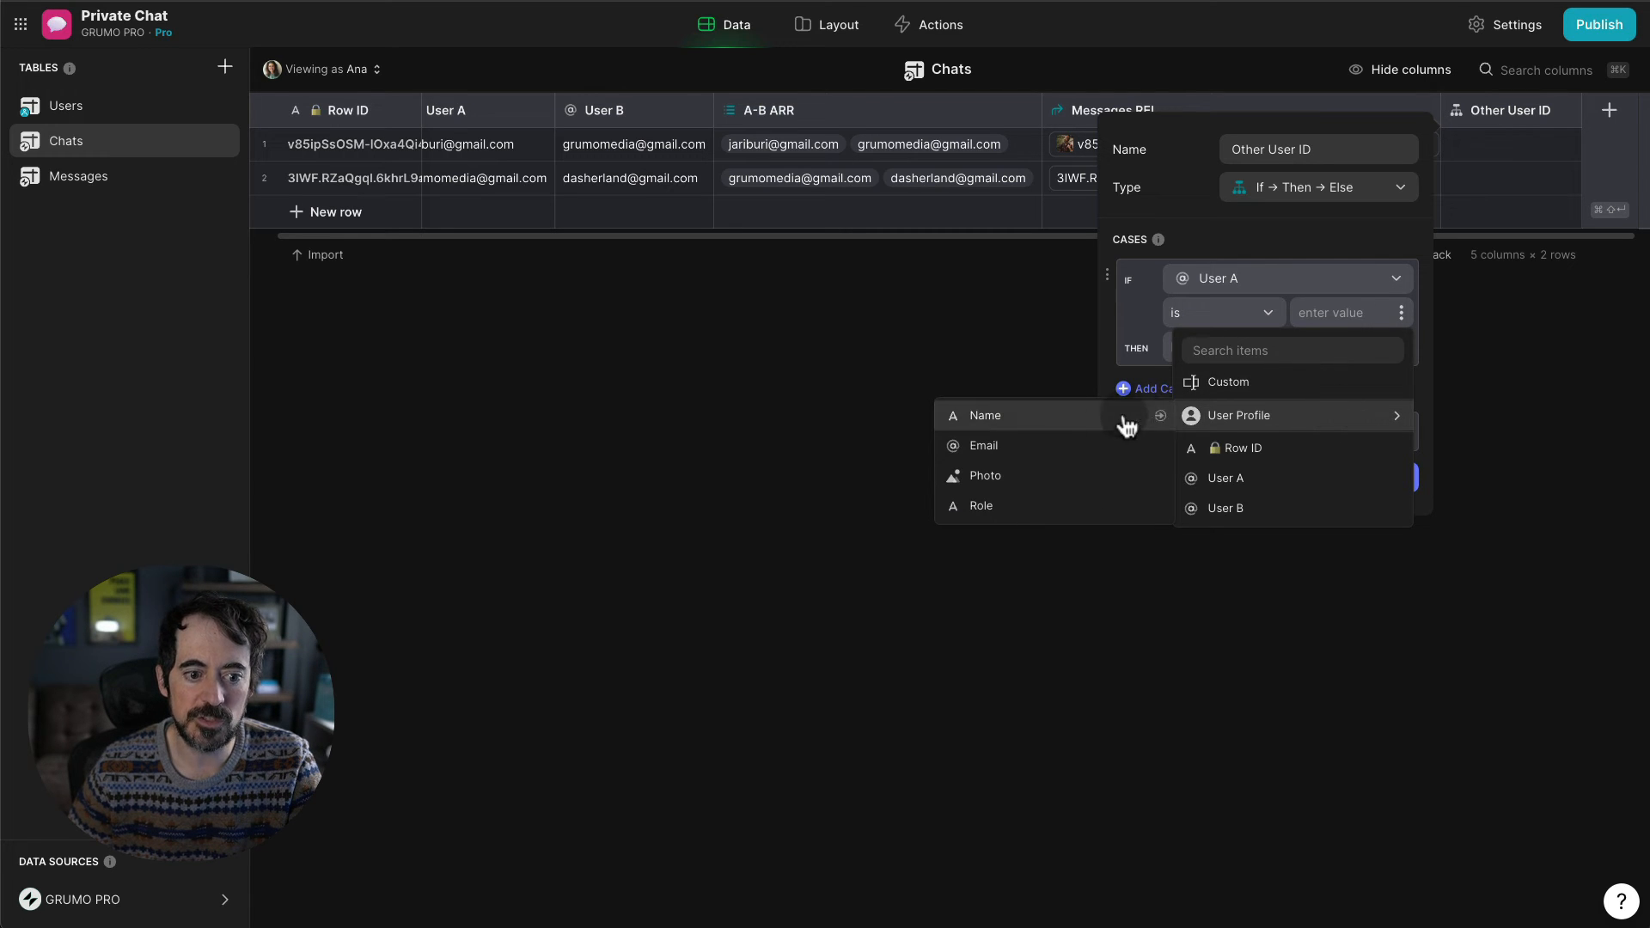
left_click(1087, 443)
left_click(1400, 354)
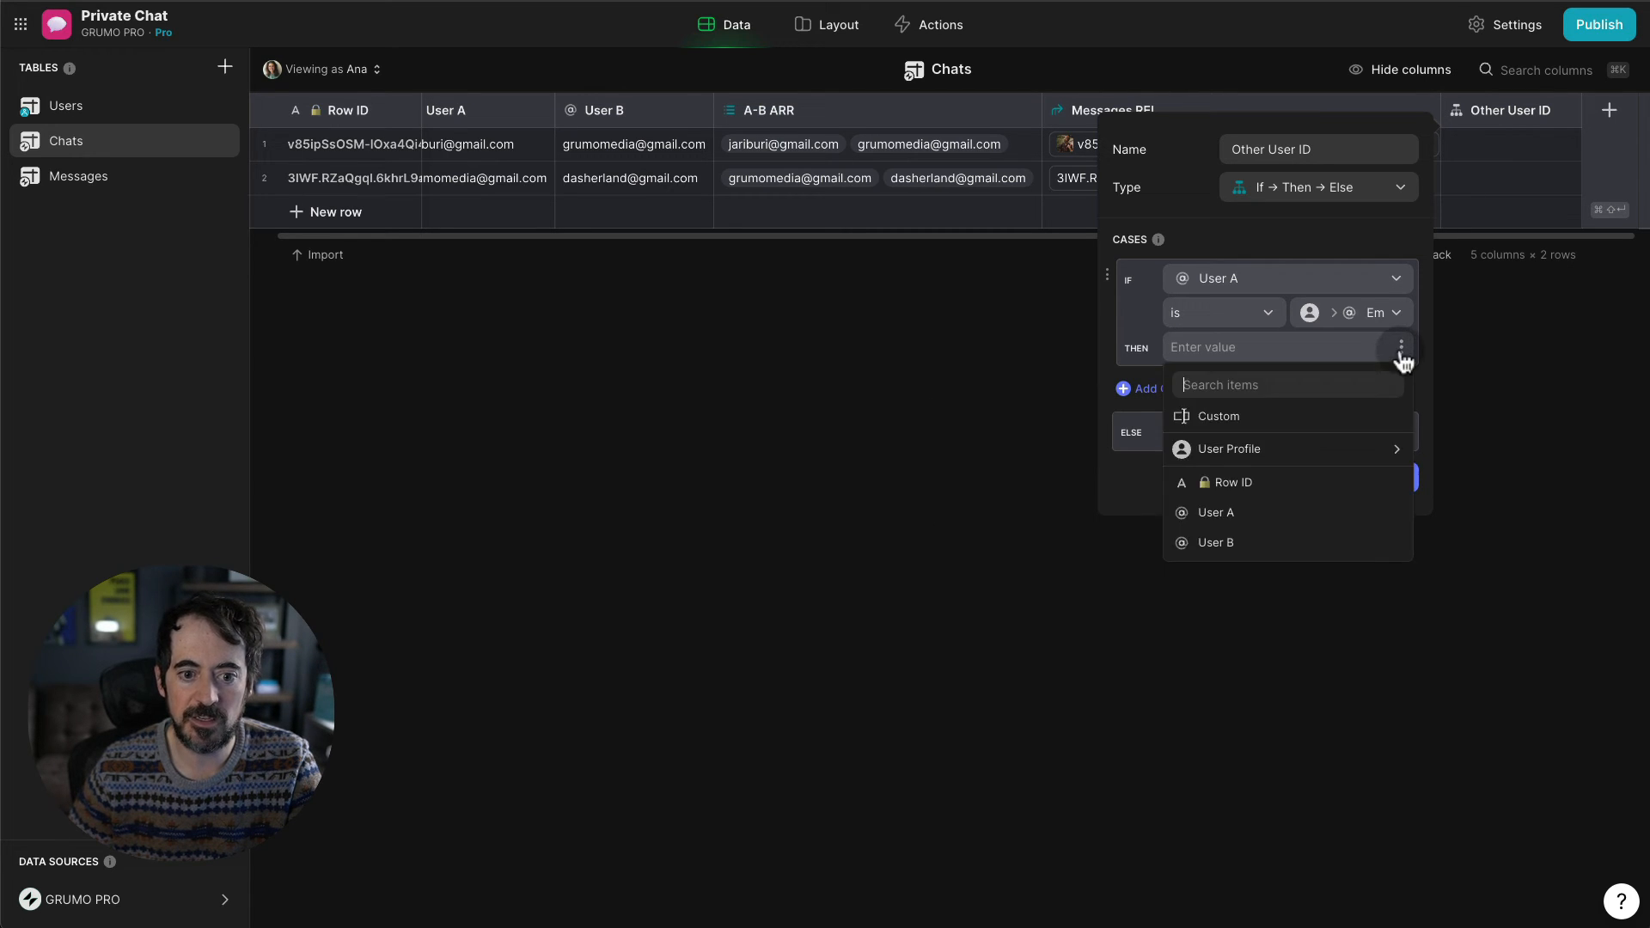
left_click(1225, 543)
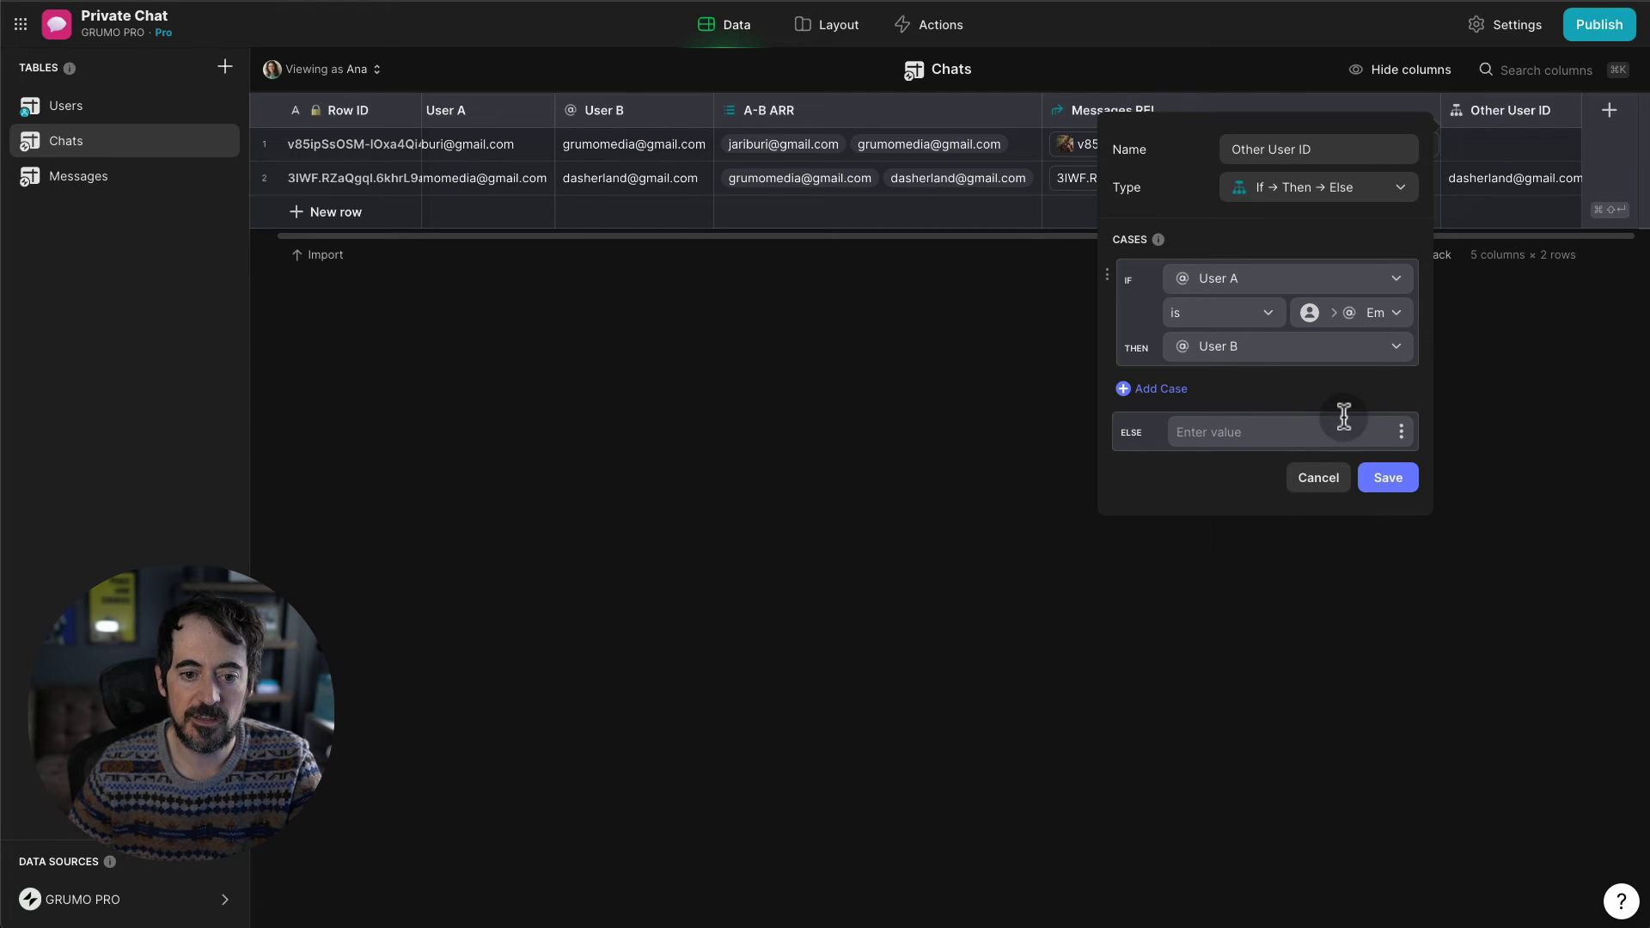
left_click(1403, 434)
left_click(1264, 589)
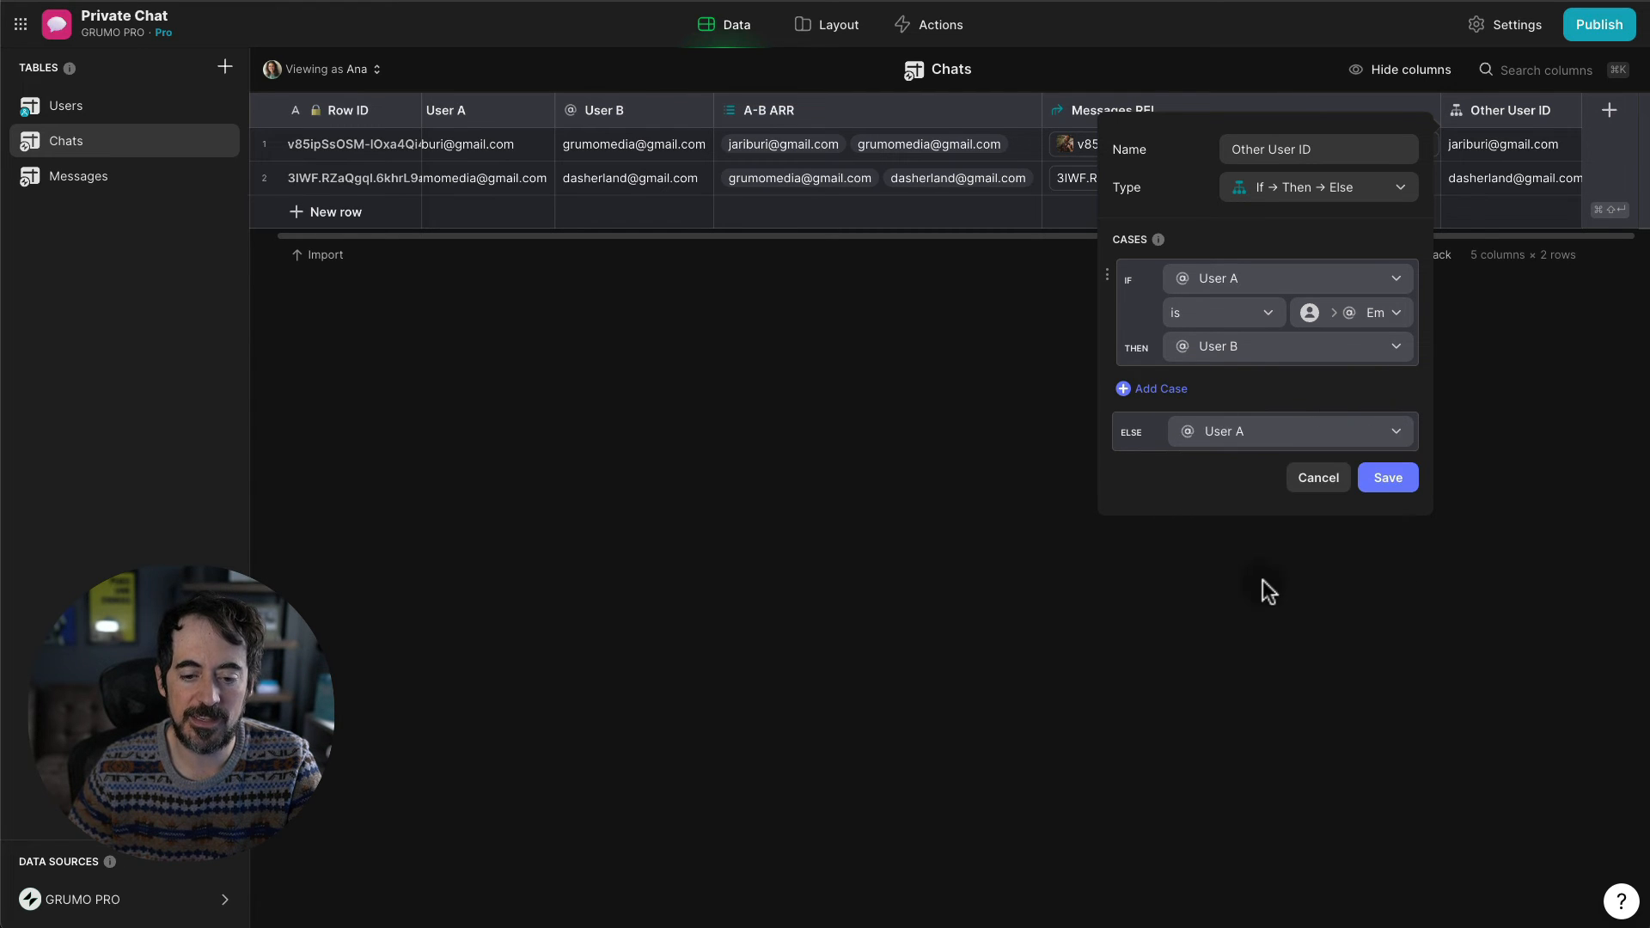
left_click(1396, 487)
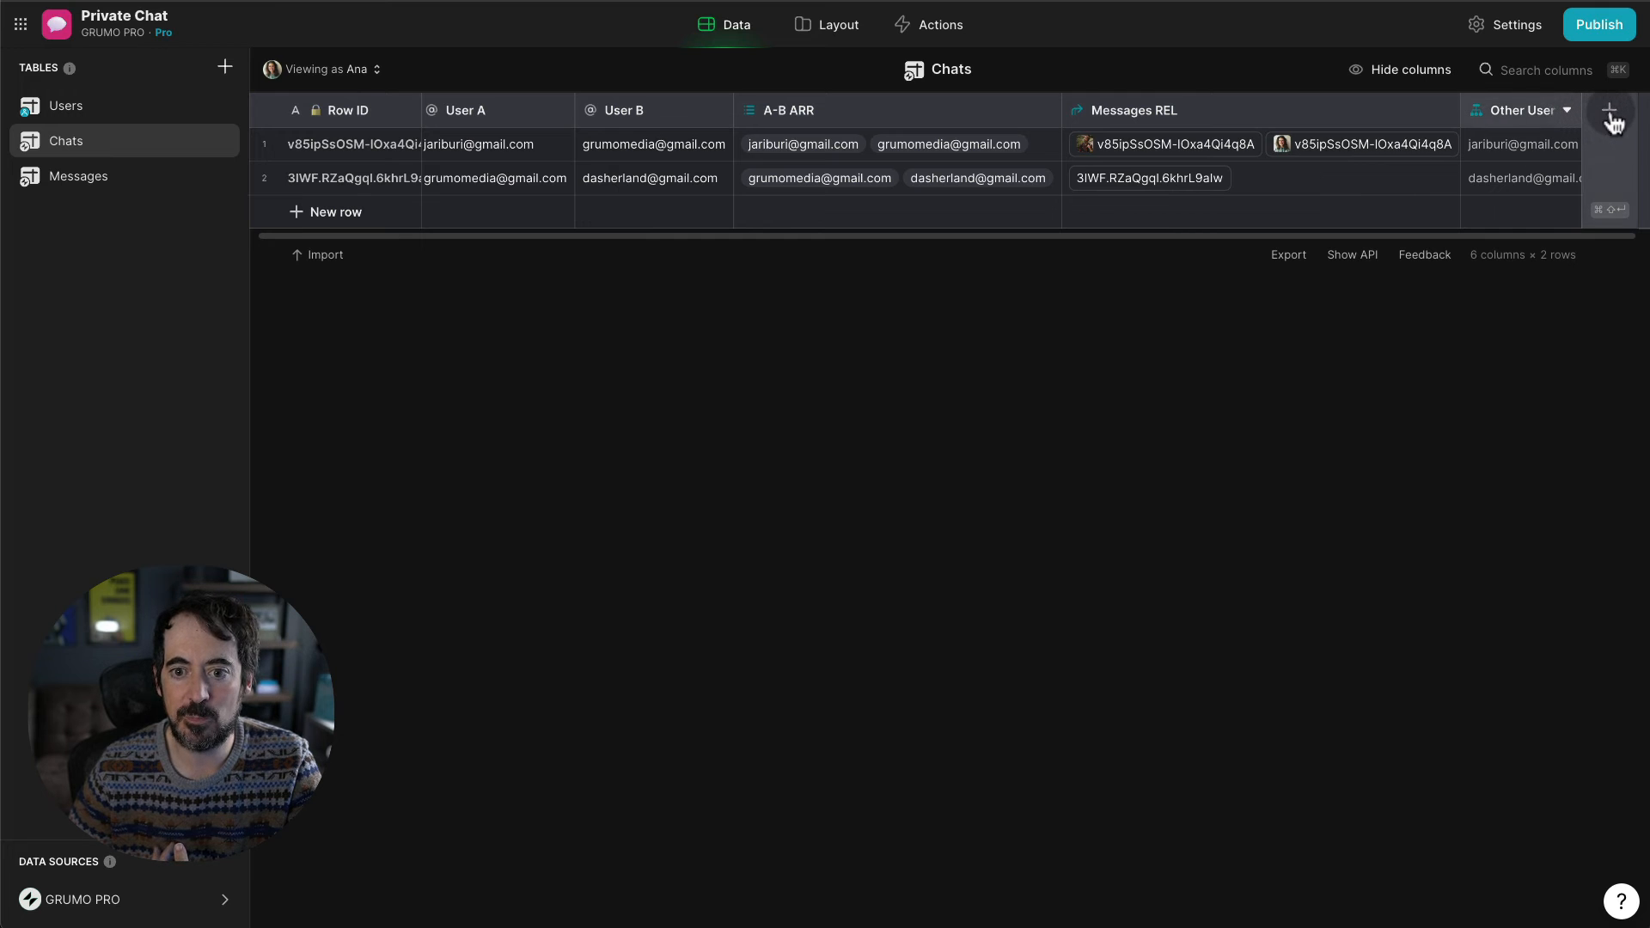
- Add another column to the Chats table, named "Other REL" and of type Relation
left_click(1610, 110)
type("Other Name")
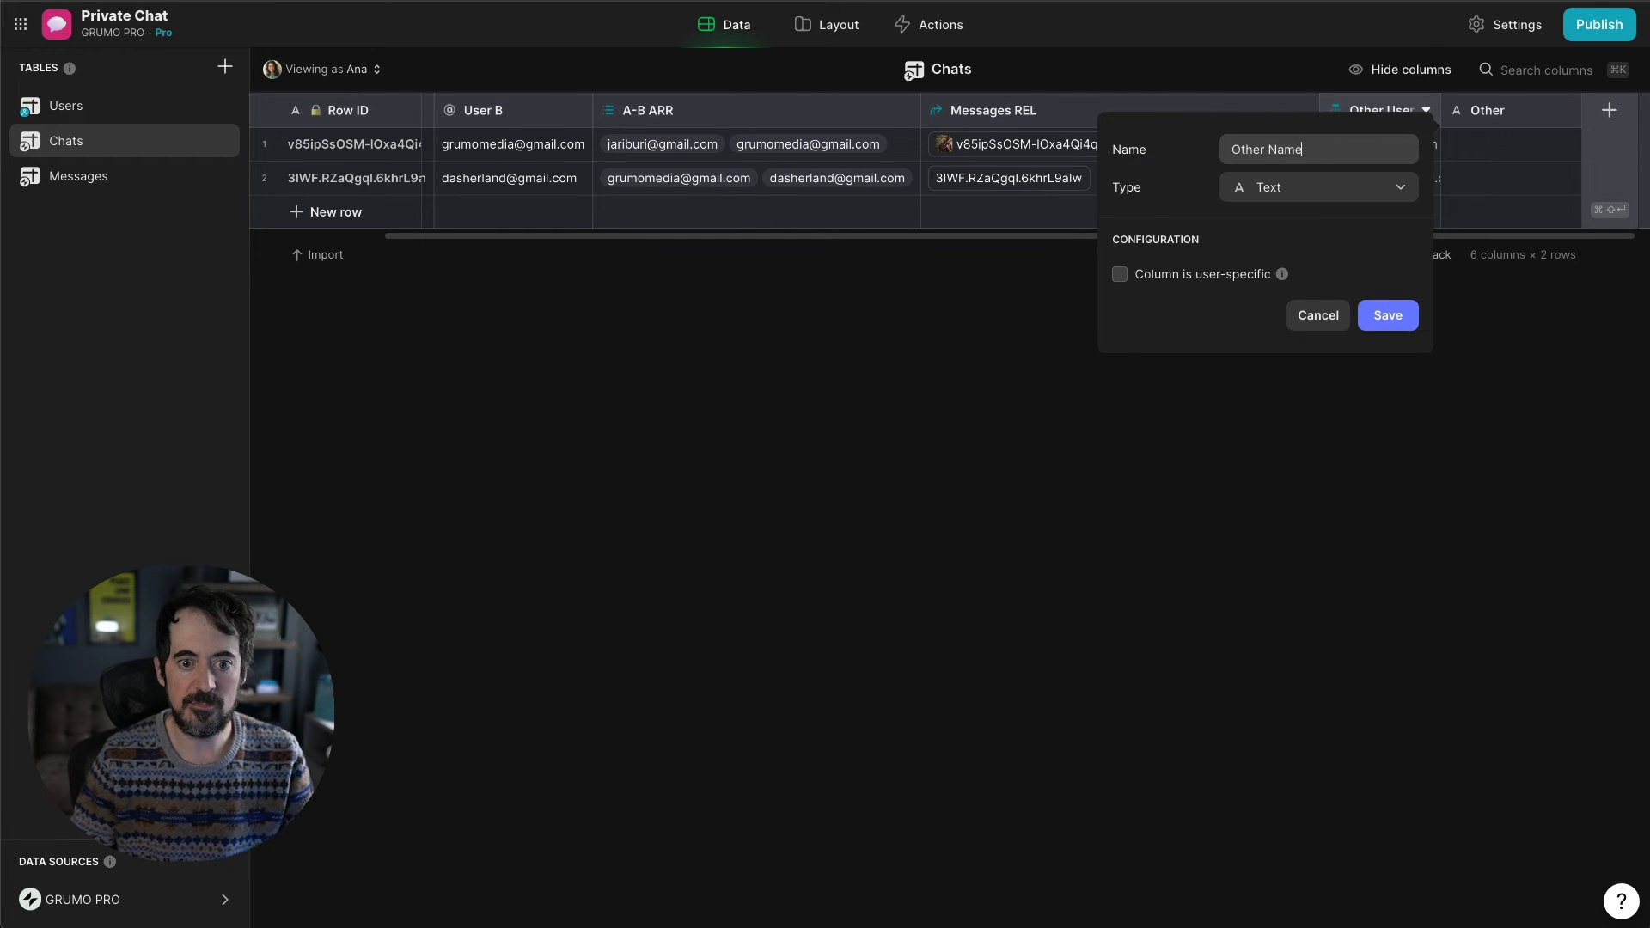
left_click(1319, 187)
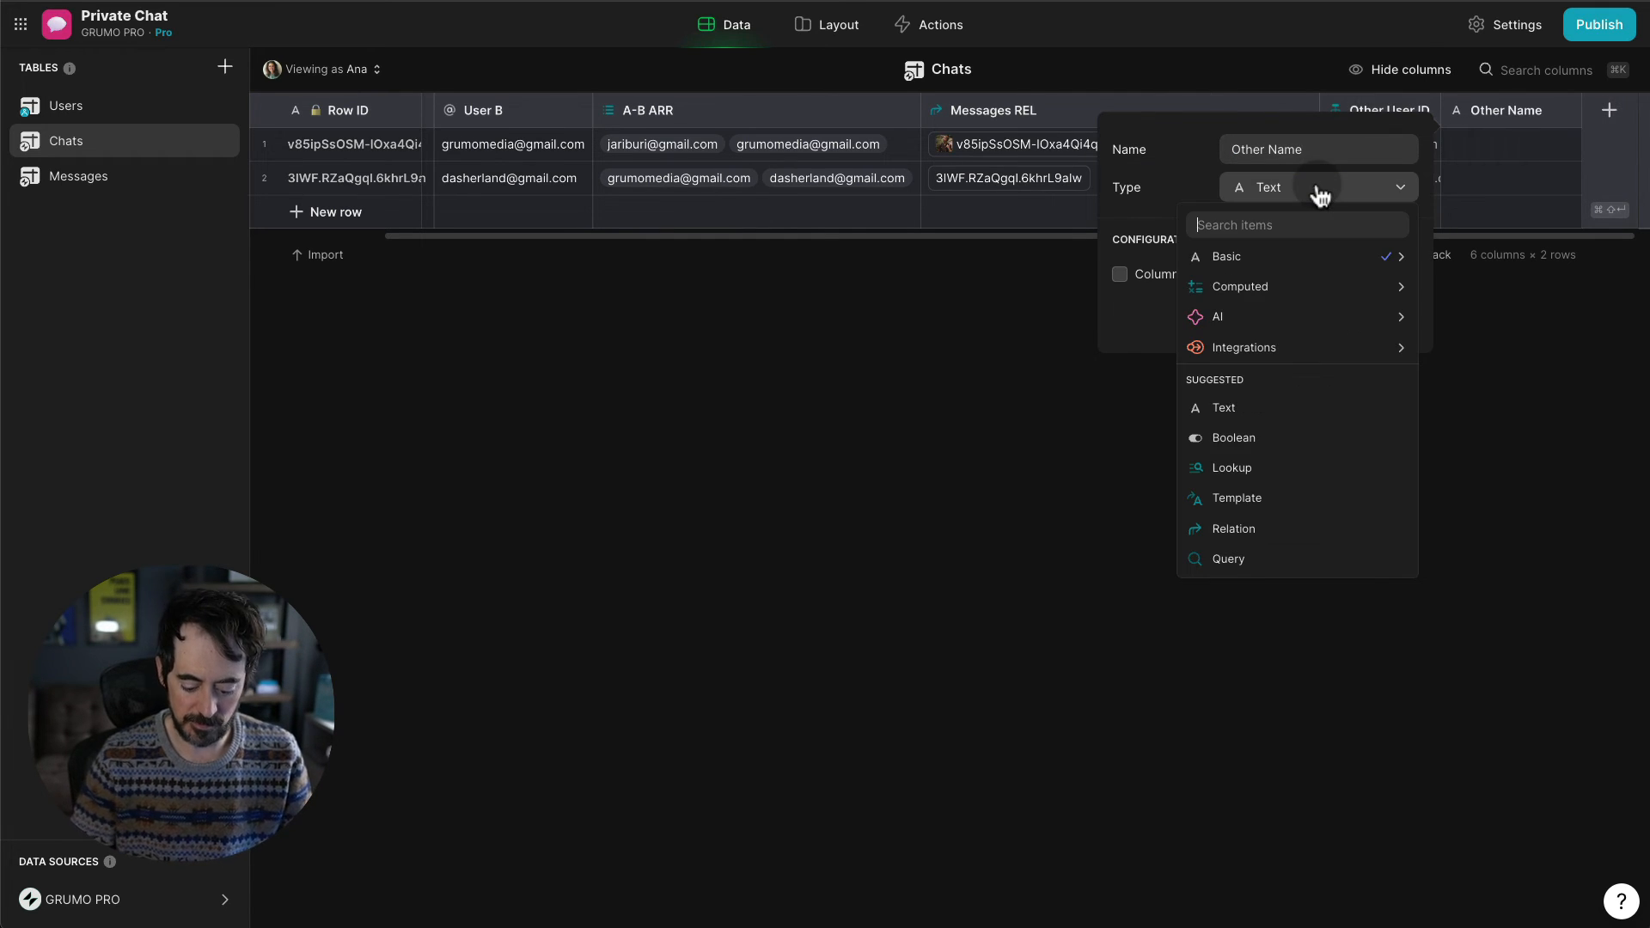
type("loo")
key("BackSpace")
key("BackSpace")
key("BackSpace")
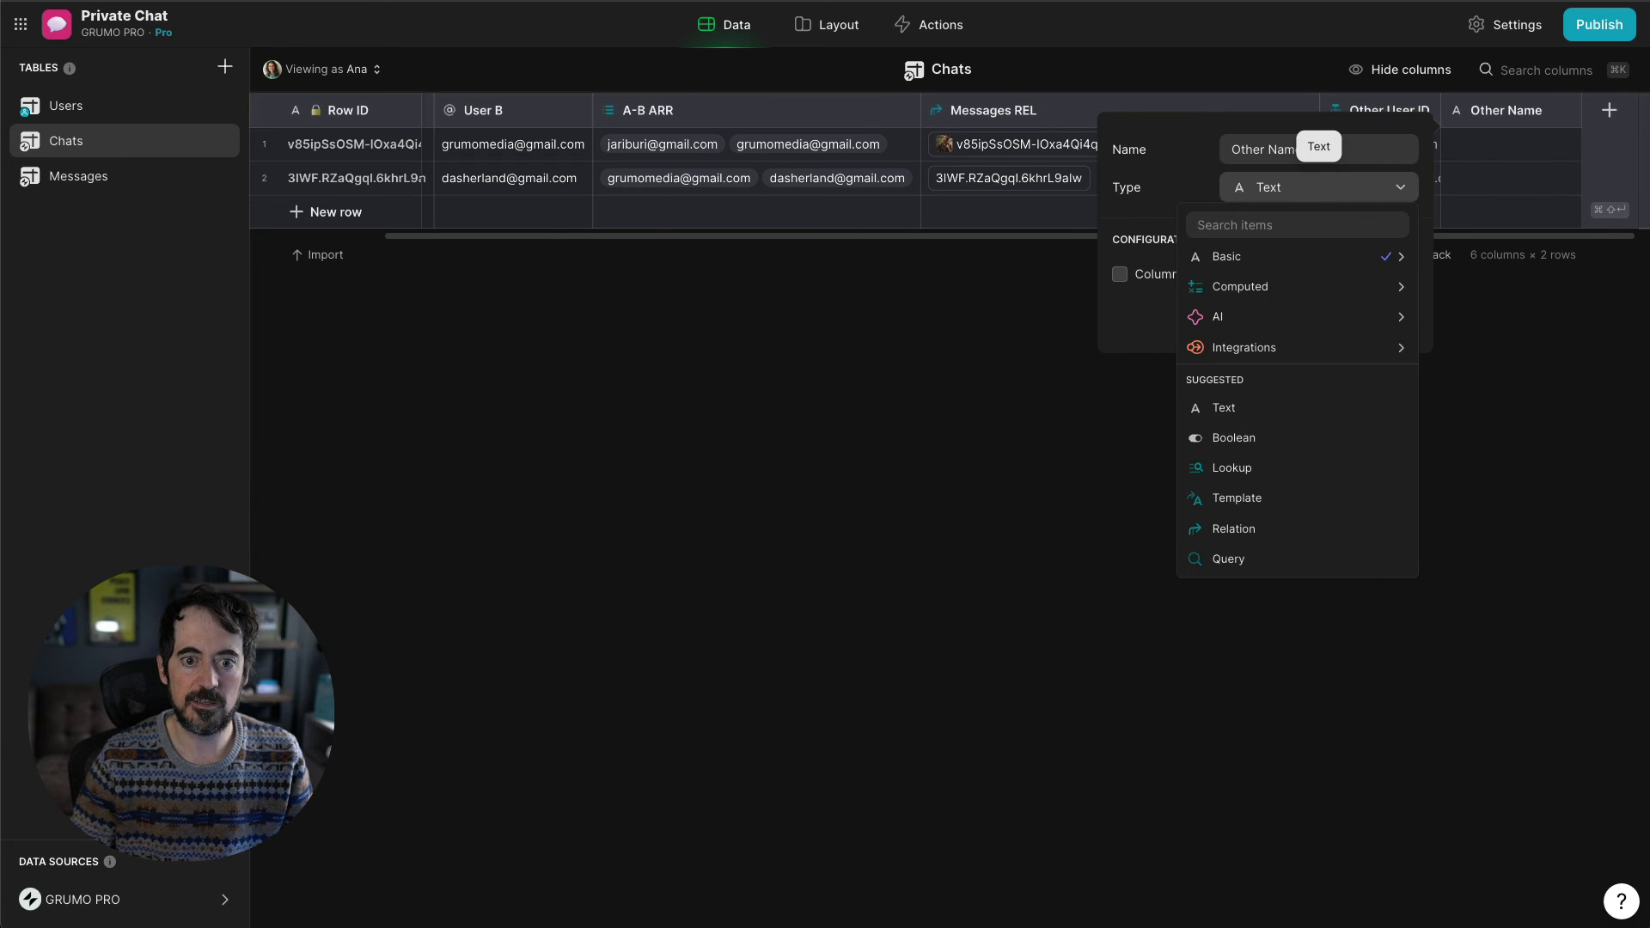
left_click(1278, 147)
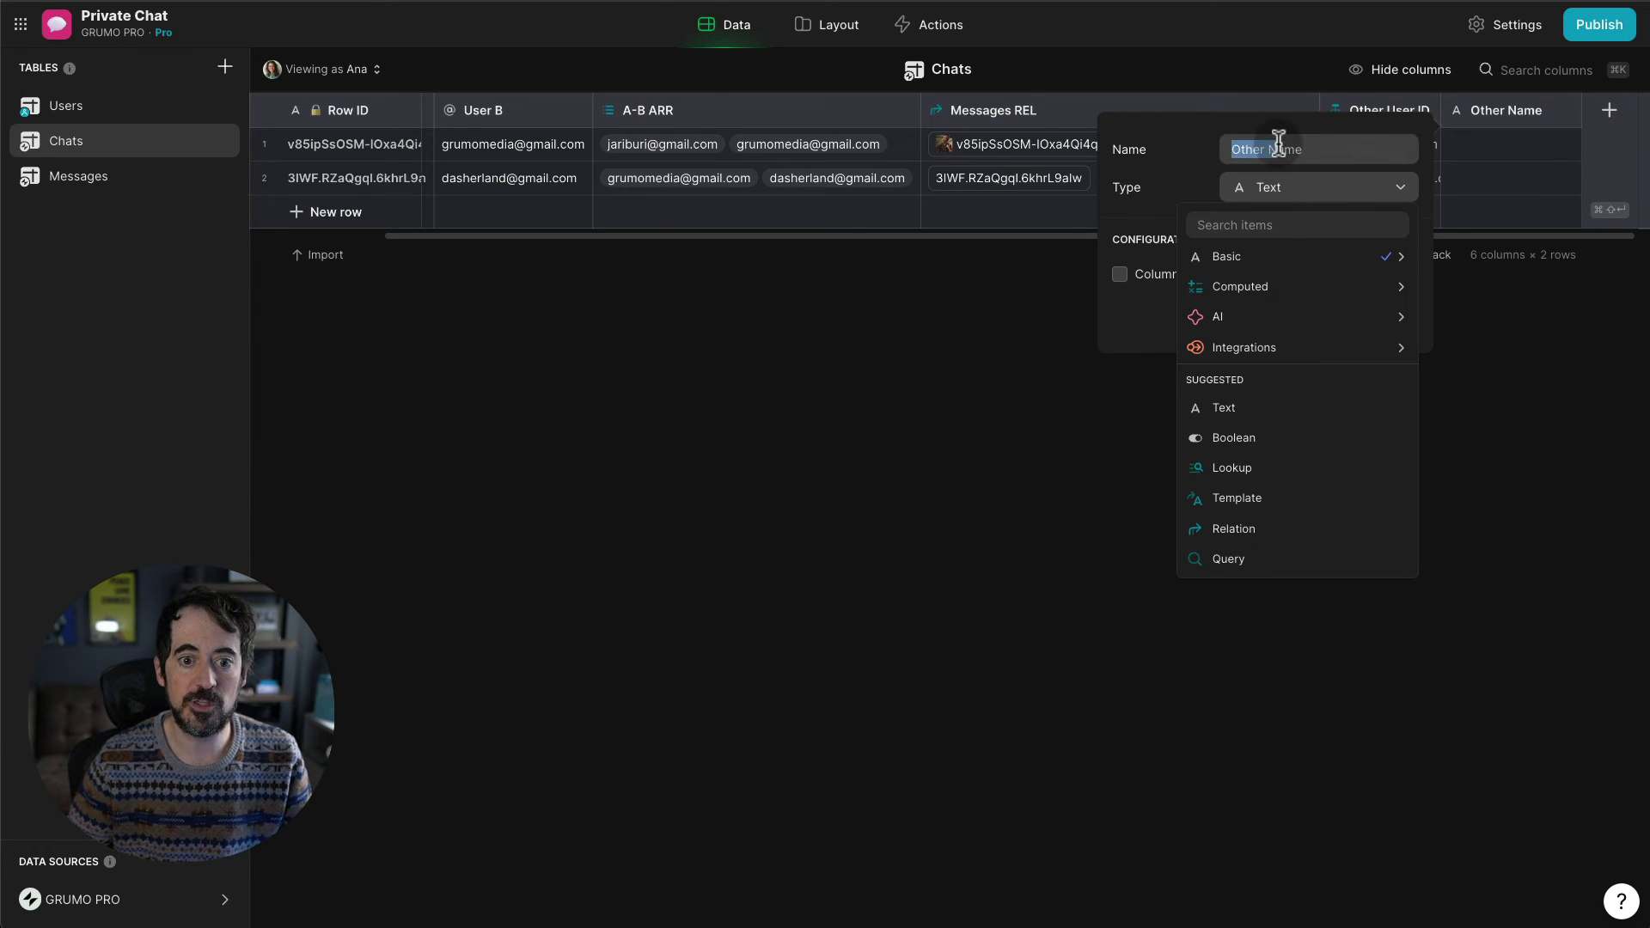
double_click(1286, 146)
type("RE")
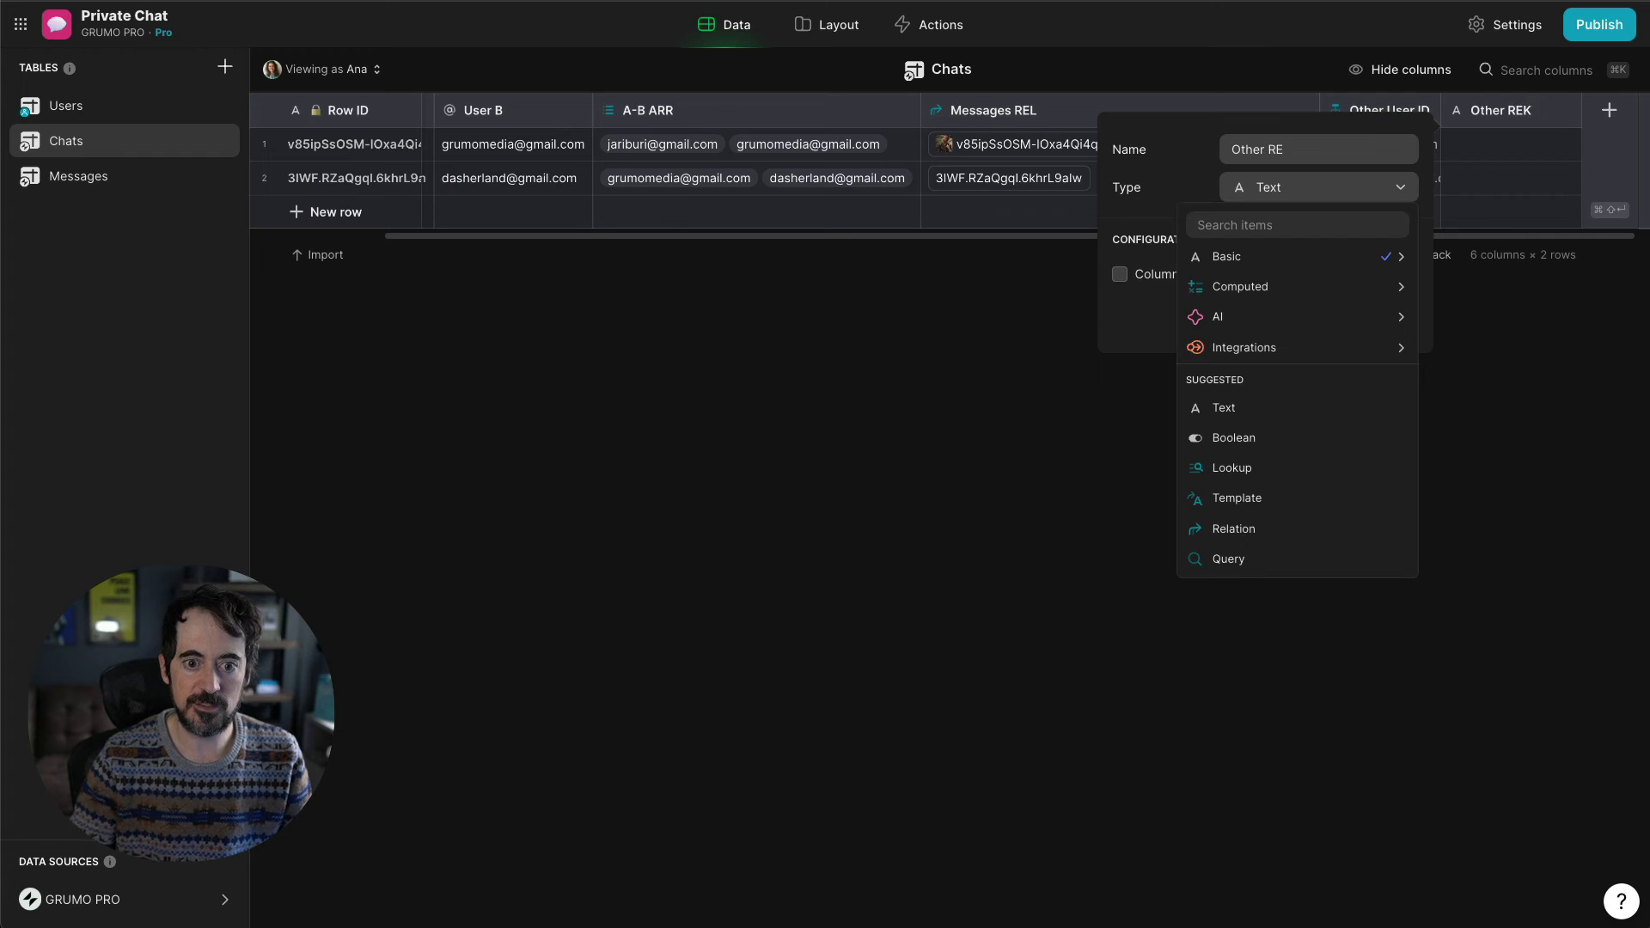
type("KL")
left_click(1305, 155)
left_click(1285, 190)
type("rel")
key("Return")
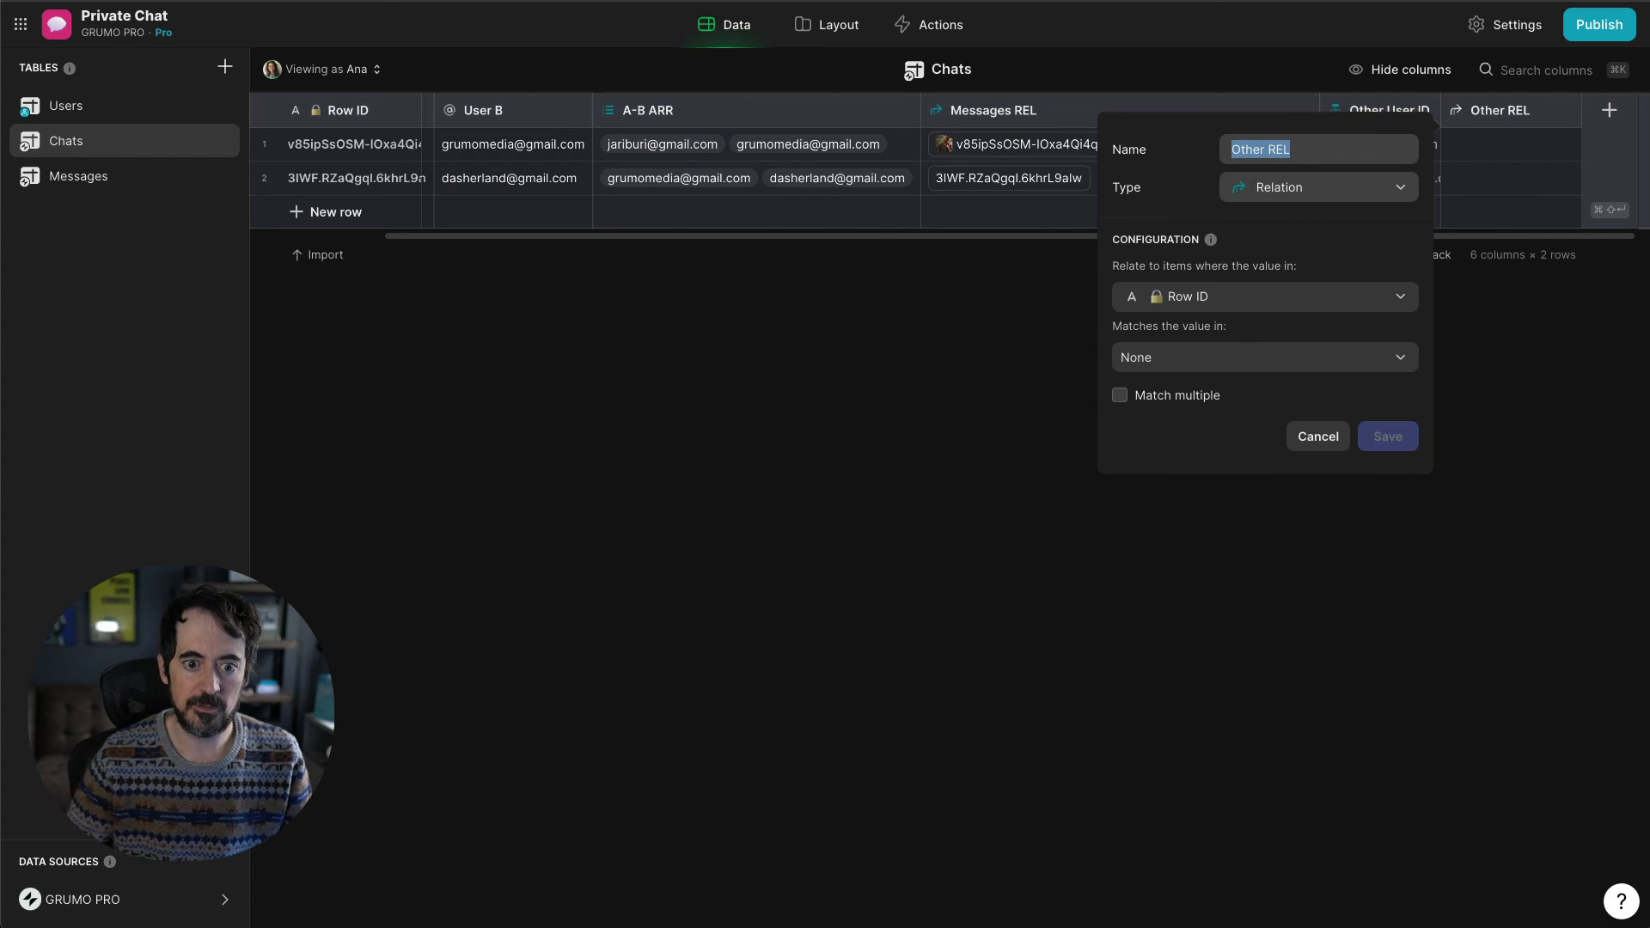
- Relate Other User ID to the Email column in the Users table and save the Other REL column
left_click(1289, 296)
left_click(1255, 482)
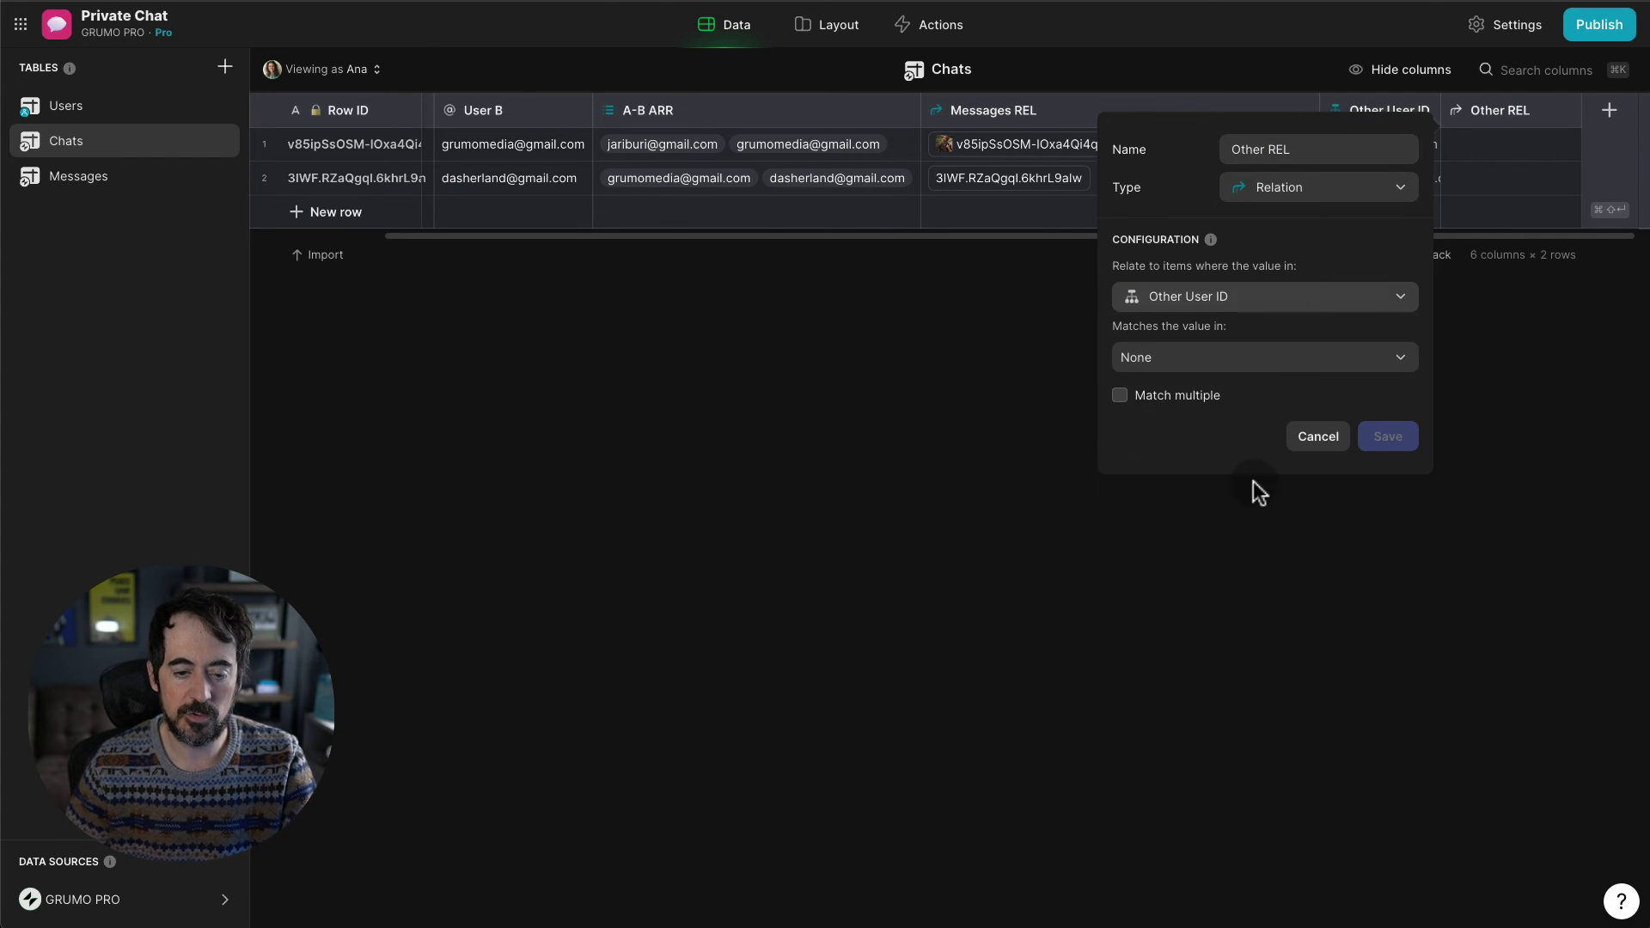
left_click(1283, 356)
mouse_move(1249, 435)
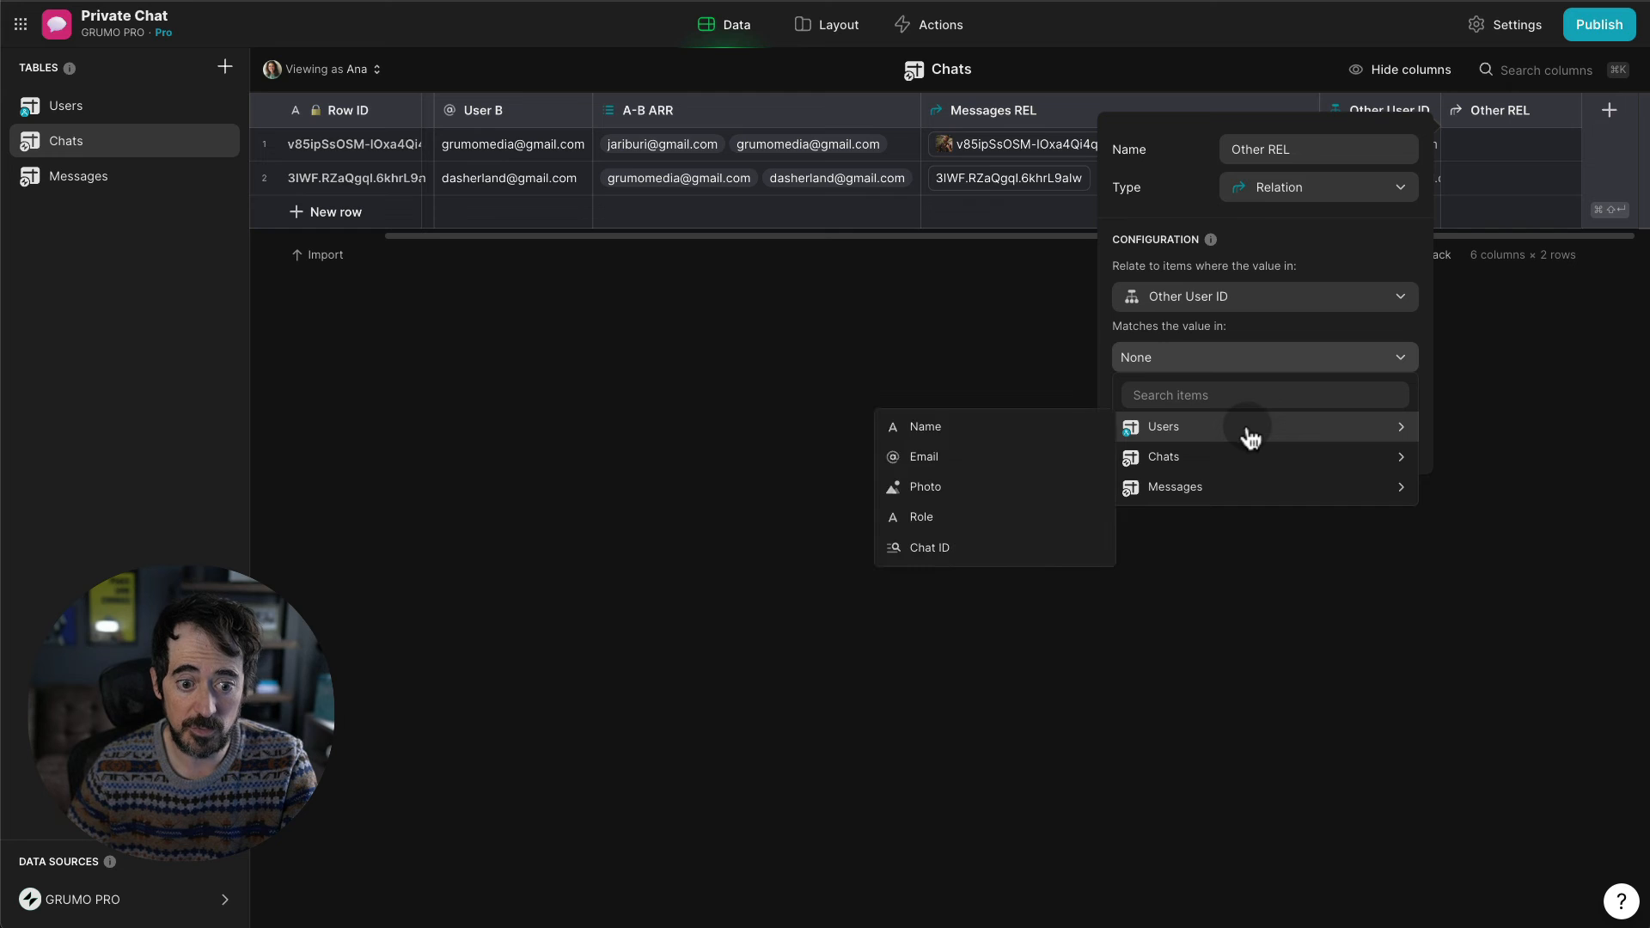
left_click(999, 461)
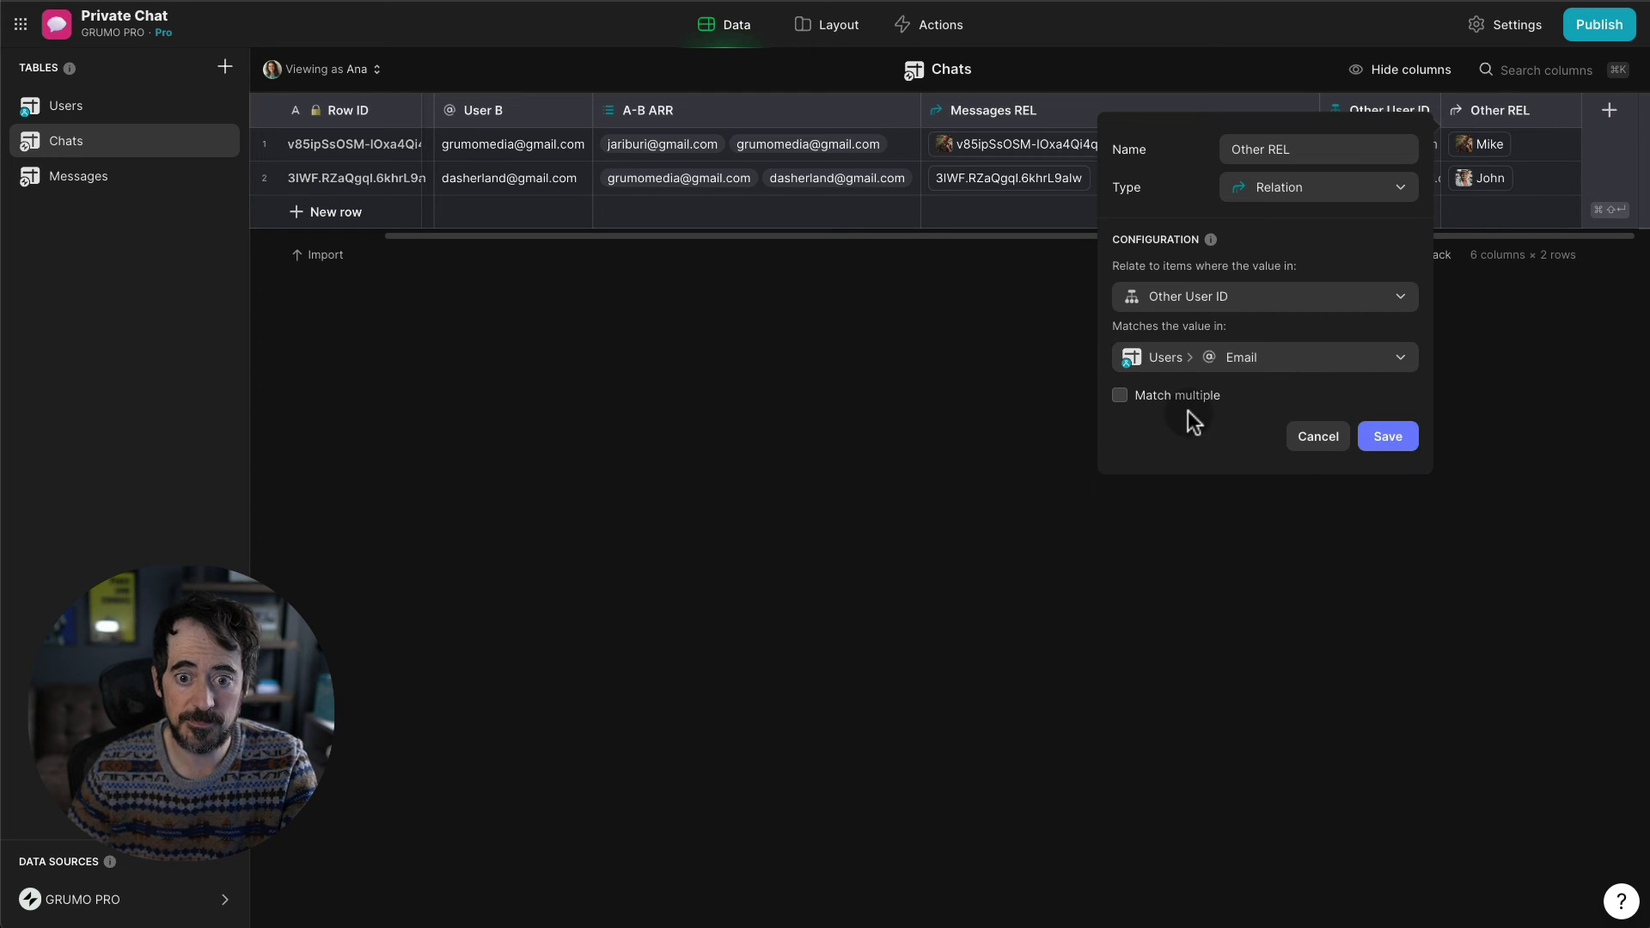
left_click(1418, 453)
- Add a Lookup column named "Other Name" that fetches the Name through the Other REL relation, and save it
left_click(1610, 110)
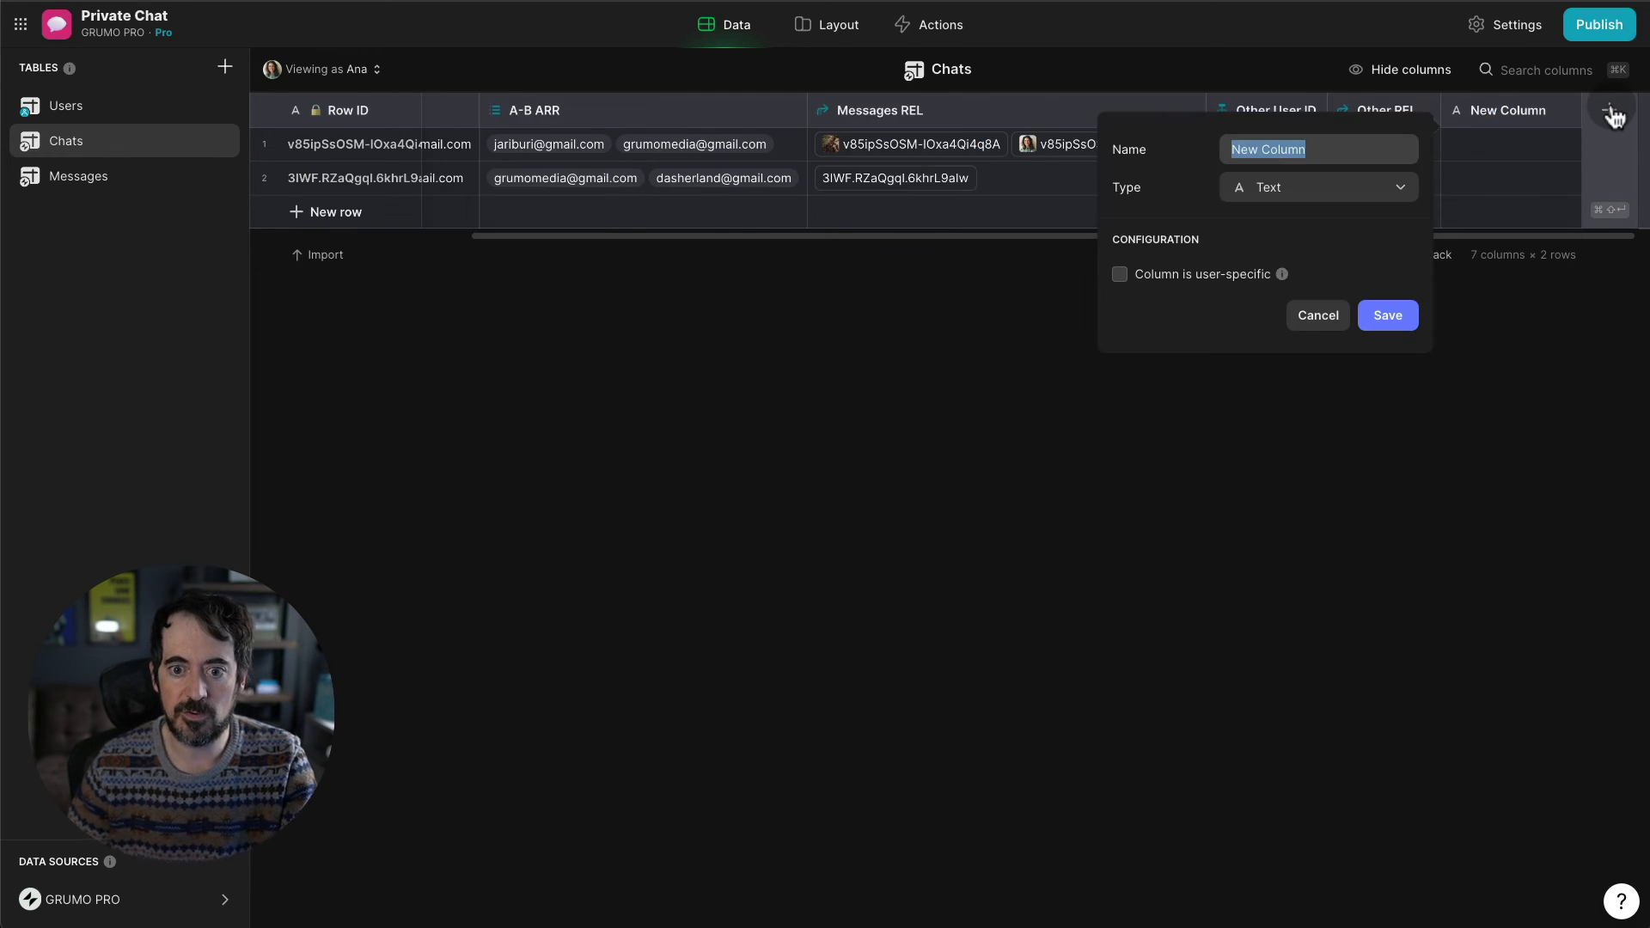
type("Other Nam")
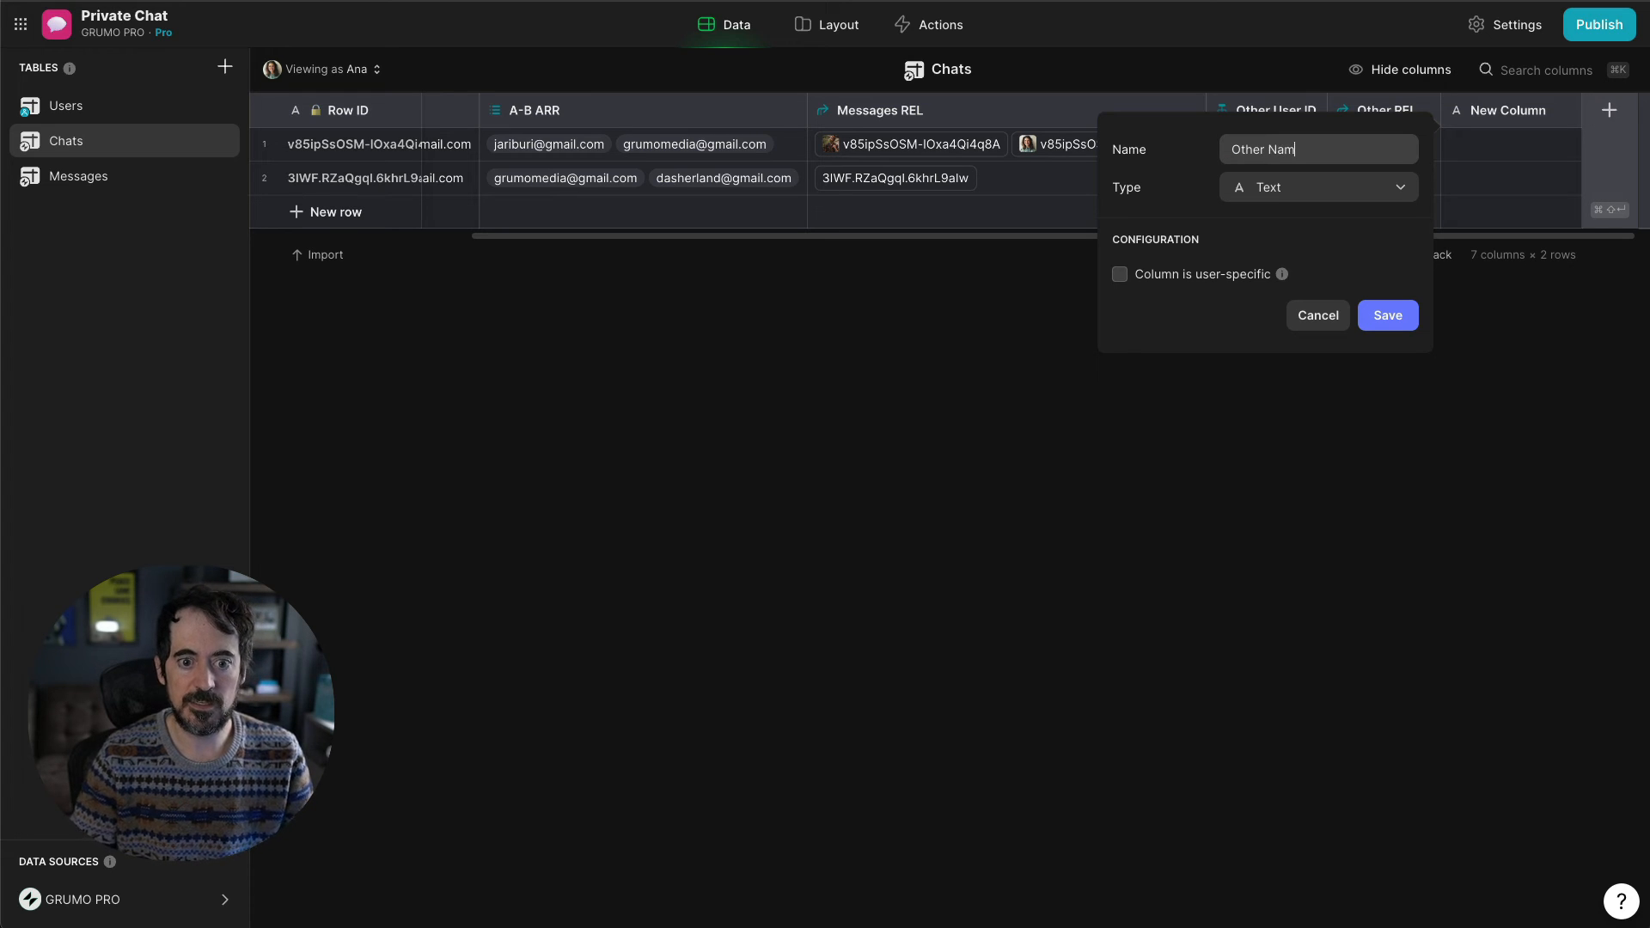
type("e")
left_click(1326, 191)
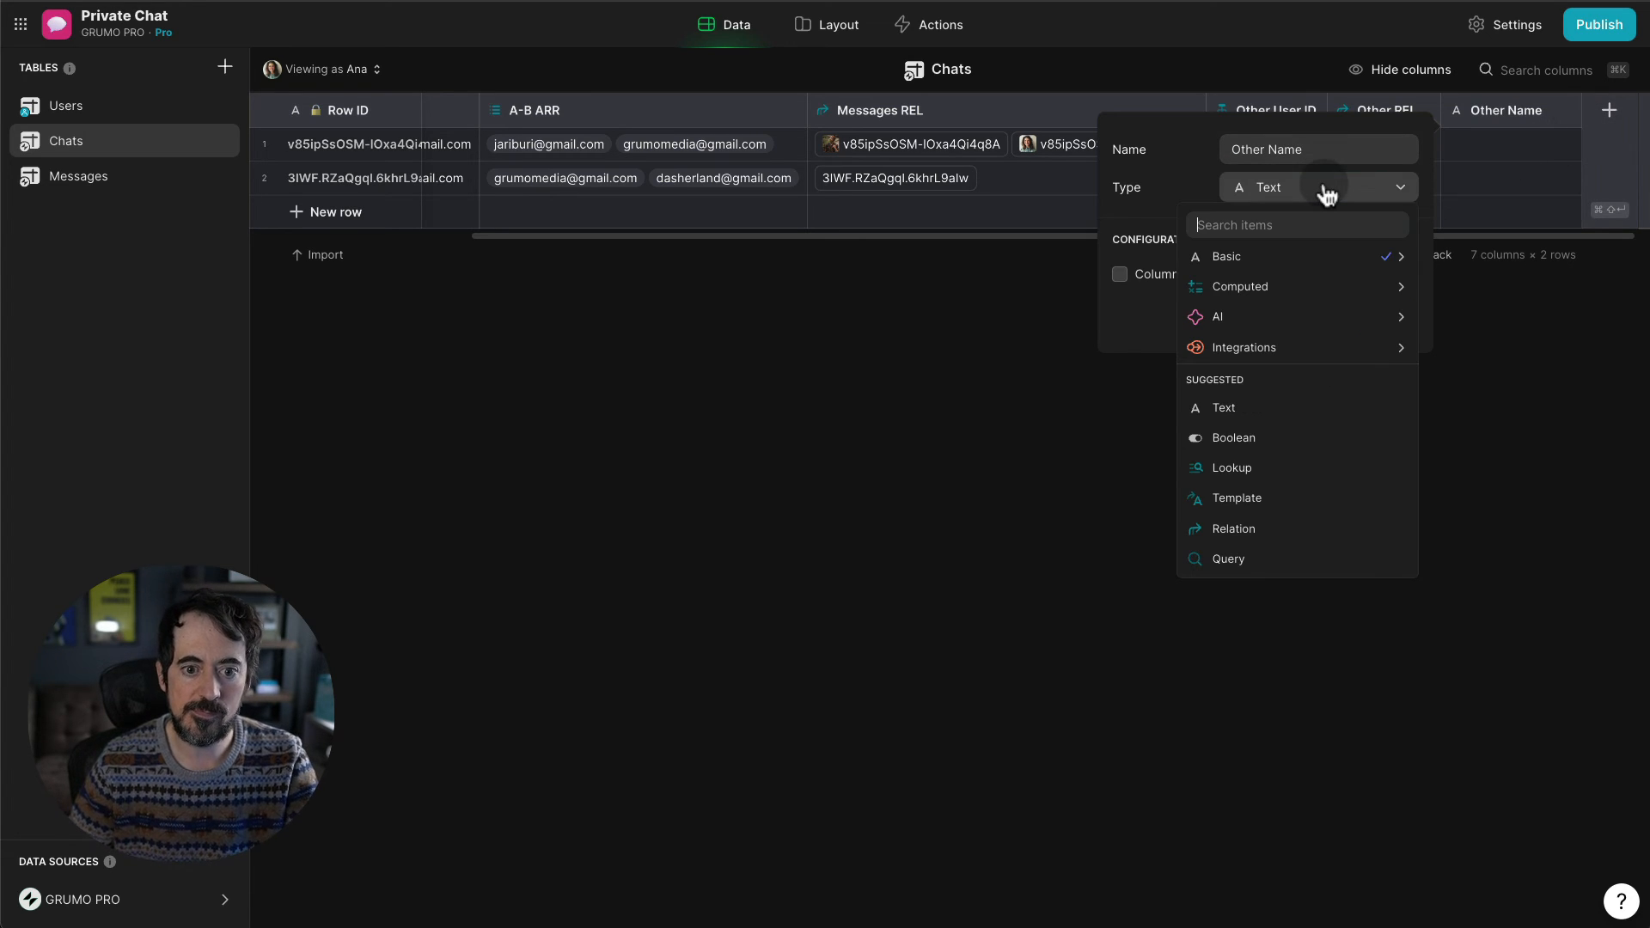
type("look")
key("Return")
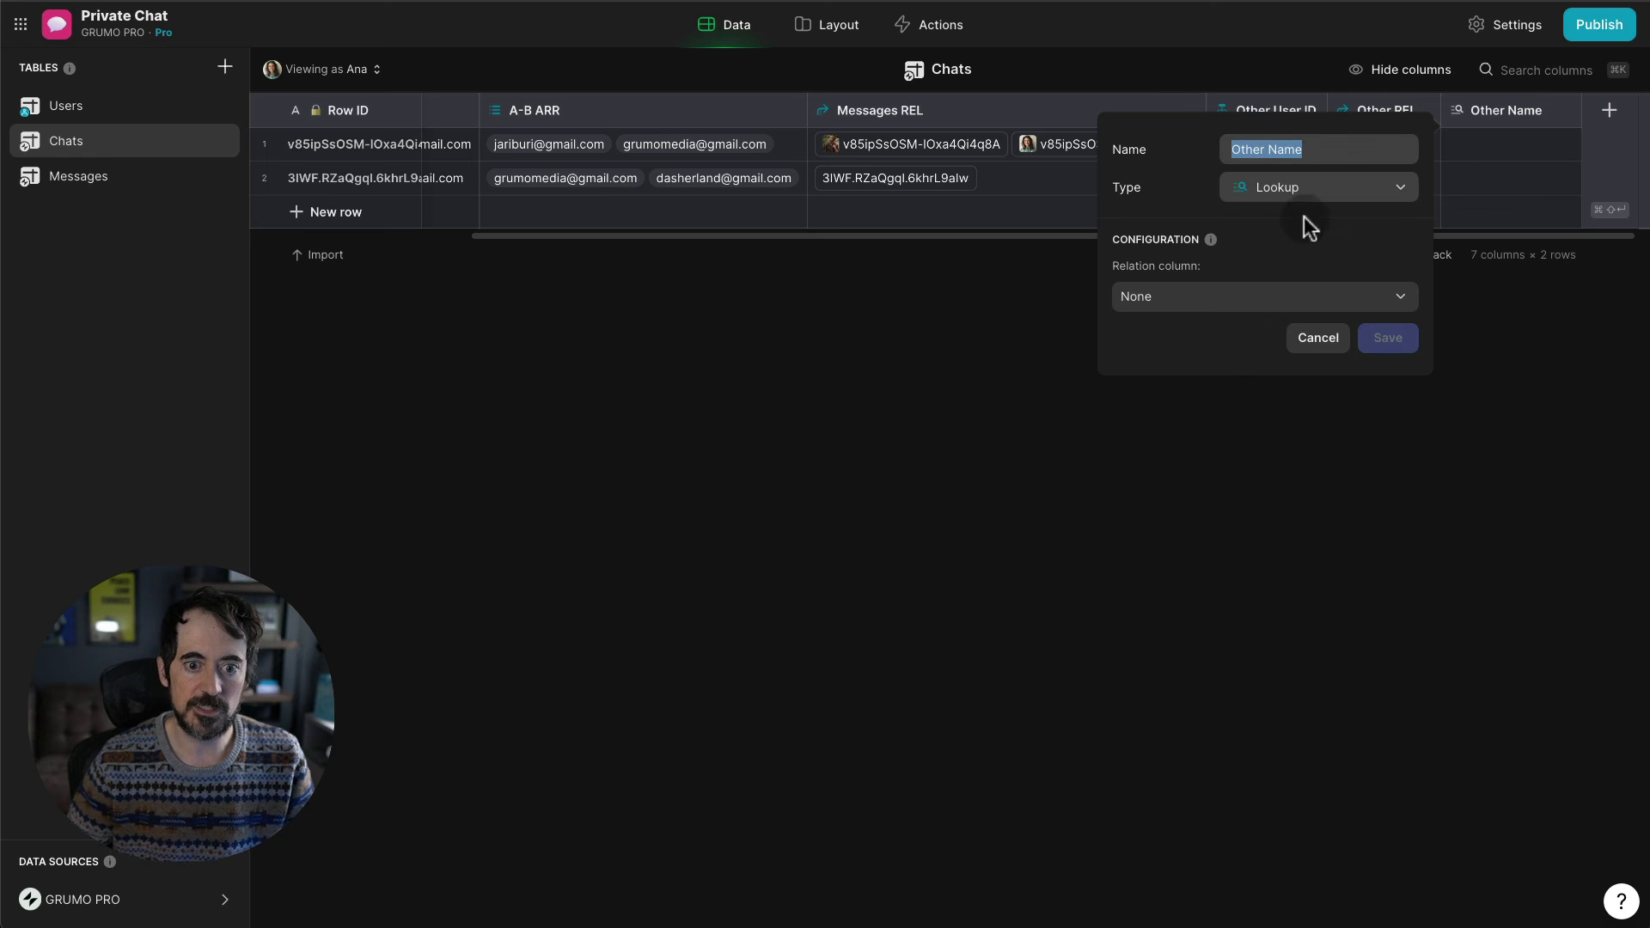
left_click(1238, 305)
mouse_move(1120, 404)
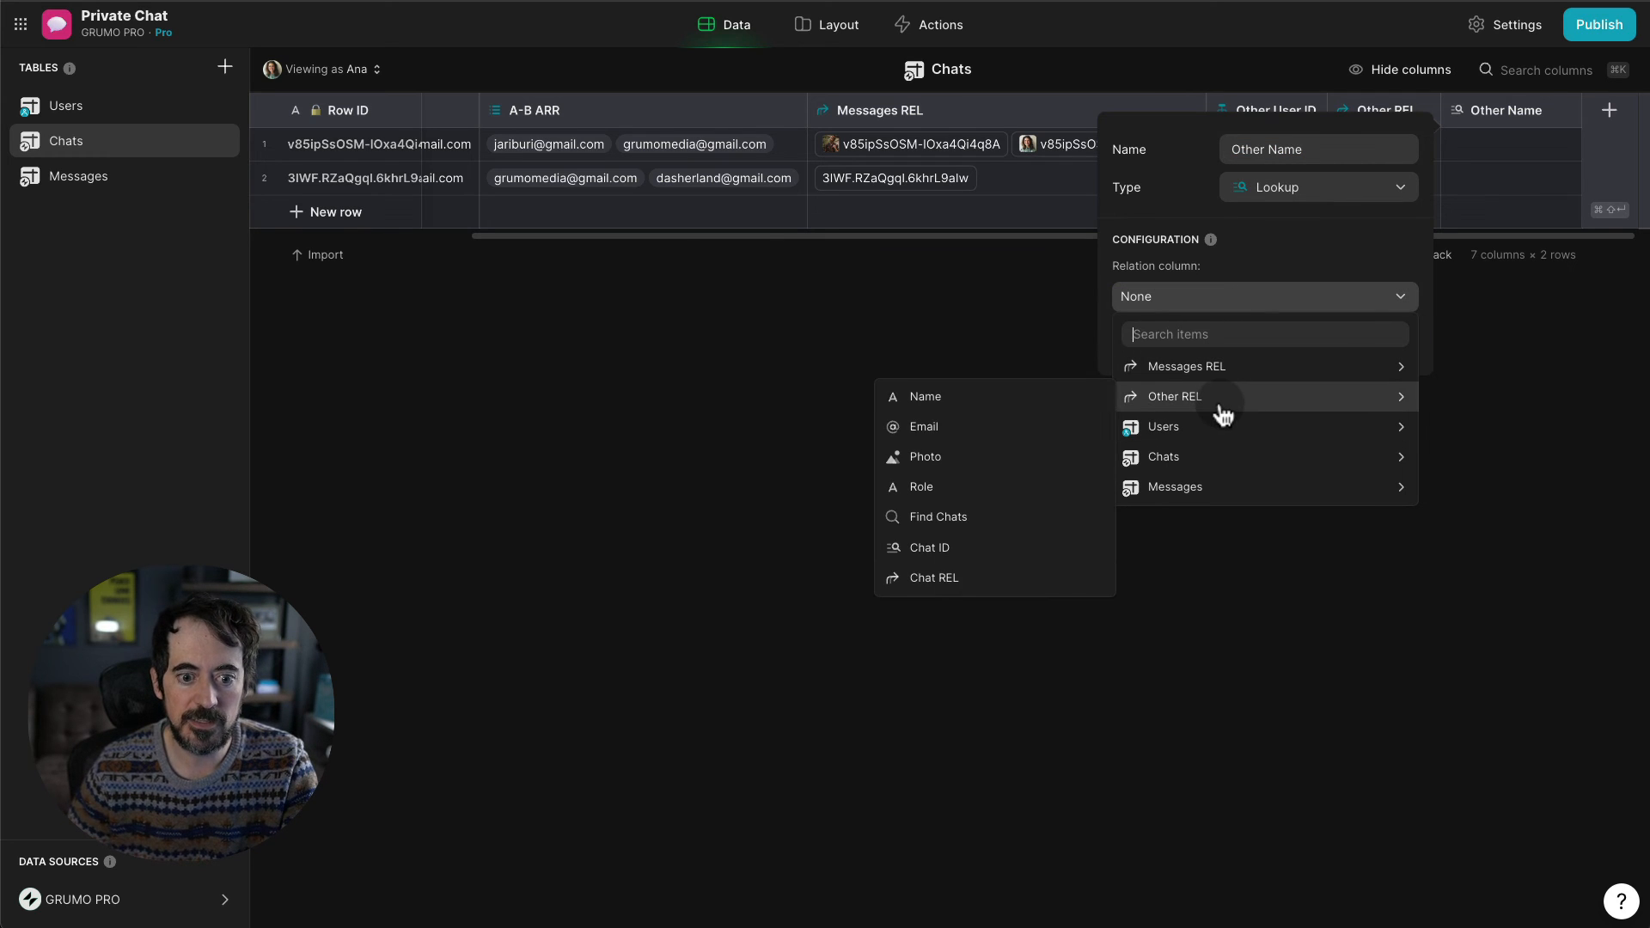
left_click(962, 397)
left_click(1396, 342)
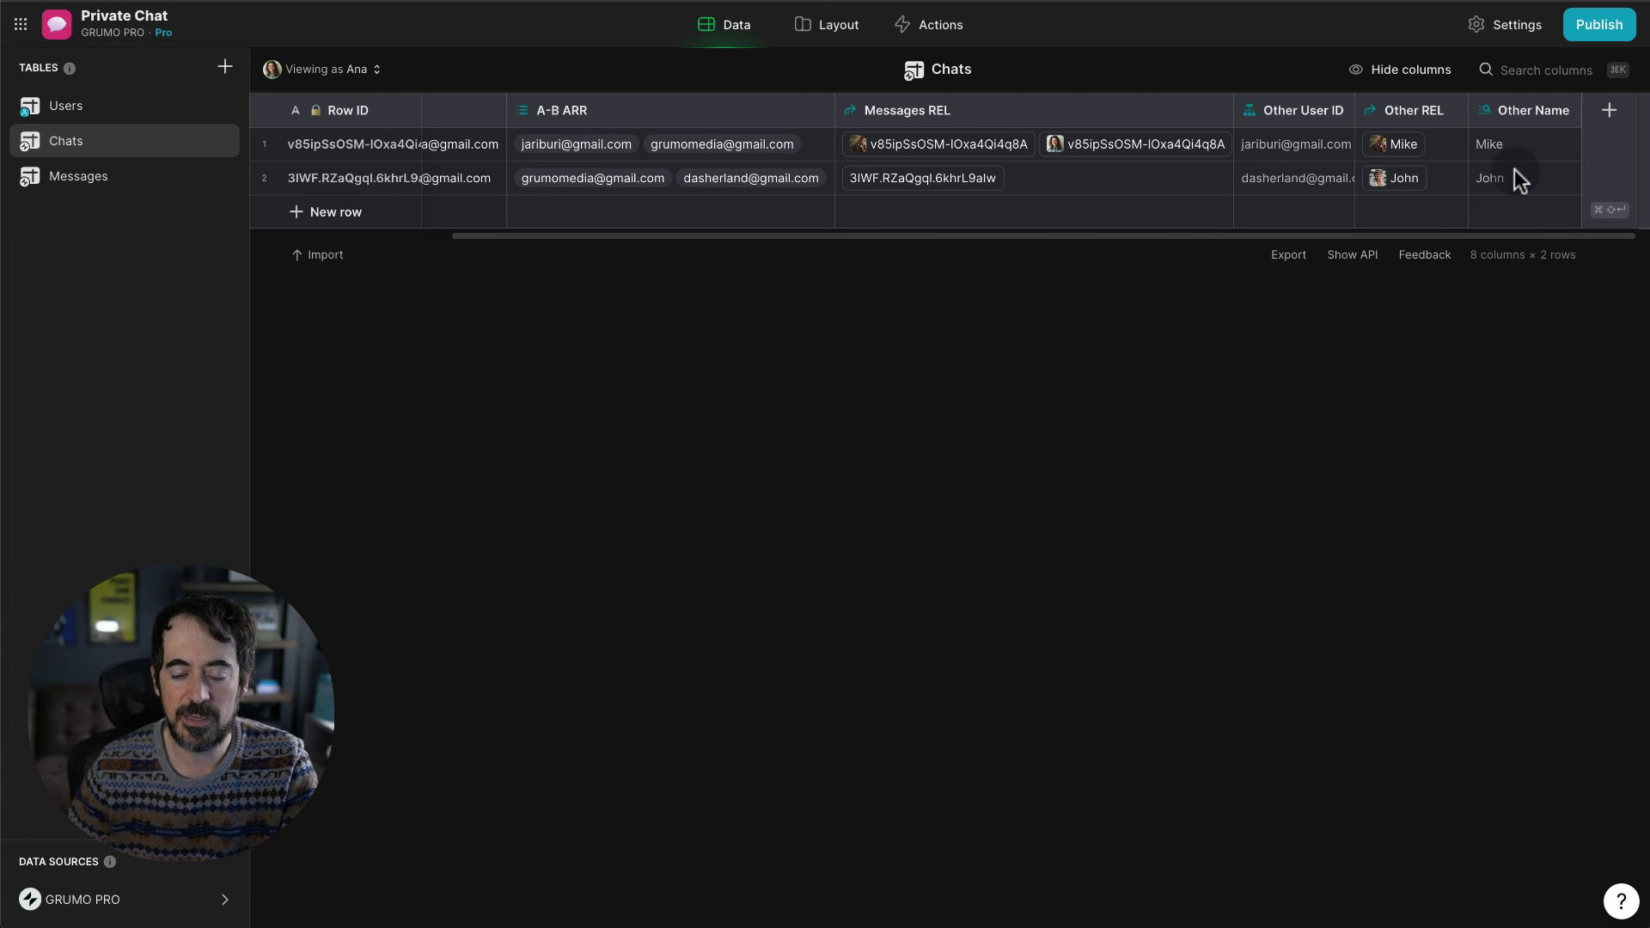
- Add a column named "Chat Title" of type Template to the Chats table
left_click(1611, 112)
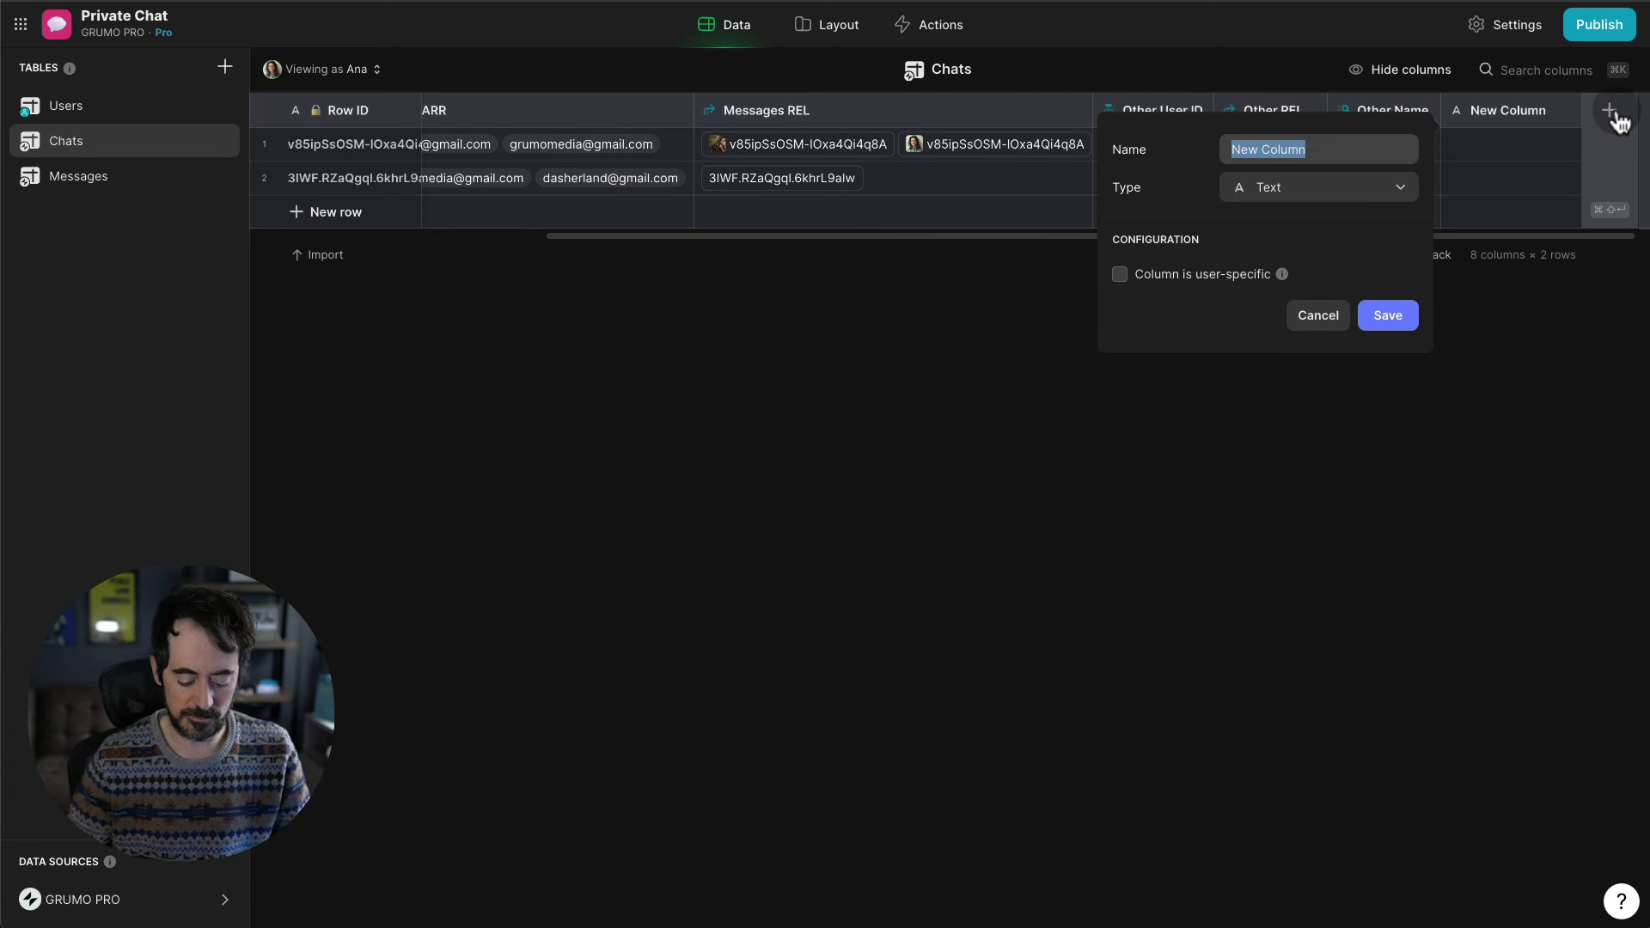
type("Chat Title")
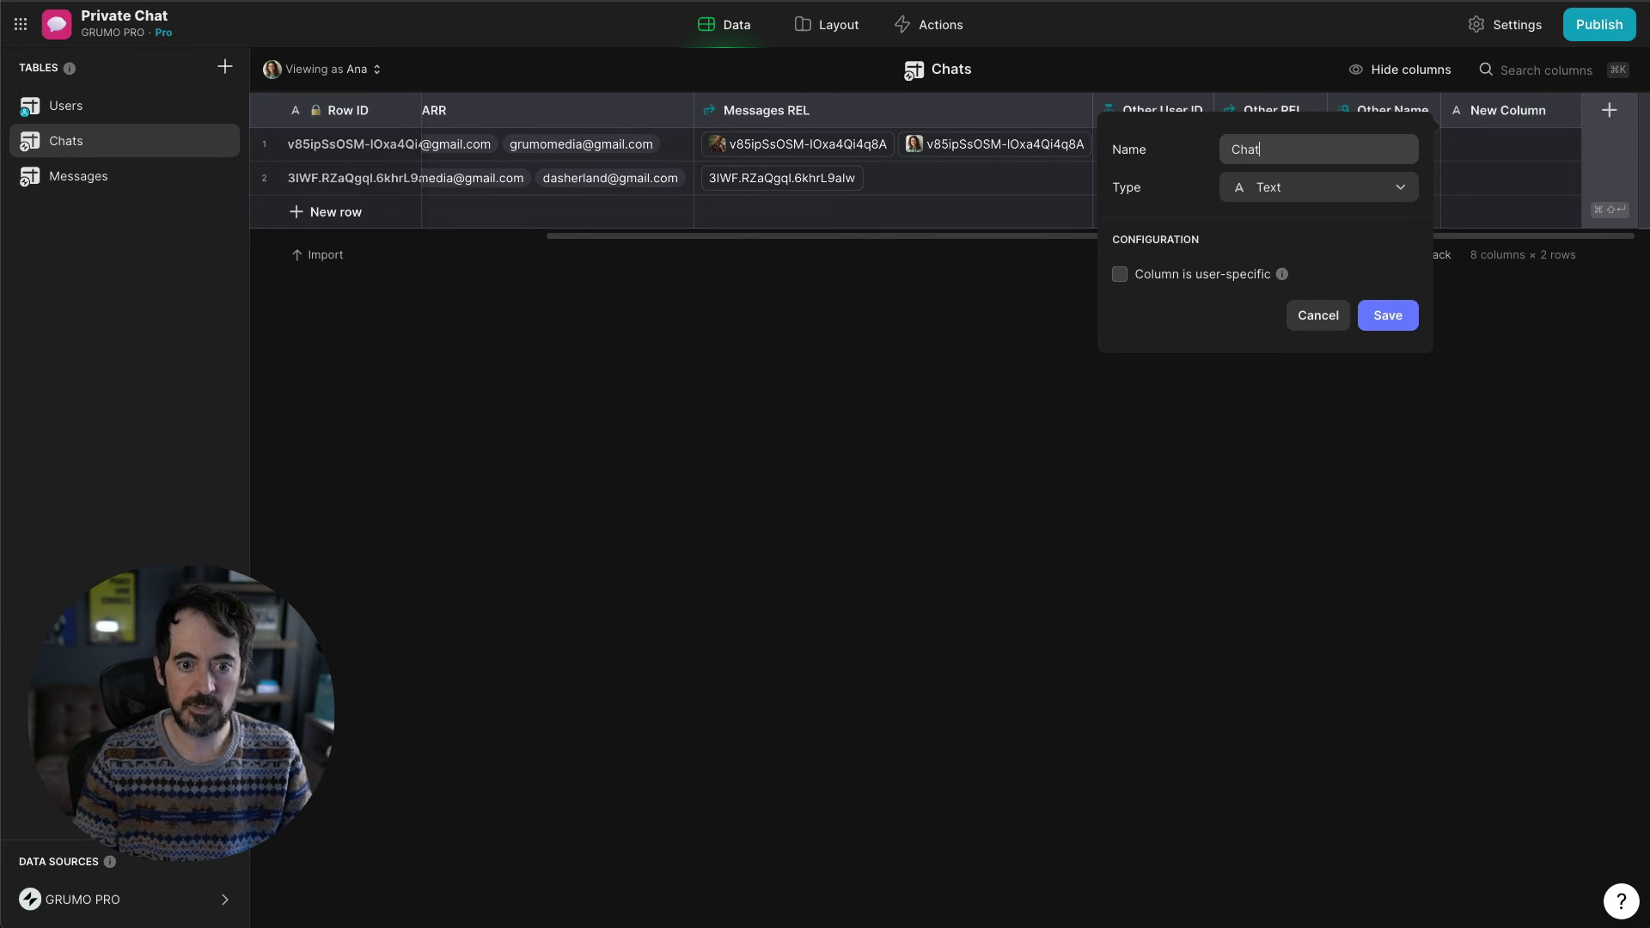
left_click(1341, 198)
type("tem")
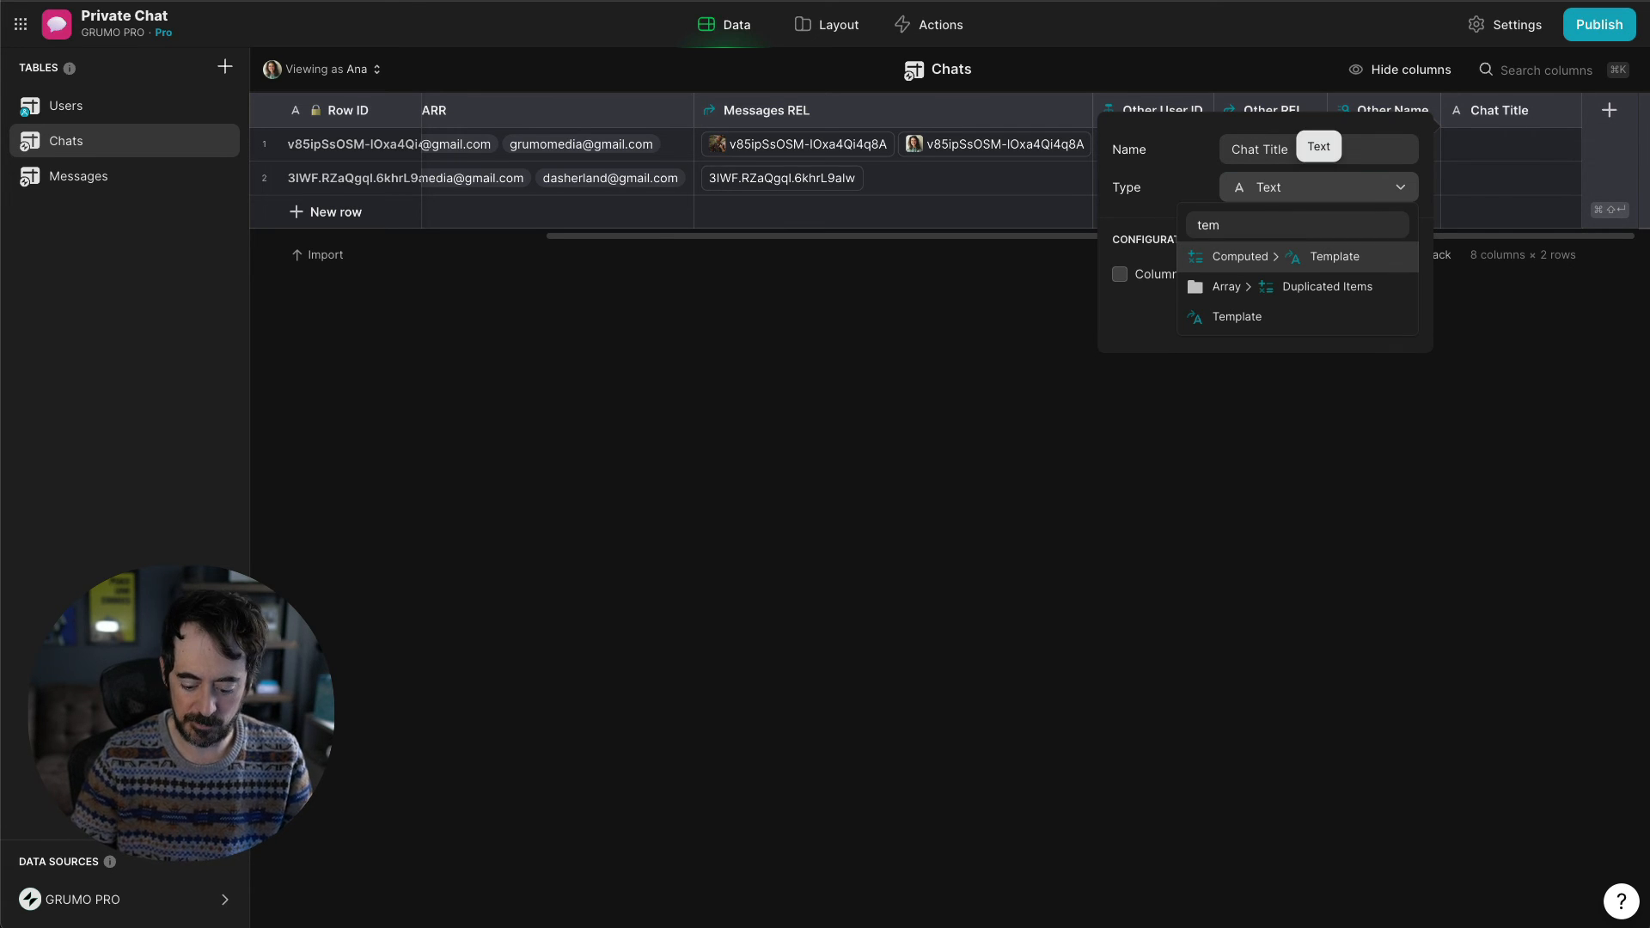
key("Return")
- Set the Chat Title template to "Chat with X:", replace X with the Other Name column, and save
left_click(1183, 275)
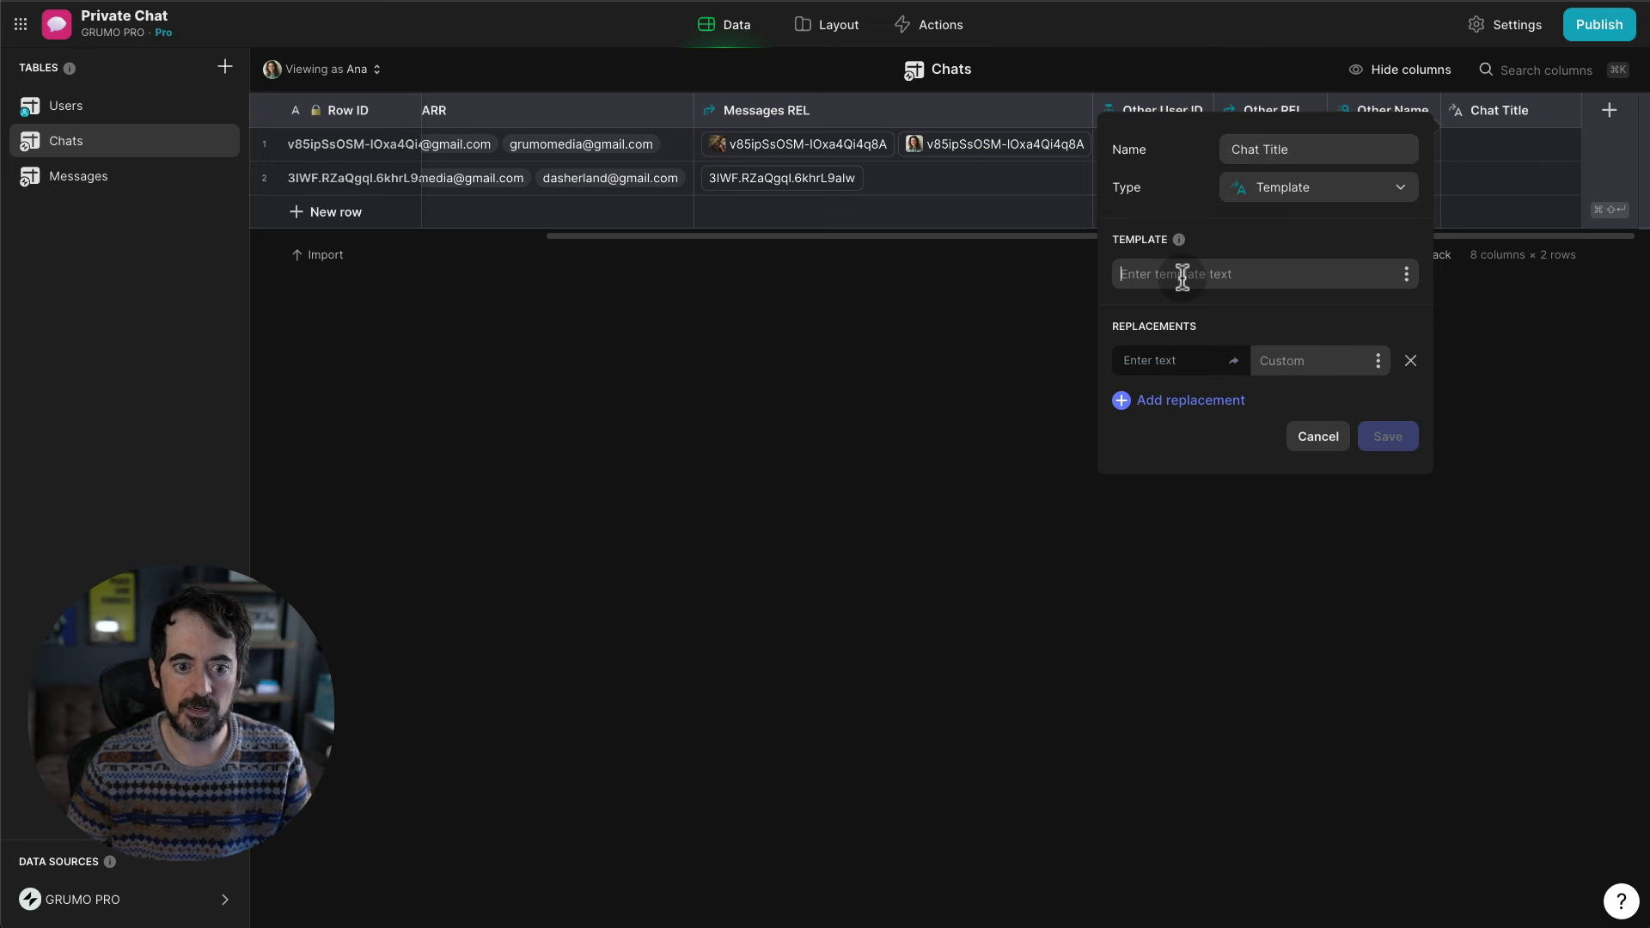
type("Chat with X")
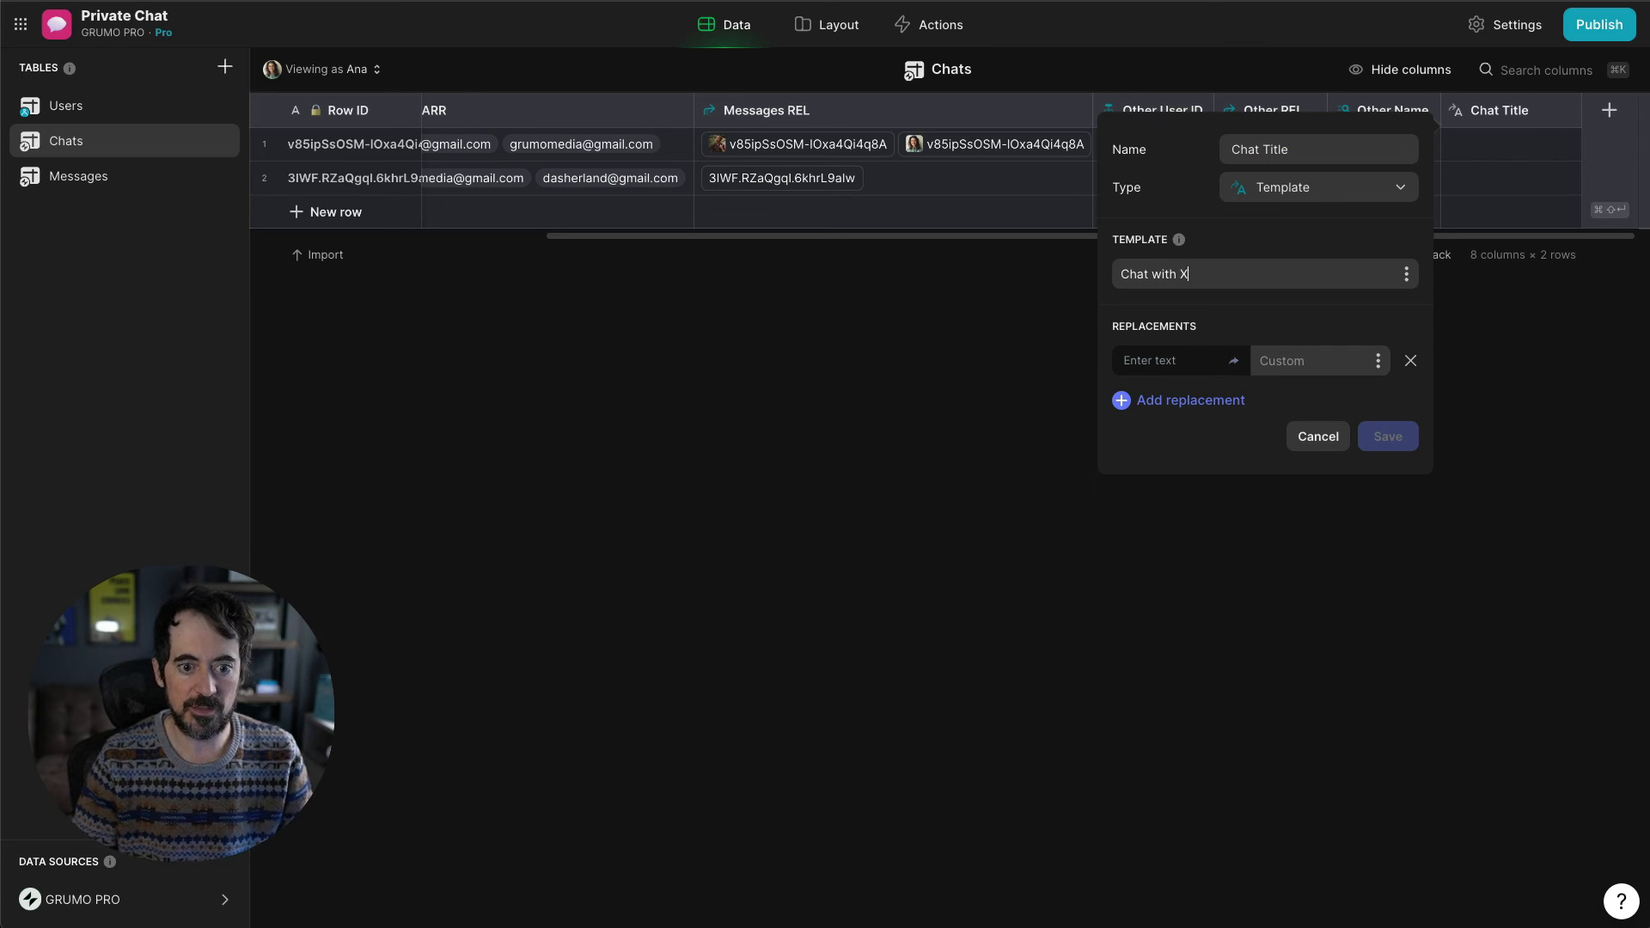
left_click(1127, 358)
type("X")
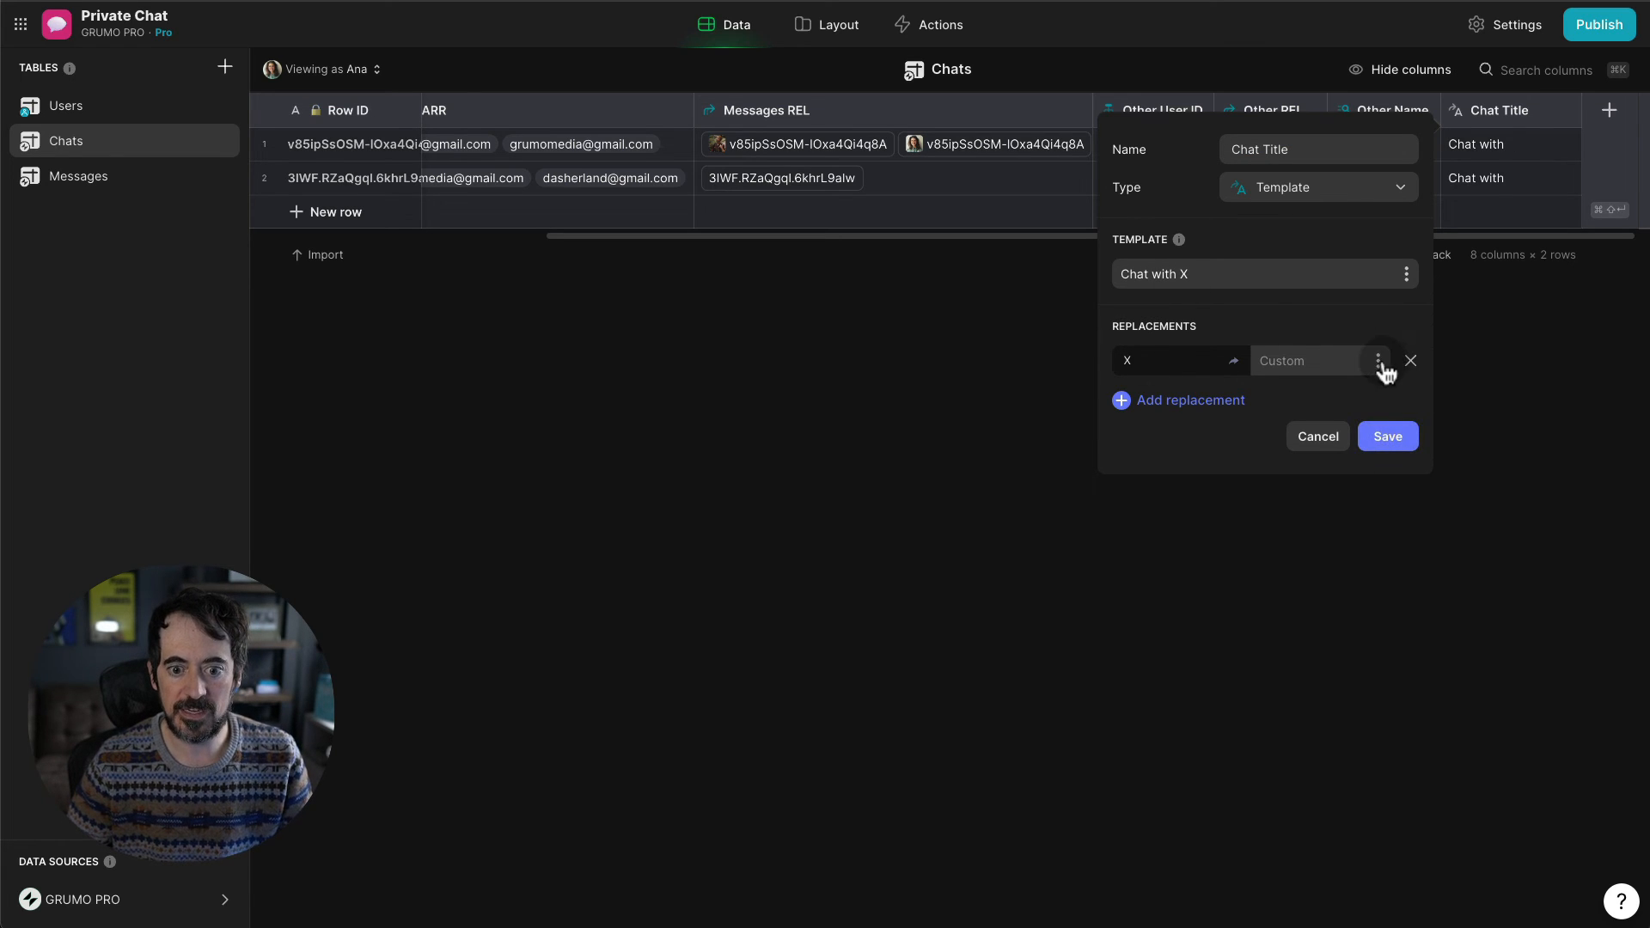
left_click(1379, 361)
left_click(1226, 745)
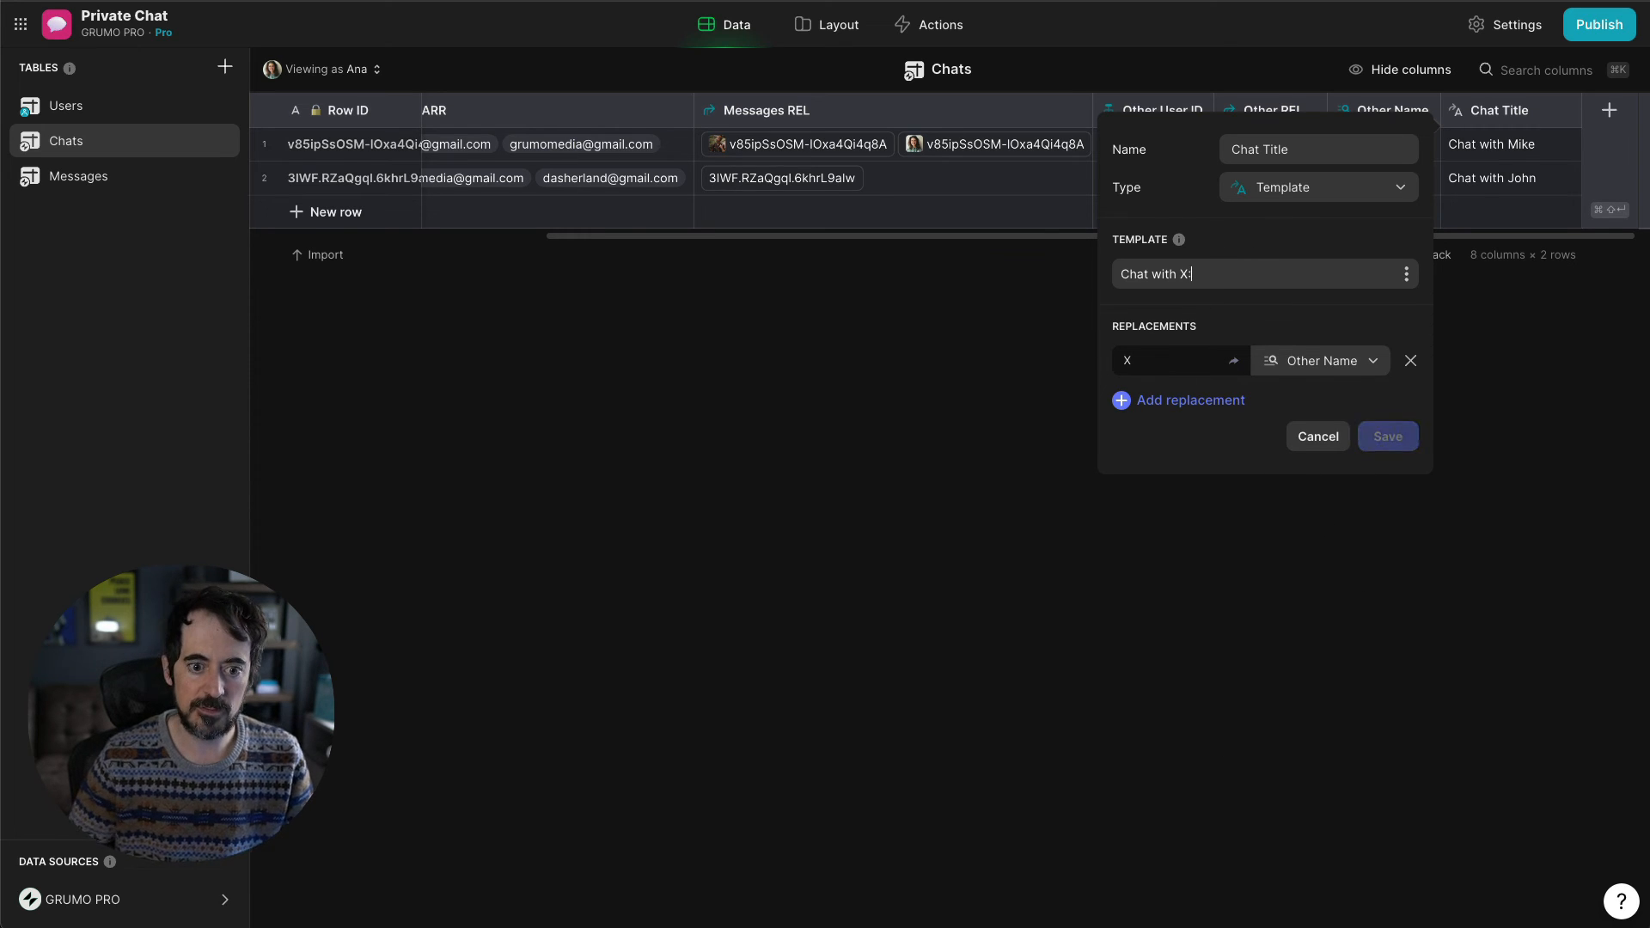
left_click(1390, 438)
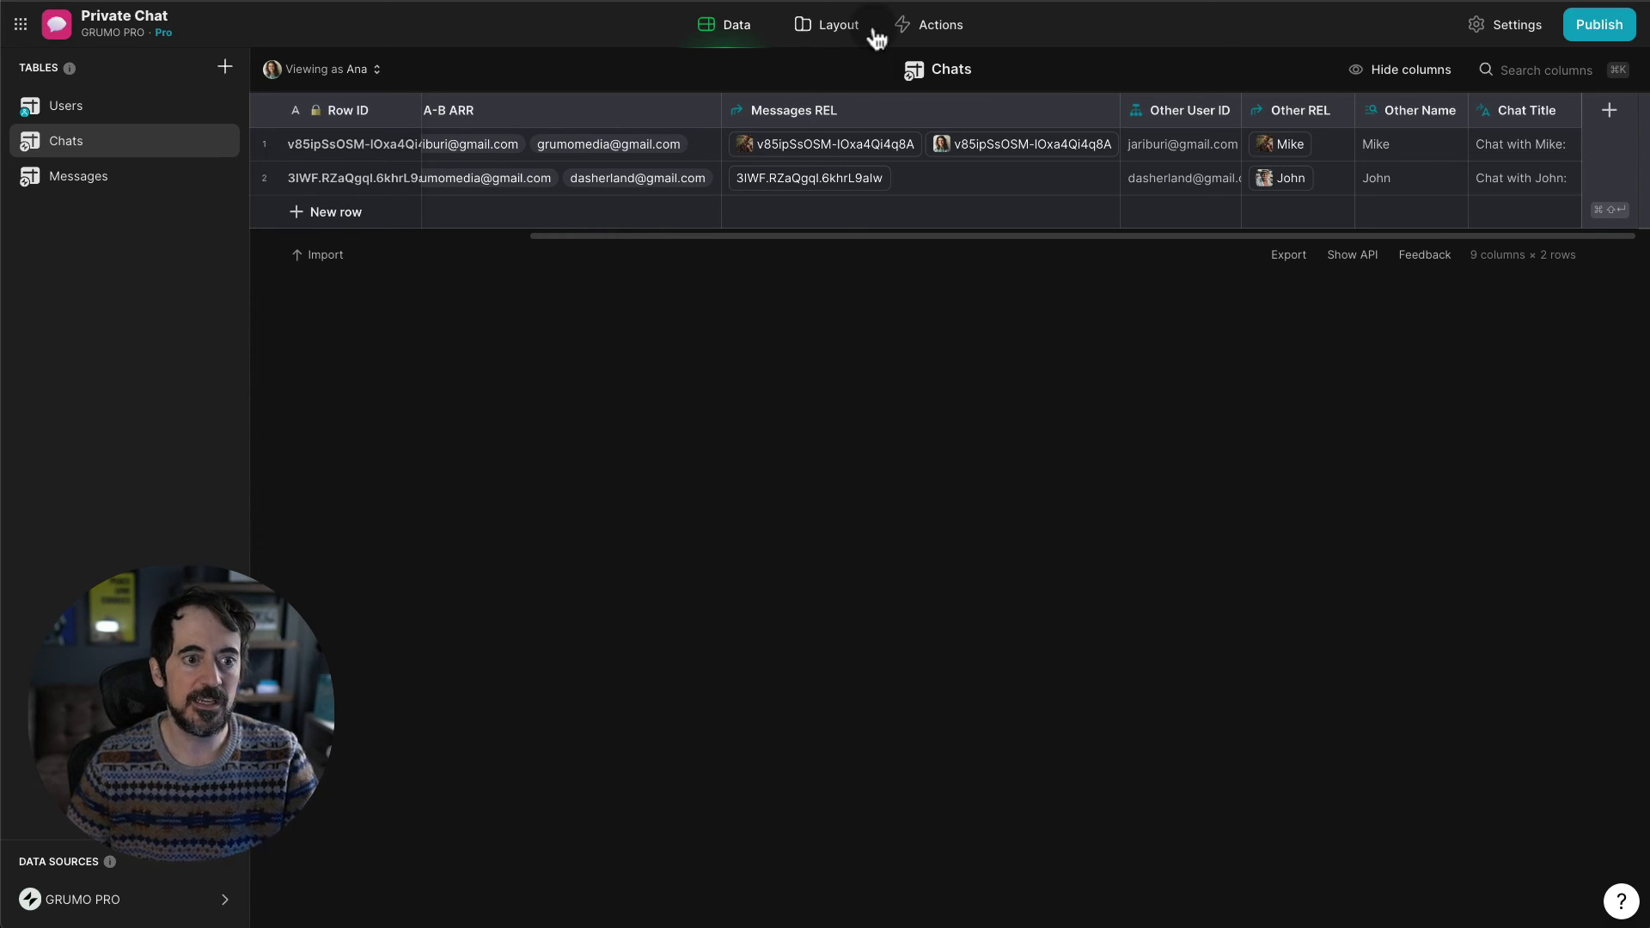
- Set the title of the Users detail screen's chat component to the Chat Title column
left_click(830, 28)
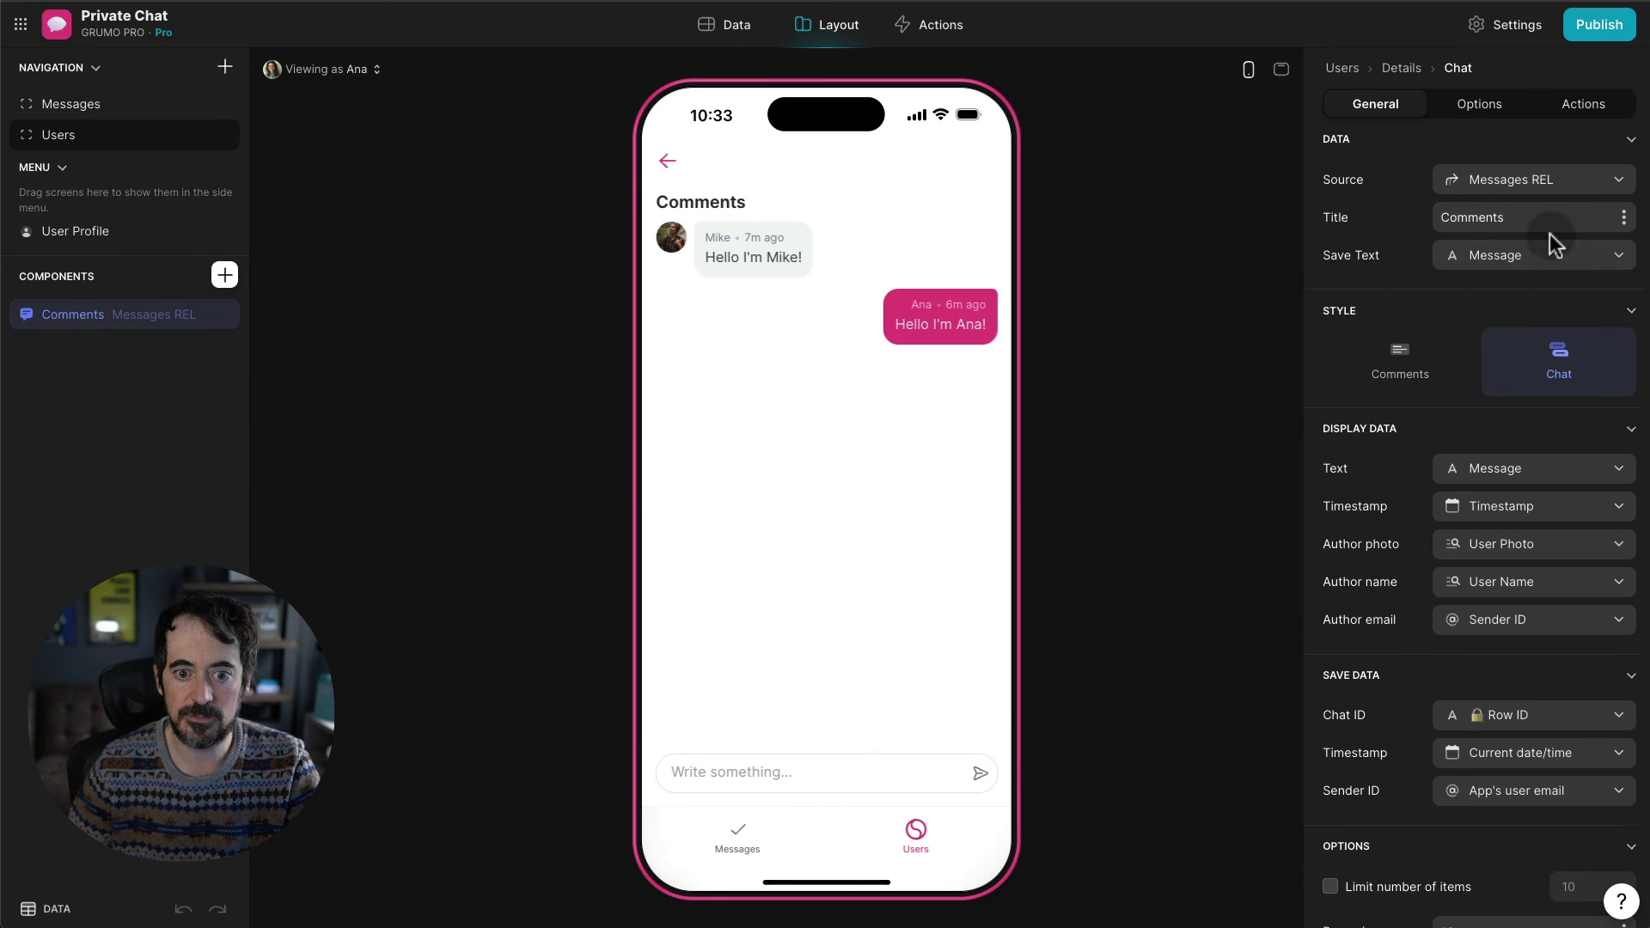
left_click(1625, 218)
left_click(1528, 606)
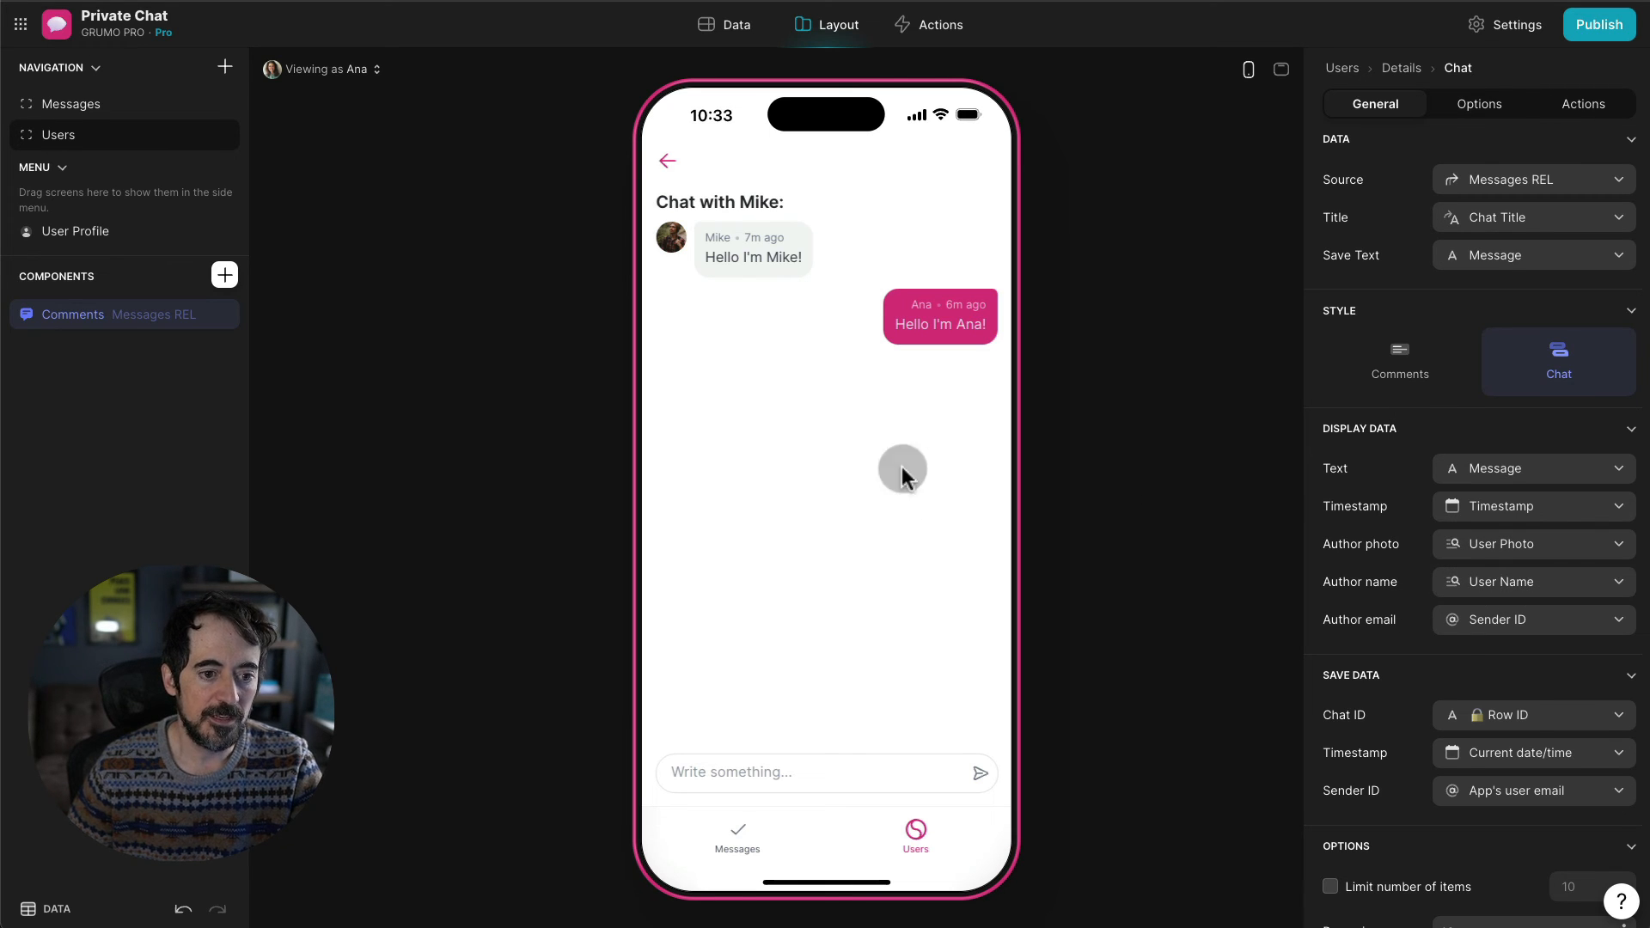
- Preview the chat with the second user in the list to check its title, and return to the Users list
left_click(671, 159)
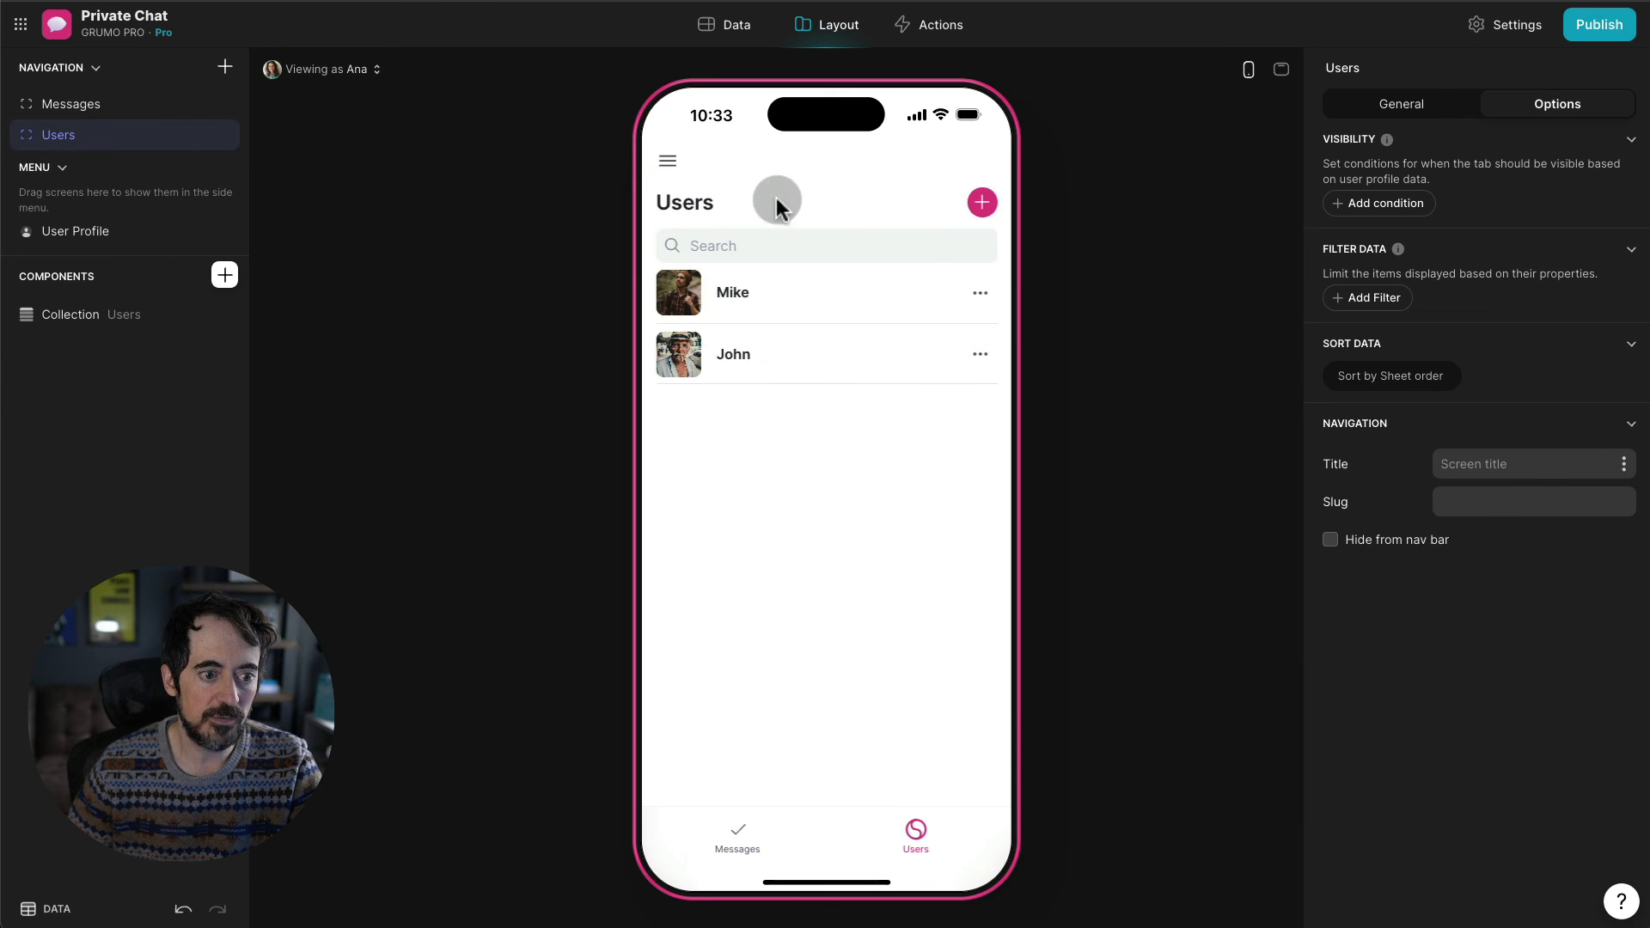
left_click(836, 356)
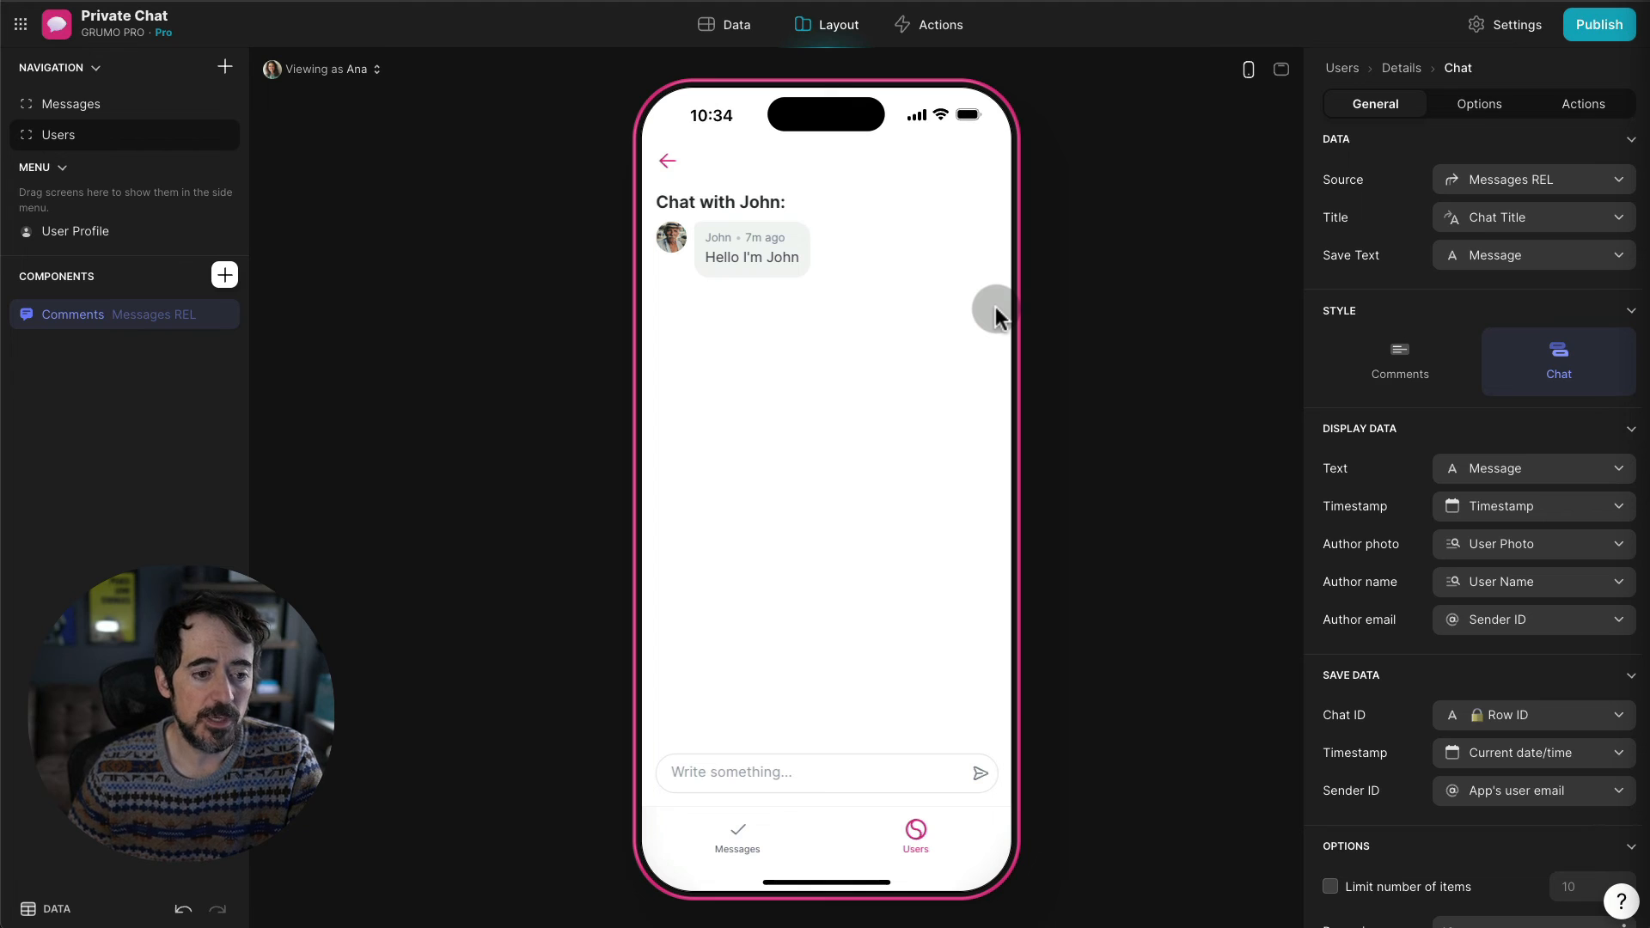
left_click(668, 162)
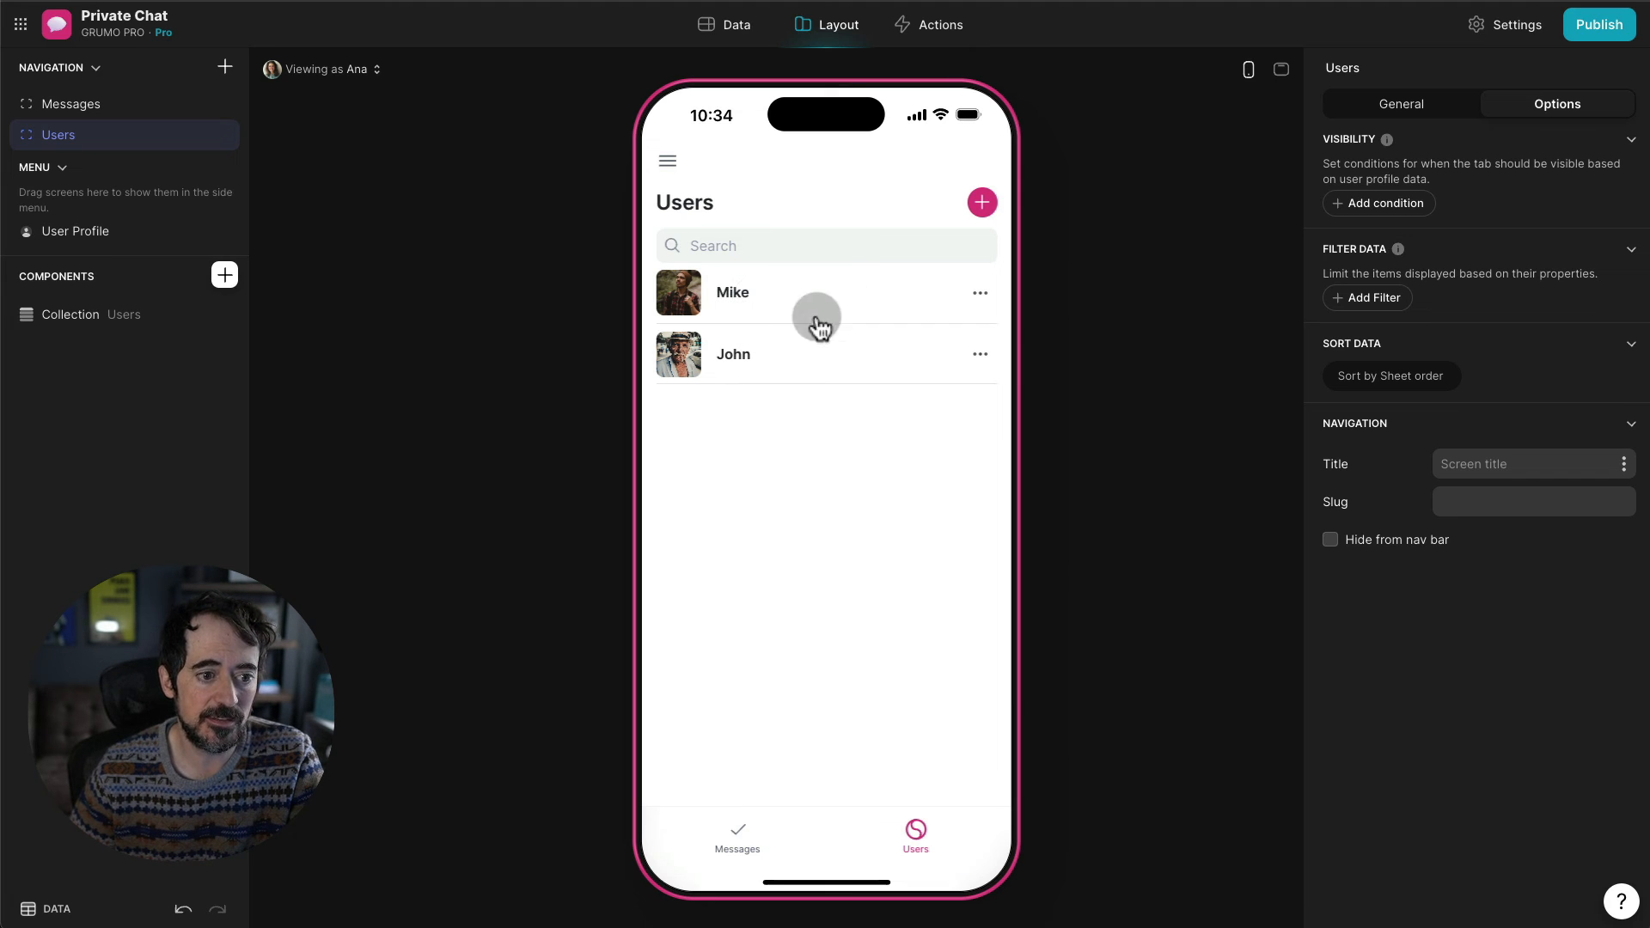
- Add a column named "Messages REL" of type Relation to the Users table
left_click(738, 30)
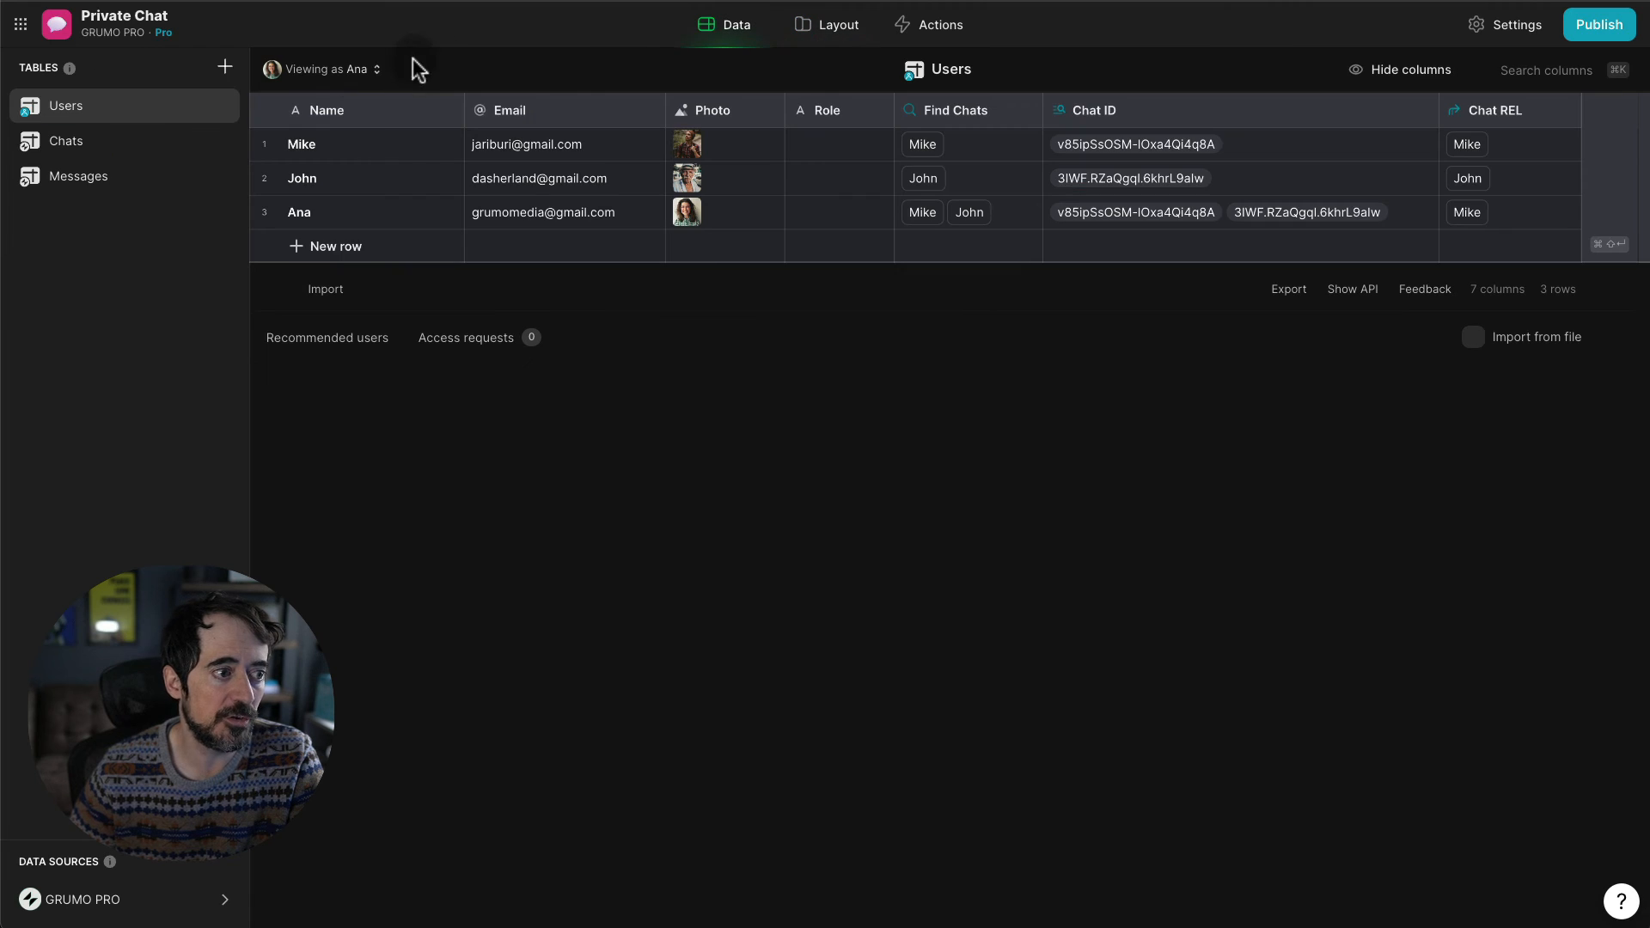
left_click(1610, 111)
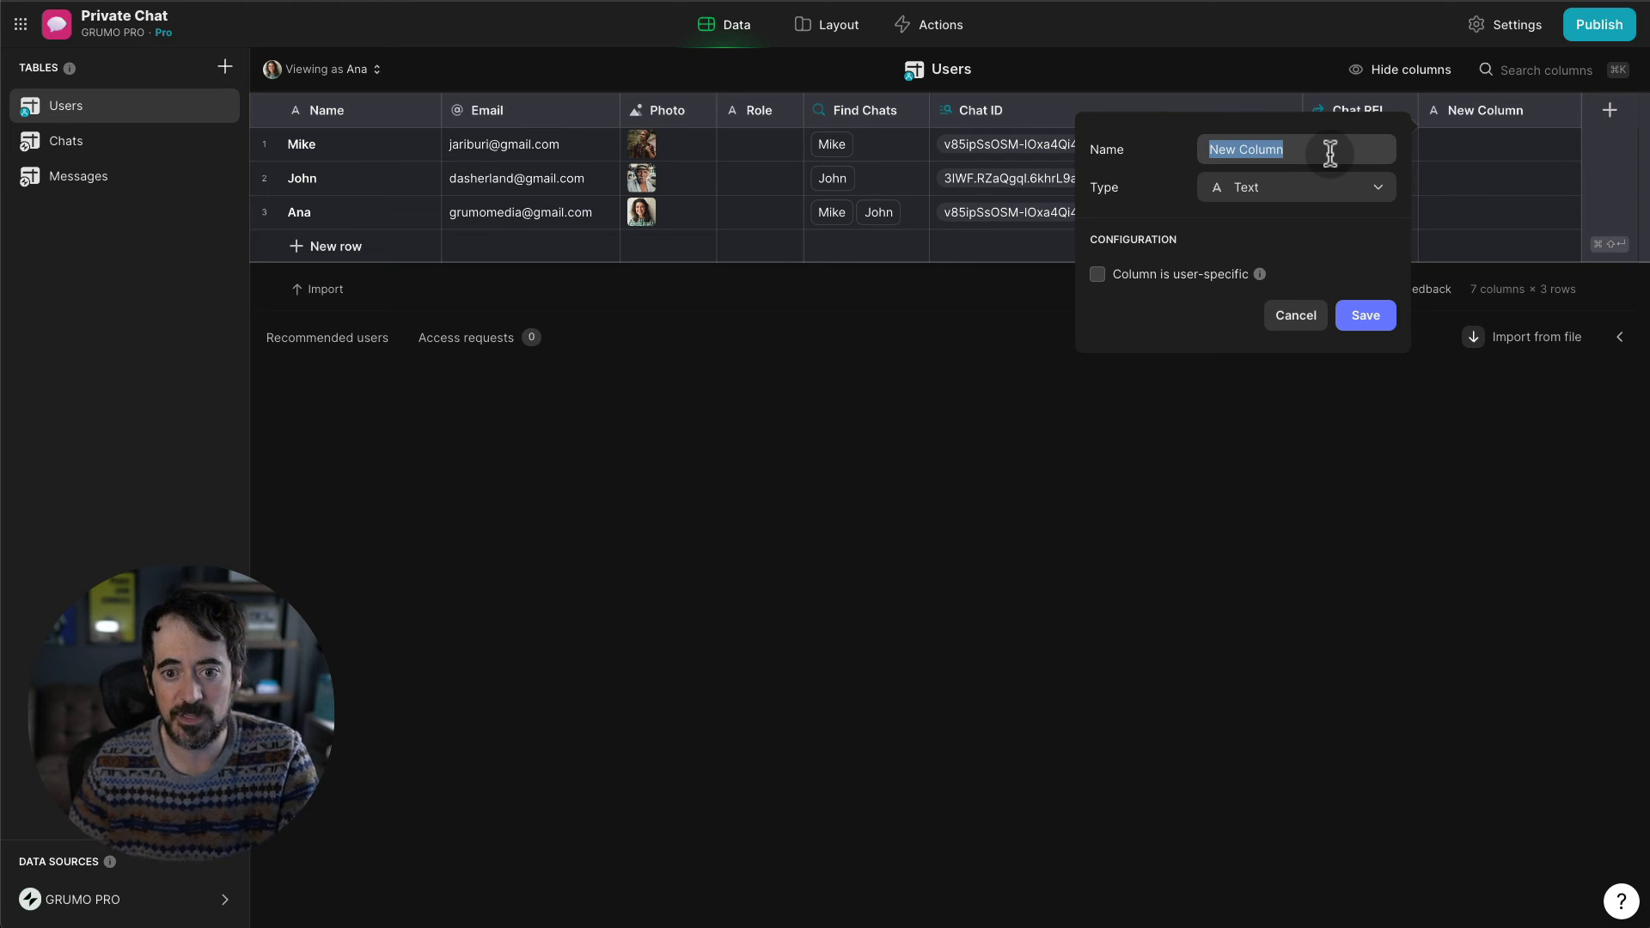
double_click(1331, 154)
type("Messages REL")
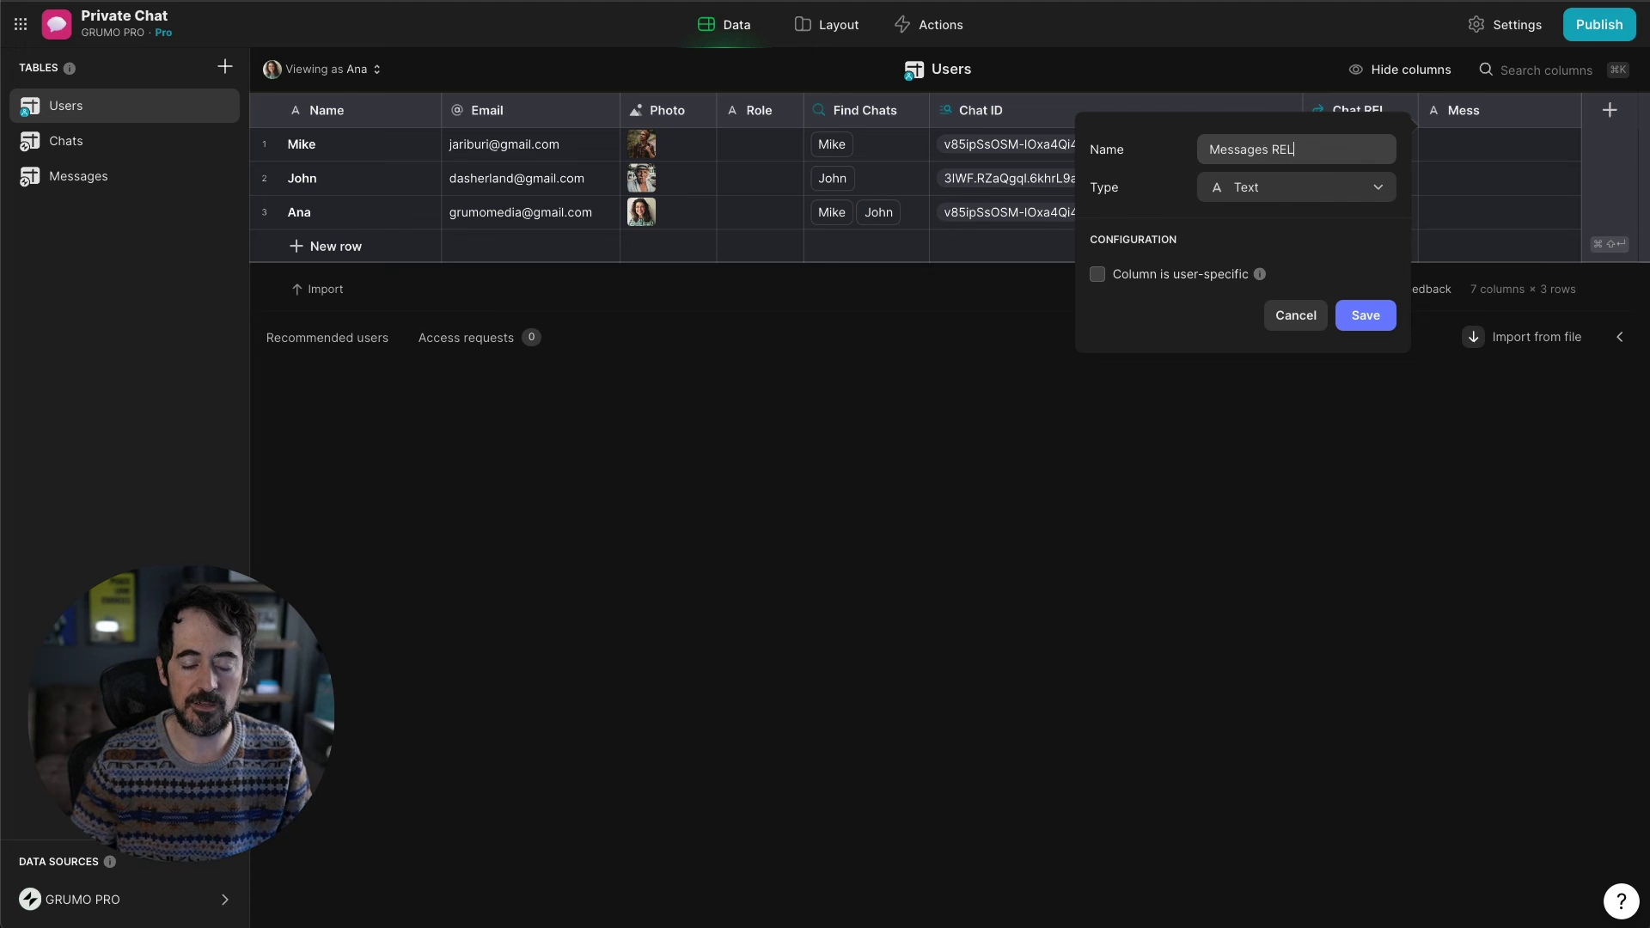
left_click(1268, 194)
type("rel")
key("Return")
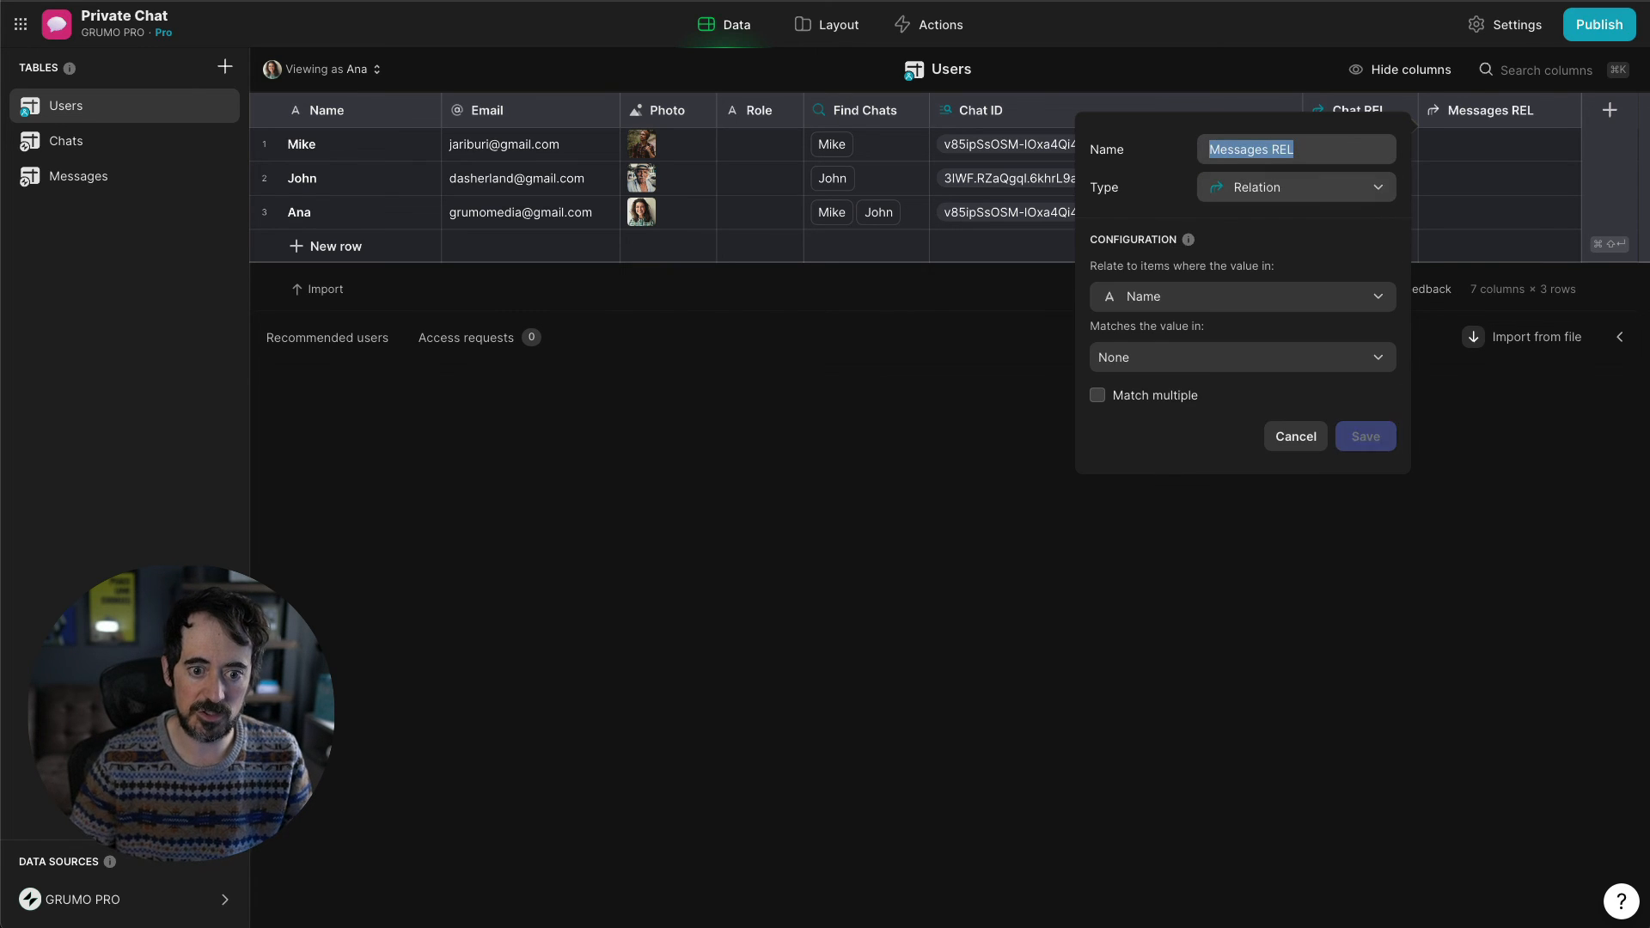
- Relate the users' Chat ID to Chat ID in the Messages table, allow multiple matches, and save the Messages REL column
left_click(1207, 297)
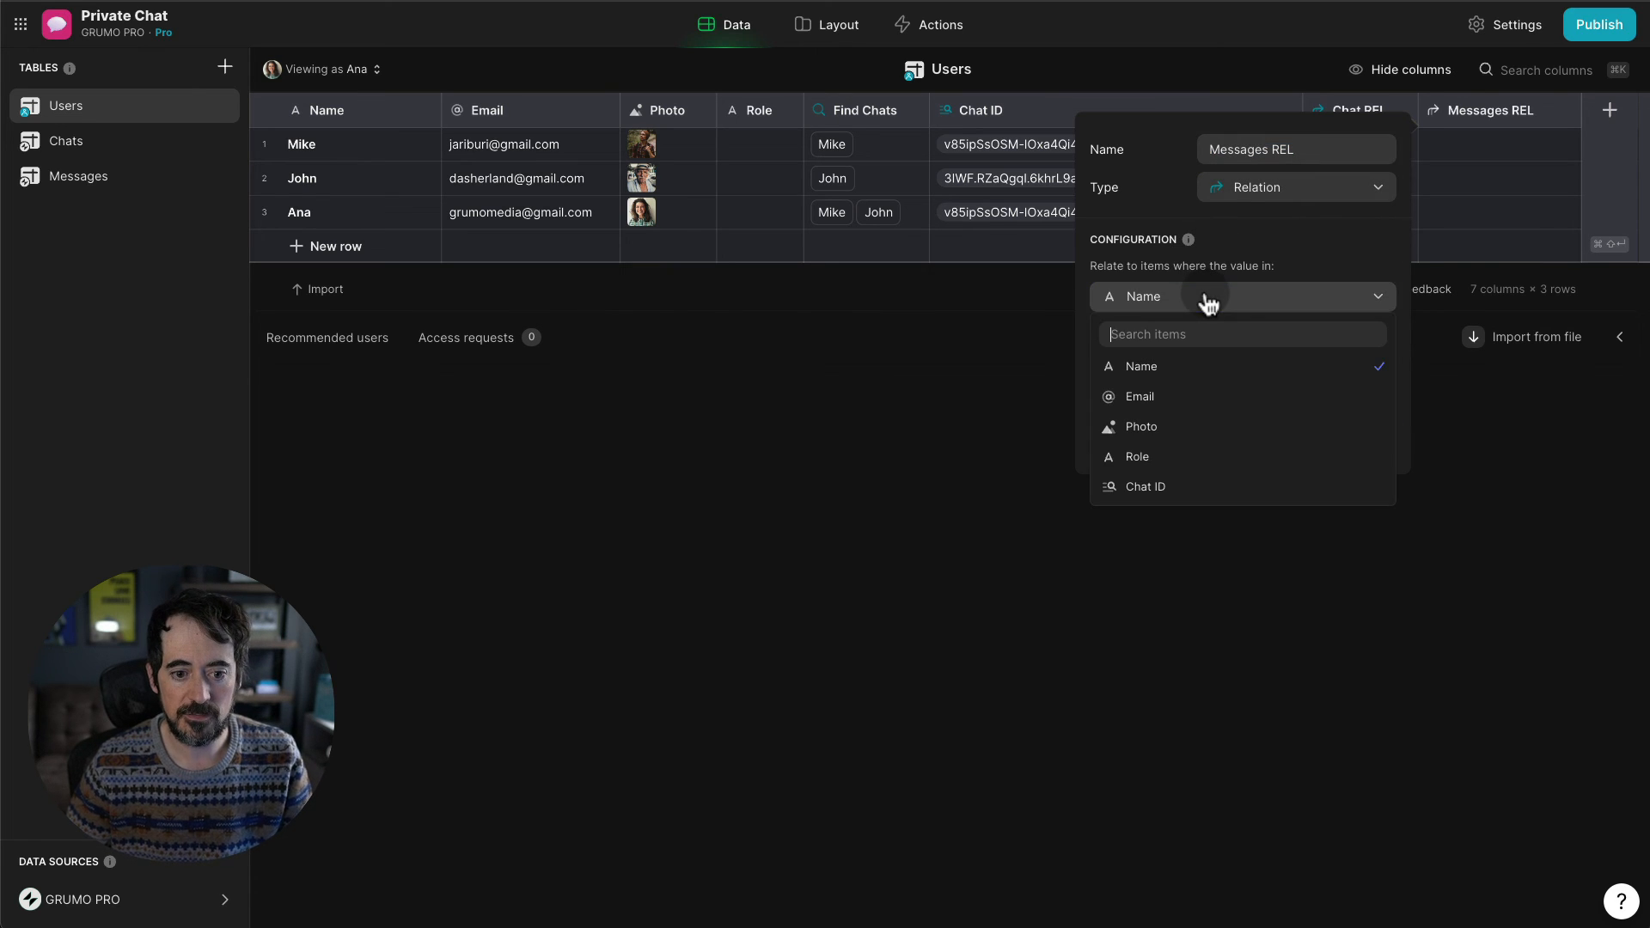
left_click(1185, 487)
left_click(1217, 359)
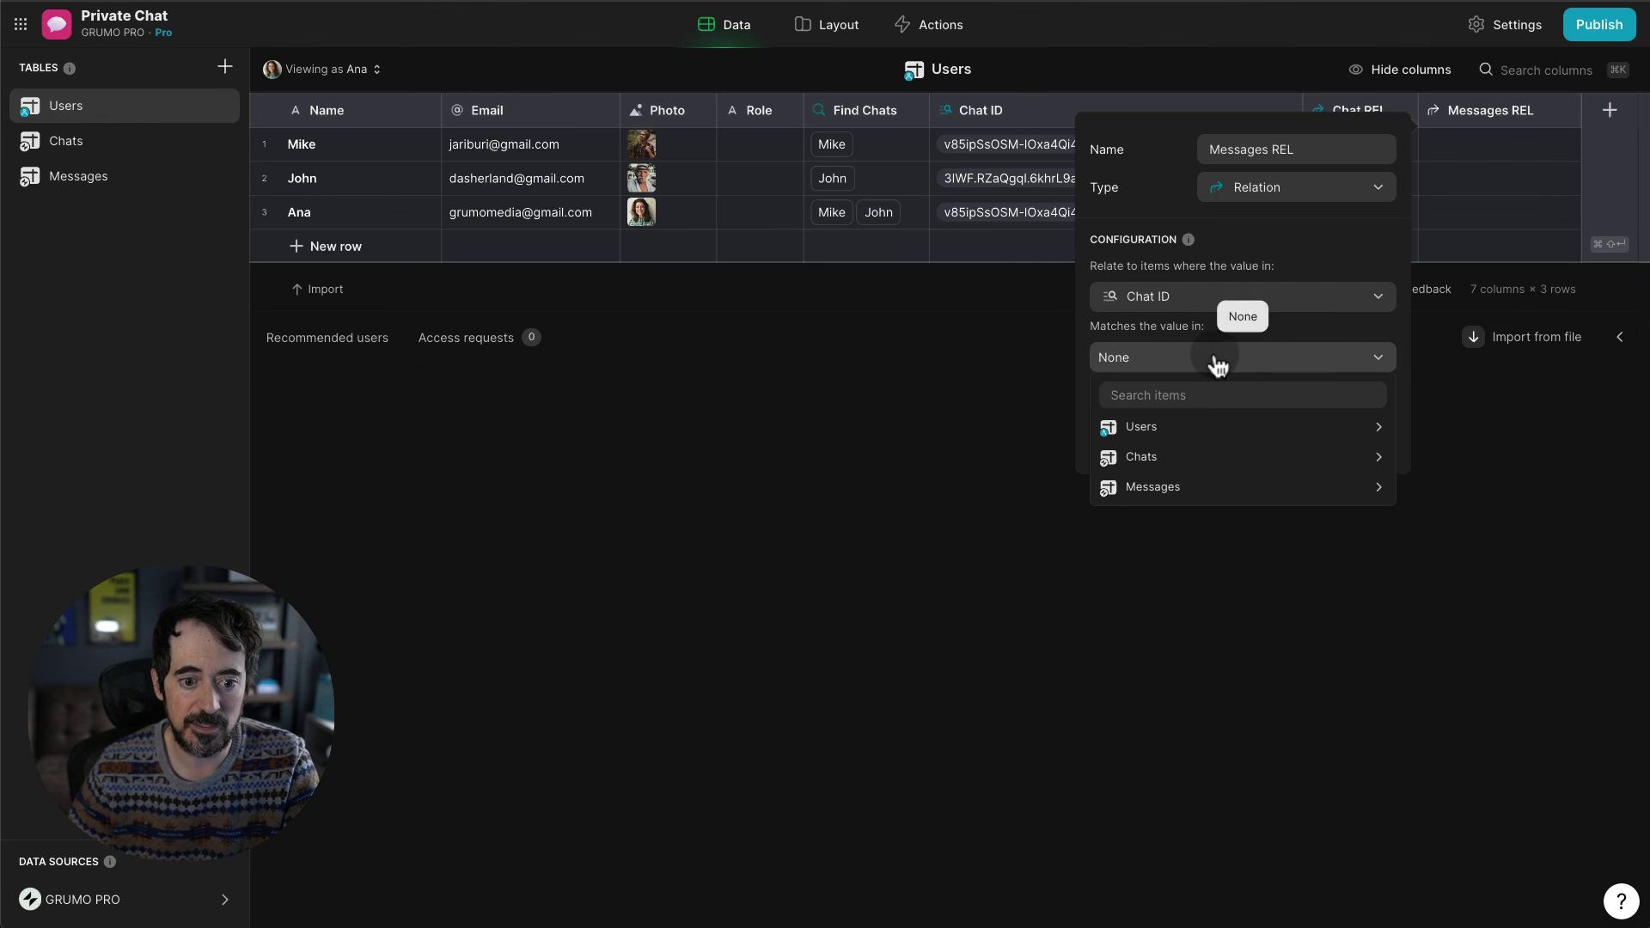
mouse_move(1098, 490)
left_click(1436, 484)
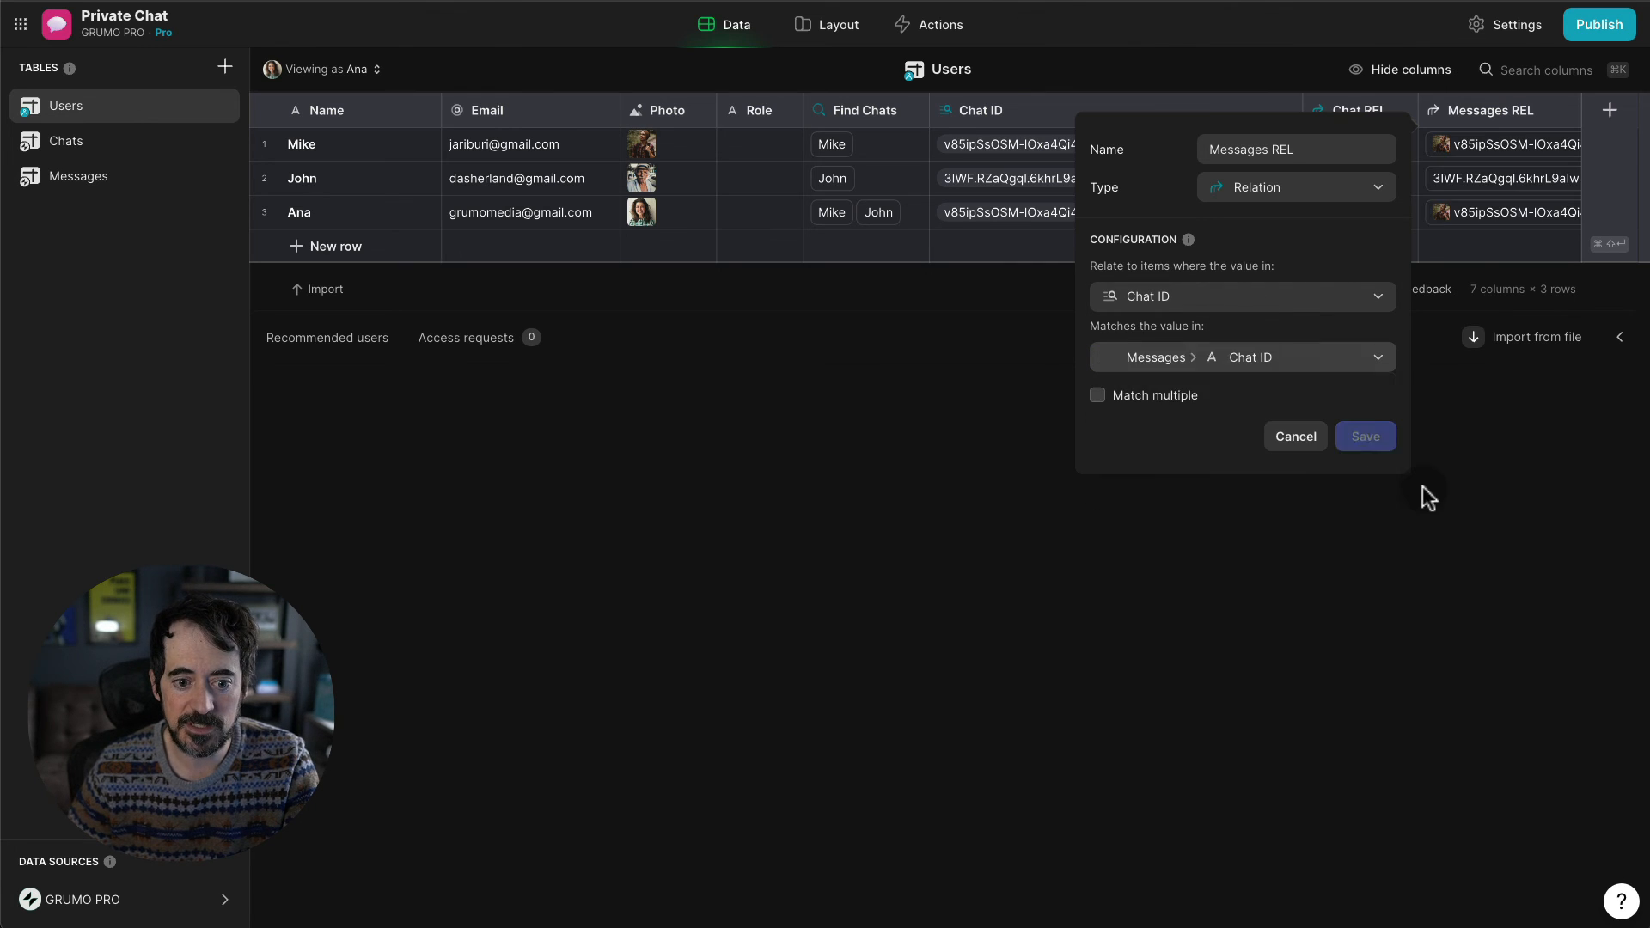
left_click(1183, 401)
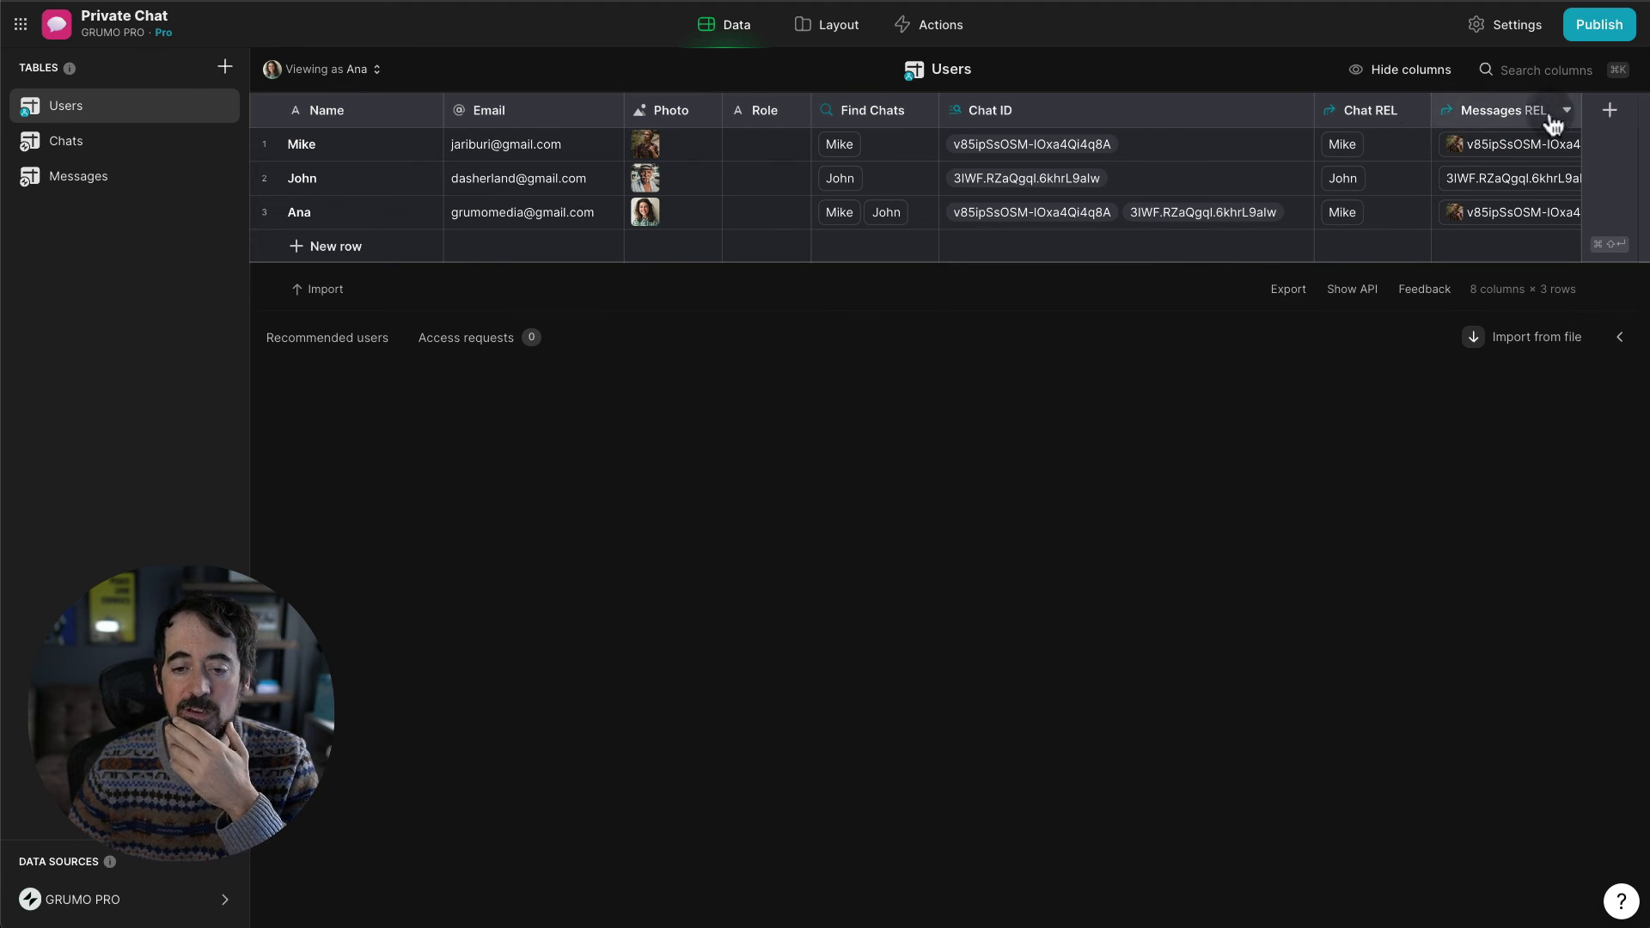
- Examine the related messages in the first user's Messages REL cell
left_click(1490, 146)
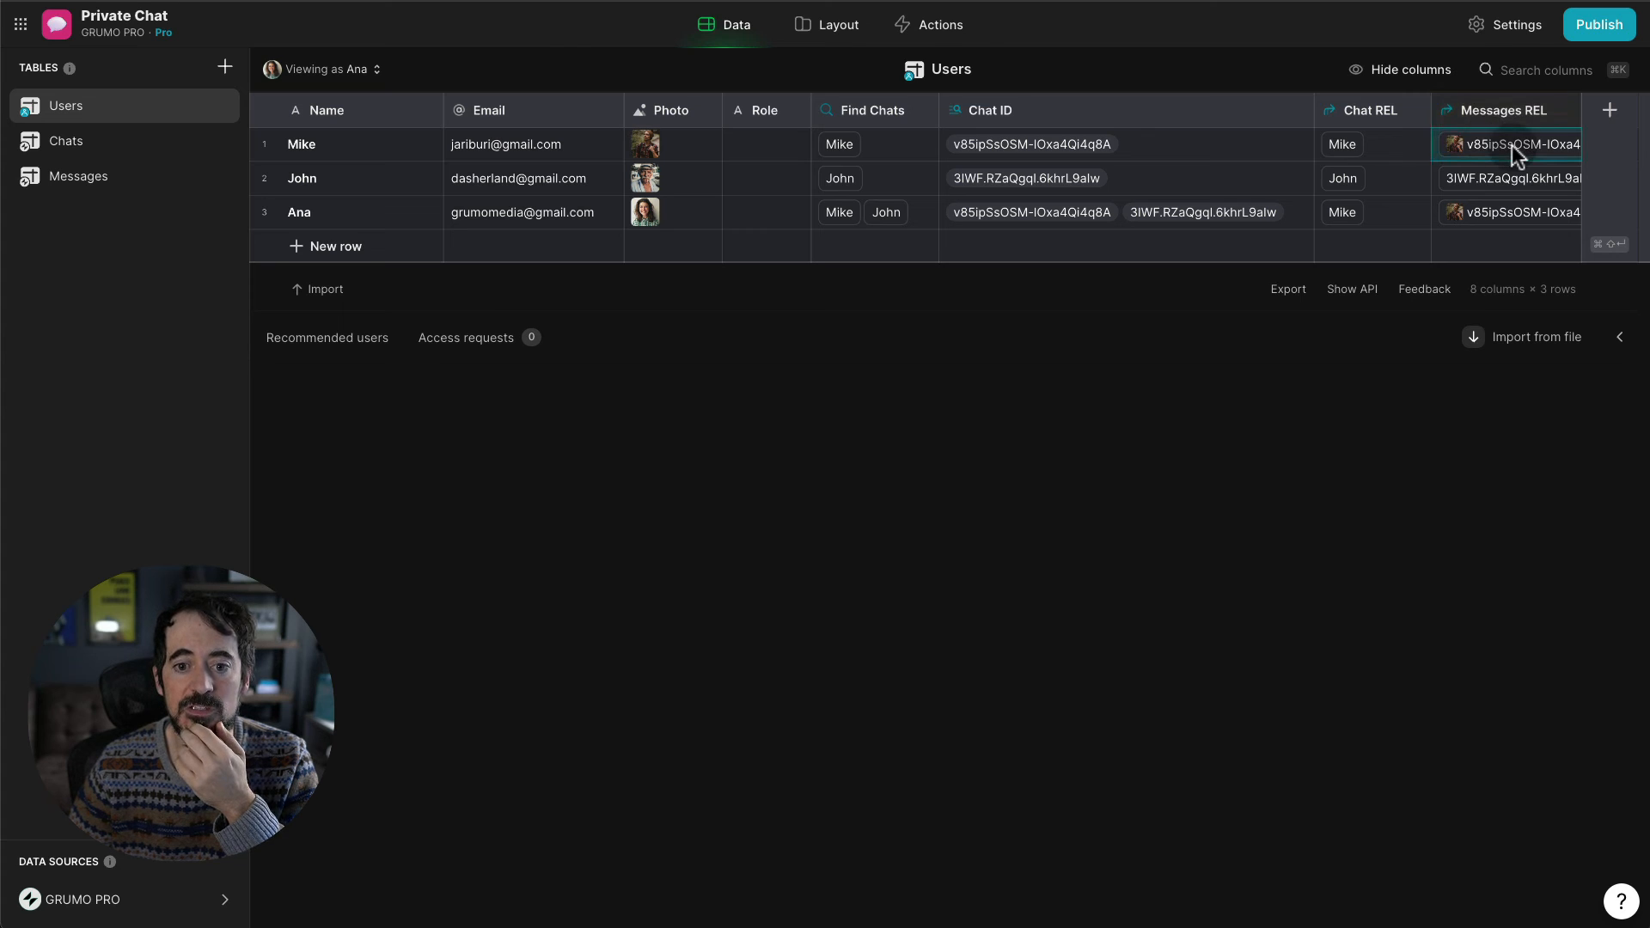
left_click(1510, 148)
left_click(1486, 388)
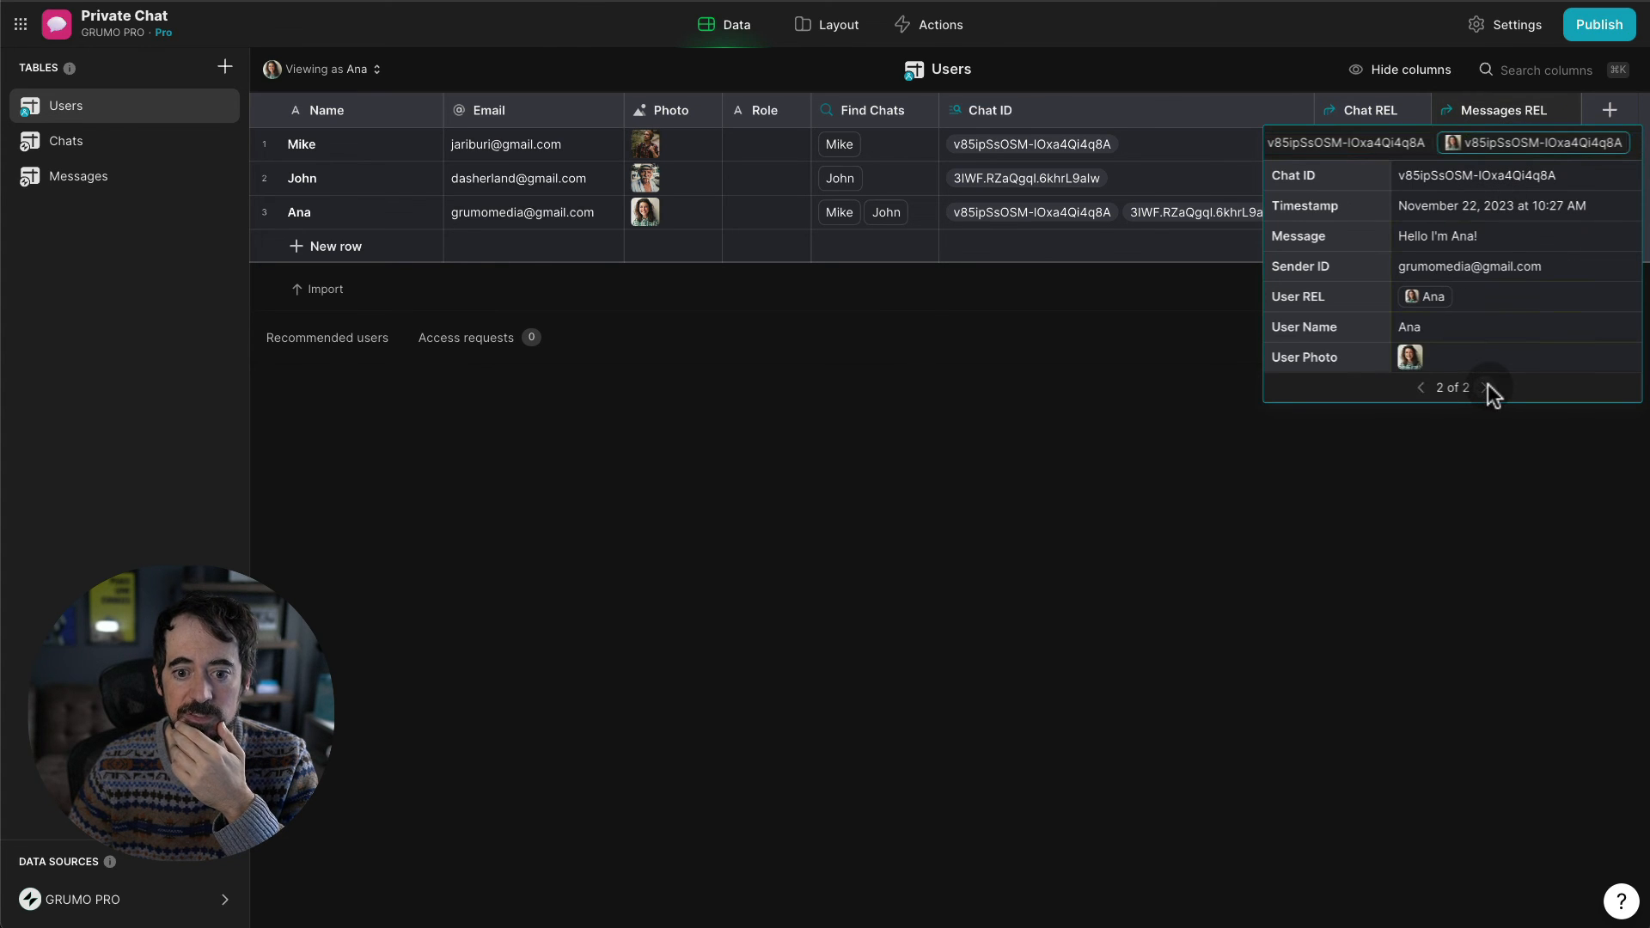
left_click(1424, 388)
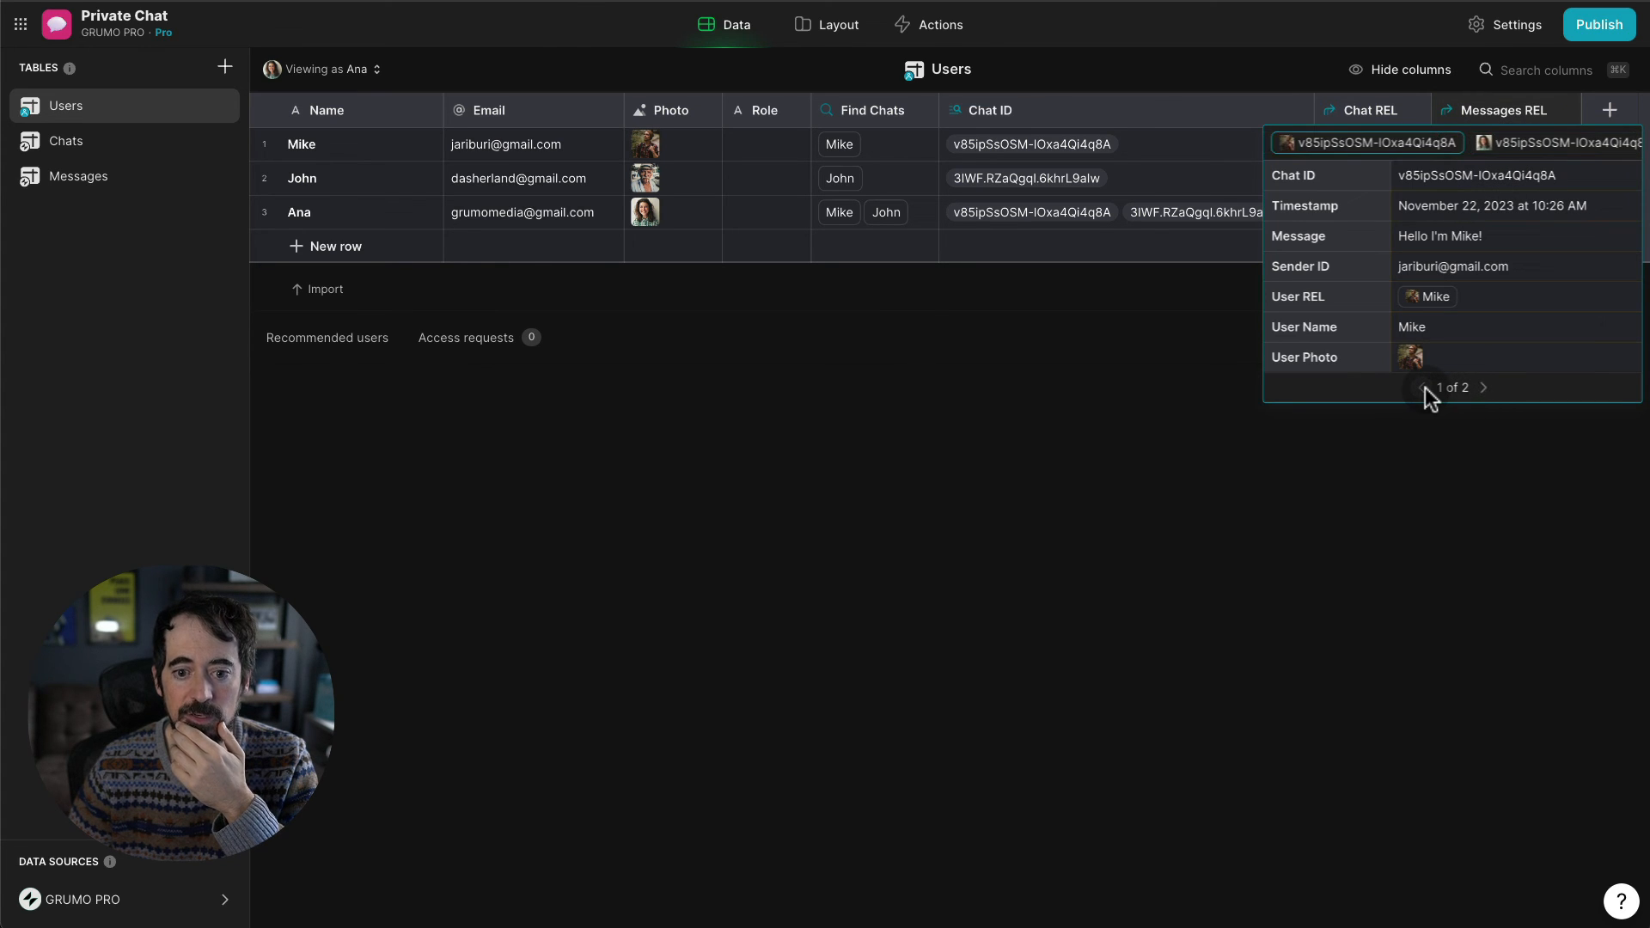
left_click(1486, 388)
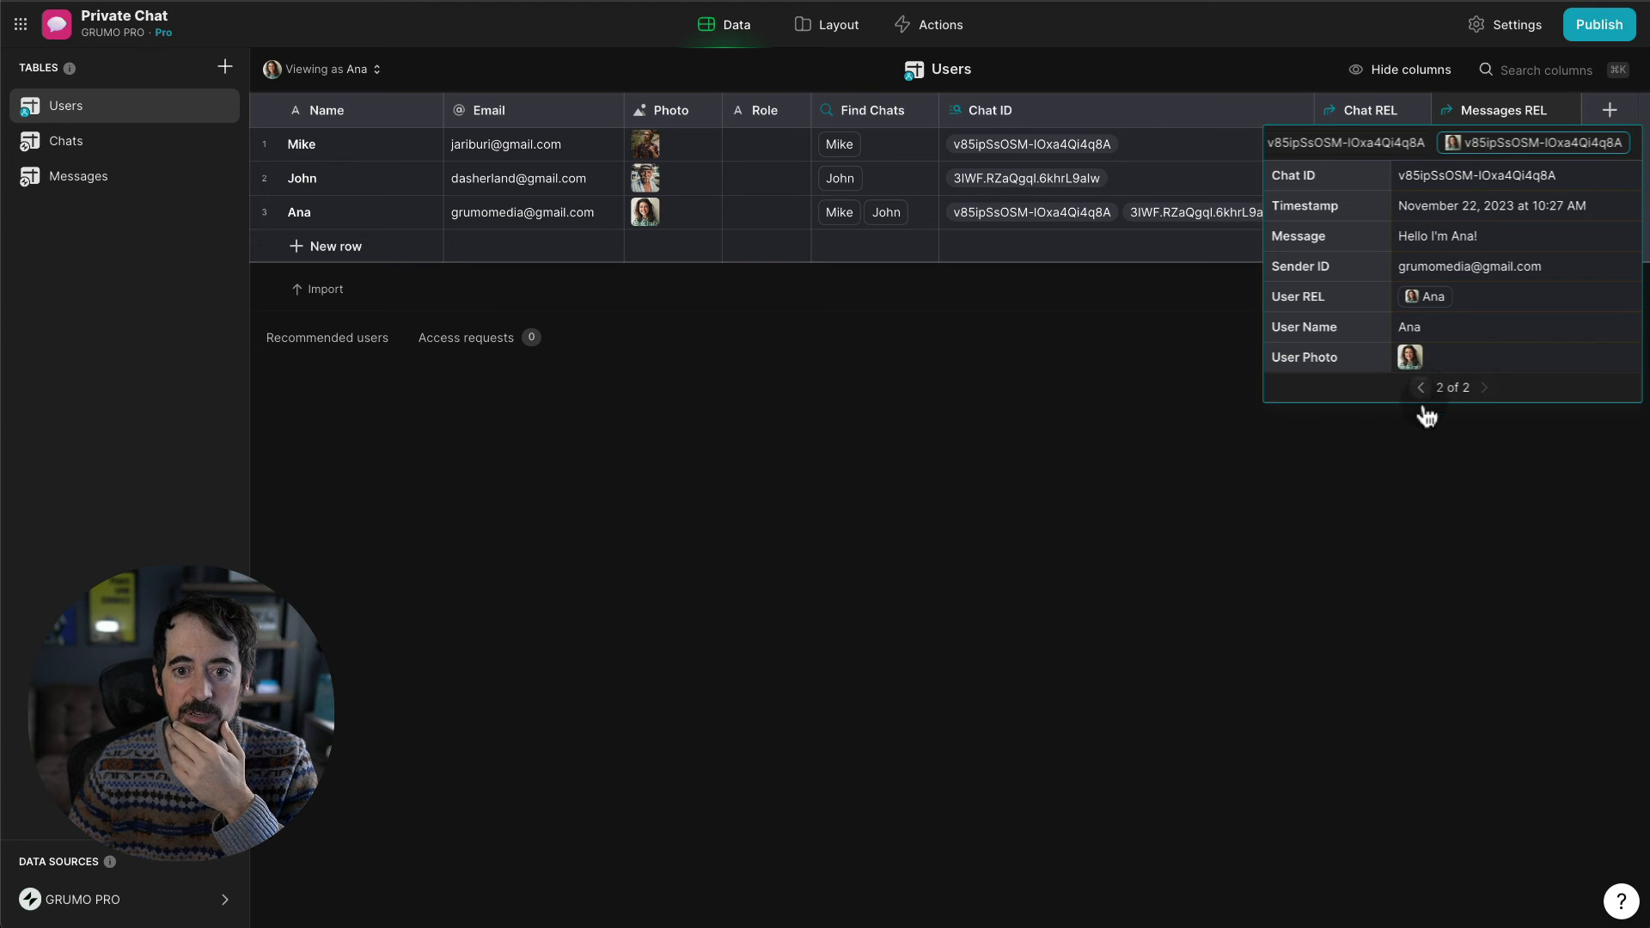
left_click(1413, 454)
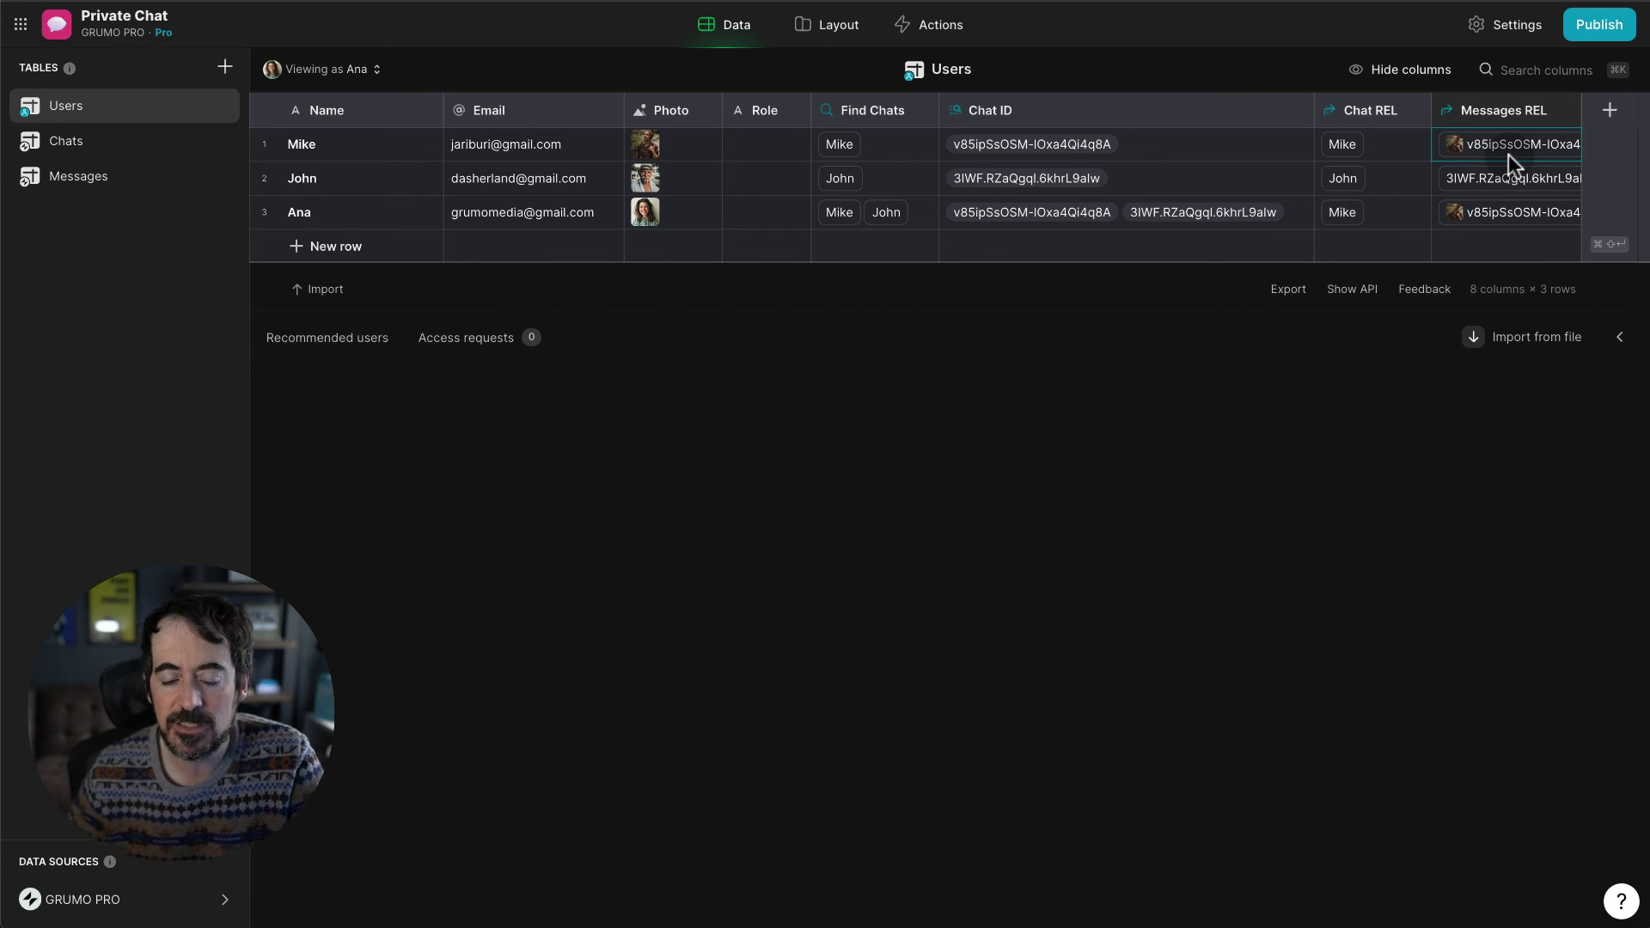
- Add a column named "Last MSG TS" of type Single Value to the Users table
left_click(1613, 114)
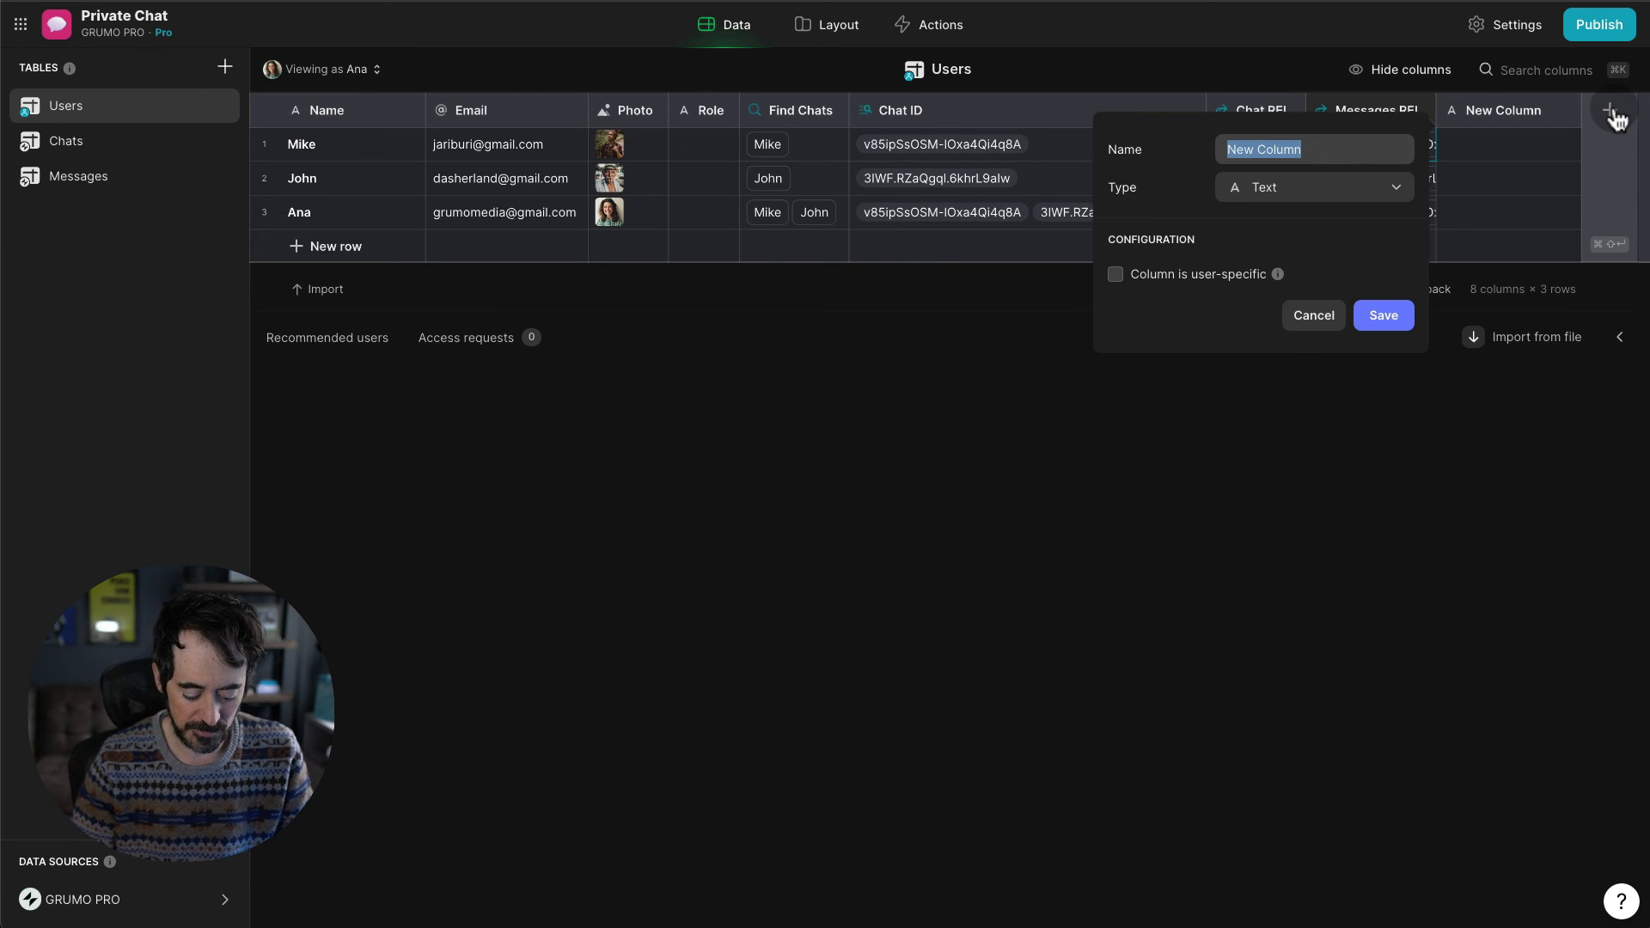
type("Last MSG TS")
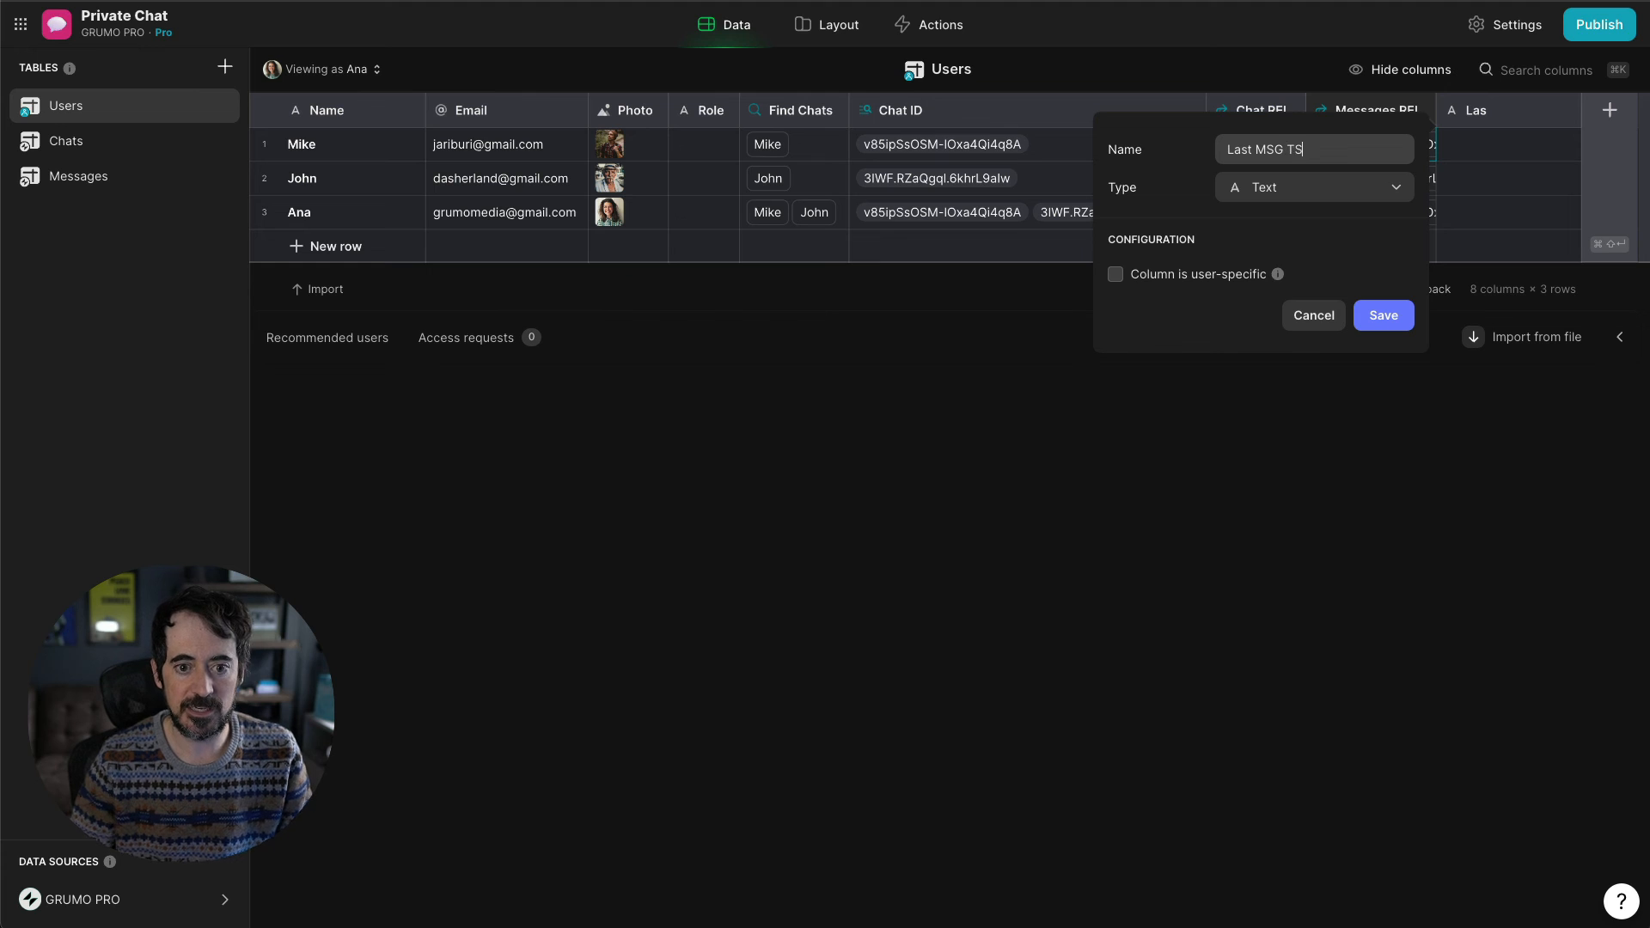
left_click(1357, 188)
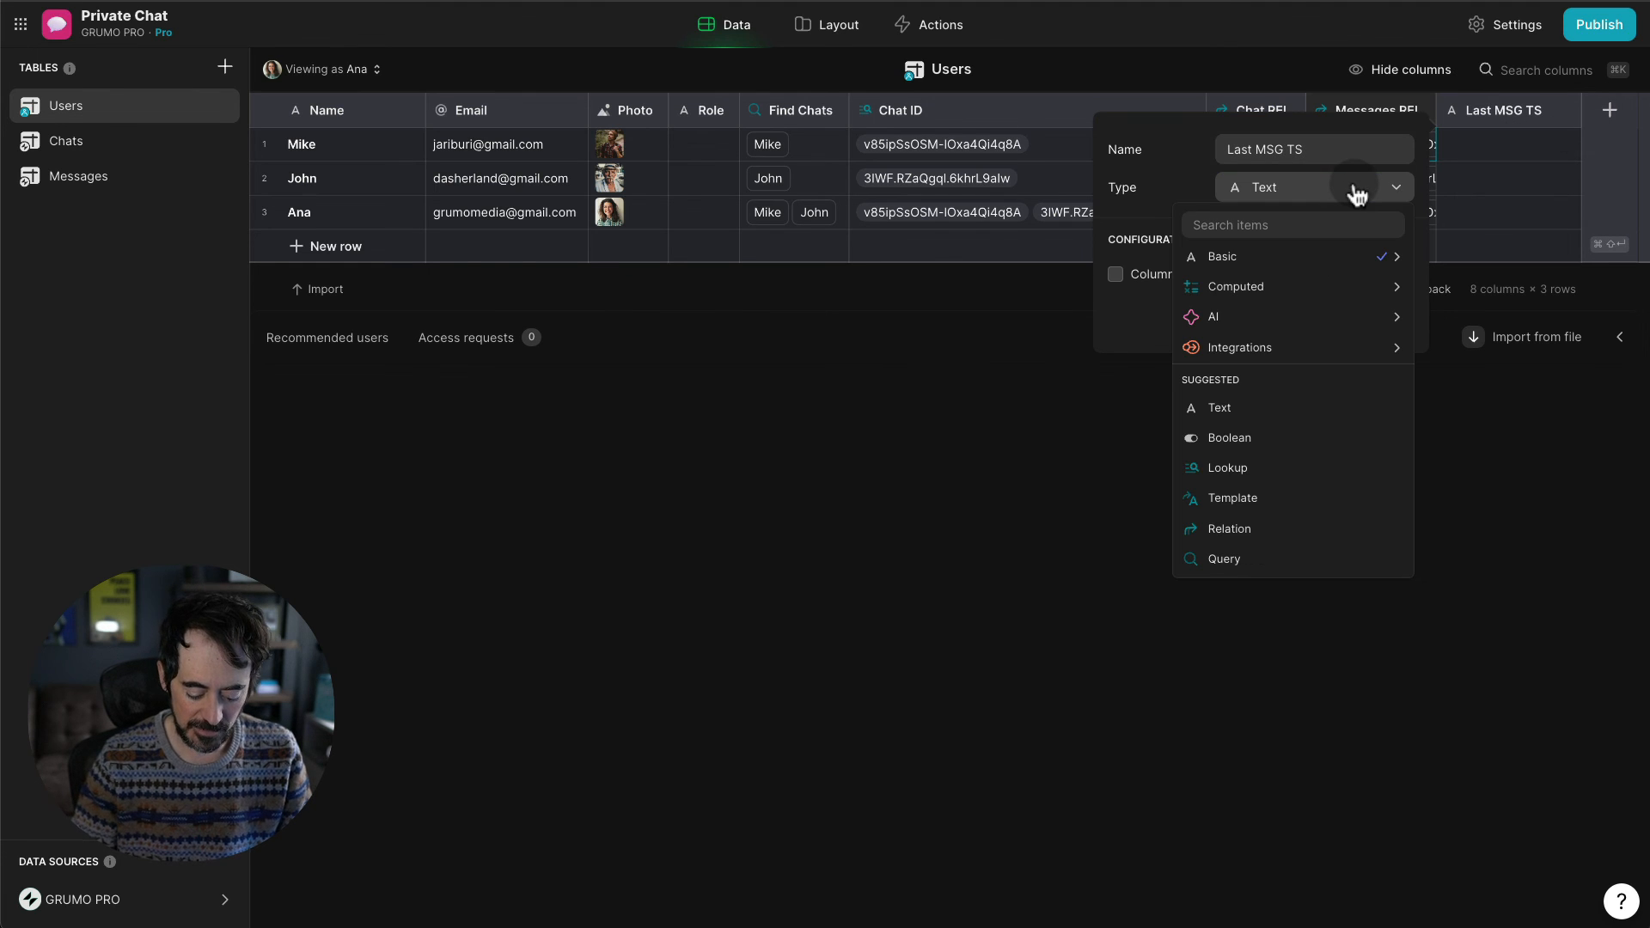
type("sing")
key("Return")
- Make Last MSG TS get the last Timestamp from the Messages REL relation, and save it
left_click(1221, 297)
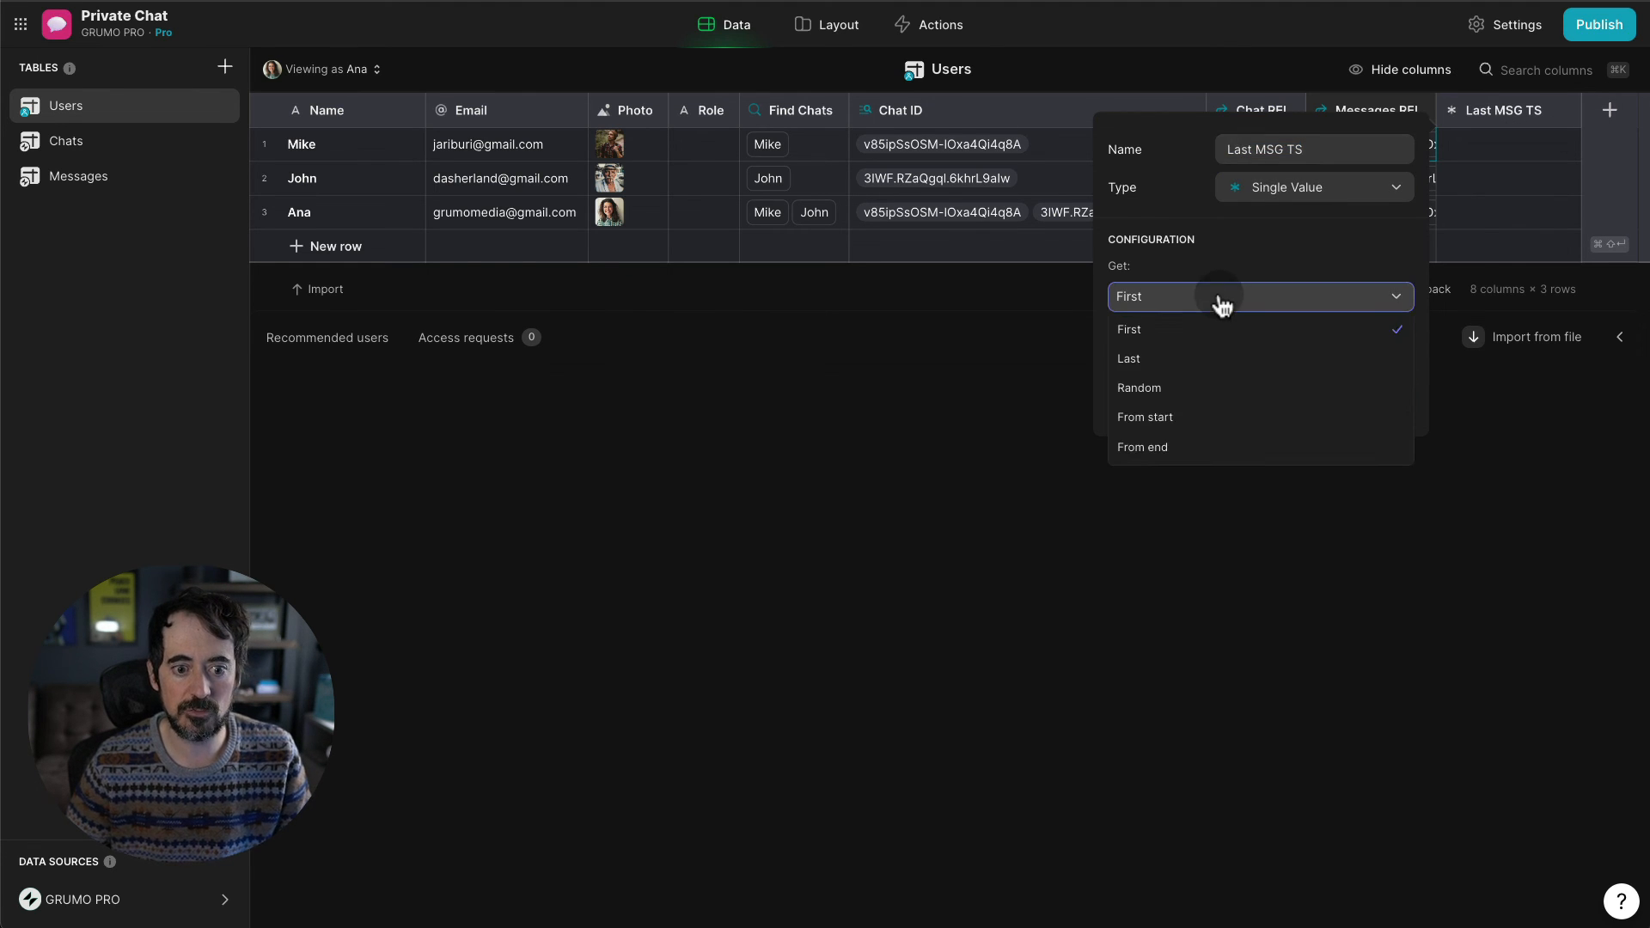
left_click(1198, 359)
left_click(1392, 361)
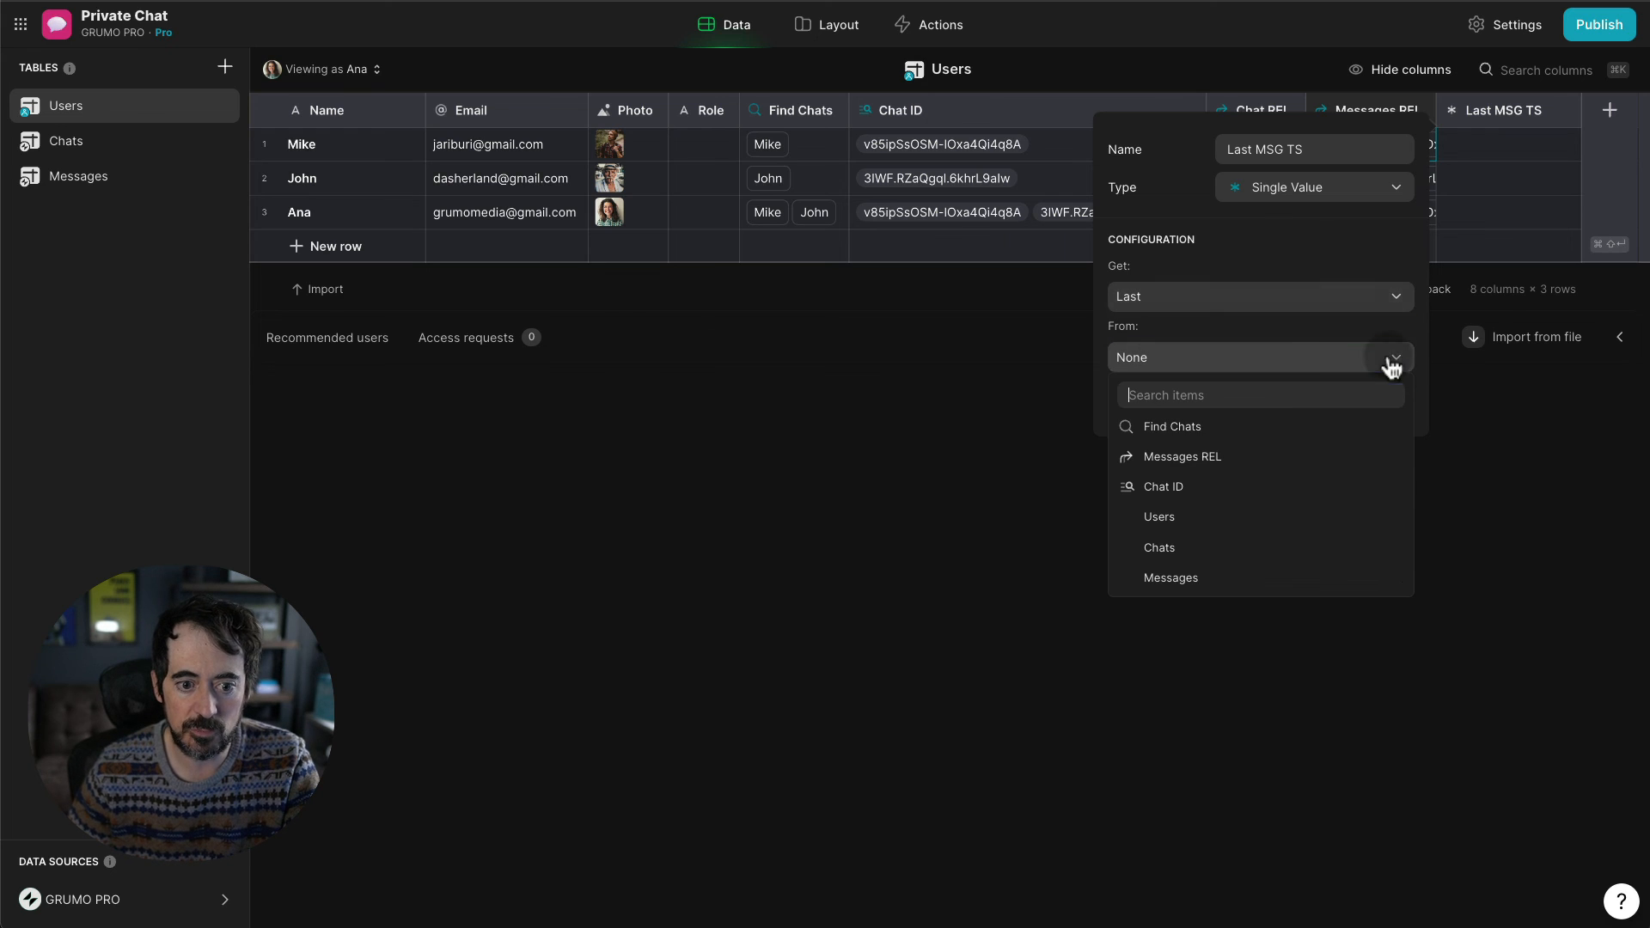
left_click(1261, 449)
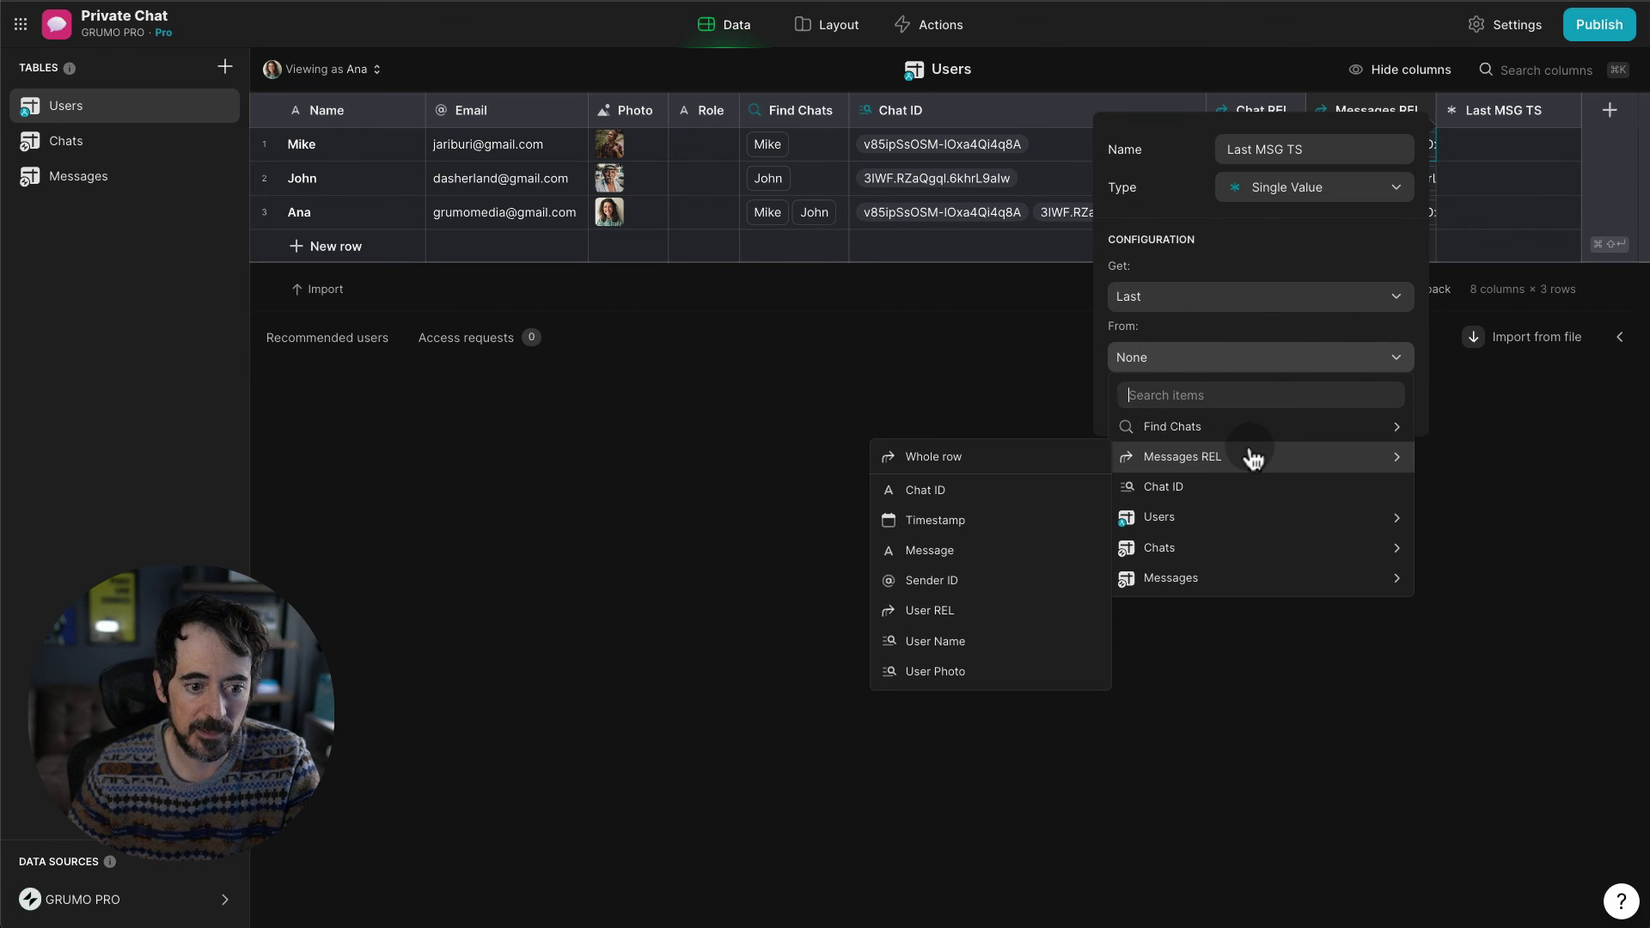
left_click(1015, 521)
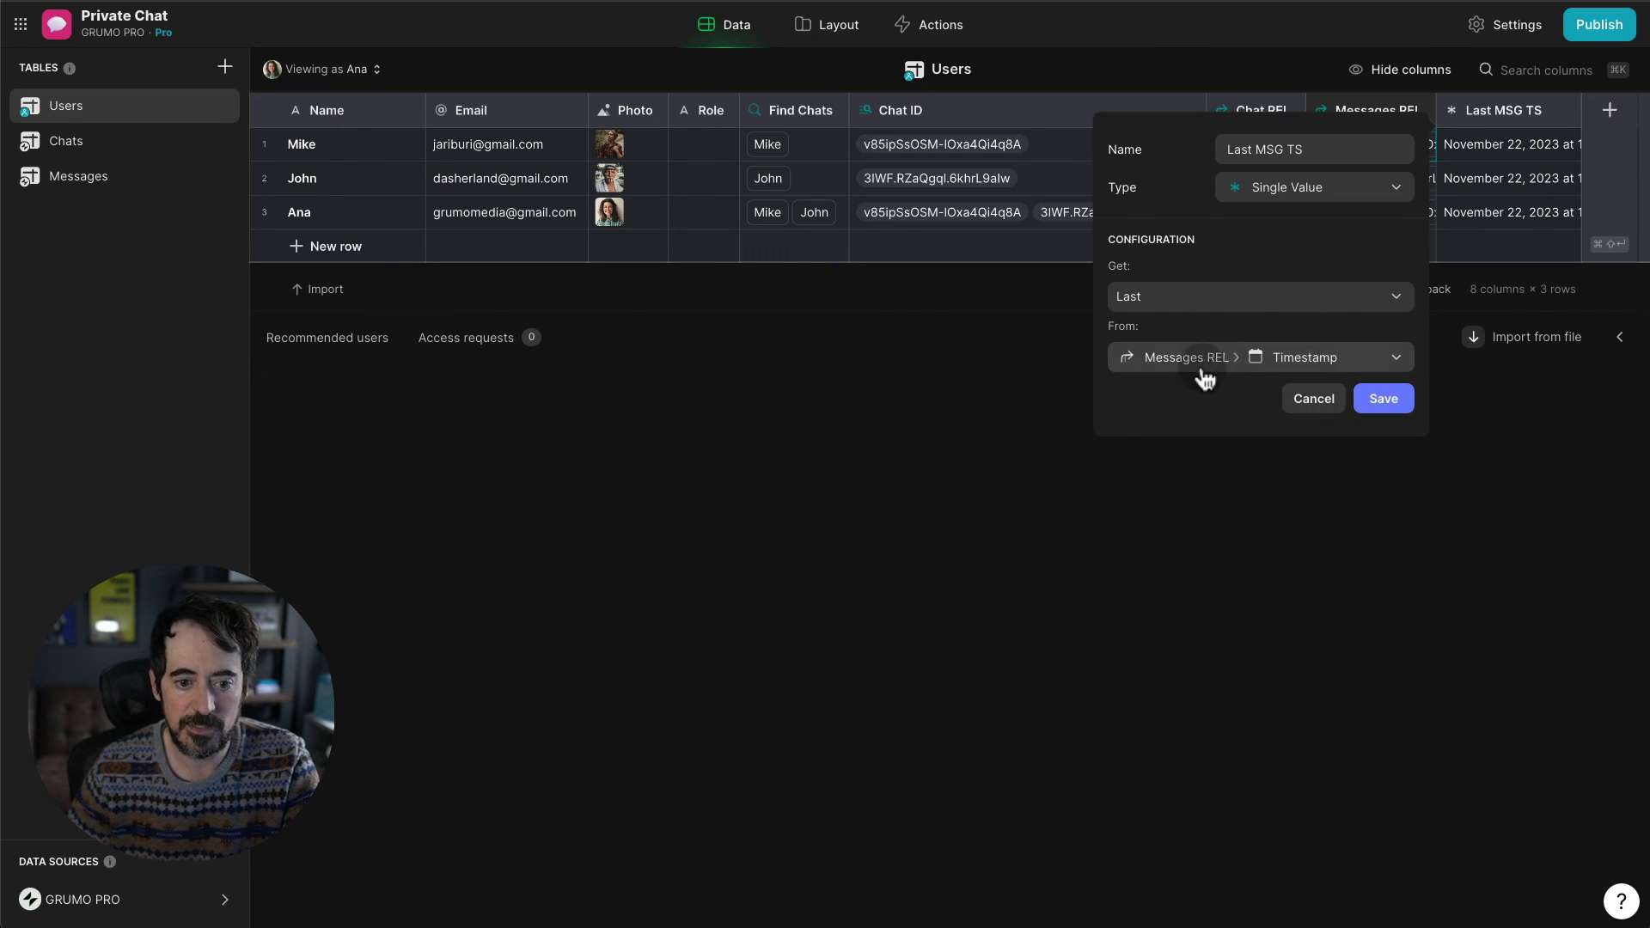
left_click(1382, 398)
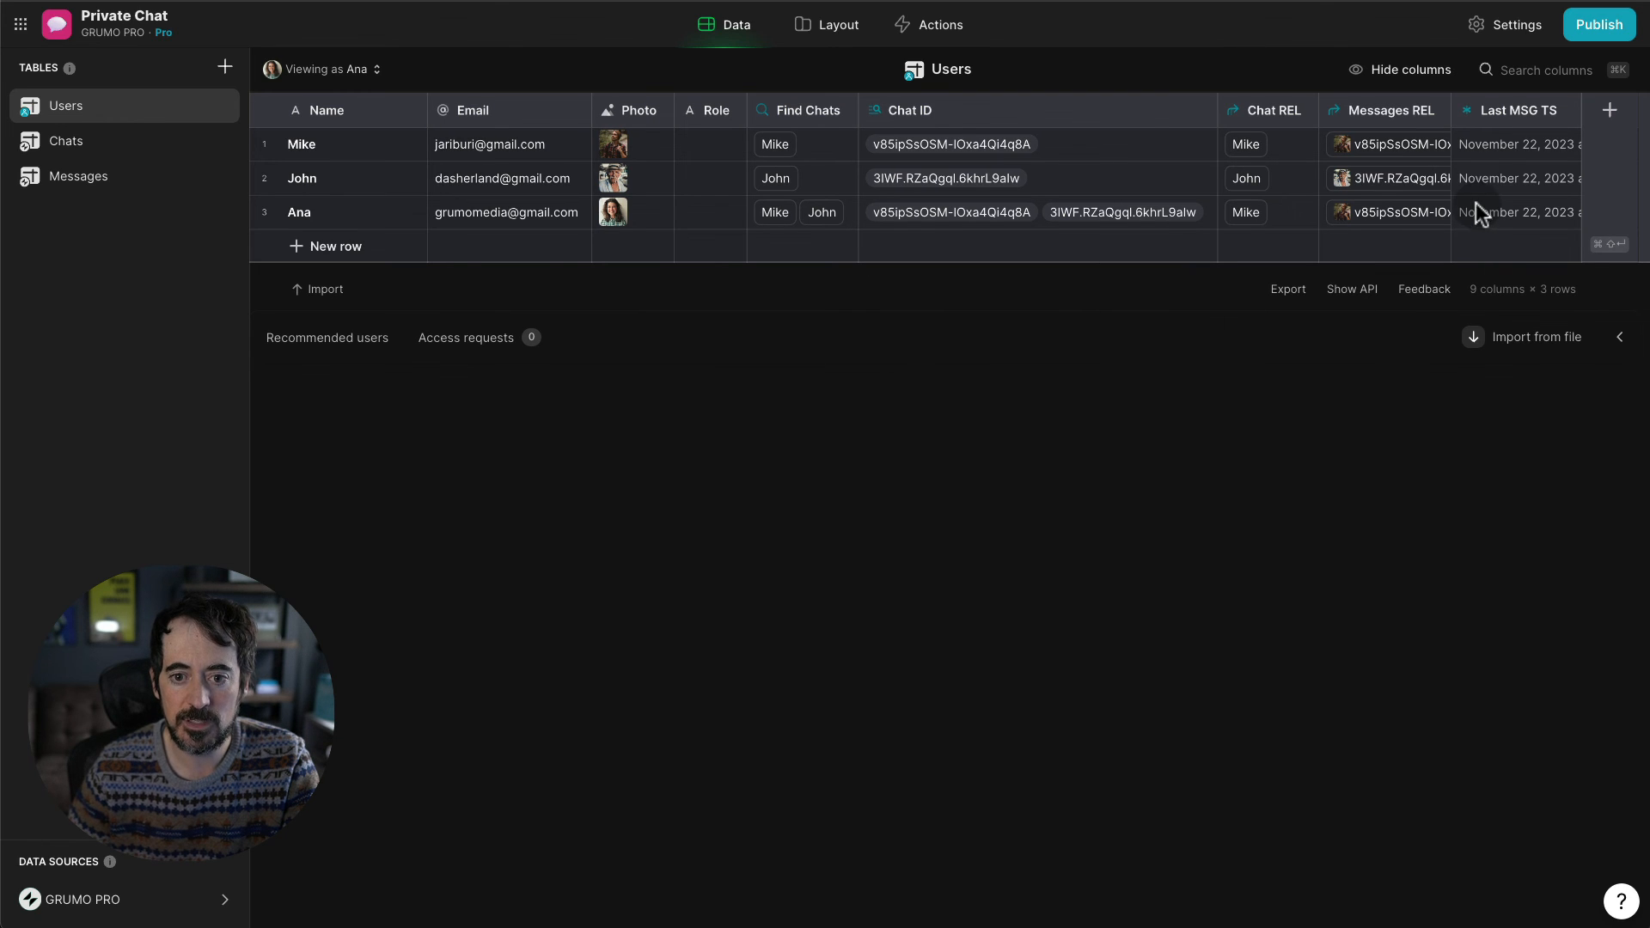
- Duplicate the Last MSG TS column and name the copy "Last MSG TXT"
left_click(1567, 111)
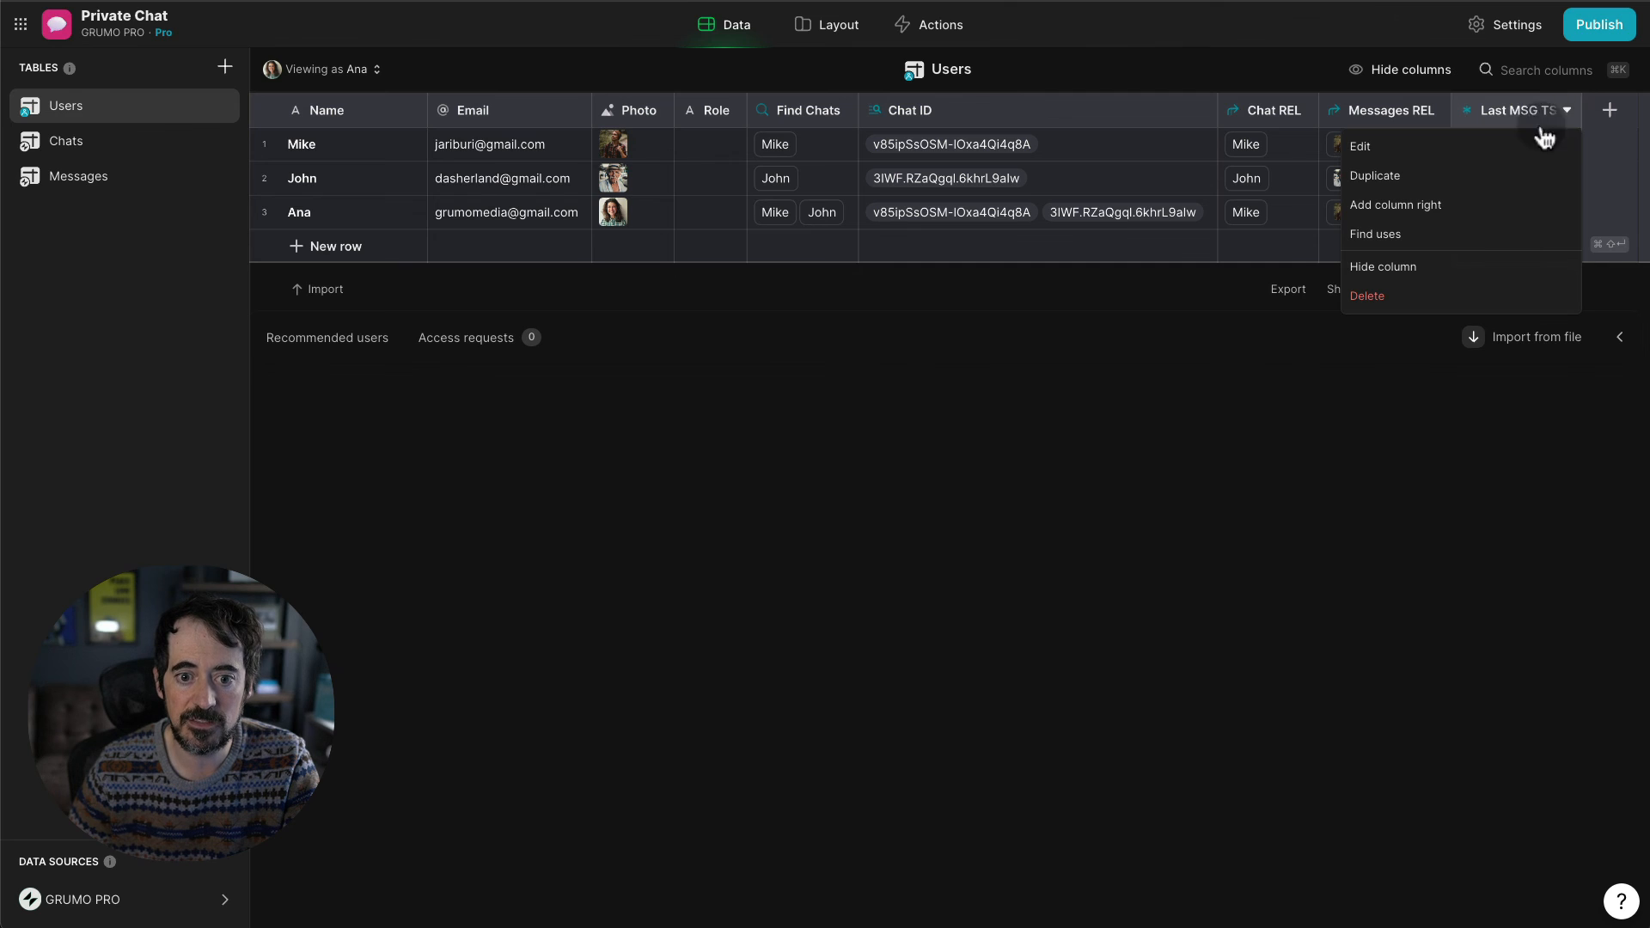
left_click(1459, 176)
double_click(1410, 149)
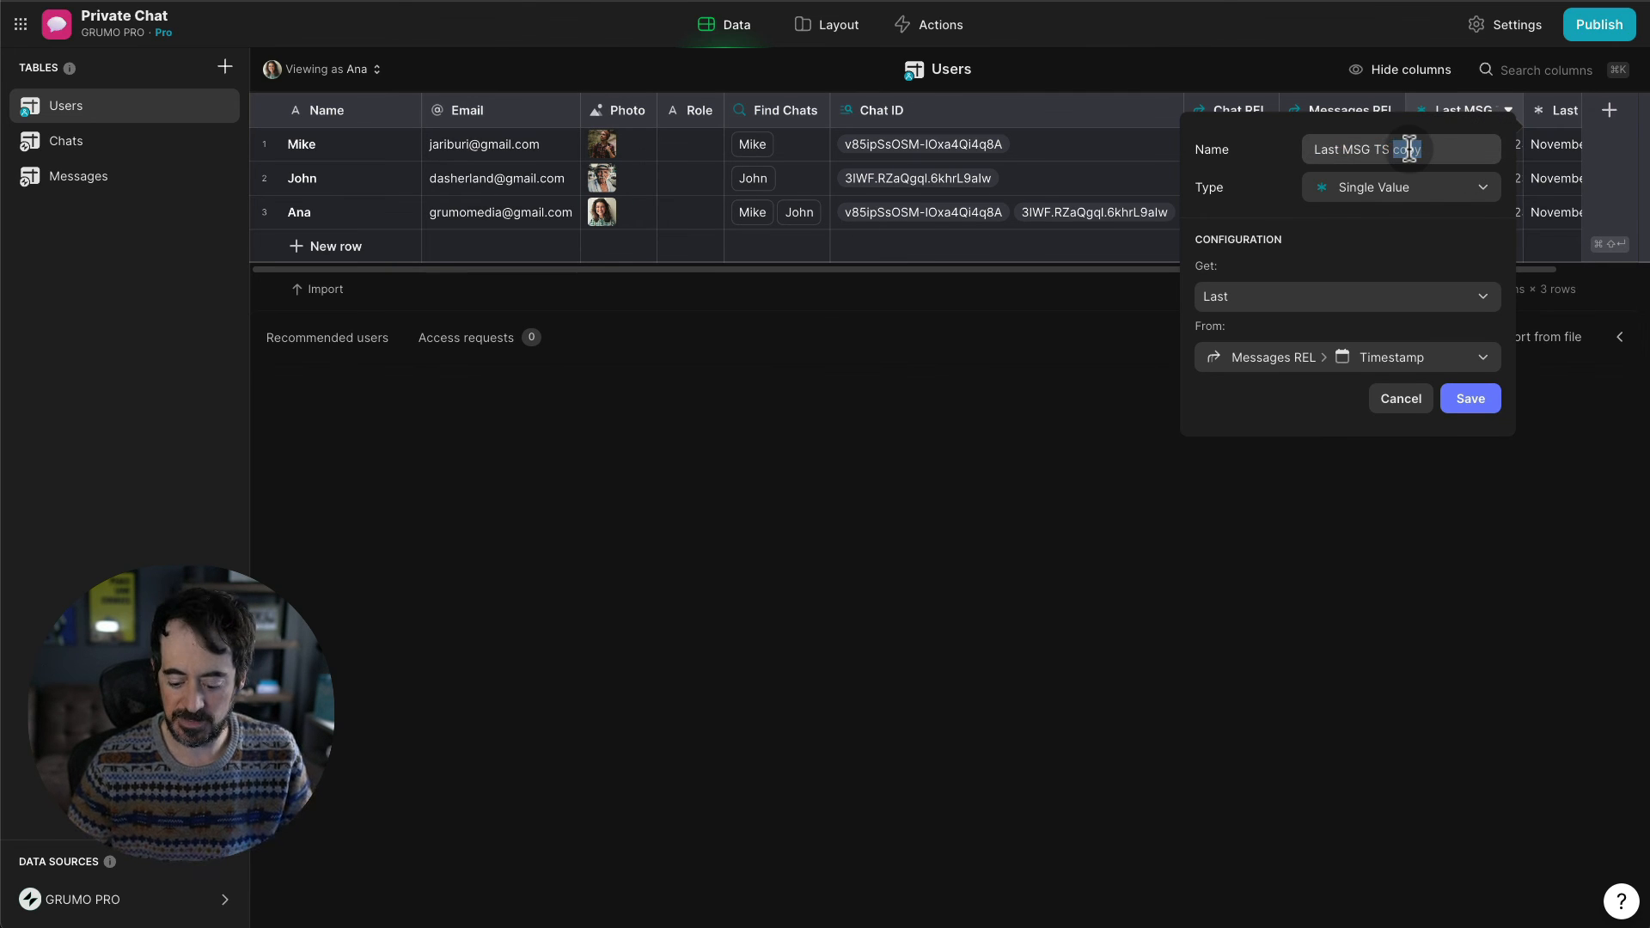
key("BackSpace")
key("BackSpace")
key("BackSpace")
type("XT")
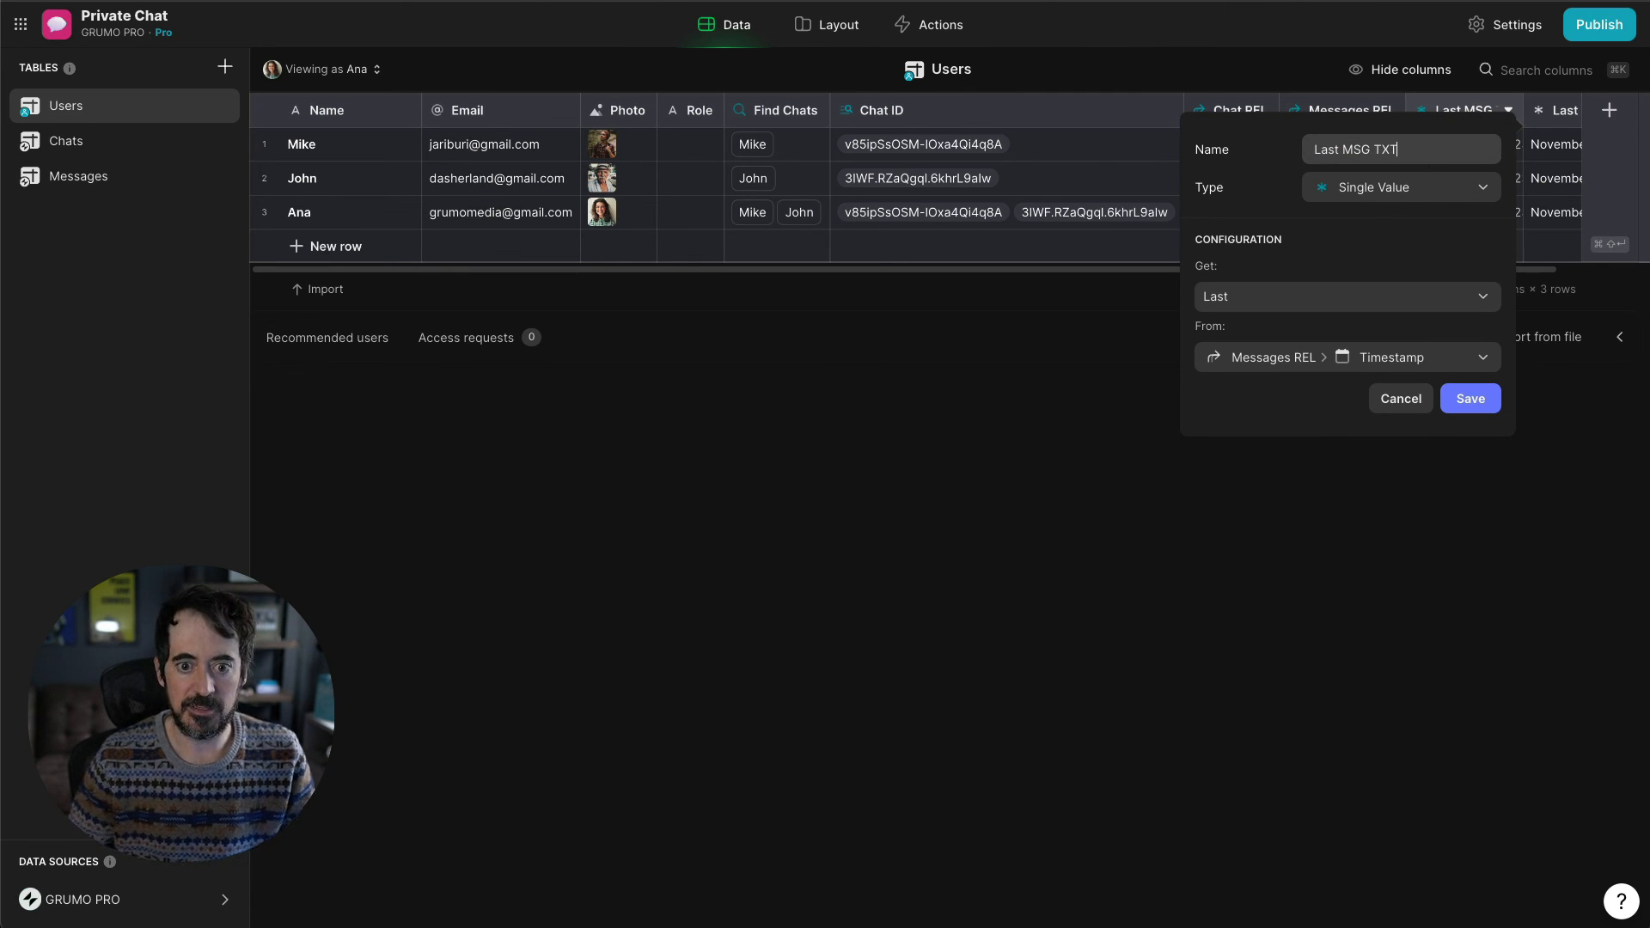
- Set the Last MSG TXT source to Message from the Messages REL relation, and save the column
left_click(1313, 358)
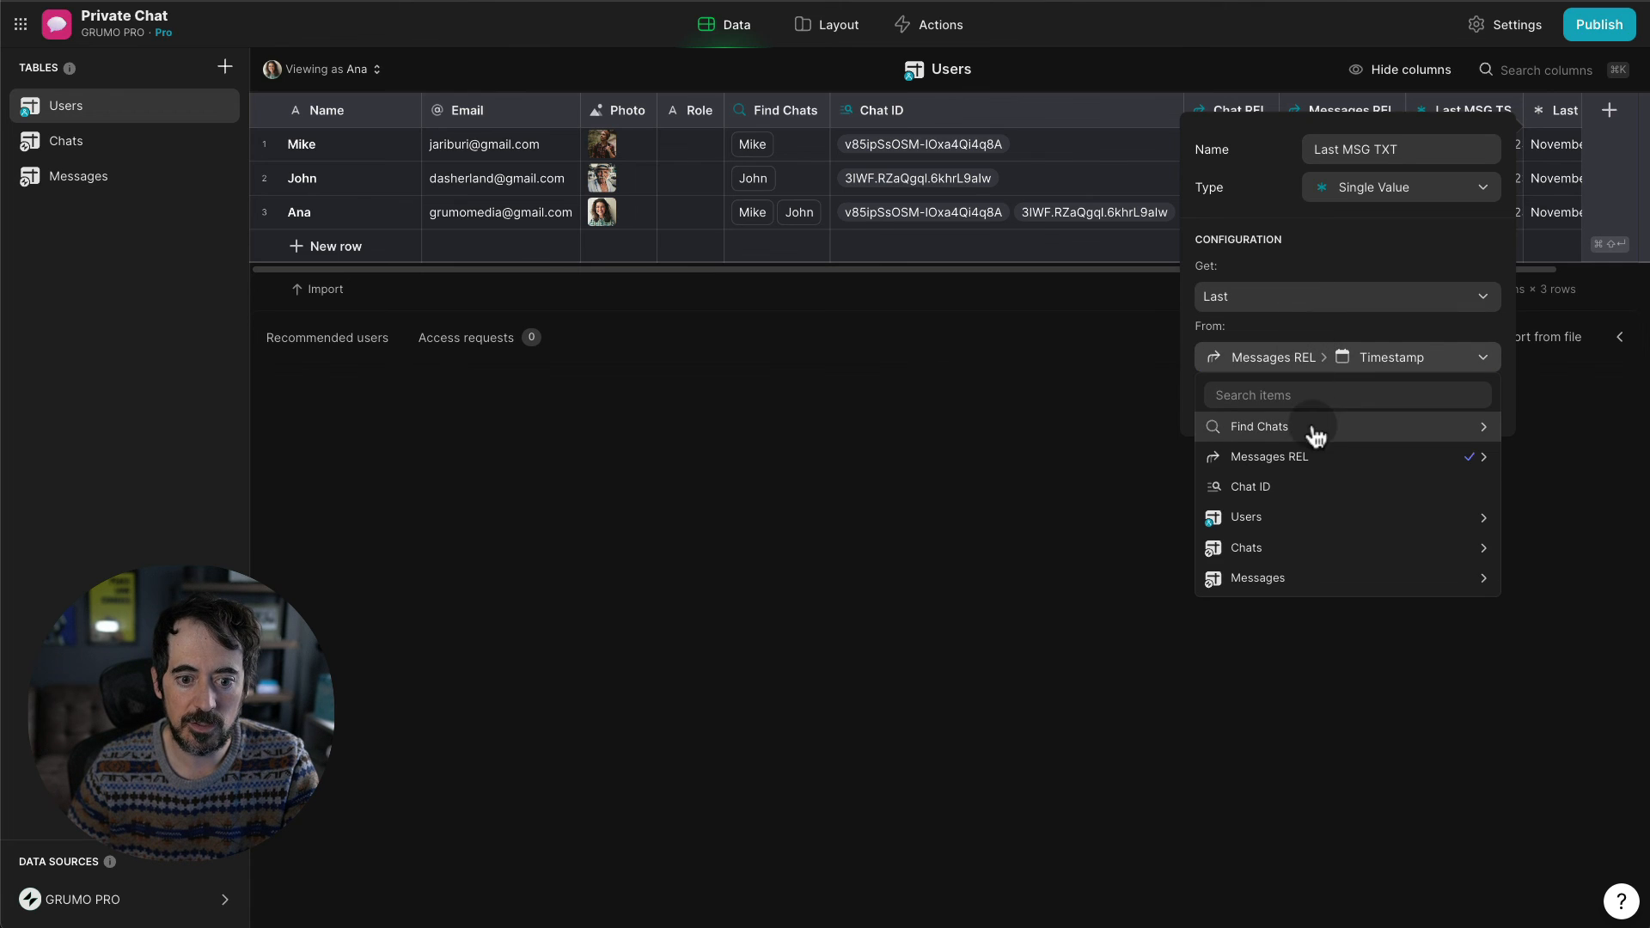
mouse_move(1313, 456)
left_click(1094, 550)
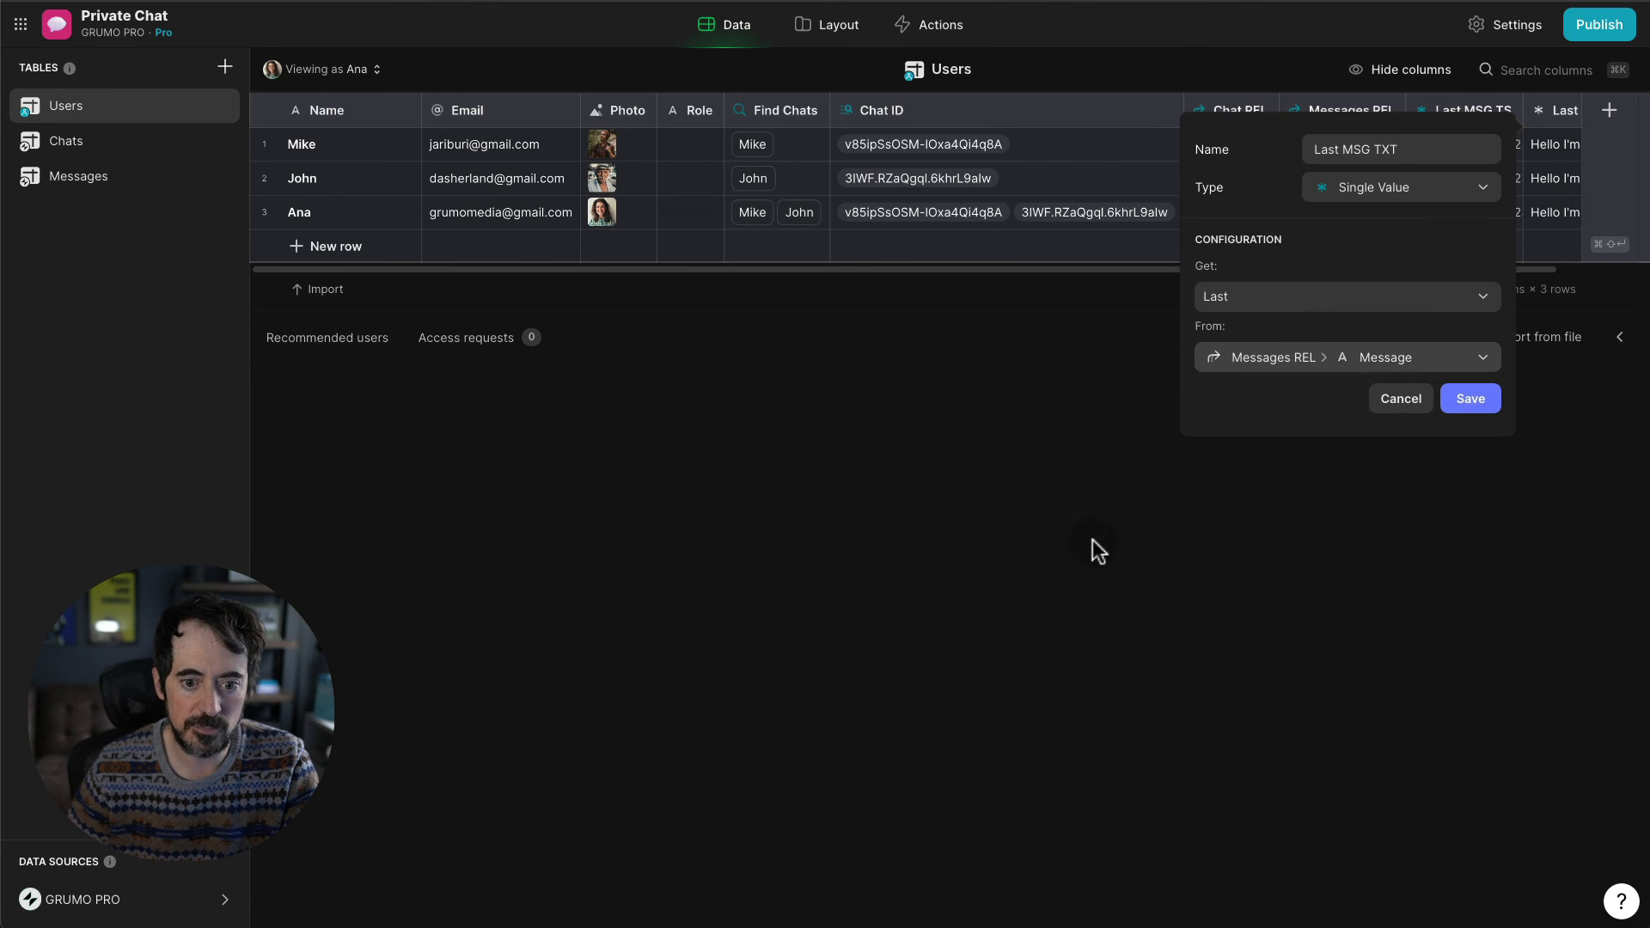
left_click(1473, 398)
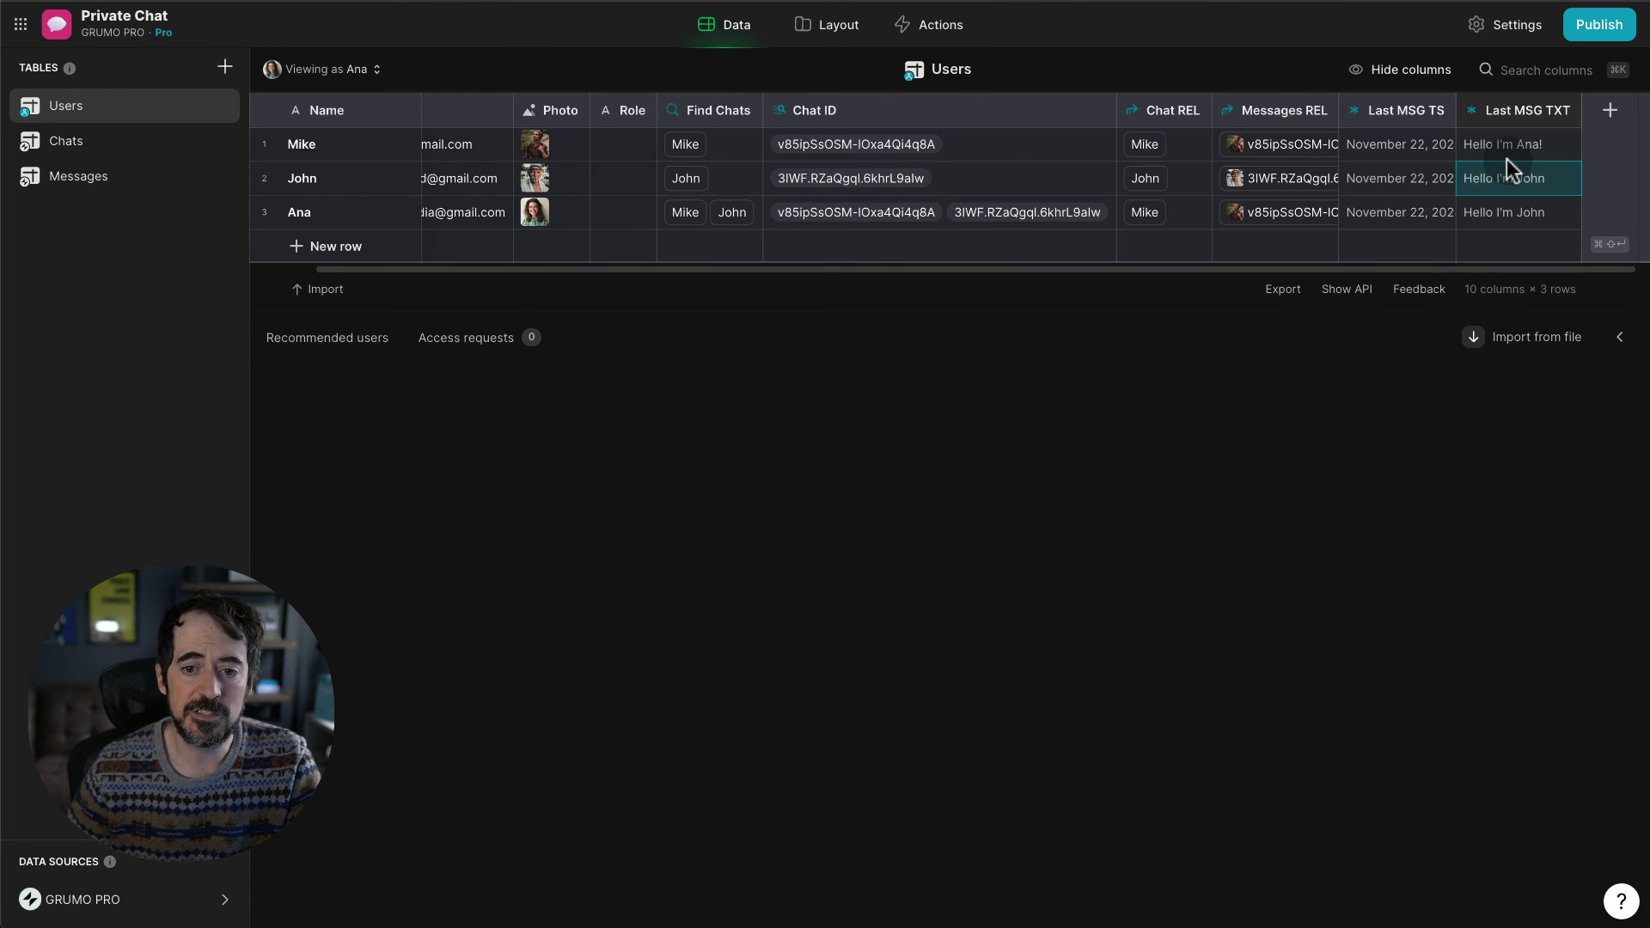
- Add a column named "Last MSG TRUNC" of type Truncate Text to the Users table
left_click(830, 33)
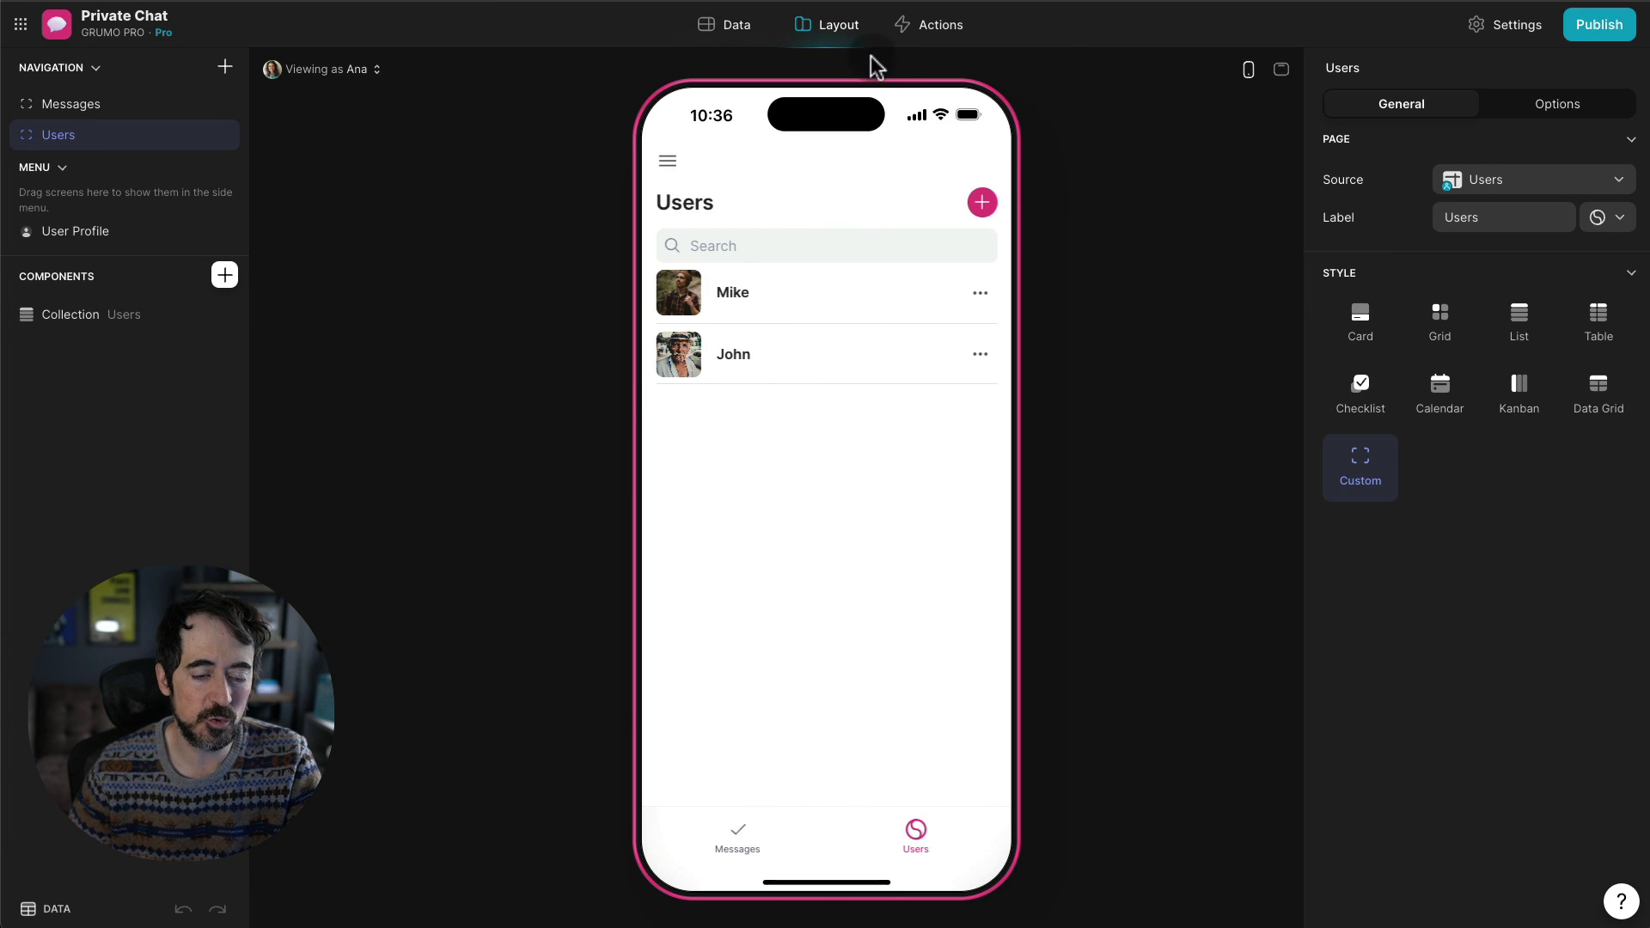
left_click(735, 28)
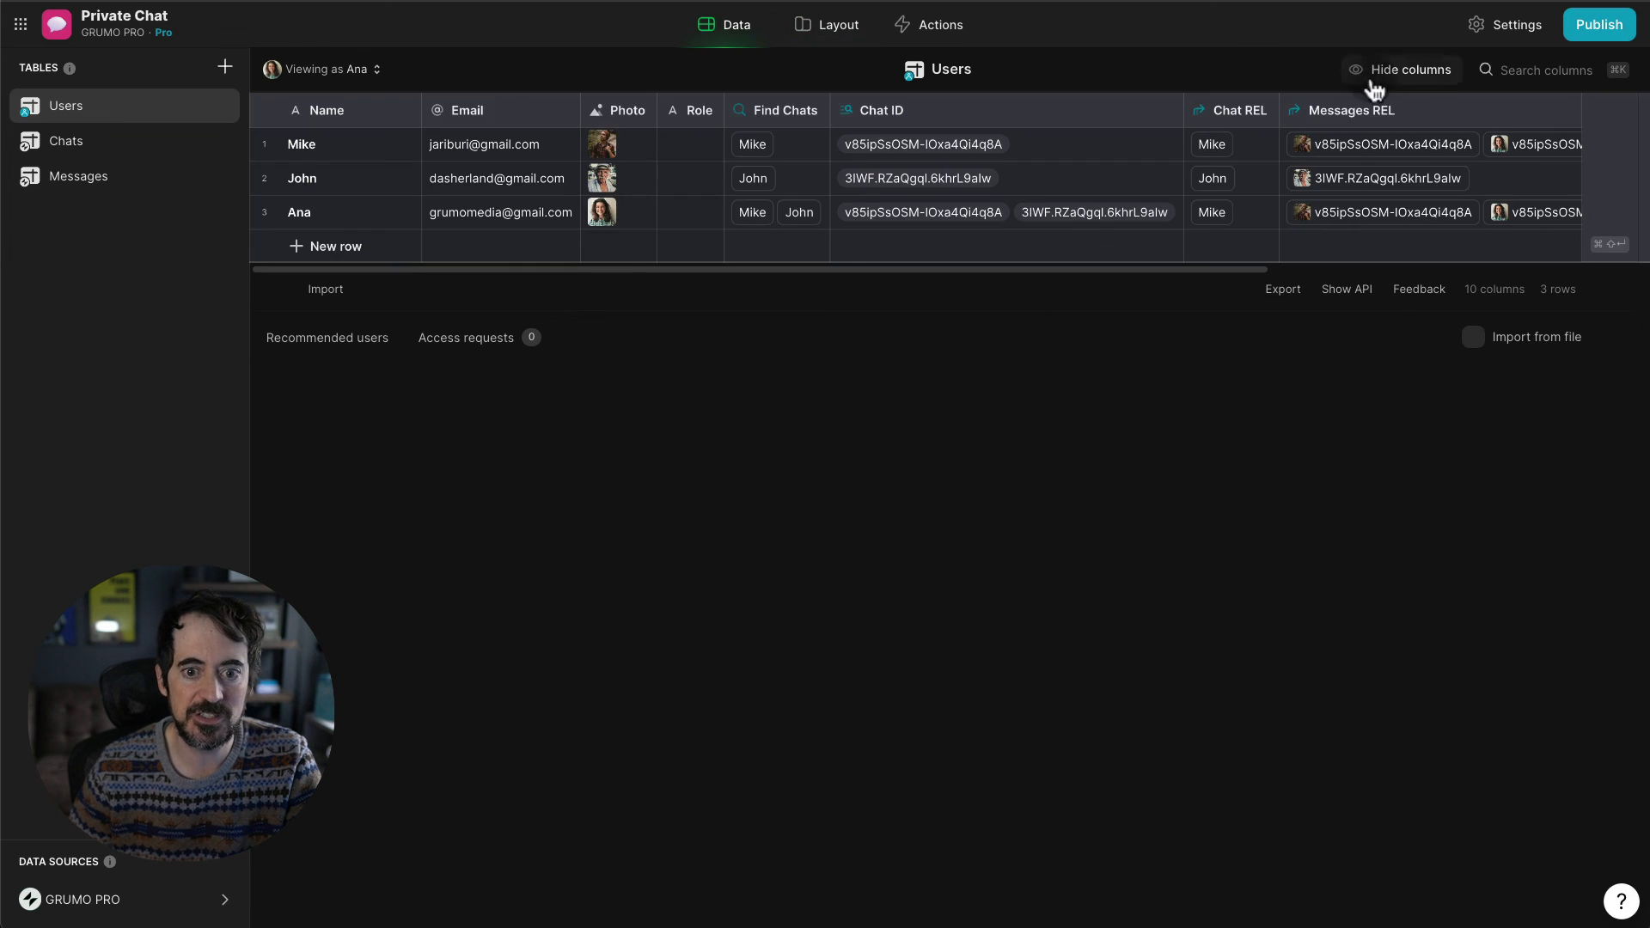
left_click(1610, 110)
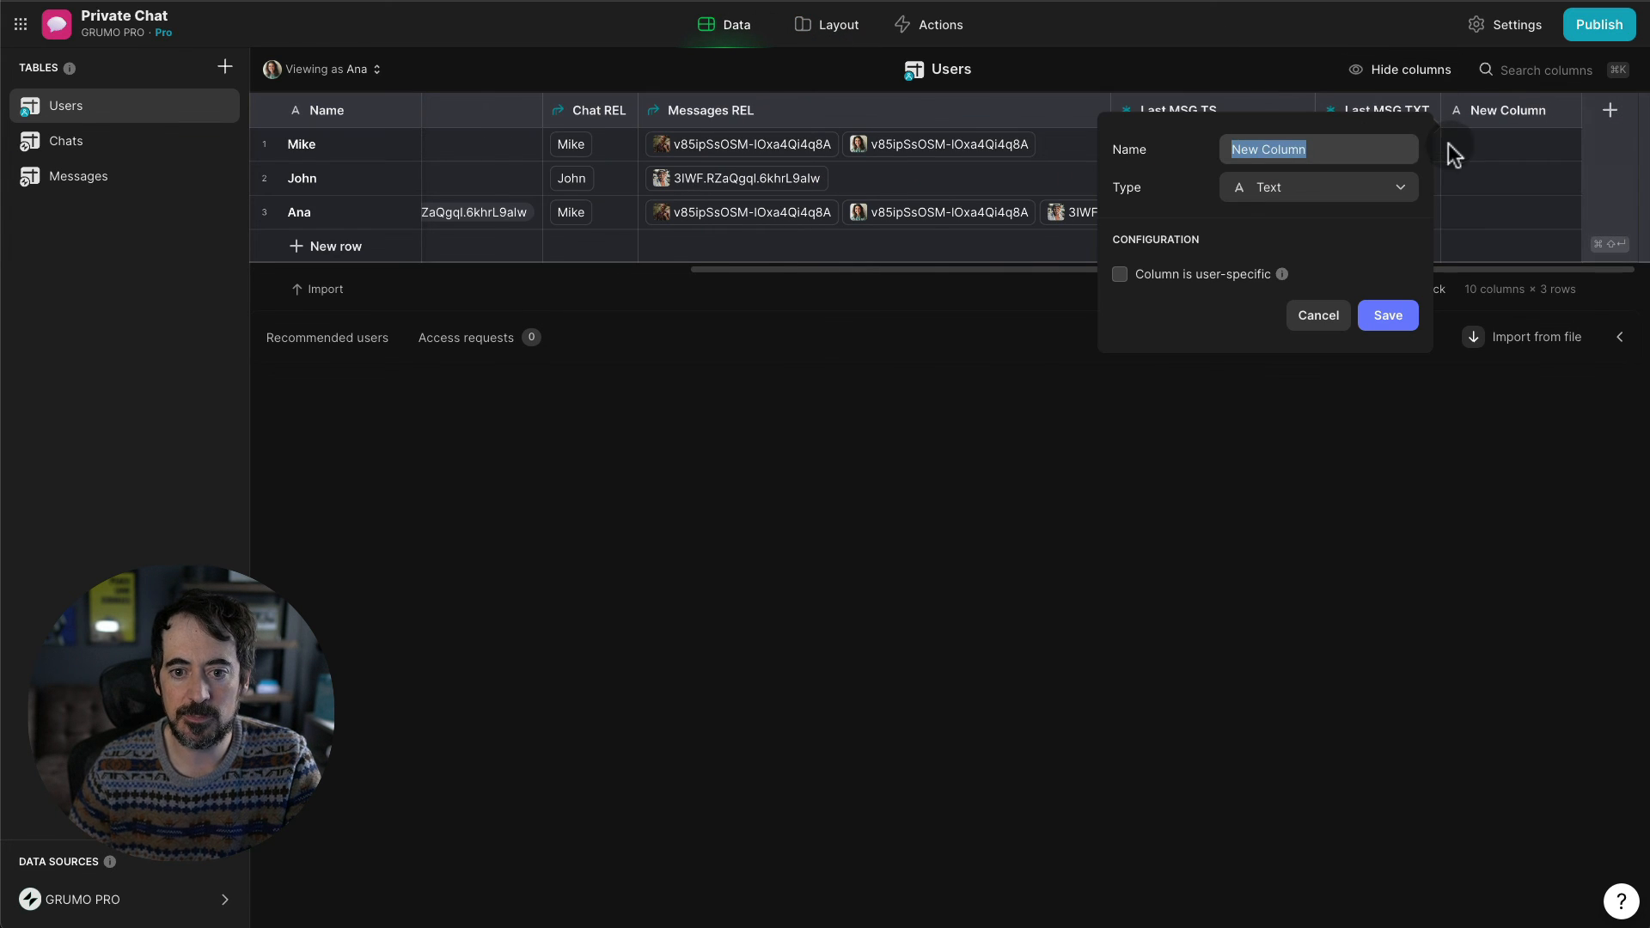
type("Last MSG TRUN")
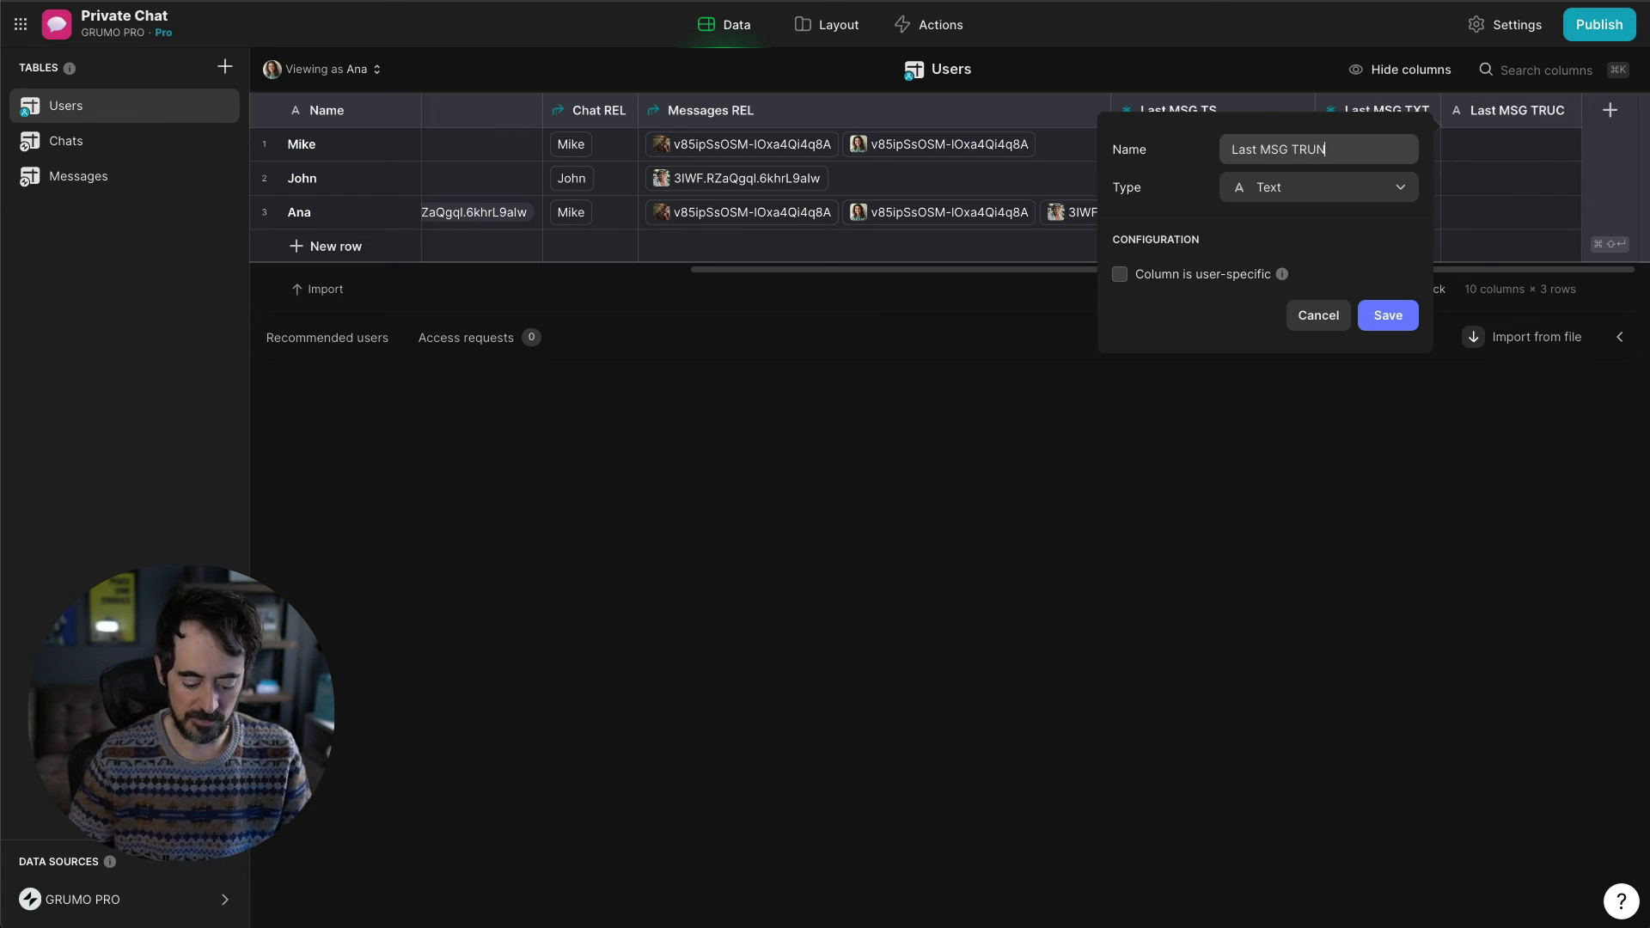
type("C")
left_click(1311, 189)
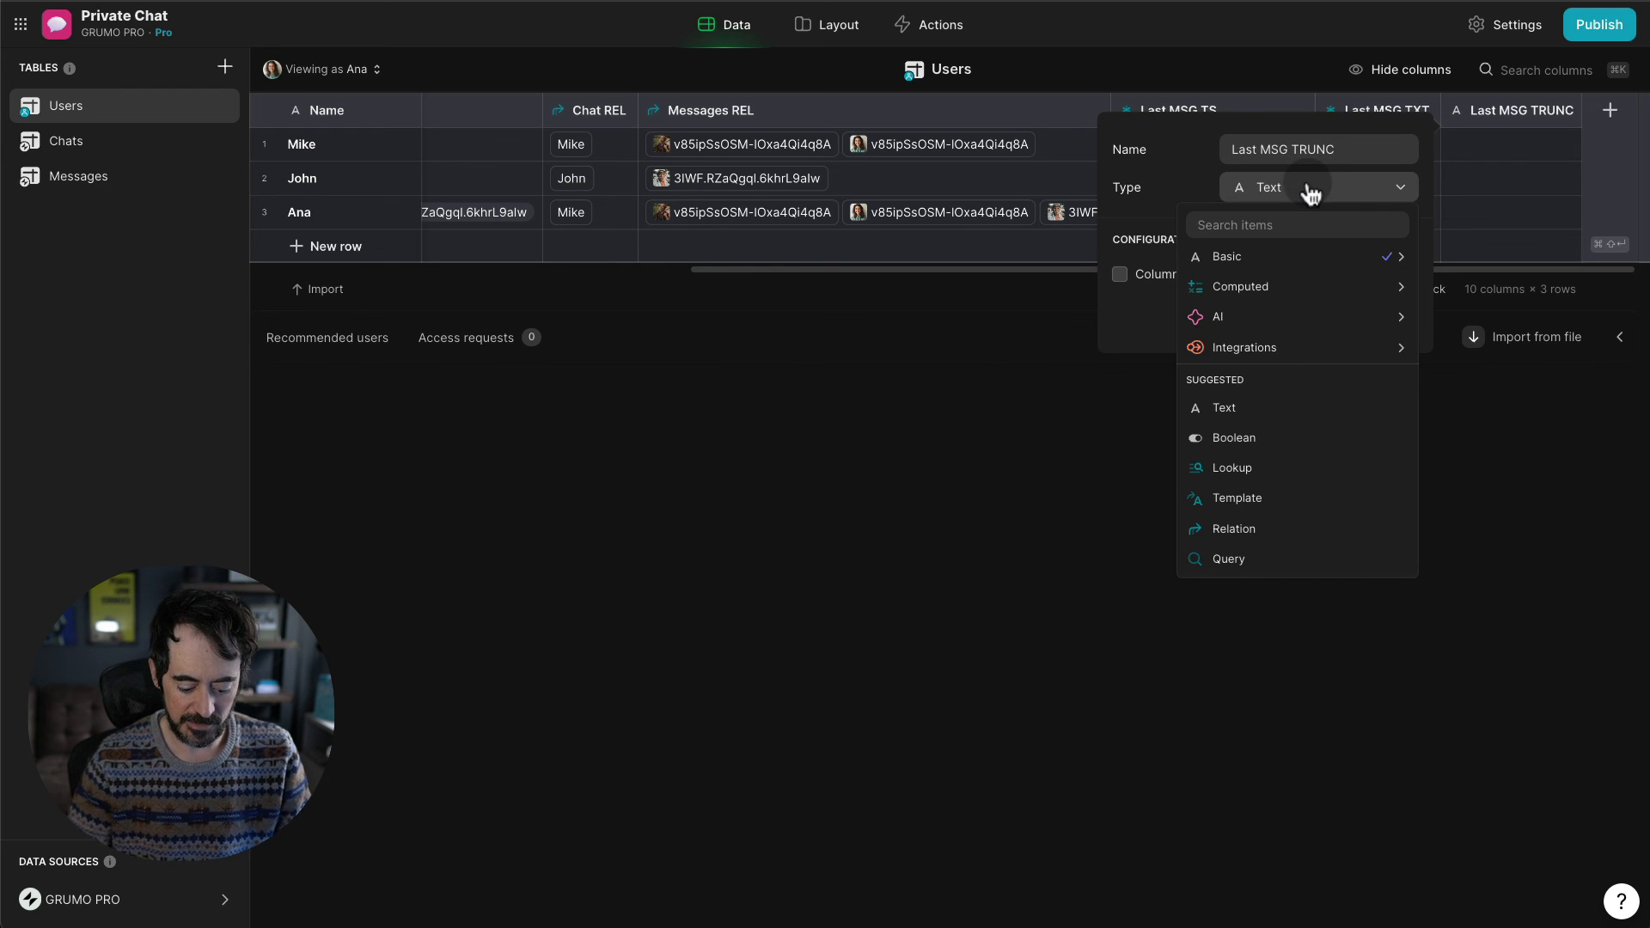
type("tru")
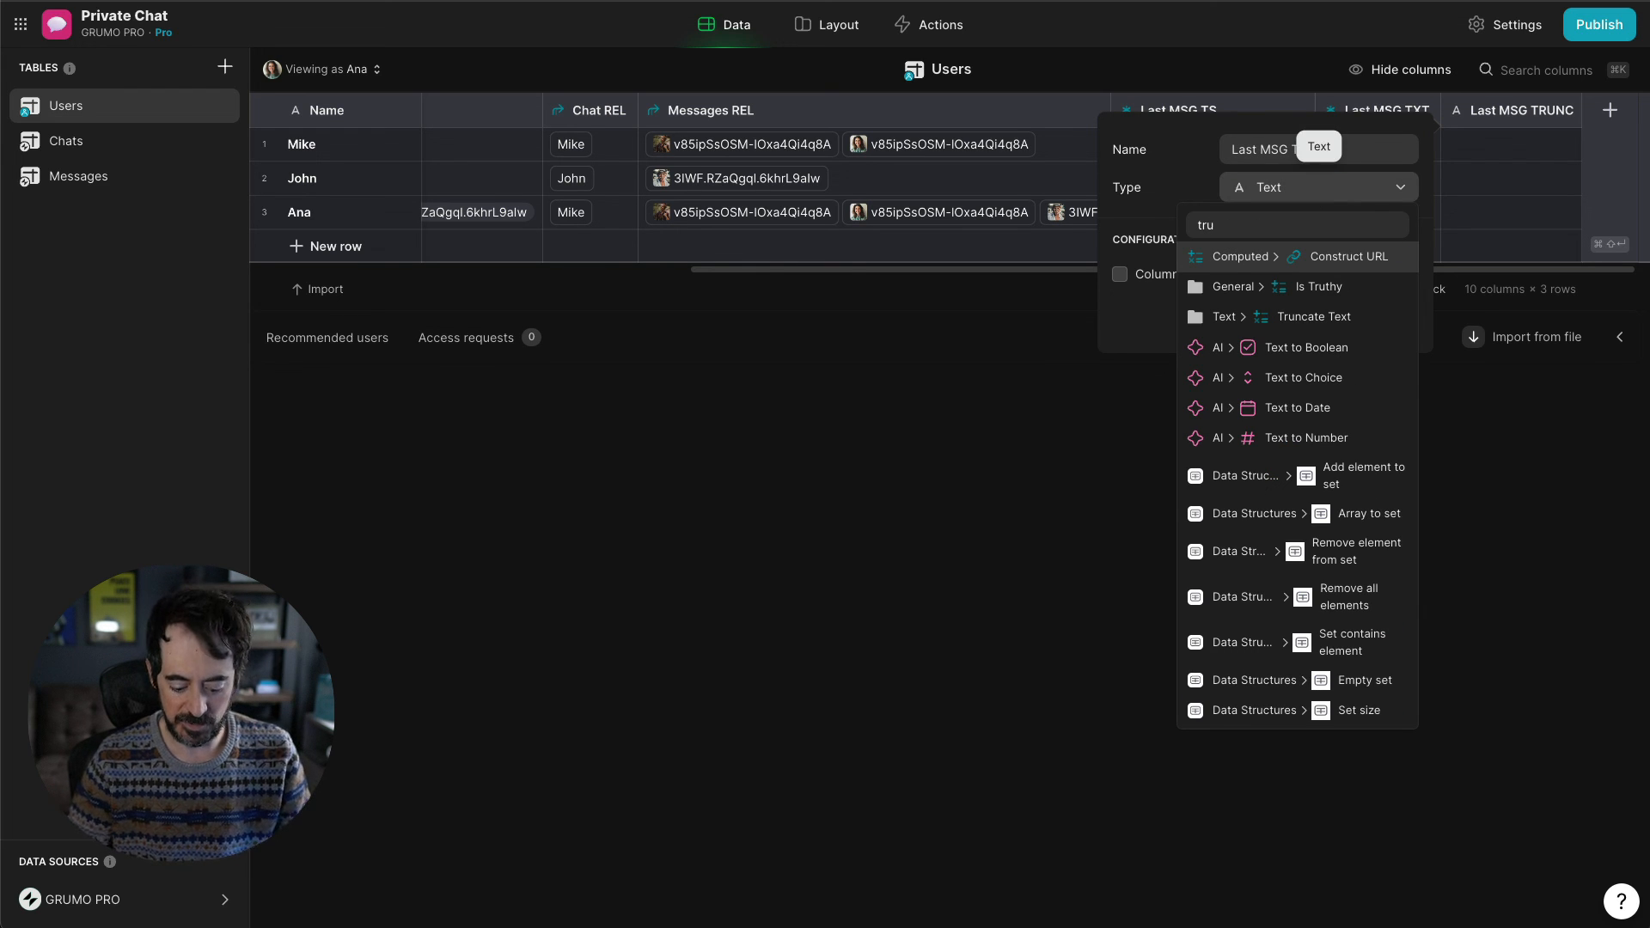
type("c")
key("BackSpace")
type("n")
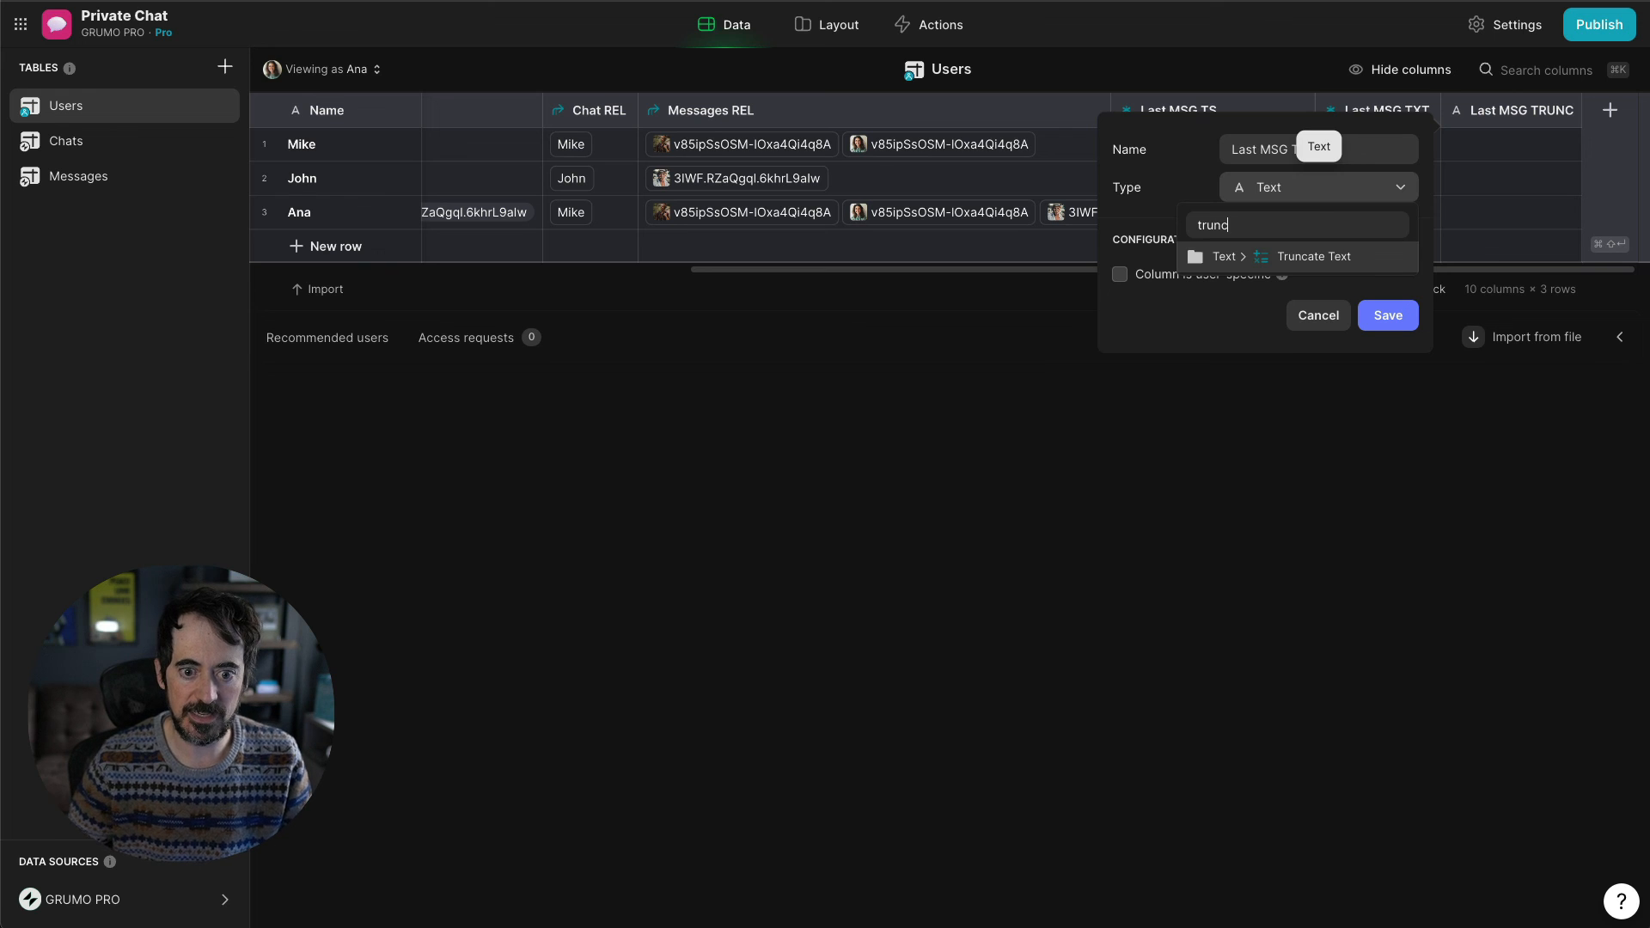
type("c")
left_click(1307, 257)
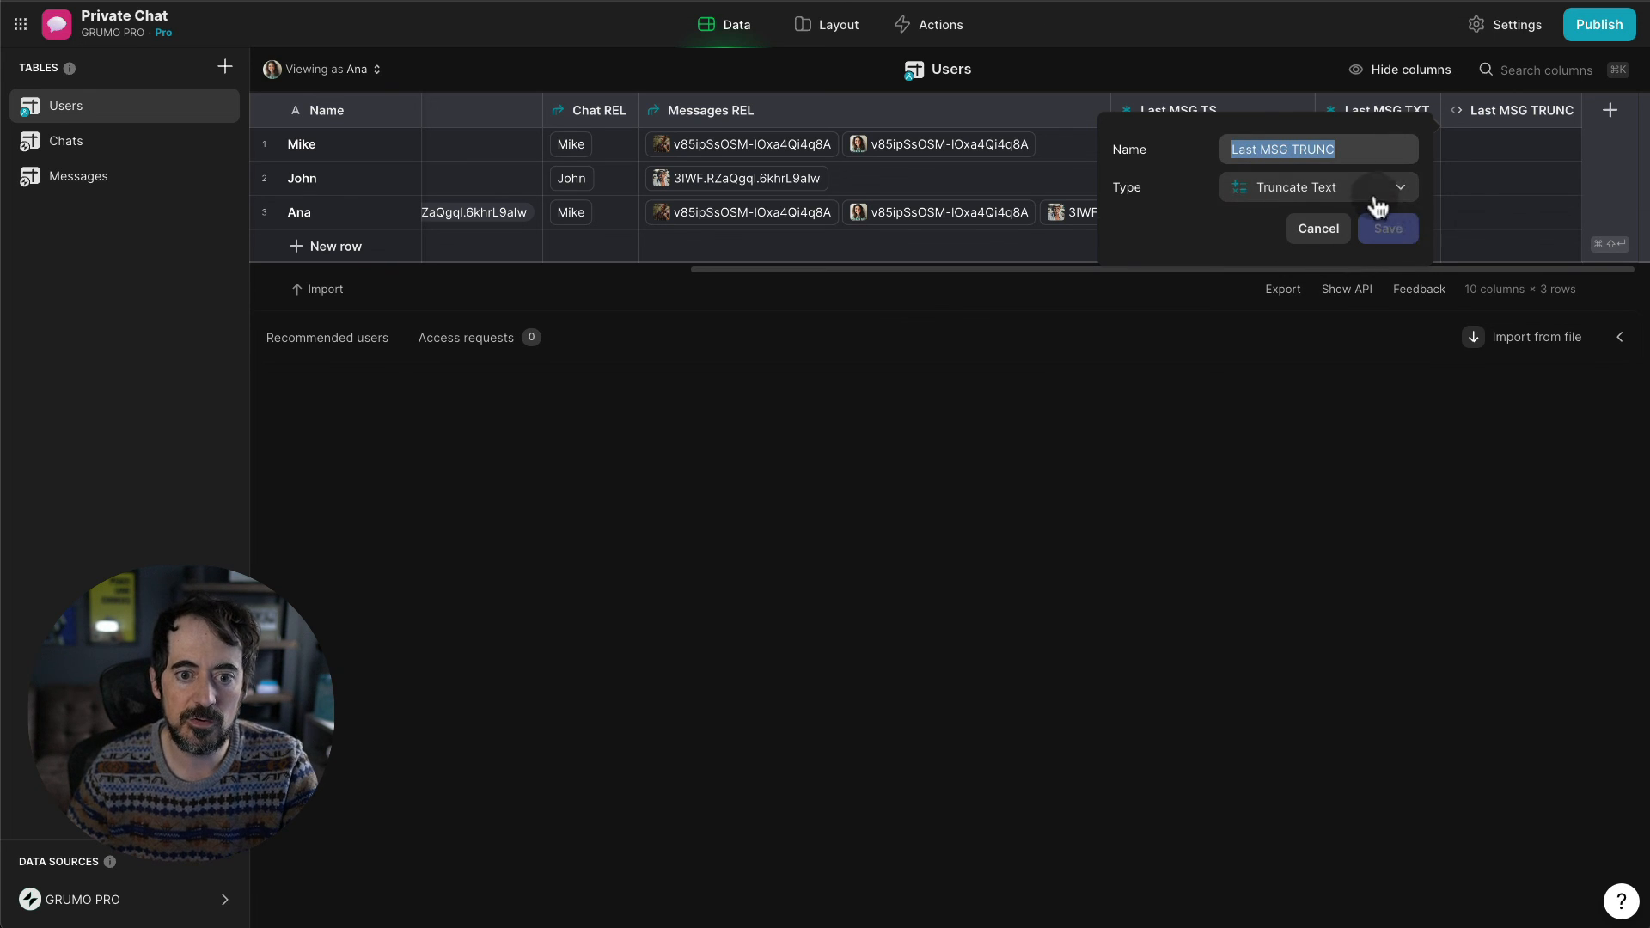
- Make Last MSG TRUNC shorten Last MSG TXT to a length of 75 with the ending "...", and save it
left_click(1319, 429)
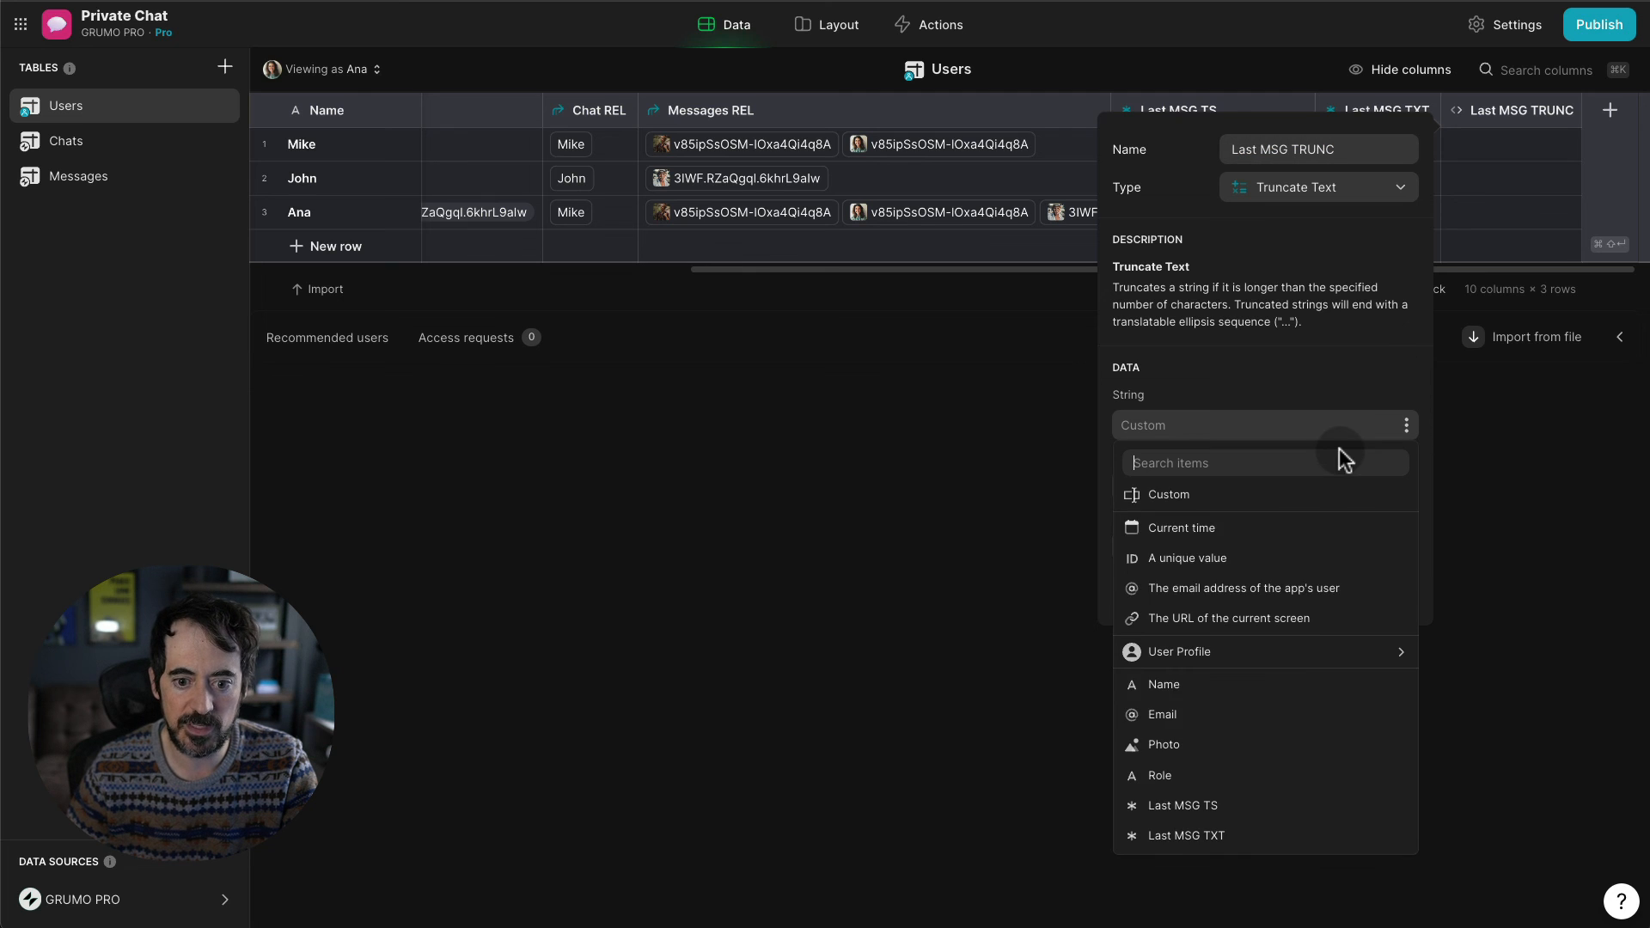
left_click(1257, 835)
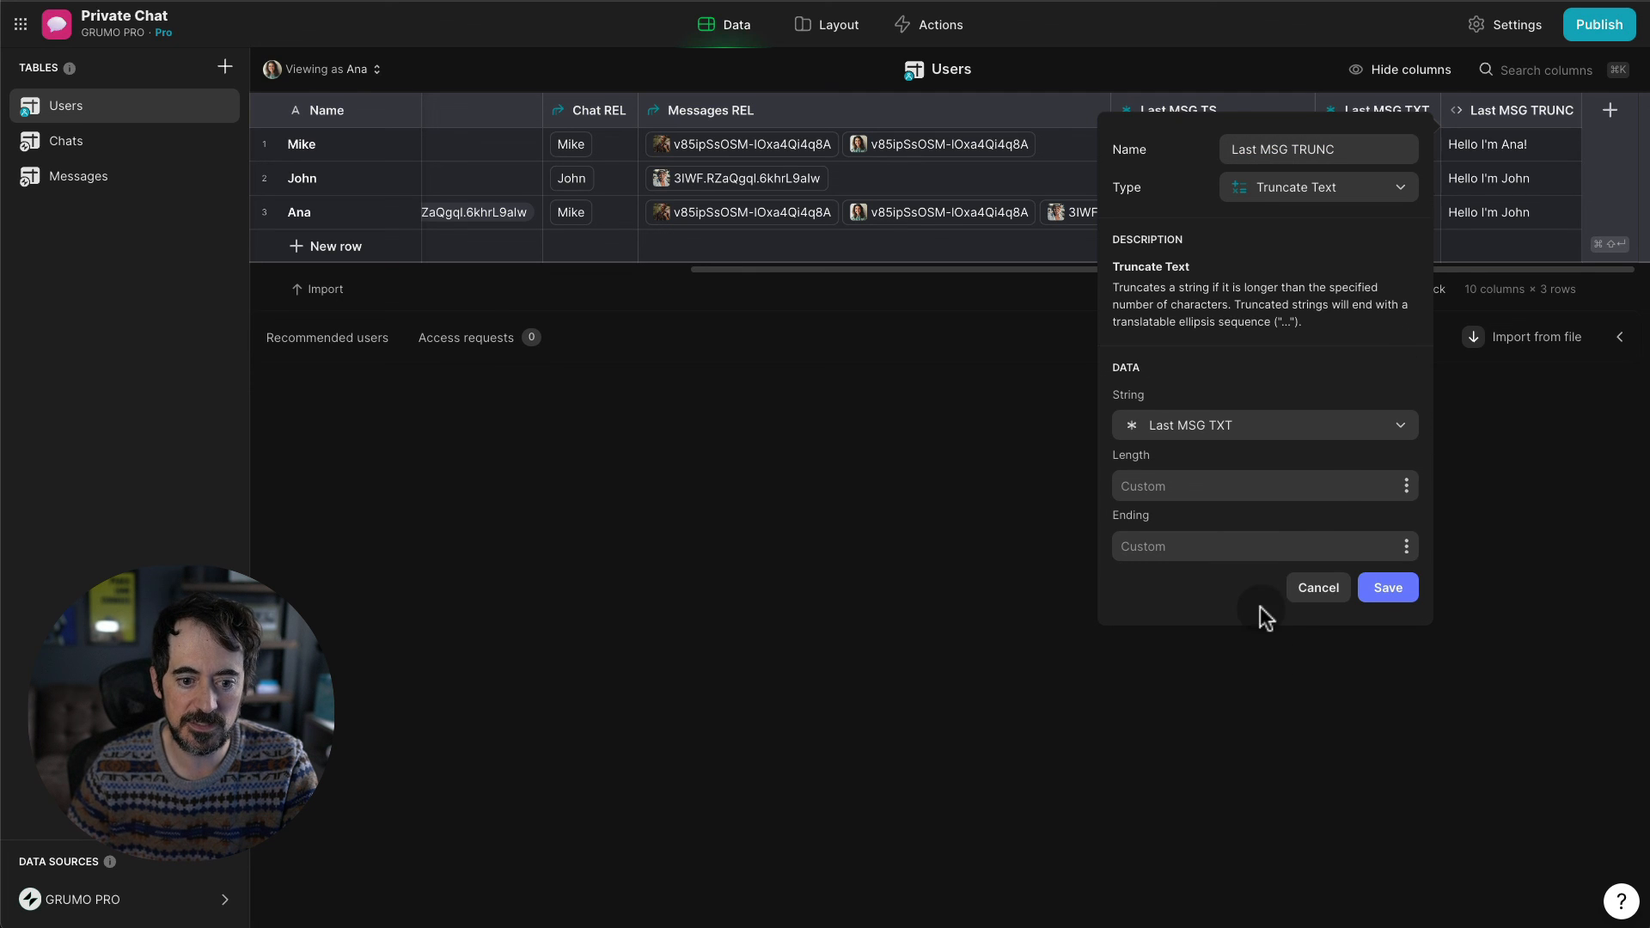
left_click(1332, 486)
type("75")
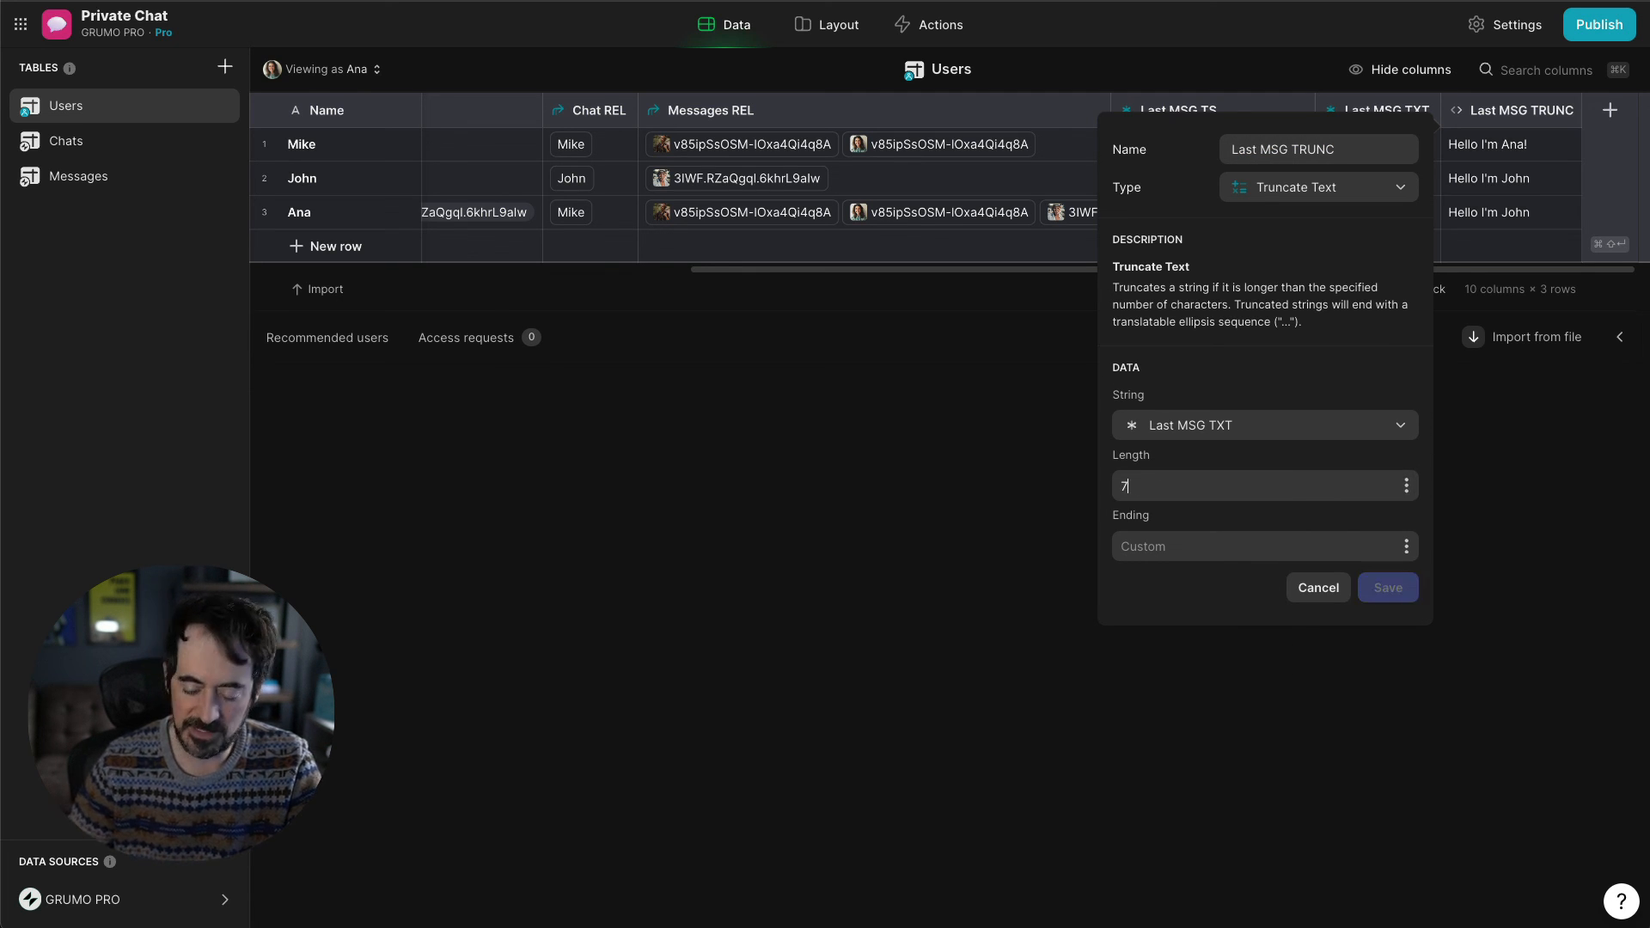
left_click(1211, 545)
type("..")
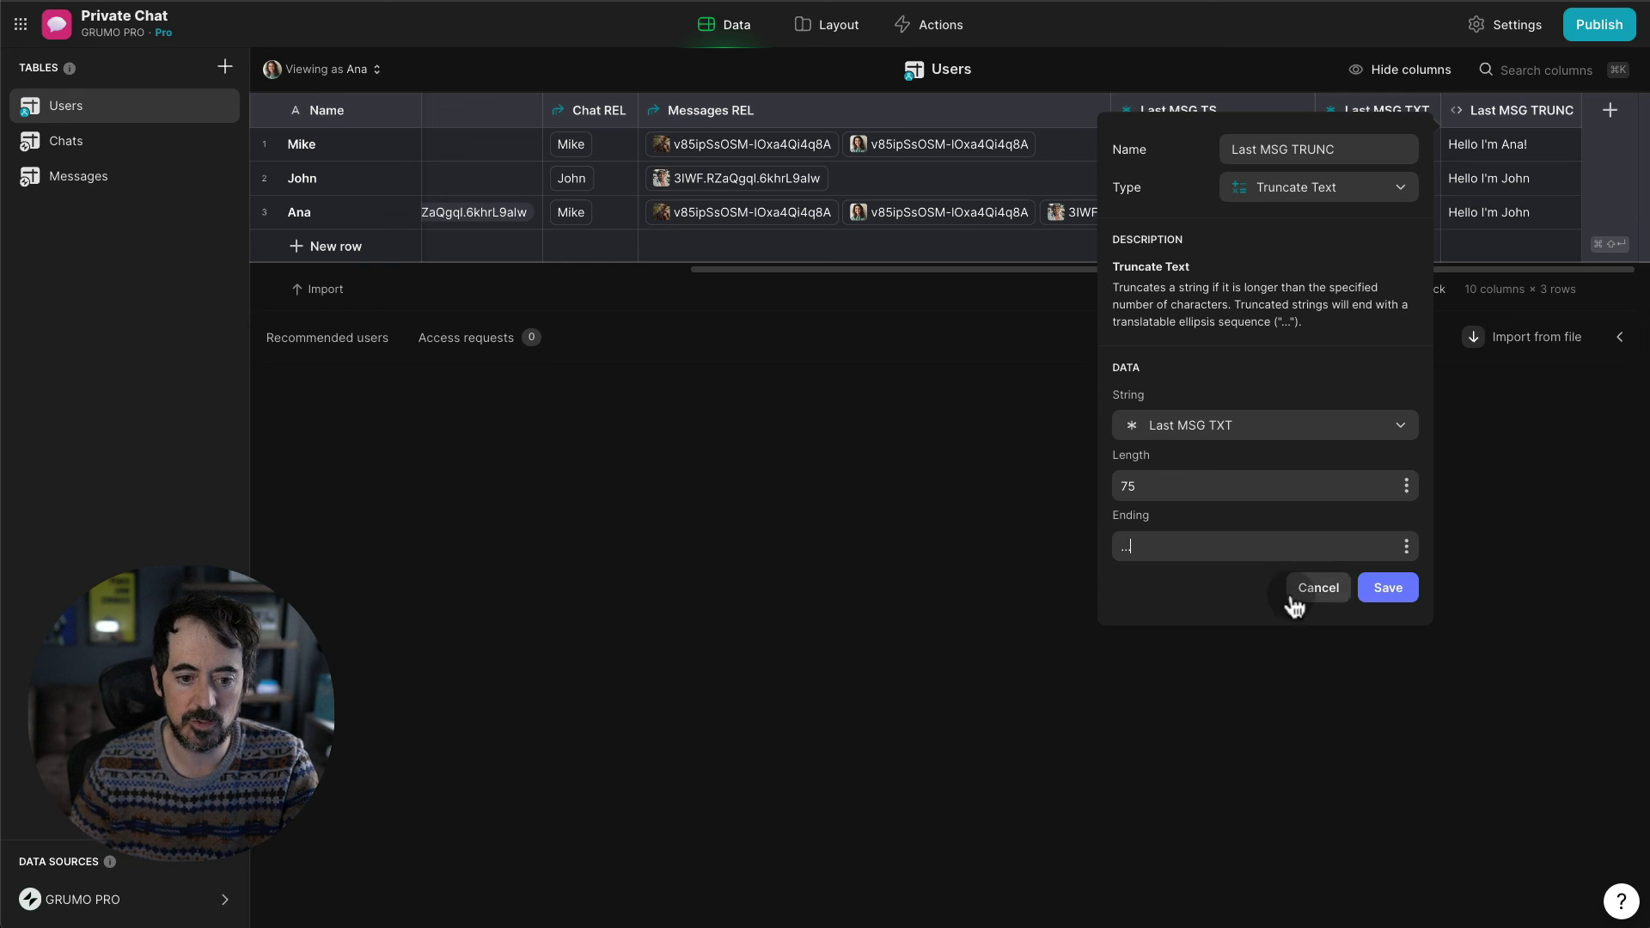
left_click(1389, 591)
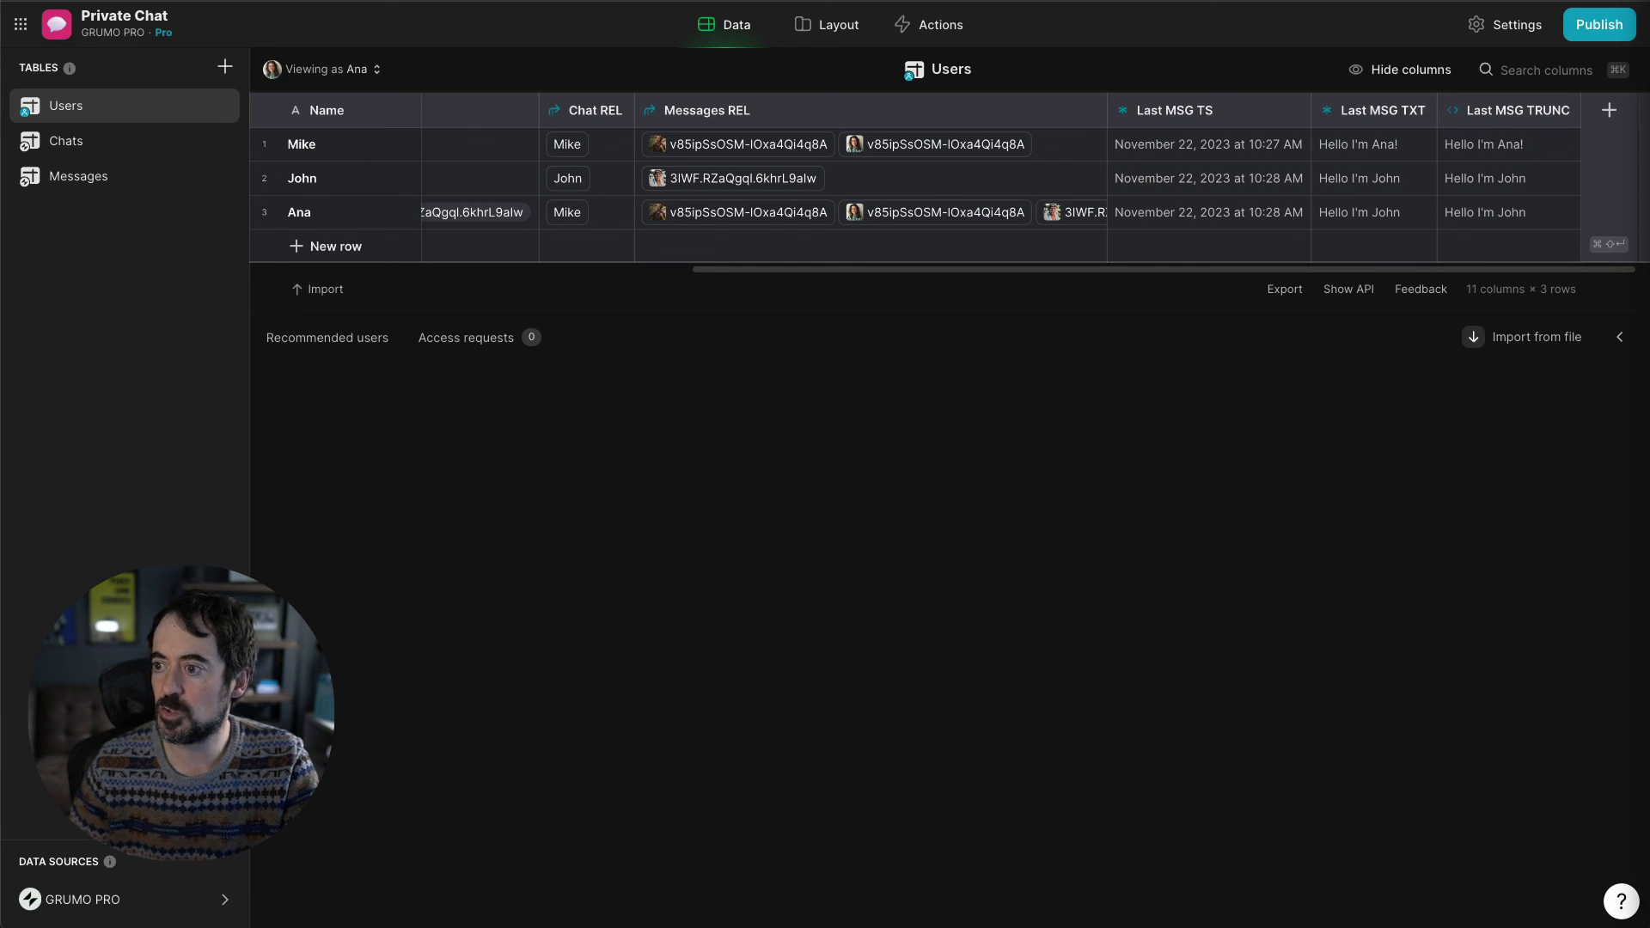
- Add a column named "Last MSG META" of type Template to the Users table
left_click(1610, 110)
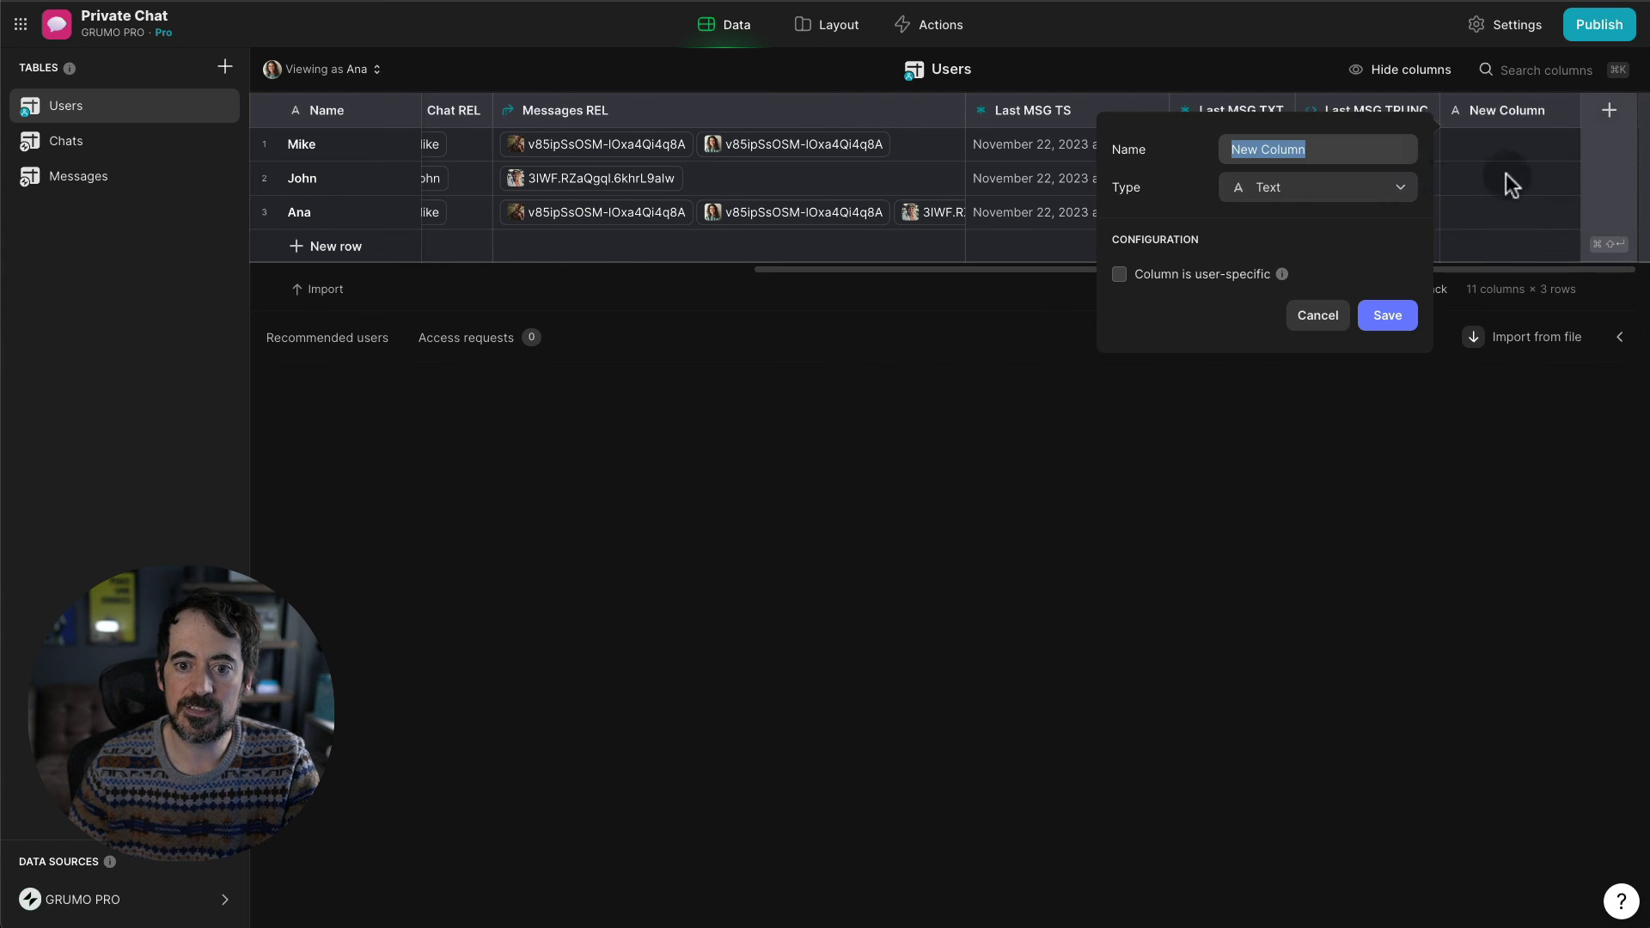
double_click(1314, 148)
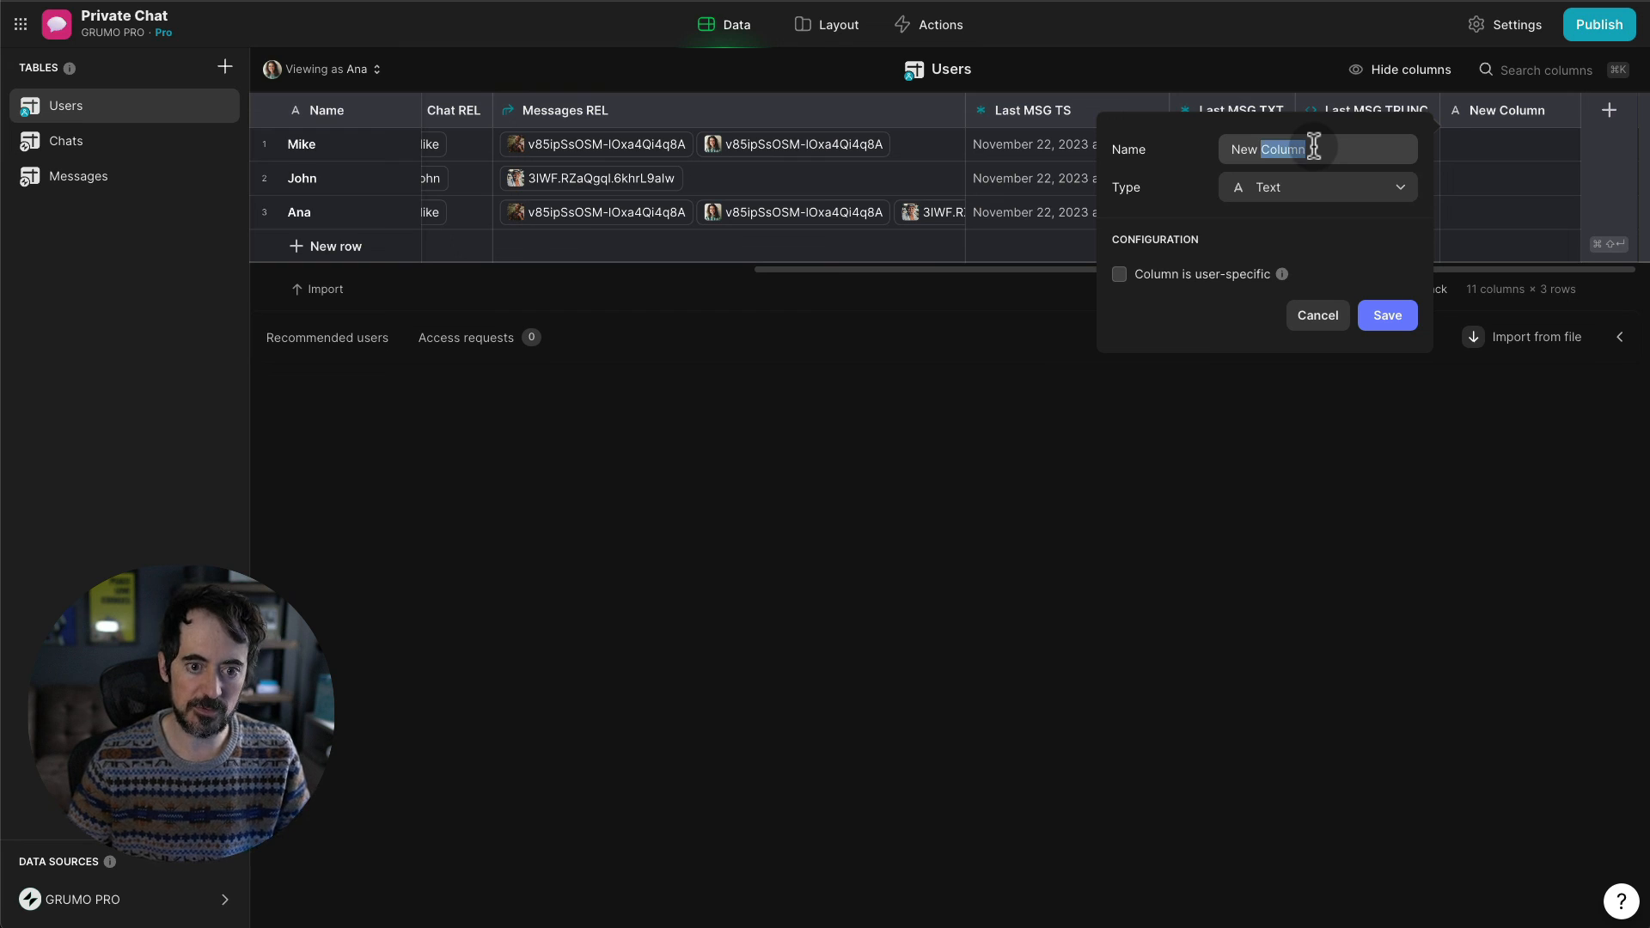
triple_click(1313, 147)
type("Last MSG META")
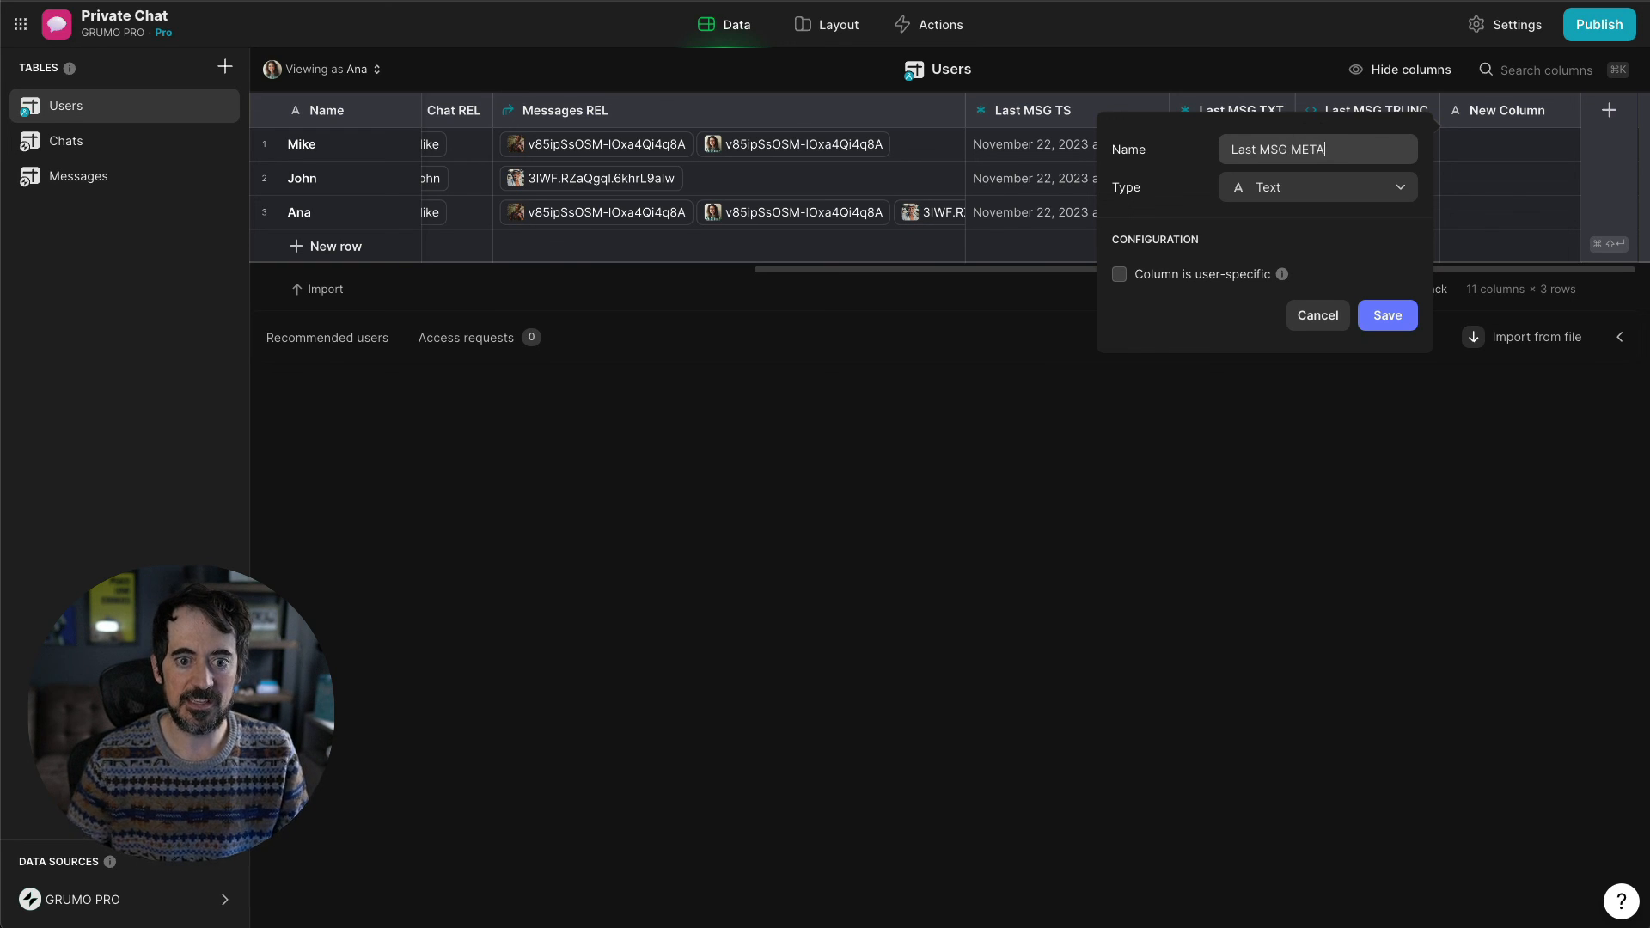
left_click(1249, 188)
type("tem")
key("Return")
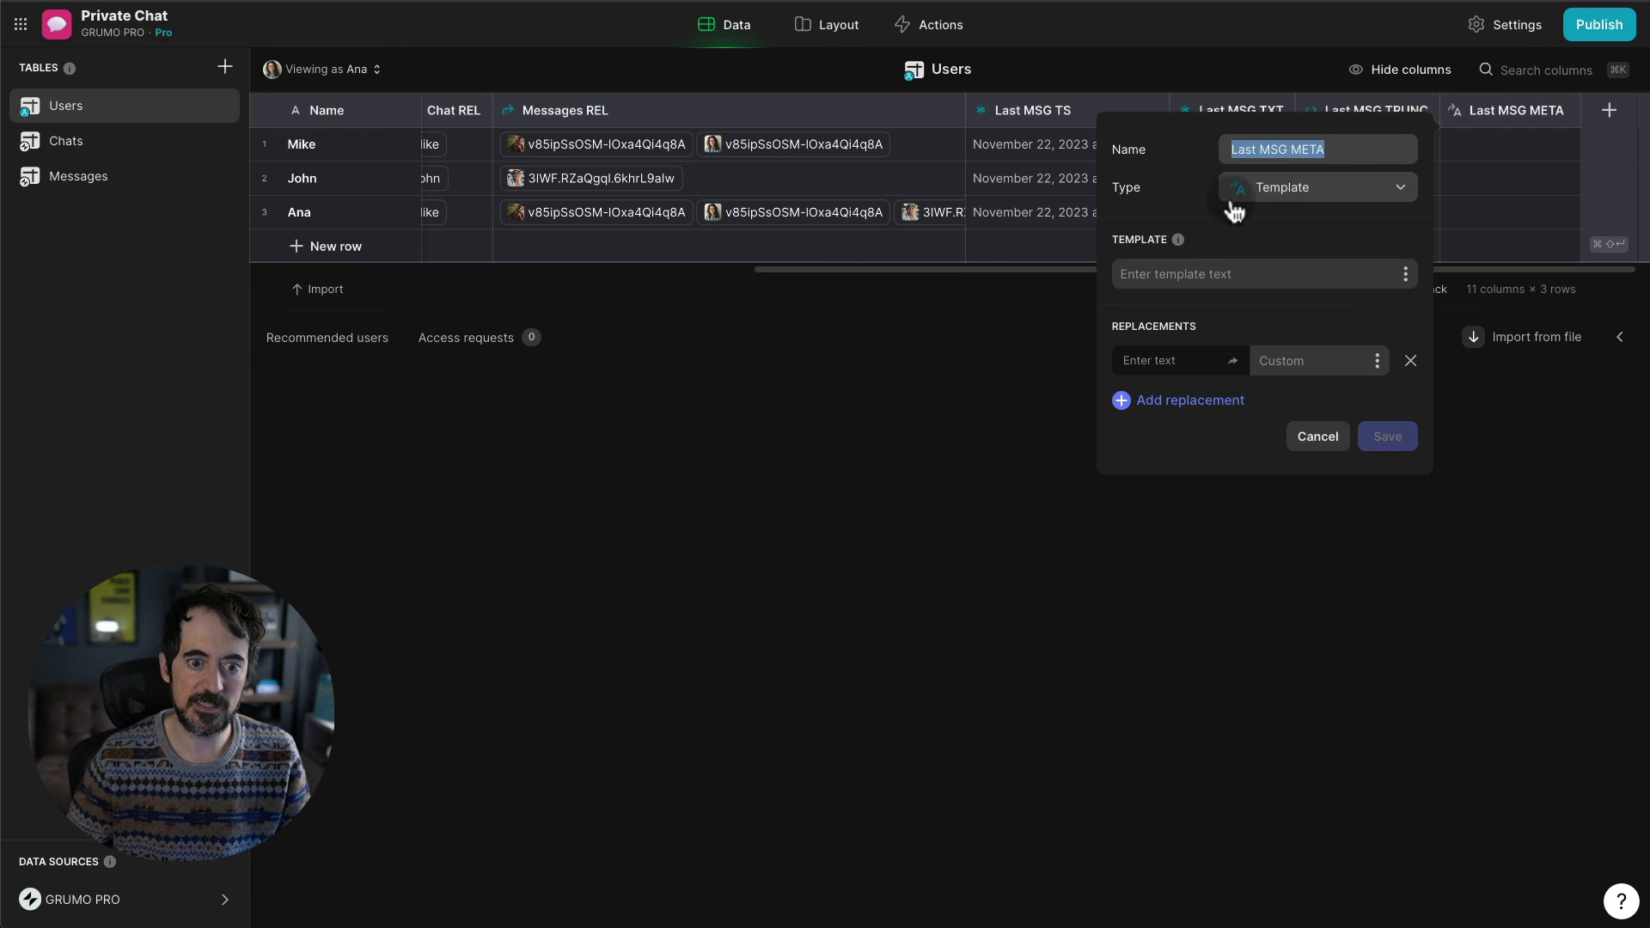
- Set the Last MSG META template text to a speech balloon emoji followed by the placeholder X
left_click(1144, 274)
key("ctrl+super+space")
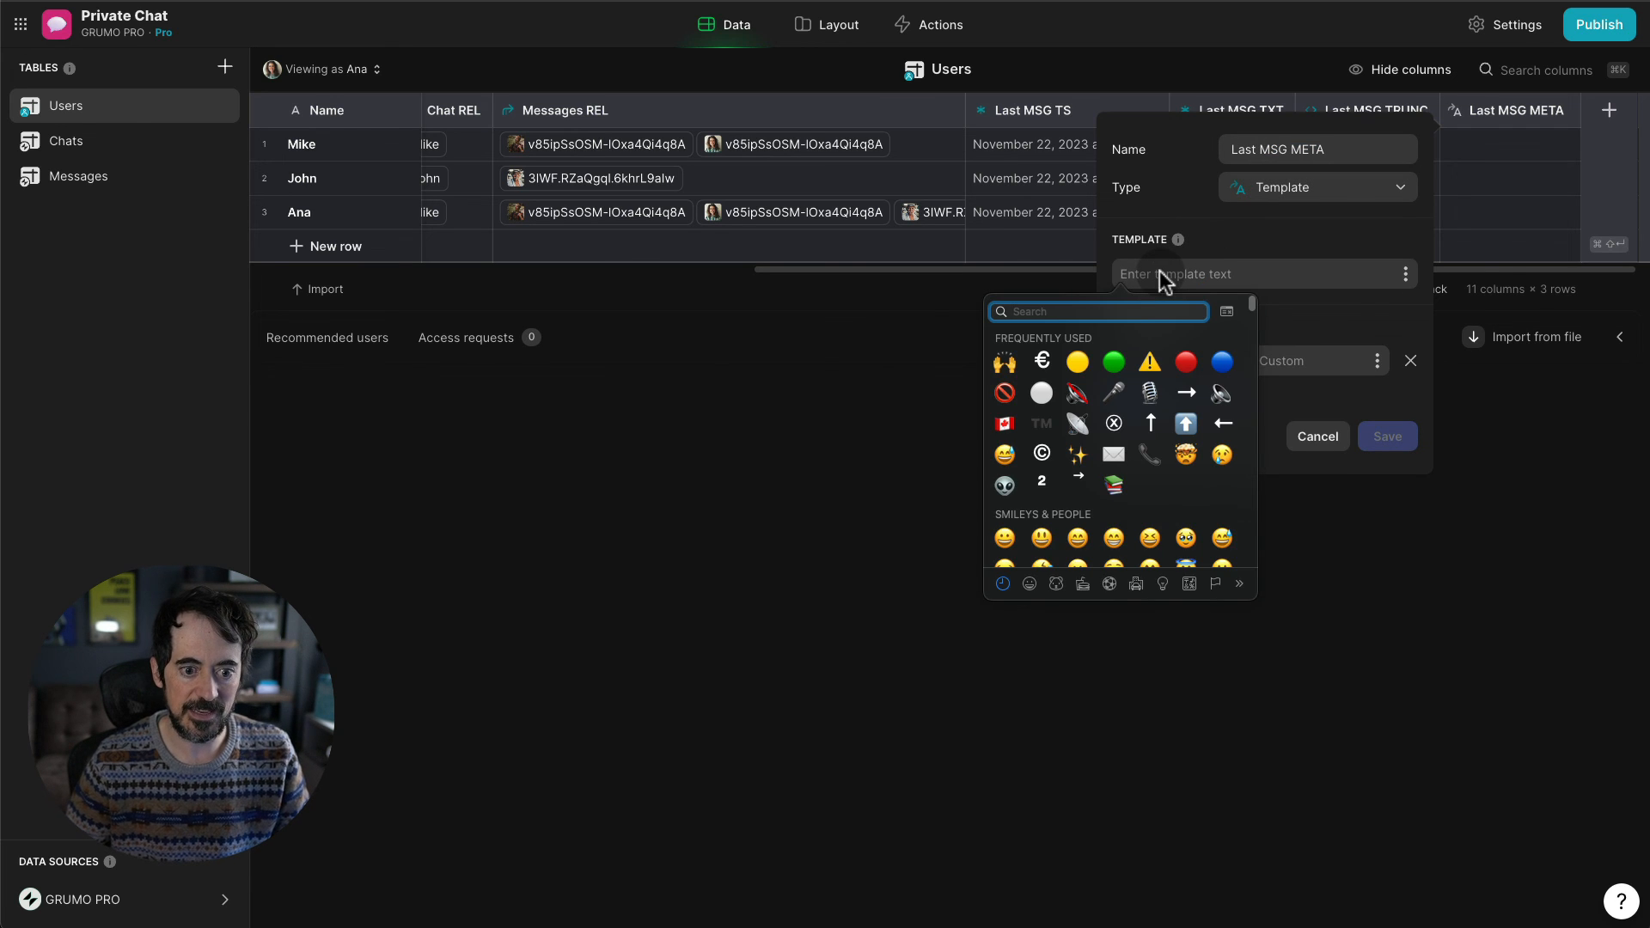
type("chat")
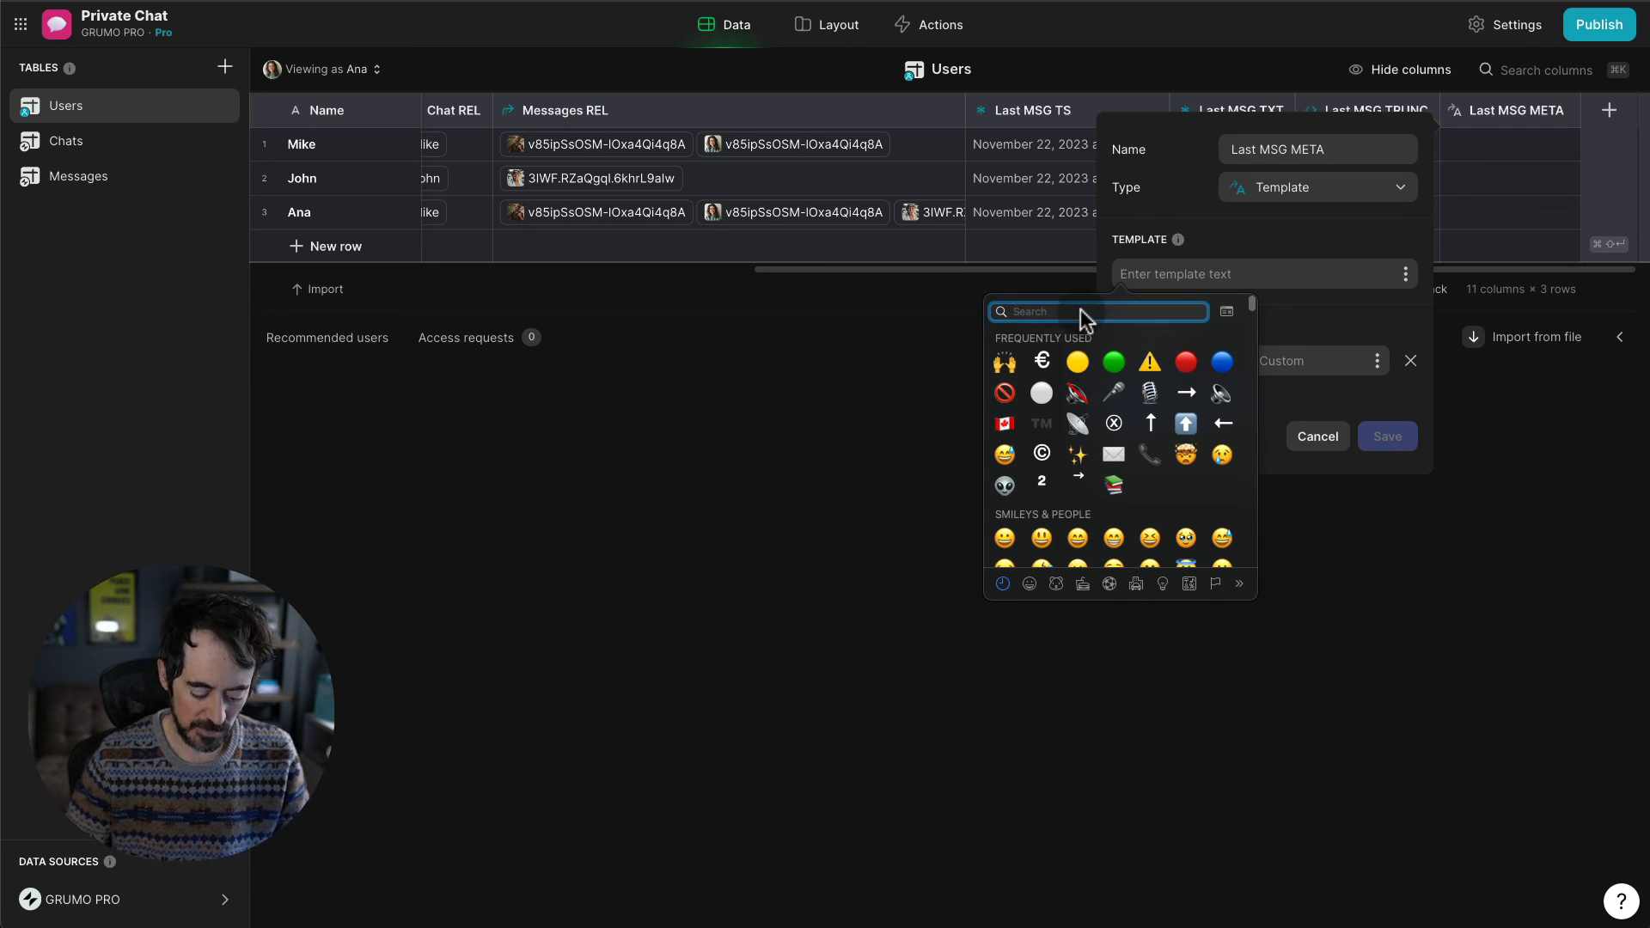
left_click(1006, 342)
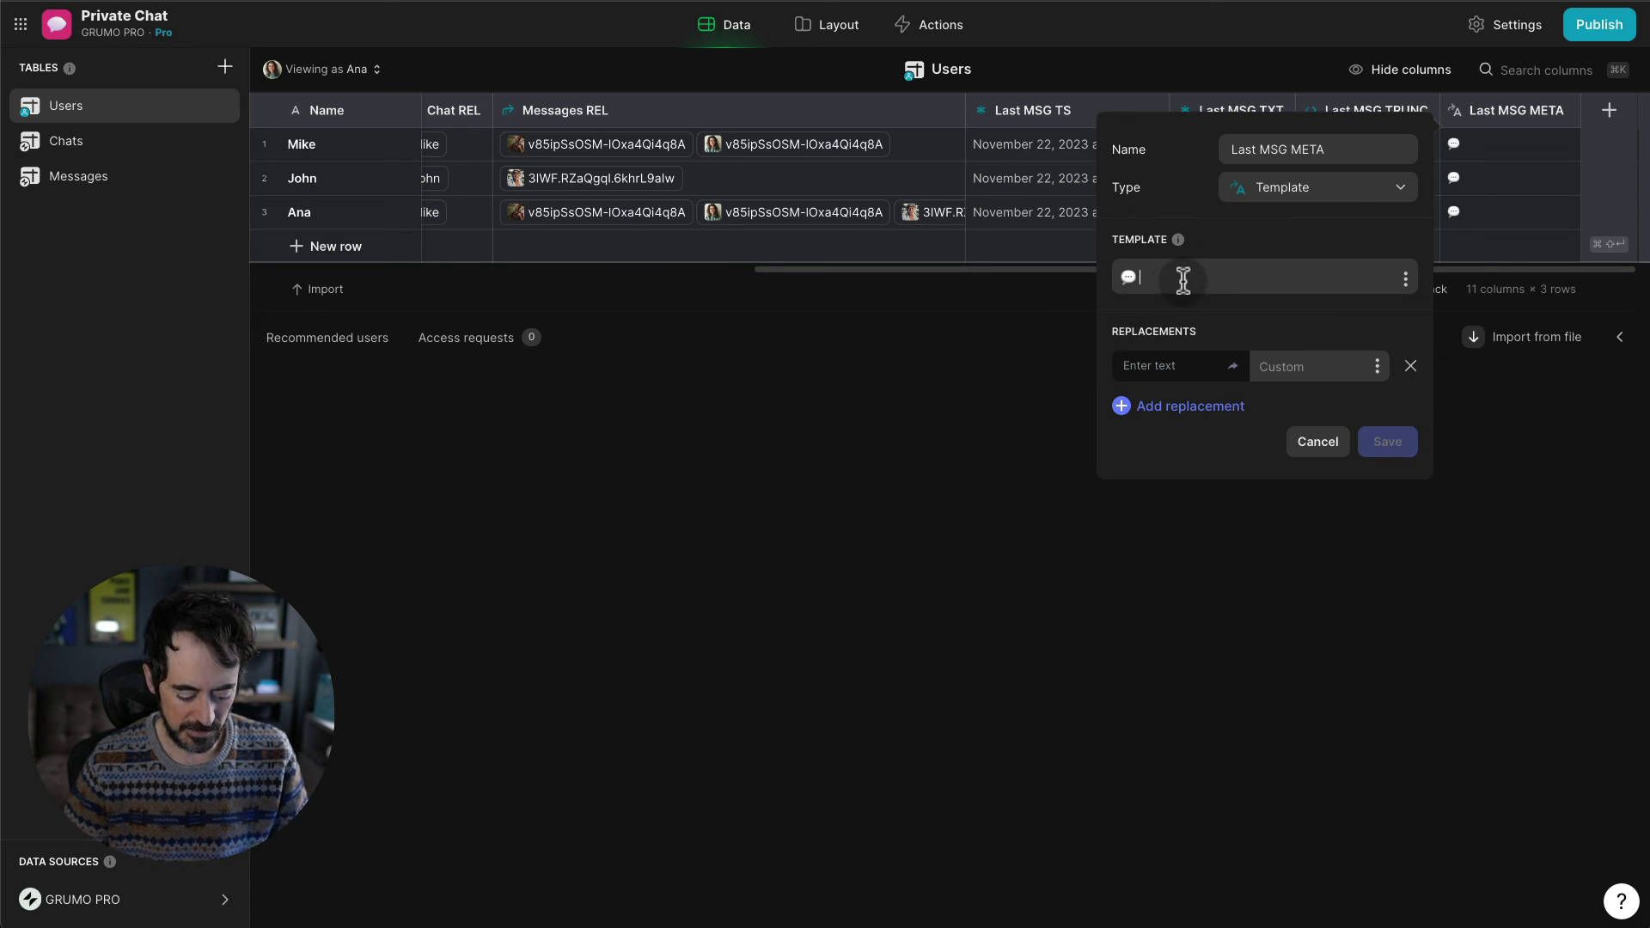
type("X")
- Replace the X placeholder in the template with the Last MSG TRUNC value, and save the column
left_click(1165, 366)
type("X")
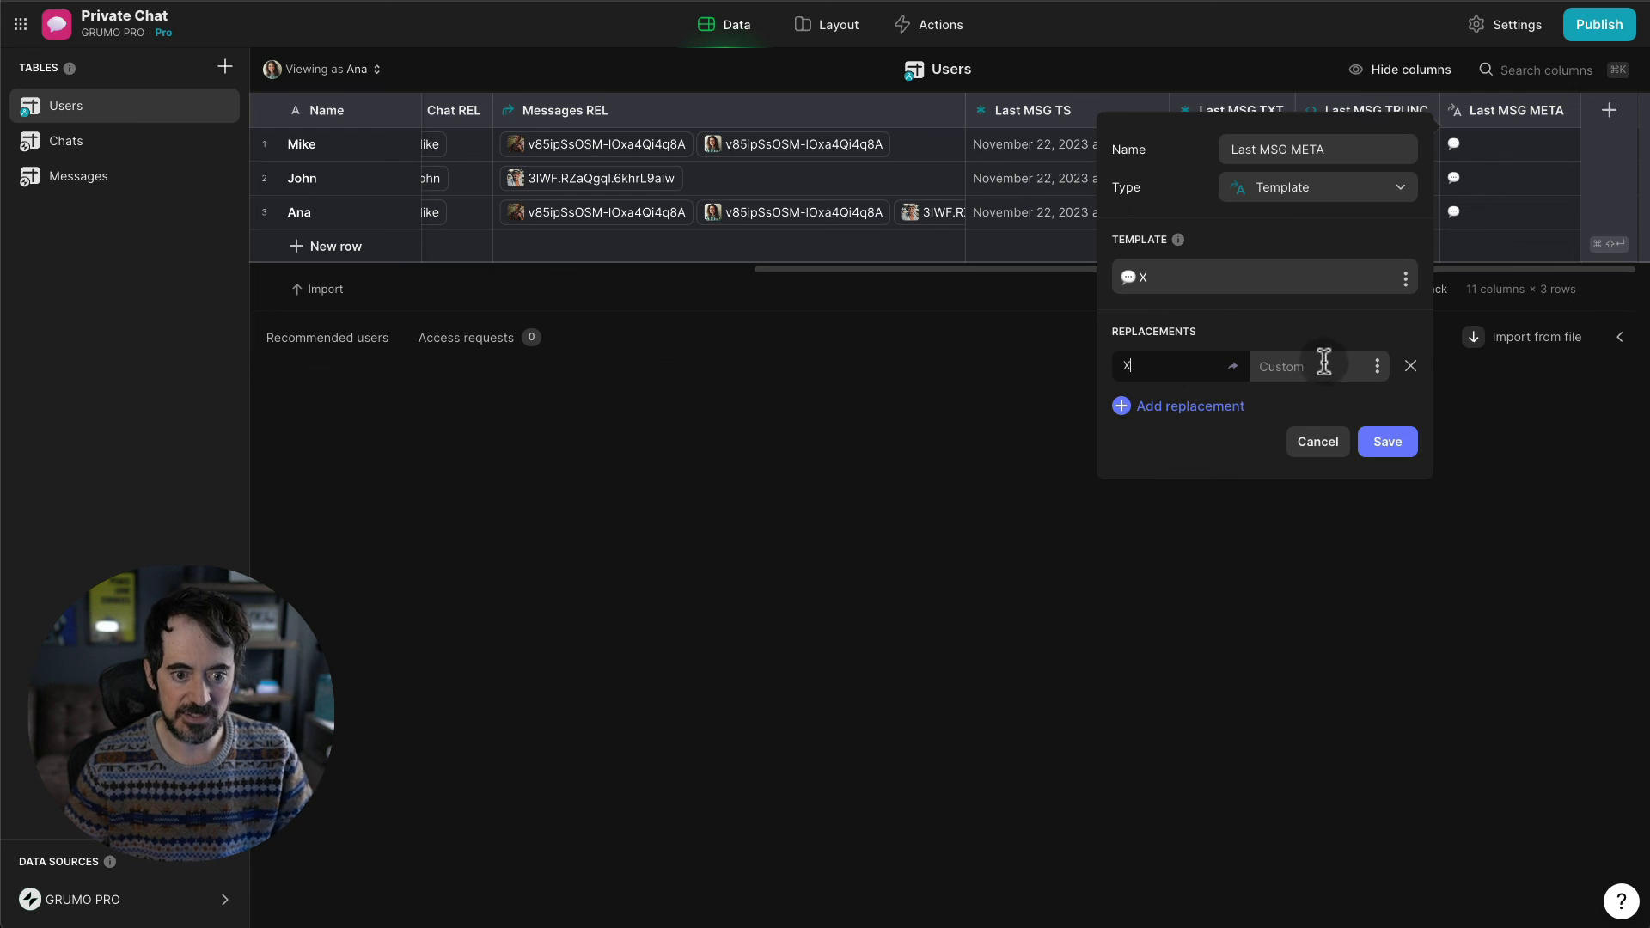
left_click(1377, 366)
left_click(1245, 808)
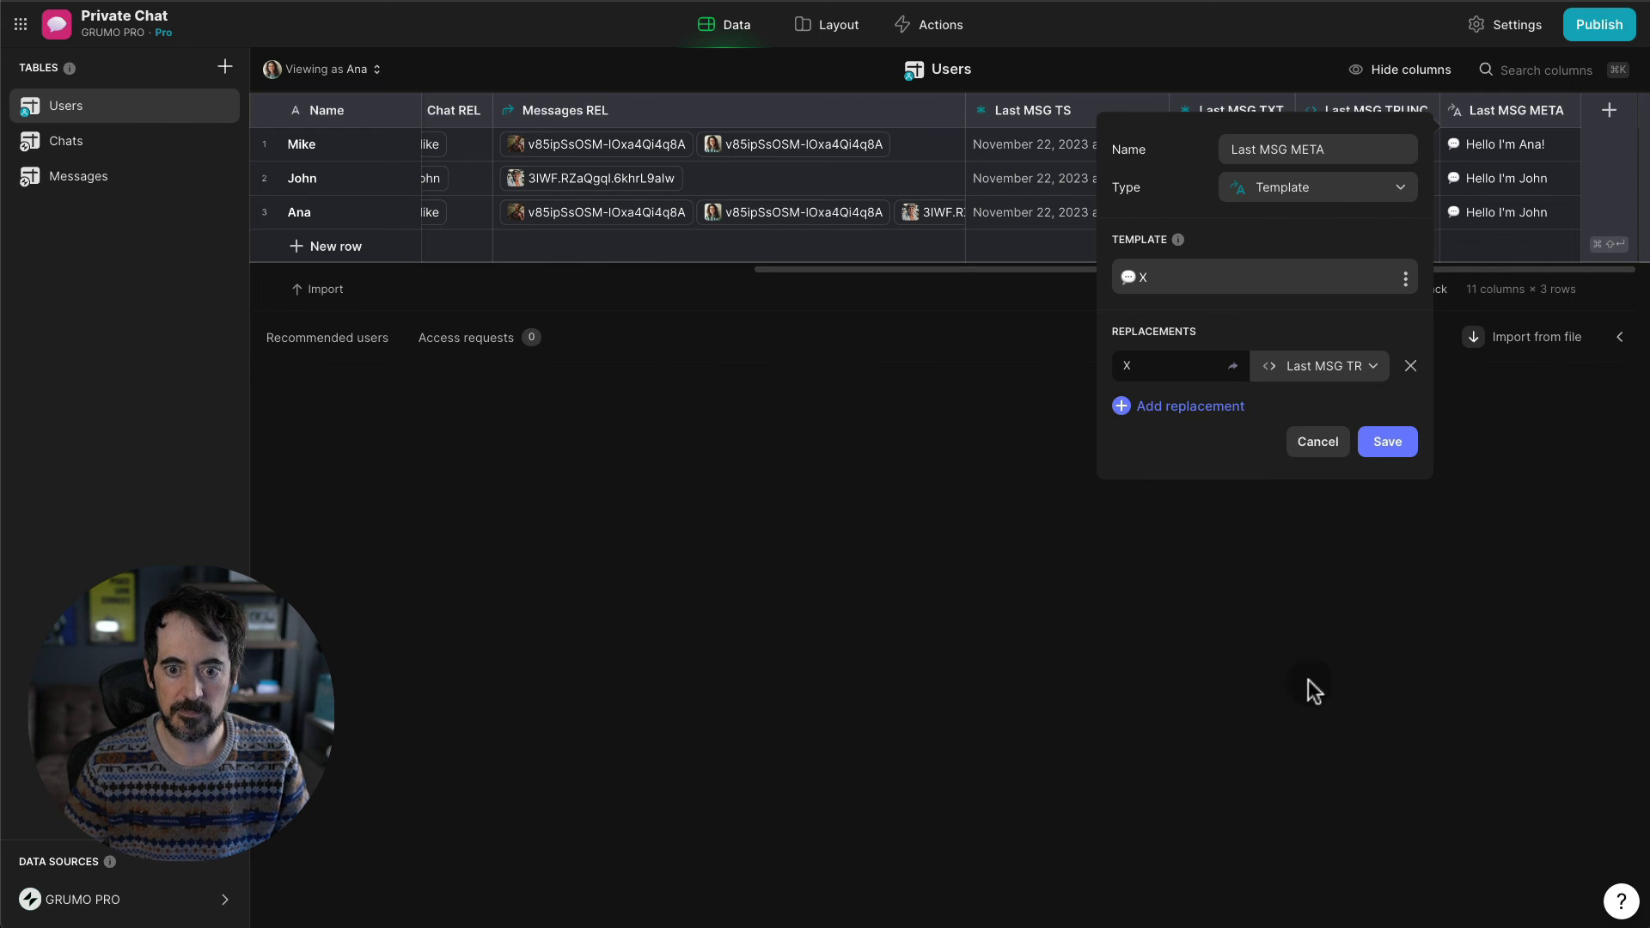
left_click(1403, 449)
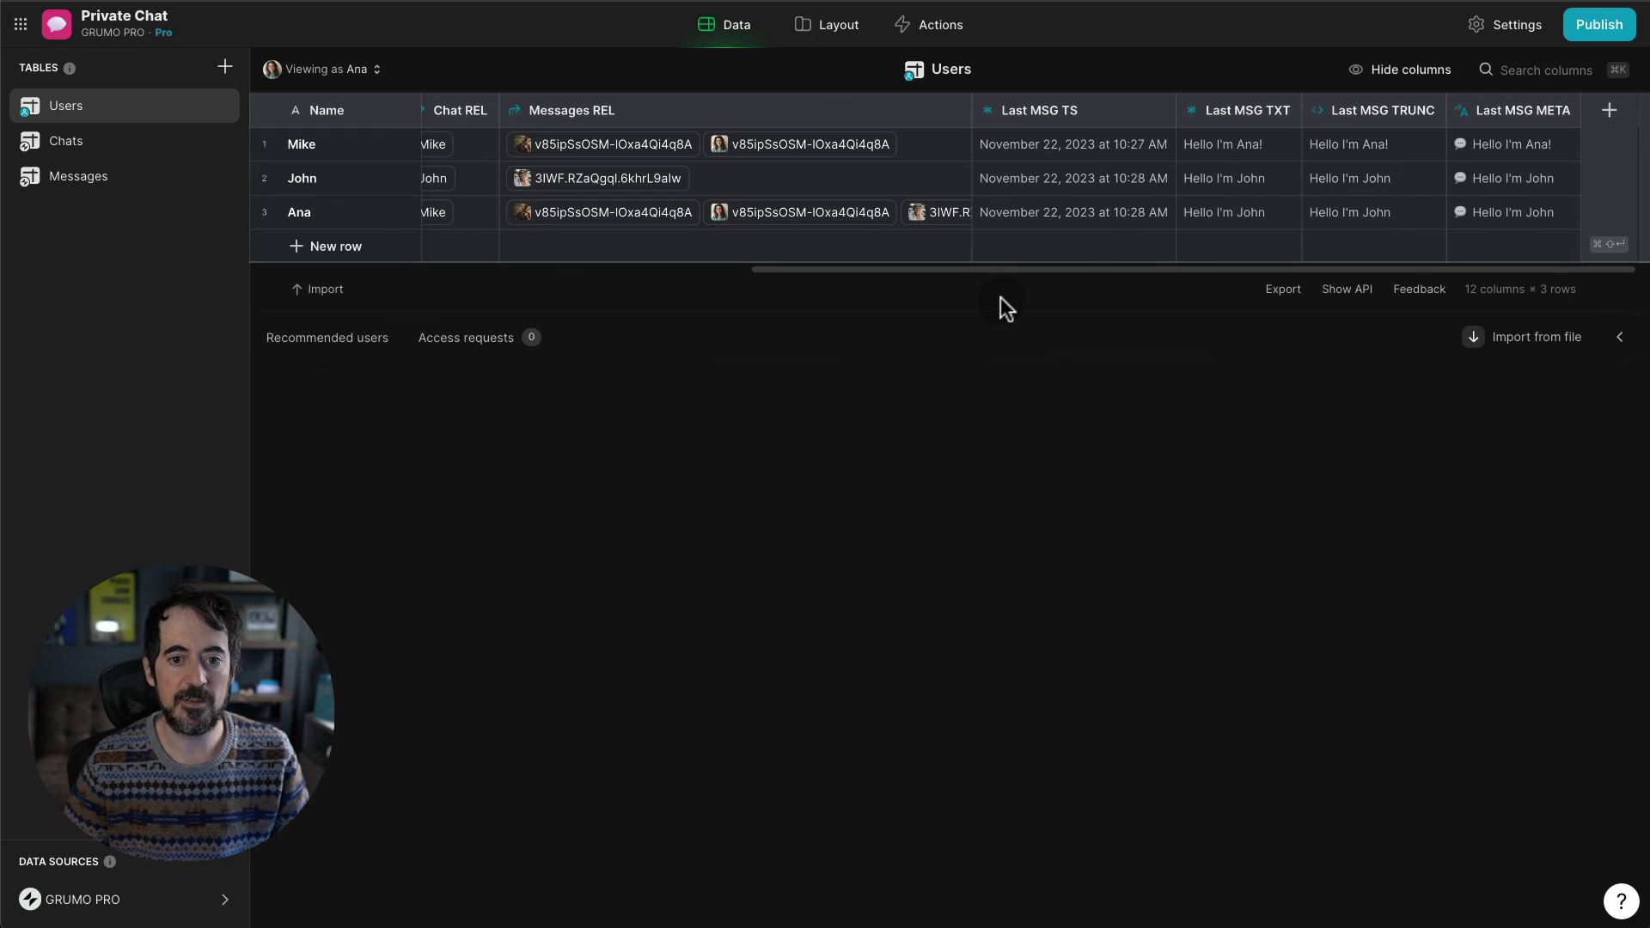
- Set the description of the Users collection items in the app layout to Last MSG META
left_click(839, 31)
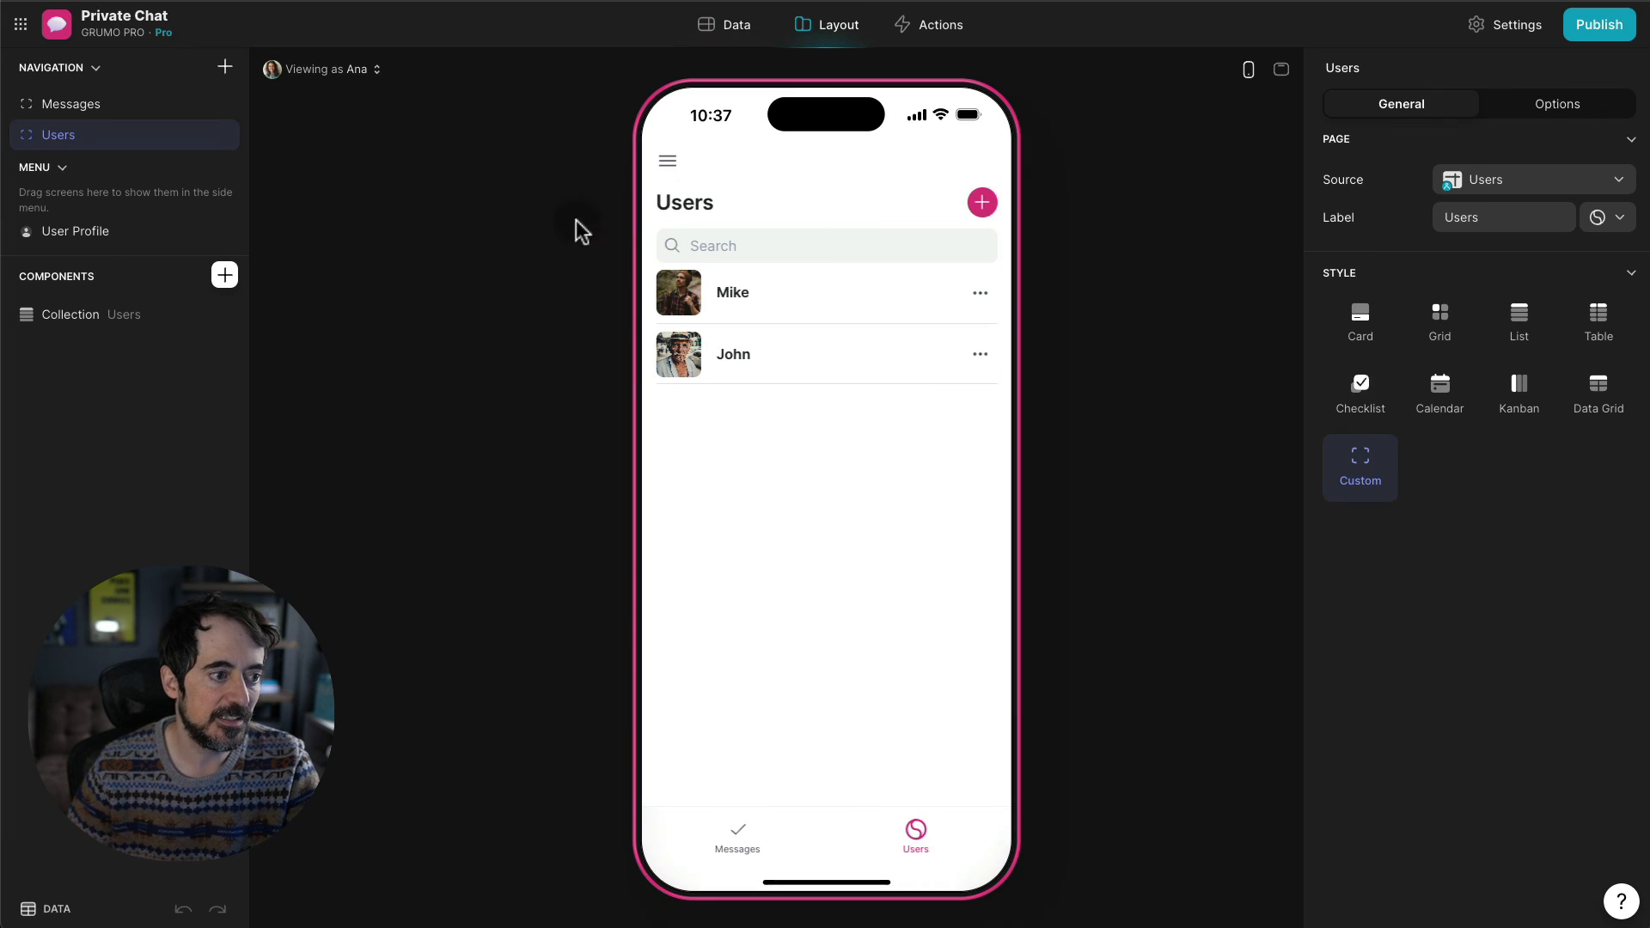
left_click(66, 320)
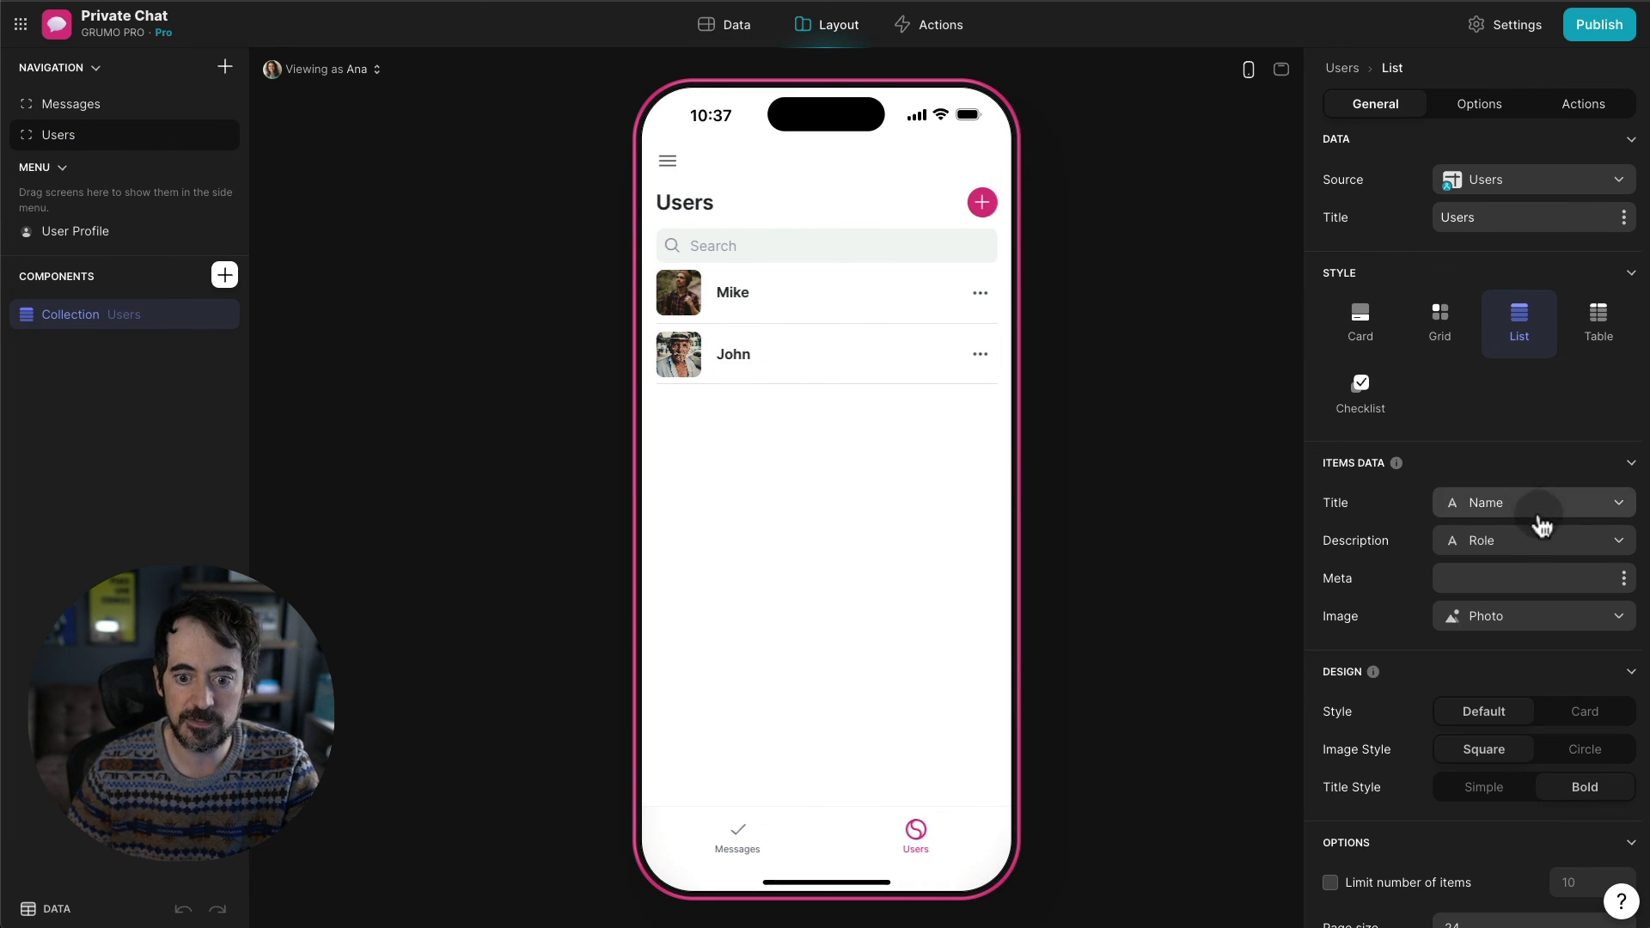
left_click(1560, 550)
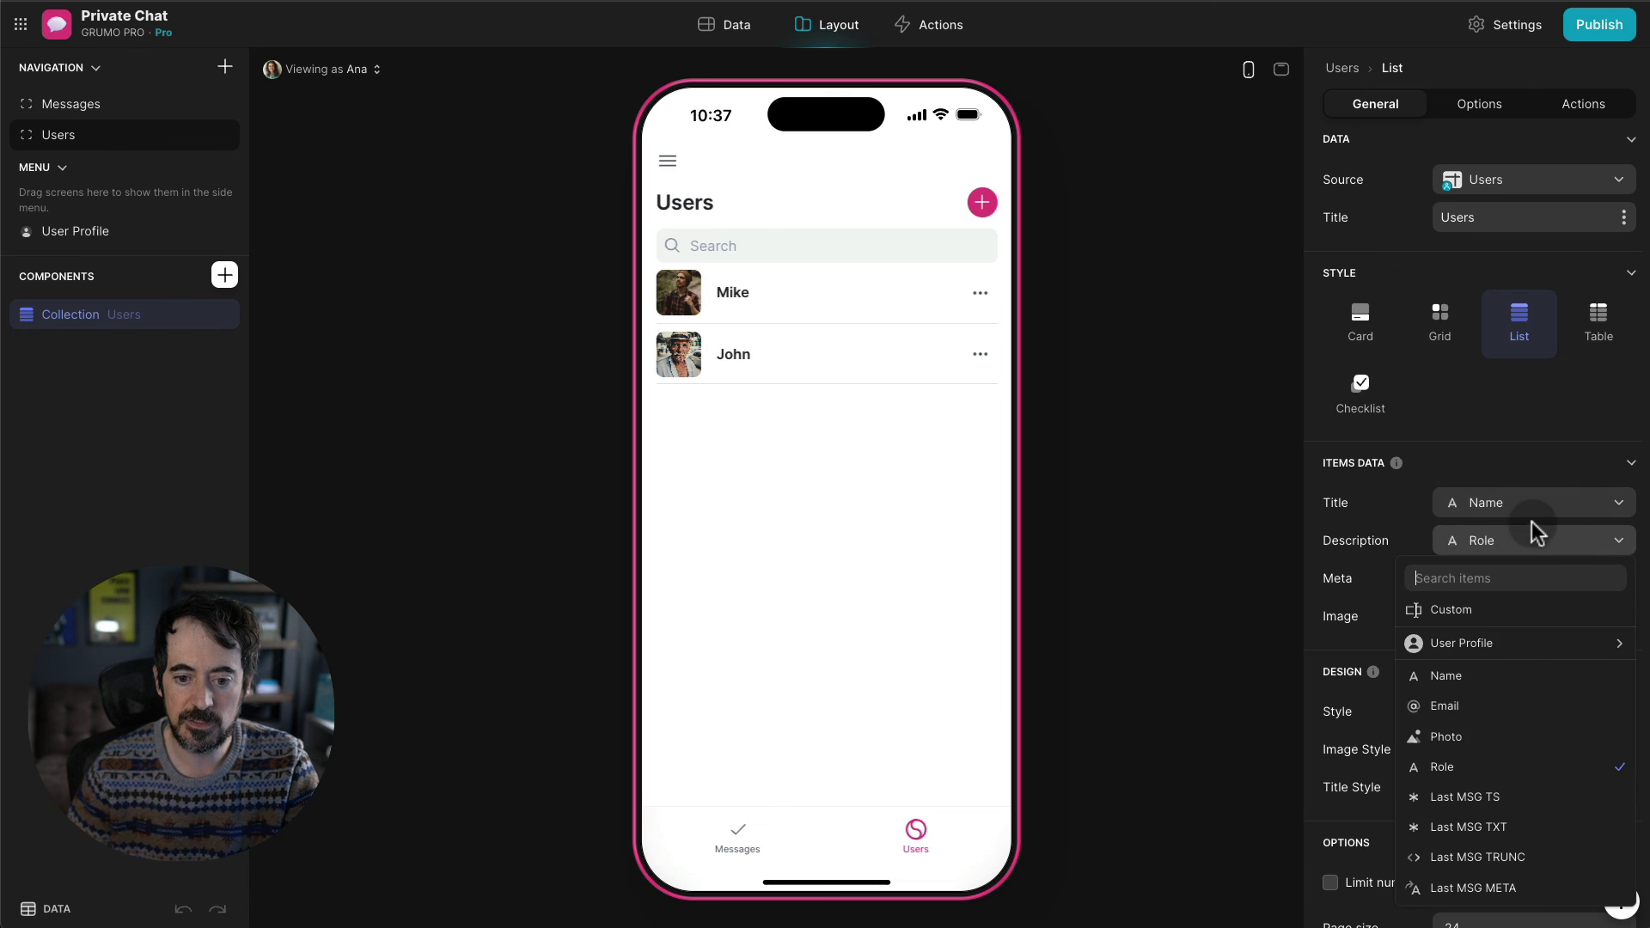
left_click(1528, 886)
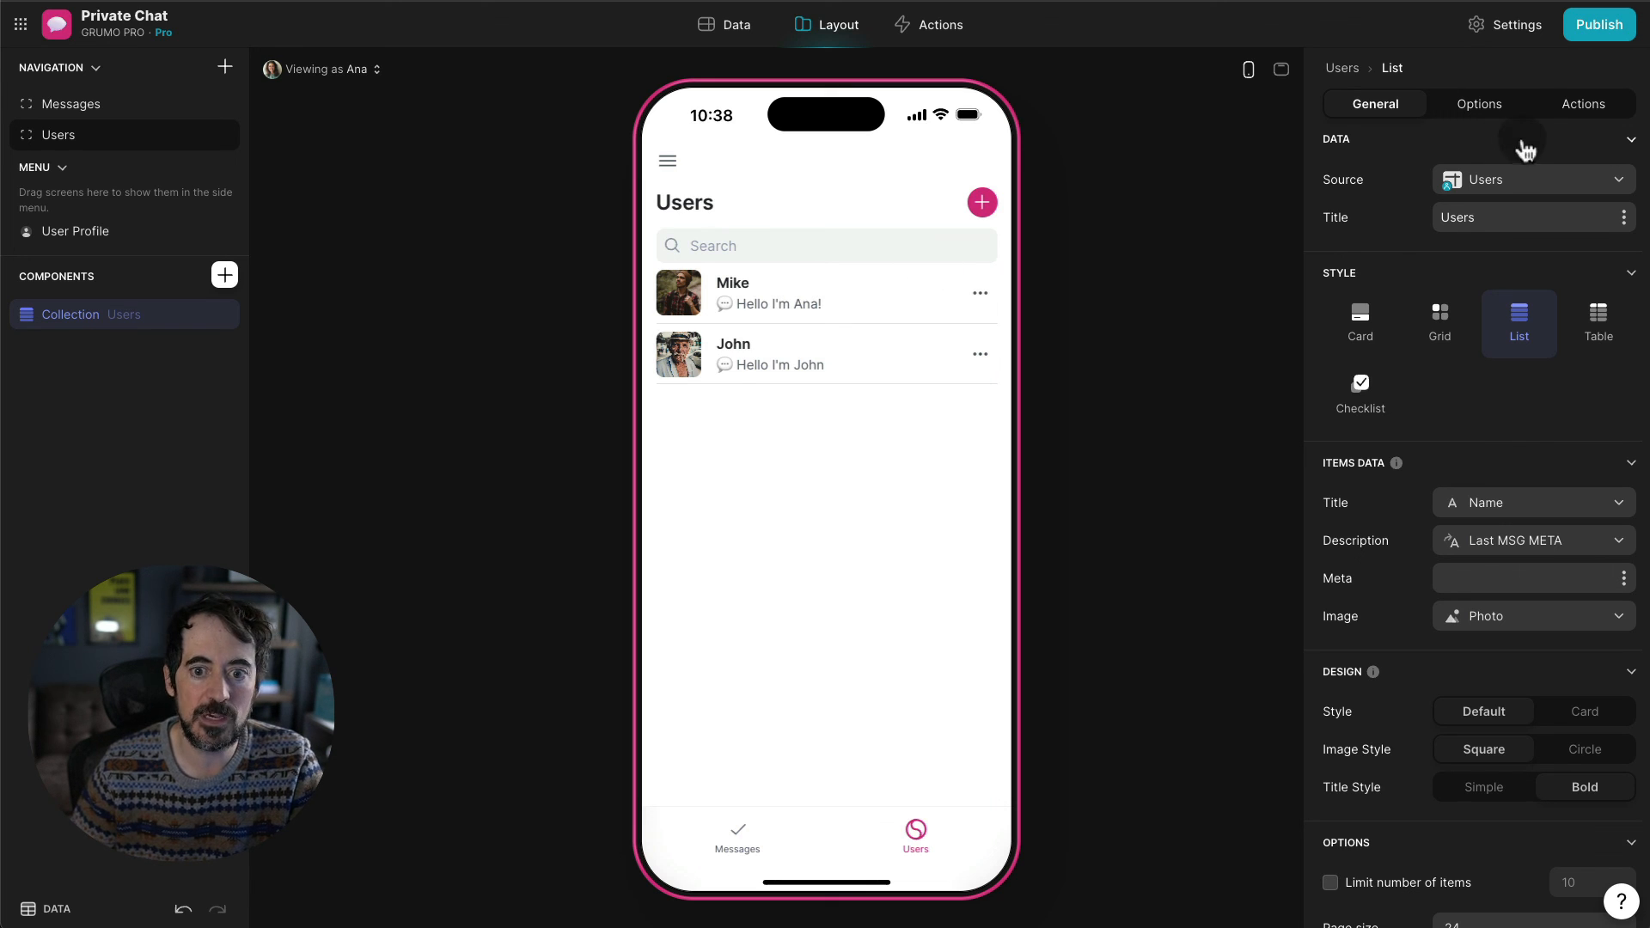
- Sort the Users collection by Last MSG TS in descending (Z to A) order
left_click(1479, 103)
left_click(1411, 378)
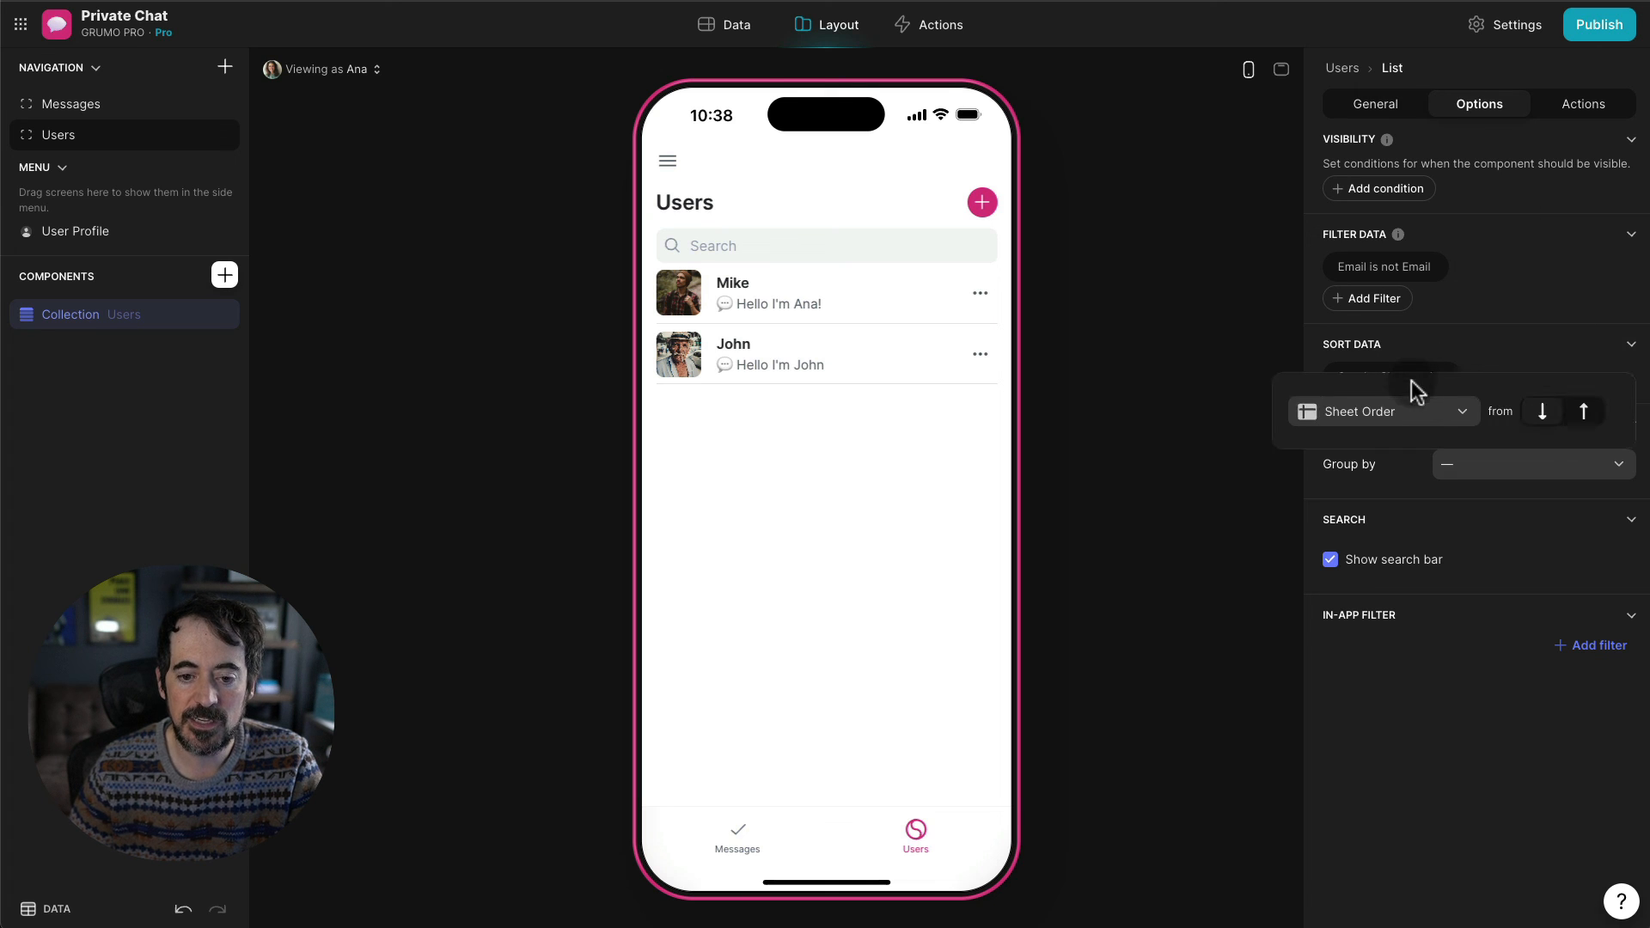
left_click(1431, 416)
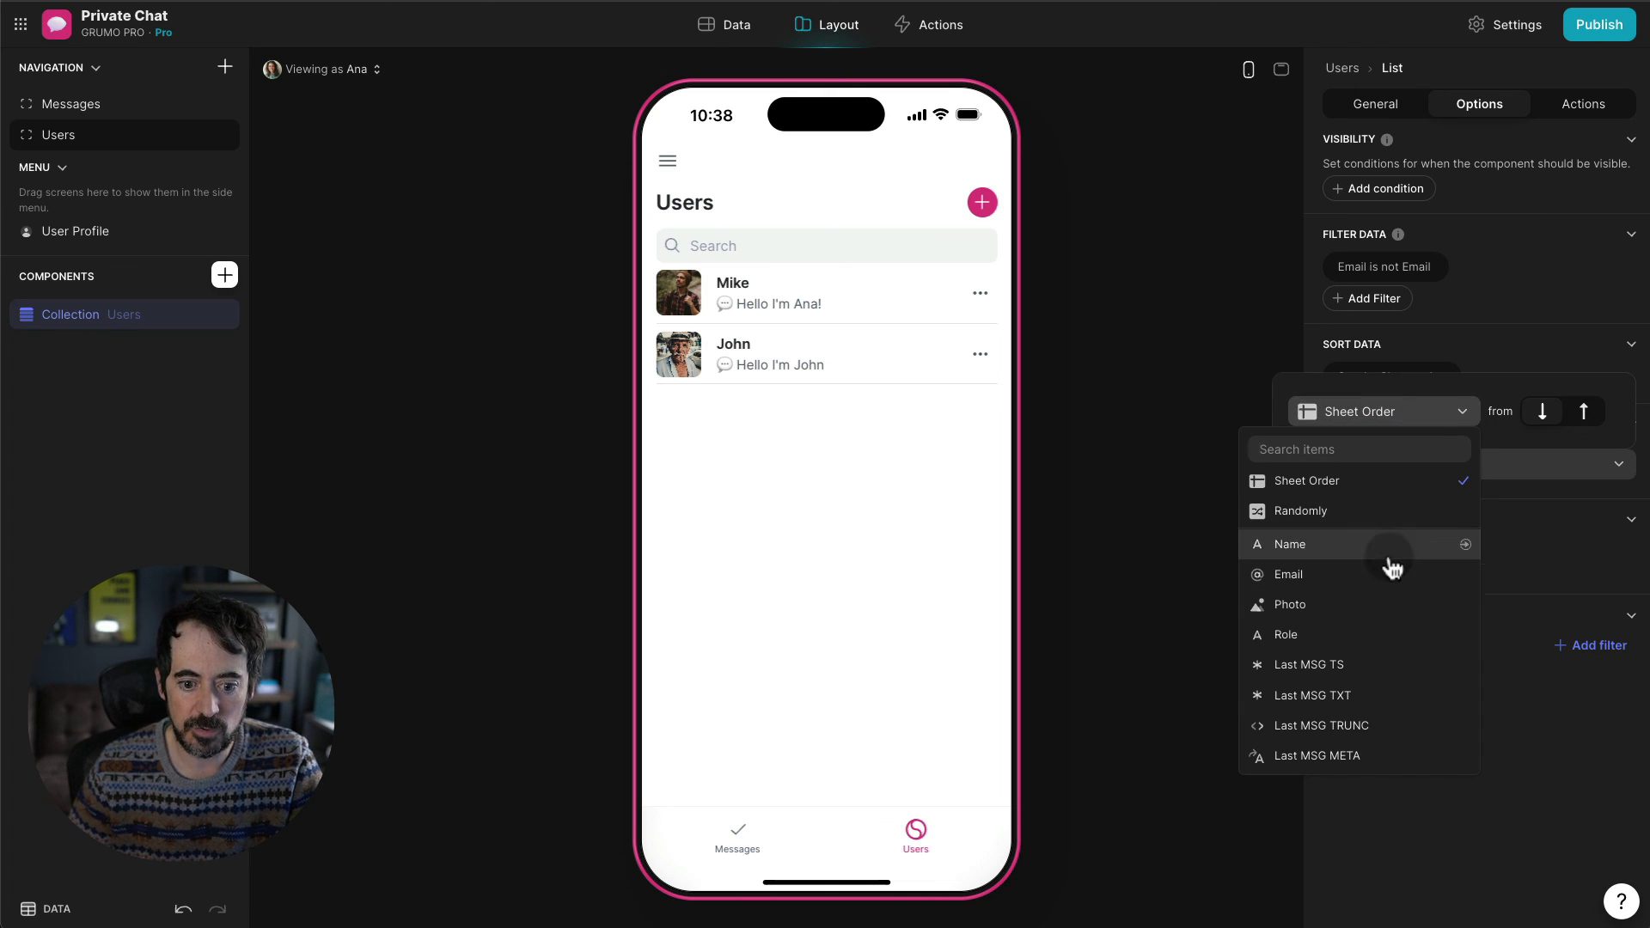
left_click(1352, 668)
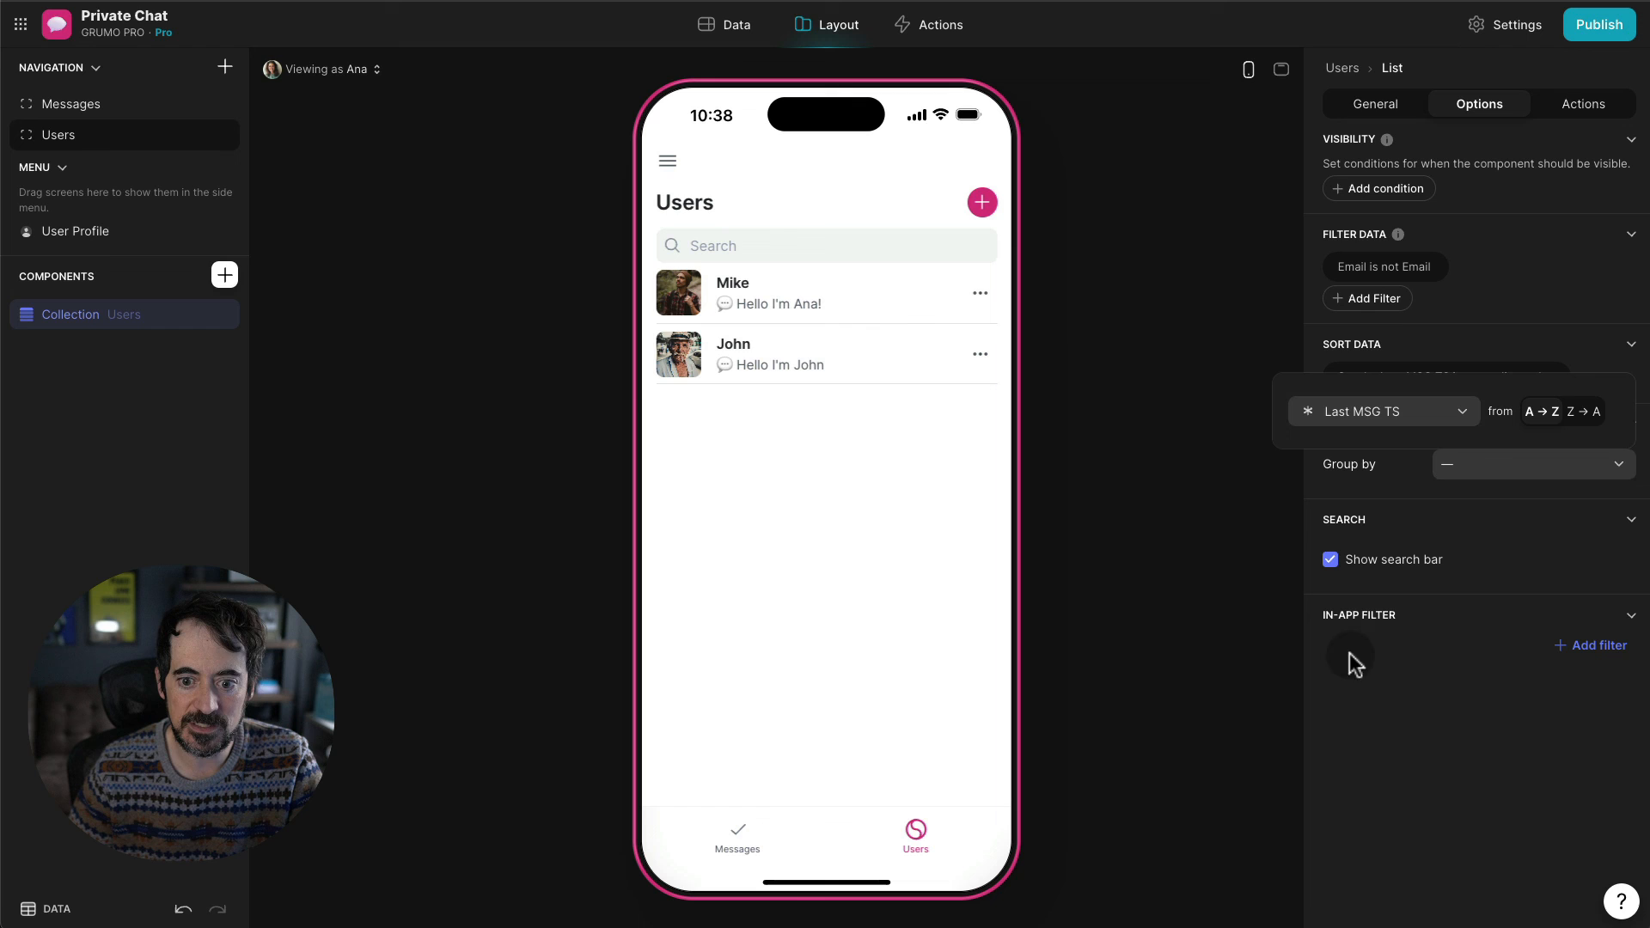
left_click(1592, 413)
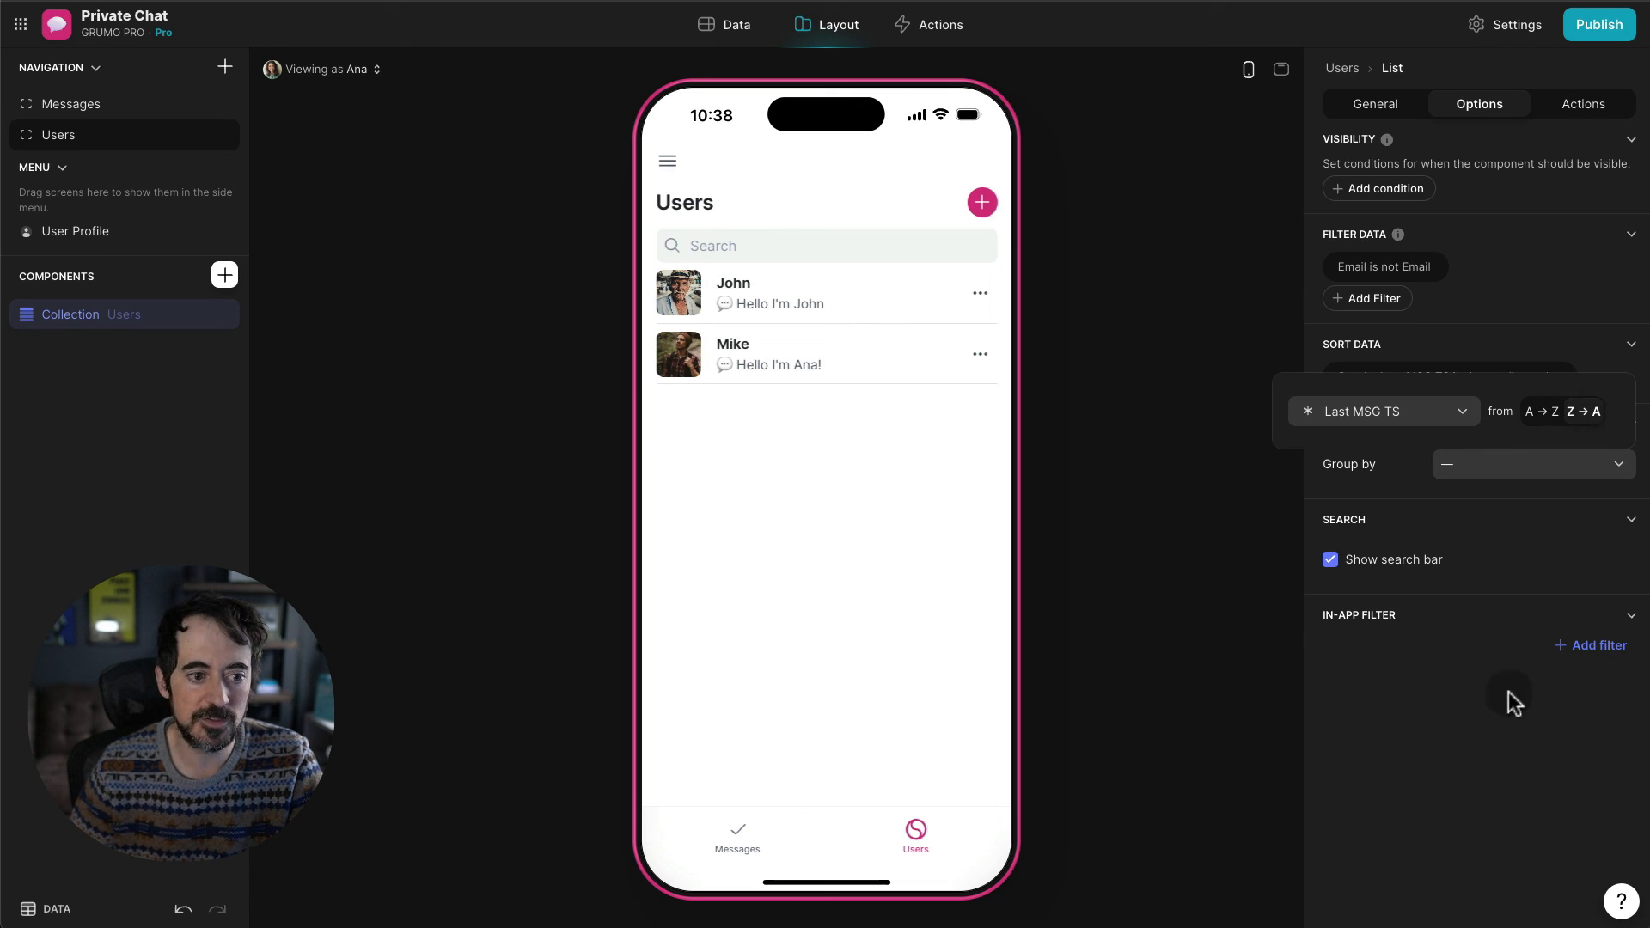
left_click(889, 527)
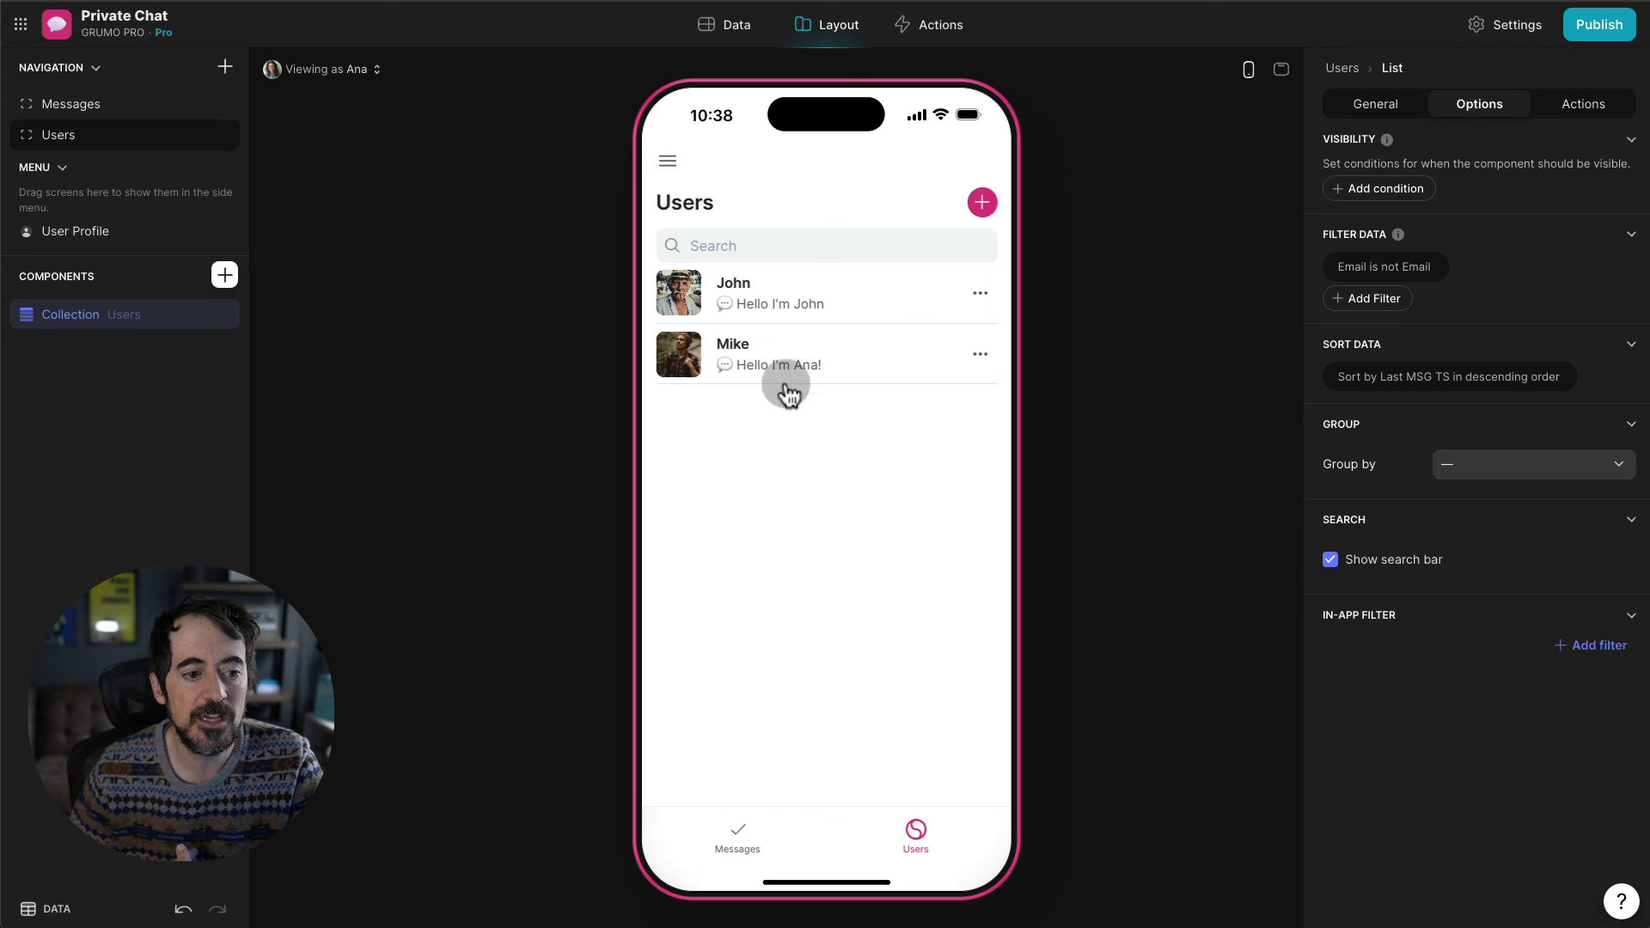
- Preview the app as the first user below Anyone, open the chat at the top of the list, and send a "Hi" greeting with the recipient's name
left_click(336, 76)
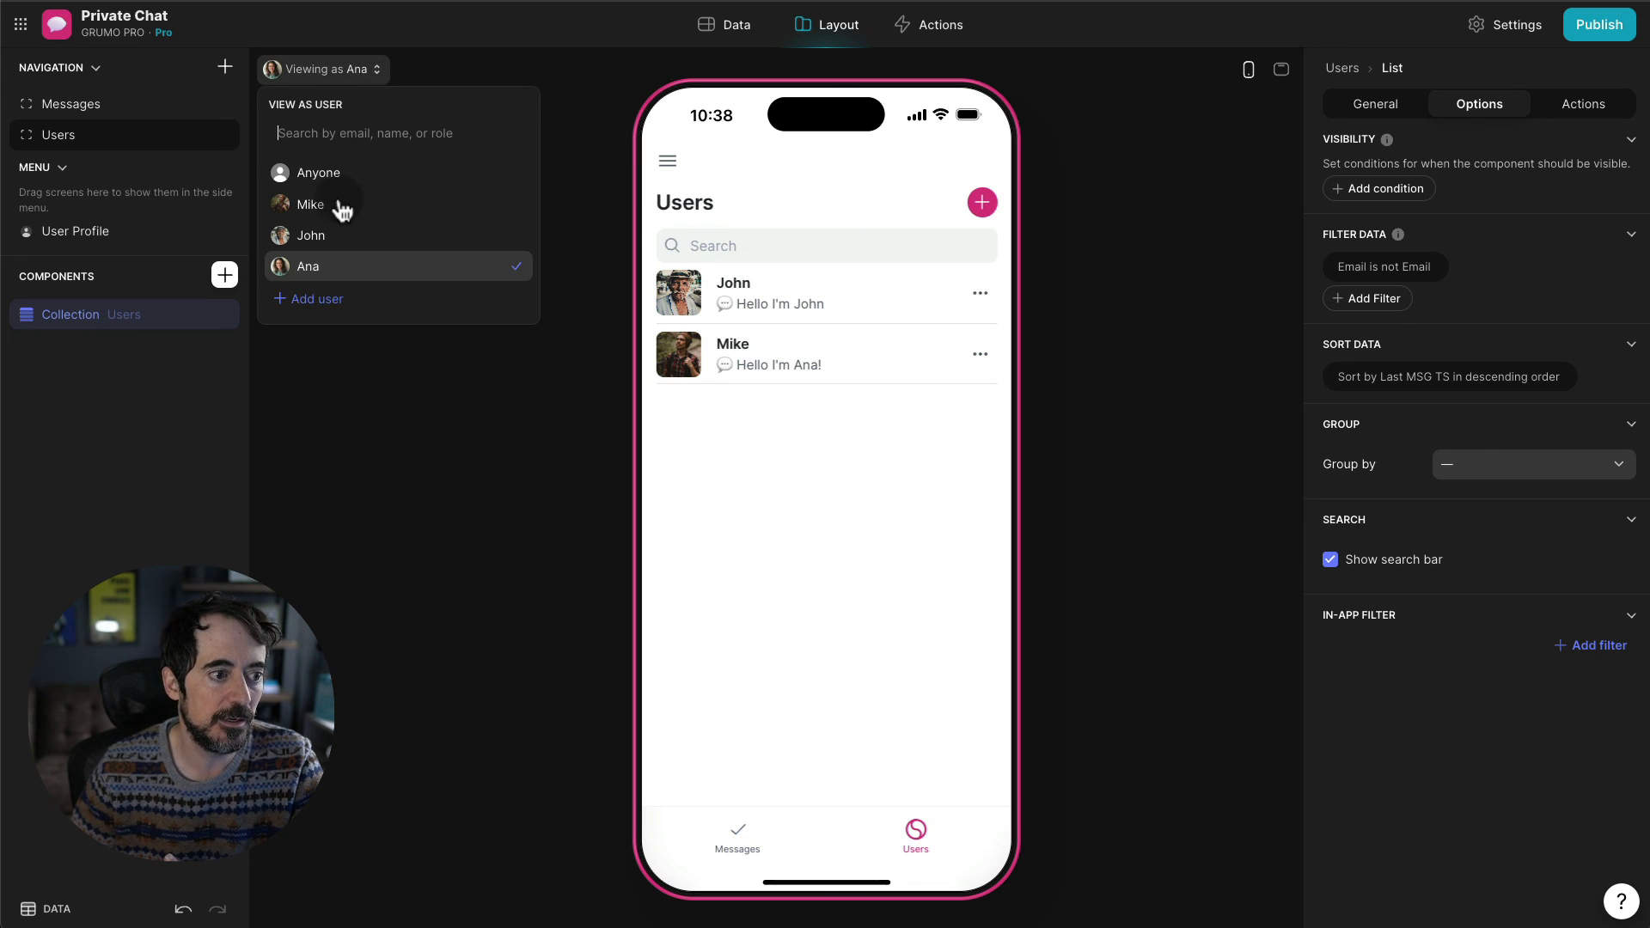
left_click(342, 209)
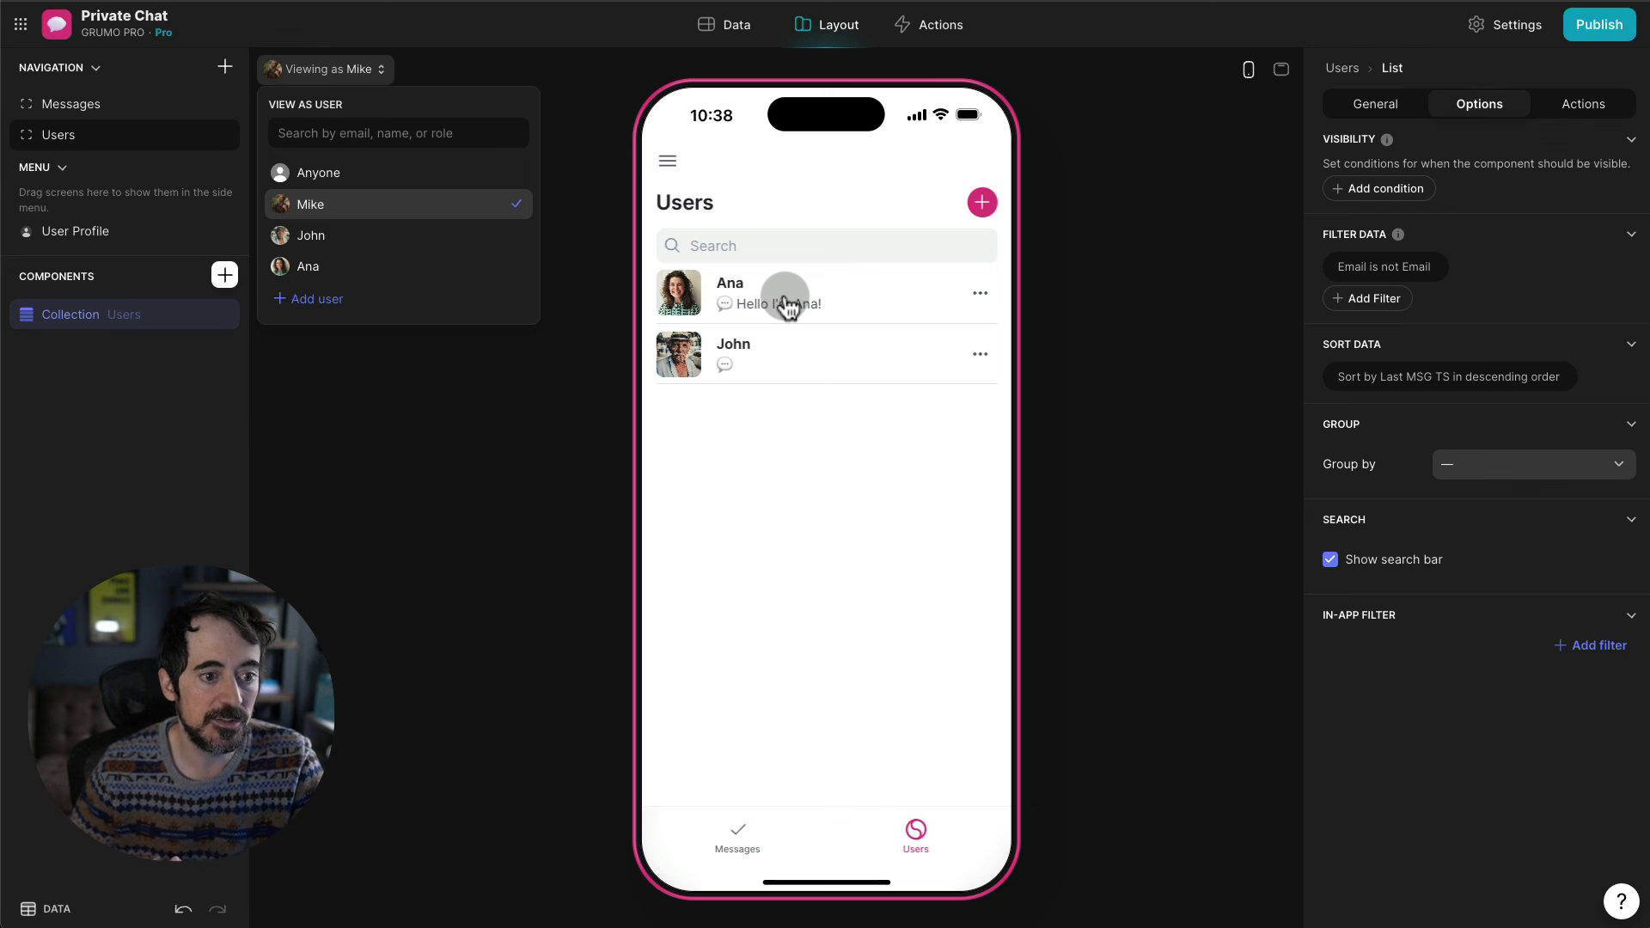
left_click(787, 306)
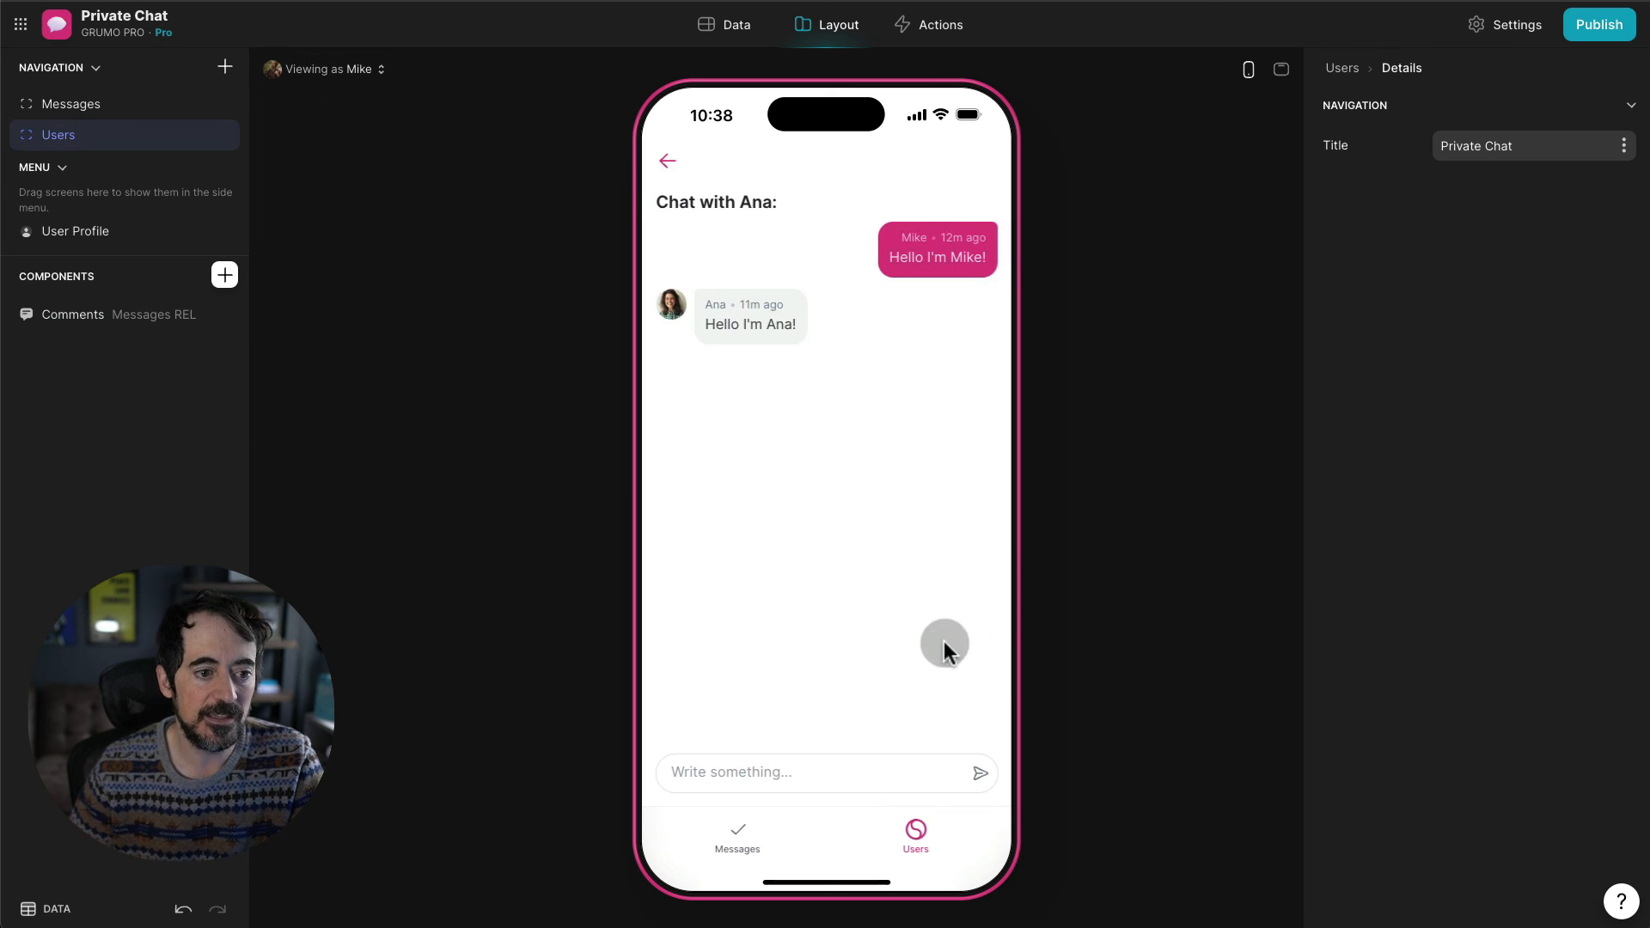
left_click(759, 770)
type("Hi Ana!")
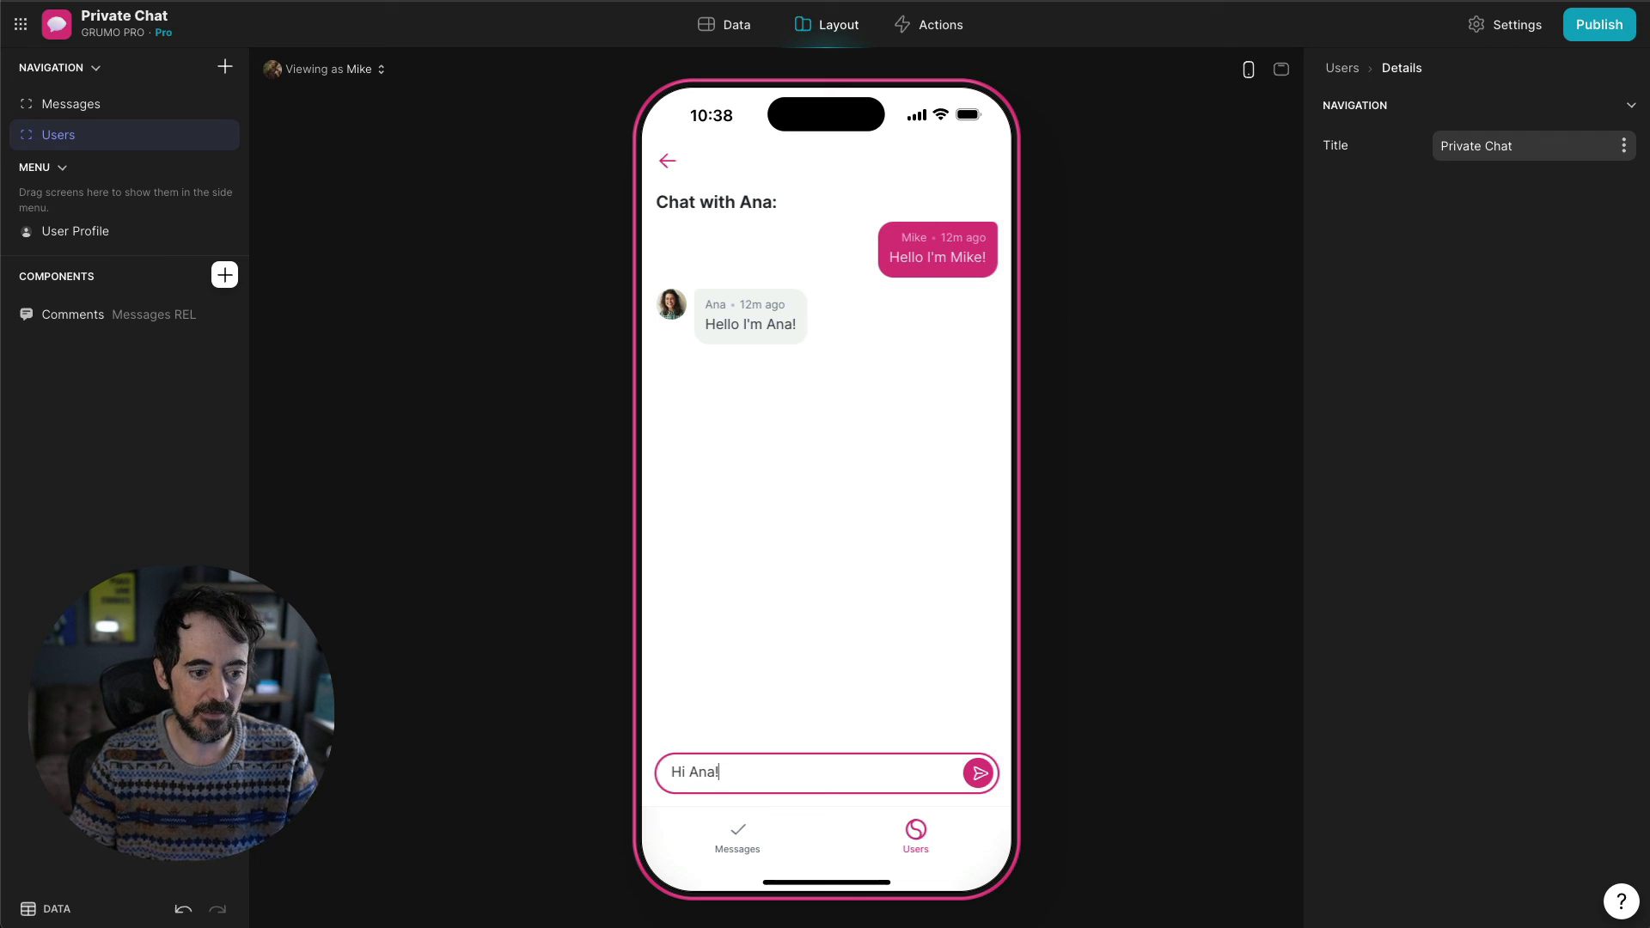
key("Return")
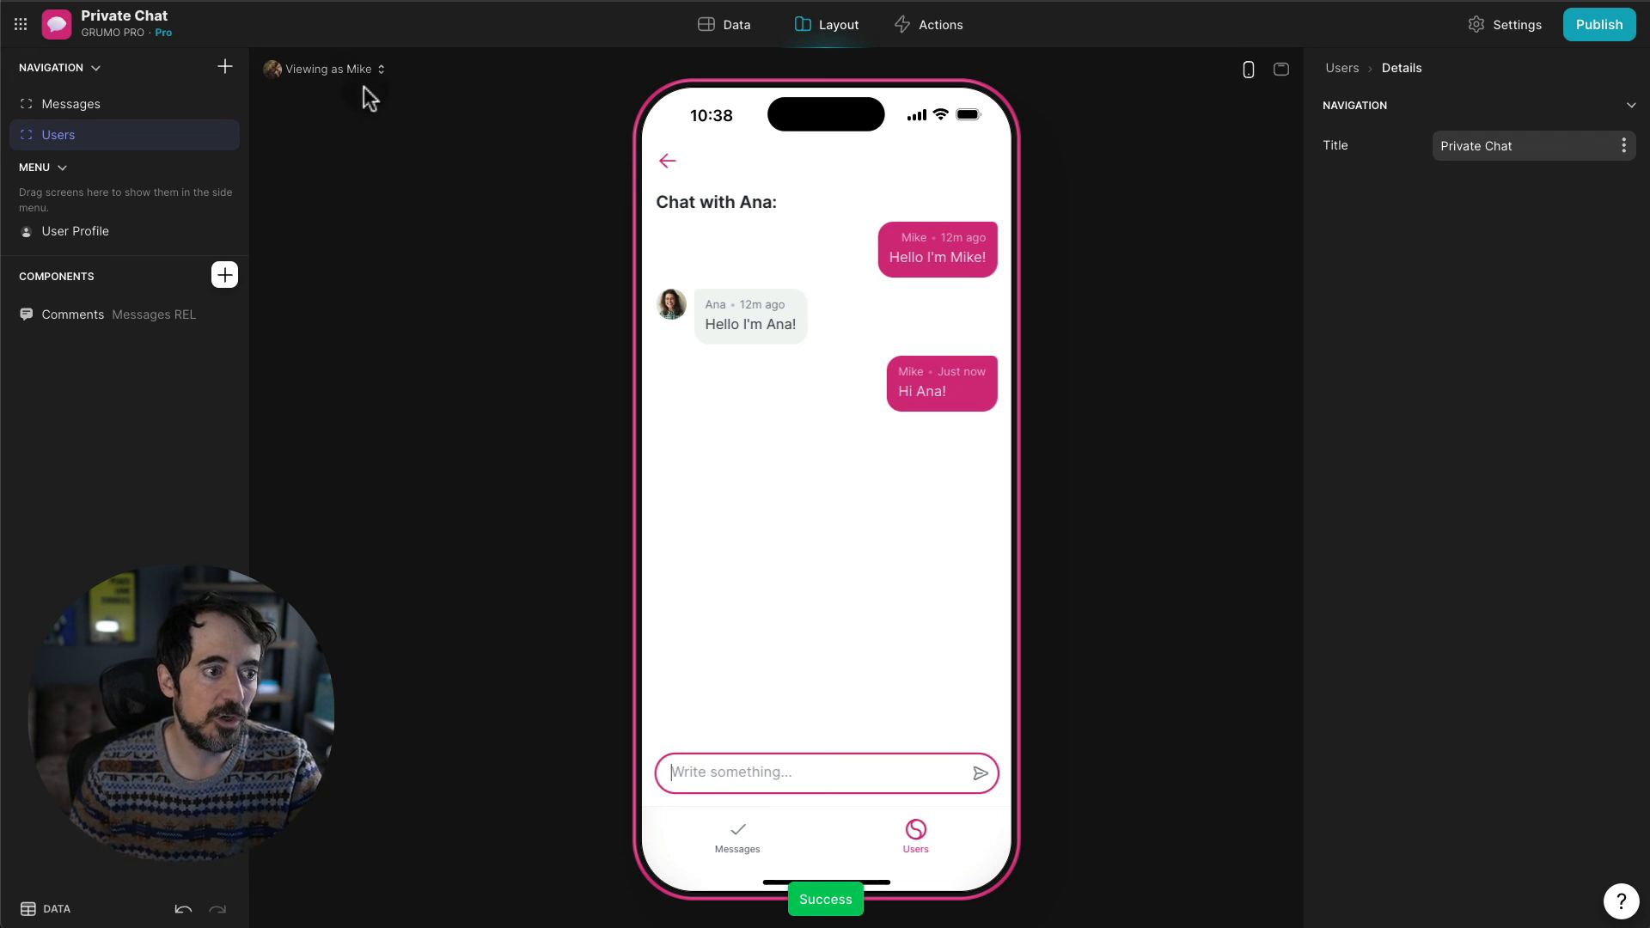
- Preview the app as the last listed user and return to the Users screen to check the last message previews and order
left_click(337, 73)
left_click(309, 268)
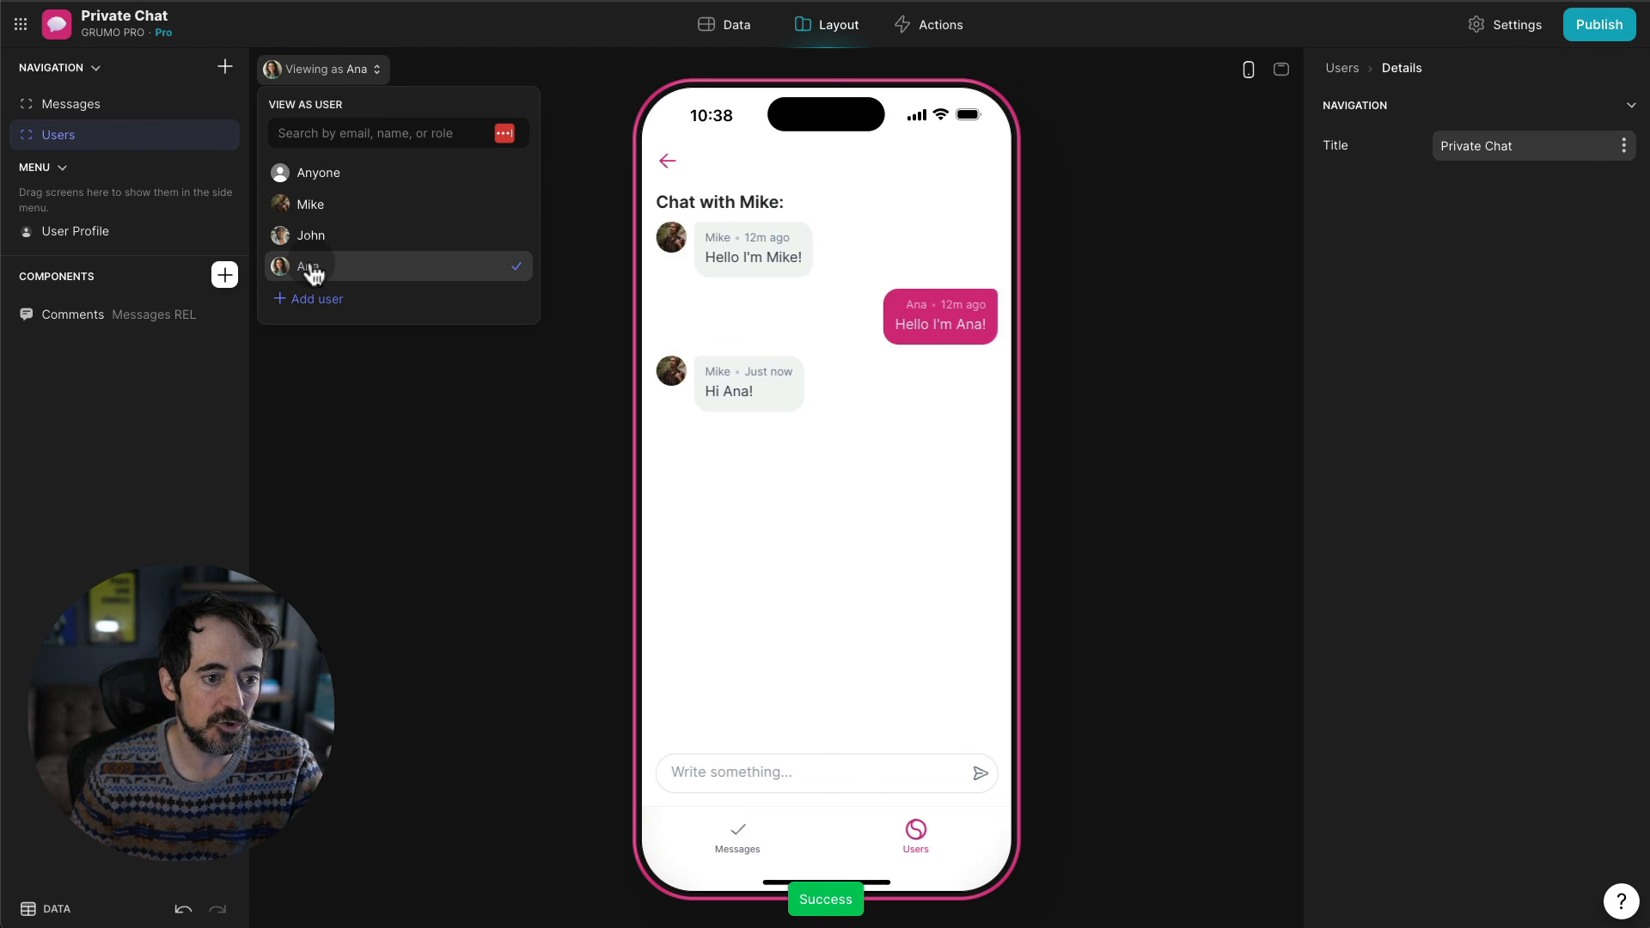
left_click(670, 161)
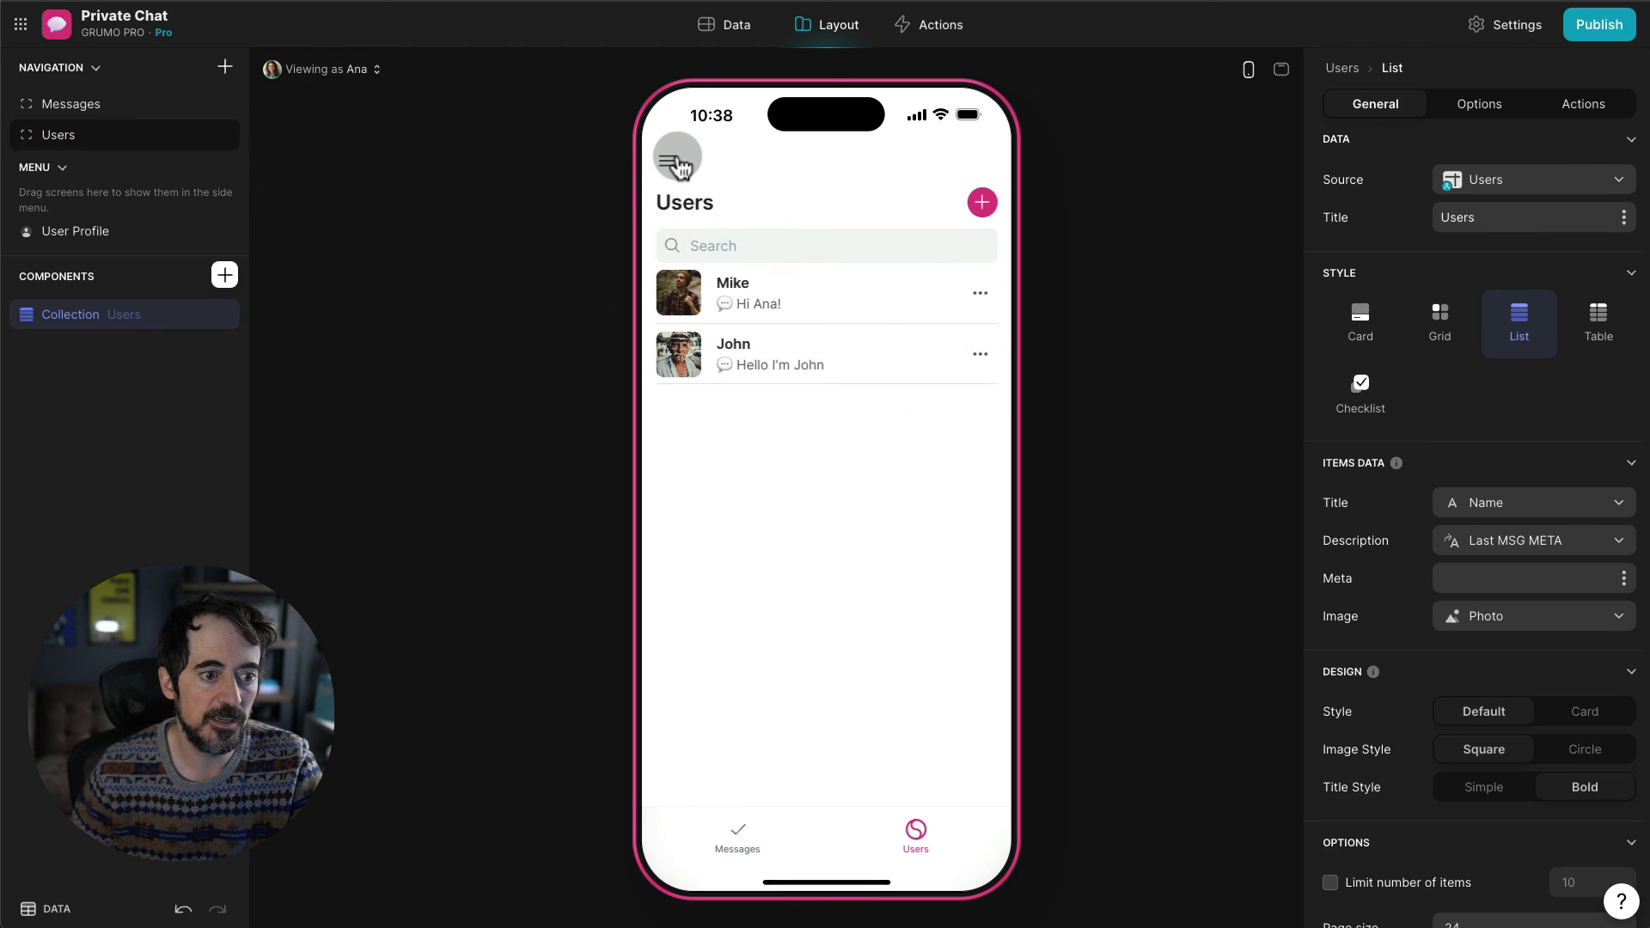